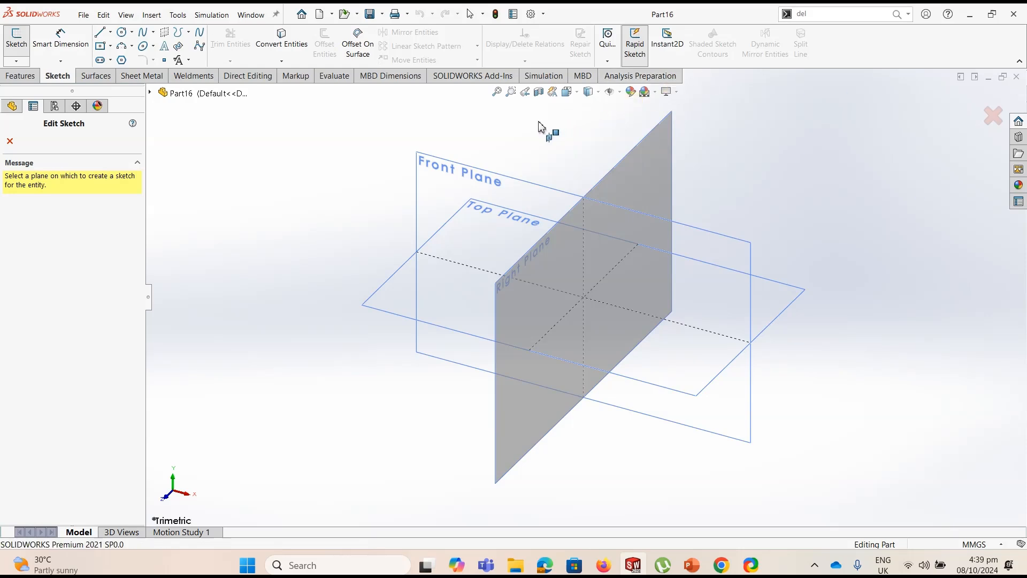
Start a sketch on the Front Plane and draw a horizontal line about 95 mm long from the origin
click(440, 172)
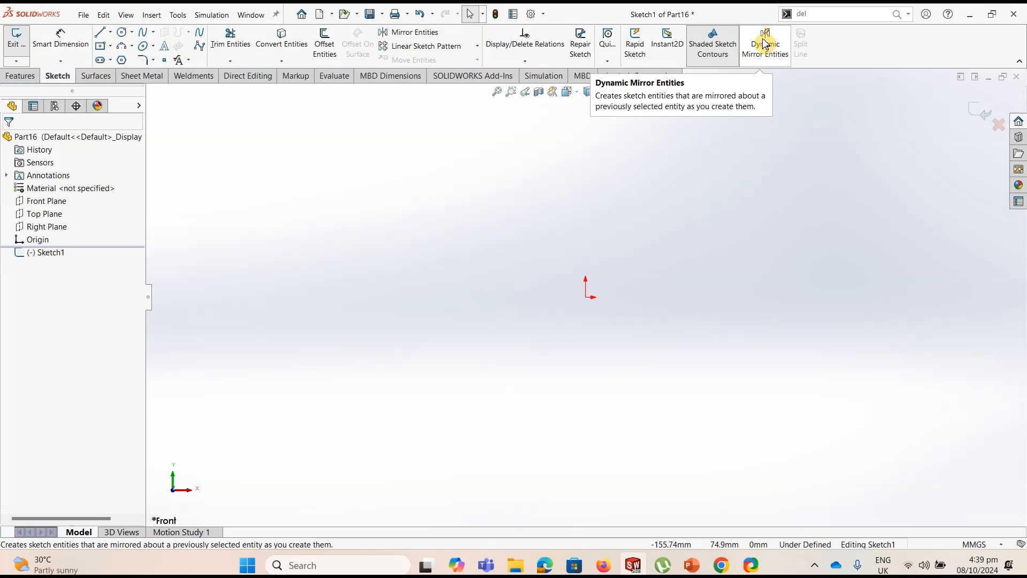
click(101, 33)
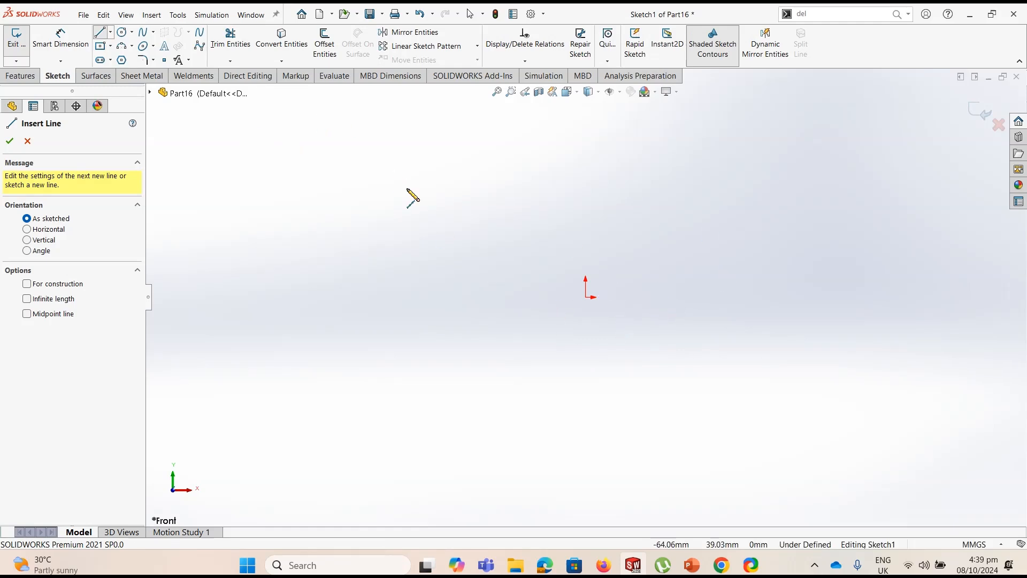
click(586, 298)
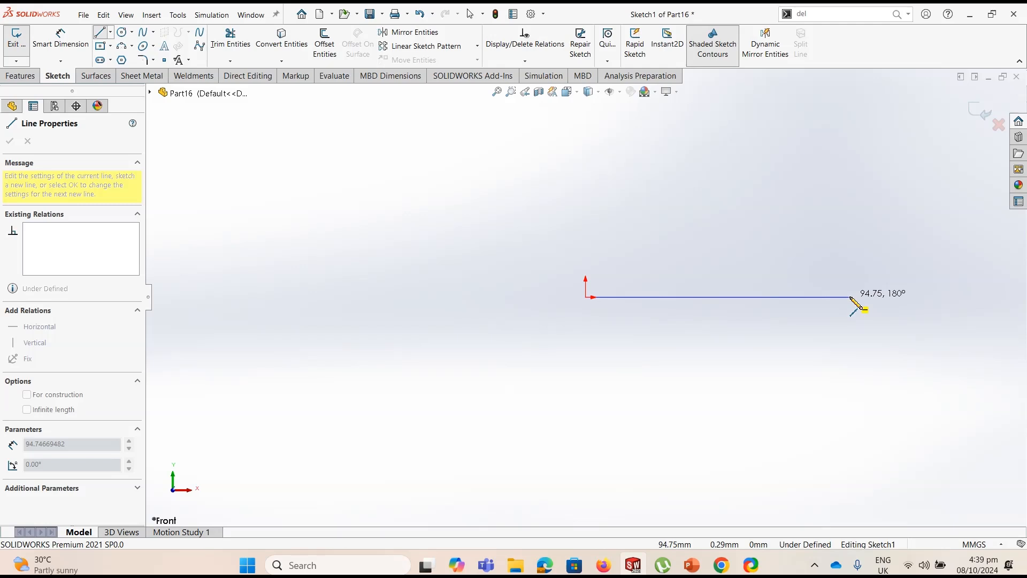
click(850, 297)
Close the profile with a 108 mm slanted line, a 77 mm perpendicular, a 60 mm slanted line, a horizontal and an 80 mm vertical, all approximate
scroll(863, 295, up, 3)
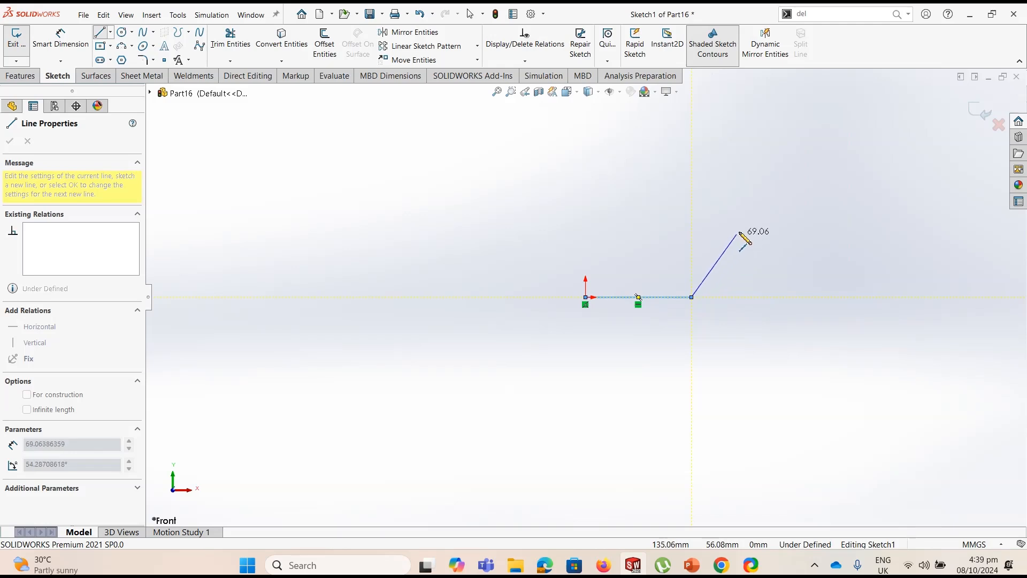
click(768, 203)
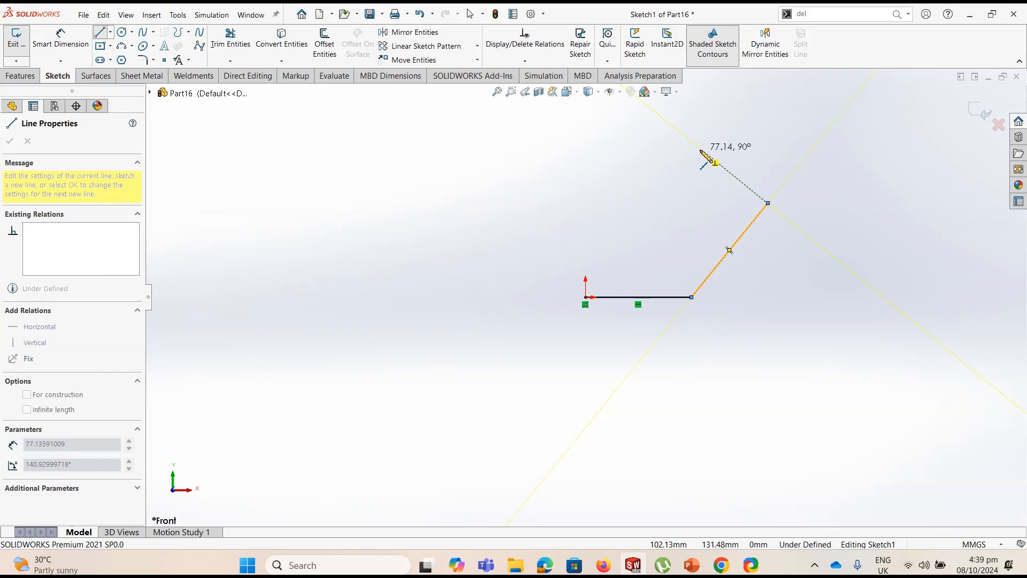
click(701, 149)
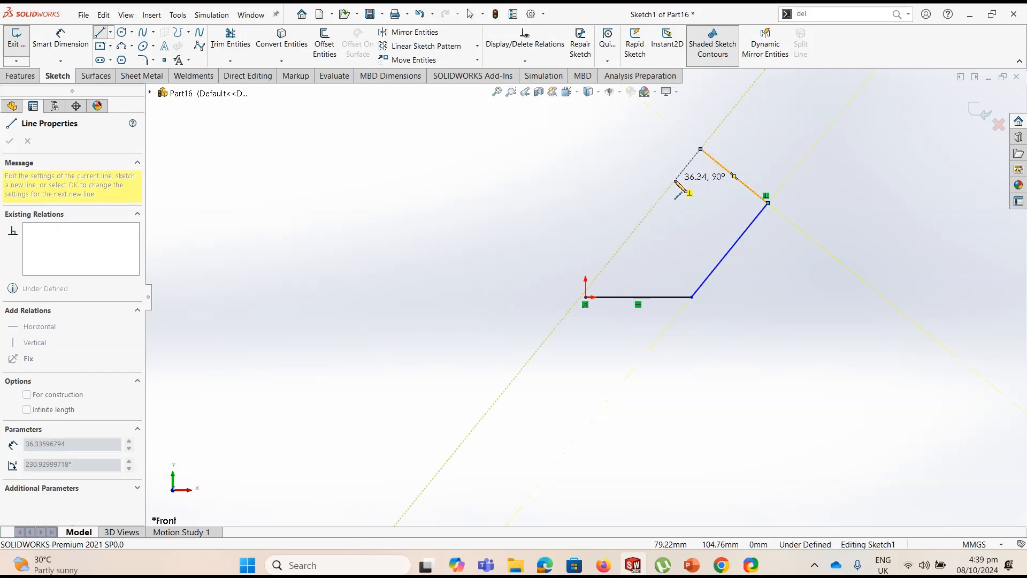
double_click(668, 208)
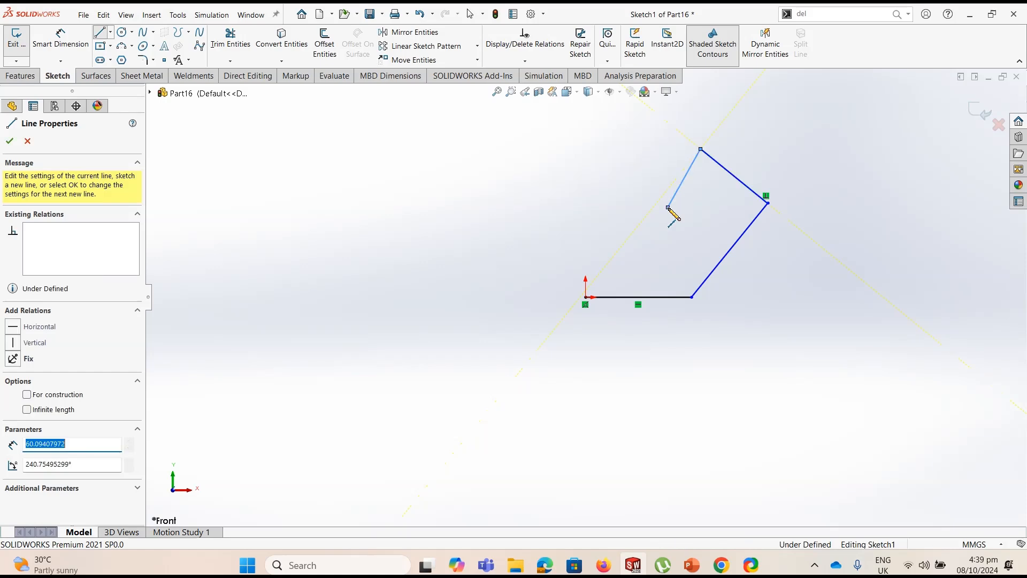
click(668, 208)
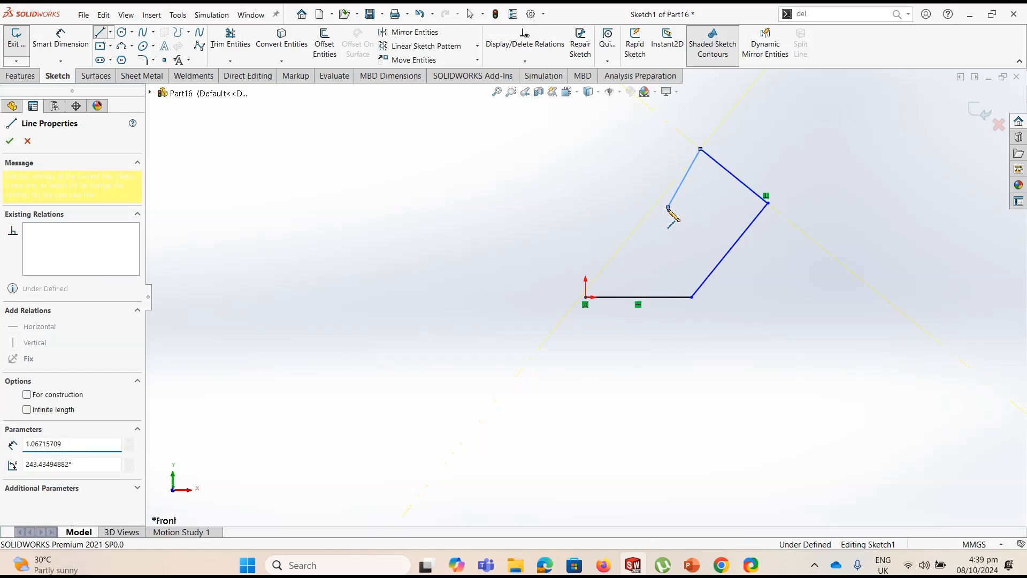
click(585, 208)
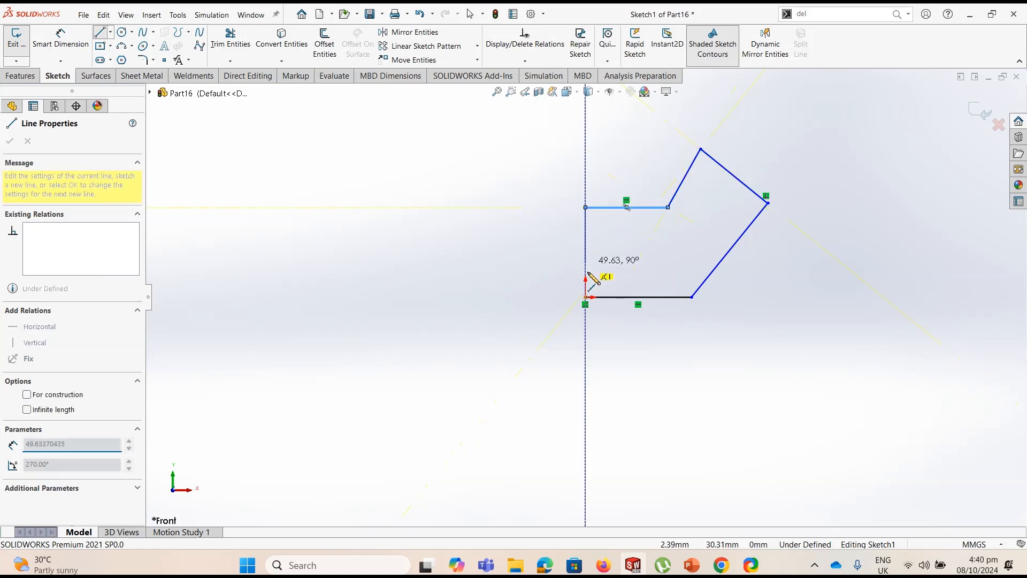
click(585, 297)
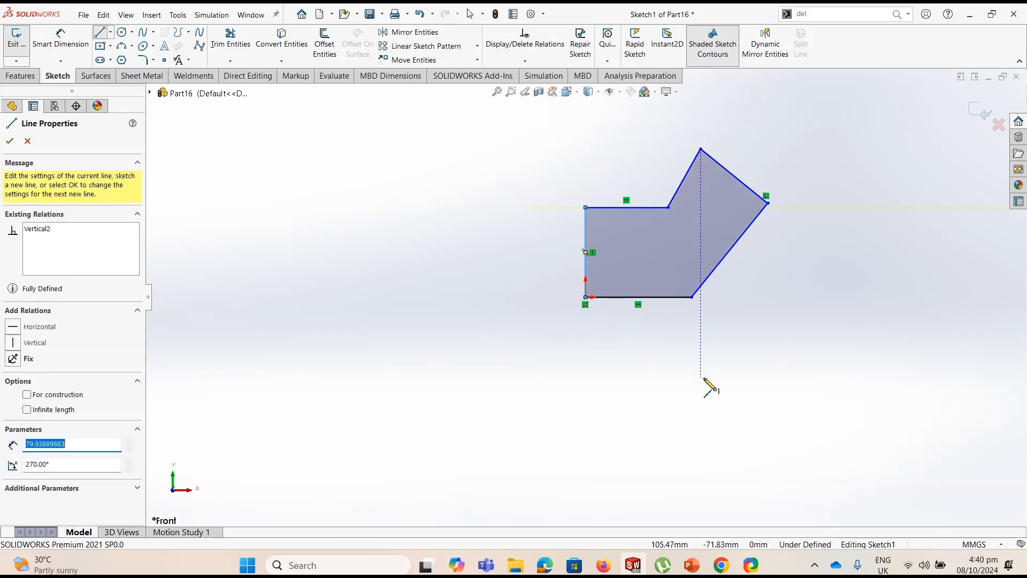
key(Escape)
key(Escape)
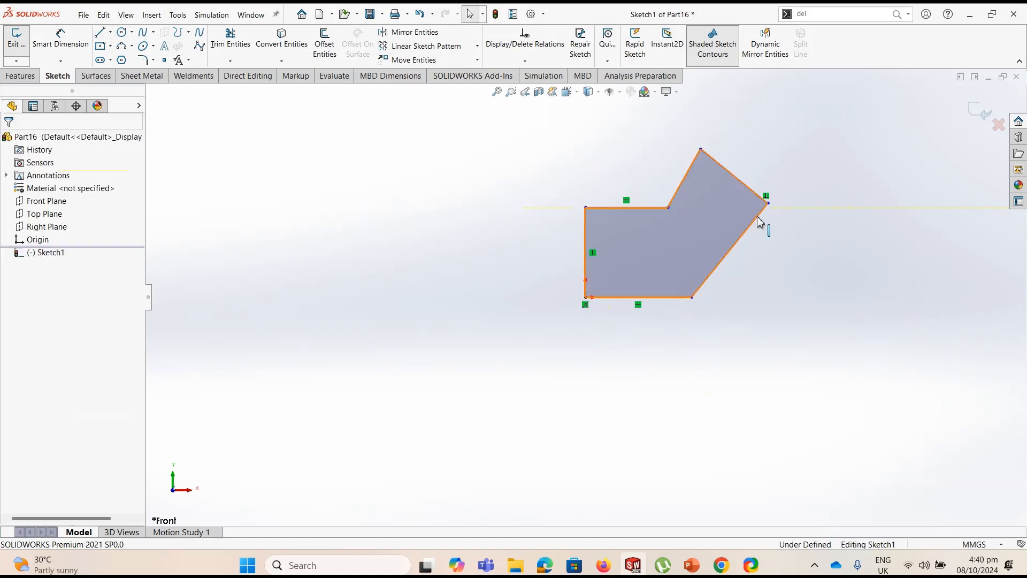
Reshape the profile by moving its rightmost corner outward and its top corner down to about X 144, Y 138 mm
mouse_move(769, 204)
mouse_down()
mouse_move(789, 232)
mouse_move(769, 214)
mouse_move(773, 204)
mouse_move(806, 215)
mouse_up()
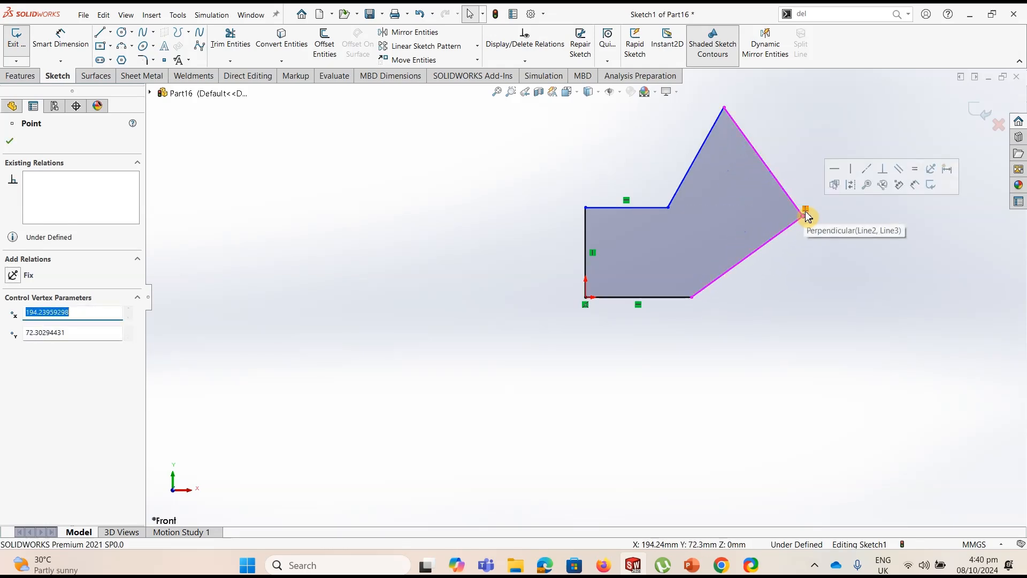
mouse_move(804, 214)
mouse_down()
mouse_move(749, 201)
mouse_move(813, 223)
mouse_up()
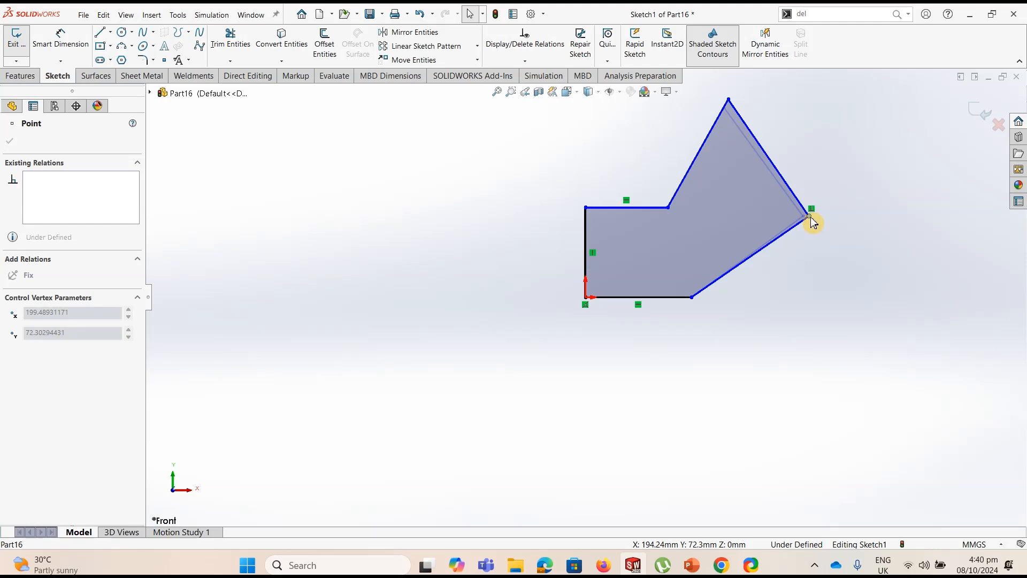
drag(813, 223, 812, 222)
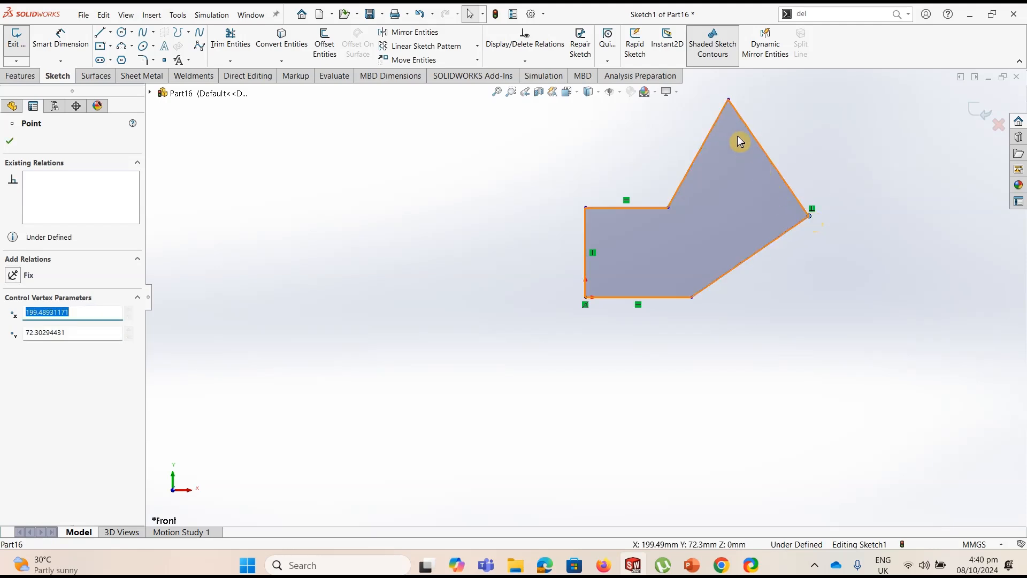
drag(728, 100, 749, 146)
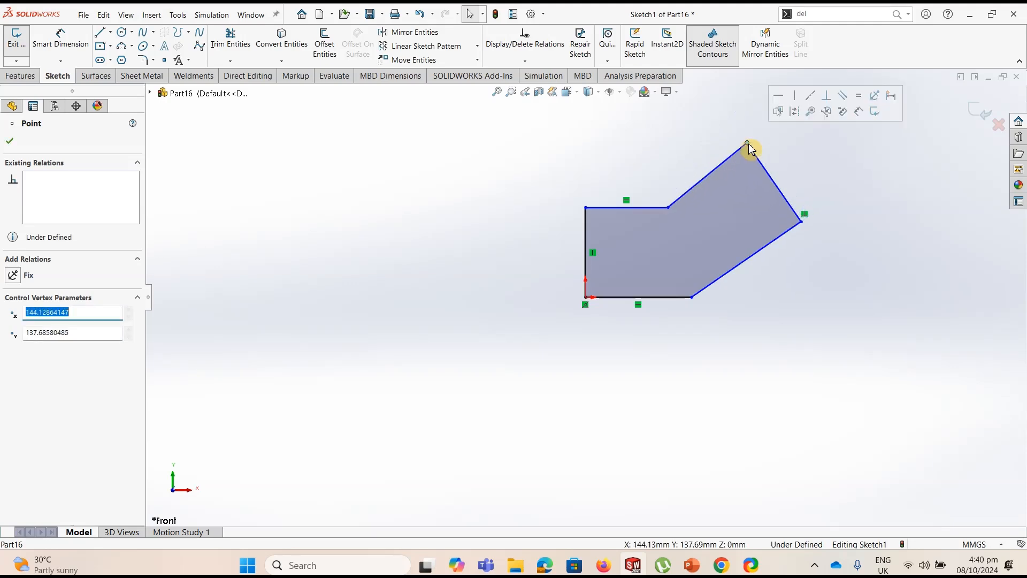
click(785, 152)
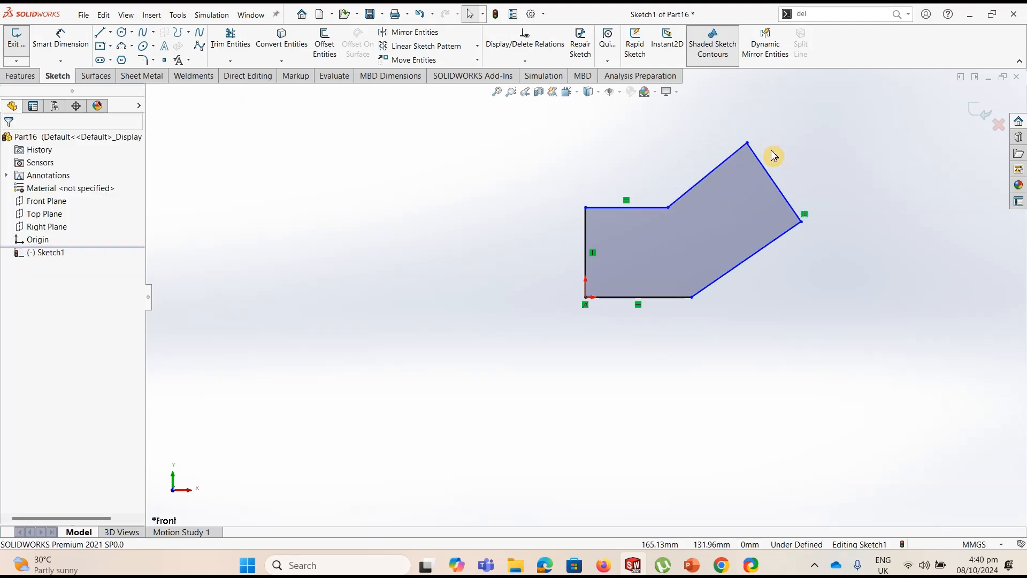
Add a perpendicular relation between the profile's upper slanted line and its slanted end line
click(529, 62)
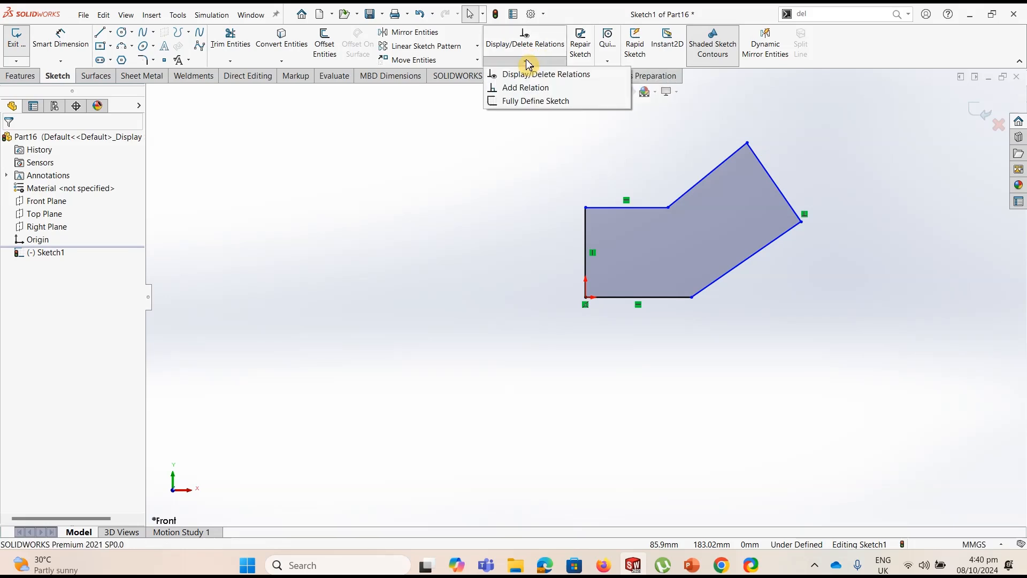
click(526, 89)
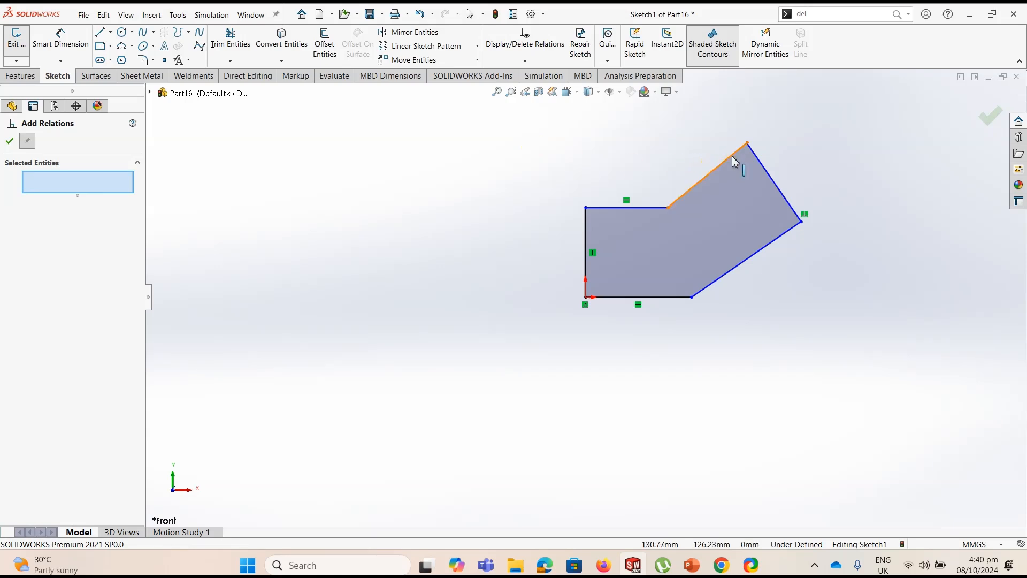
click(755, 155)
click(755, 154)
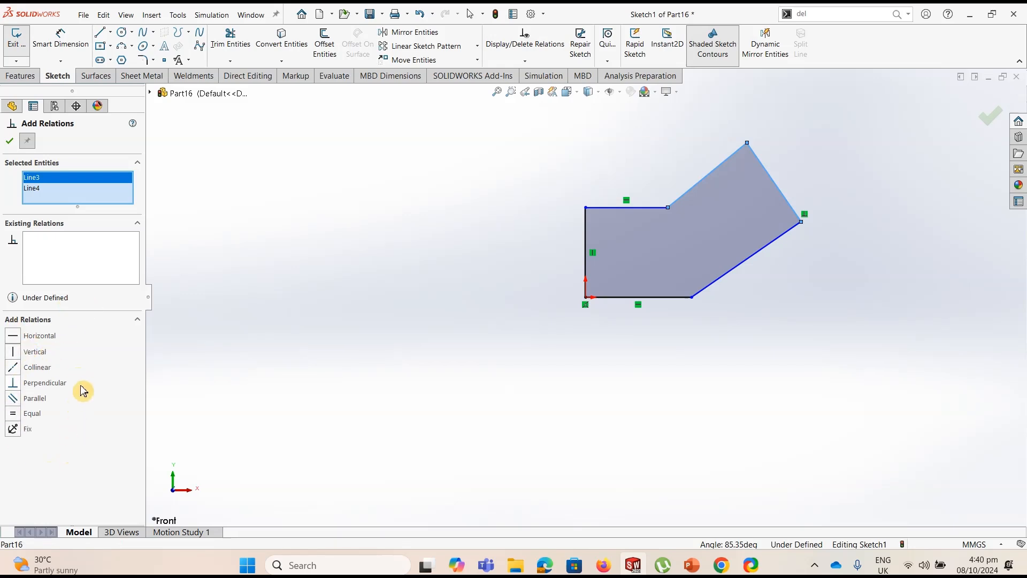
click(20, 384)
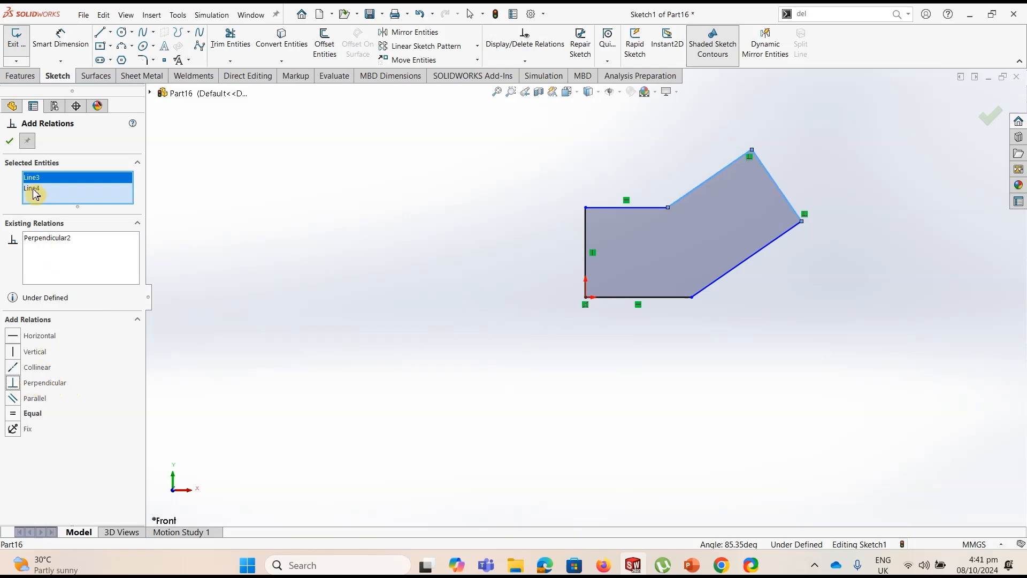
click(14, 148)
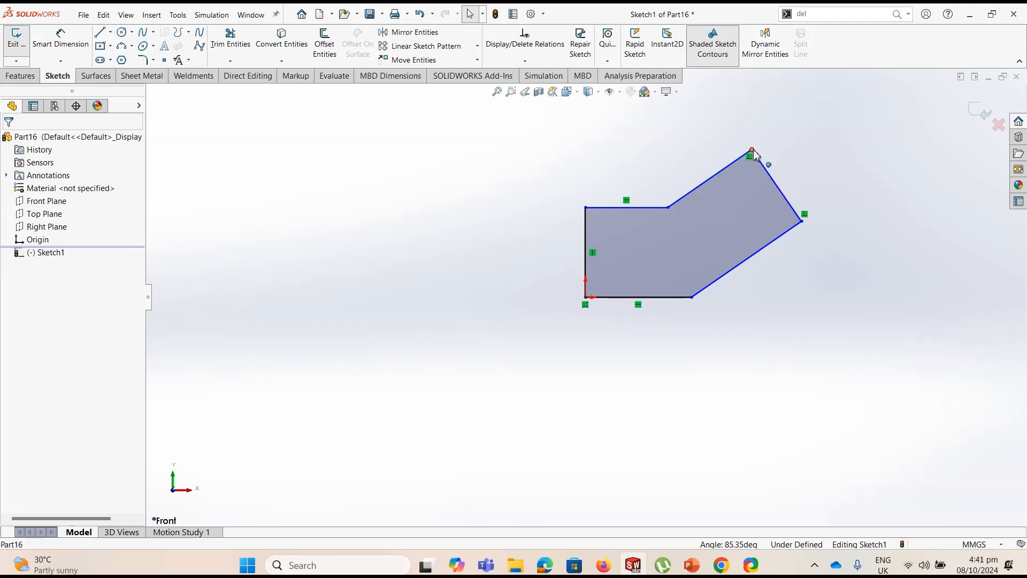
Delete the perpendicular relation at the profile's rightmost corner and reposition the top and rightmost corners
mouse_move(752, 150)
mouse_down()
mouse_move(717, 164)
mouse_move(761, 168)
mouse_move(801, 187)
mouse_move(692, 143)
mouse_move(740, 146)
mouse_move(733, 163)
mouse_up()
click(784, 202)
click(794, 185)
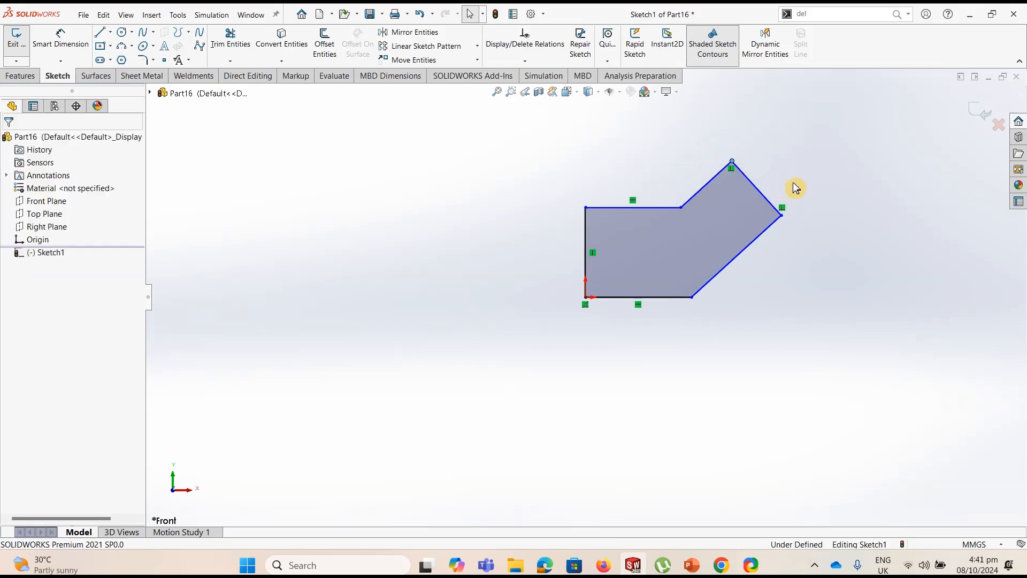
click(784, 210)
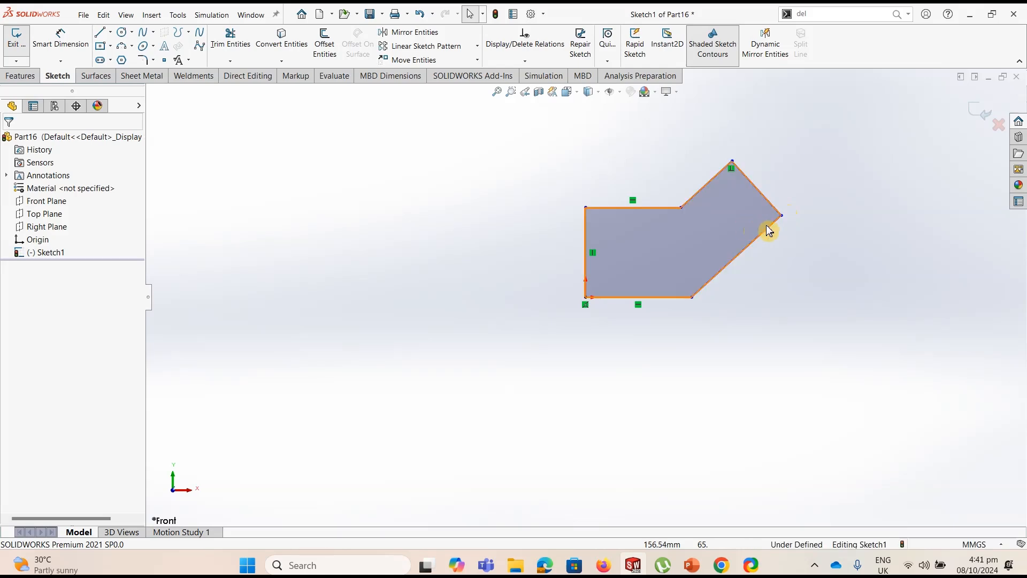
mouse_move(782, 219)
mouse_down()
mouse_move(830, 253)
mouse_move(816, 240)
mouse_up()
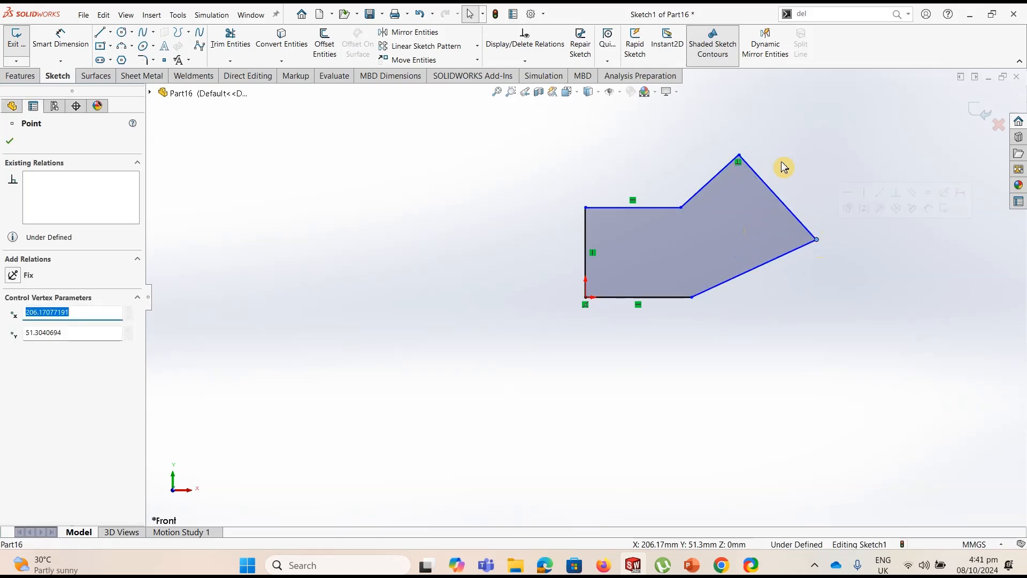
Make the slanted end line perpendicular to the lower slanted line, and move the top corner to about X 128, Y 112 mm
click(602, 130)
click(541, 66)
click(529, 88)
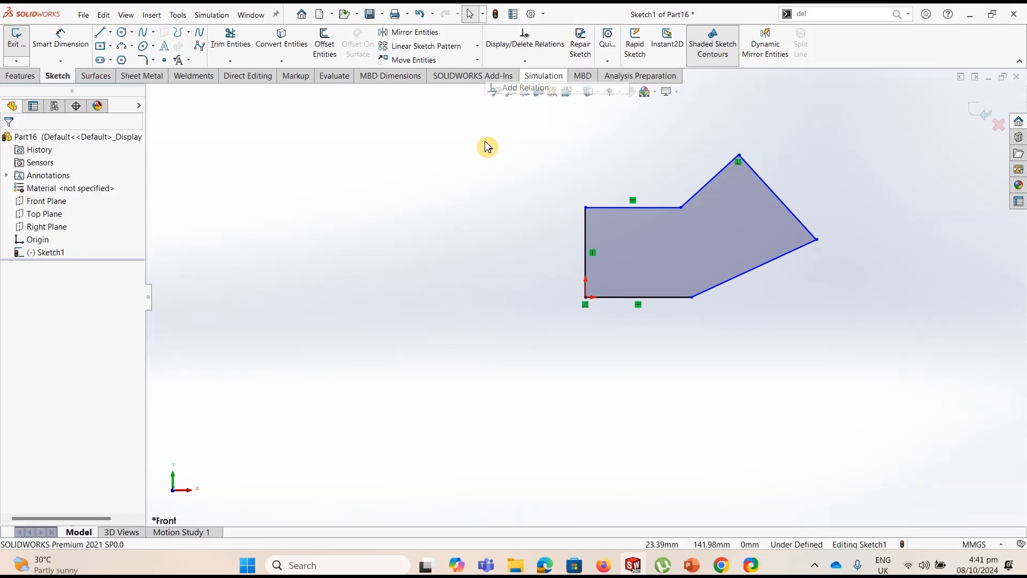
click(792, 216)
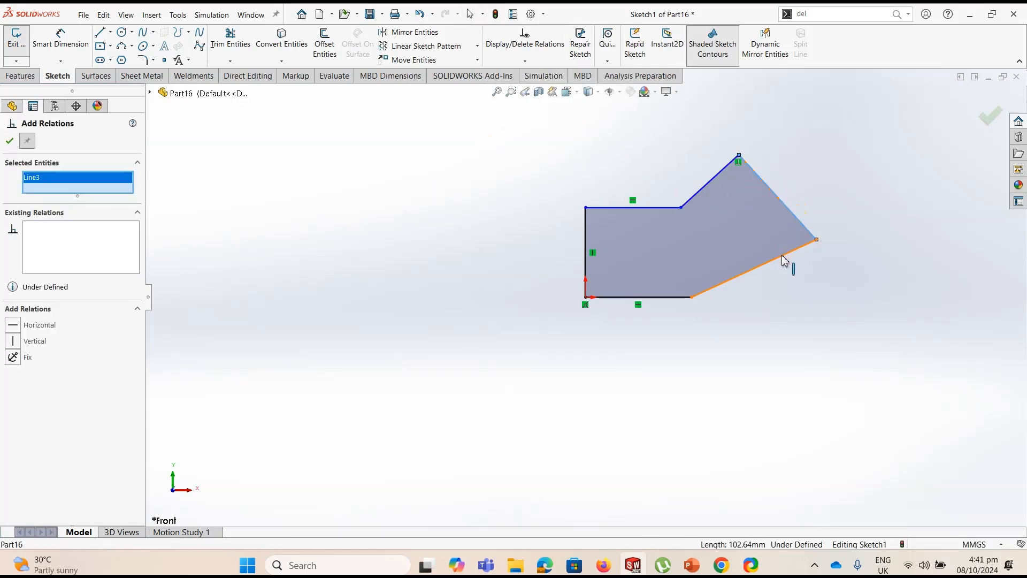
click(784, 256)
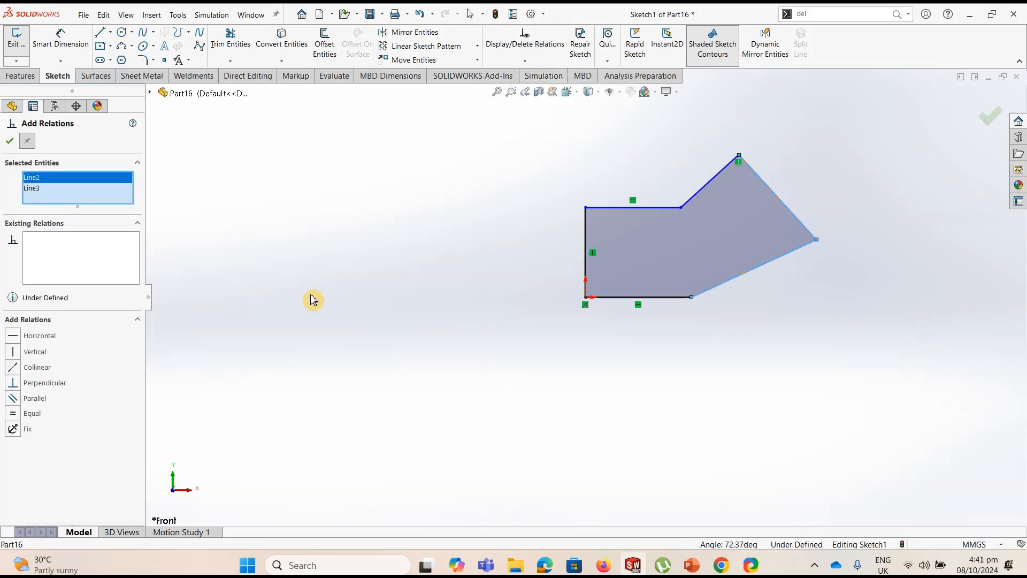
click(13, 383)
click(11, 141)
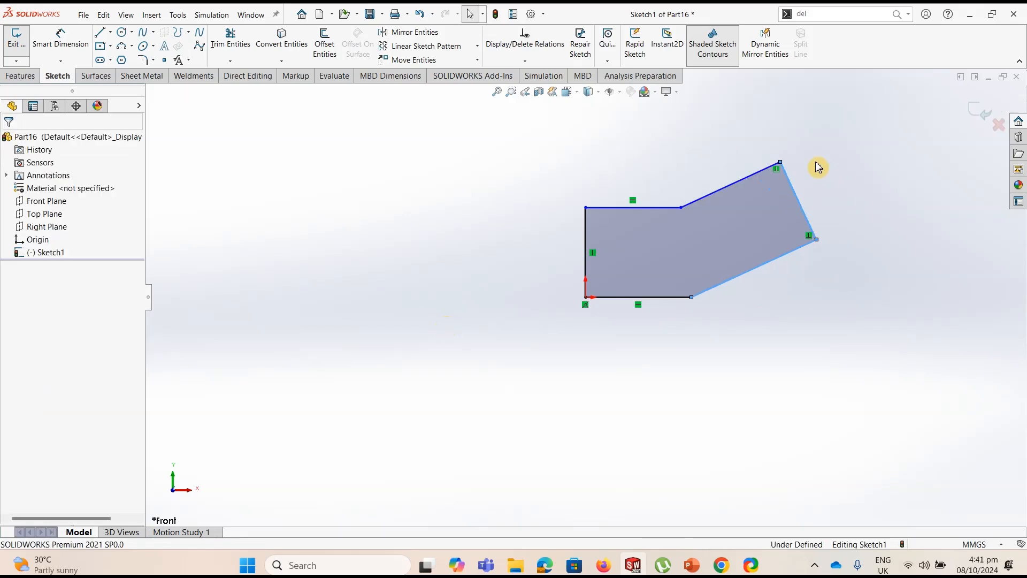
mouse_move(780, 162)
mouse_down()
mouse_move(717, 162)
mouse_move(729, 171)
mouse_up()
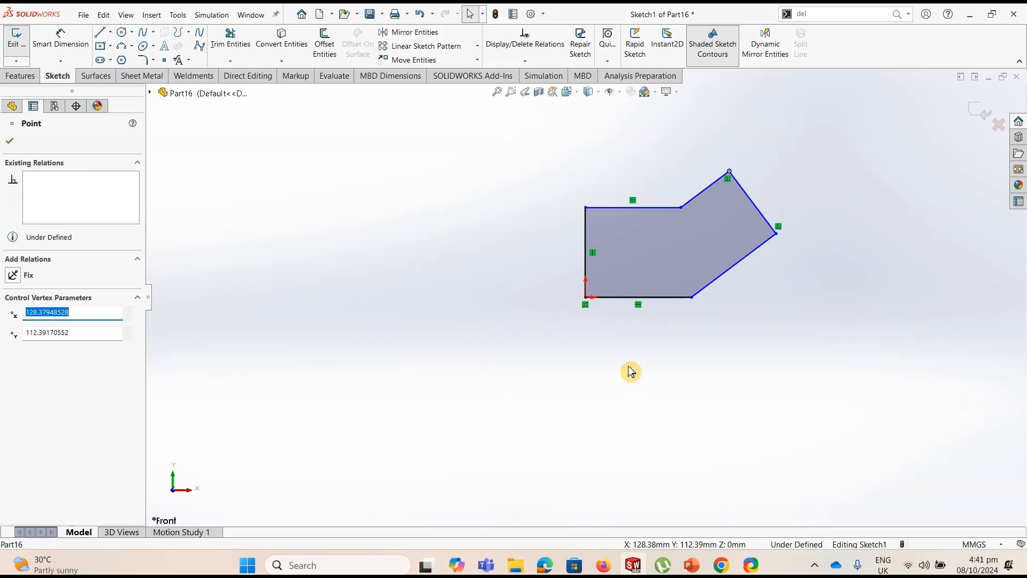
click(408, 266)
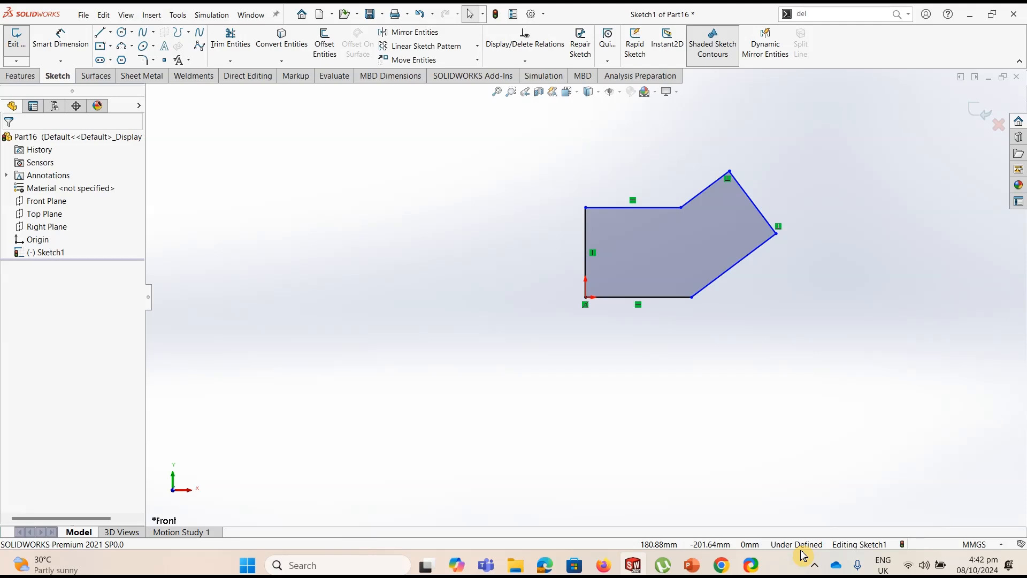
Dimension the bottom horizontal line of the profile to 100 mm
click(60, 38)
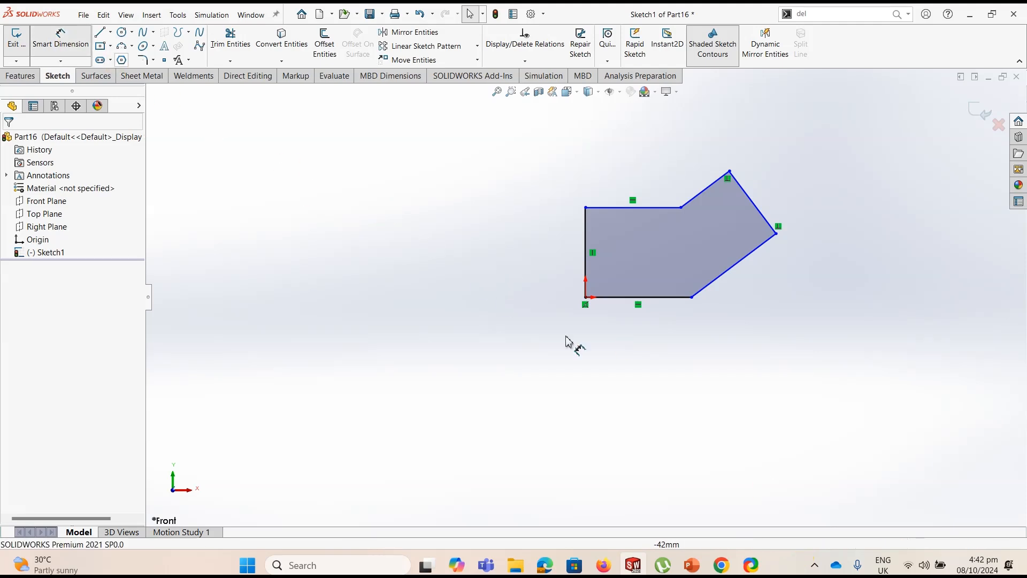
click(624, 300)
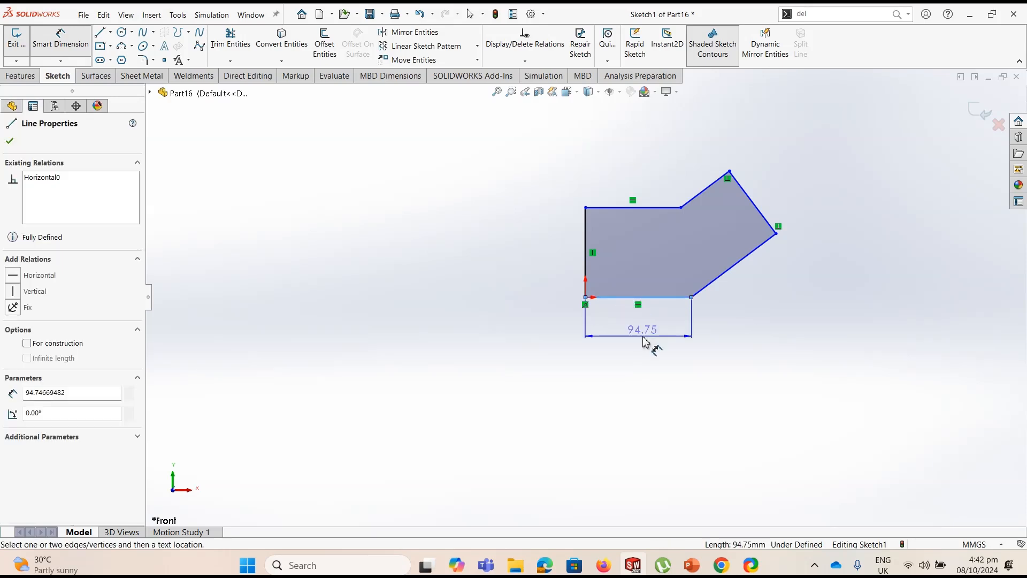
click(644, 342)
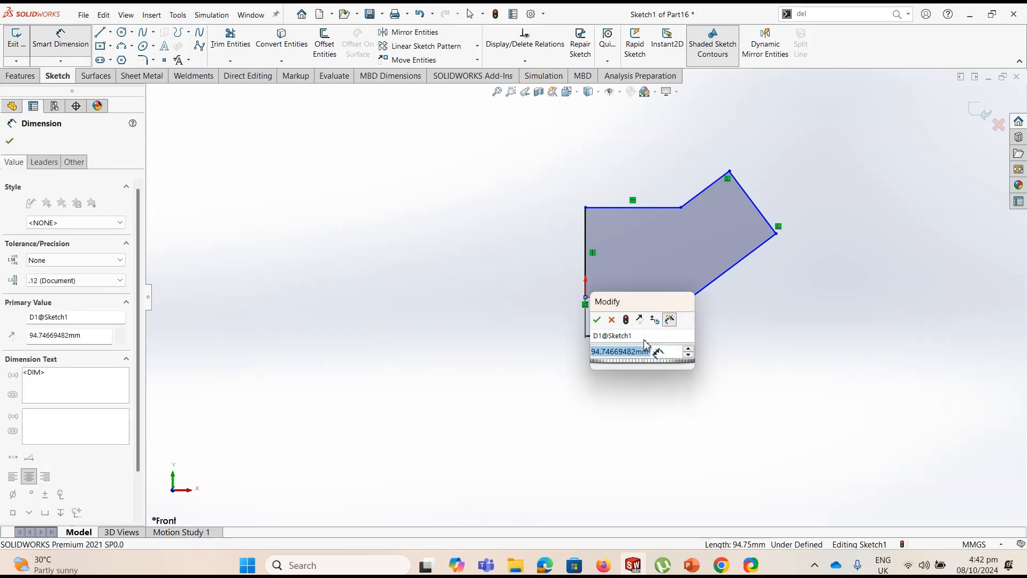
text(100)
key(Return)
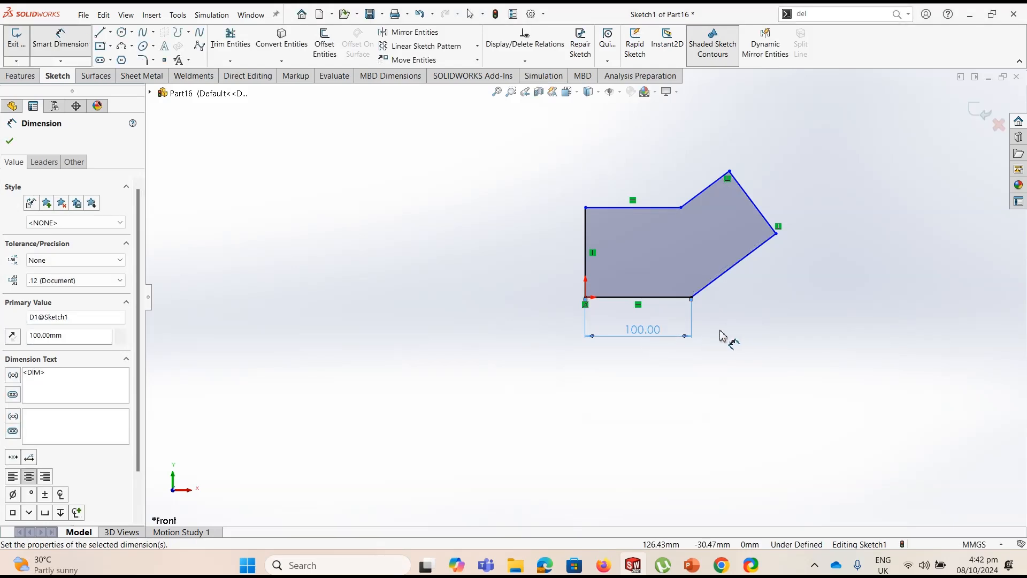
Dimension the profile's slanted end line to 45 mm and its vertical line at the origin to 50 mm
click(754, 200)
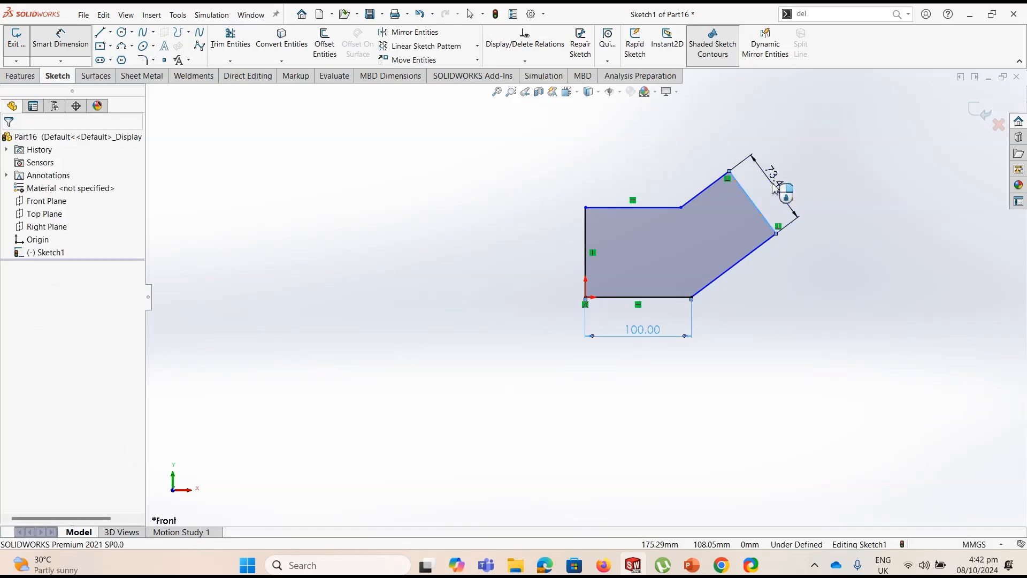
click(775, 189)
text(45)
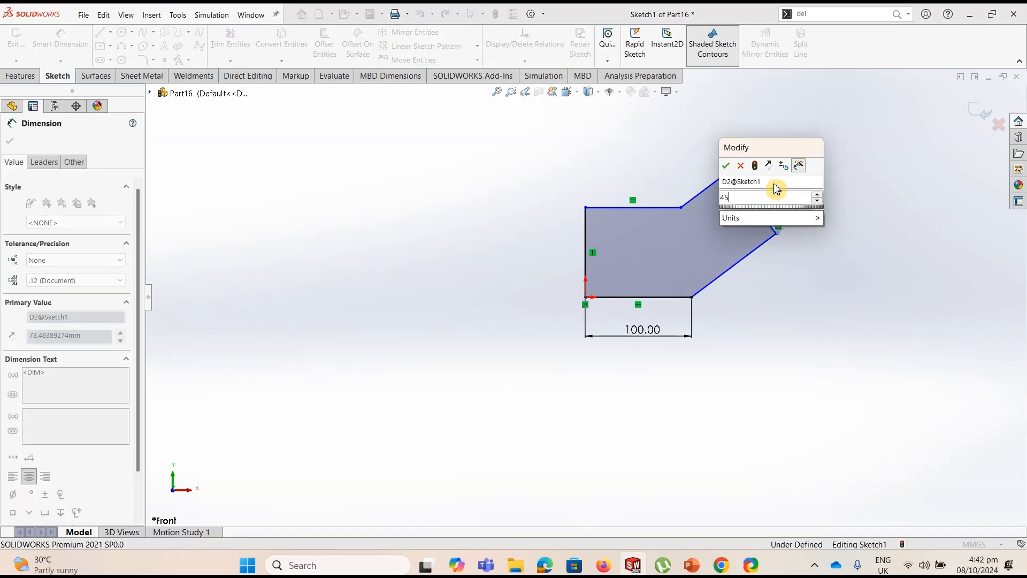
key(Return)
click(586, 254)
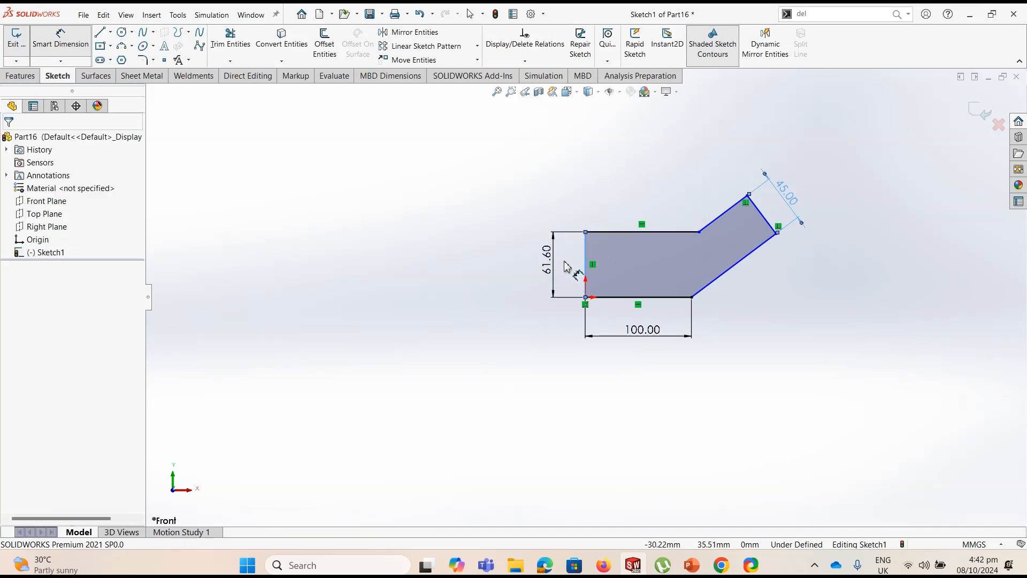
click(567, 266)
text(50)
key(Return)
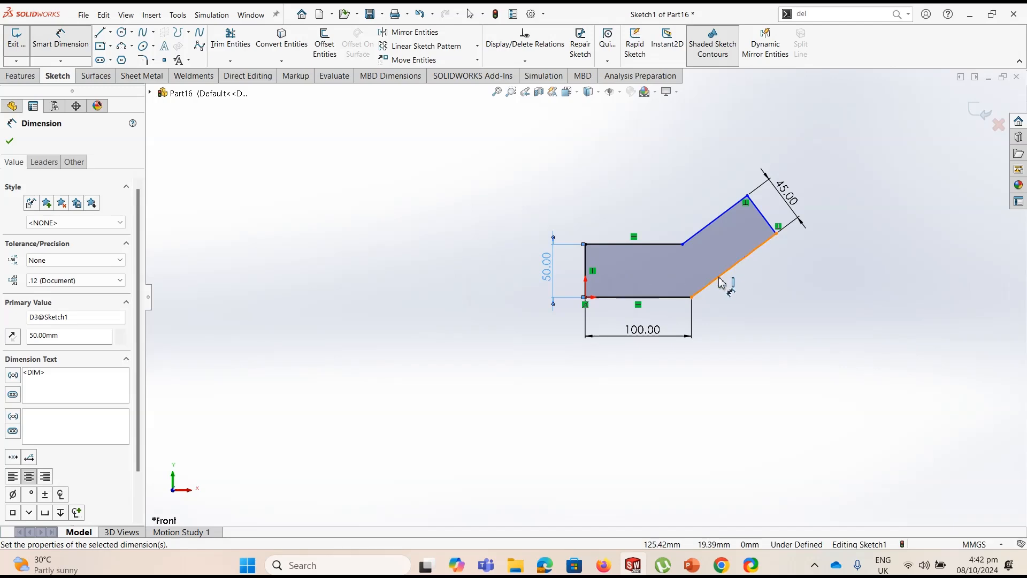
Dimension the angle between the bottom horizontal line and the lower slanted line to 120 degrees
click(722, 282)
click(682, 296)
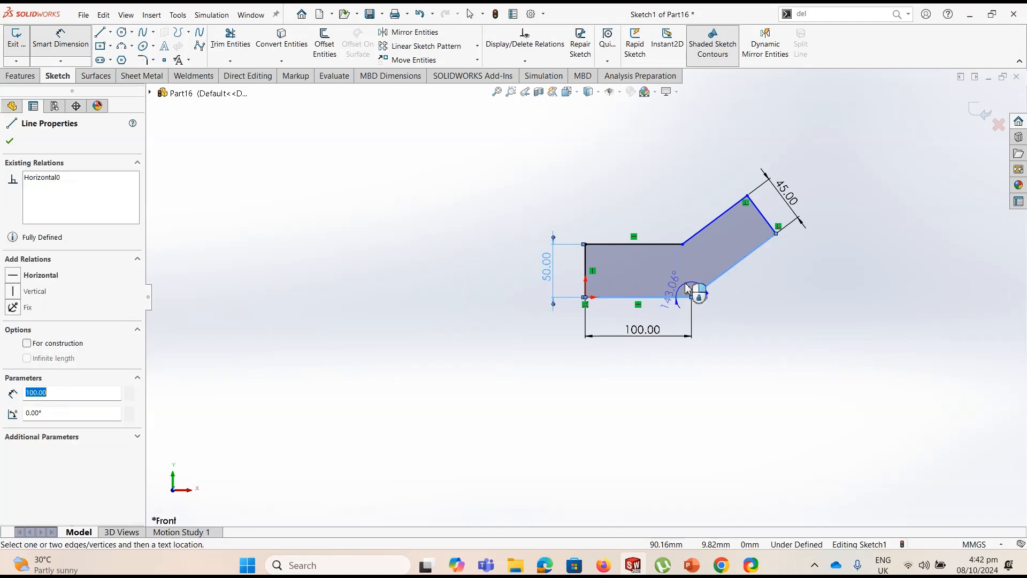
click(688, 287)
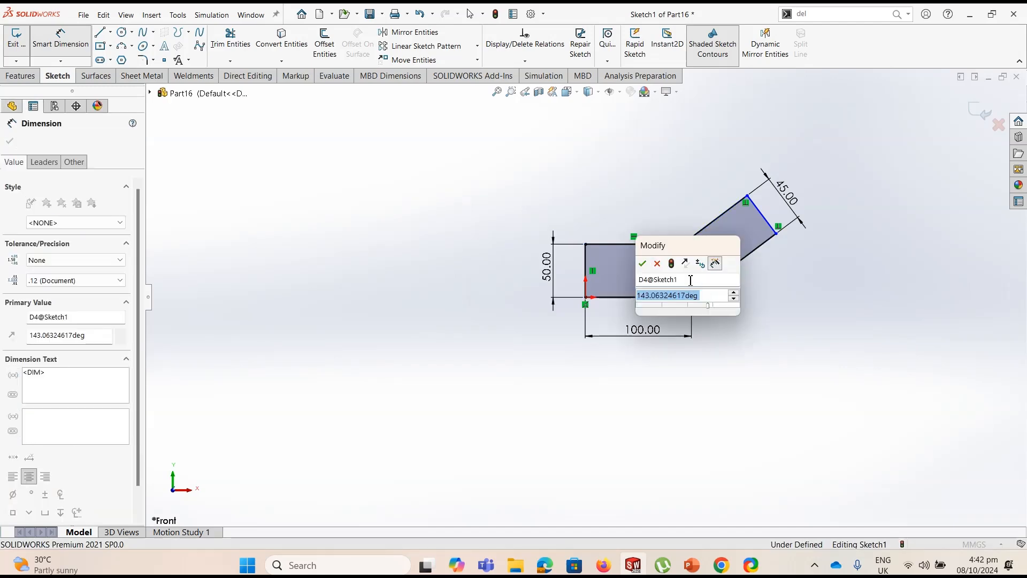
text(150)
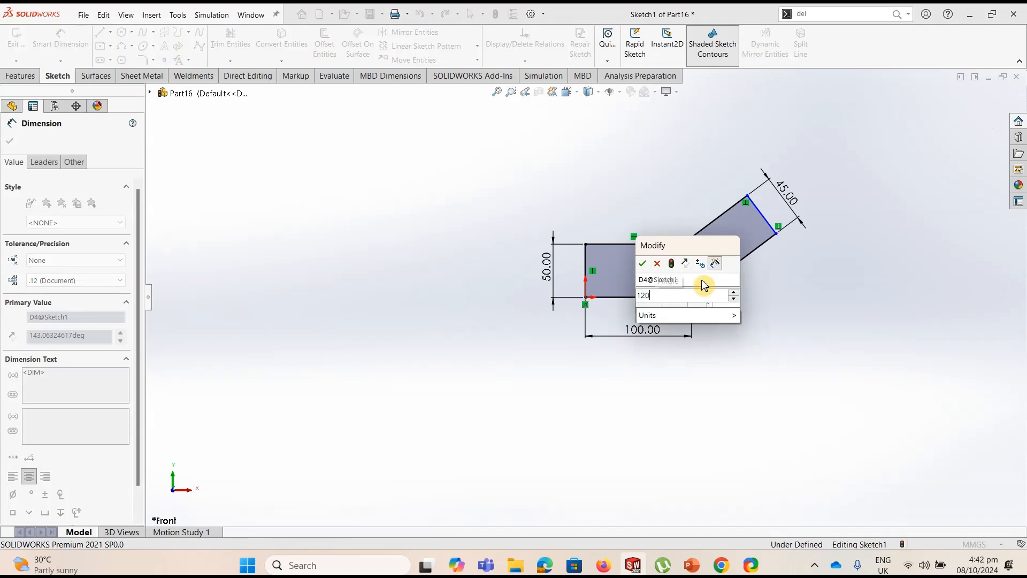
key(Return)
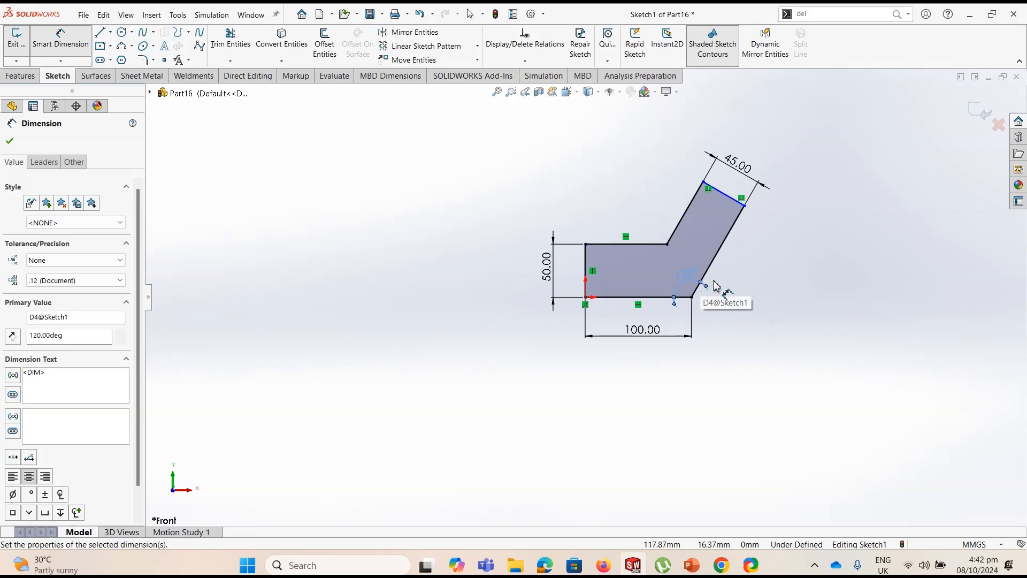
key(Escape)
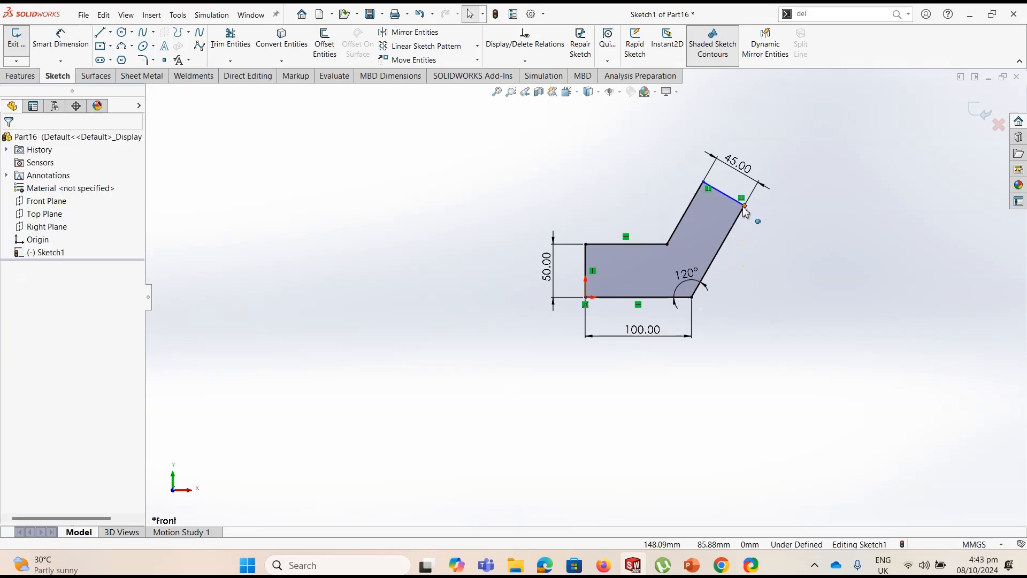
Move the profile's rightmost corner to about X 128, Y 49 mm and add a horizontal relation between it and the inner corner
drag(745, 206, 723, 246)
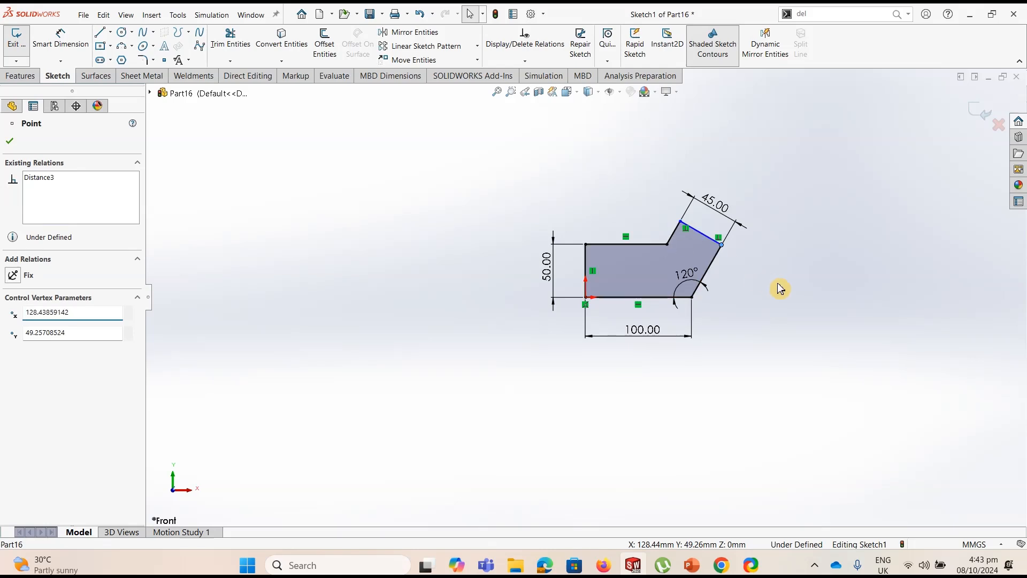
click(754, 284)
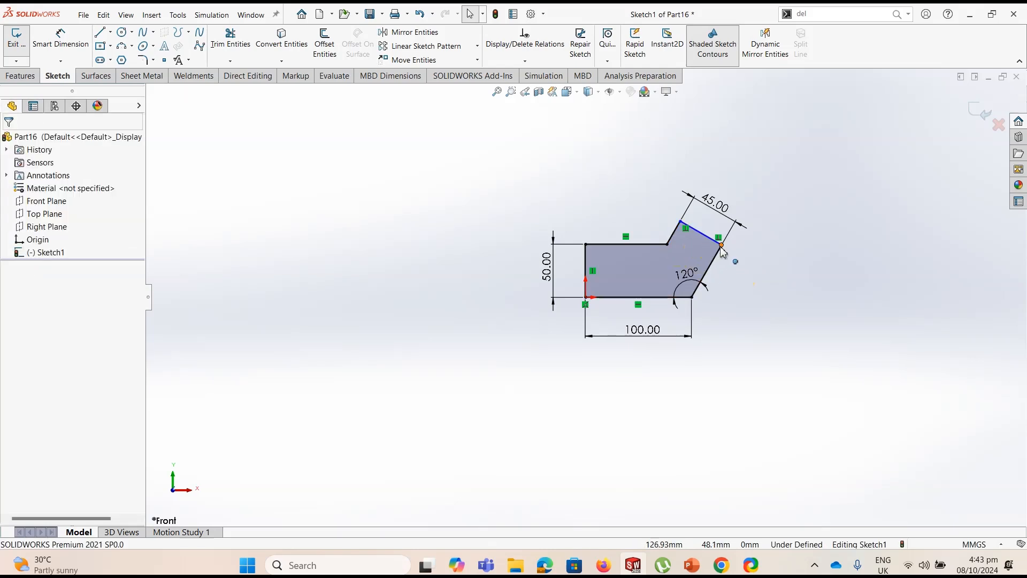
click(524, 60)
click(522, 89)
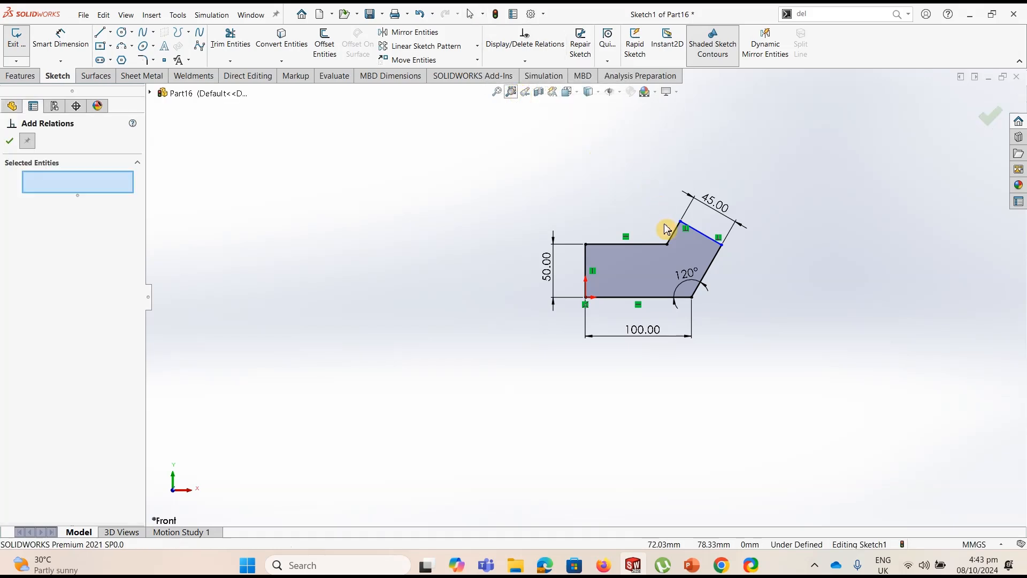
click(668, 245)
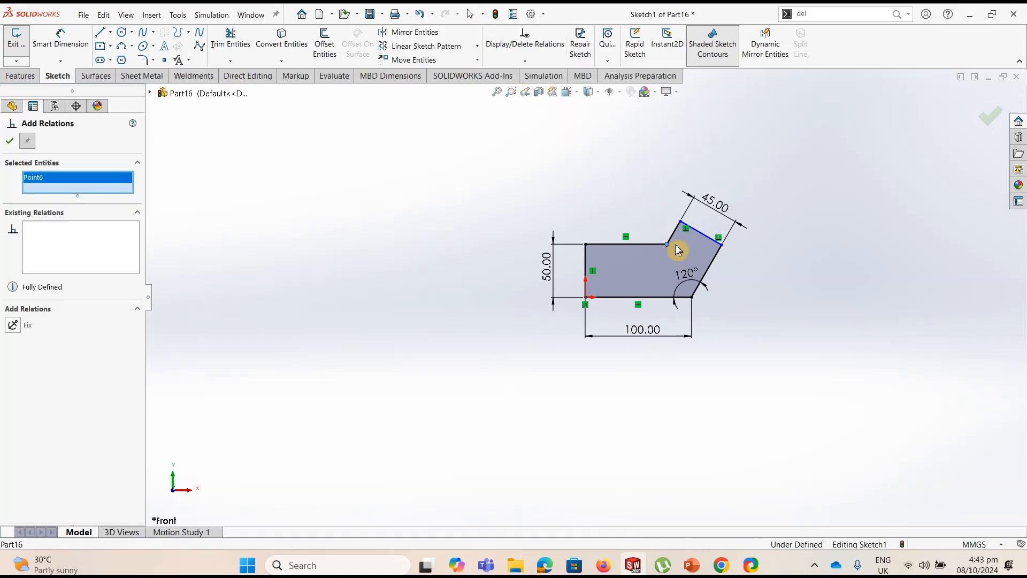
click(720, 244)
click(13, 336)
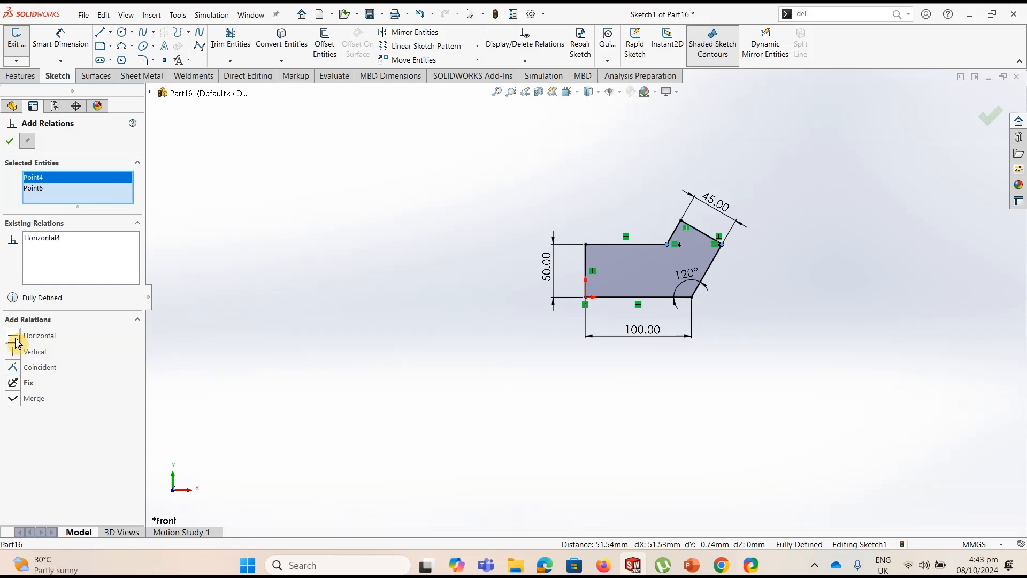
click(10, 142)
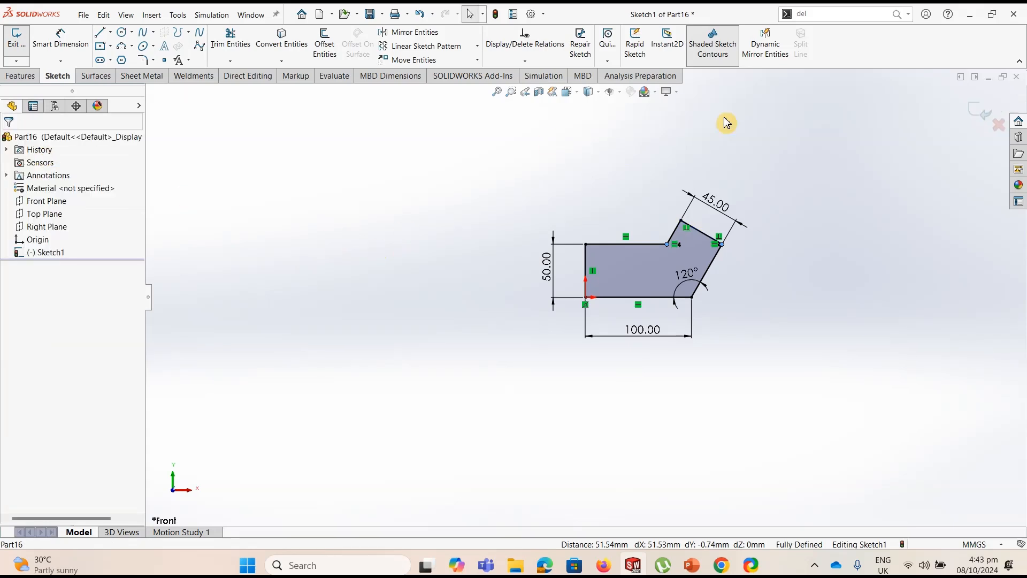
Try to dimension the length of the profile's upper horizontal line, declining the driven dimension
scroll(749, 230, down, 3)
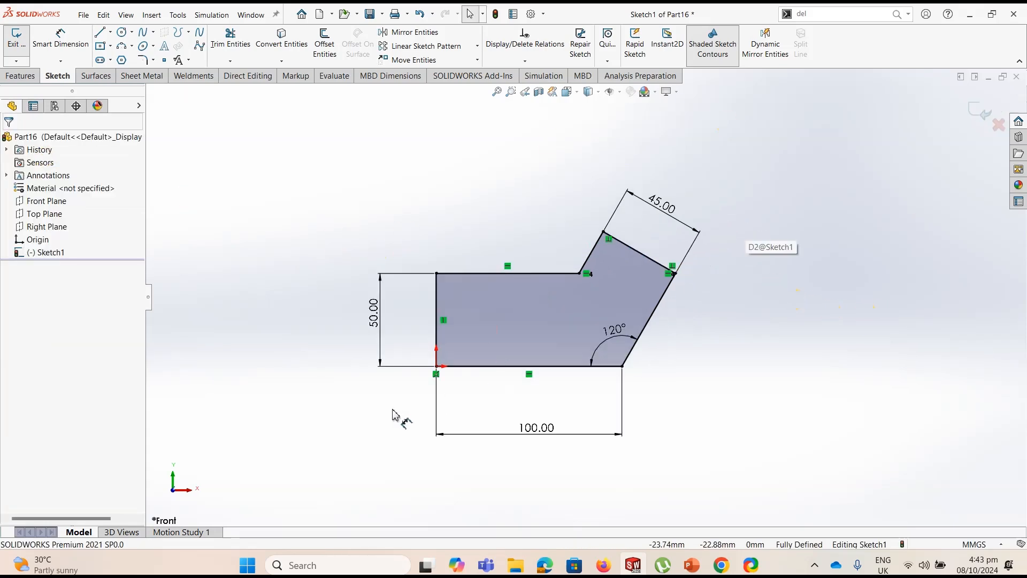
scroll(398, 413, down, 1)
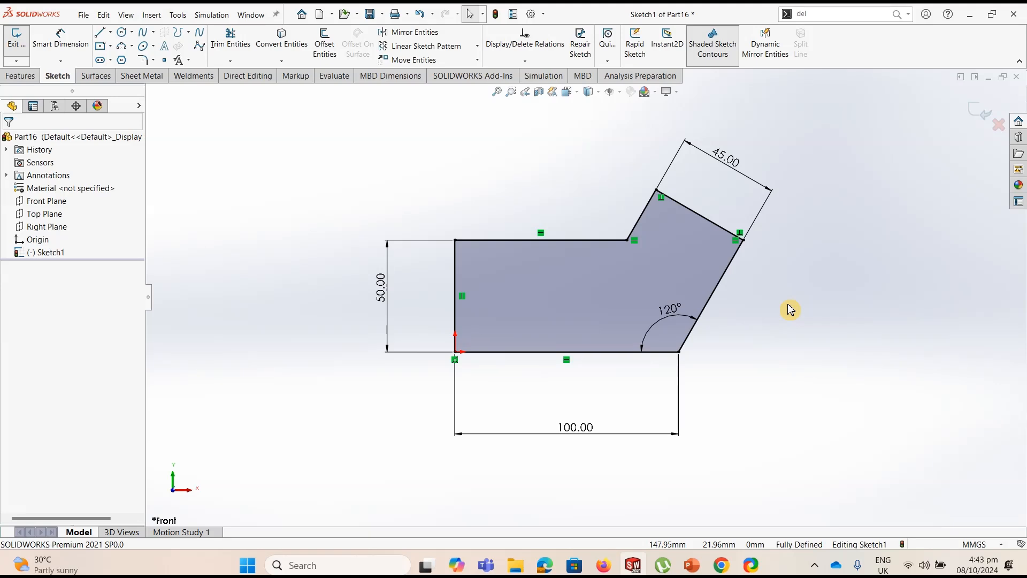
click(61, 39)
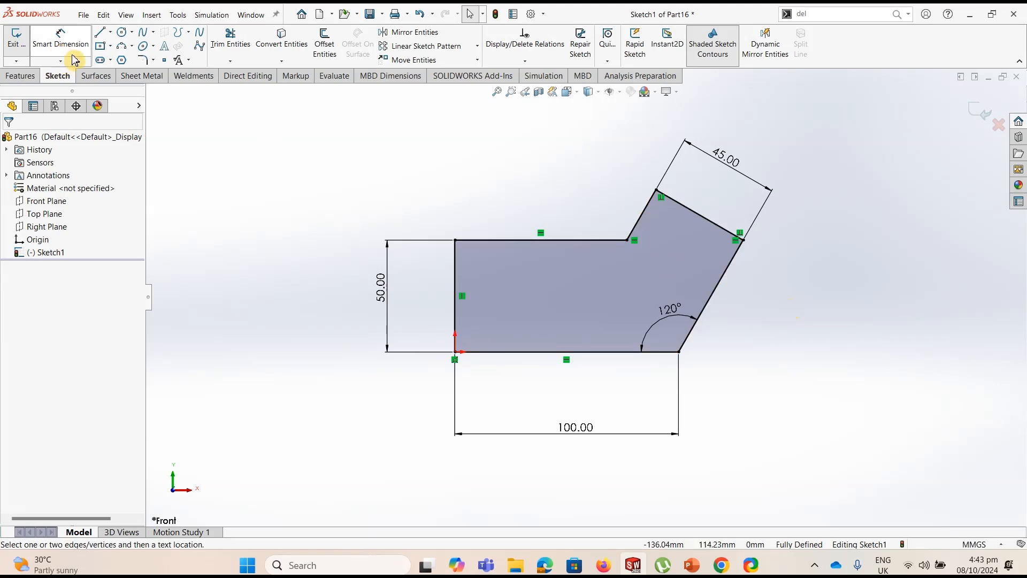
click(511, 242)
click(546, 217)
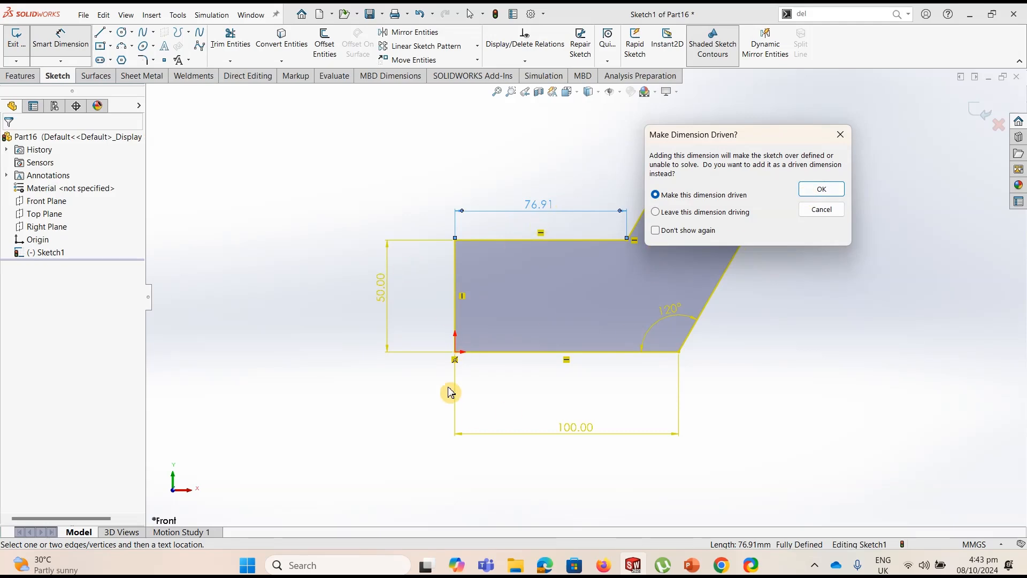
click(826, 212)
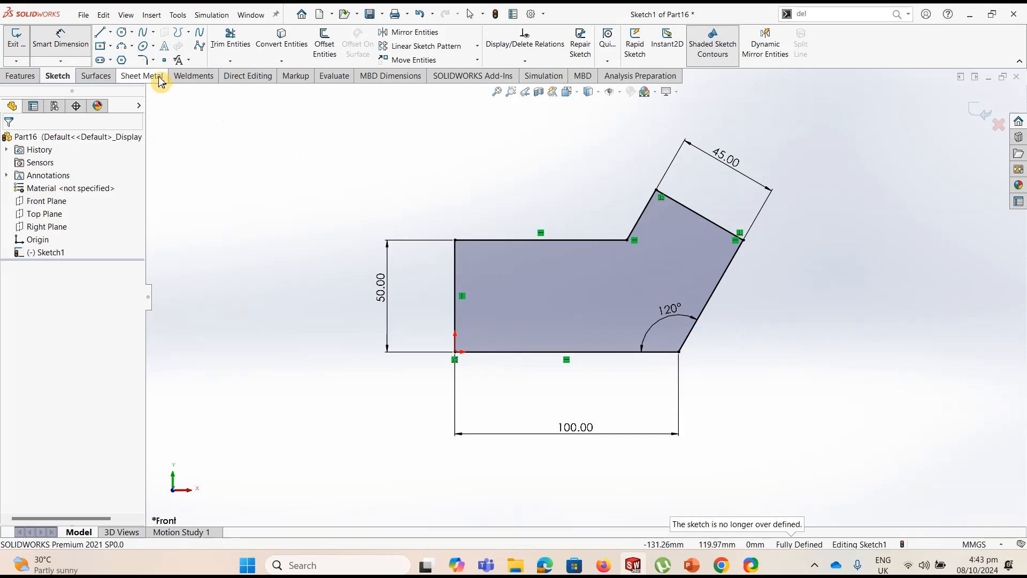
Apply 5 mm sketch fillets to all five outer corners of the profile, leaving the inner corner sharp
click(145, 61)
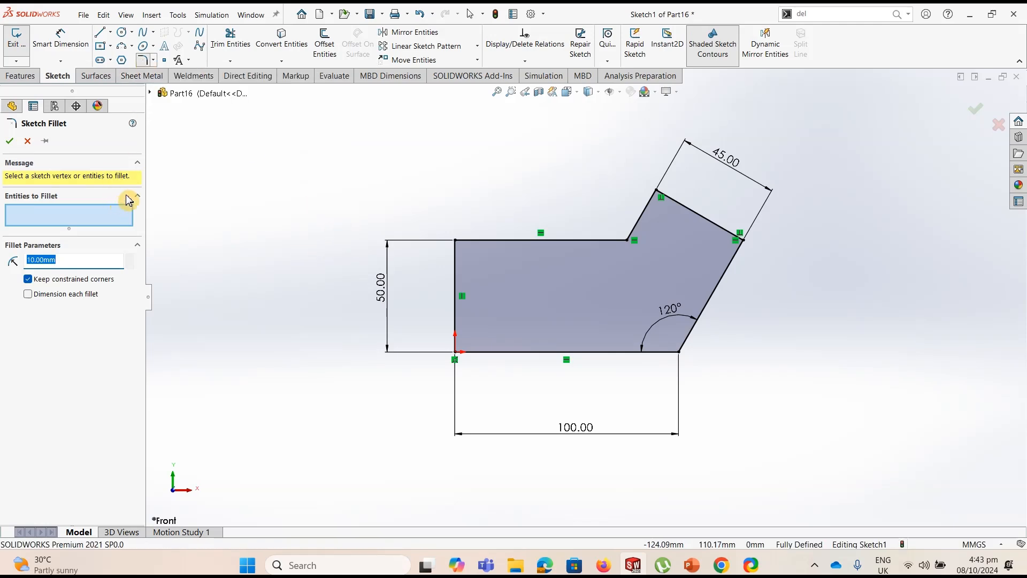
text(5)
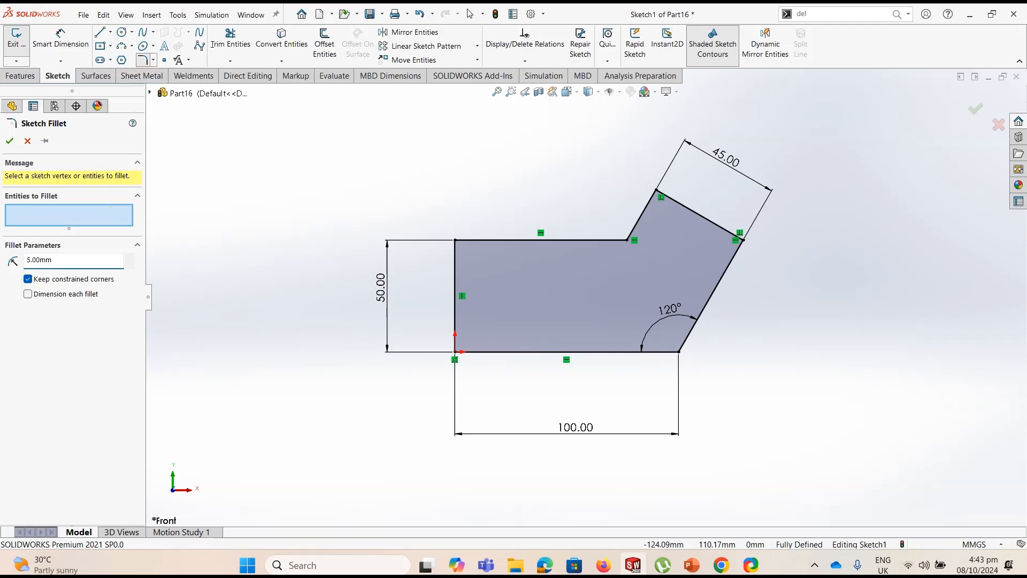
click(456, 241)
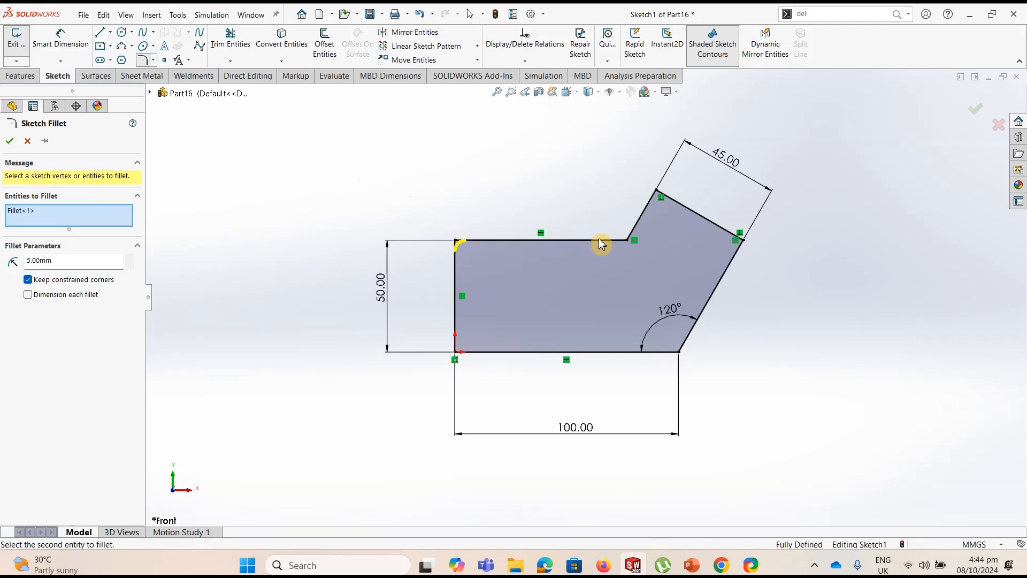
click(657, 193)
click(744, 240)
click(679, 352)
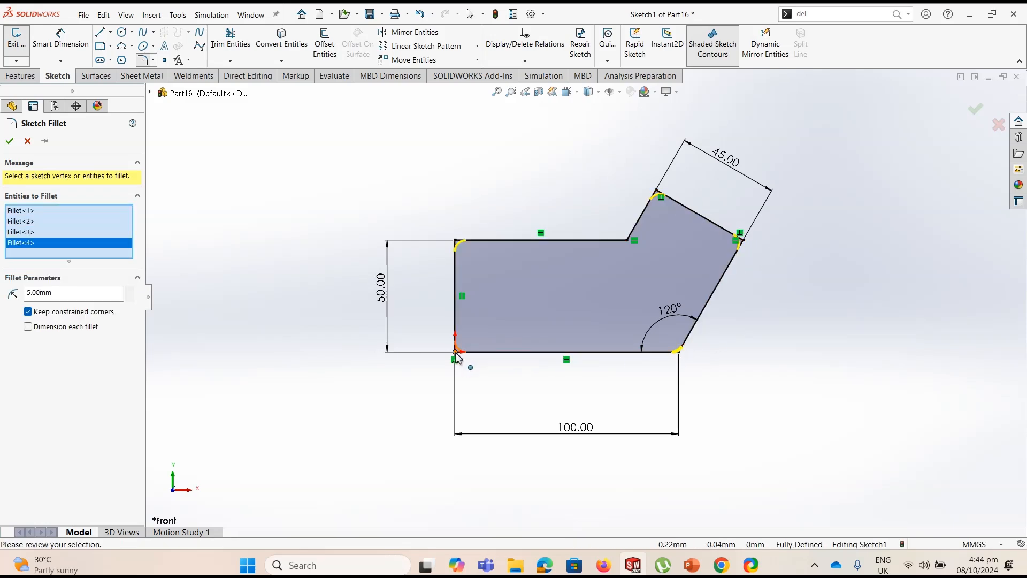
click(455, 352)
key(Return)
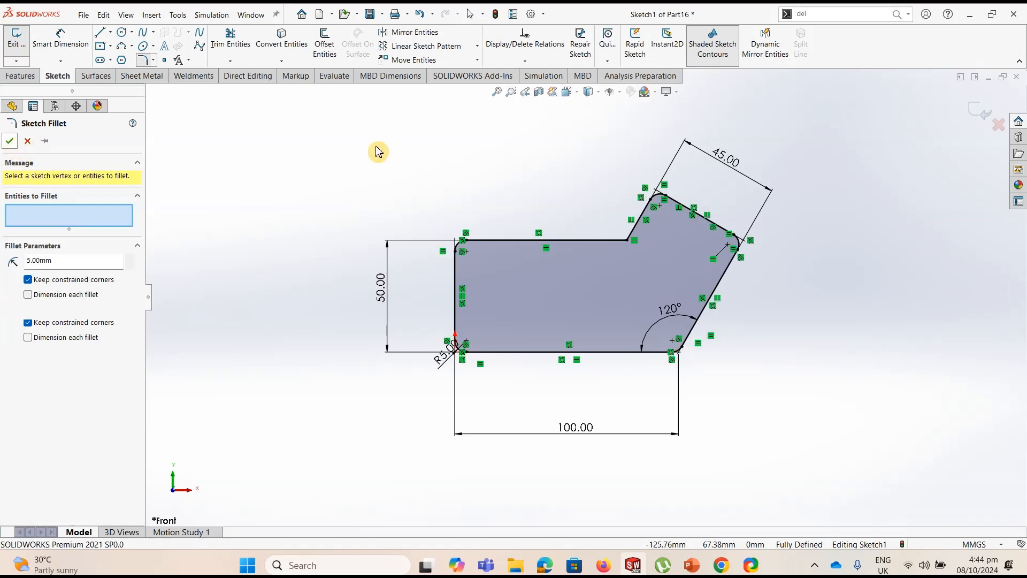
key(Escape)
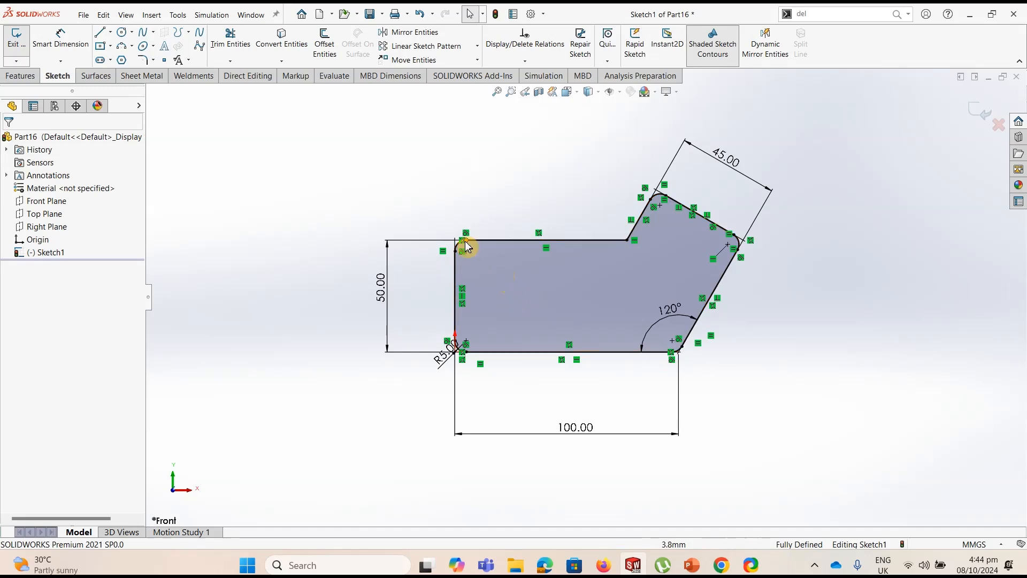
Inspect the filleted corners up close and hide the sketch relation symbols
scroll(468, 247, down, 6)
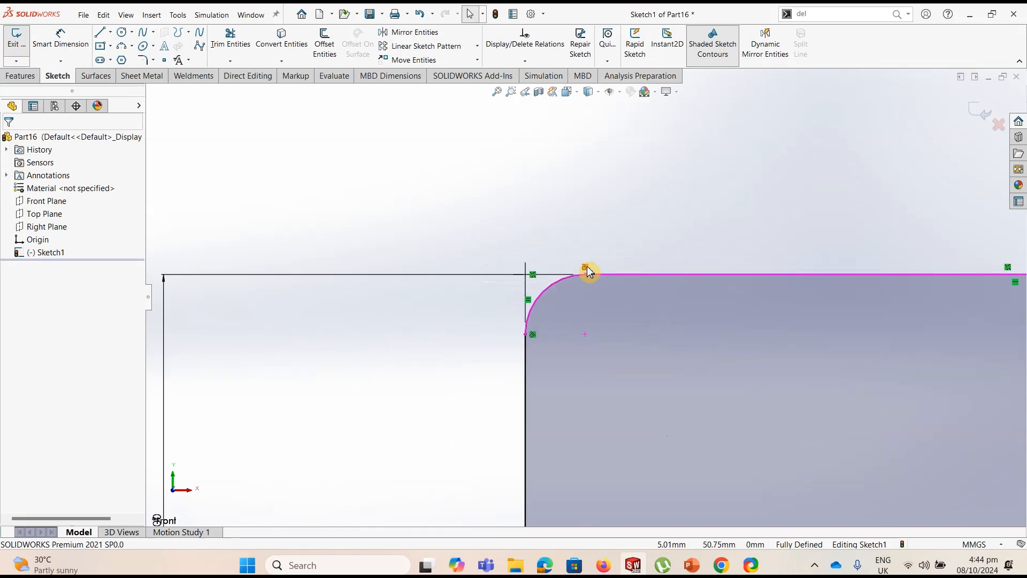
scroll(600, 323, up, 6)
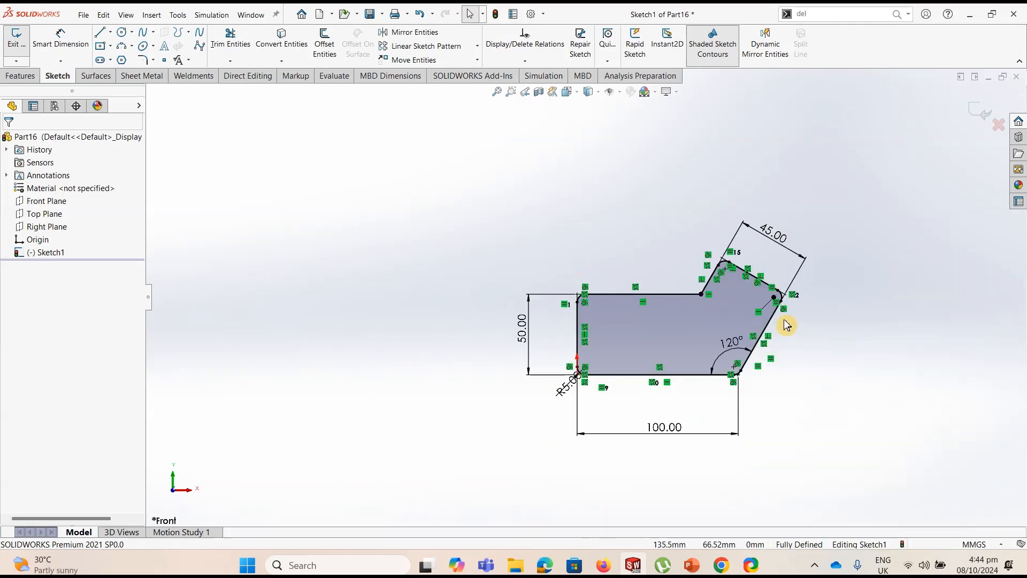
scroll(695, 305, down, 3)
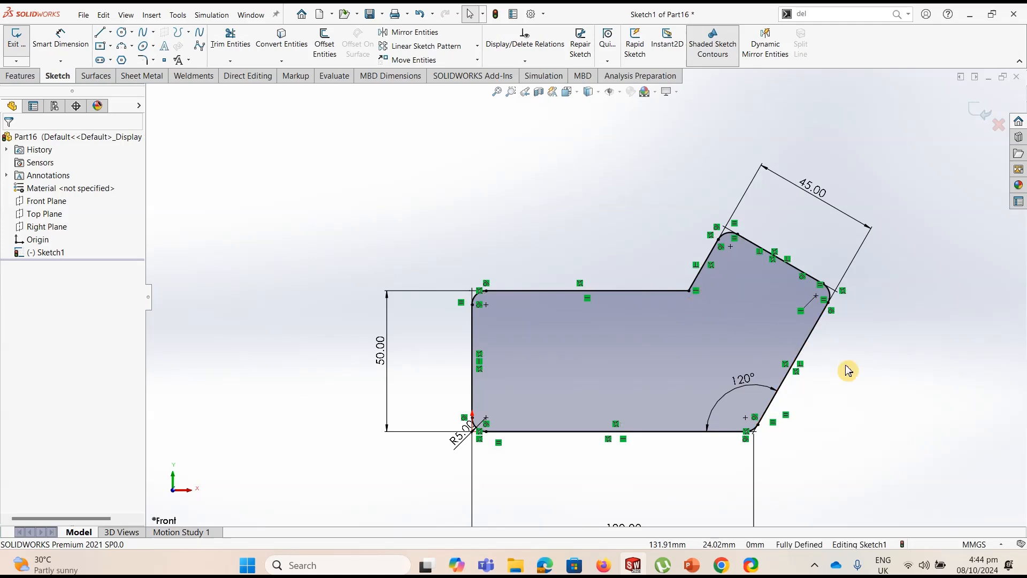
click(138, 20)
mouse_move(138, 113)
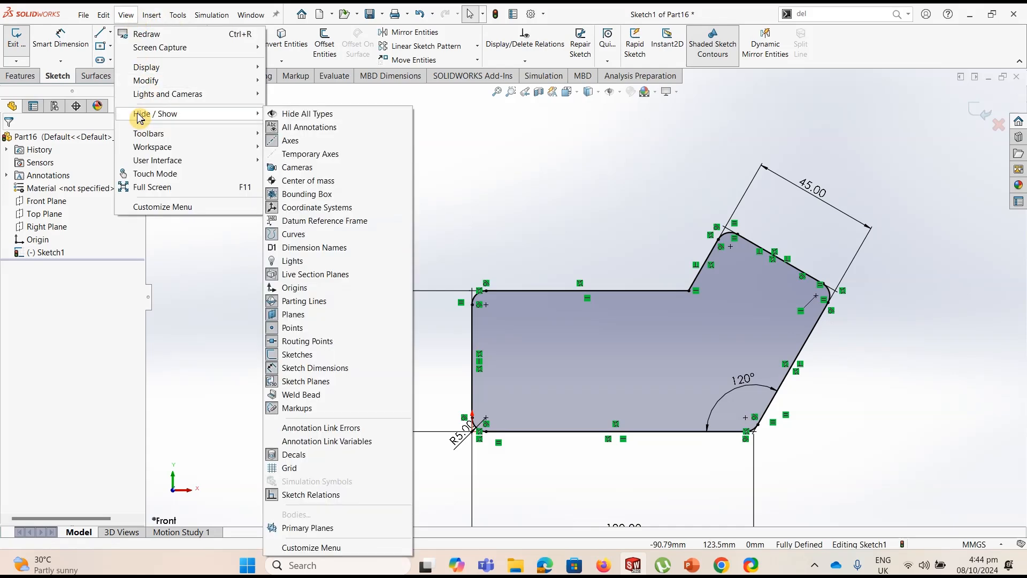
click(300, 494)
click(547, 210)
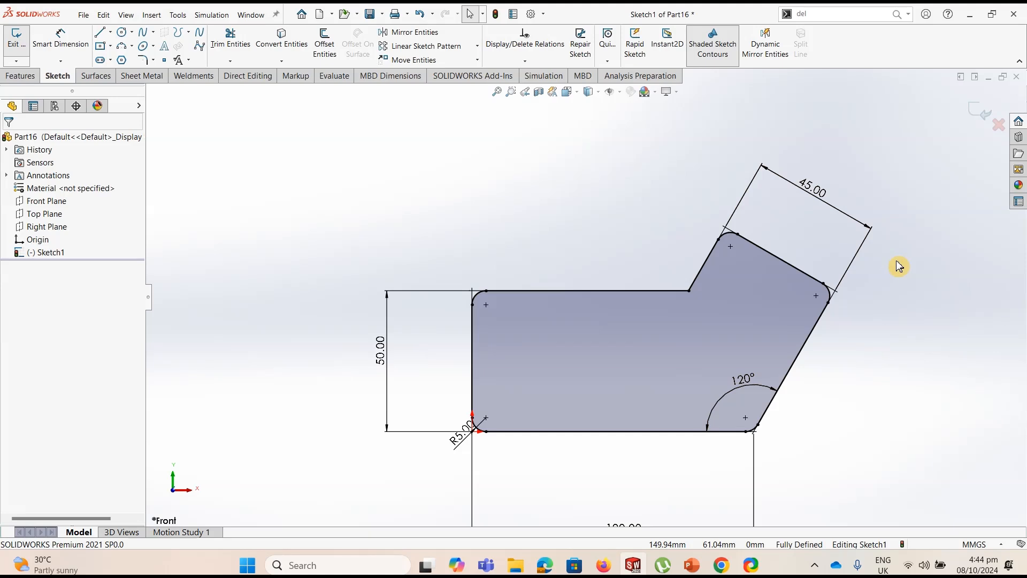
Show the sketch relation symbols again and exit the sketch, keeping its changes
click(126, 14)
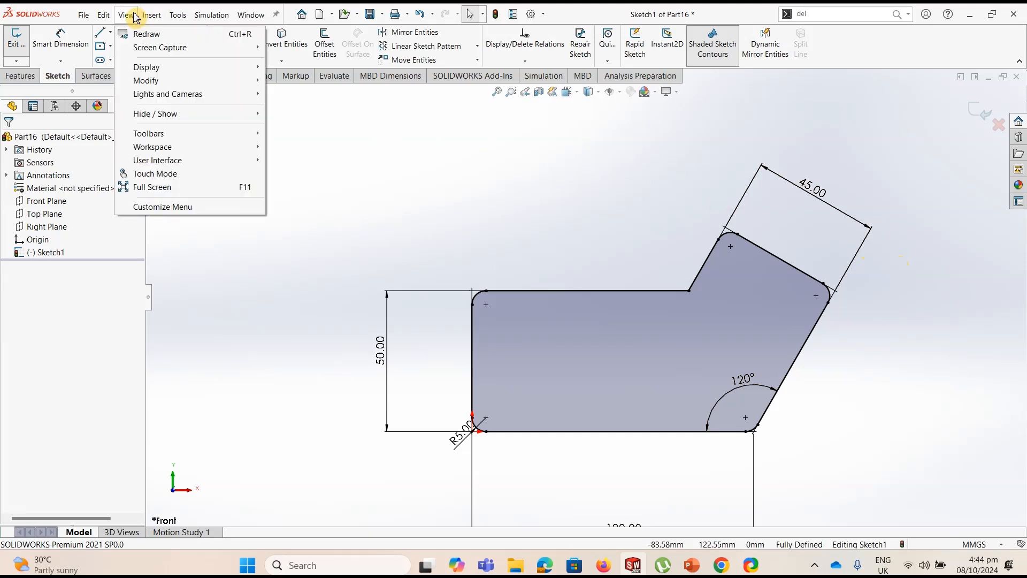
mouse_move(153, 115)
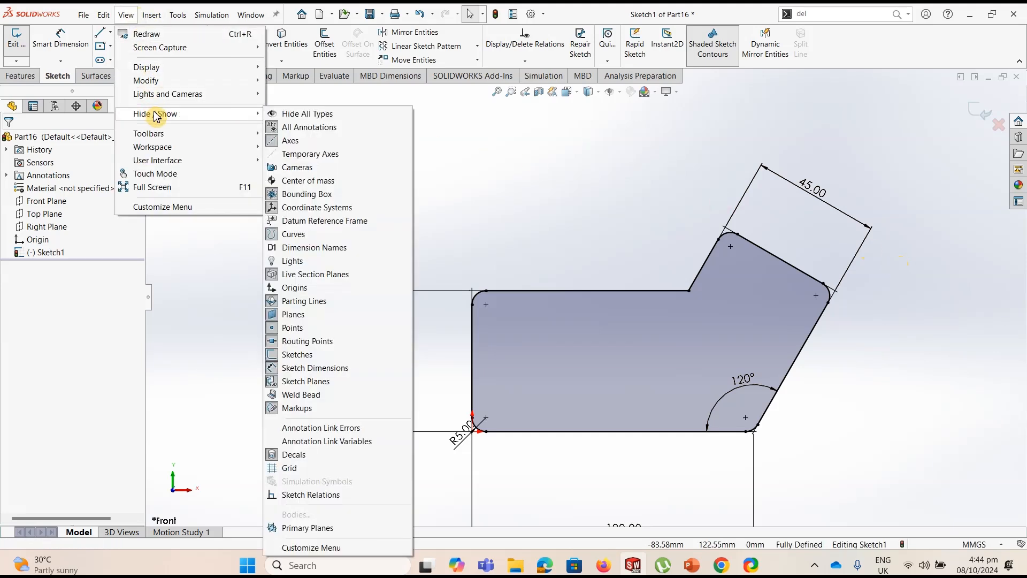
click(311, 496)
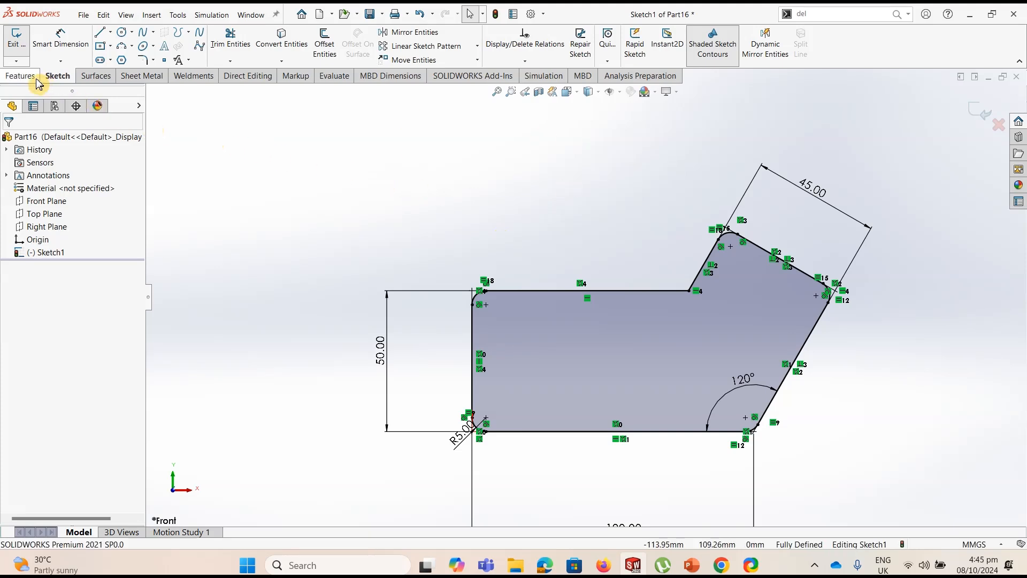
click(971, 110)
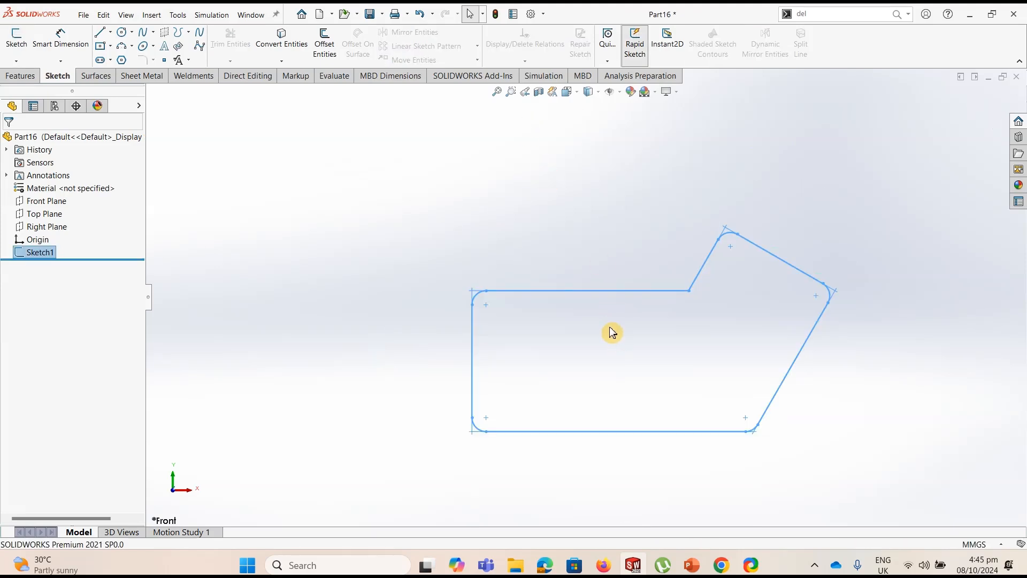
Start a boss extrusion of the filleted profile in isometric view and pull its depth to 30 mm in the reversed direction
key(ctrl+7)
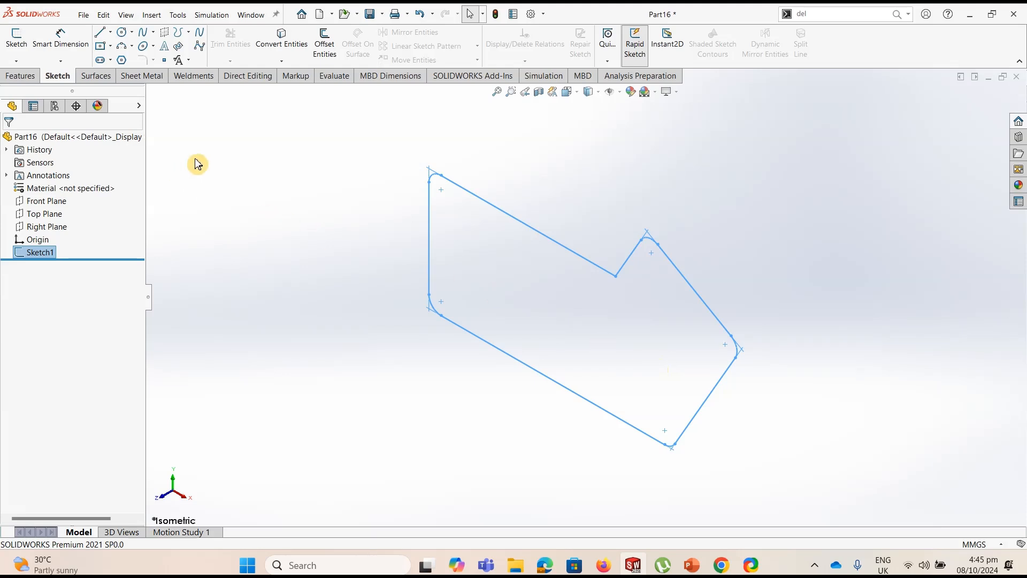
click(24, 80)
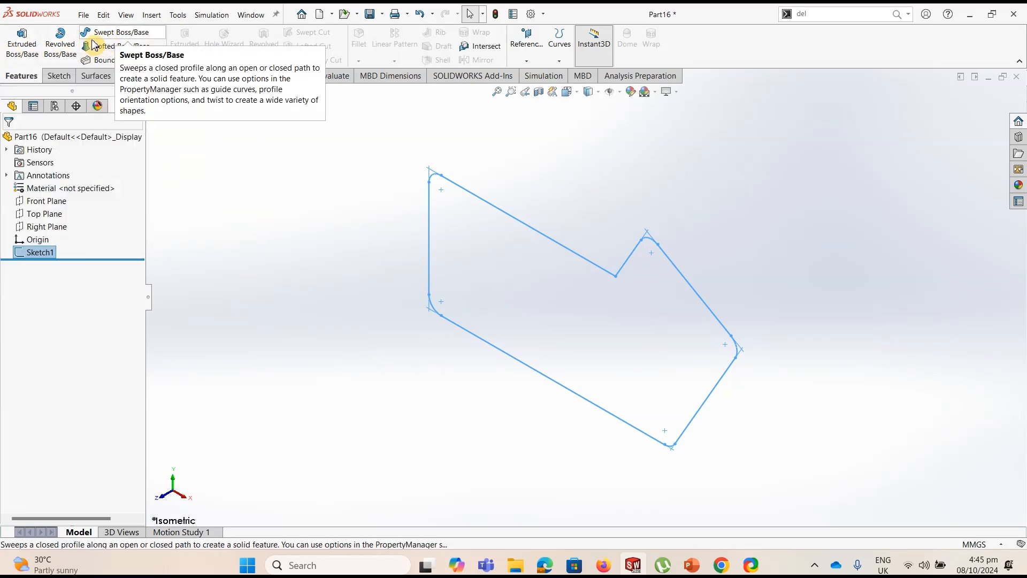
click(28, 52)
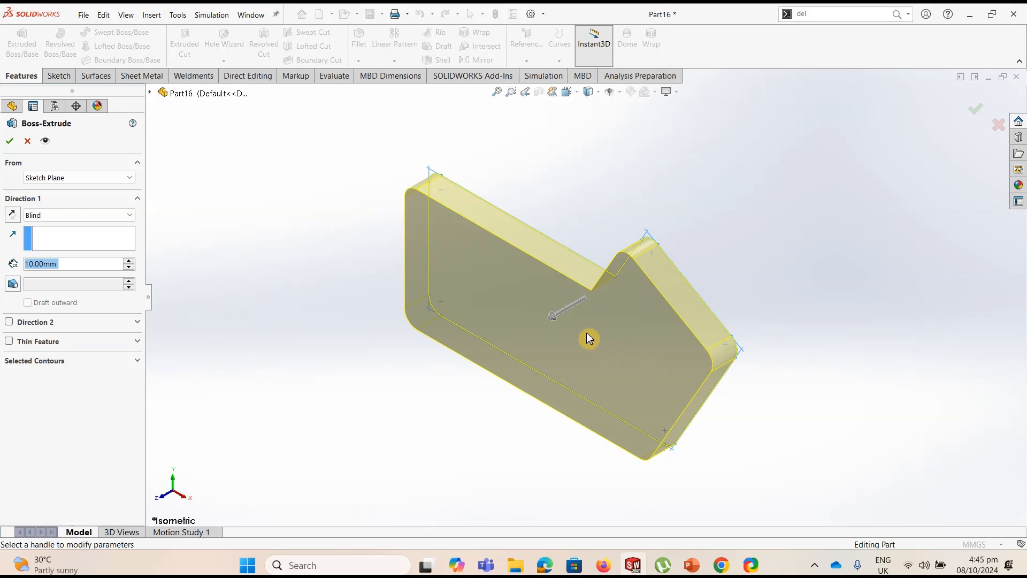
mouse_move(554, 321)
mouse_down()
mouse_move(323, 433)
mouse_move(523, 346)
mouse_move(390, 413)
mouse_move(458, 367)
mouse_move(791, 286)
mouse_move(786, 251)
mouse_move(711, 265)
mouse_move(695, 282)
mouse_up()
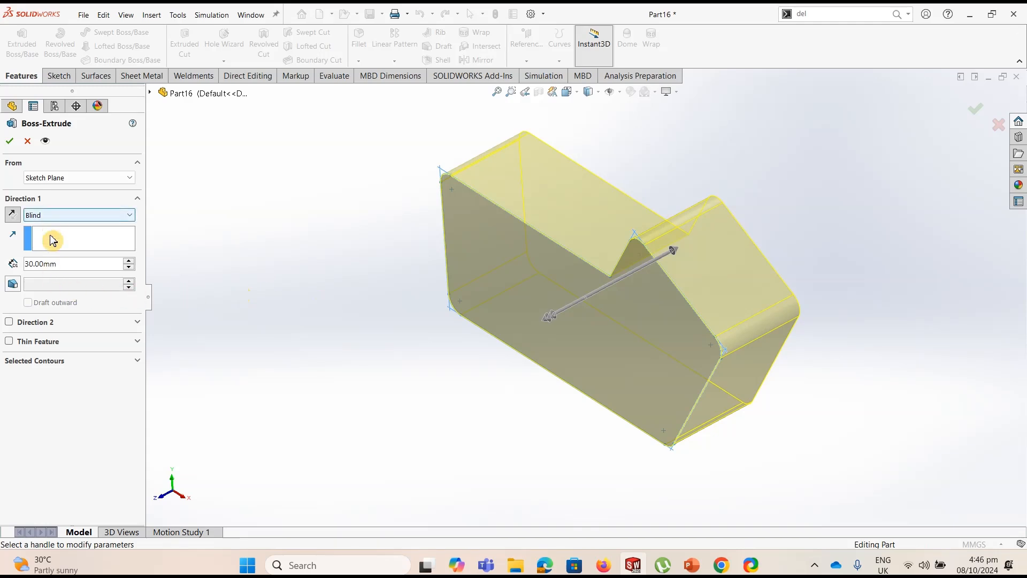
Set the extrusion depth to 20 mm with the Blind end condition and accept the feature
click(60, 265)
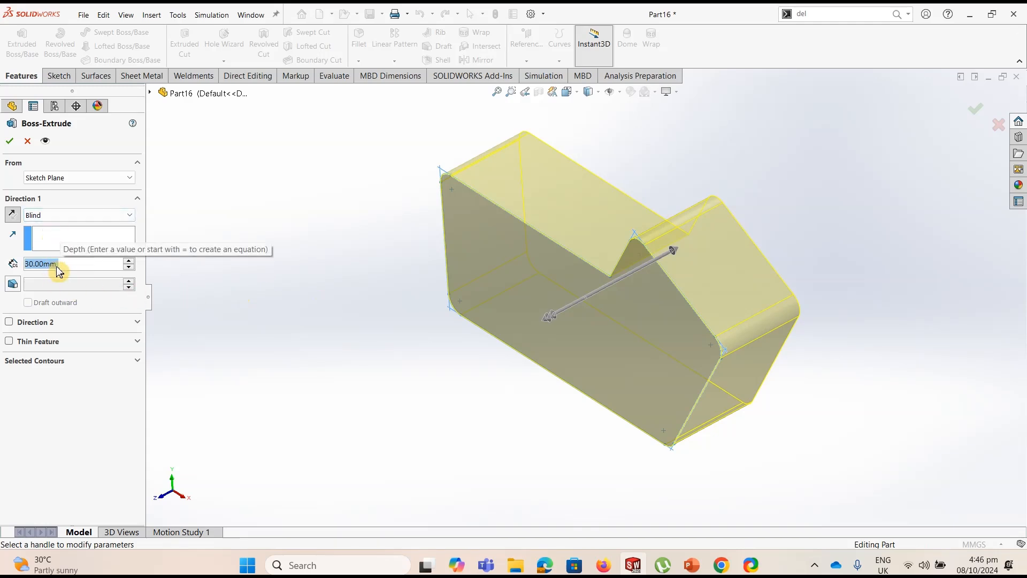
text(20)
key(Return)
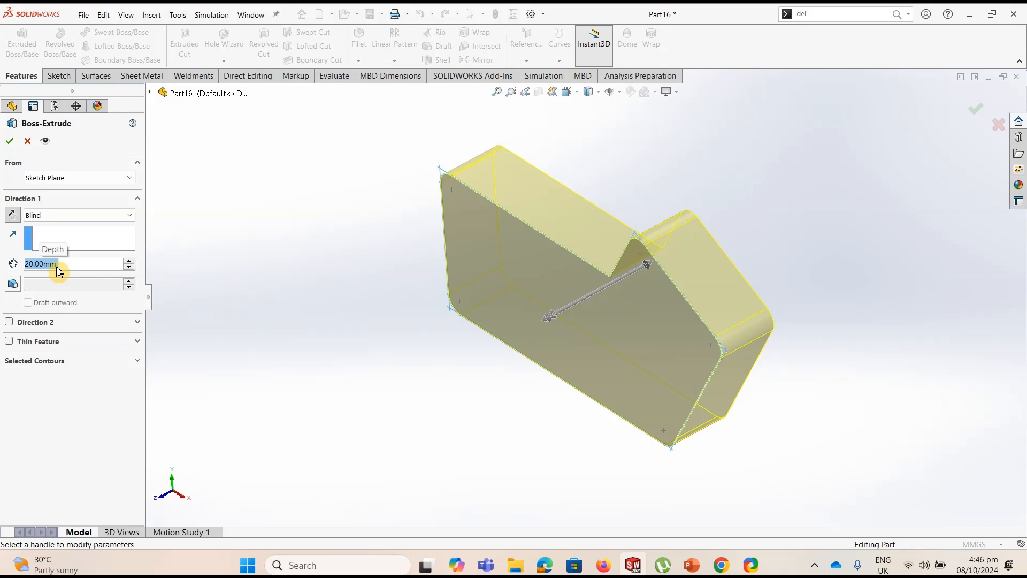
click(129, 218)
click(130, 225)
click(66, 218)
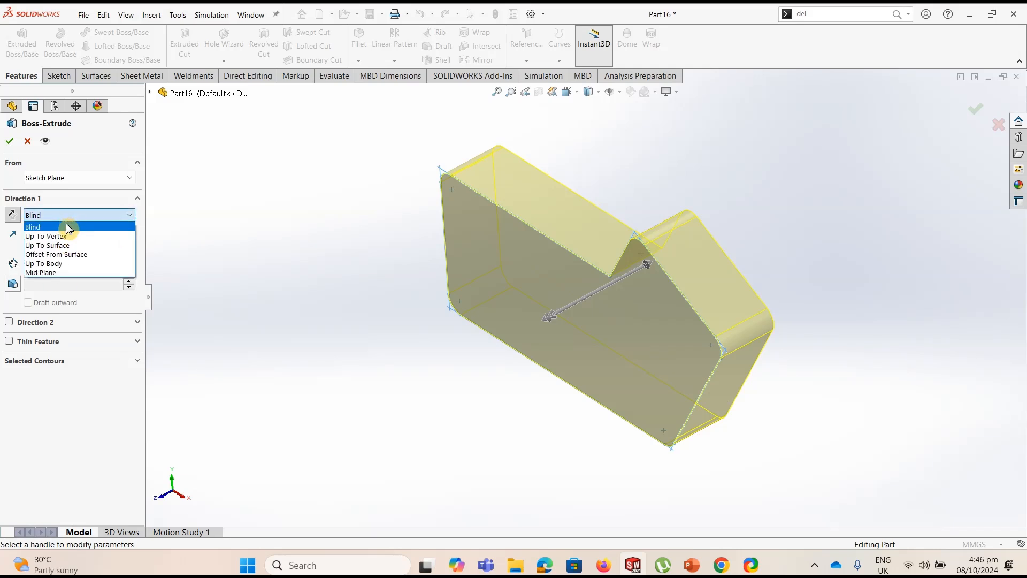
click(82, 227)
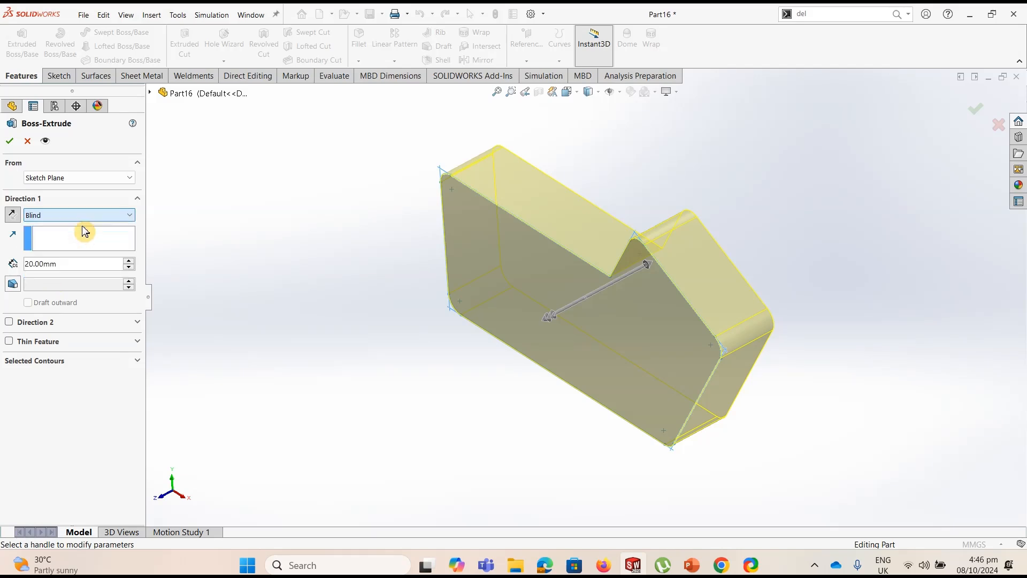
click(9, 141)
mouse_move(834, 319)
middle_down()
mouse_move(890, 286)
mouse_move(747, 355)
mouse_move(864, 279)
mouse_move(841, 323)
middle_up()
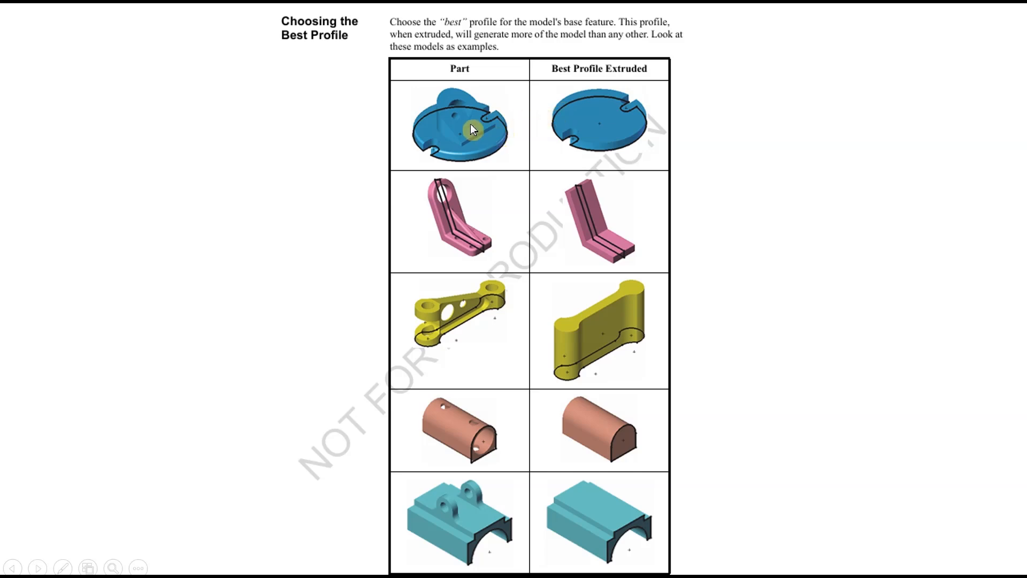
ctrl+scroll(450, 172, up, 2)
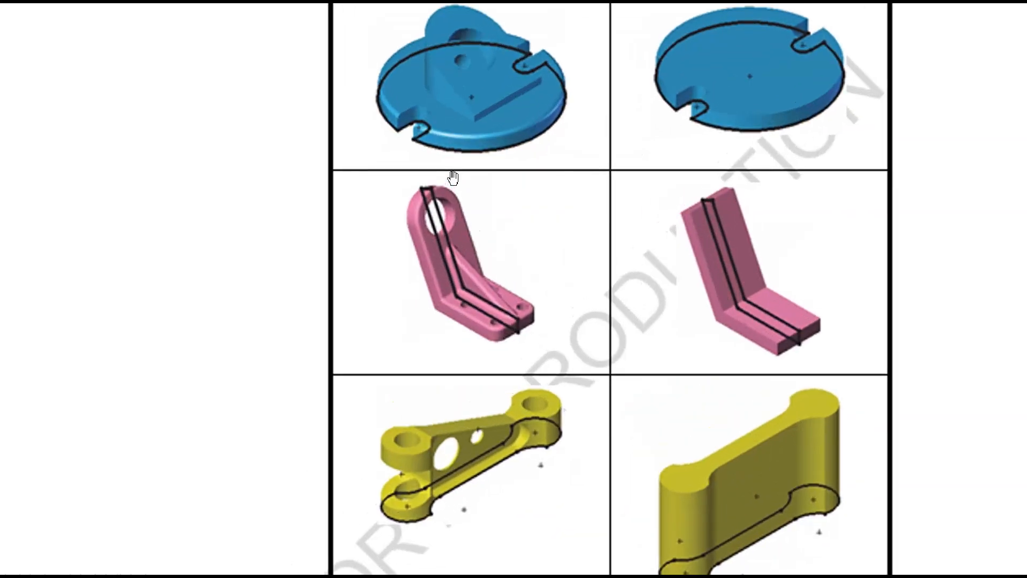
scroll(453, 178, up, 3)
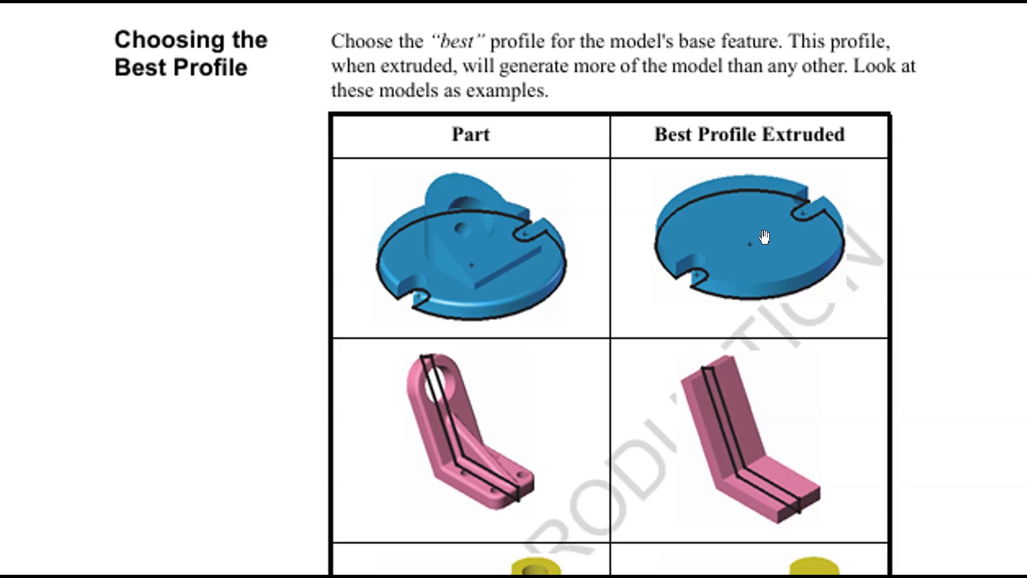
scroll(634, 300, down, 3)
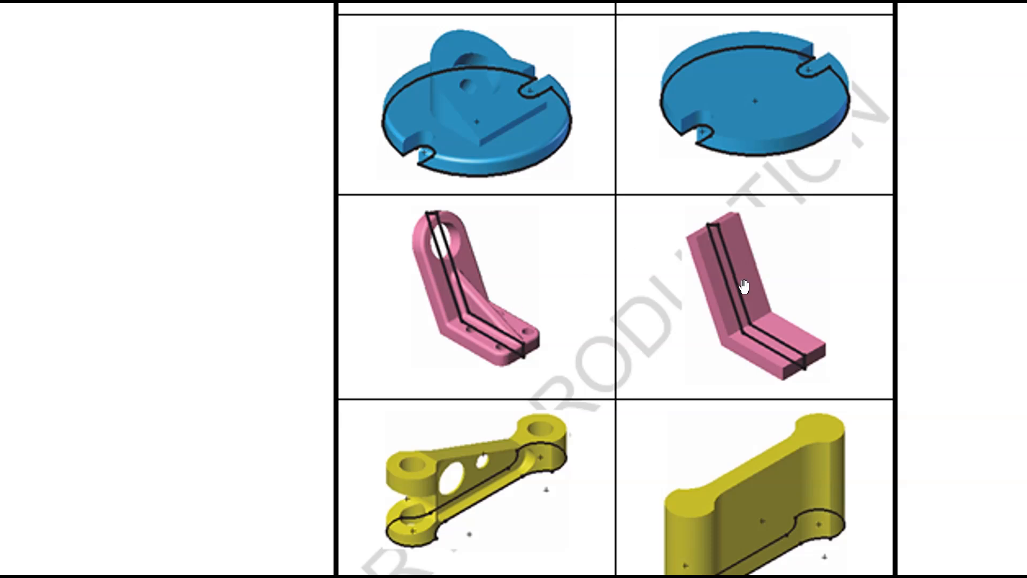
scroll(666, 444, down, 5)
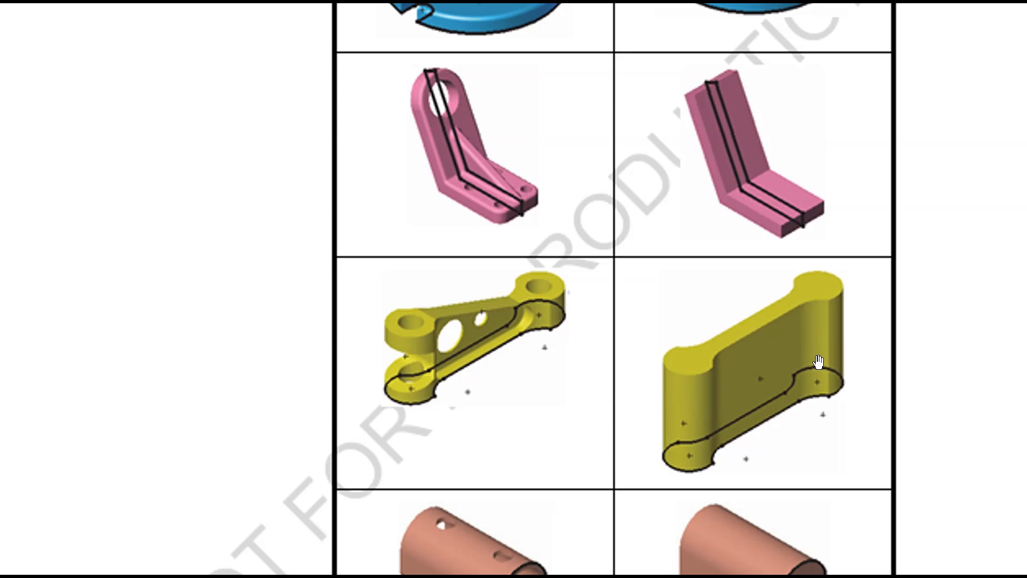
drag(706, 465, 705, 197)
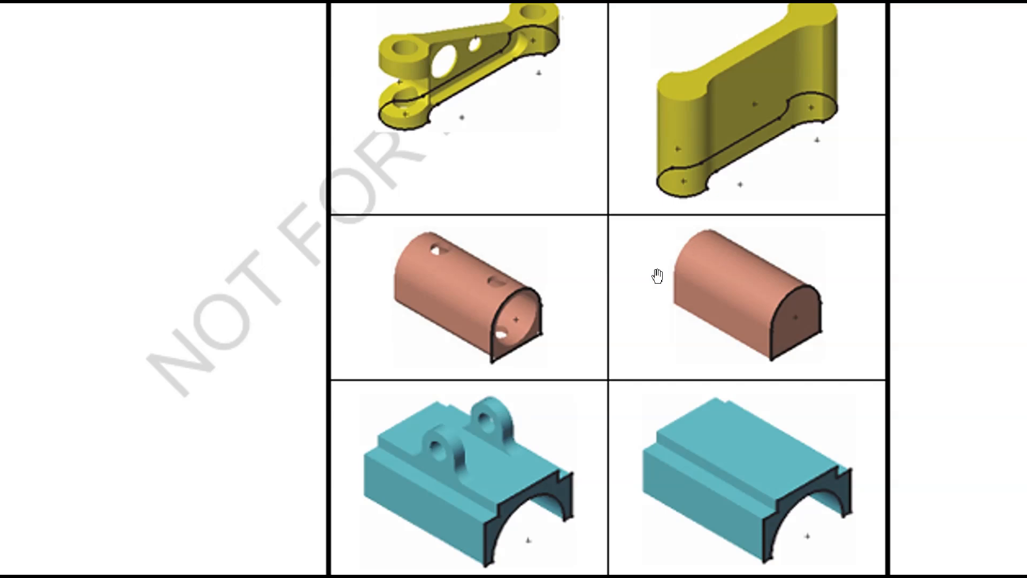
scroll(513, 375, down, 1)
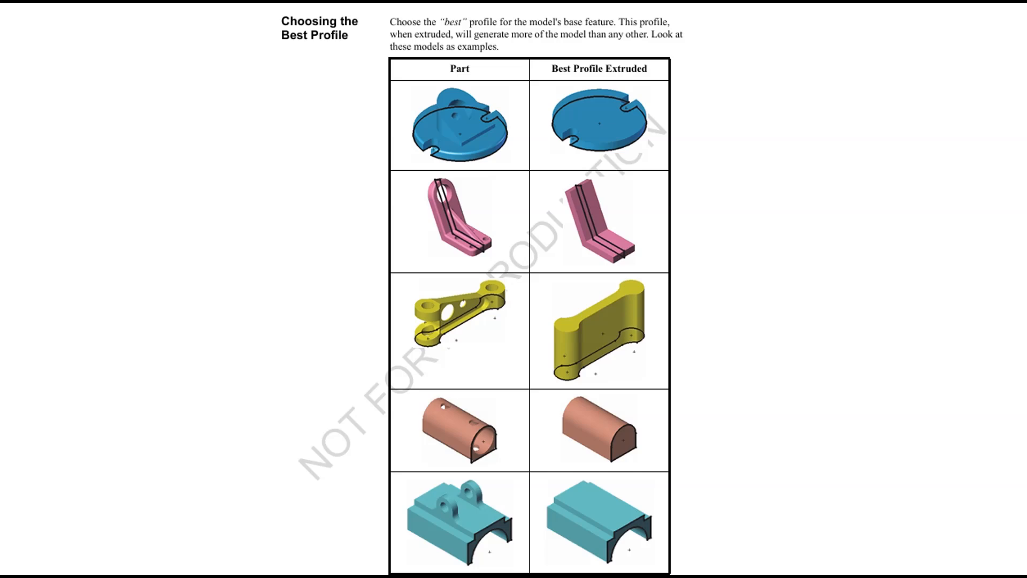
Leave the slide show, switch to the Part of tutorial no 2 model in SOLIDWORKS and examine its shape from several angles
key(Escape)
key(alt+Tab)
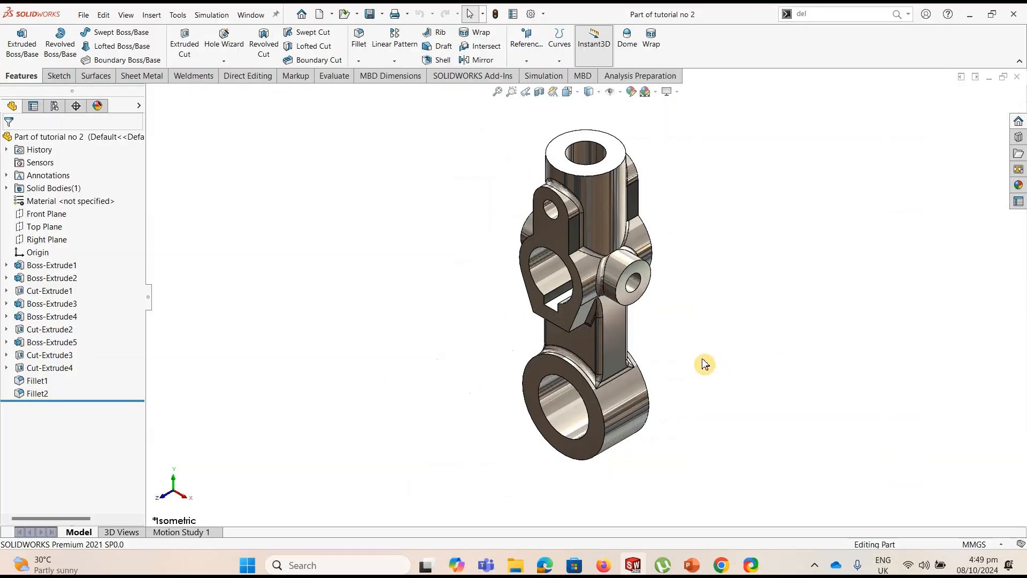
scroll(671, 311, down, 2)
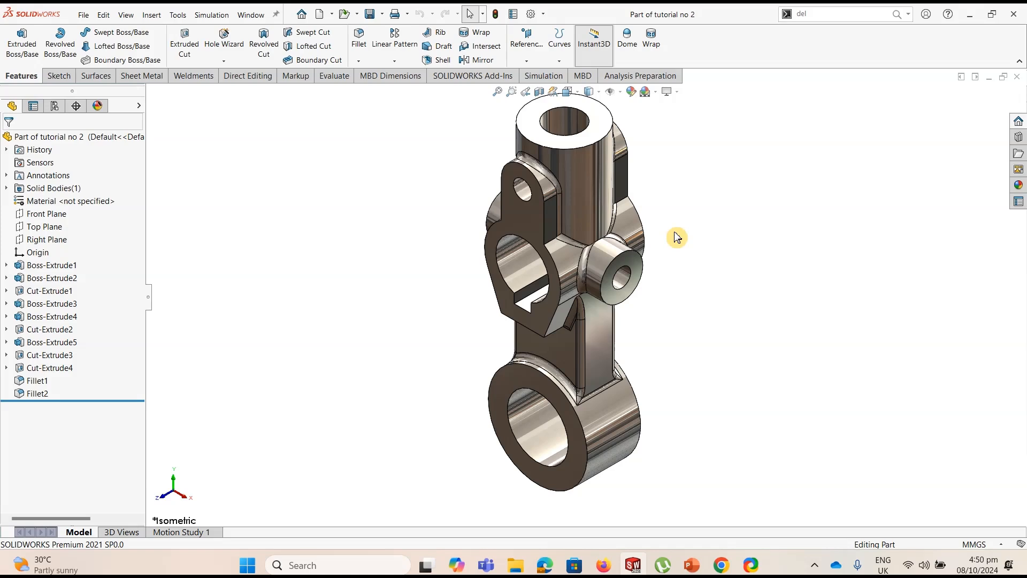
middle_drag(675, 235, 678, 219)
scroll(678, 227, up, 1)
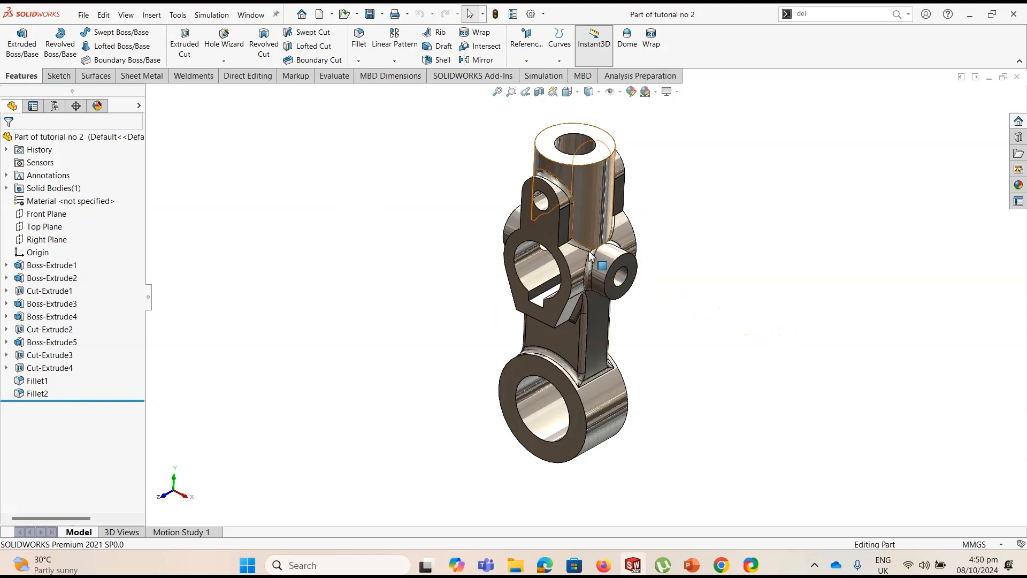
middle_drag(715, 224, 740, 215)
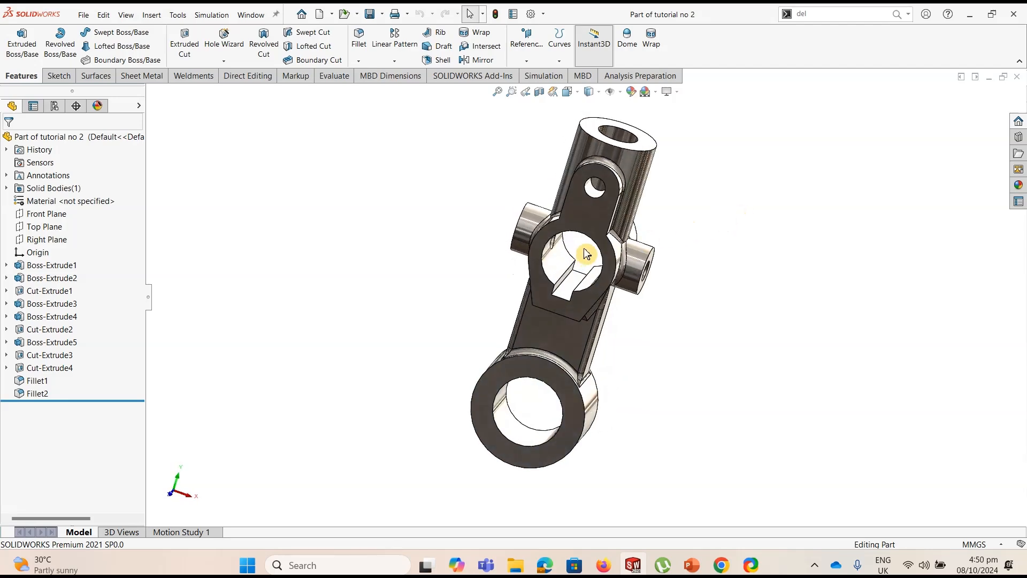
middle_drag(583, 254, 634, 238)
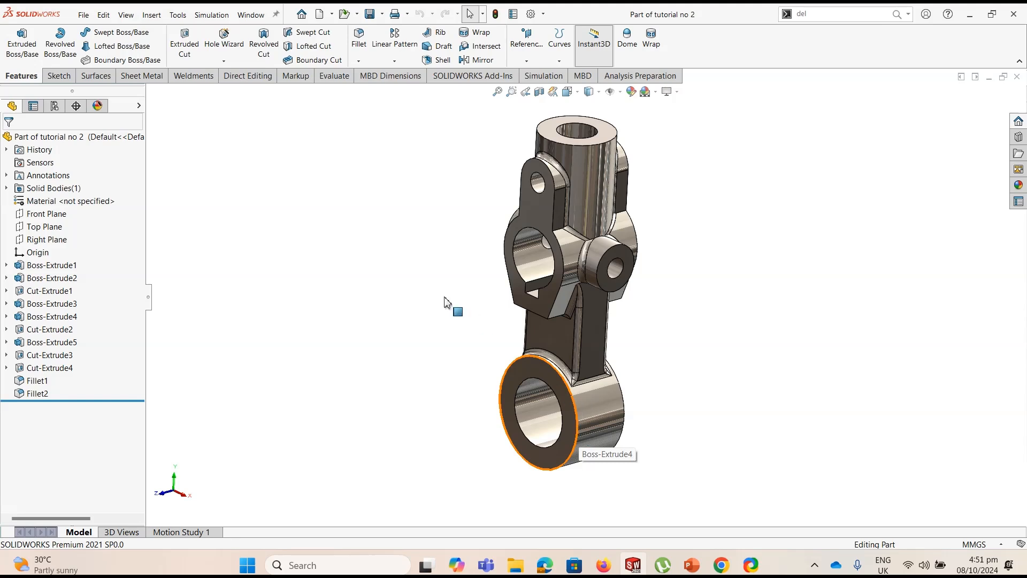
Create a new part document and start a sketch on its Front Plane
click(83, 15)
click(96, 32)
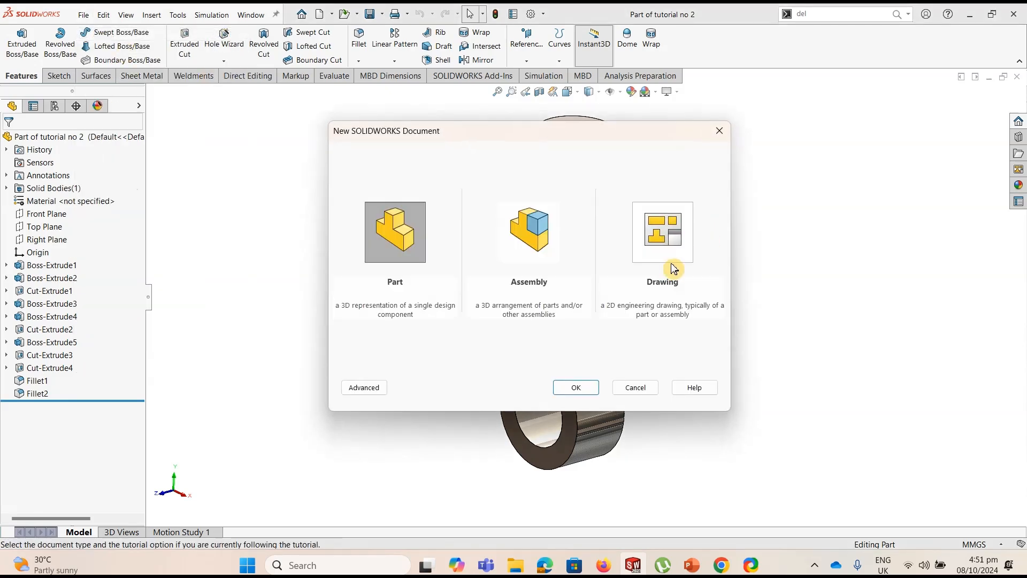
click(572, 388)
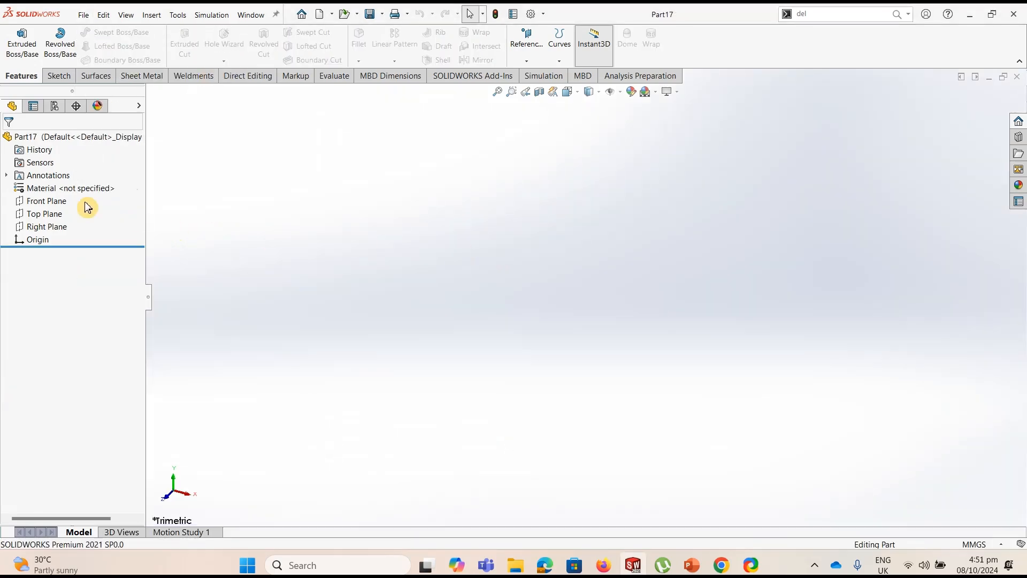
click(64, 202)
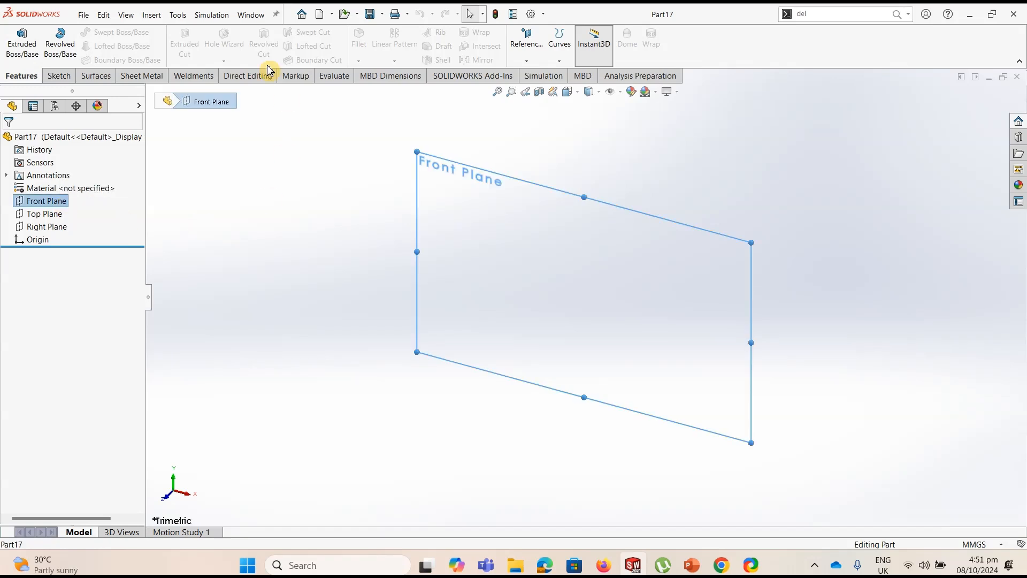
click(57, 76)
click(25, 50)
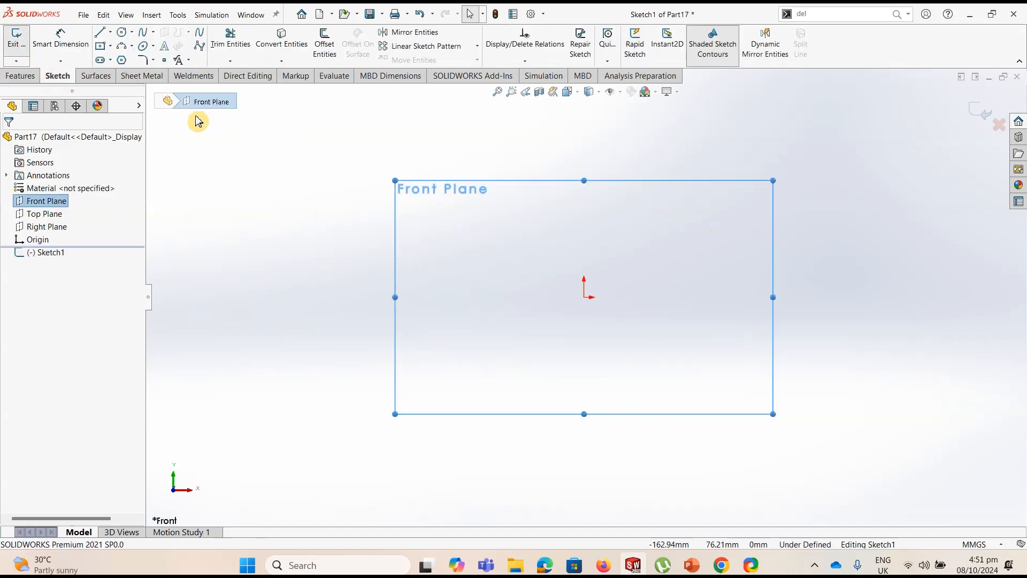
Sketch a circle centred on the origin and dimension its diameter to 50 mm
click(122, 37)
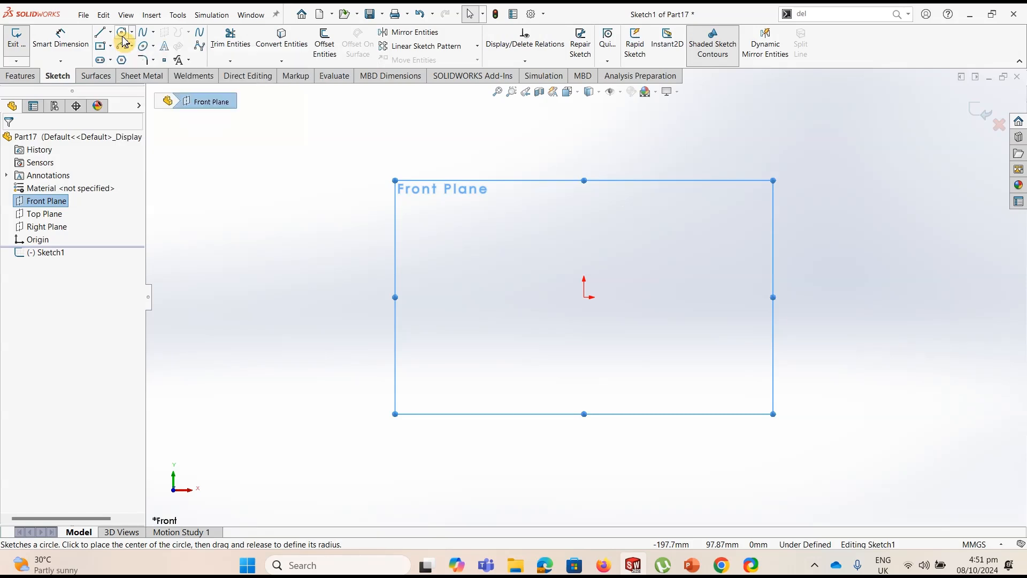
click(583, 297)
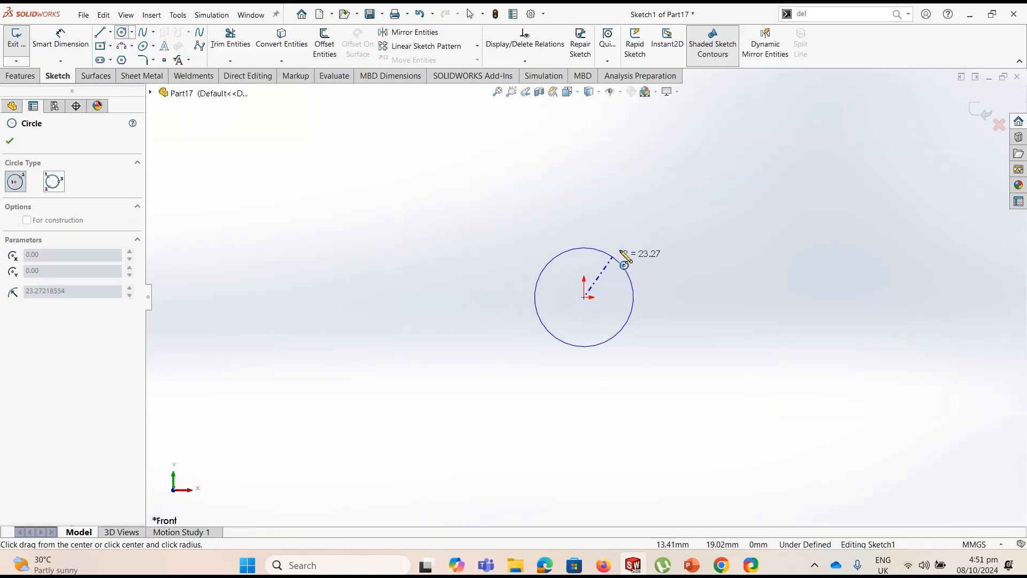
click(624, 245)
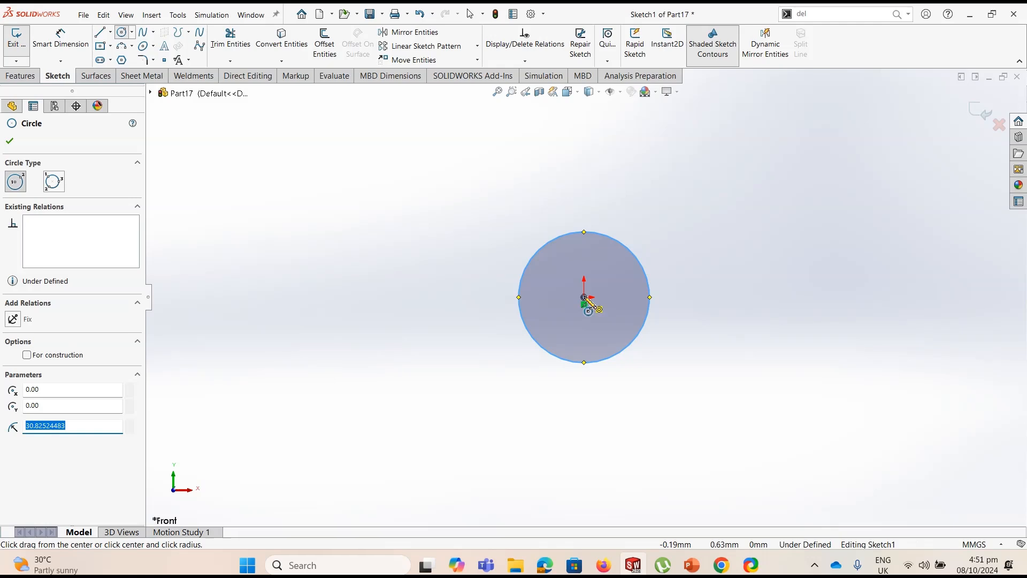
click(61, 38)
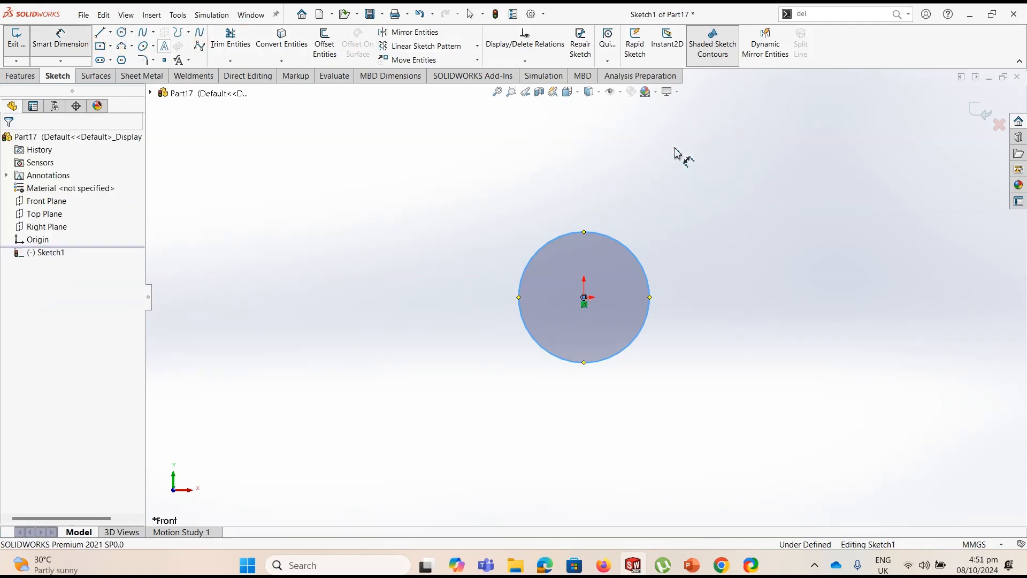
click(645, 269)
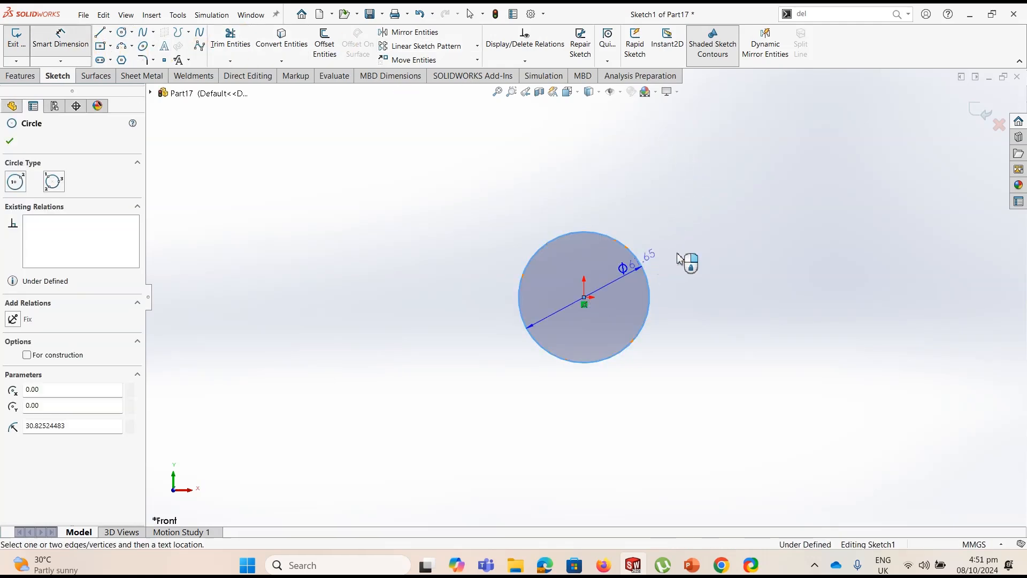
click(669, 266)
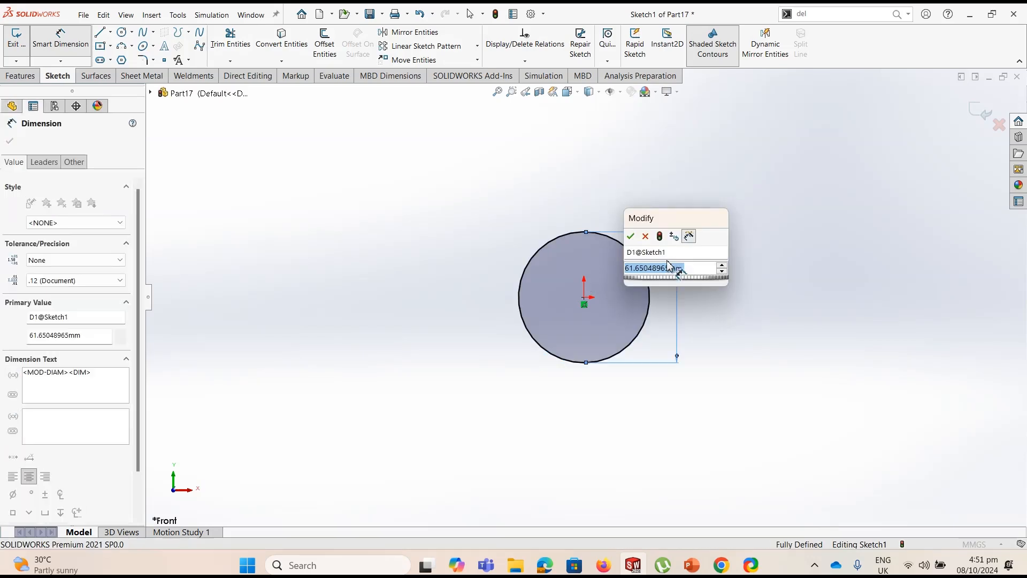
text(60)
key(Return)
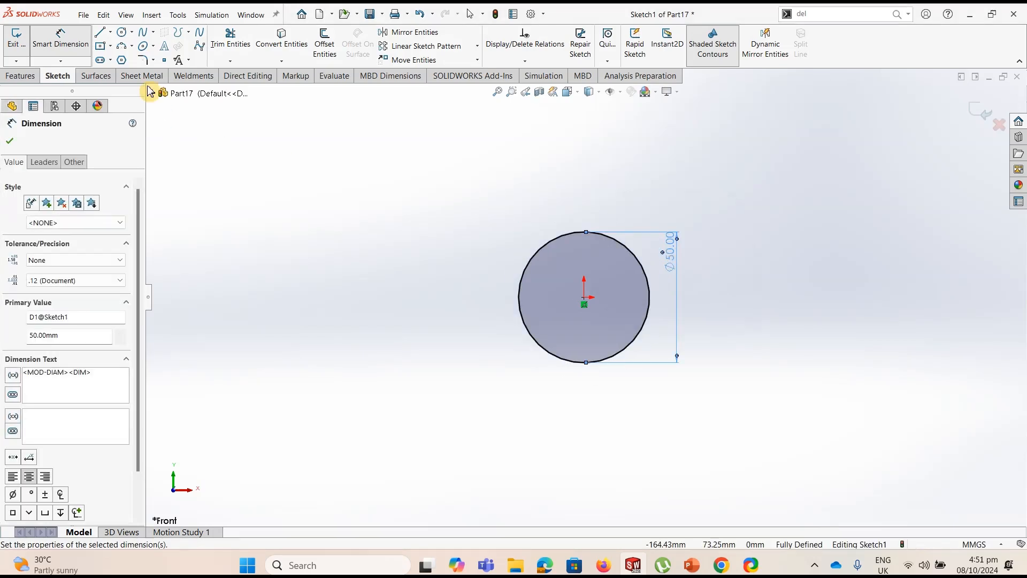
Sketch an upright open outline overlapping the circle's upper part: two vertical lines joined by a 180° tangent arc of about 12 mm radius
click(106, 37)
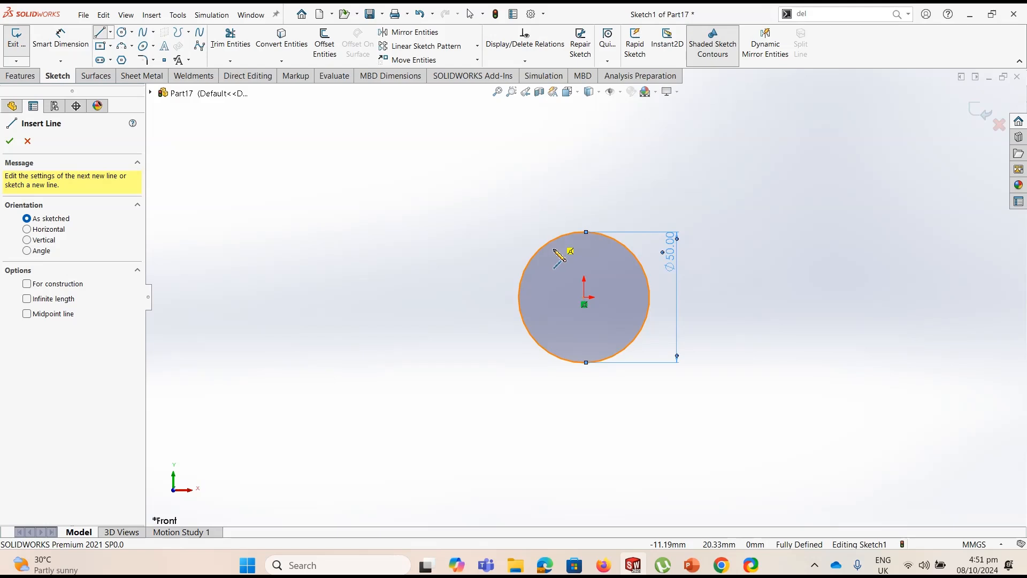
click(553, 195)
click(551, 167)
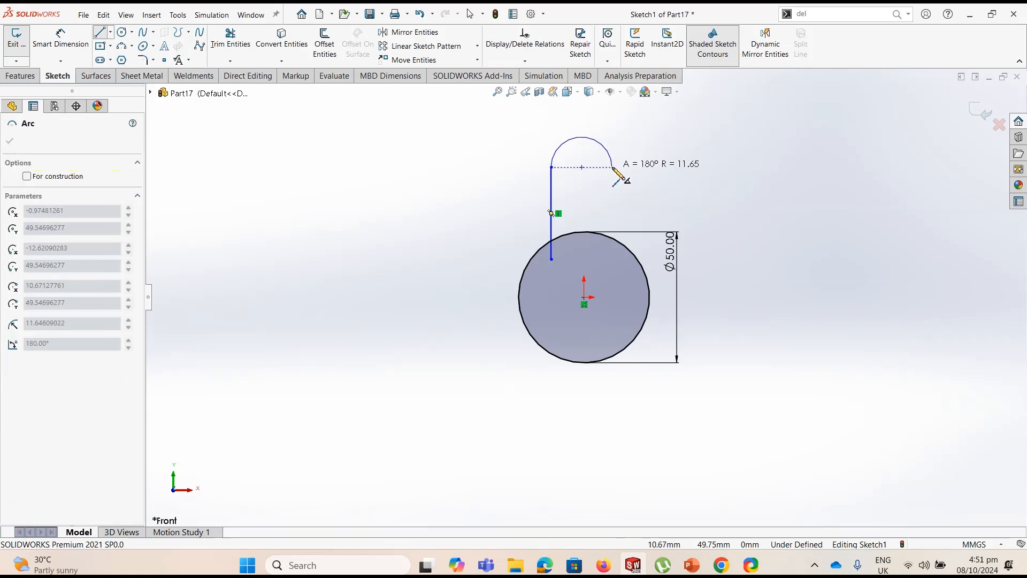
click(613, 167)
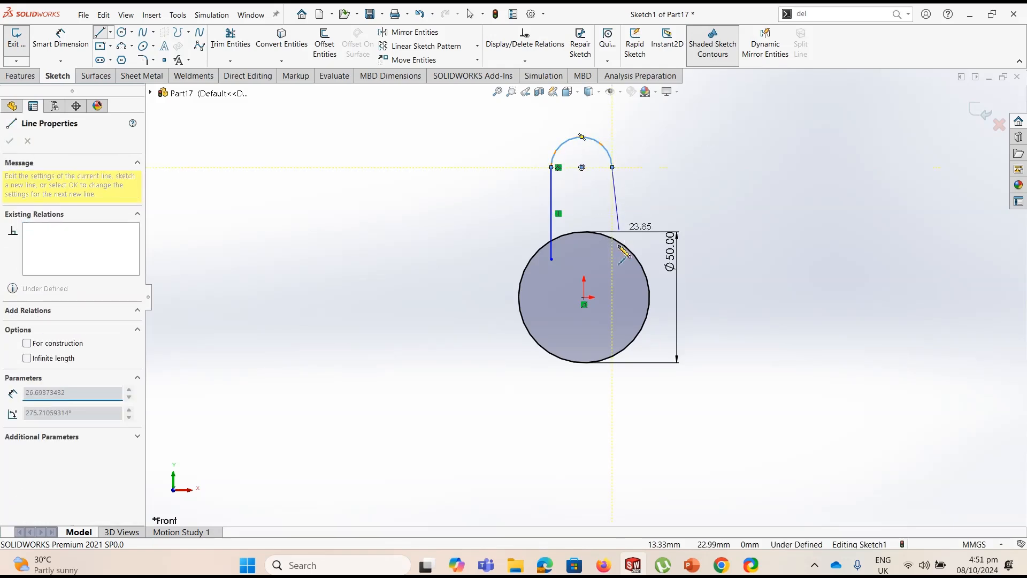
click(613, 259)
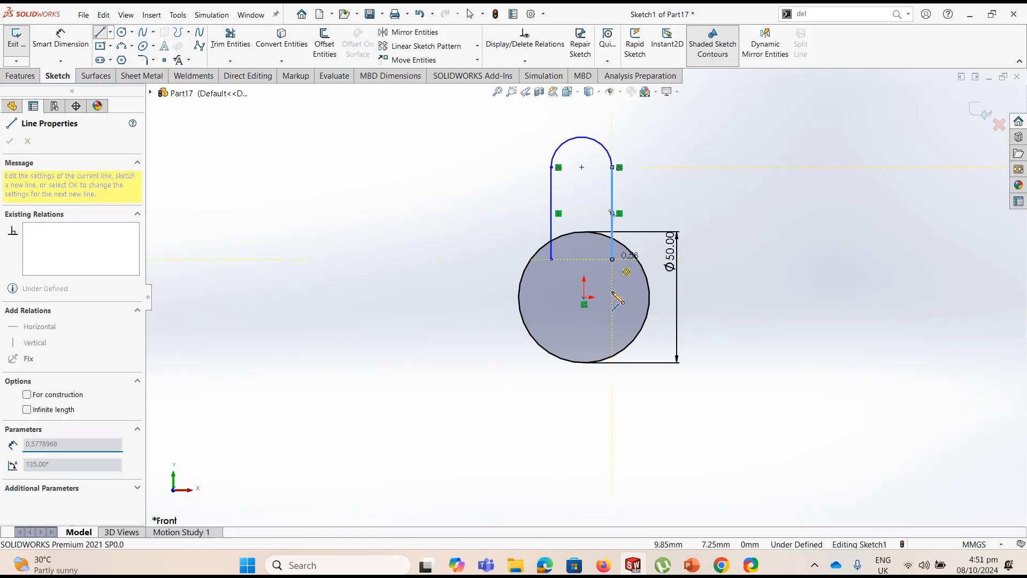
Sketch an open outline below the circle: two slanted lines about 32 mm long, tangent to the circle's lower sides, joined by a horizontal line
key(Escape)
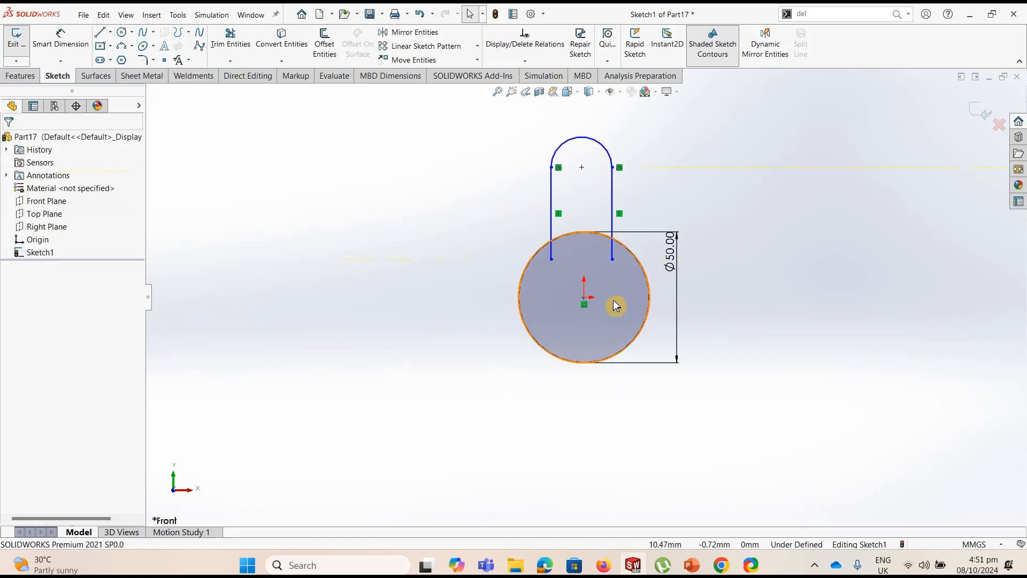
key(l)
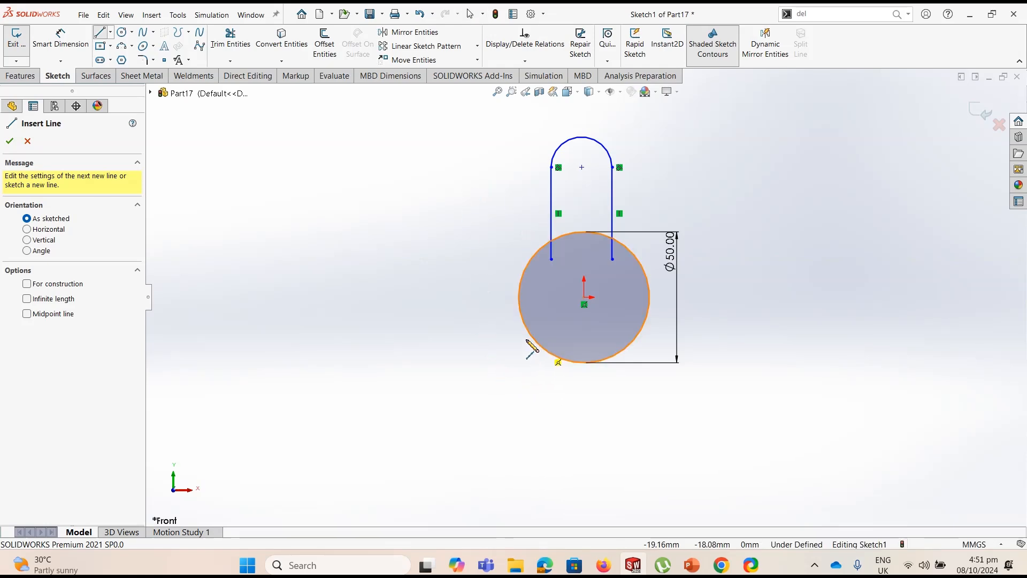
click(522, 319)
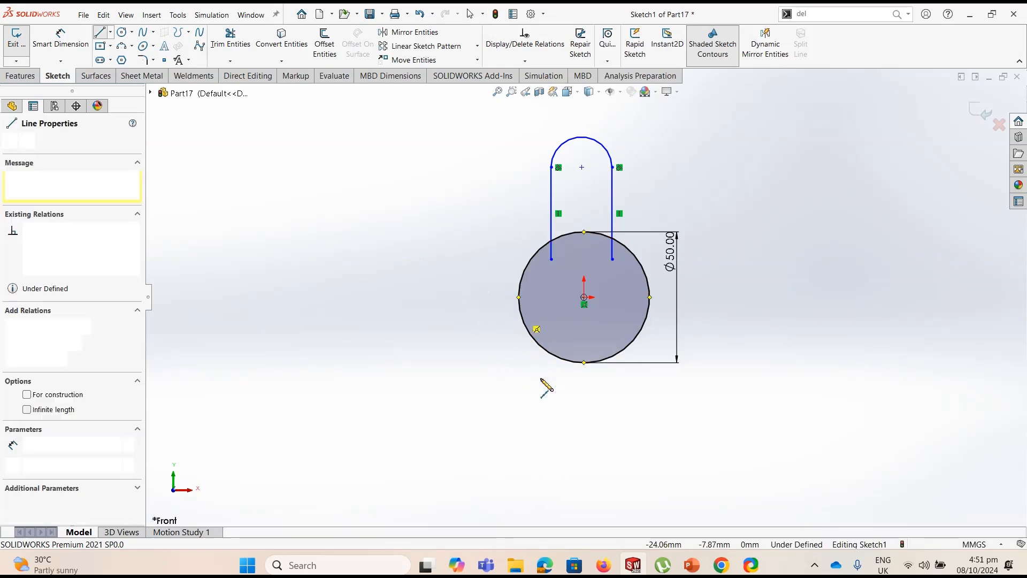
click(552, 399)
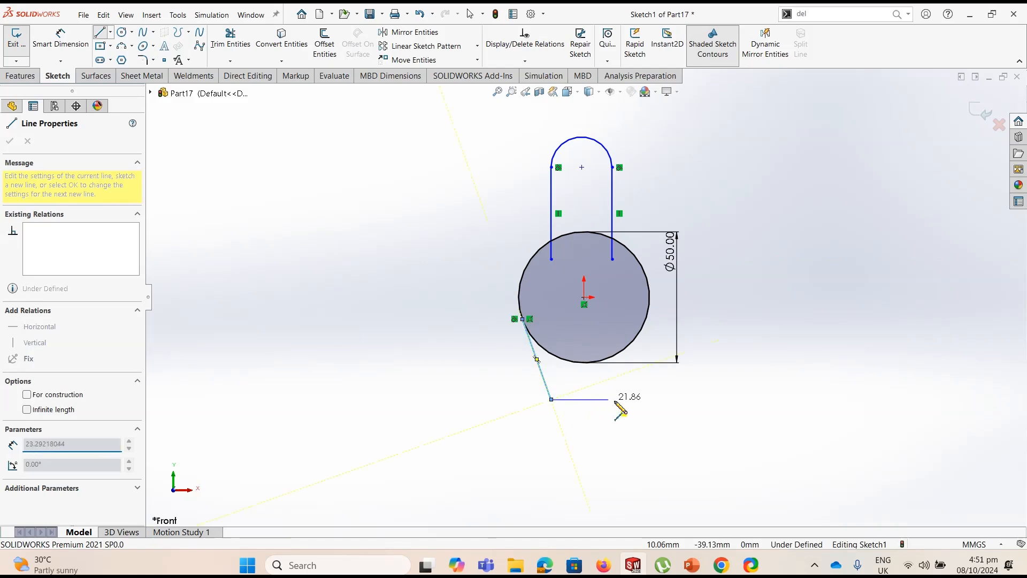
click(616, 399)
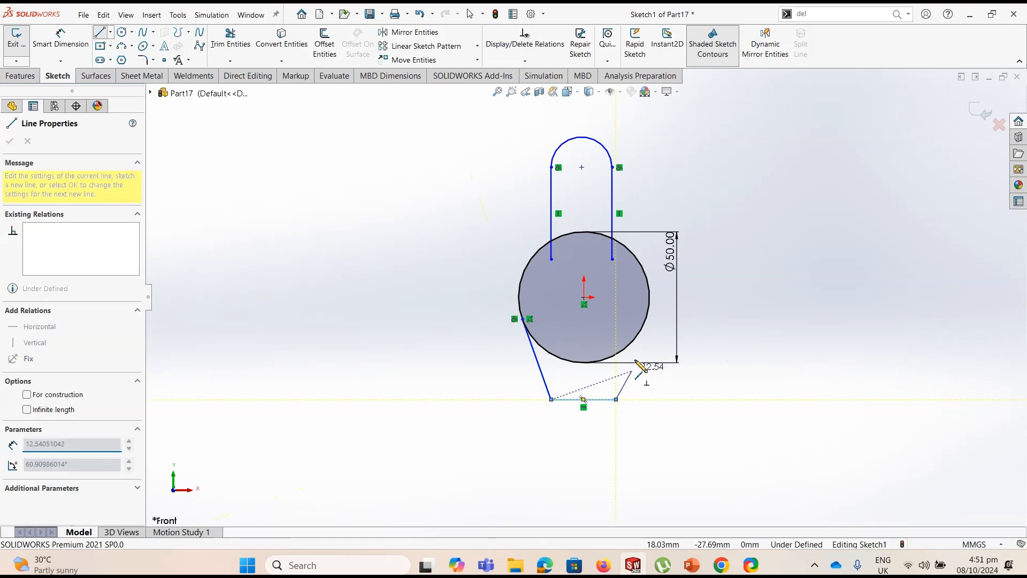
click(648, 319)
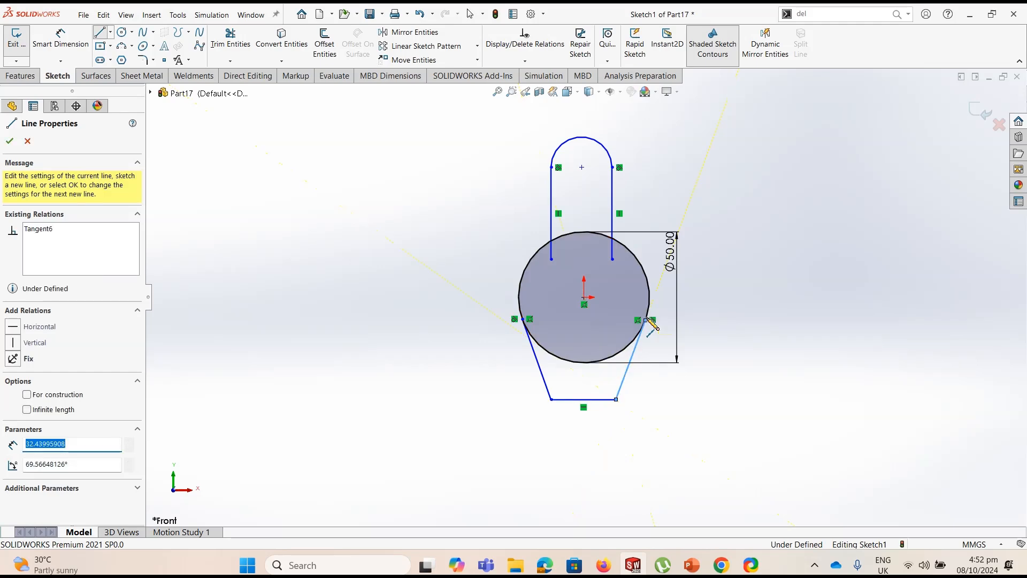
key(Escape)
key(Escape)
scroll(654, 328, down, 2)
scroll(654, 332, down, 3)
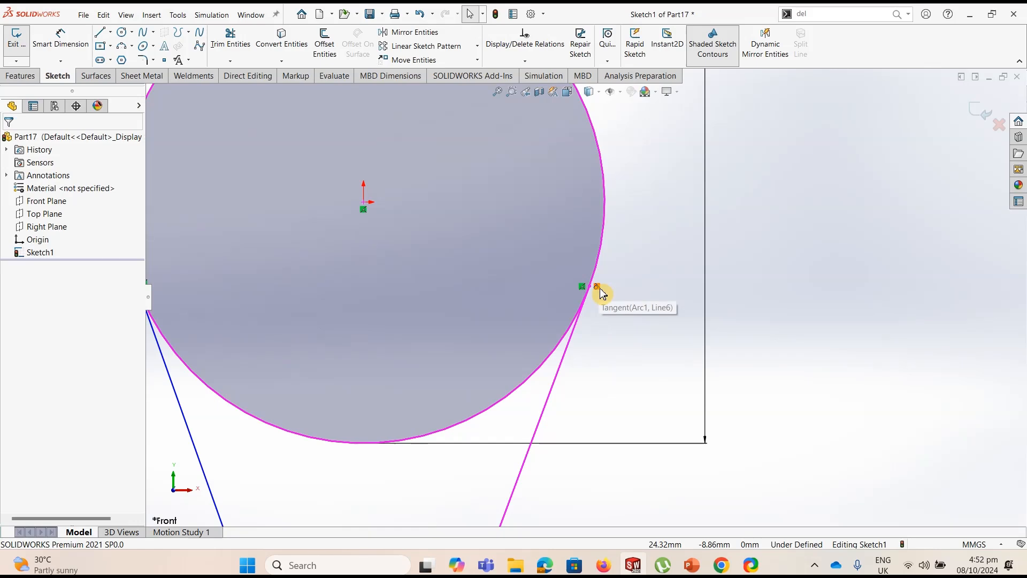
scroll(601, 293, up, 5)
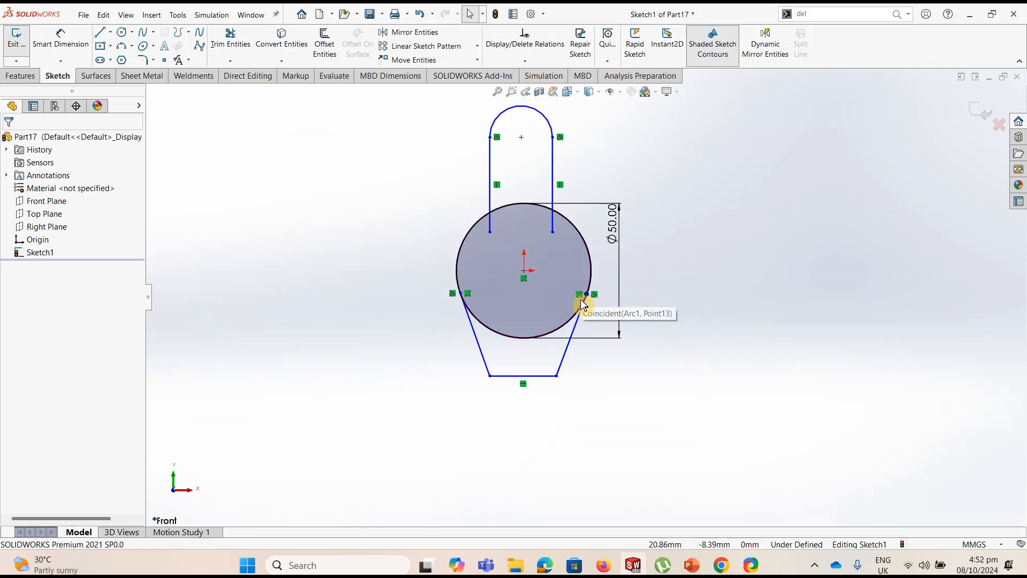
Add a Vertical relation between the upper arc's centre point and the origin
click(510, 206)
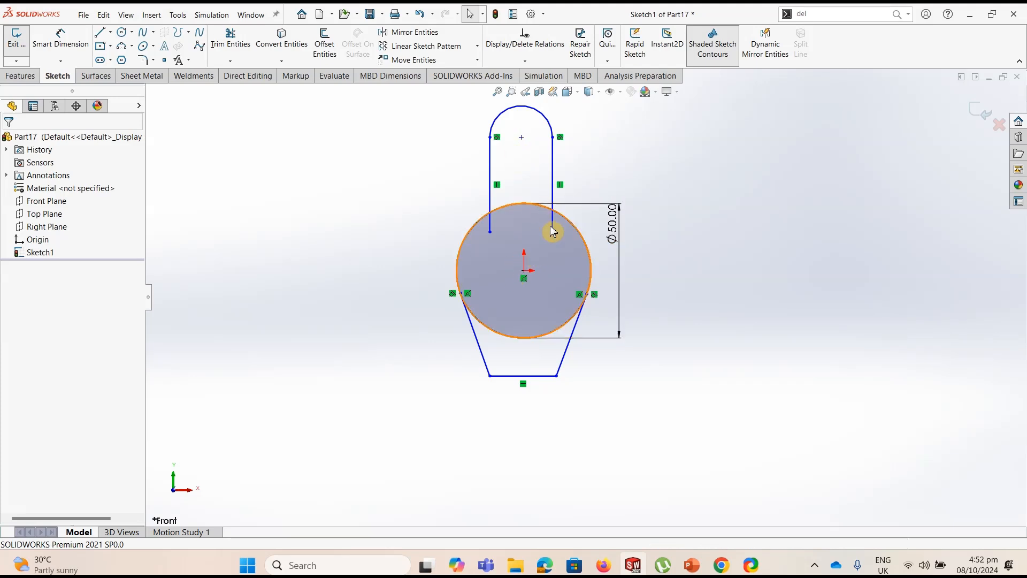
click(544, 64)
click(529, 92)
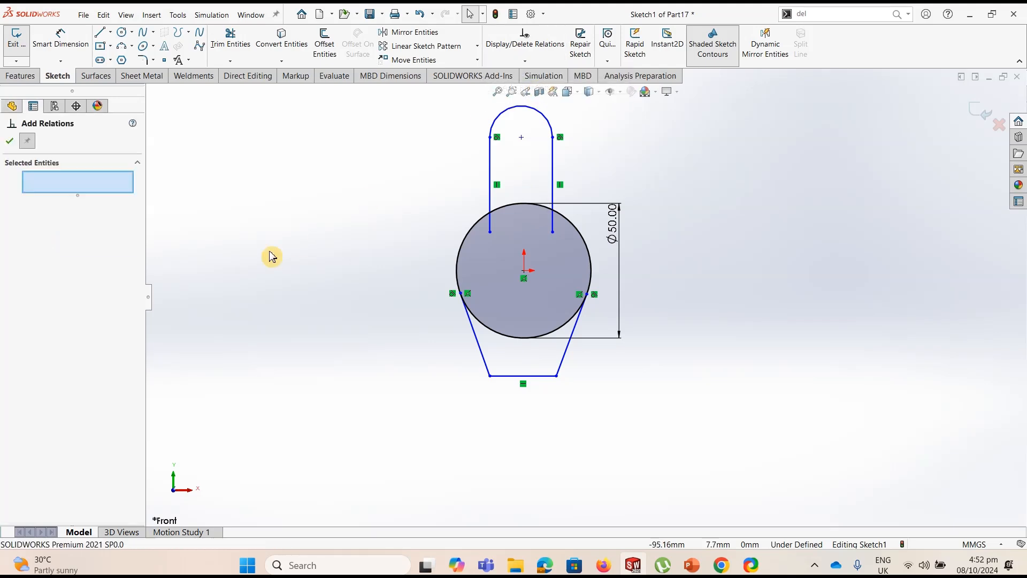
click(521, 138)
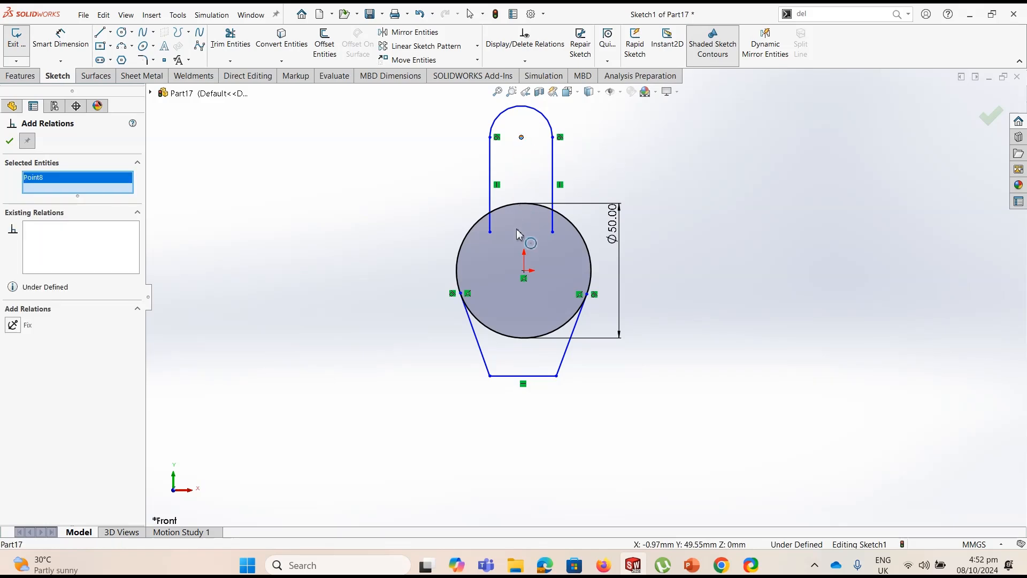
click(523, 270)
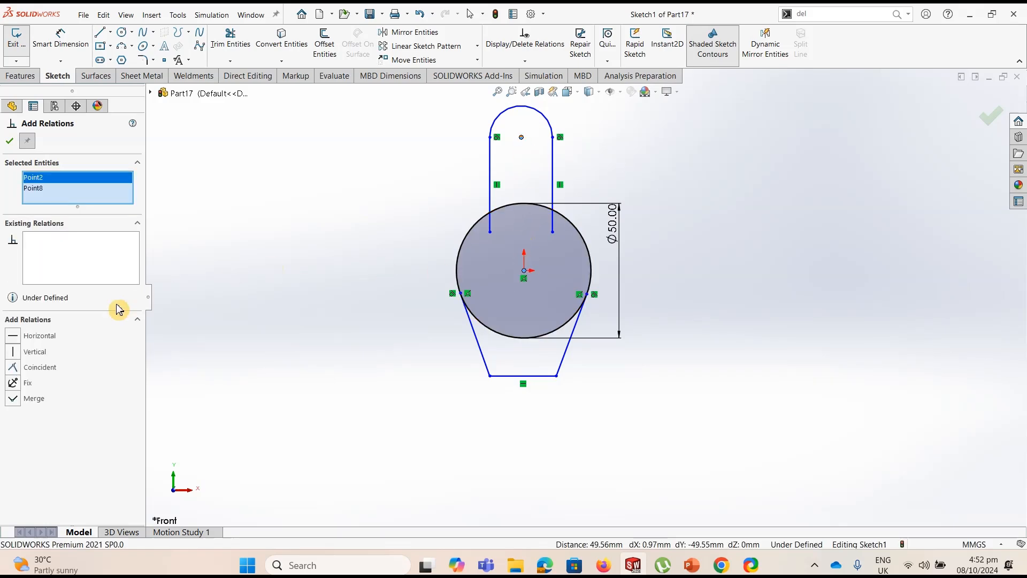
click(13, 351)
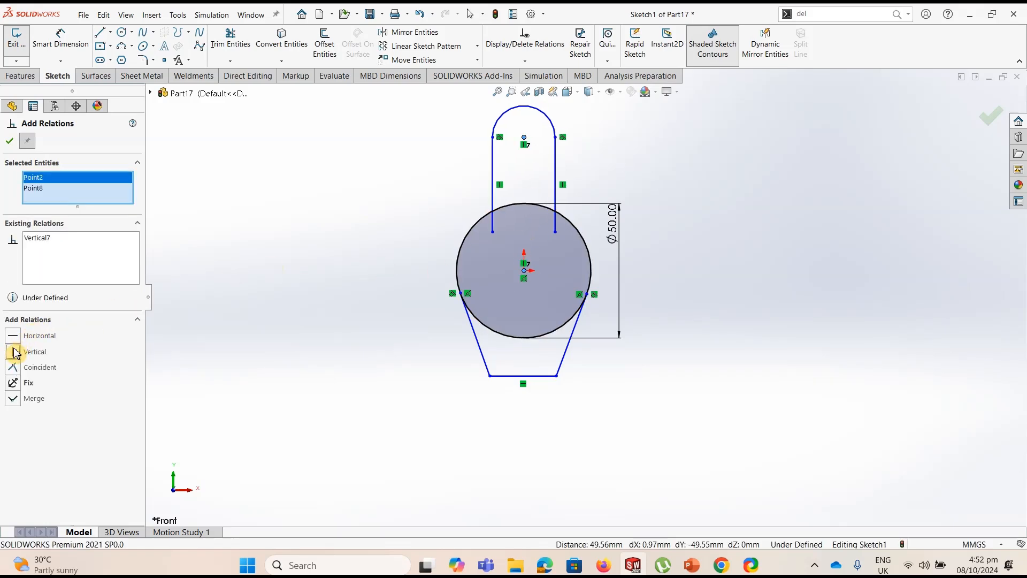
click(9, 140)
click(525, 61)
click(526, 87)
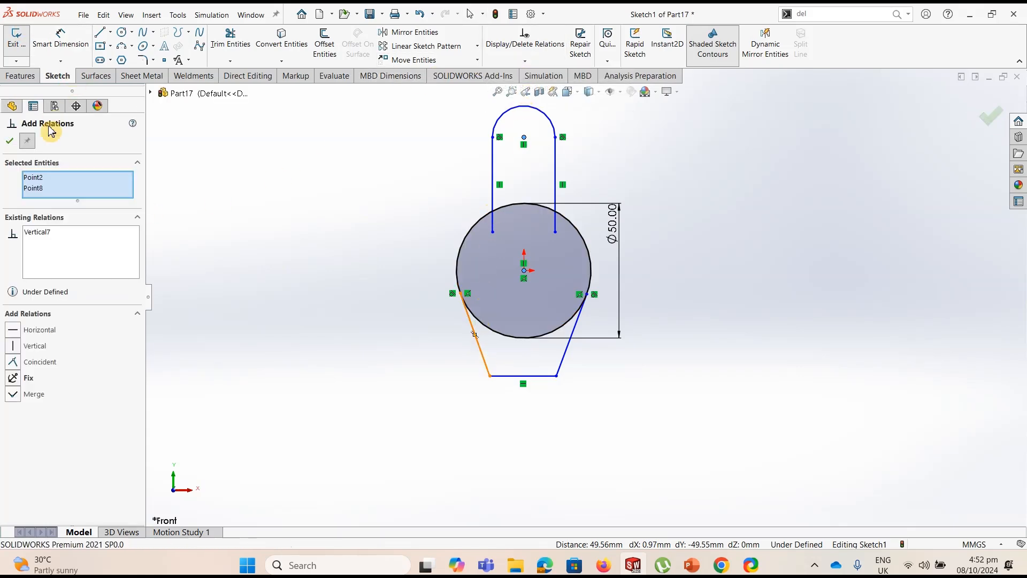
key(Escape)
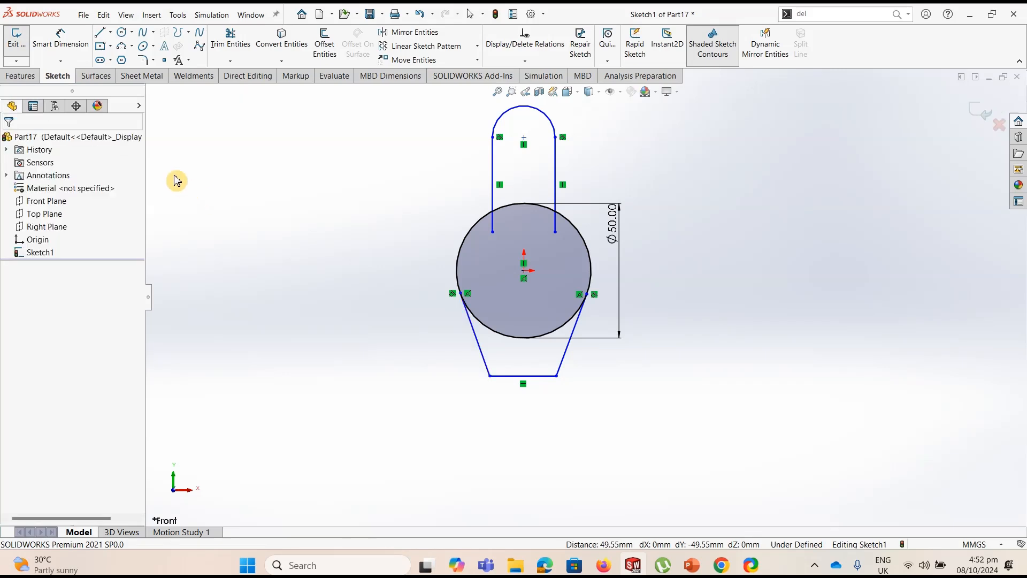
Sketch a vertical centerline from the origin down past the lower horizontal line
click(110, 32)
click(123, 60)
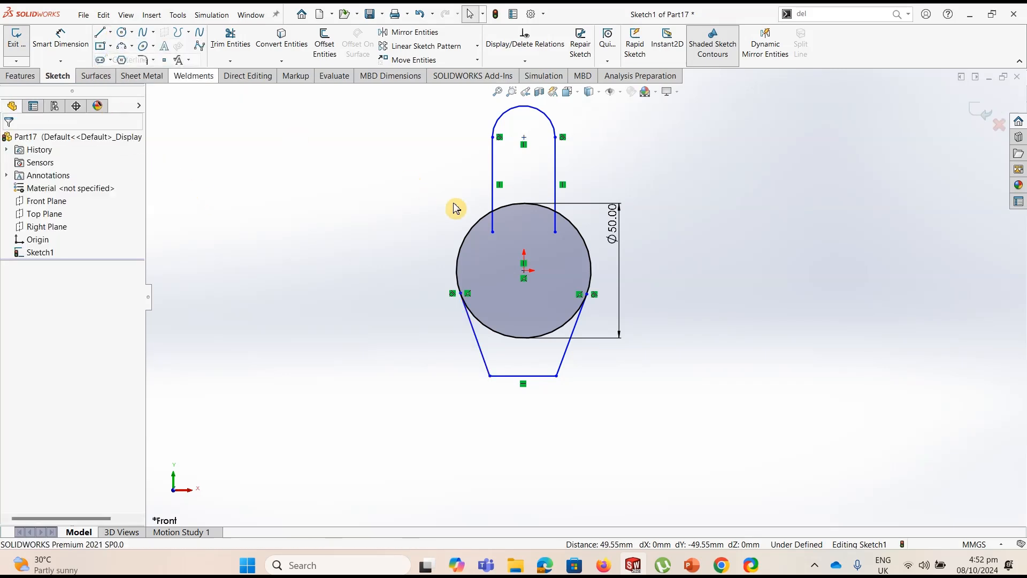
click(525, 271)
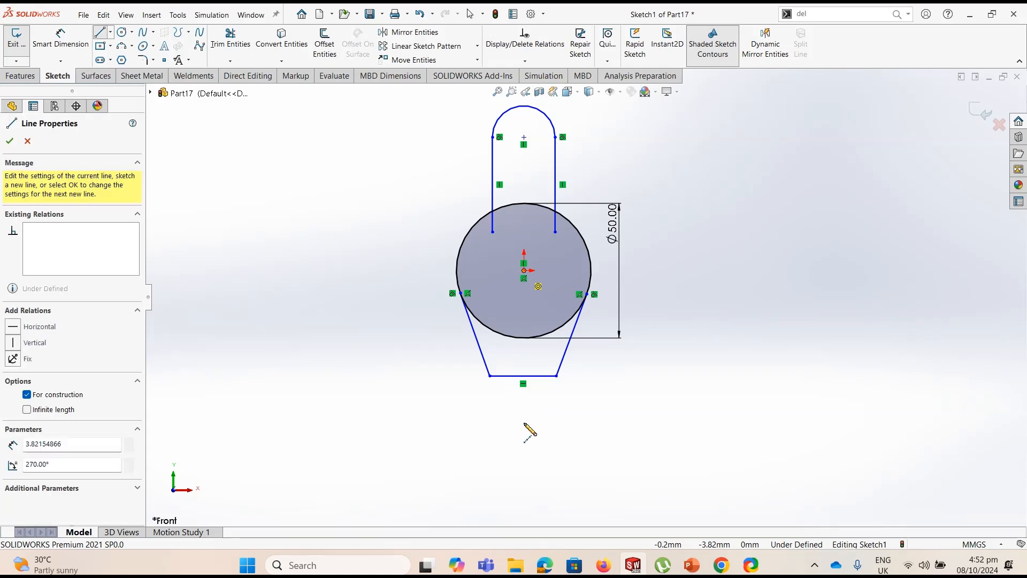
double_click(524, 427)
key(Escape)
Add a Symmetric relation between the two slanted lines about the vertical centerline
click(524, 61)
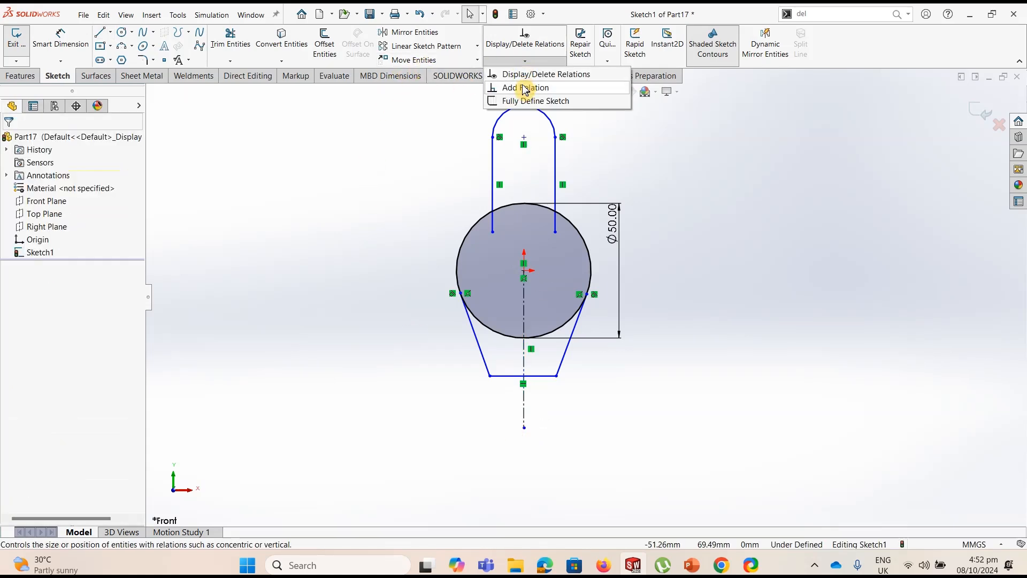
click(525, 87)
click(487, 351)
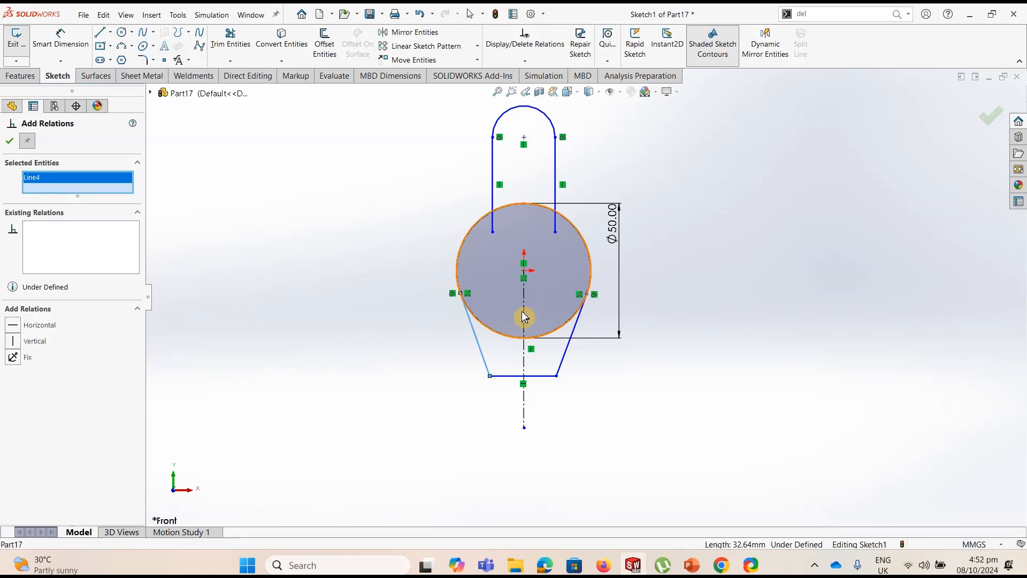
click(571, 342)
click(575, 343)
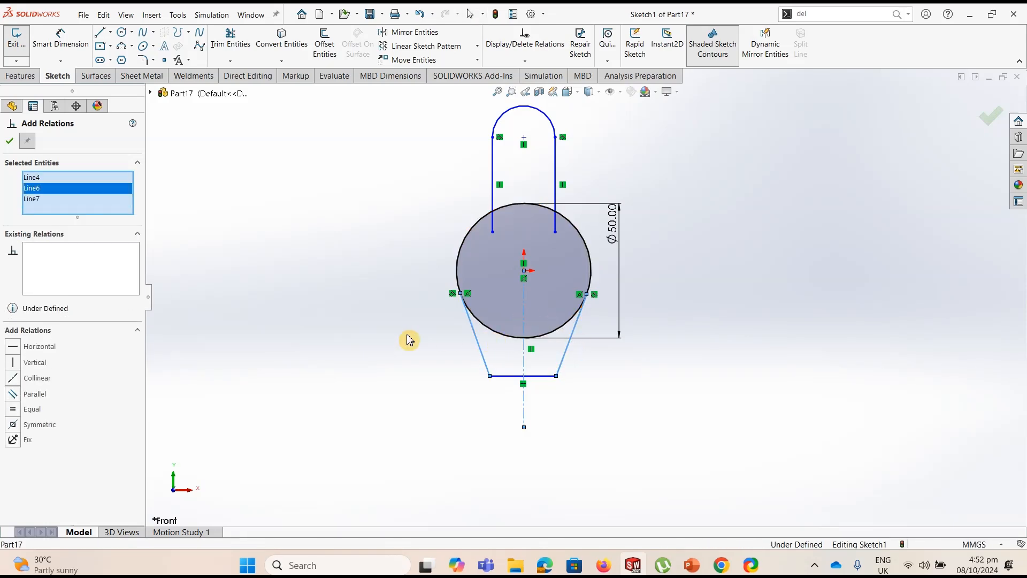
click(18, 424)
click(9, 141)
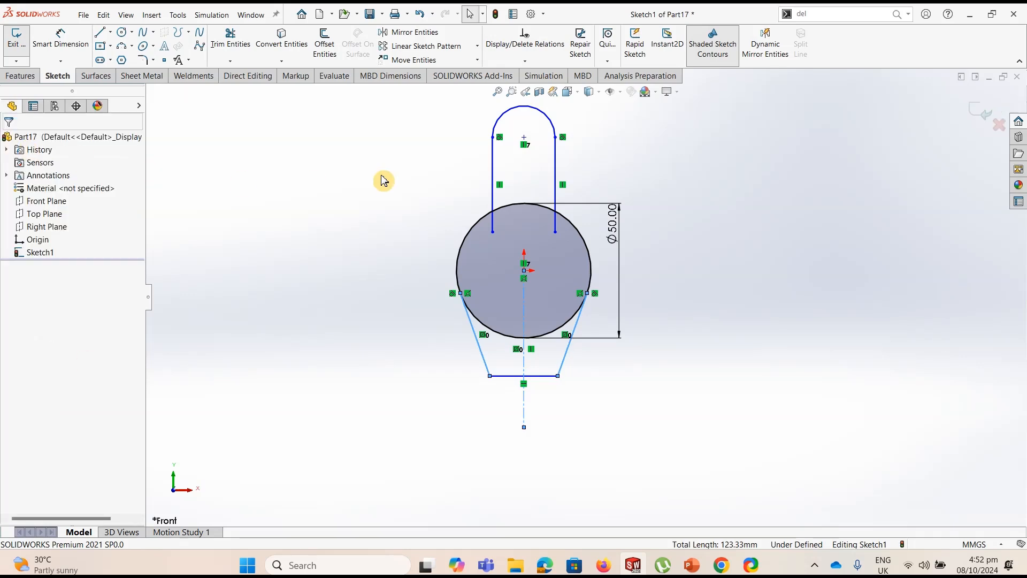
Move the lower outline's right corner sideways to test the symmetry of the slanted lines
click(558, 376)
drag(598, 383, 558, 381)
key(Escape)
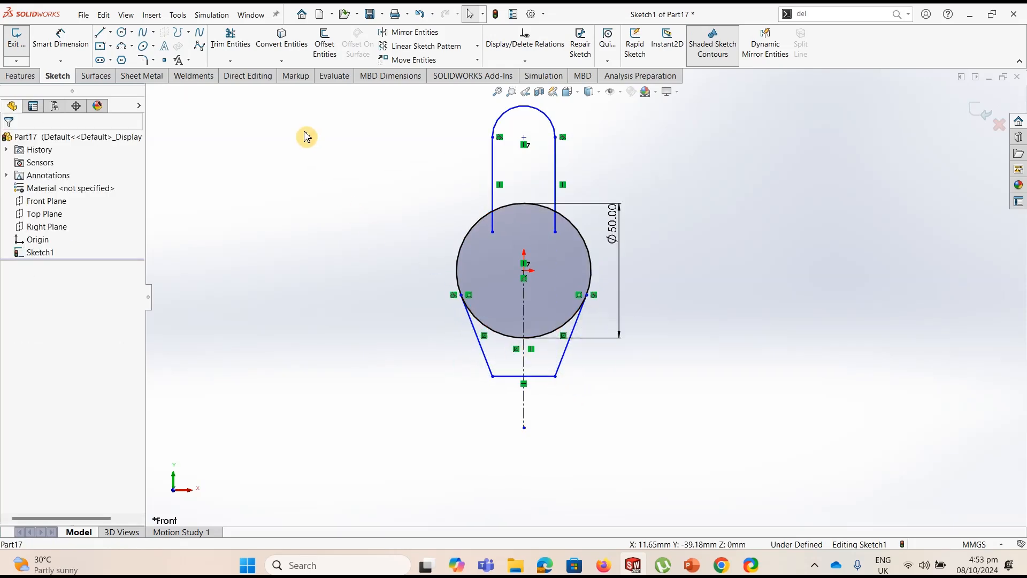
Dimension the vertical distance from the origin to the upper arc's centre as 45 mm
click(59, 39)
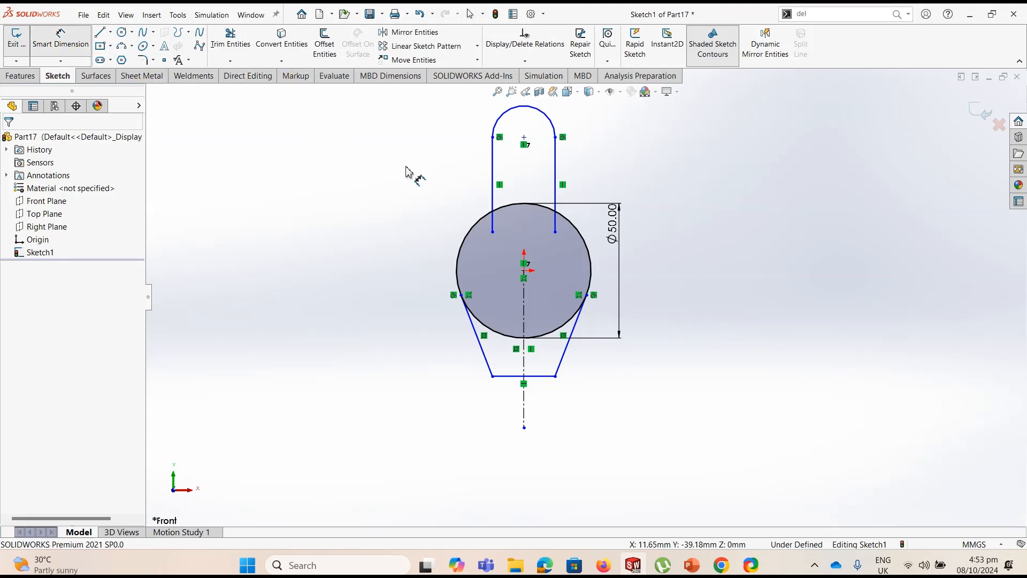
click(524, 137)
click(524, 271)
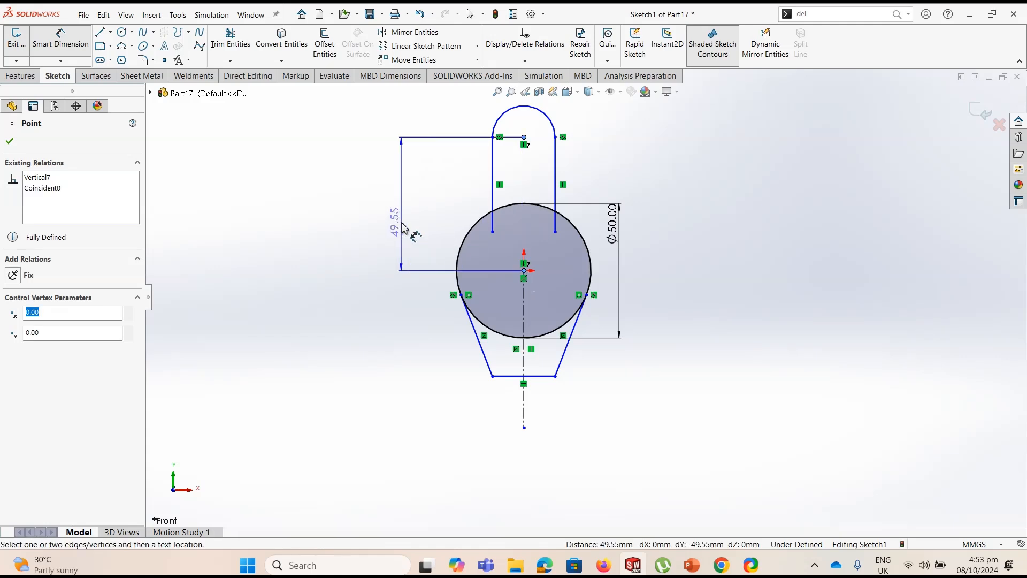
click(402, 228)
text(45)
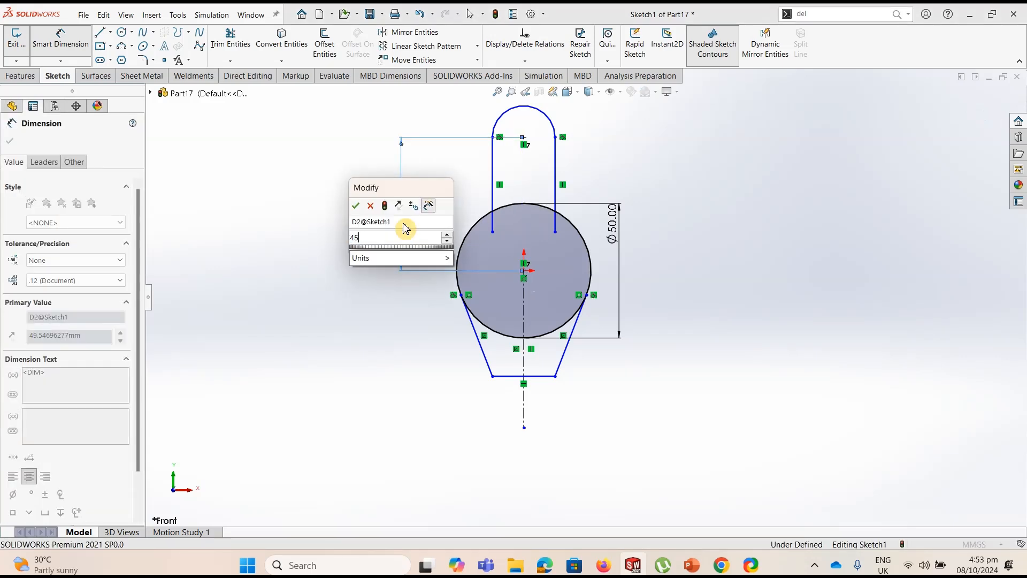
key(Return)
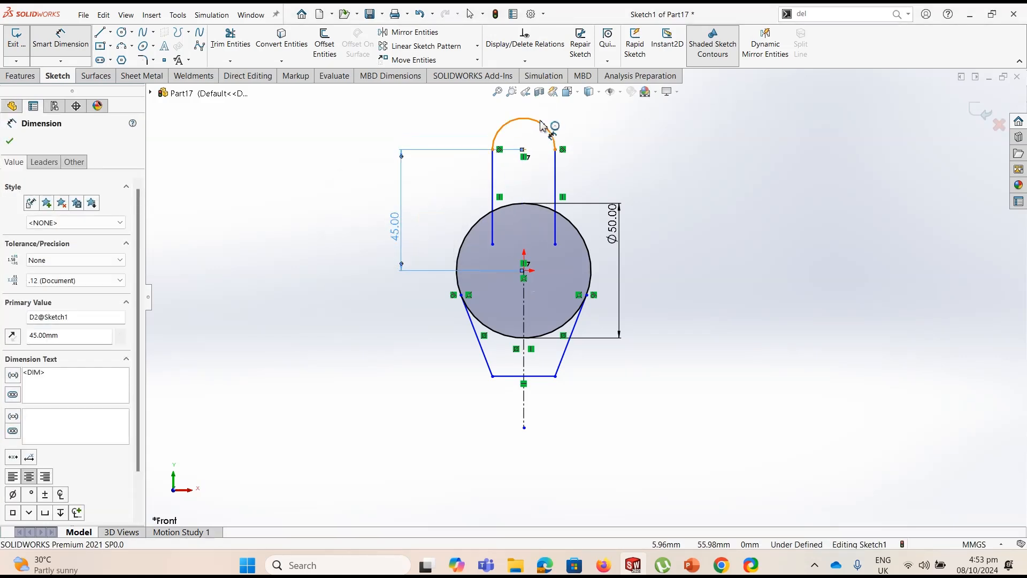
Dimension the upper arc's radius as 14 mm
click(542, 125)
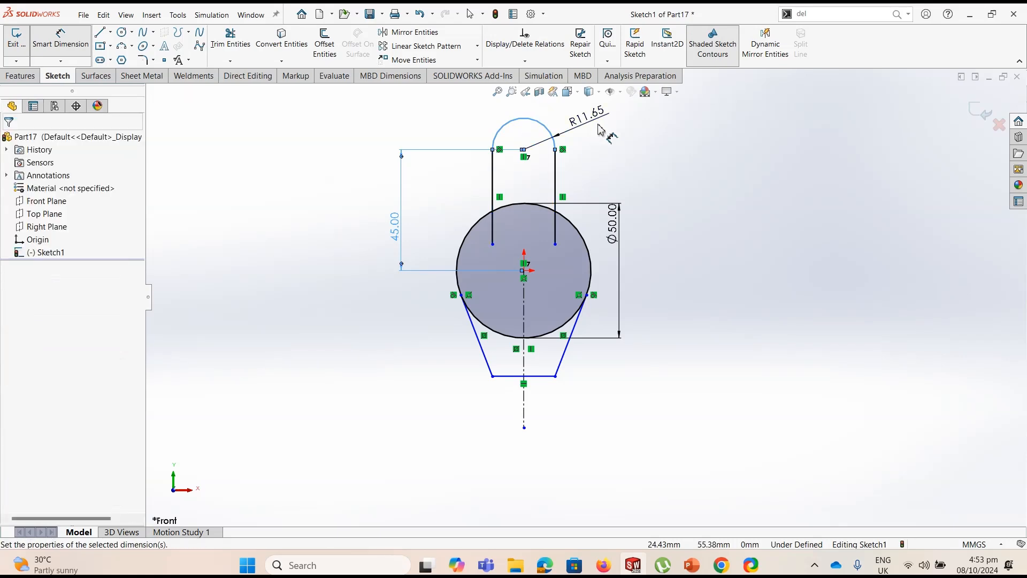
click(600, 129)
text(14)
key(Return)
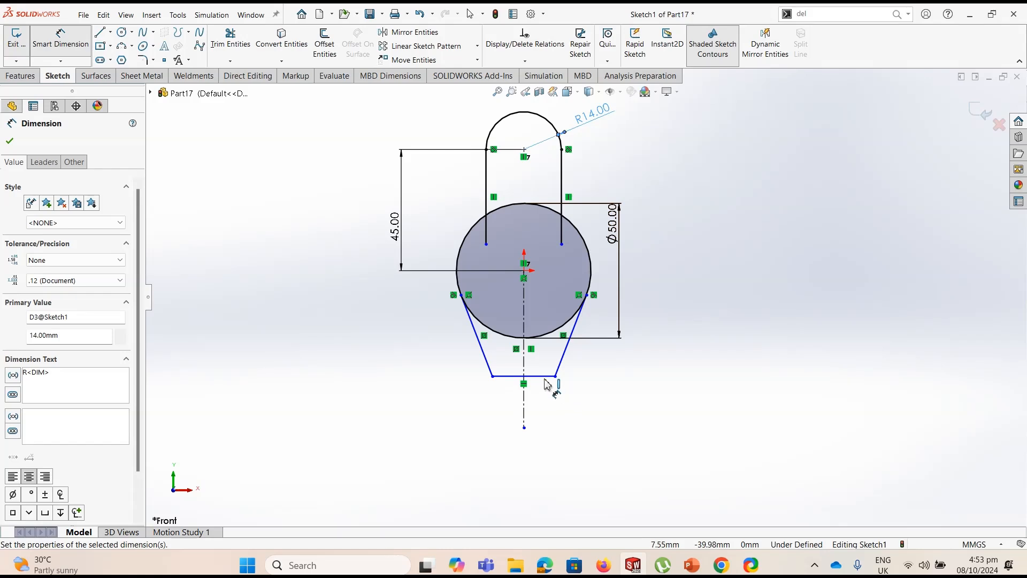
Dimension the vertical distance from the origin to the lower horizontal line's right end as 32 mm
click(525, 271)
click(555, 375)
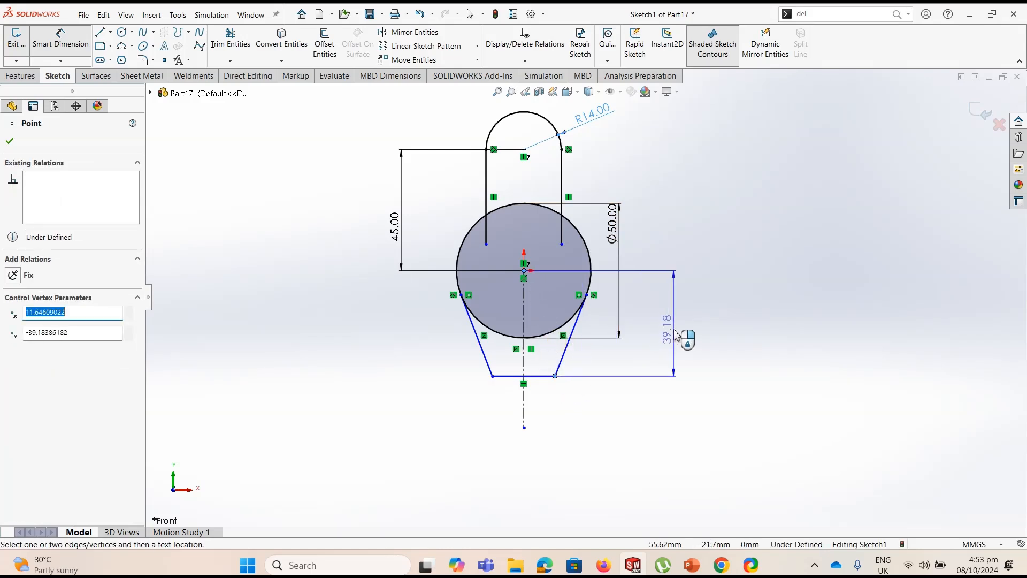
click(708, 334)
text(3)
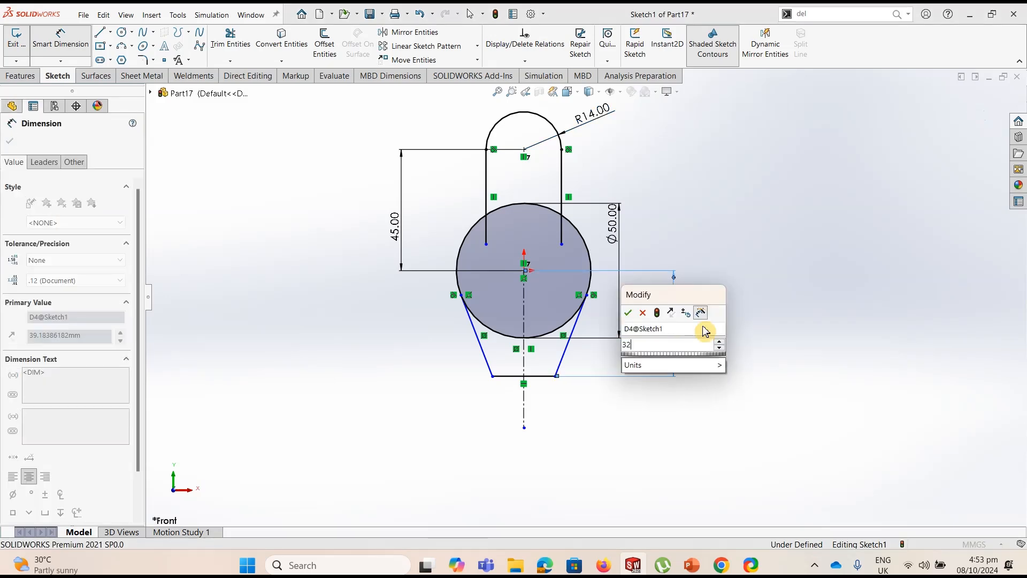
text(2)
key(Return)
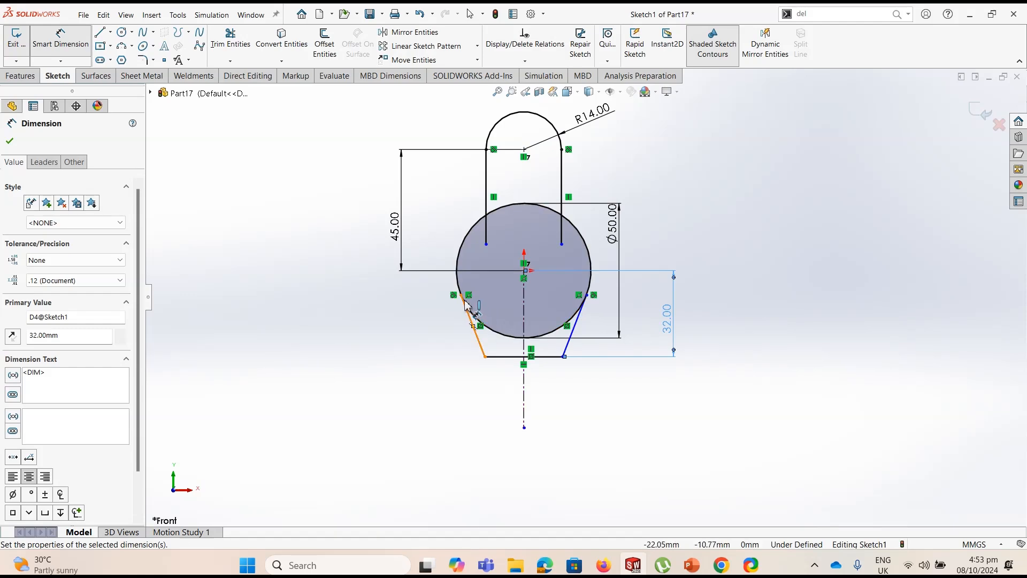
Dimension the lower horizontal line's length as 25 mm
click(513, 356)
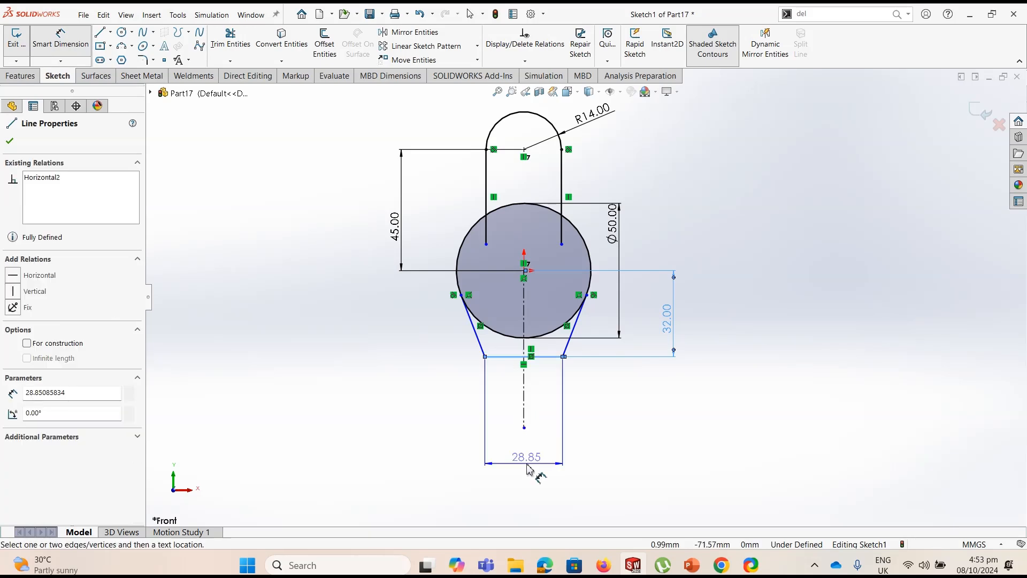
click(528, 469)
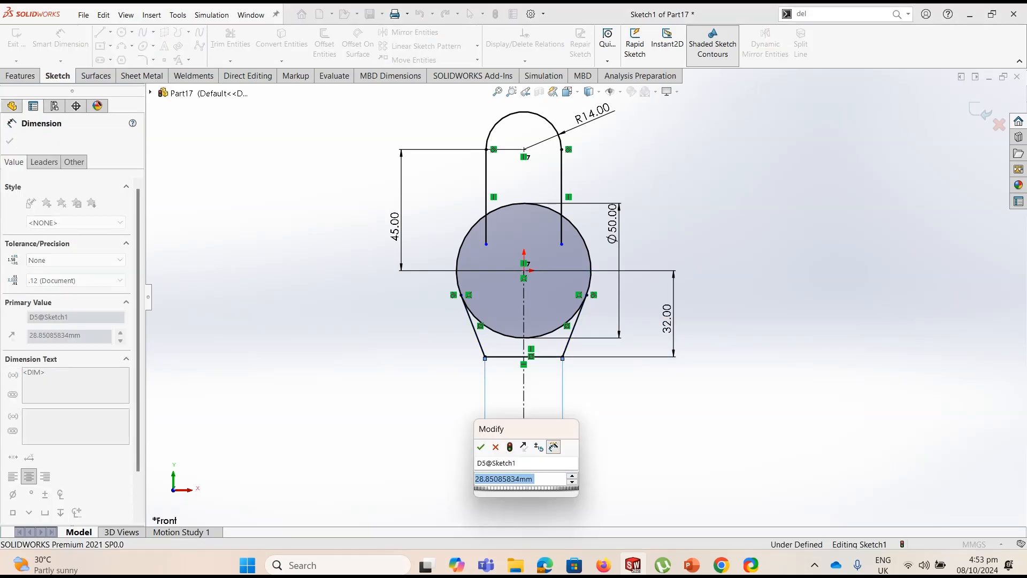
text(20)
key(Return)
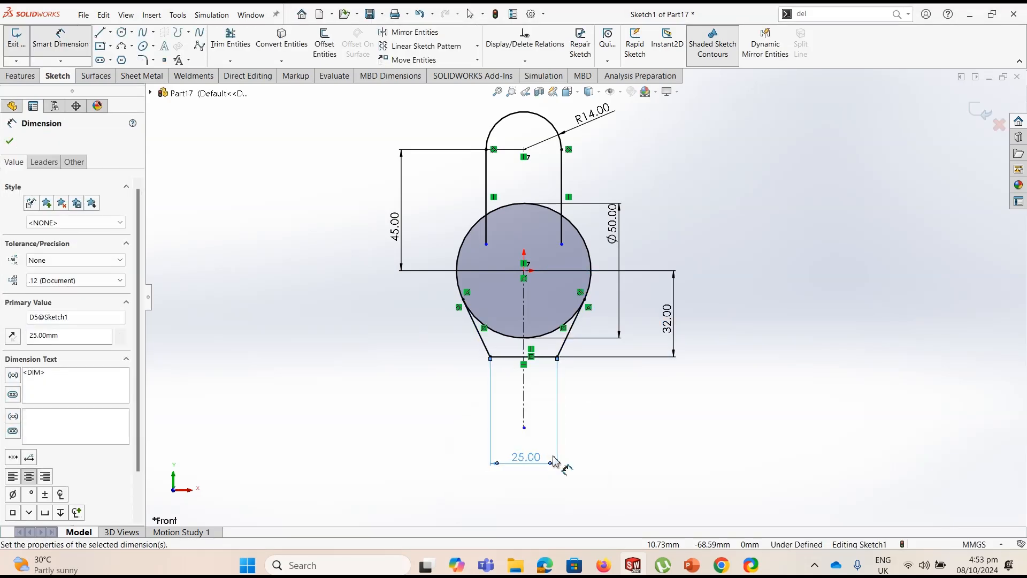
key(Escape)
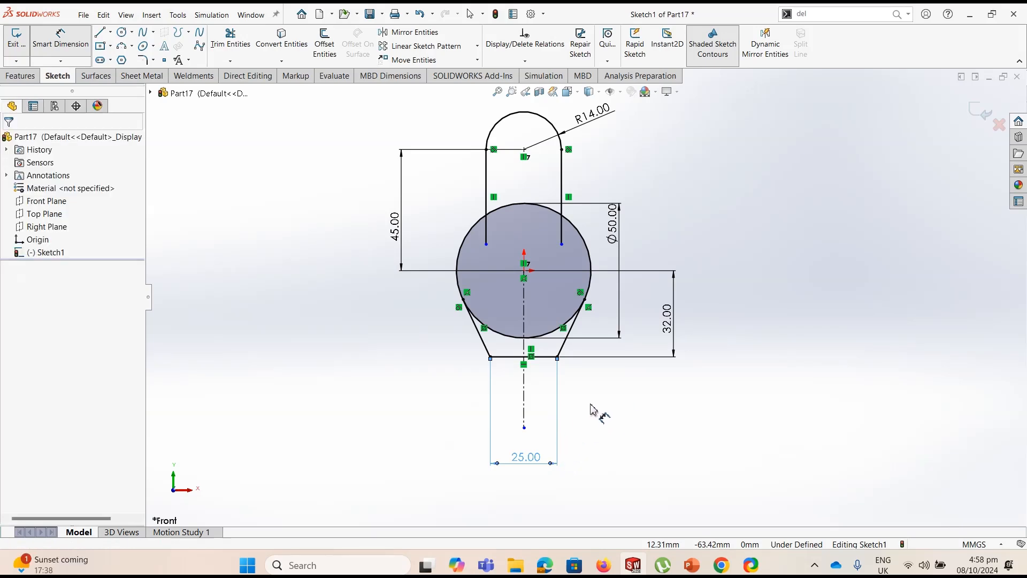
Trim away the circle arcs and slot line ends inside the profile, keeping a single closed outer contour
key(Escape)
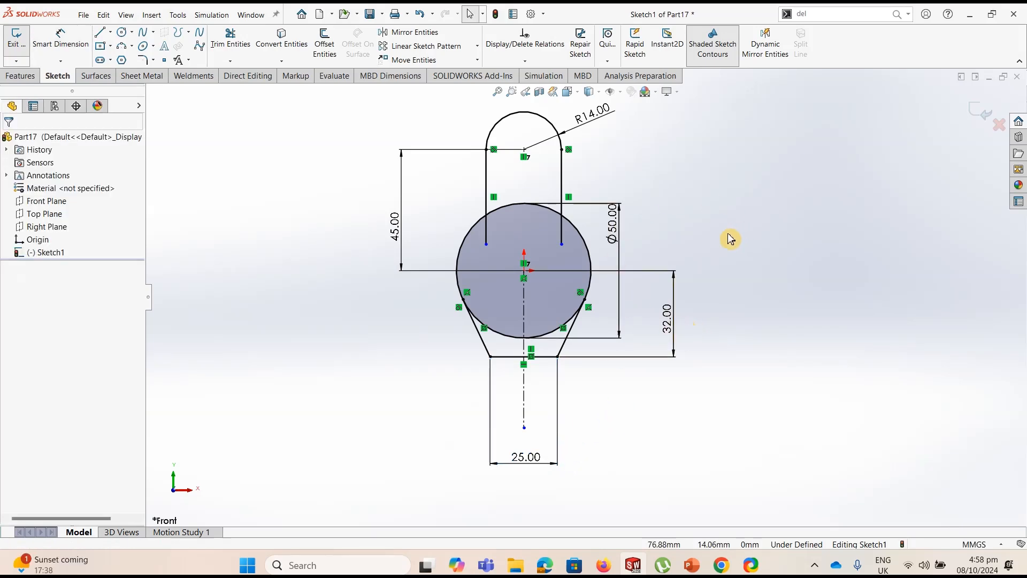
click(231, 40)
mouse_move(476, 254)
mouse_down()
mouse_move(500, 229)
mouse_move(559, 231)
mouse_move(514, 229)
mouse_move(527, 199)
mouse_move(510, 347)
mouse_up()
mouse_move(553, 298)
mouse_down()
mouse_move(550, 339)
mouse_move(545, 289)
mouse_up()
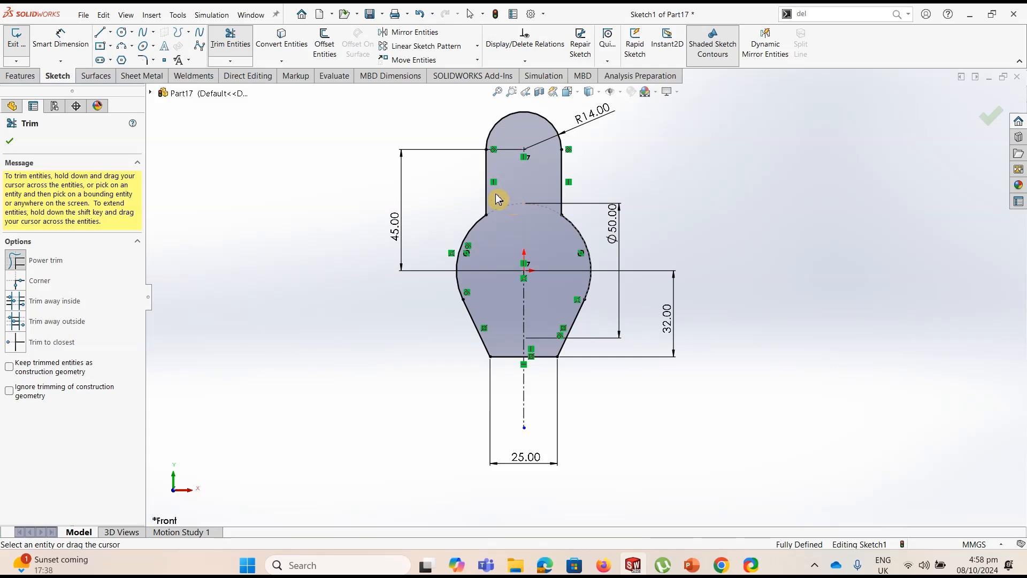
Extrude the trimmed profile as a boss with a Mid Plane end condition and a 55 mm depth
click(24, 79)
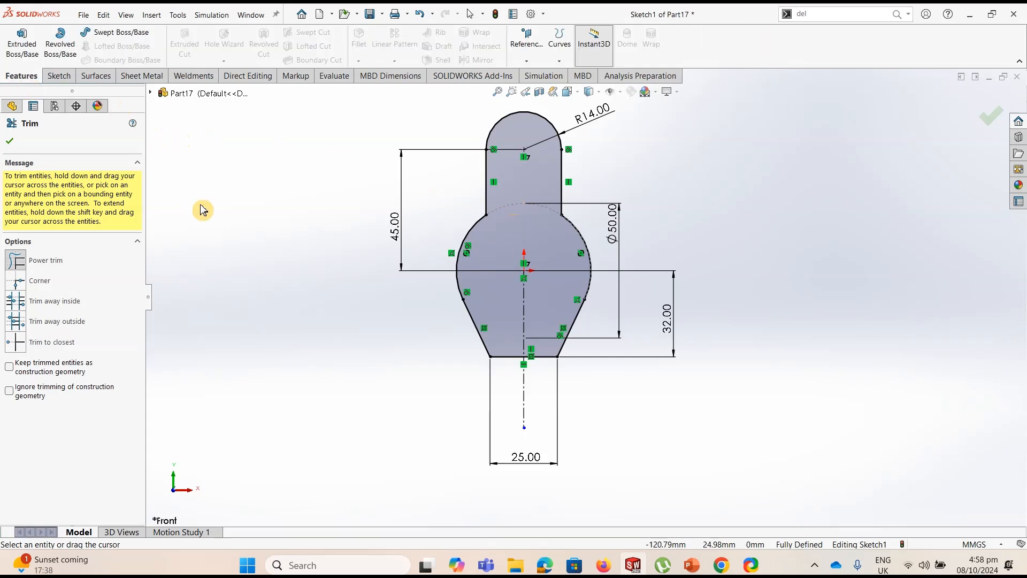
click(22, 47)
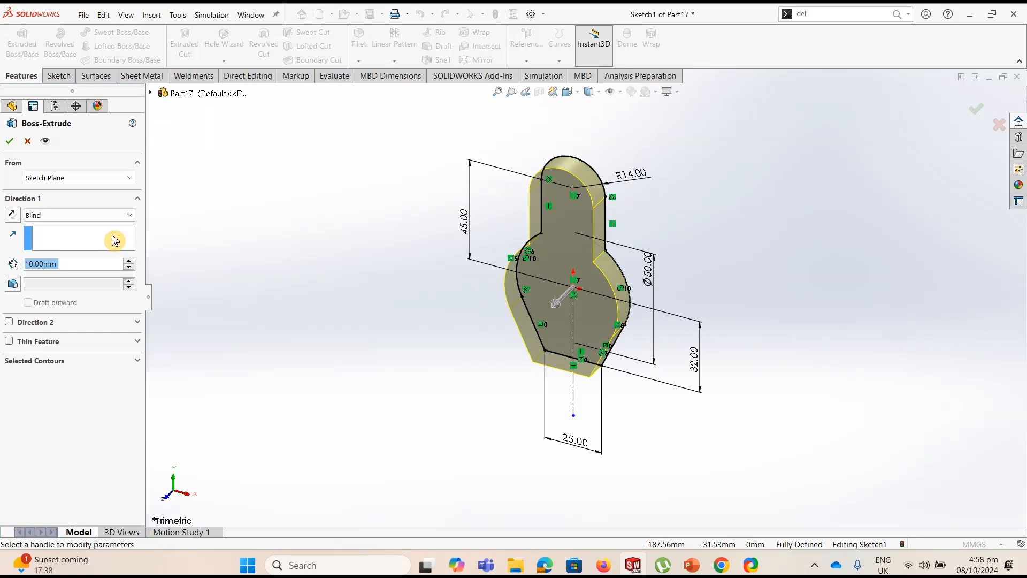
click(128, 219)
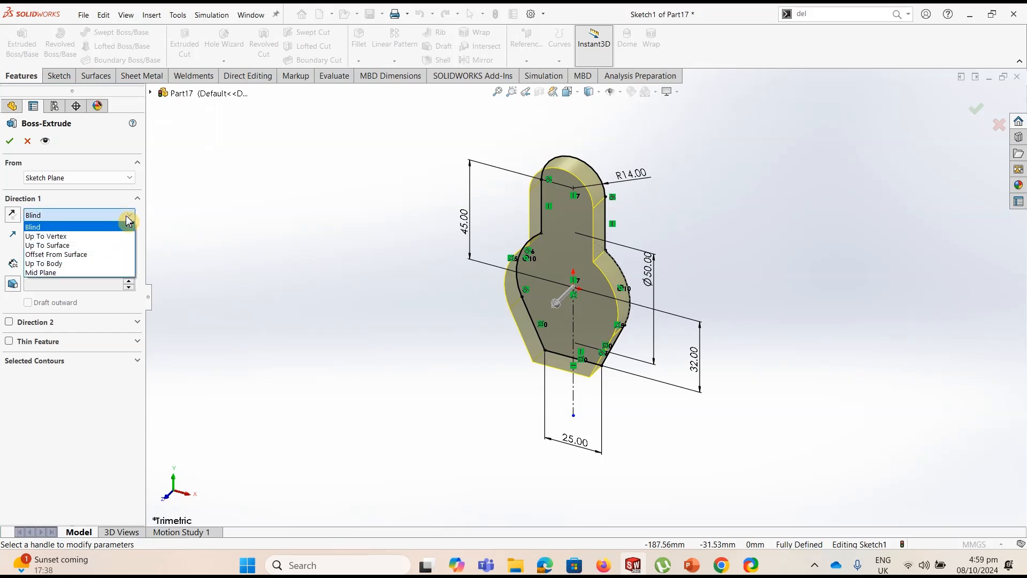
click(72, 272)
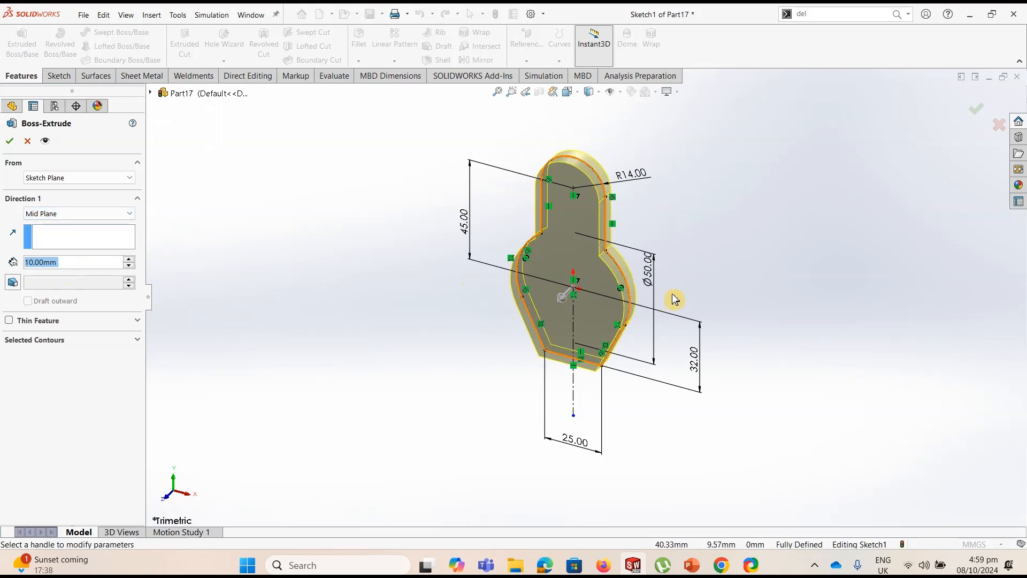
mouse_move(727, 291)
middle_down()
mouse_move(678, 275)
mouse_move(701, 278)
mouse_move(643, 245)
middle_up()
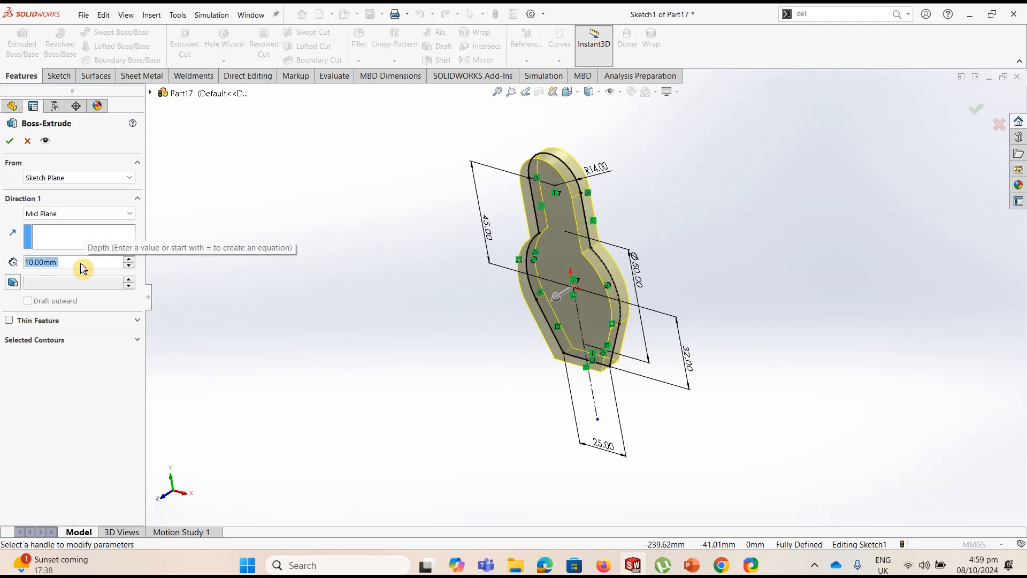
text(55)
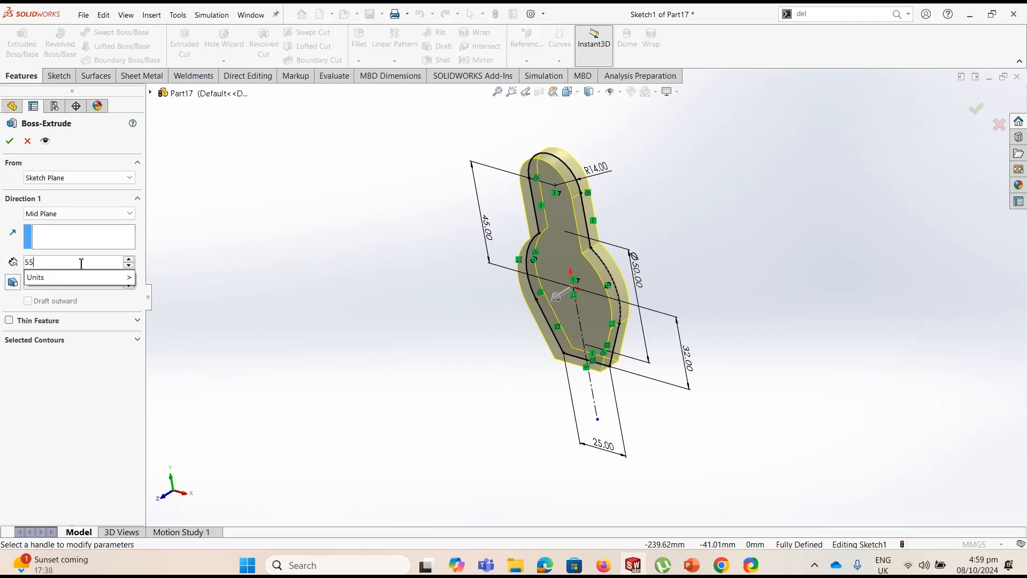
key(Return)
click(13, 144)
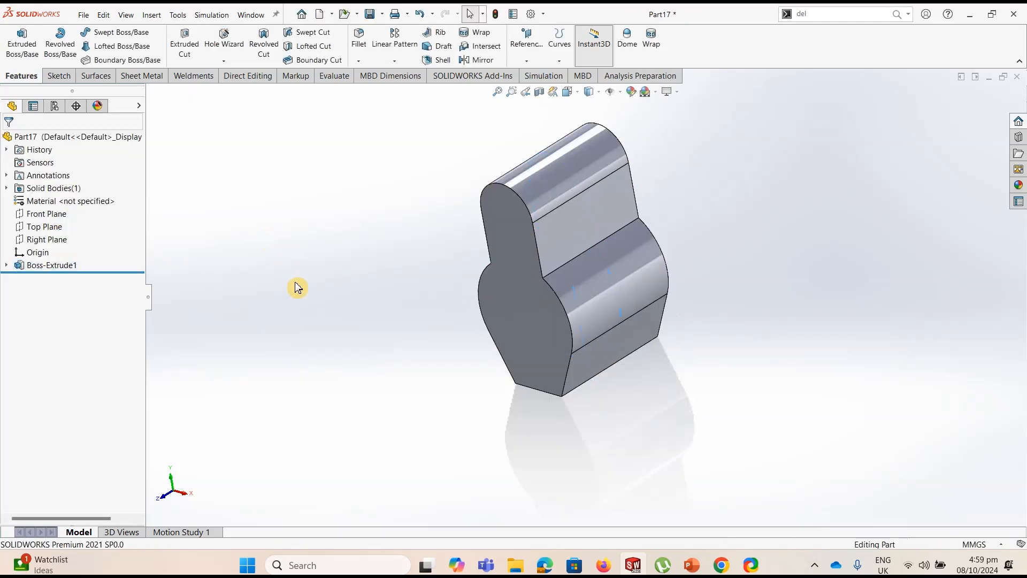
middle_drag(298, 288, 327, 273)
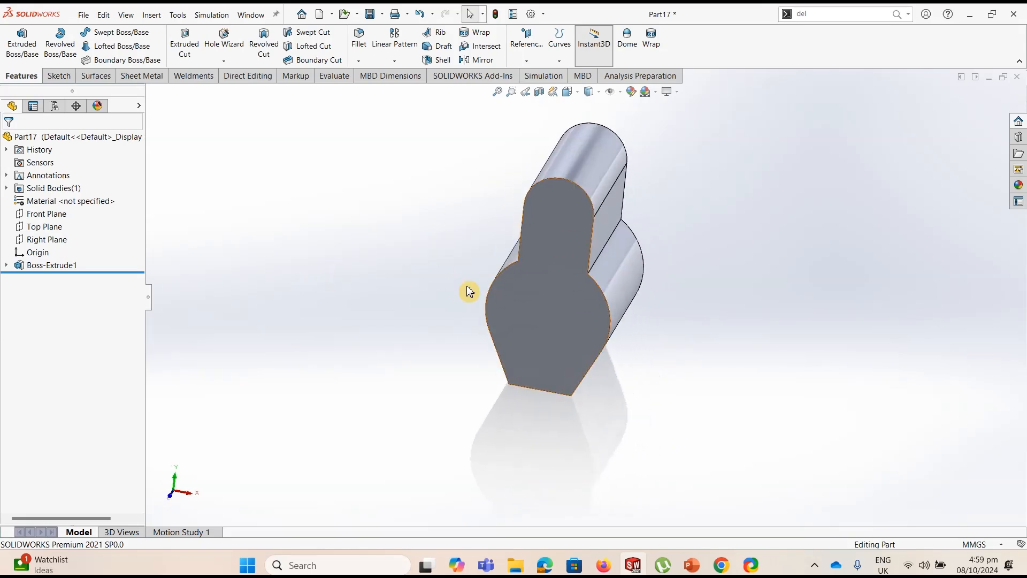
click(44, 253)
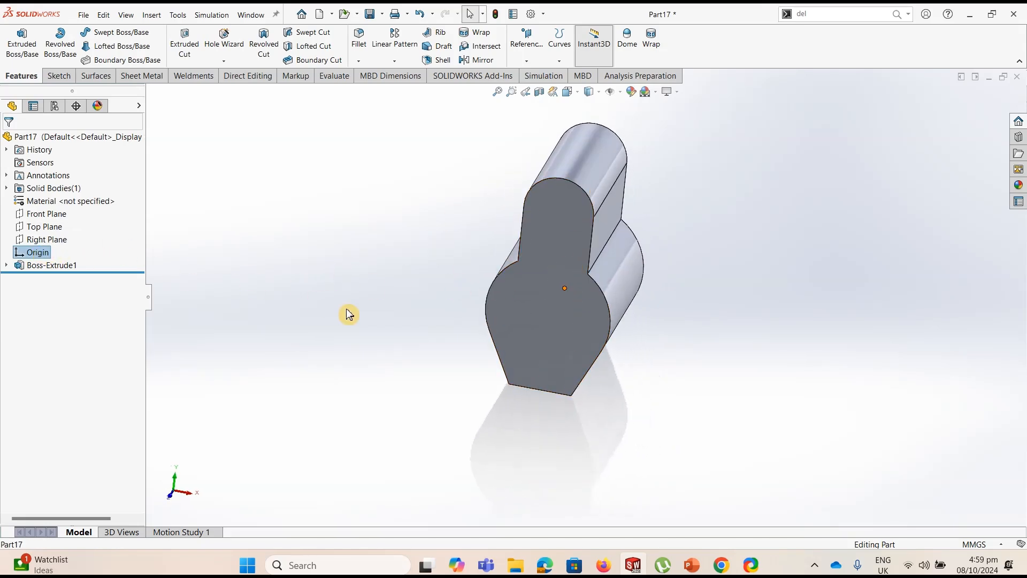
middle_drag(353, 314, 230, 303)
click(250, 312)
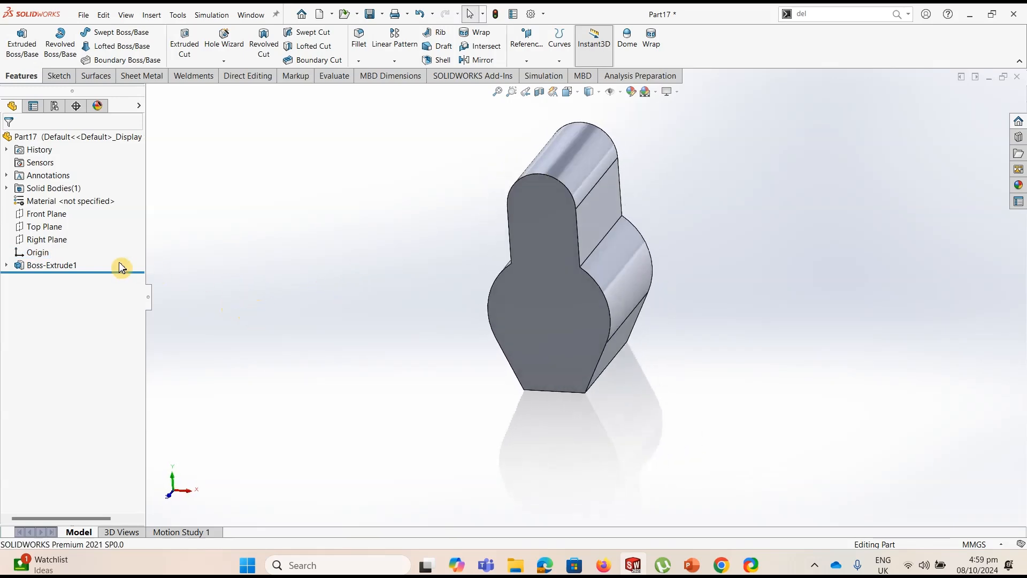
Start a sketch on the Top Plane and draw a circle about 67 mm in diameter centred on the origin
click(45, 229)
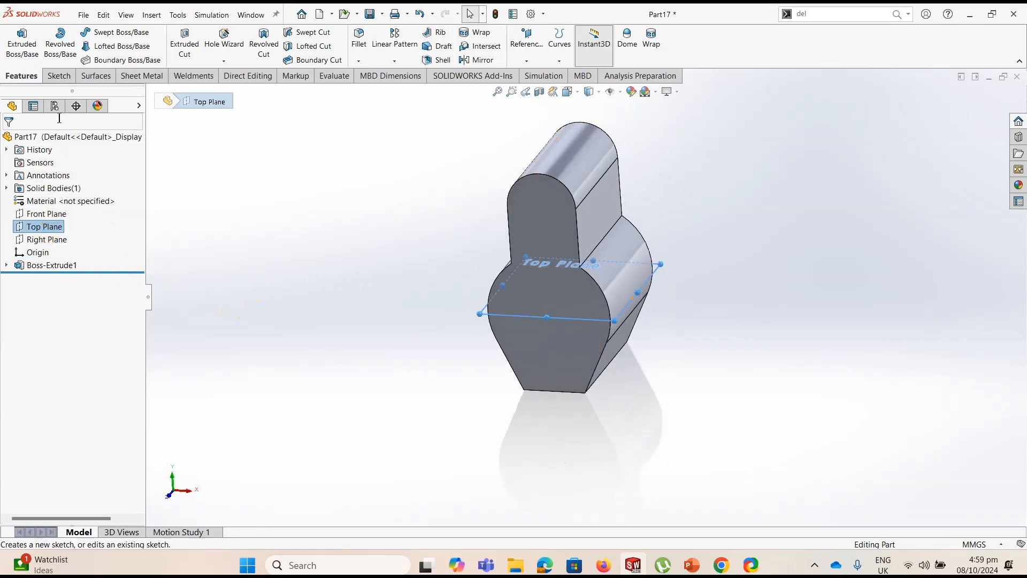
click(58, 76)
click(17, 47)
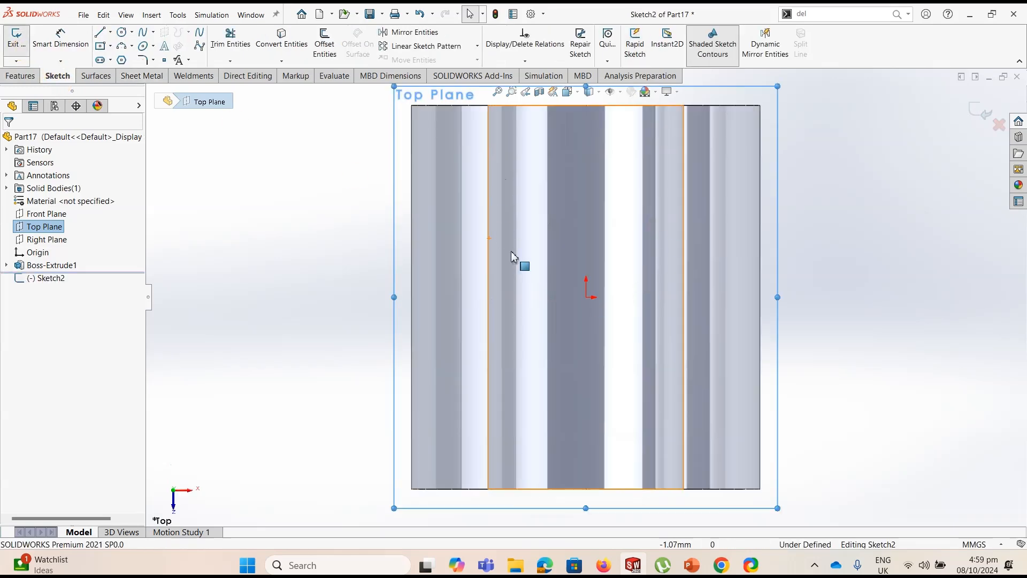
click(122, 32)
click(586, 296)
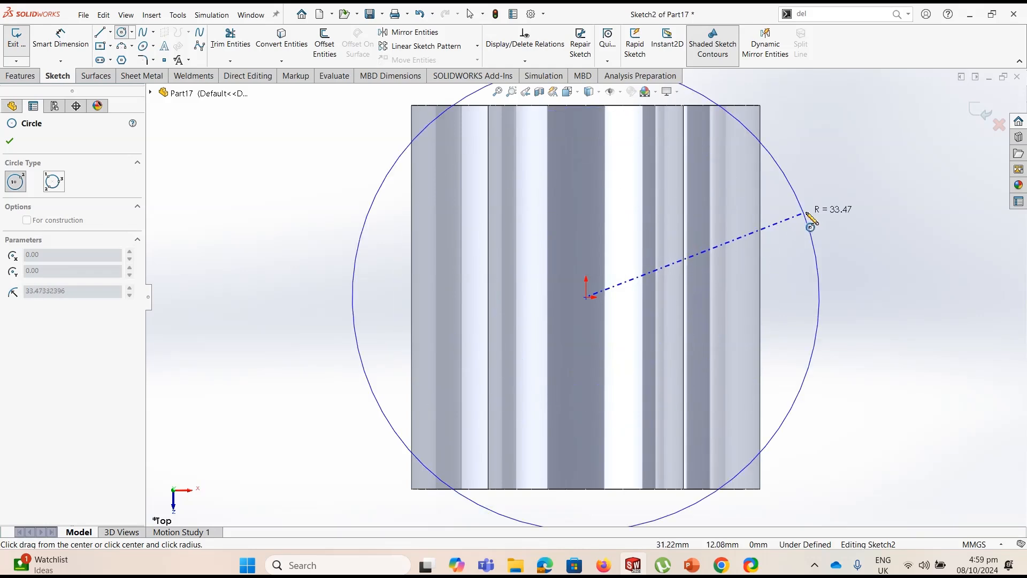
click(806, 217)
key(Escape)
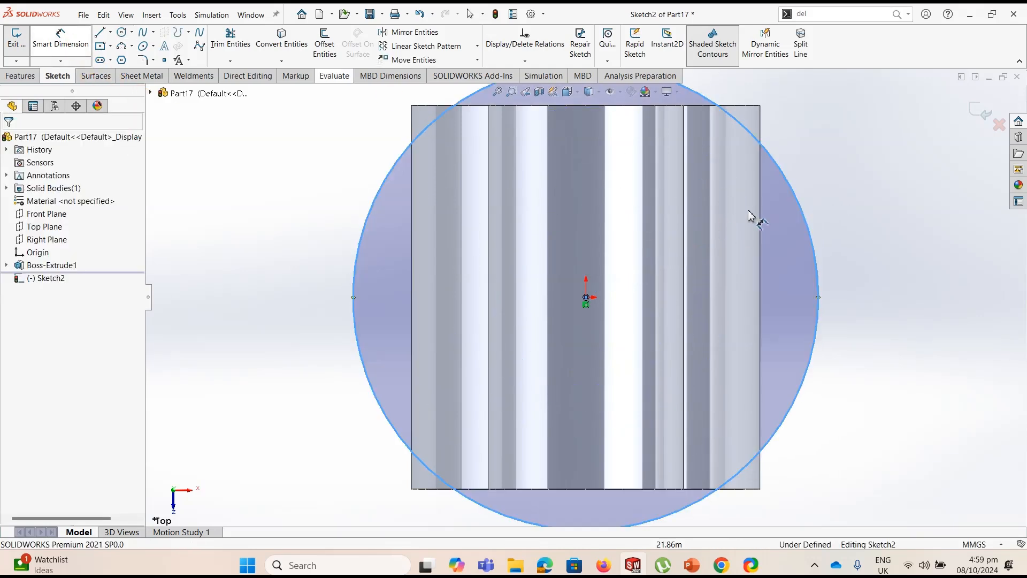
Dimension the circle's diameter as 45 mm
click(847, 239)
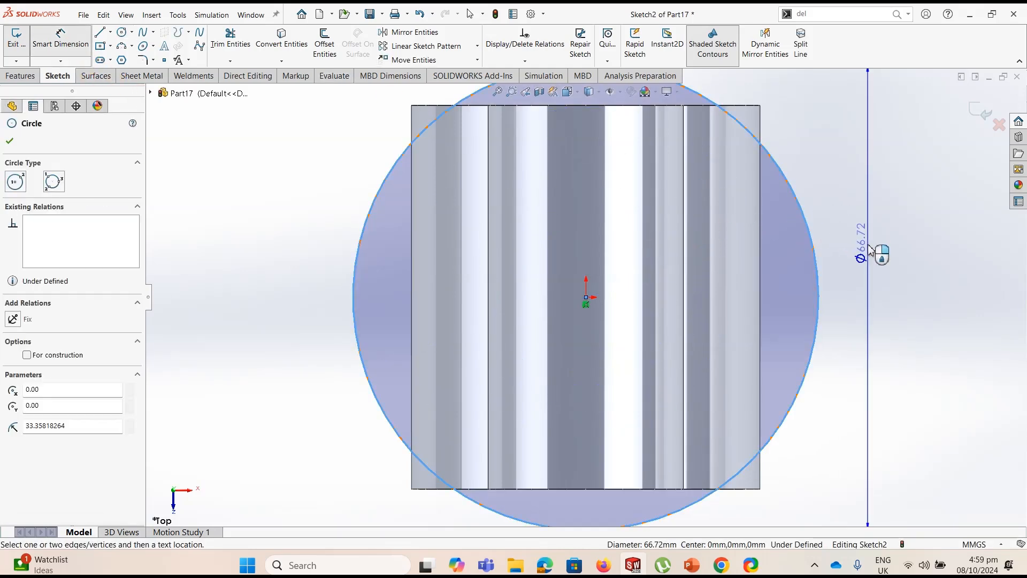
click(895, 274)
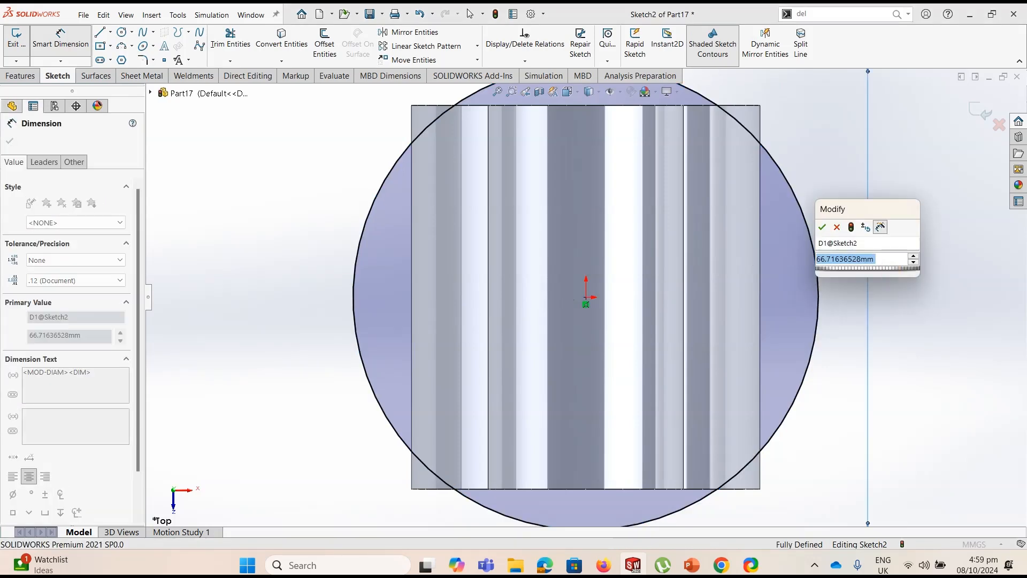
text(45)
key(Return)
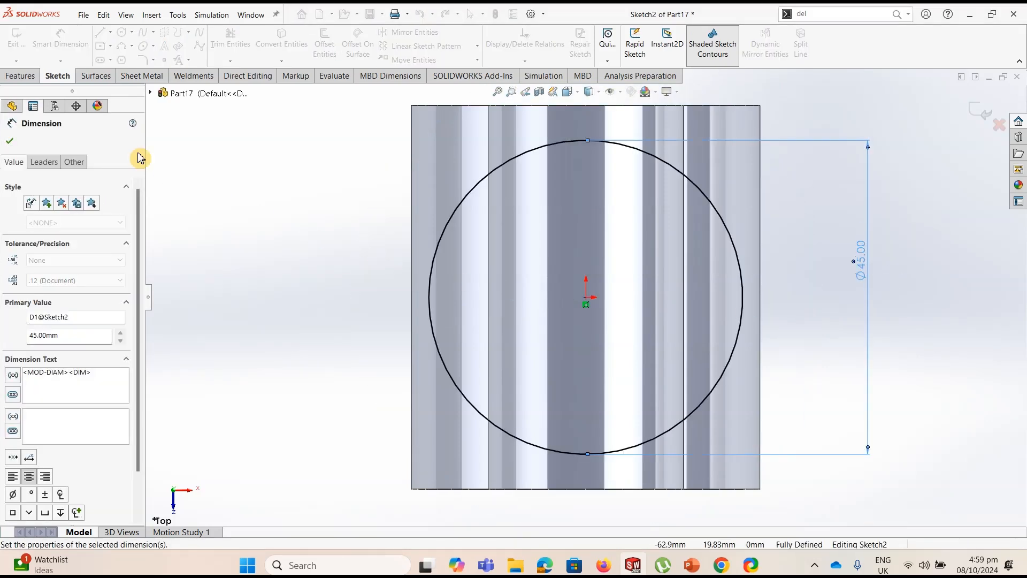
Extrude the circle upward as a blind boss 70 mm deep, merged with the body
click(23, 79)
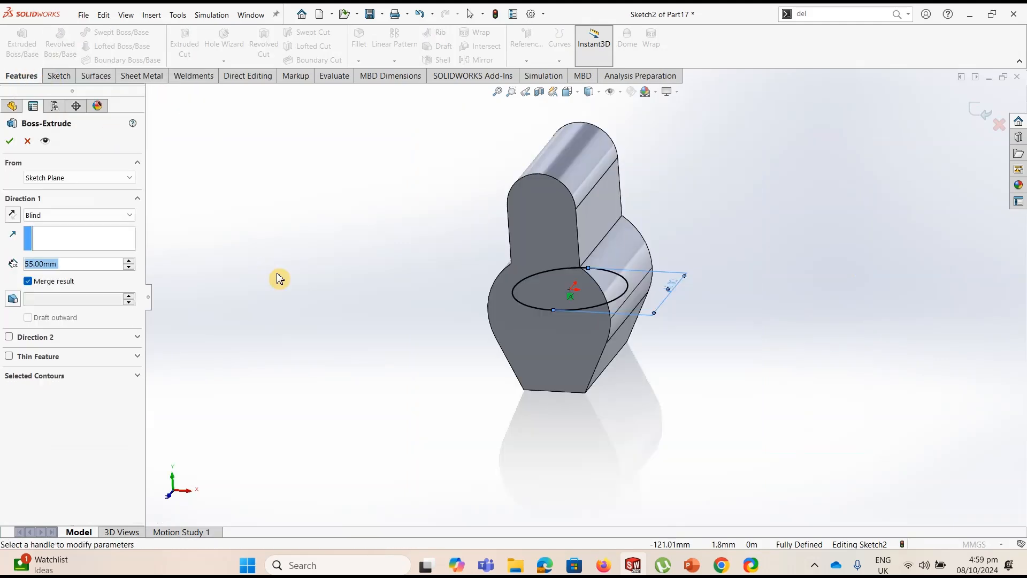
text(70)
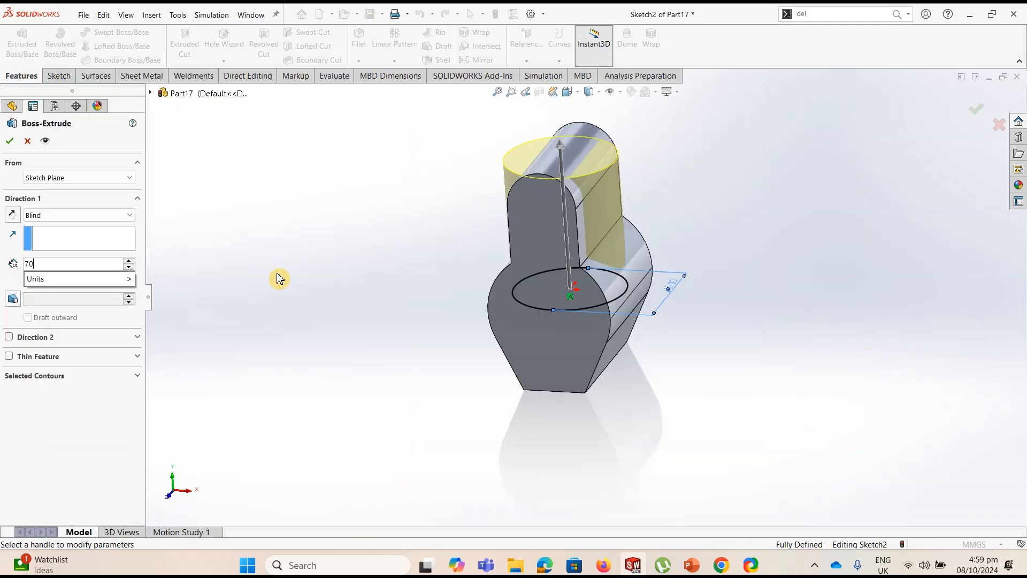
key(Return)
click(10, 141)
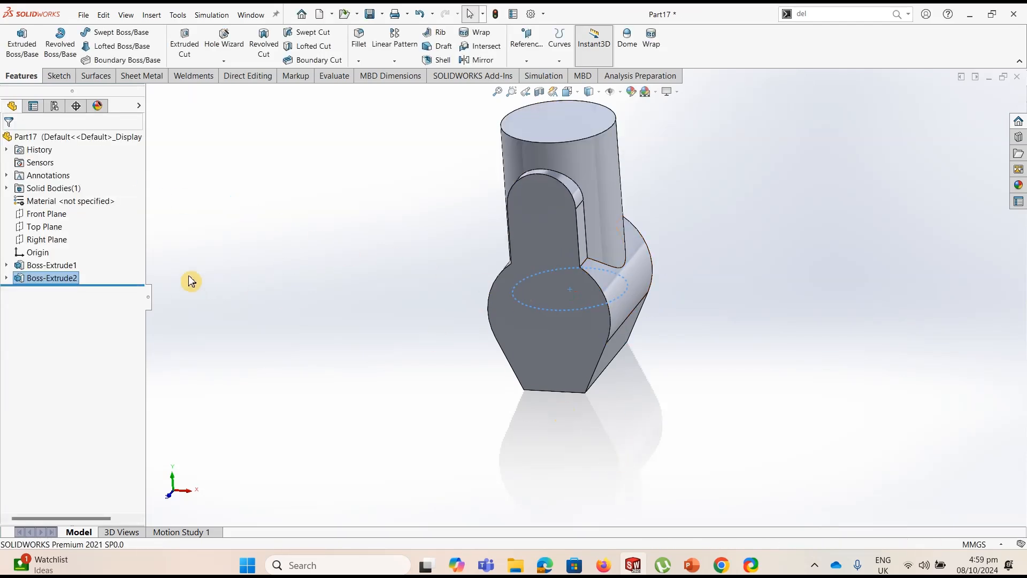
Start another sketch on the Top Plane and draw a center rectangle from the origin, extending past both sides of the cylinder
click(45, 226)
click(59, 75)
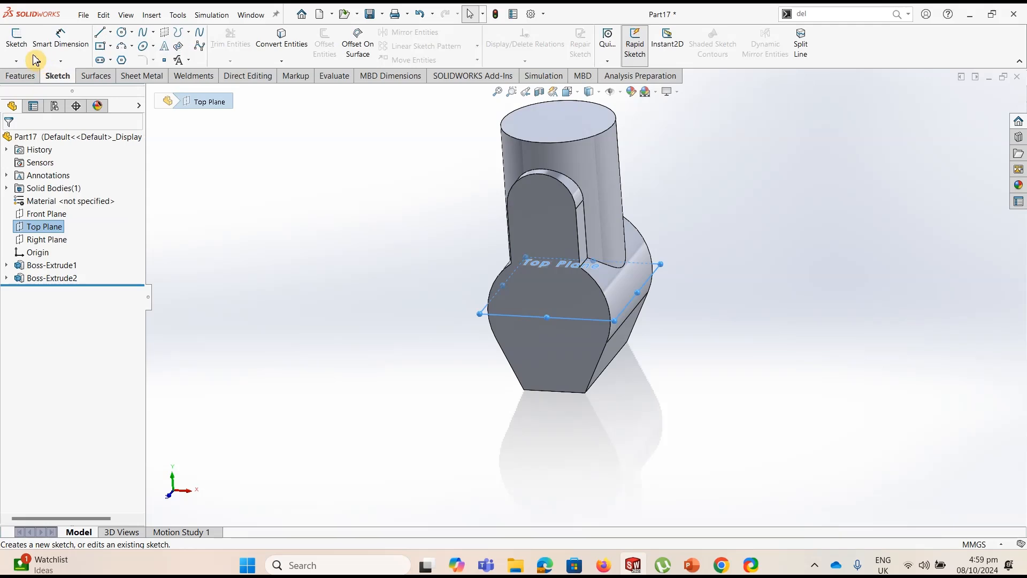
click(16, 39)
click(103, 48)
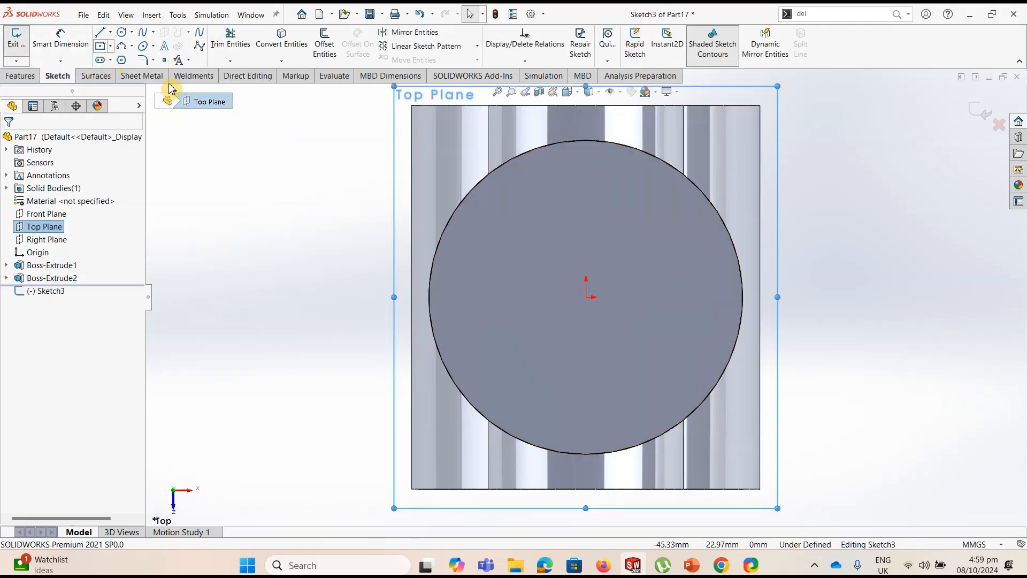
click(112, 55)
click(586, 297)
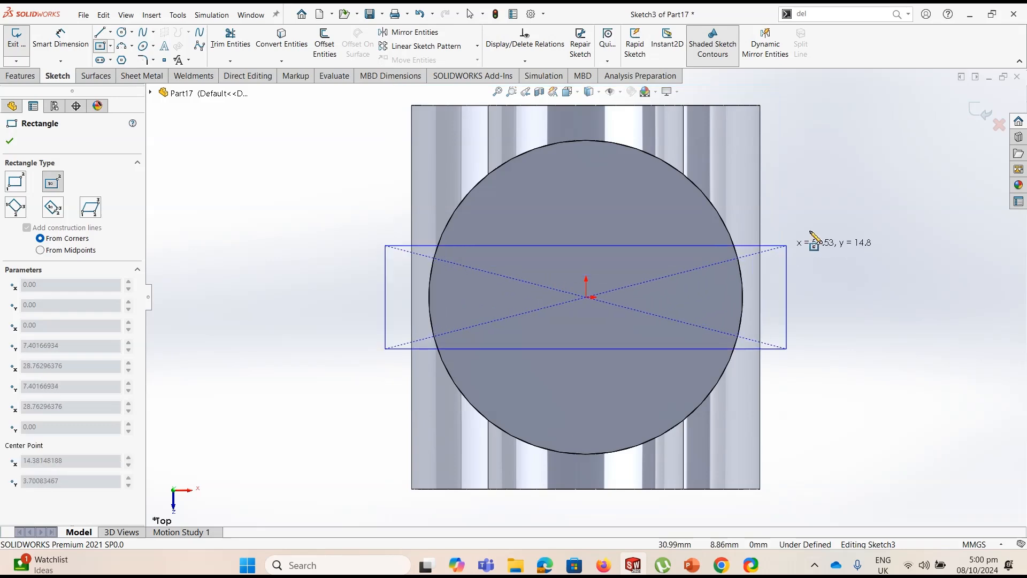
click(828, 206)
Dimension the rectangle's vertical side as 24 mm
click(55, 47)
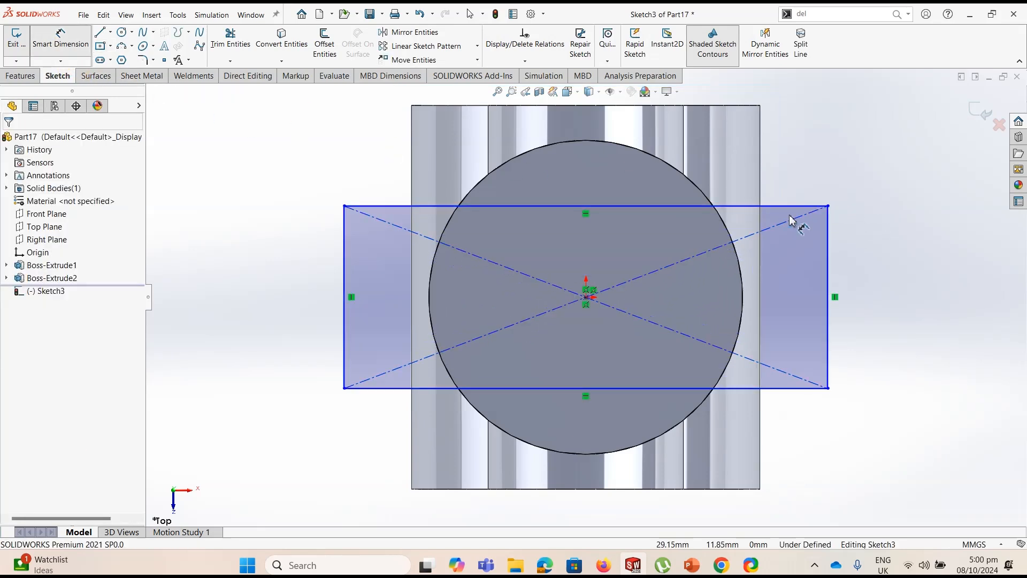
click(847, 287)
click(866, 282)
text(24)
key(Return)
key(Escape)
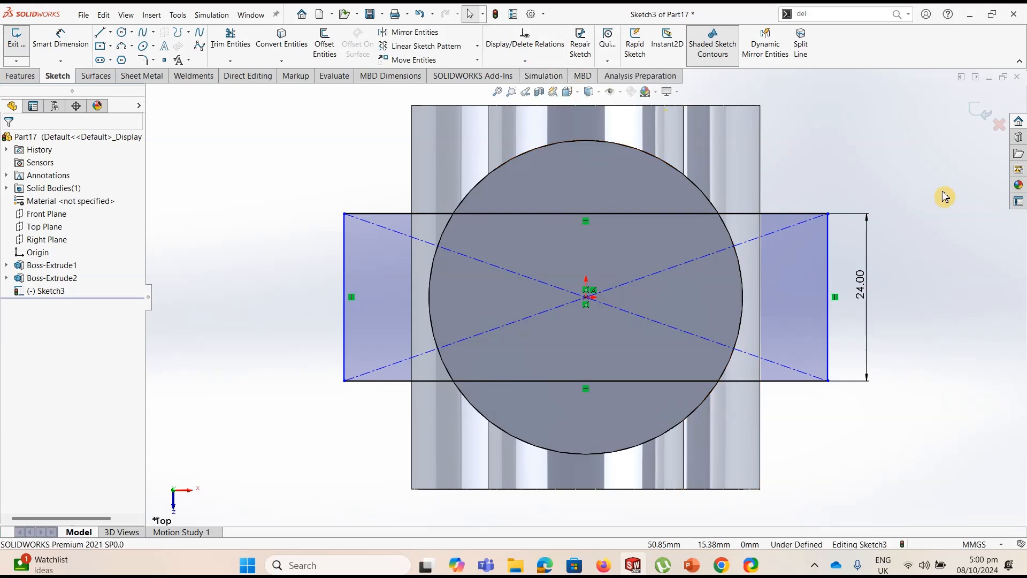
Add a Tangent relation between the cylinder's circular edge and the rectangle's right side
click(709, 202)
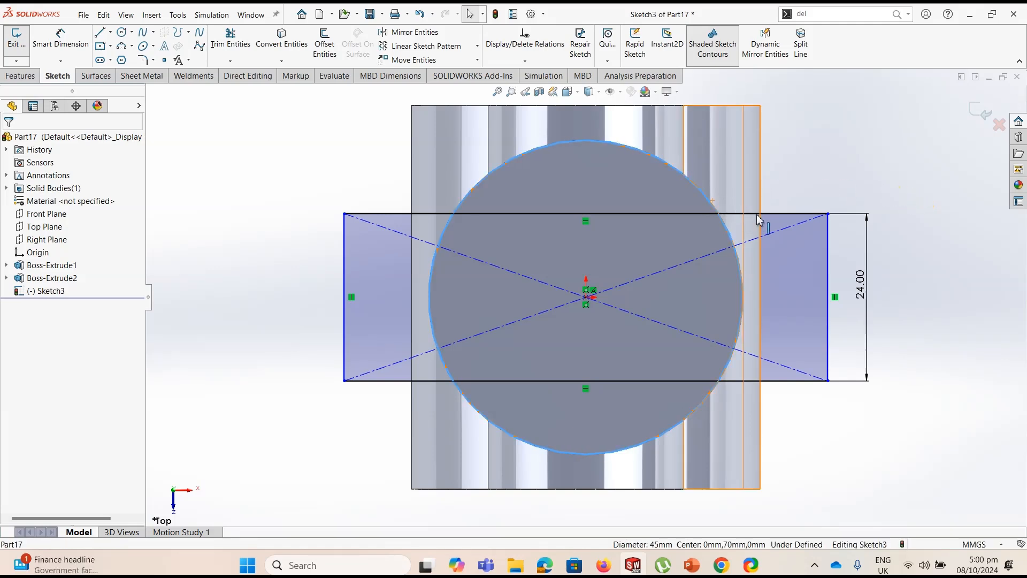
ctrl+click(828, 255)
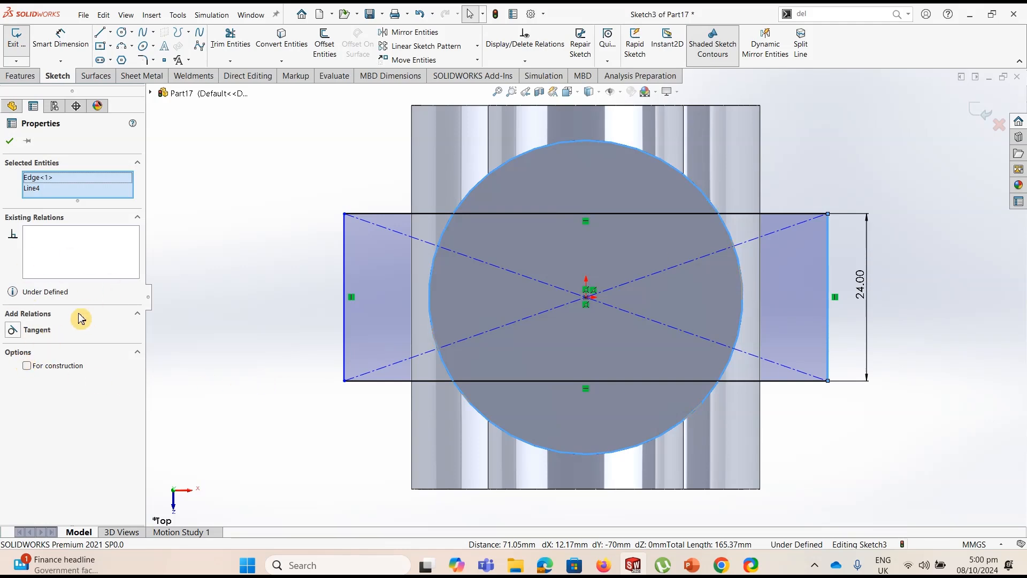
click(14, 333)
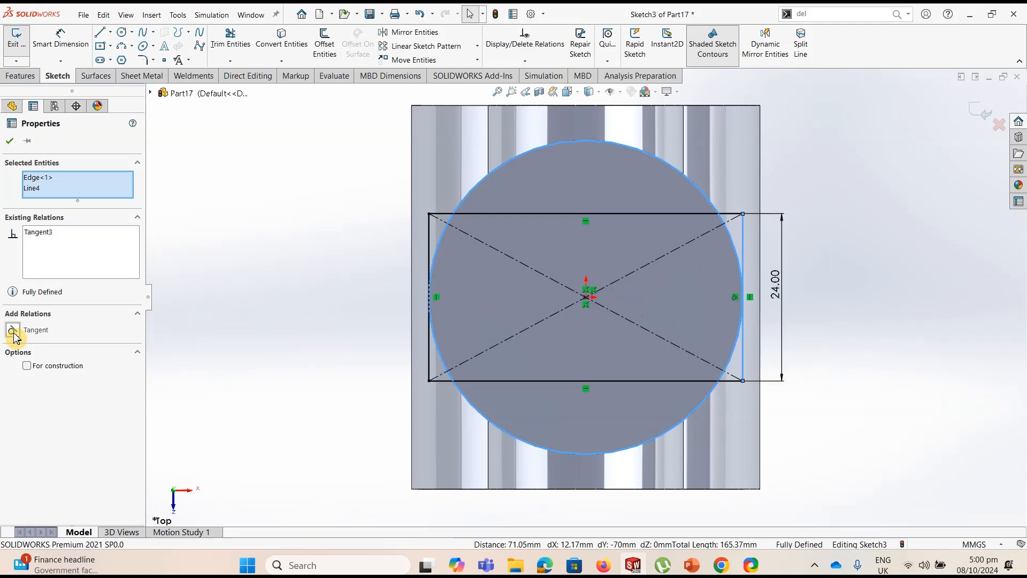
click(224, 297)
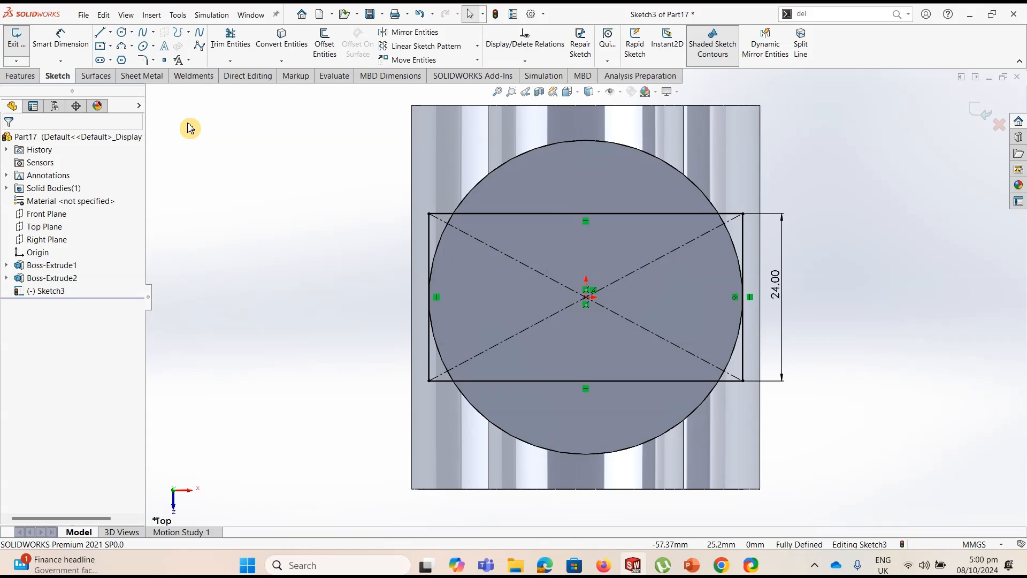
Extrude the rectangle downward as a blind boss 95 mm deep, merged with the body
click(28, 78)
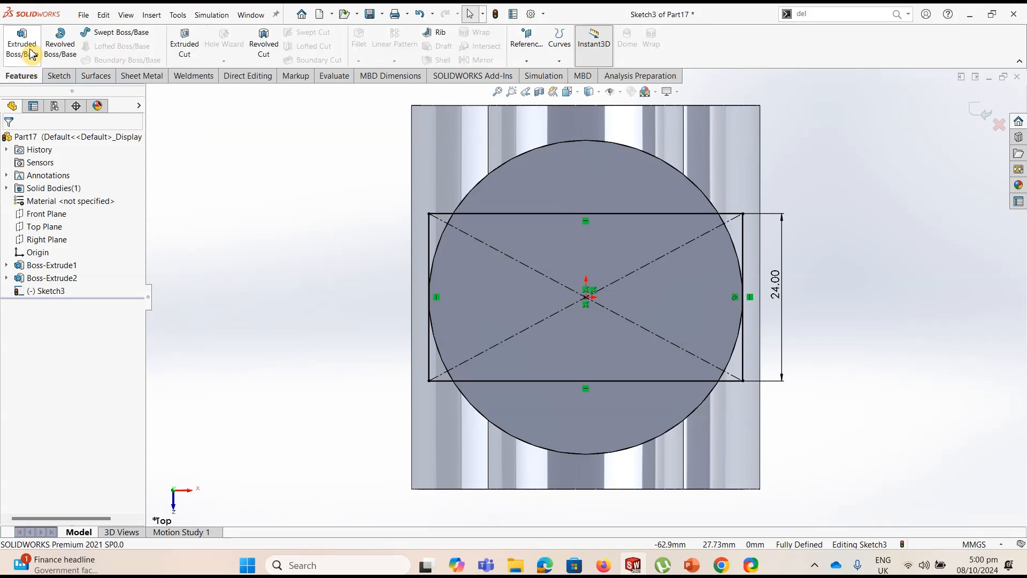
click(32, 53)
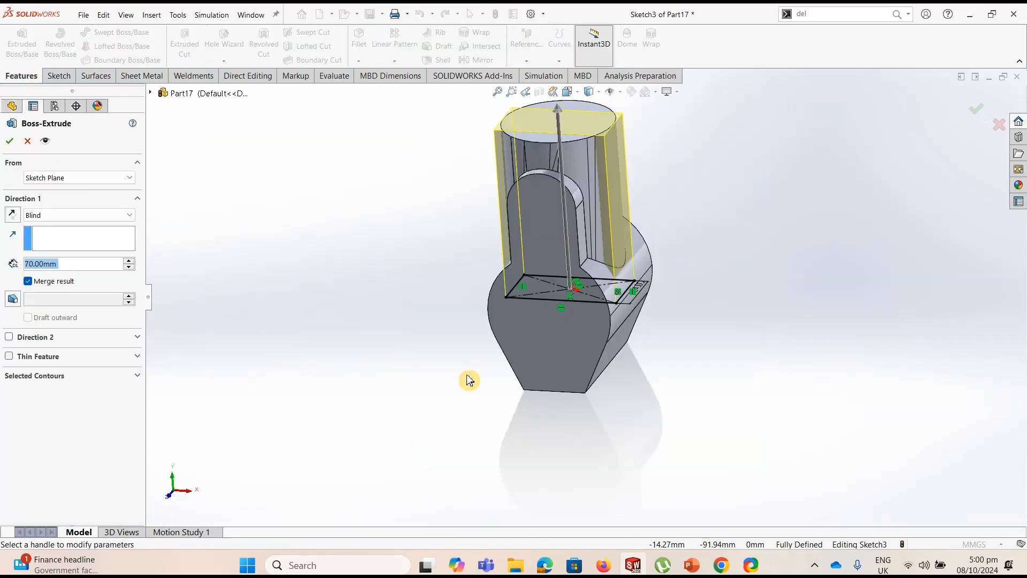
click(12, 215)
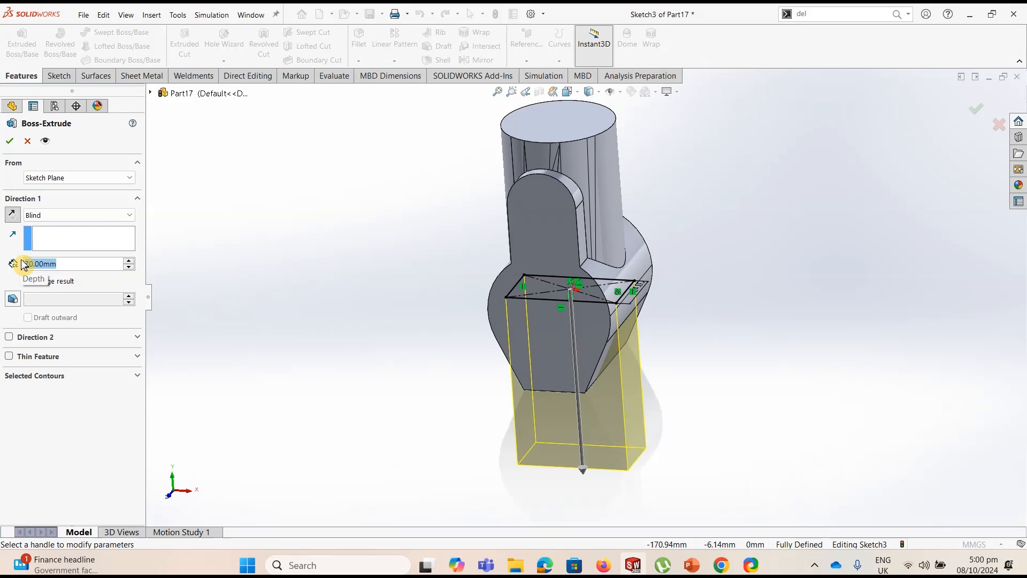
text(95)
key(Return)
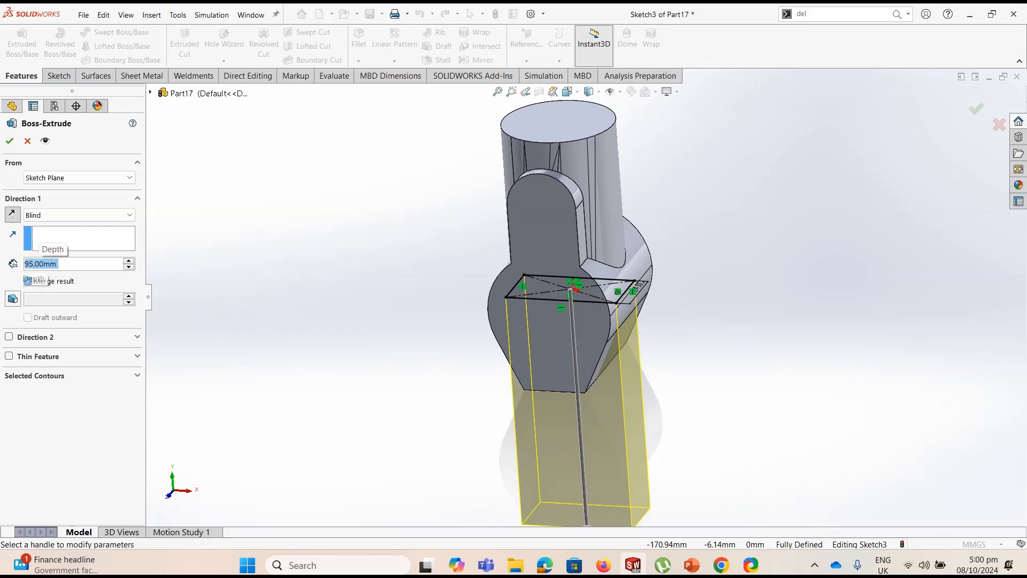
key(Return)
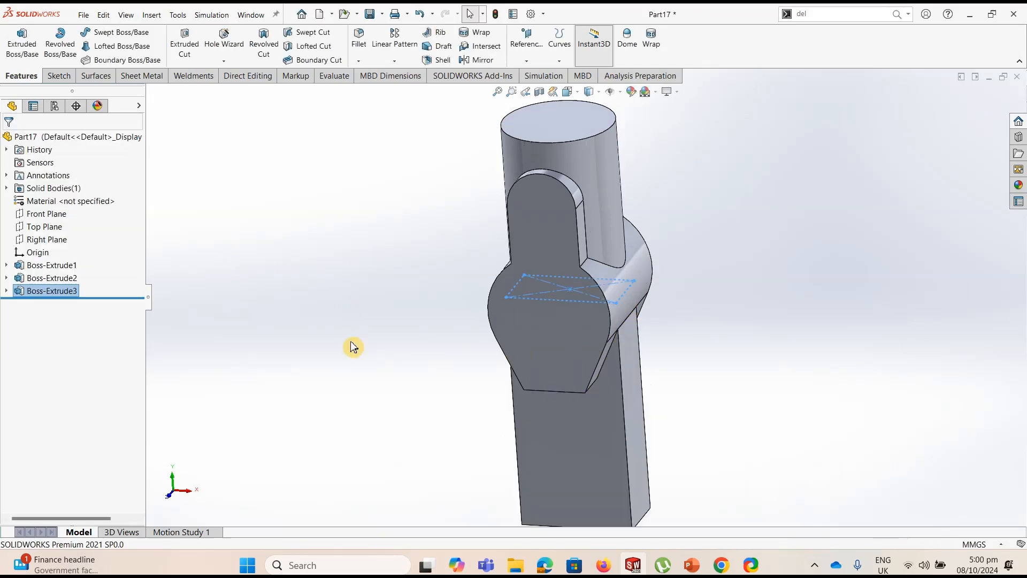
Start a sketch on the Front Plane and draw a circle about 62 mm in diameter centered on the rectangular boss's bottom edge midpoint
key(f)
middle_drag(684, 382, 626, 419)
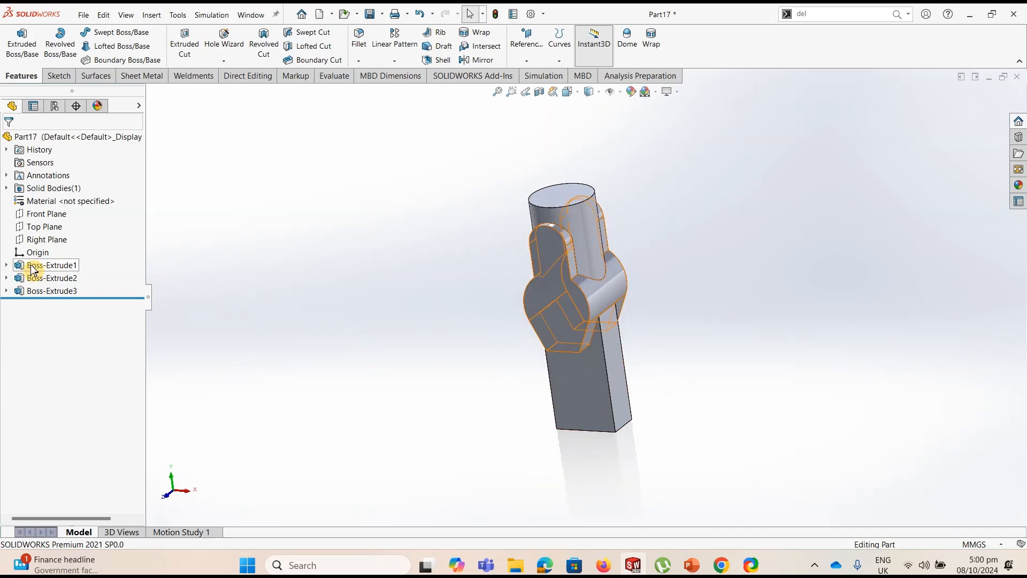
click(45, 214)
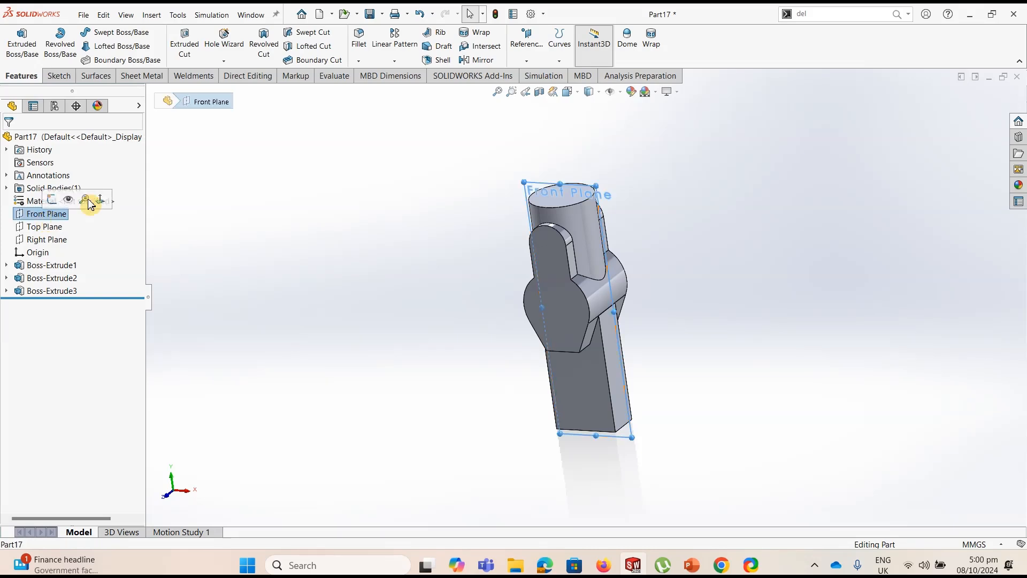
click(57, 76)
click(17, 43)
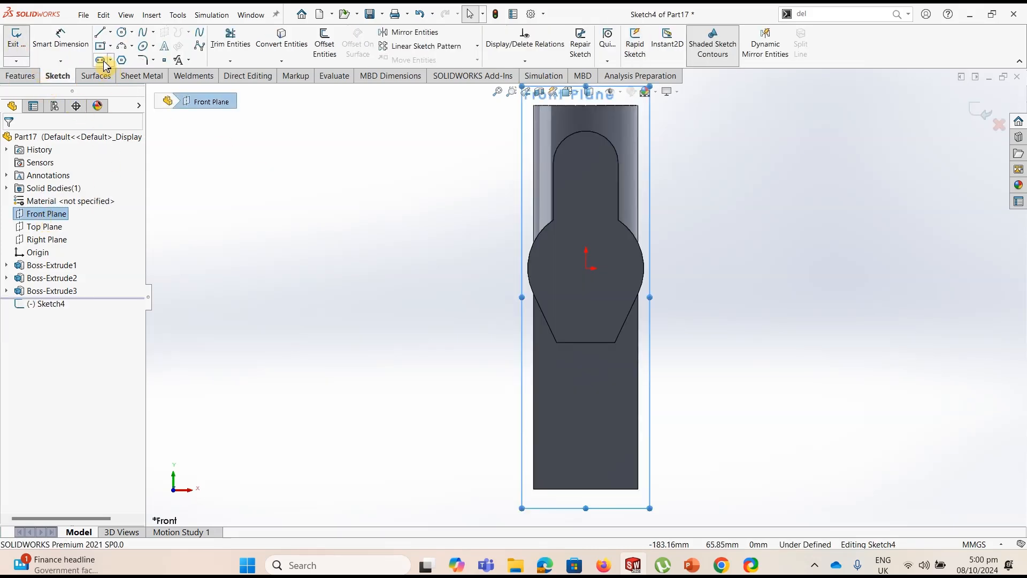
click(124, 34)
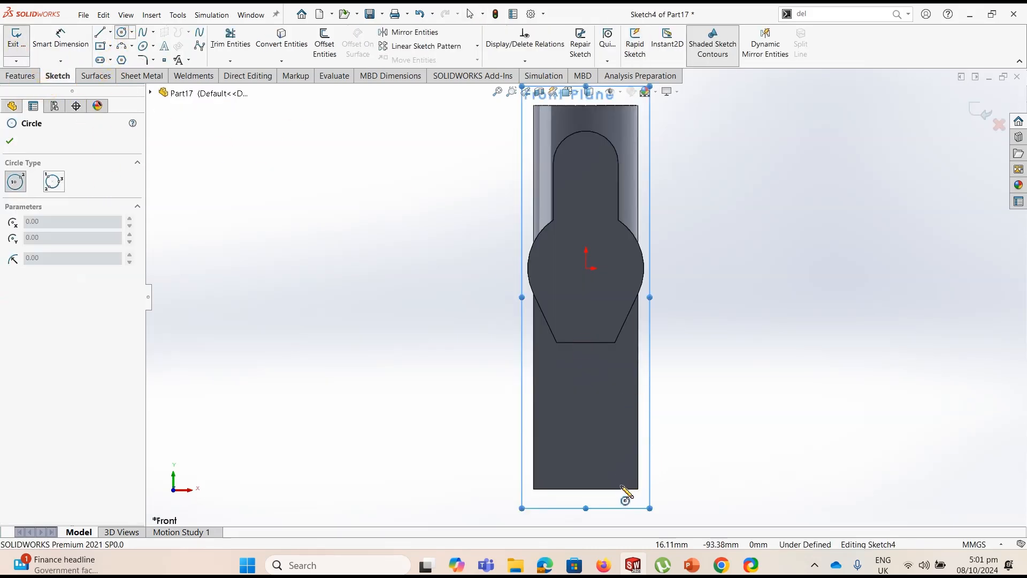
scroll(620, 494, down, 4)
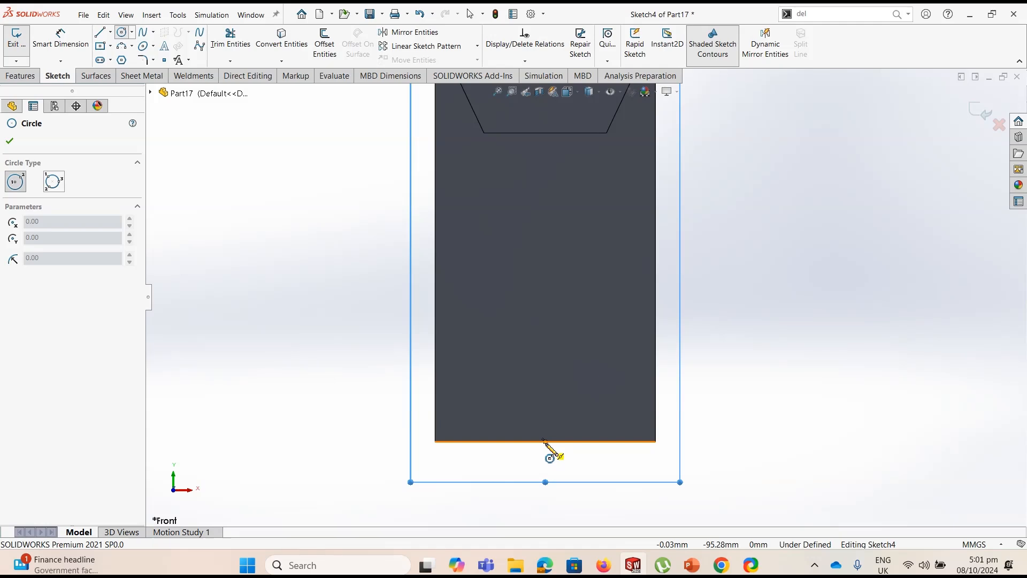
click(545, 441)
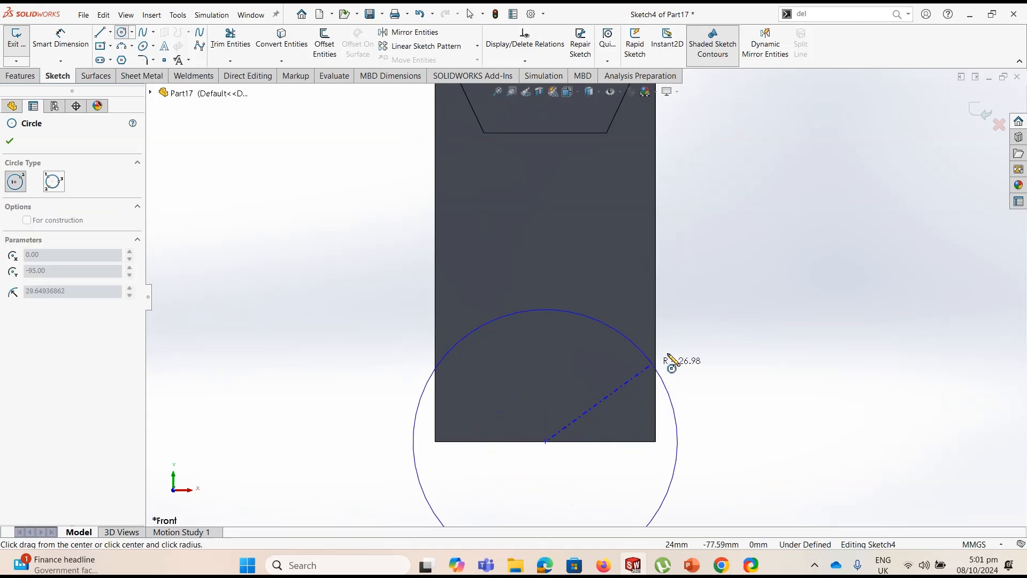
click(671, 360)
Dimension the circle's diameter as 65 mm
click(81, 44)
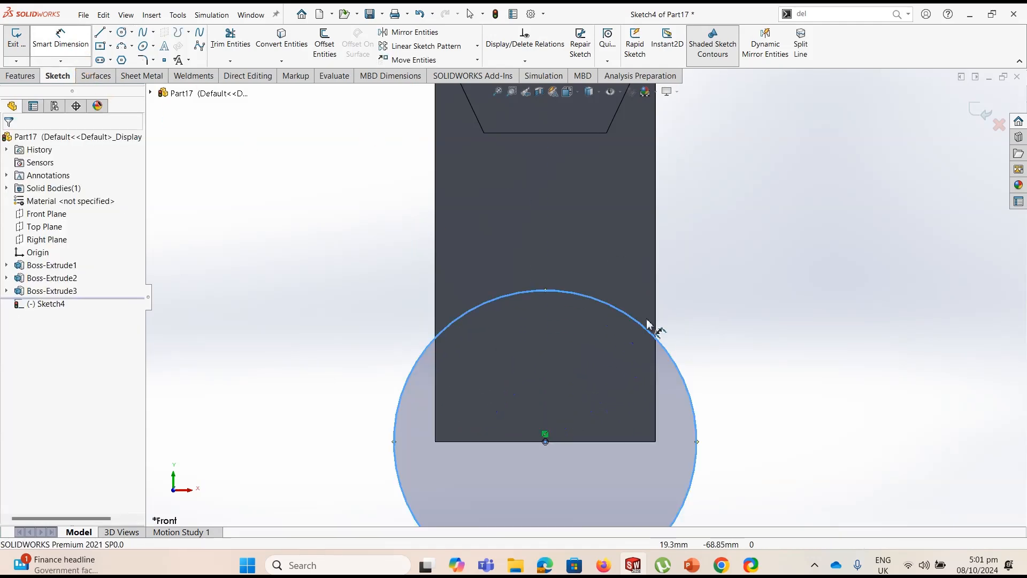
click(667, 349)
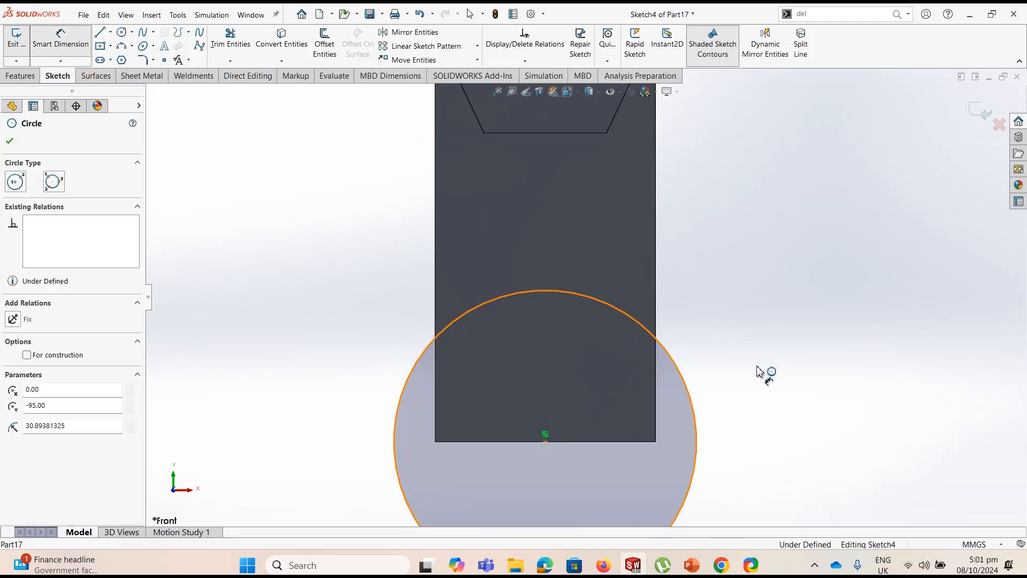
click(784, 401)
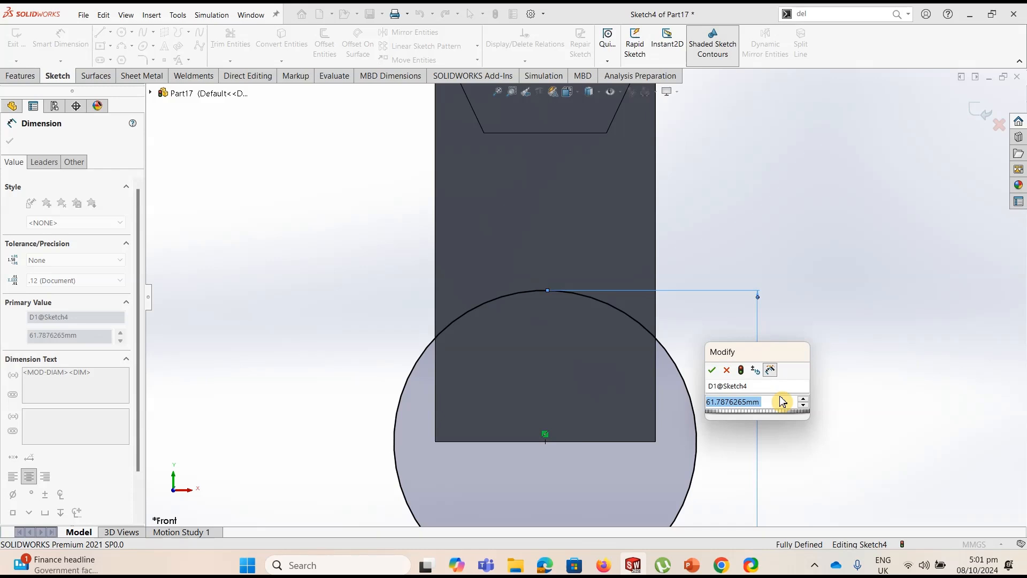
text(65)
key(Return)
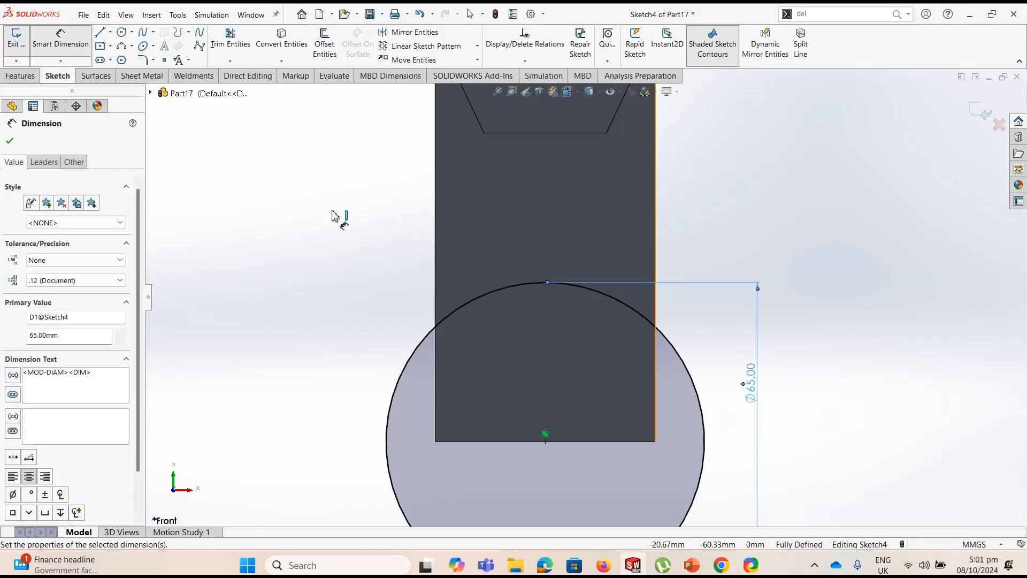
Extrude the 65 mm circle as a Mid Plane boss 50 mm deep, merged with the body
click(20, 75)
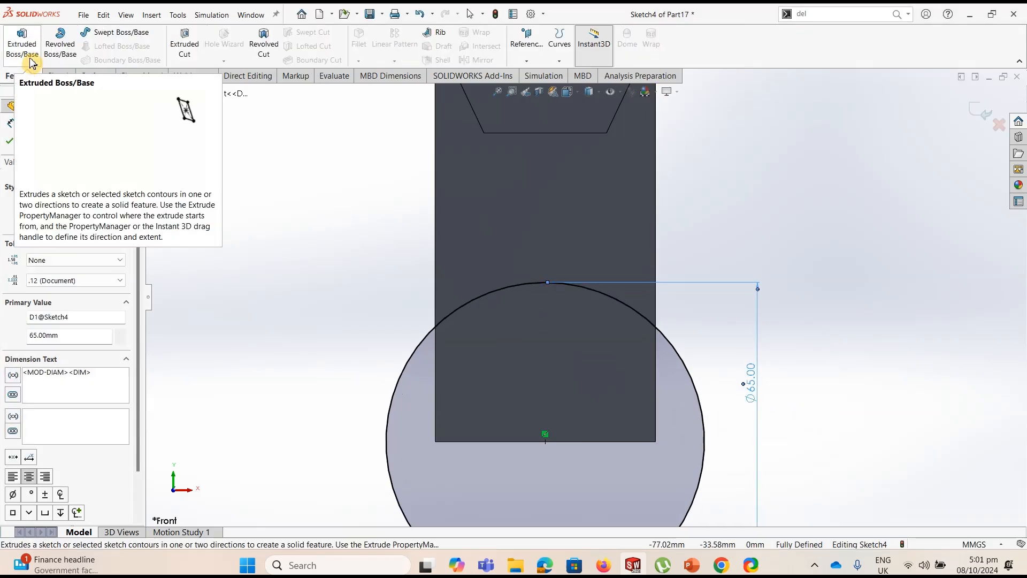
click(30, 56)
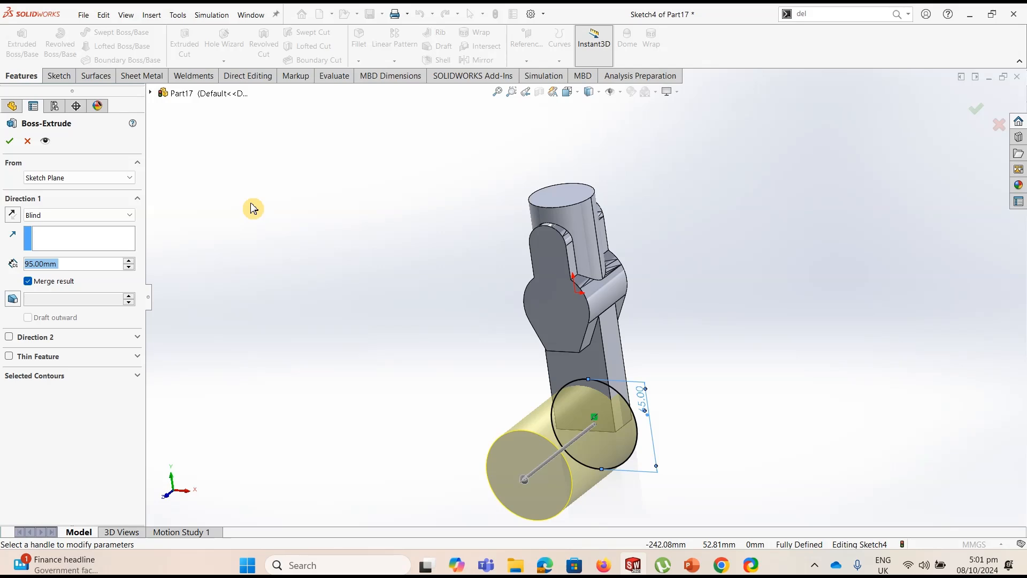
click(76, 214)
click(68, 282)
click(99, 268)
click(97, 261)
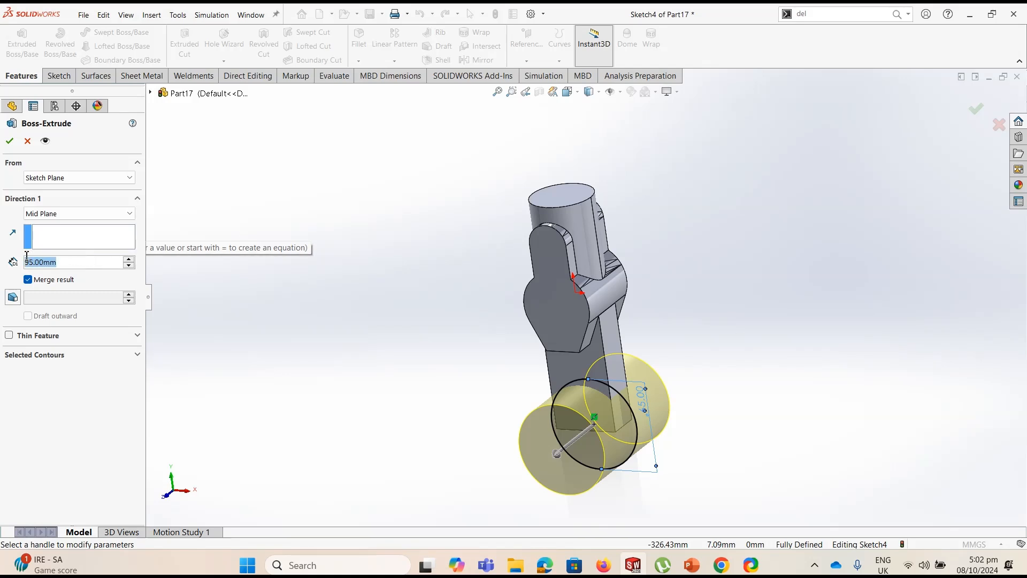
text(50)
key(Return)
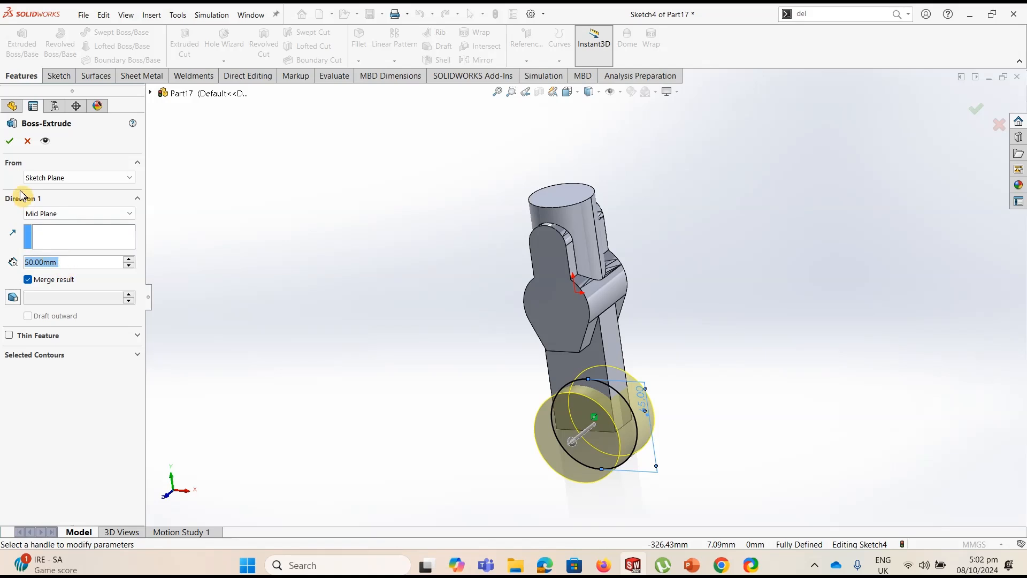
click(13, 143)
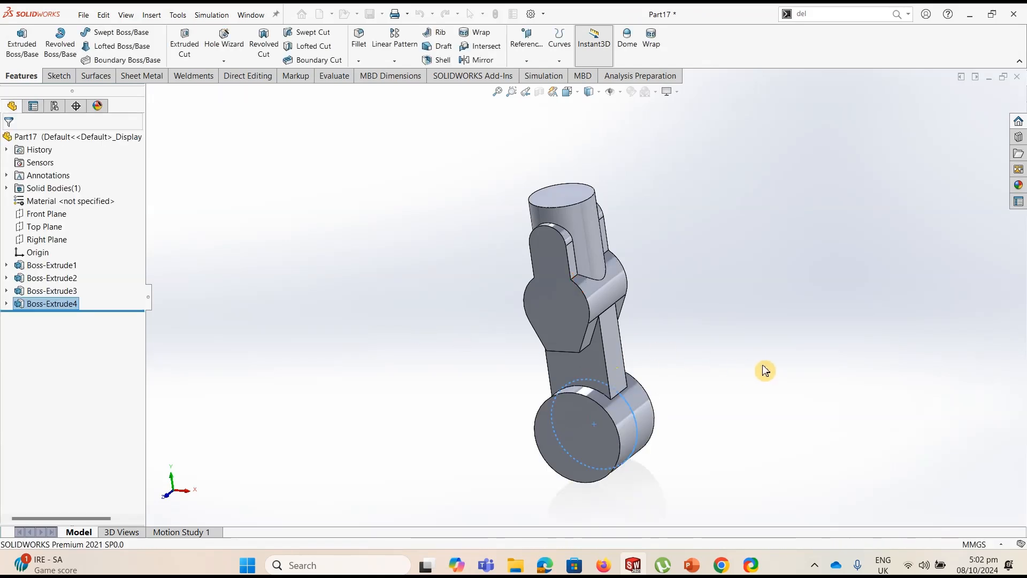
Sketch on the base profile's front face a circle about 36 mm in diameter at the origin and one about 14 mm at the upper arc's center
mouse_move(732, 357)
middle_down()
mouse_move(756, 355)
mouse_move(736, 355)
middle_up()
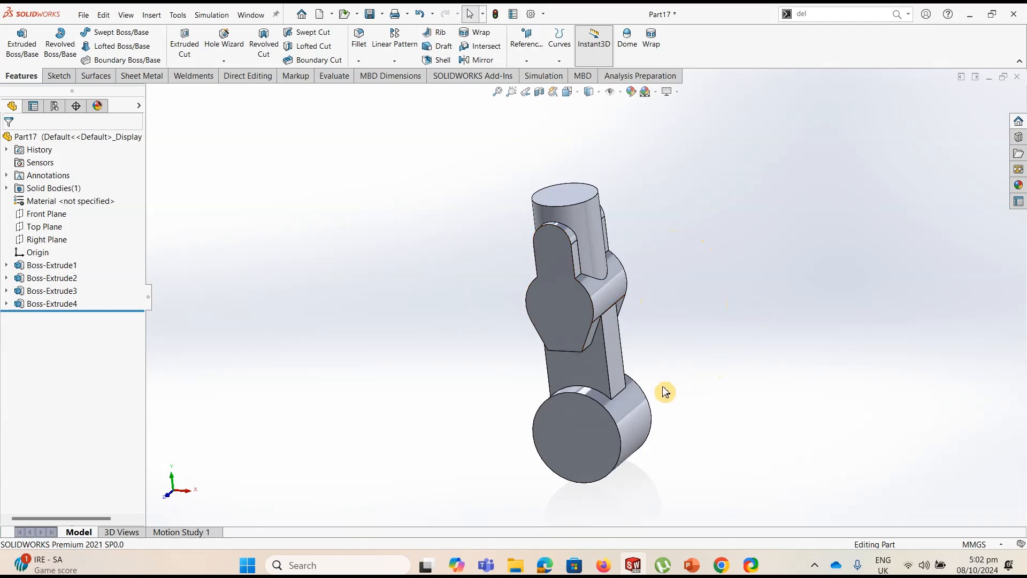
click(568, 313)
click(60, 76)
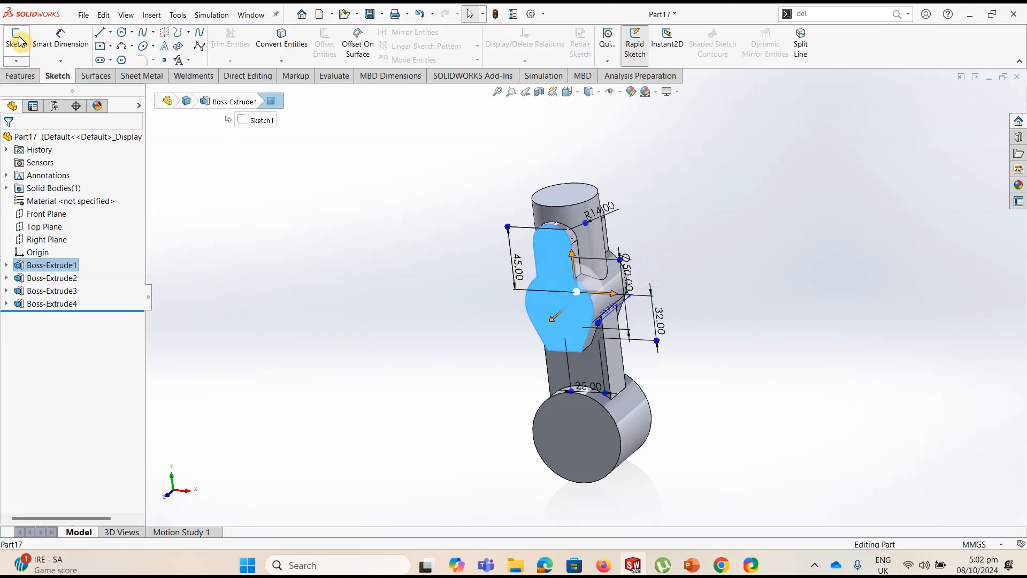
click(16, 39)
click(122, 32)
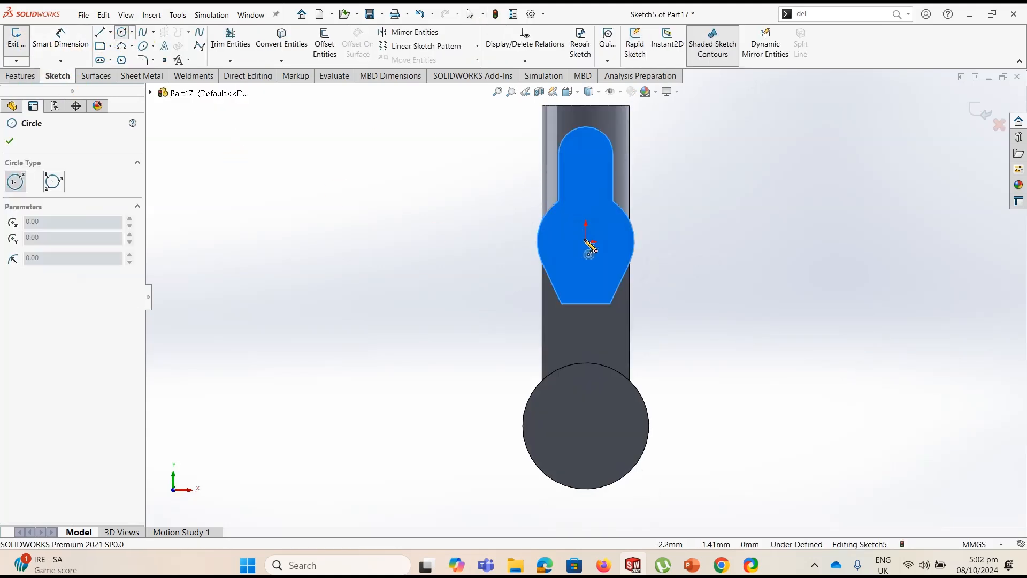
click(586, 241)
click(615, 220)
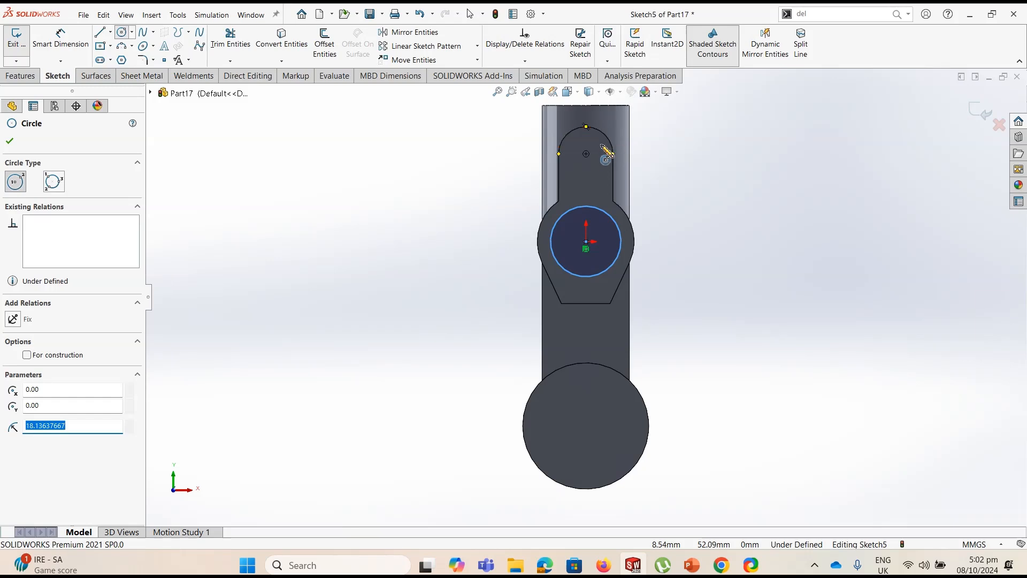
click(586, 154)
click(595, 145)
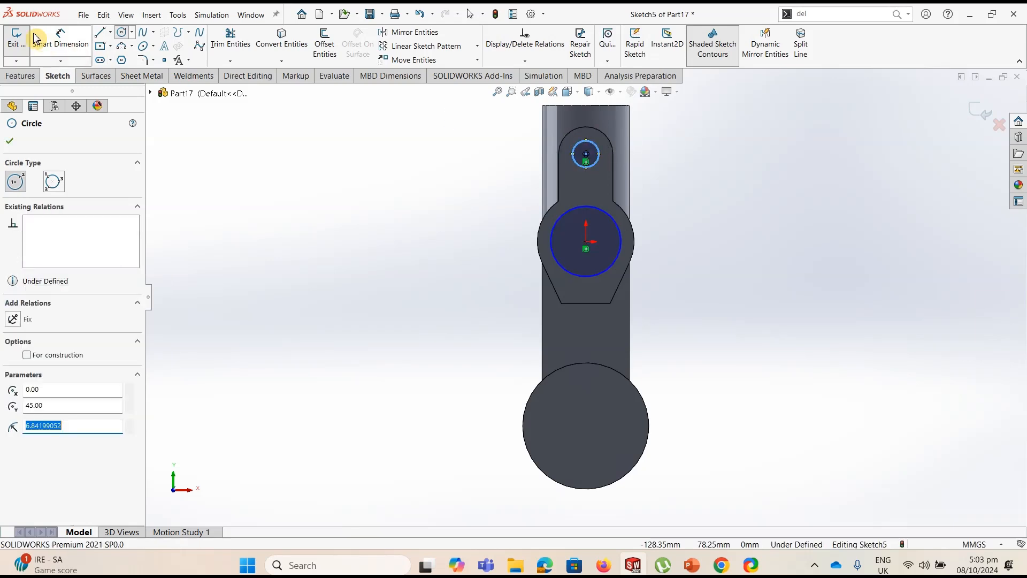
Dimension the upper circle's diameter as 12 mm and the central circle's diameter as 35 mm
click(61, 40)
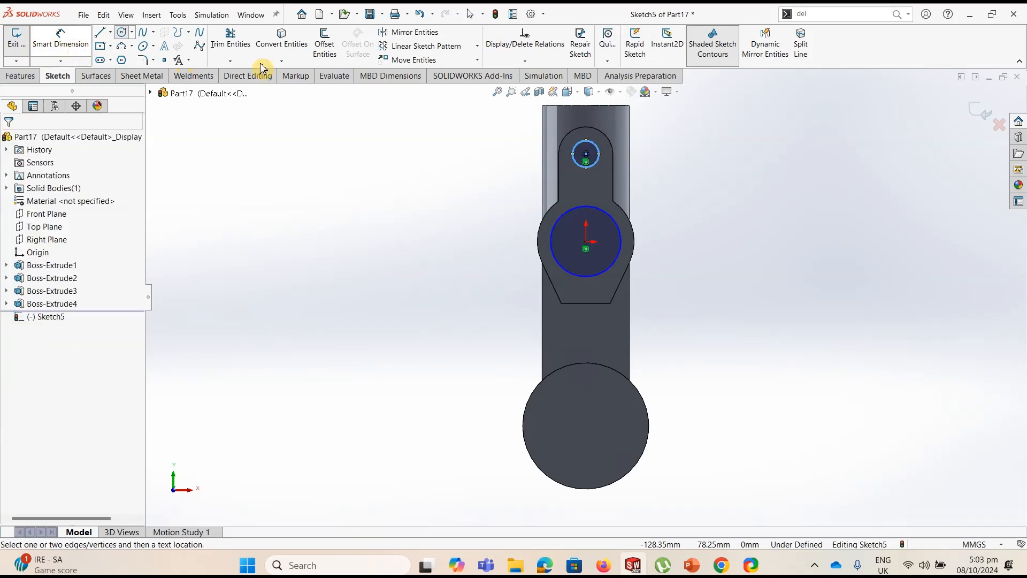
click(678, 155)
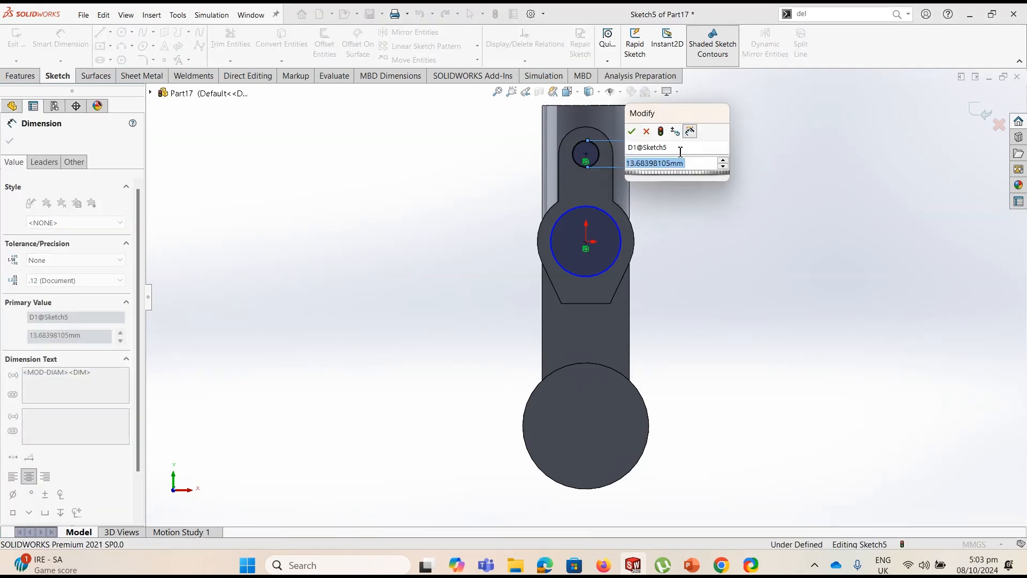
text(12)
key(Return)
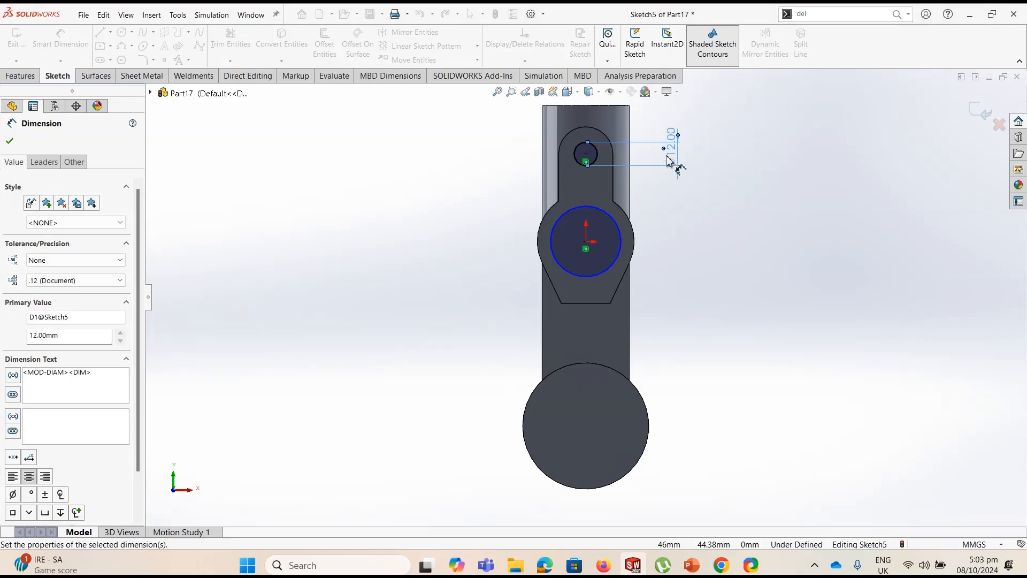
click(622, 235)
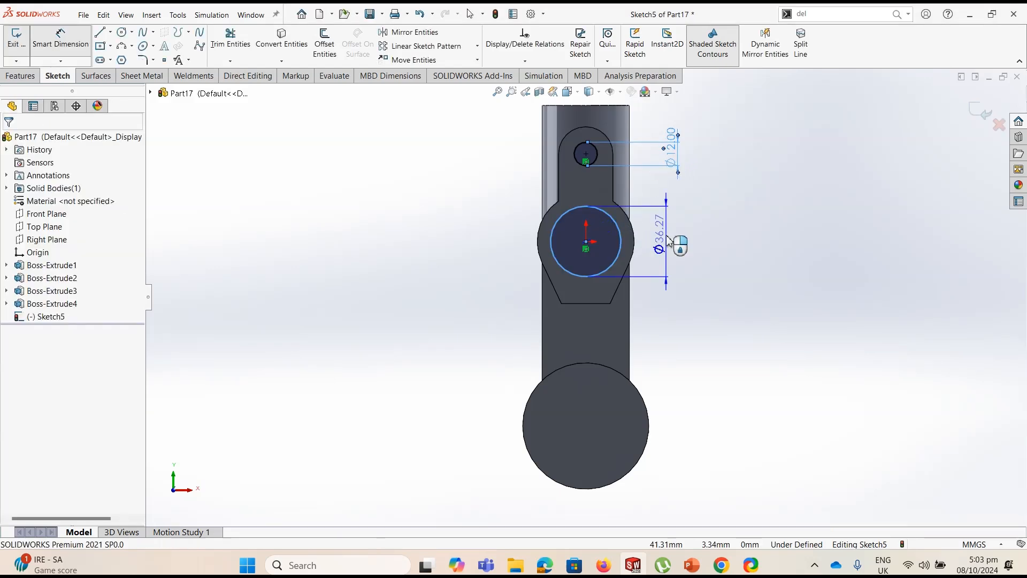
click(669, 241)
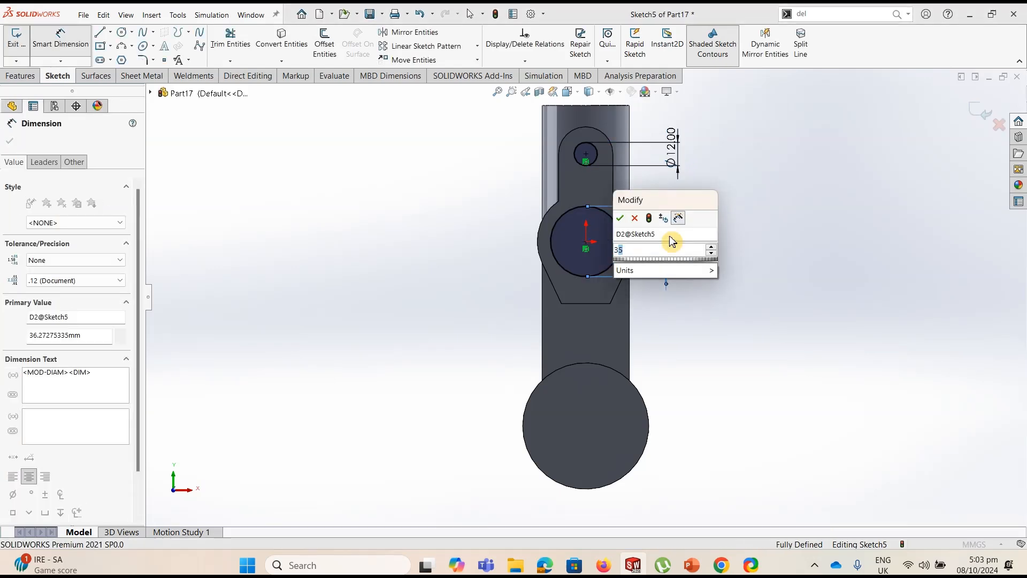
key(Return)
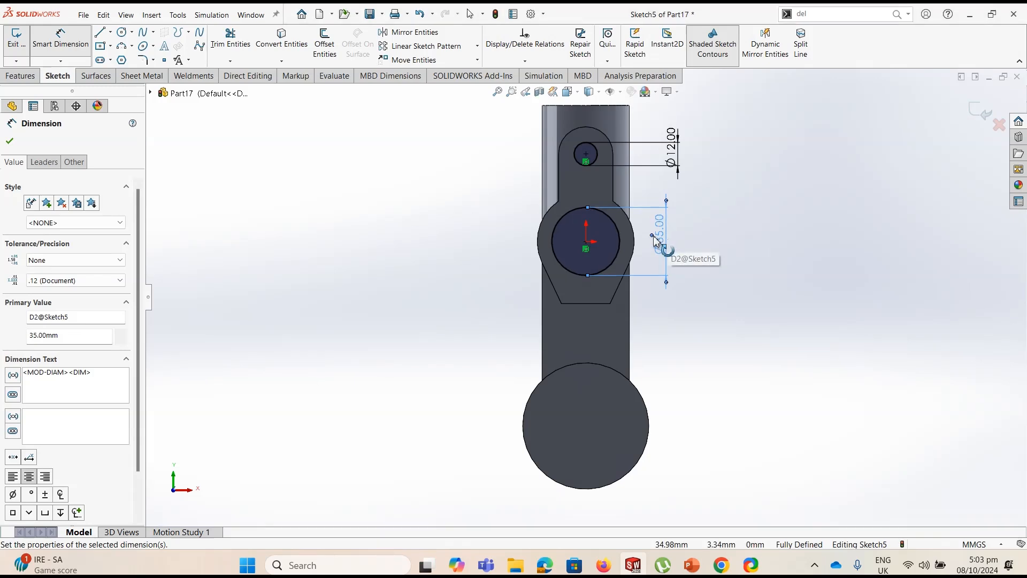
Draw a three-line open rectangular keyway about 12.7 mm wide across the lower edge of the 35 mm circle, with its open end inside the circle
scroll(591, 260, down, 5)
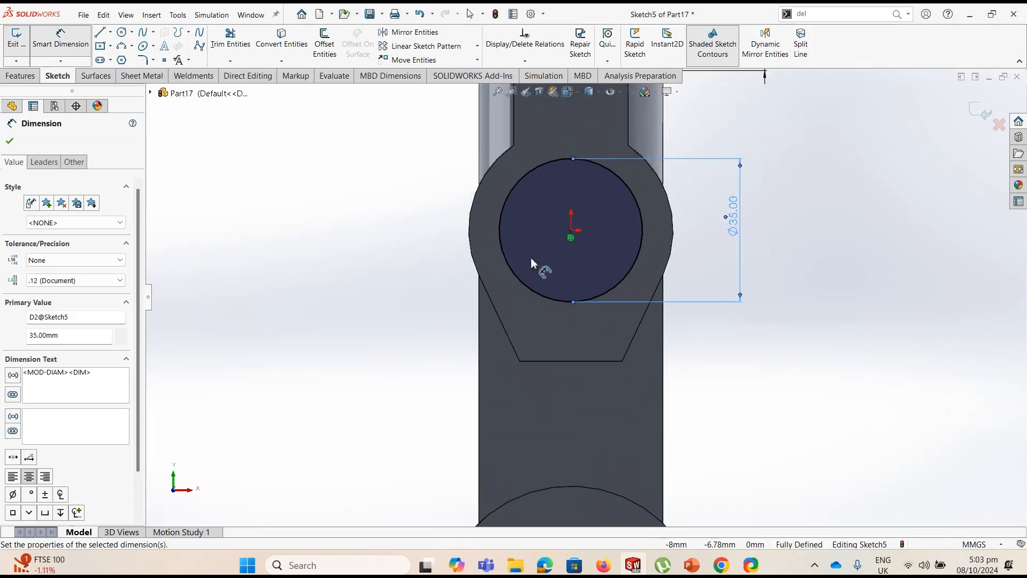
click(102, 37)
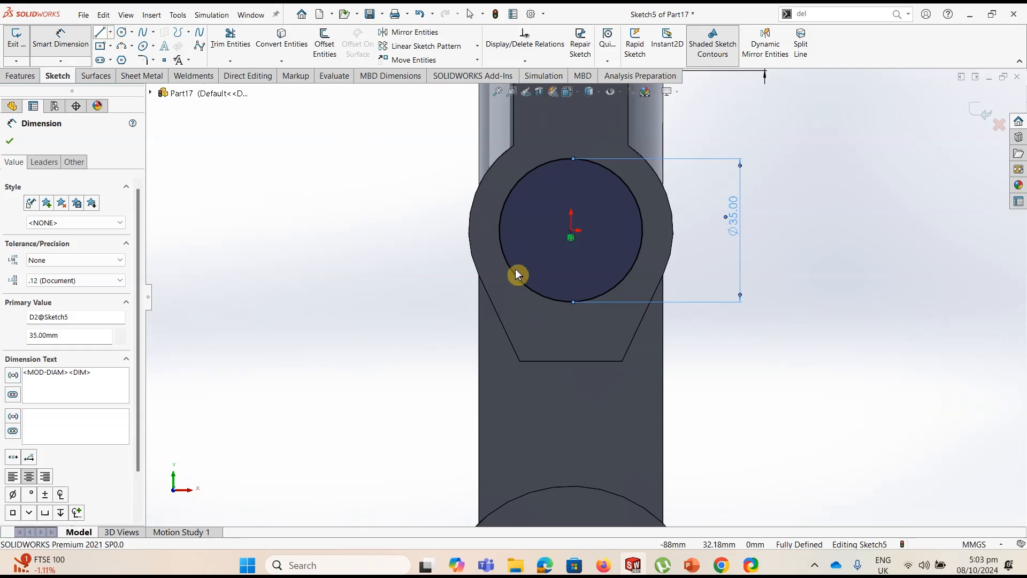
click(548, 292)
click(547, 317)
click(599, 317)
click(599, 287)
click(96, 36)
key(Escape)
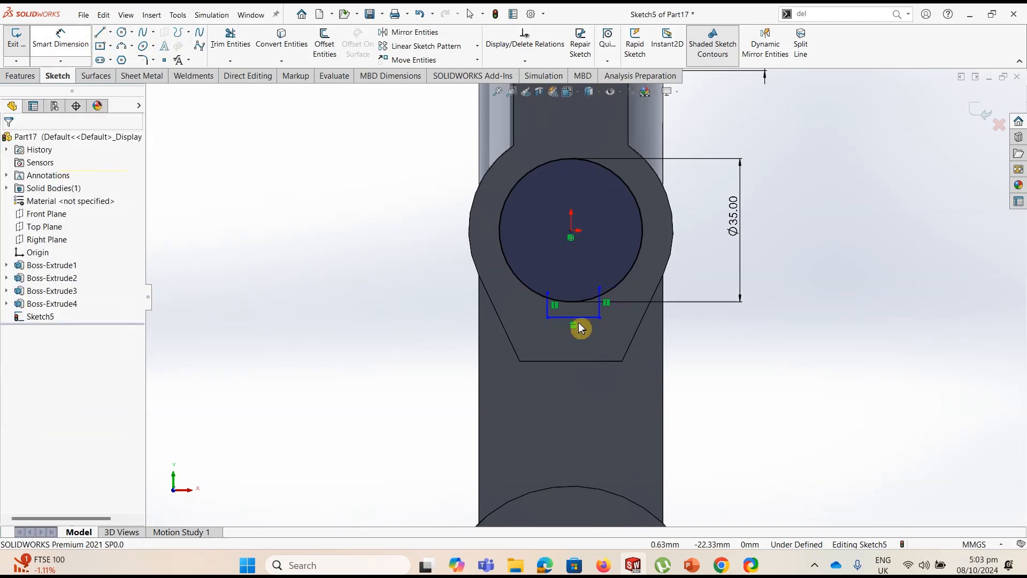
Dimension the keyway's width as 11 mm
click(588, 345)
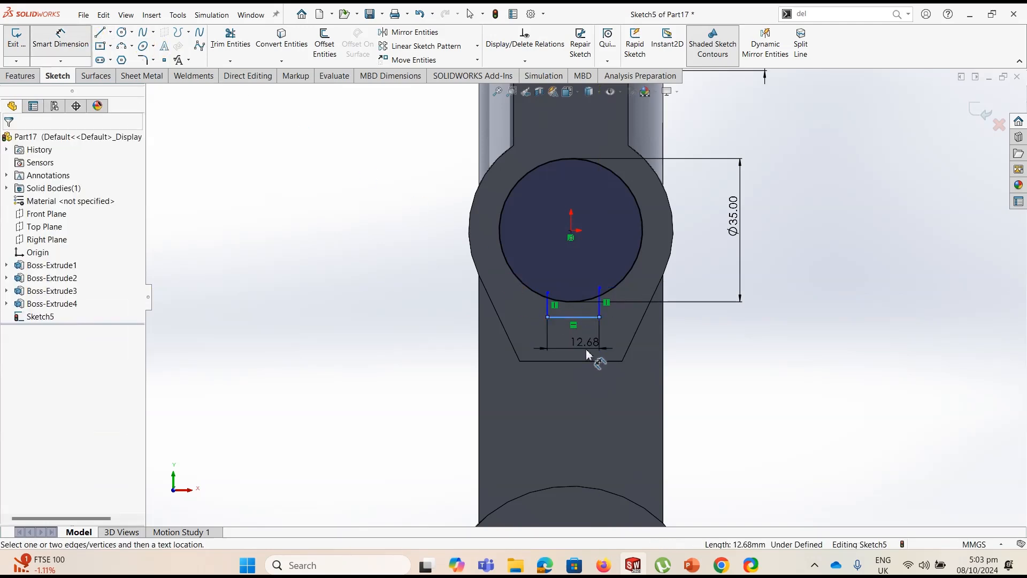
click(588, 355)
text(10)
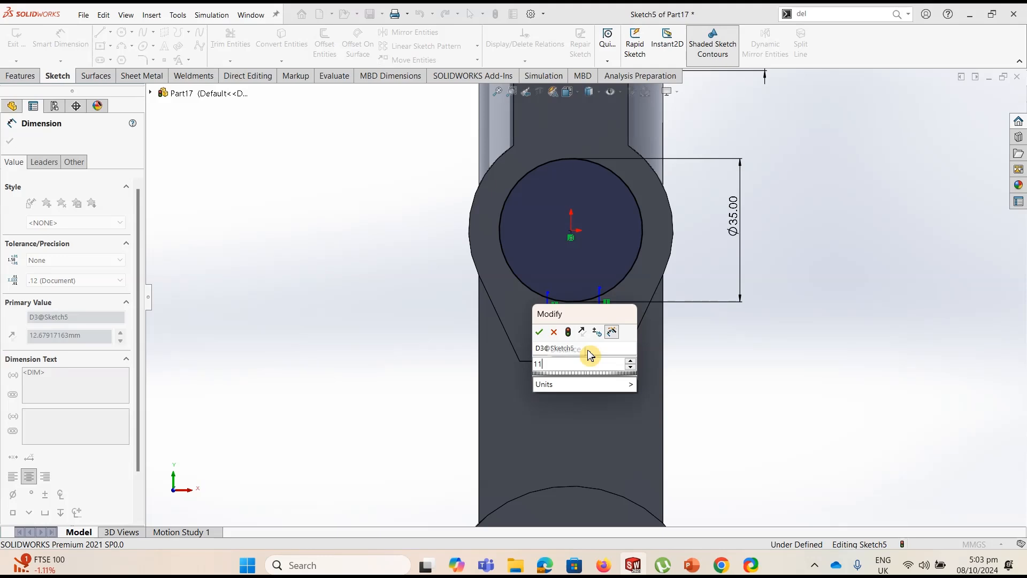
key(Return)
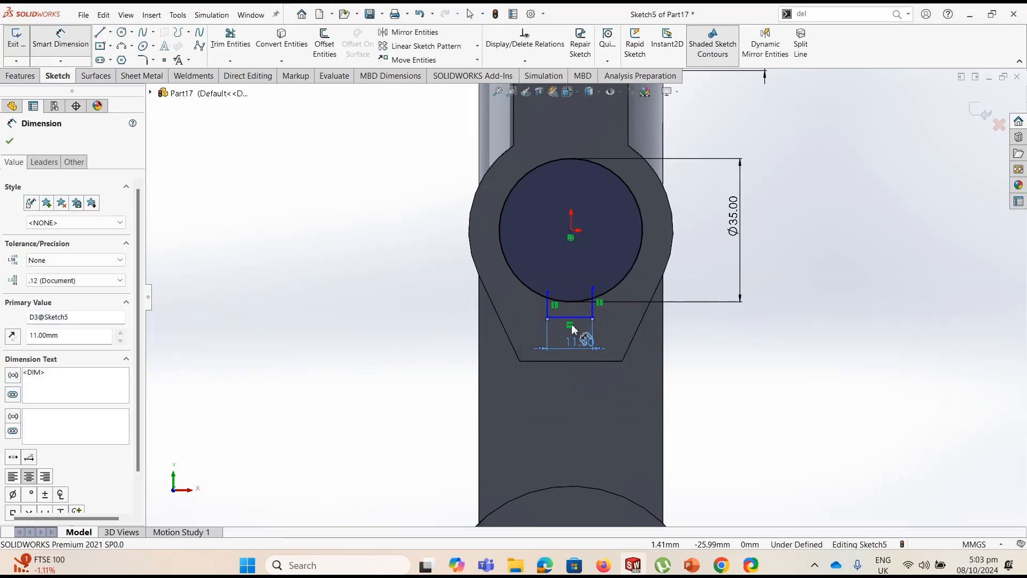
key(Escape)
Add a Vertical relation between the origin and the midpoint of the keyway's bottom line
click(521, 66)
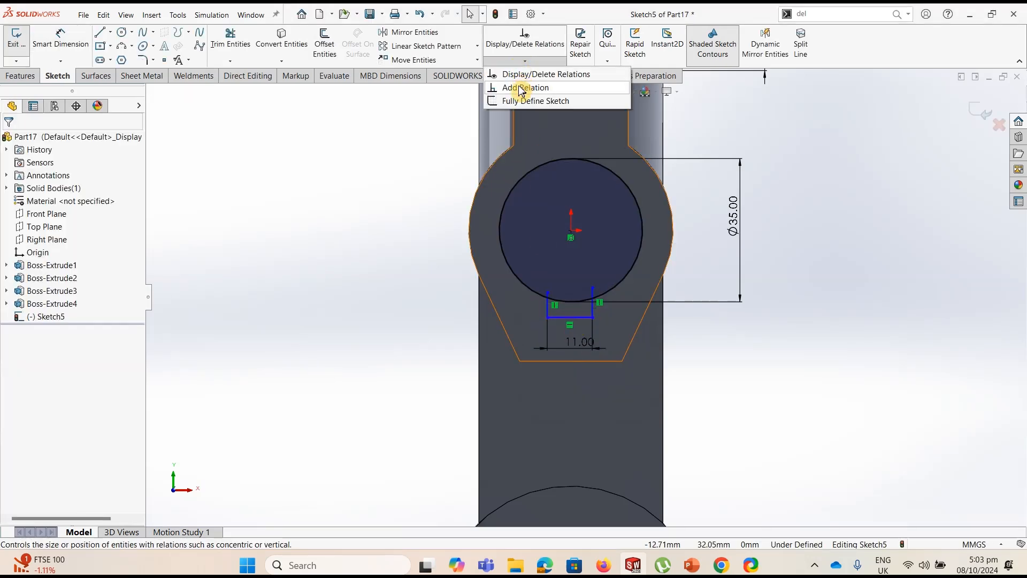
click(522, 88)
click(571, 232)
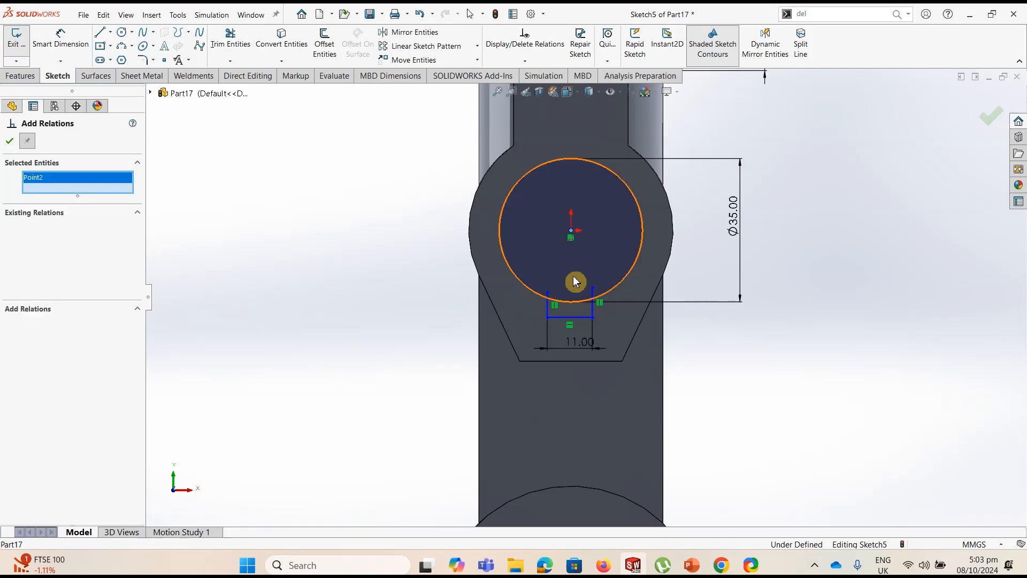
click(571, 321)
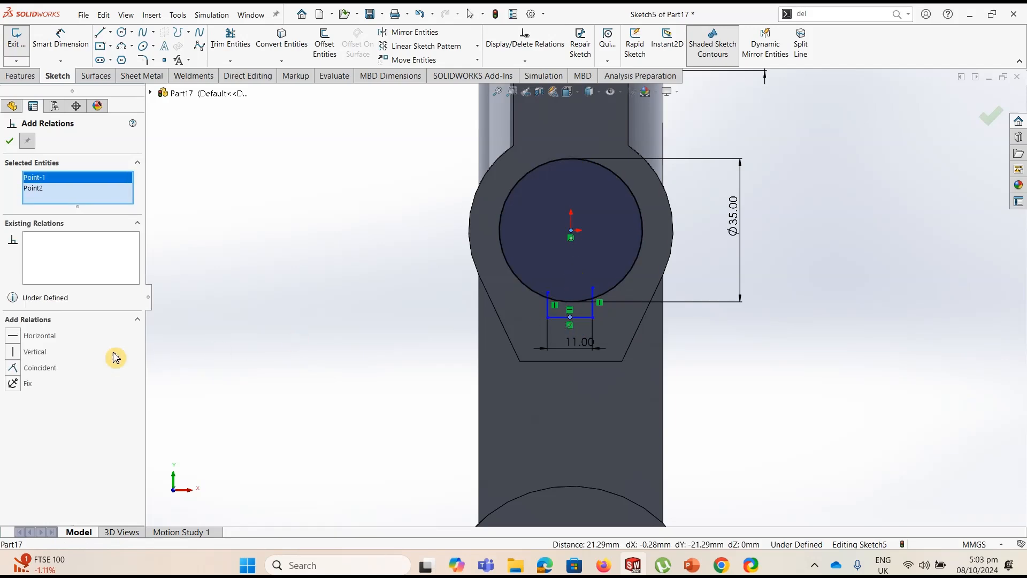
click(15, 353)
click(9, 140)
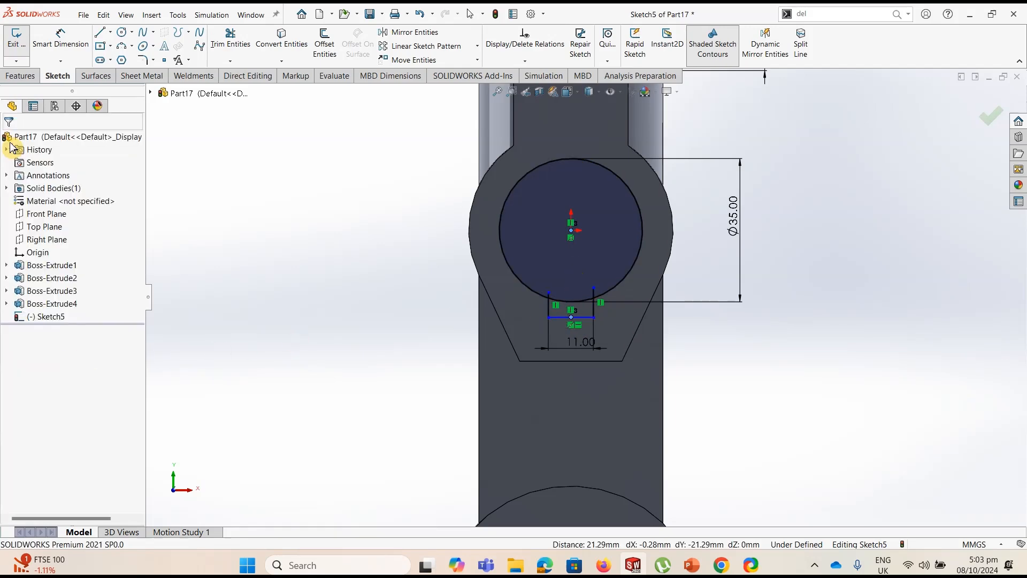
Trim the ends of both vertical keyway lines that extend inside the 35 mm circle
click(61, 40)
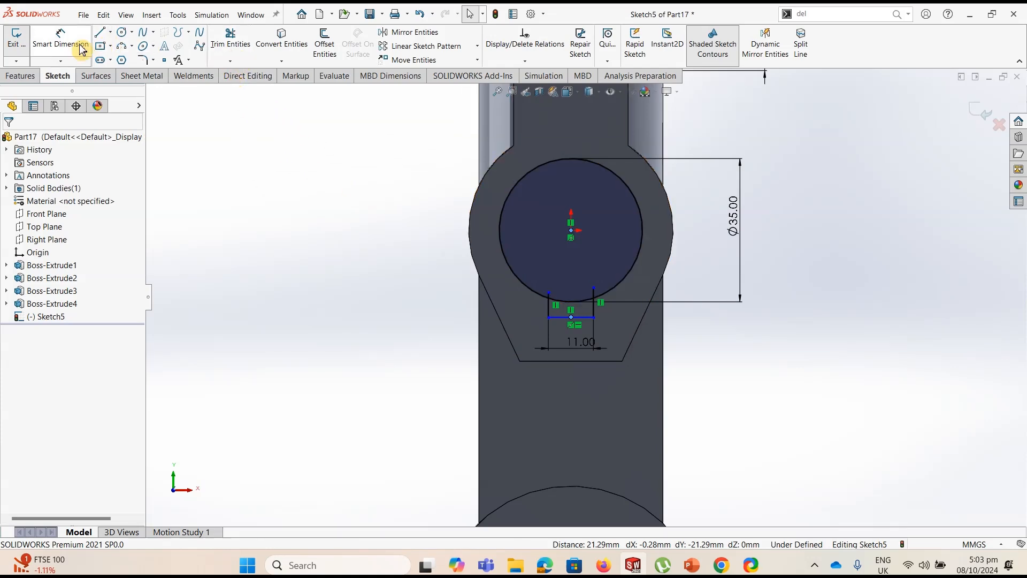
scroll(599, 302, down, 3)
scroll(598, 309, down, 3)
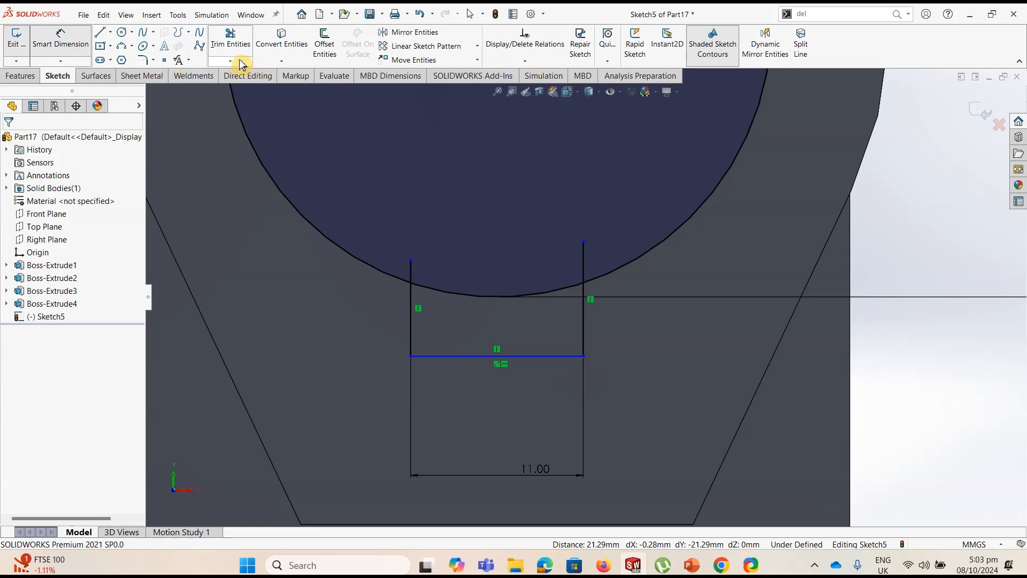
click(230, 40)
mouse_move(398, 259)
mouse_down()
mouse_move(511, 278)
mouse_move(587, 271)
mouse_move(534, 226)
mouse_up()
Dimension the keyway's vertical side as 6 mm and trim away the 35 mm circle's arc between the keyway's sides
click(60, 38)
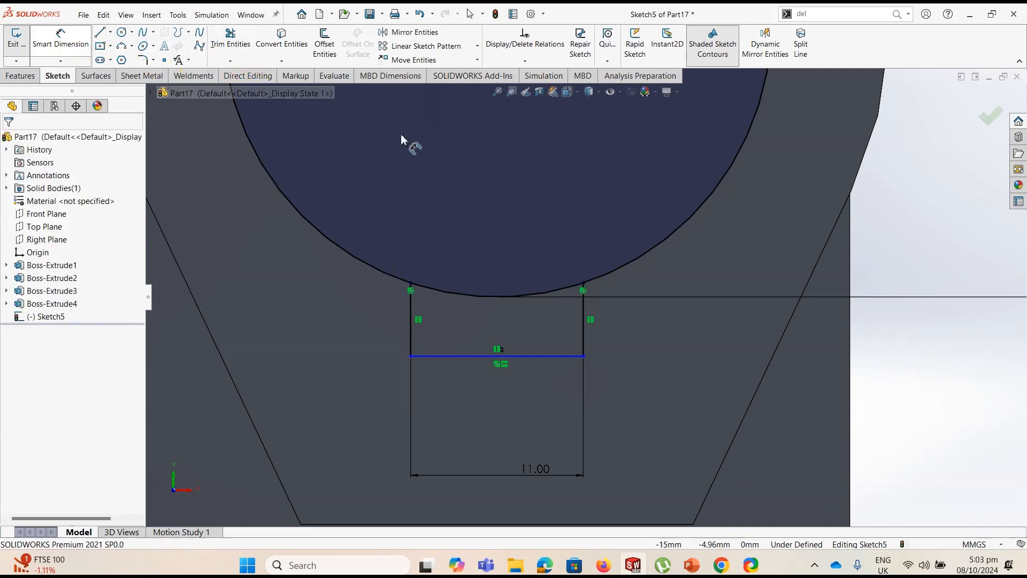
click(586, 319)
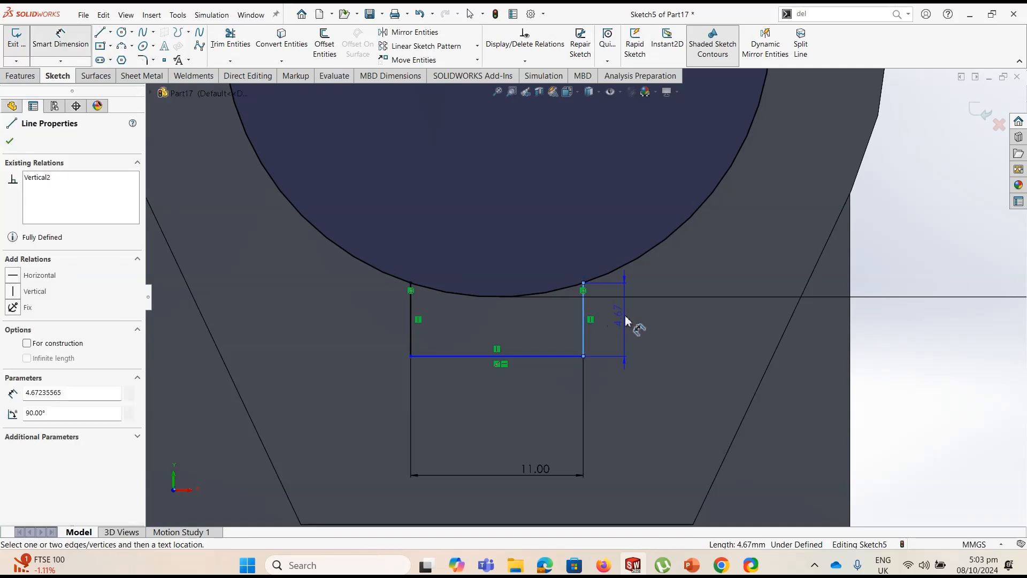
click(625, 319)
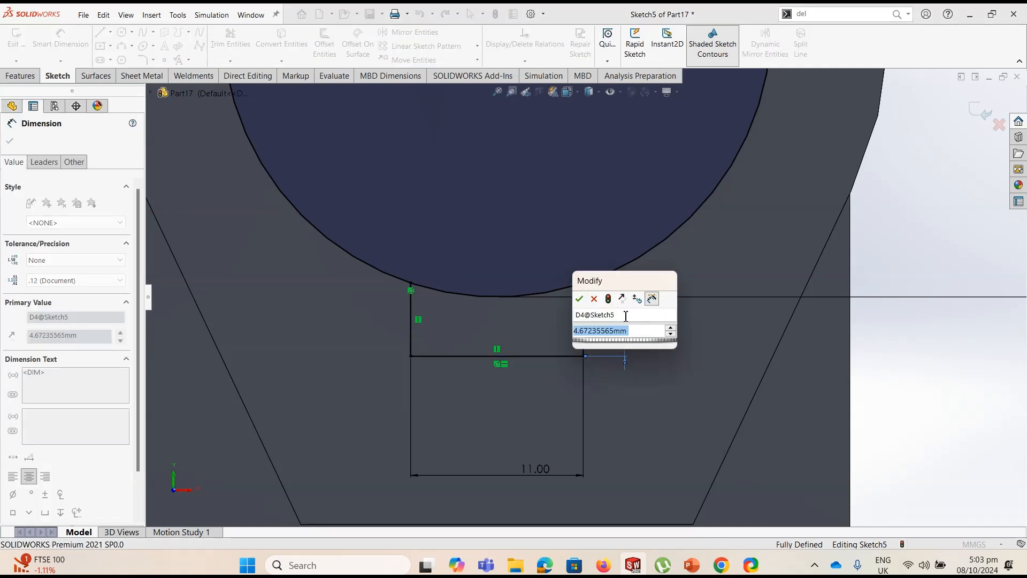
text(6)
key(Return)
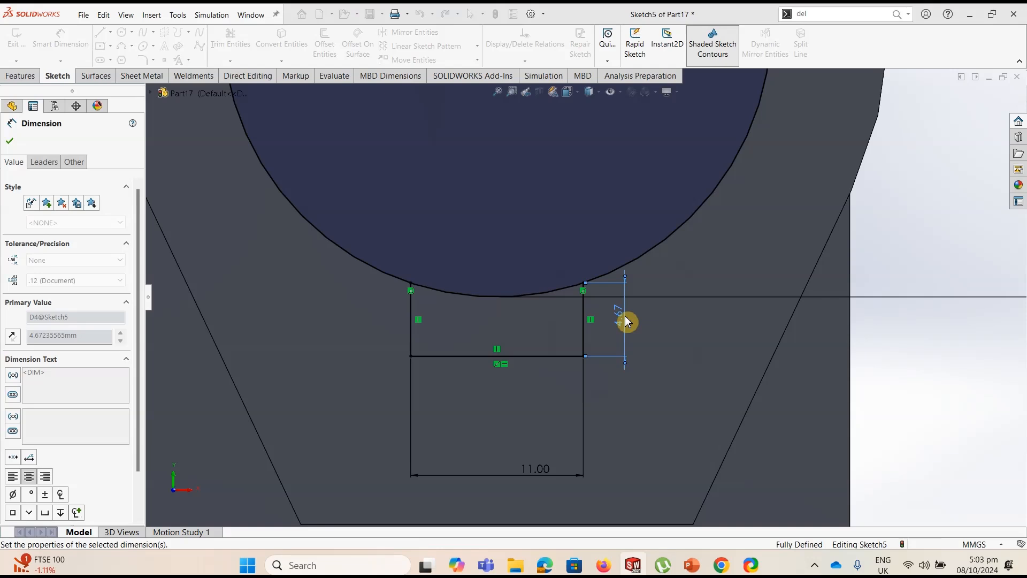
click(230, 52)
drag(459, 245, 475, 312)
Sketch a circle about 33 mm in diameter at the center of the lower cylindrical boss
scroll(477, 318, up, 5)
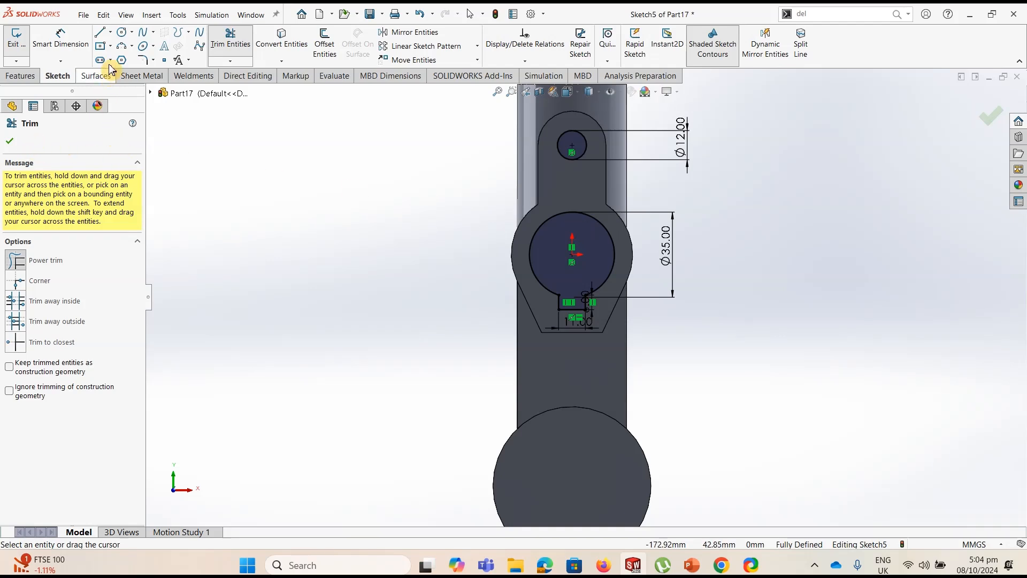
click(122, 32)
scroll(585, 297, up, 3)
scroll(603, 425, down, 2)
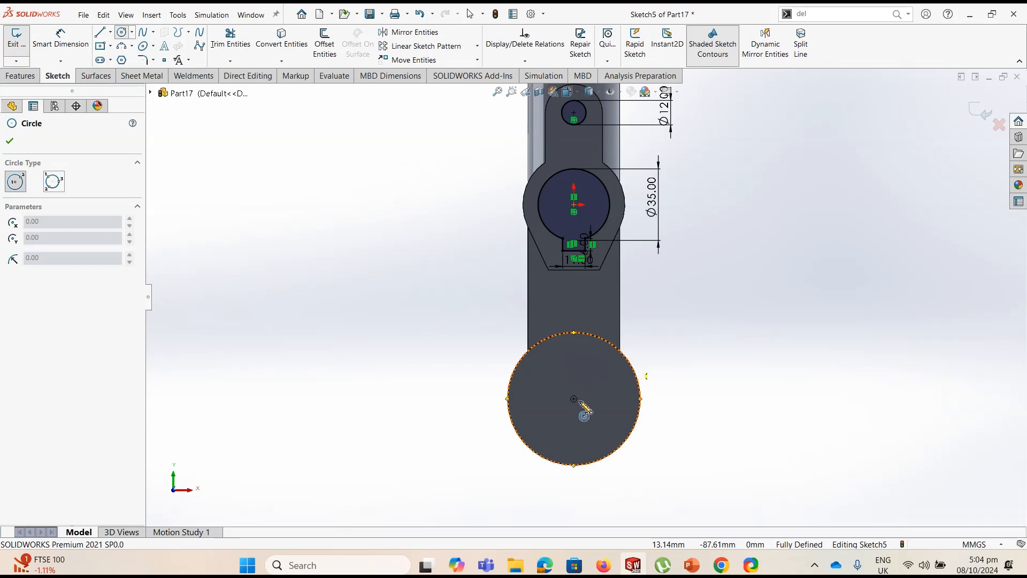
click(574, 398)
click(593, 369)
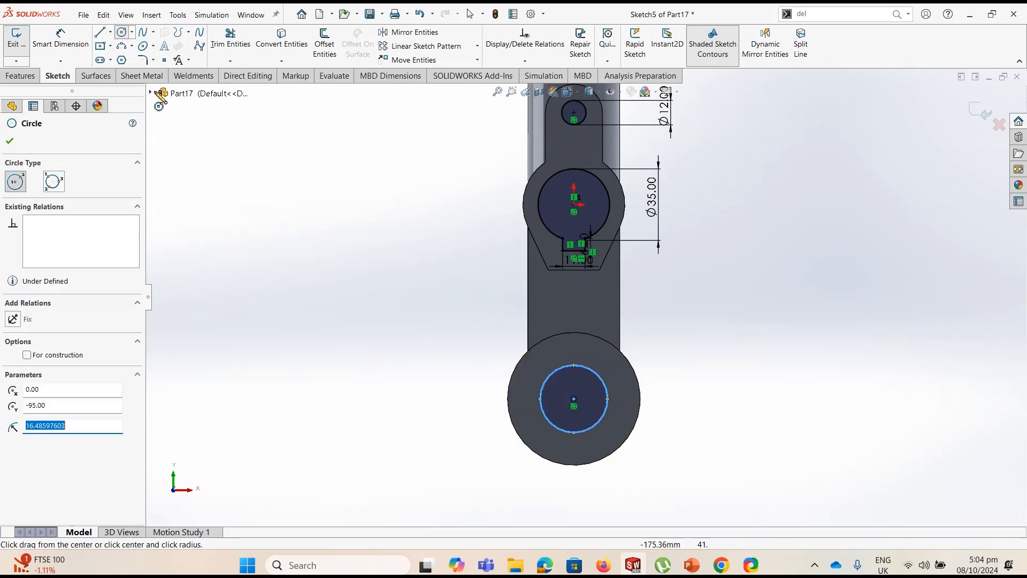
Dimension the lower boss circle's diameter as 45 mm
click(61, 41)
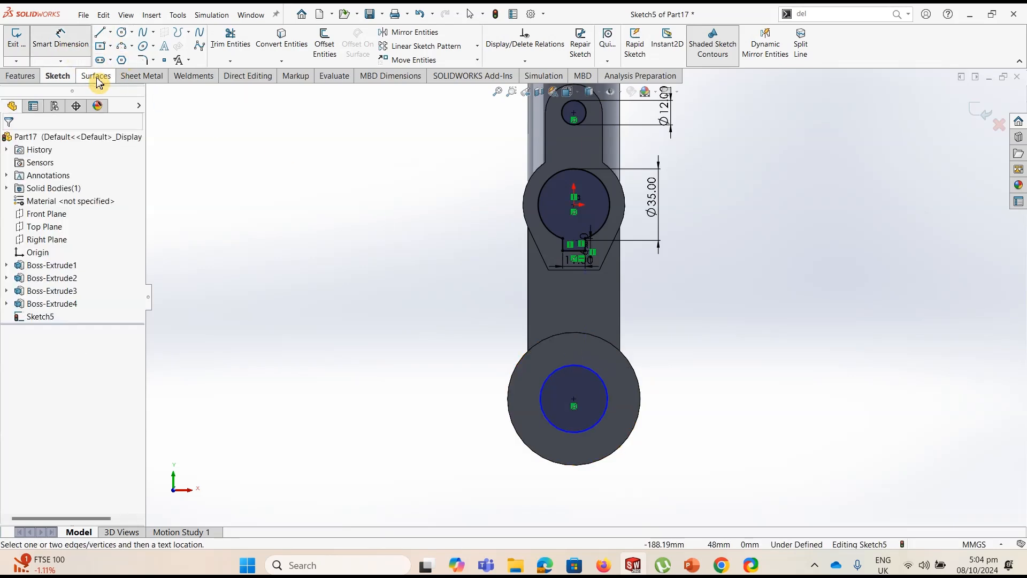
click(606, 389)
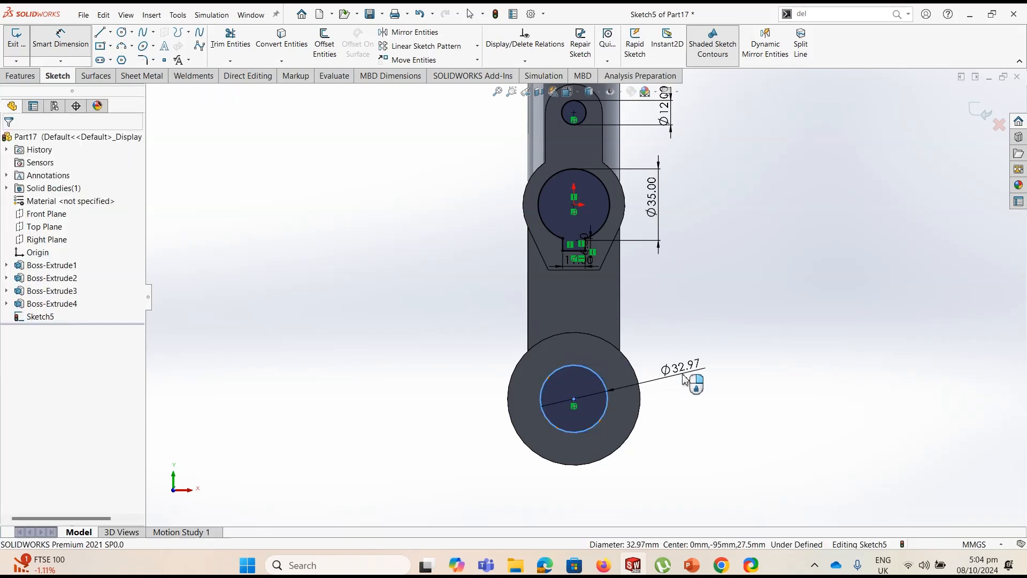
click(683, 379)
key(Return)
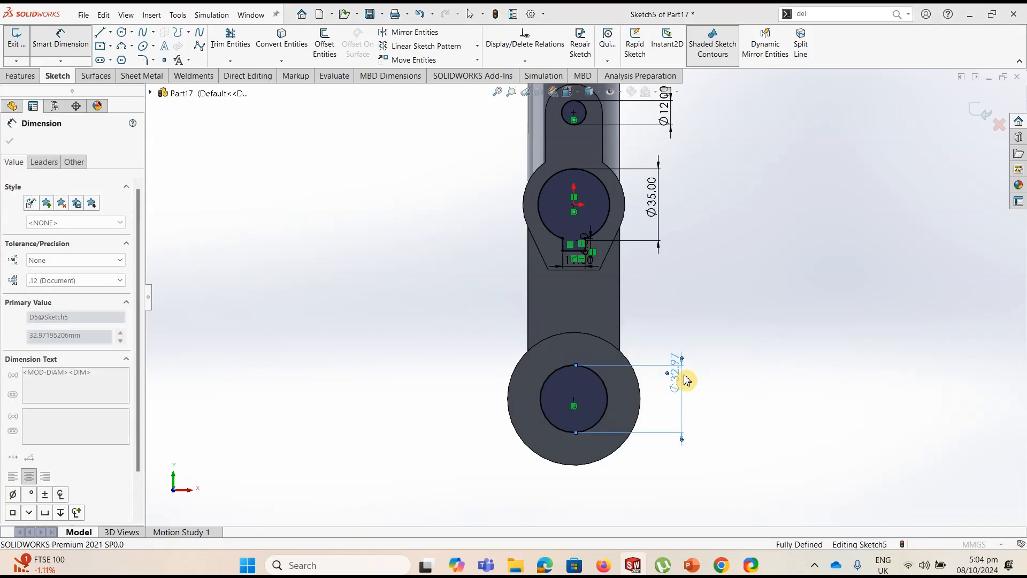
Cut the two holes and the keyed bore through the part with an Extruded Cut set to Through All - Both
click(20, 75)
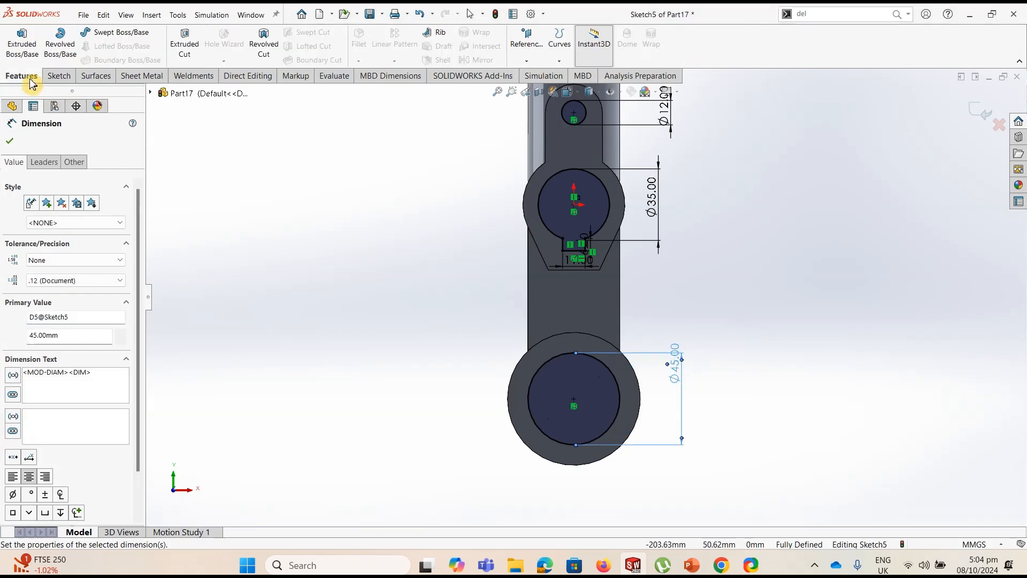
click(188, 47)
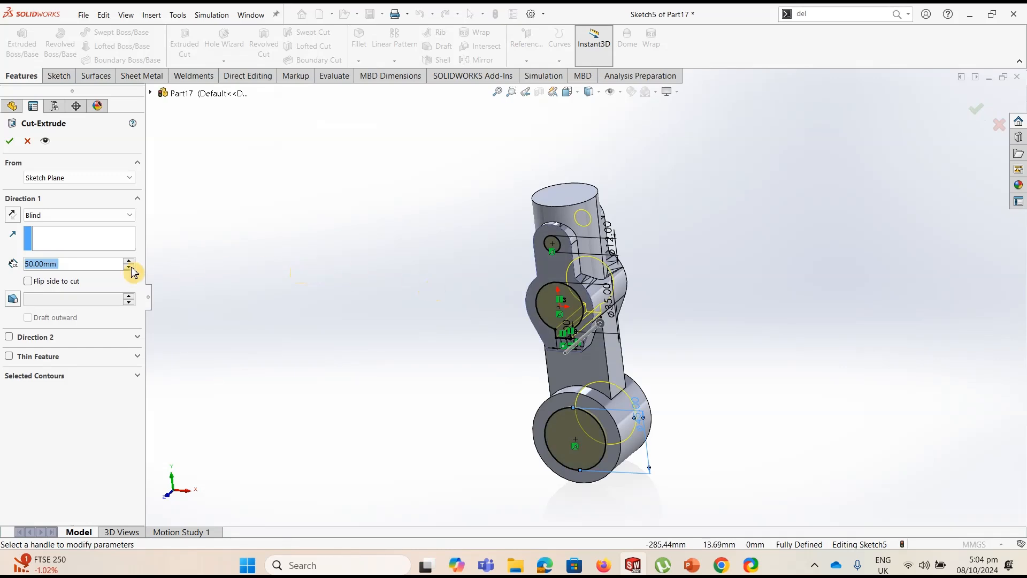
click(46, 215)
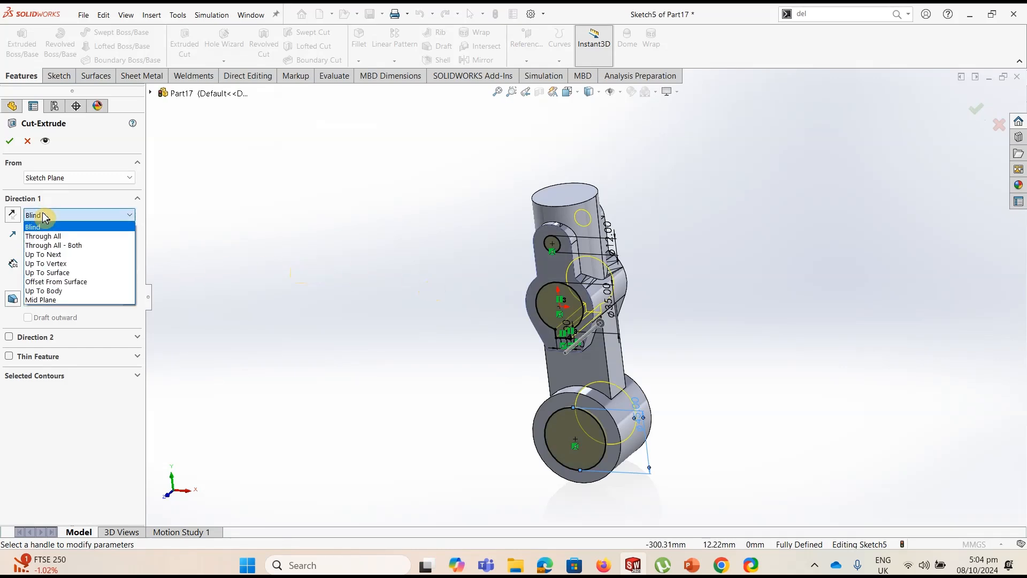
click(49, 245)
click(10, 142)
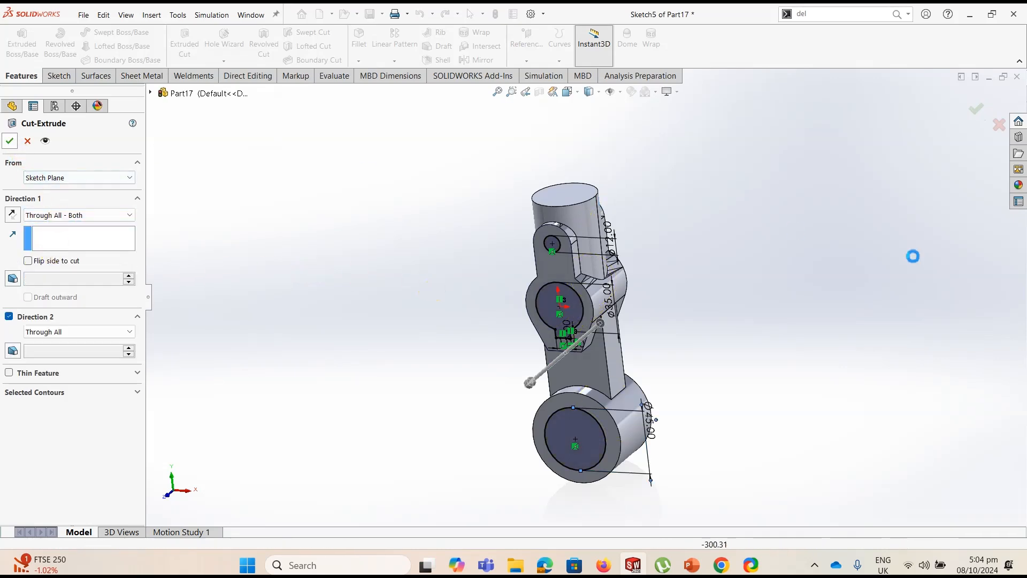
mouse_move(720, 318)
middle_down()
mouse_move(752, 294)
mouse_move(701, 316)
middle_up()
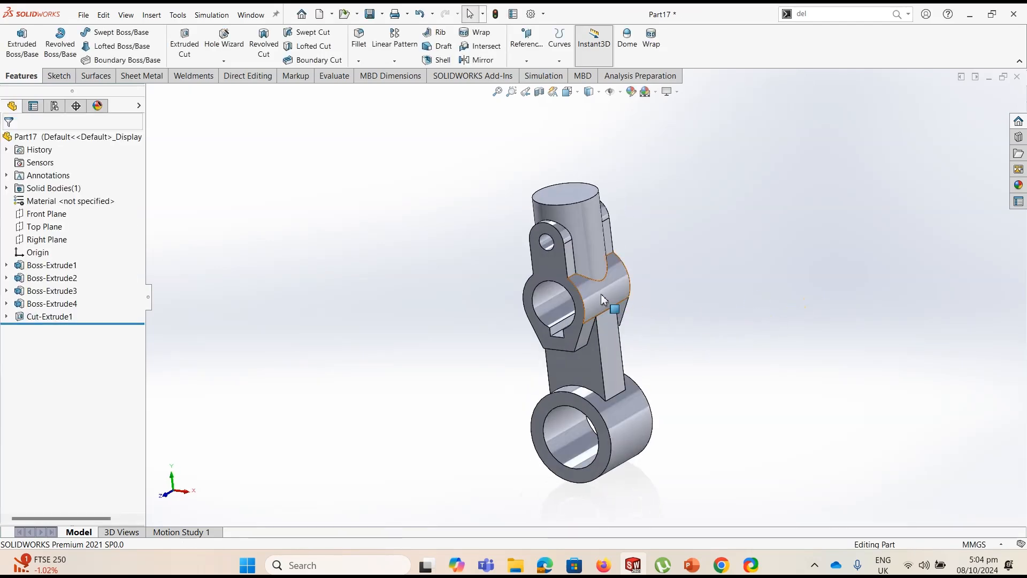
Start a sketch on the Right Plane and draw a circle about 40 mm in diameter centered at the origin
click(49, 241)
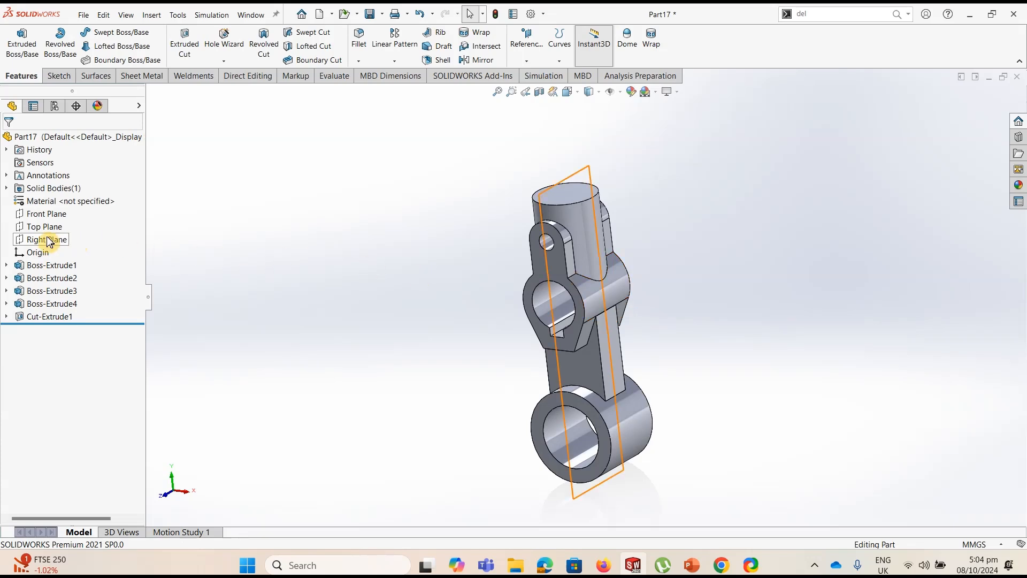
click(49, 240)
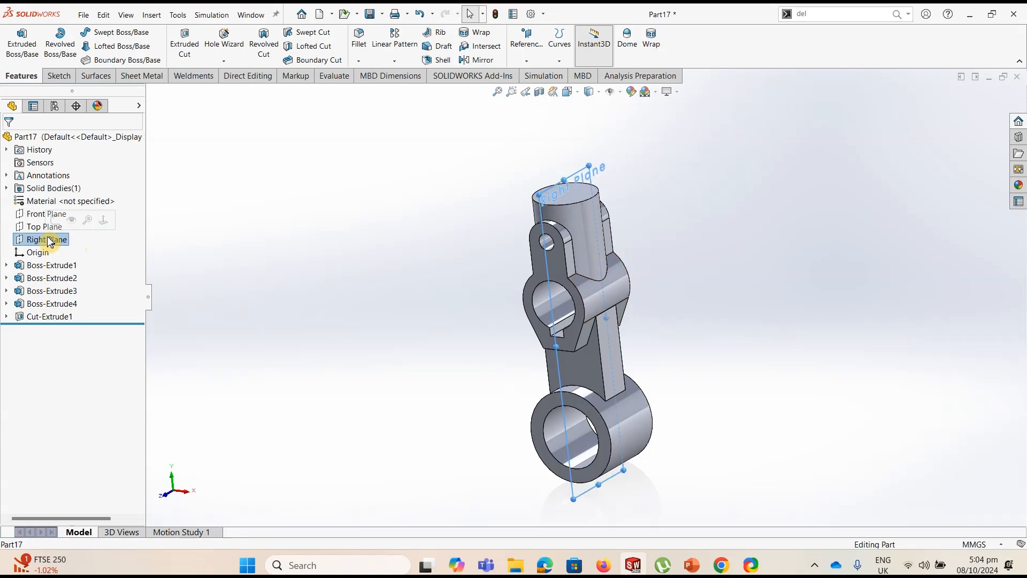
click(67, 80)
click(17, 40)
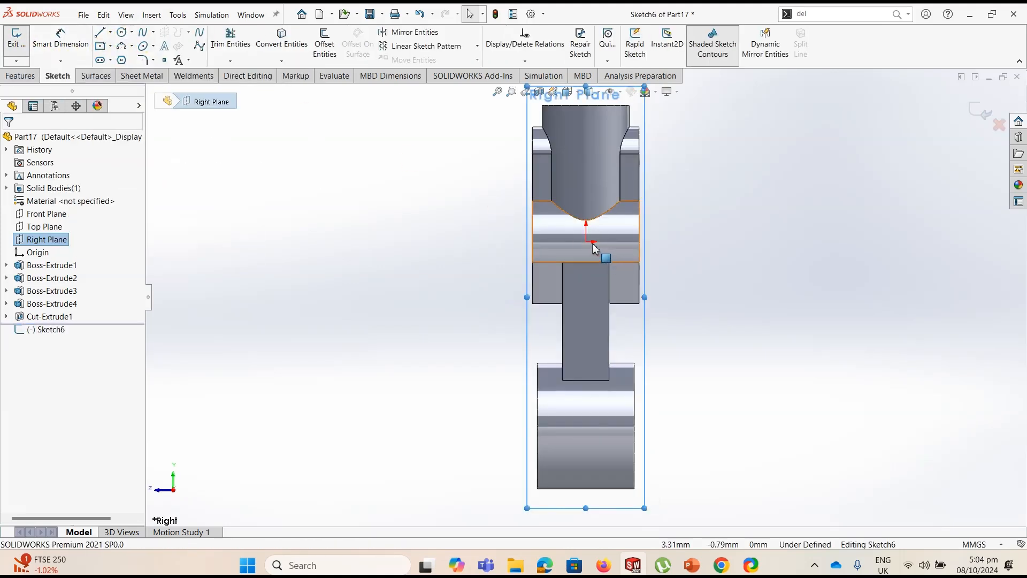
click(123, 36)
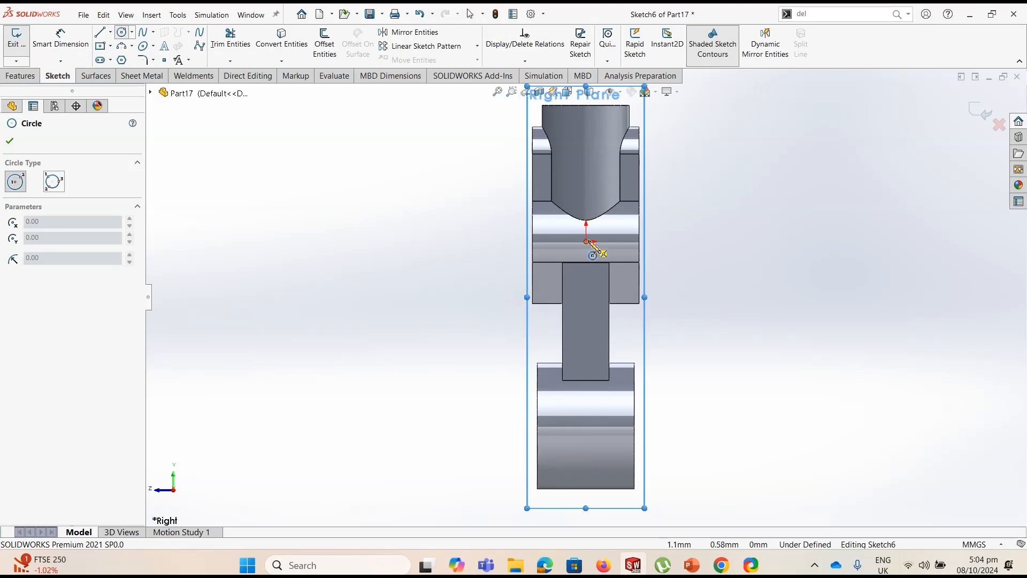
click(588, 241)
click(613, 214)
Dimension the Right Plane circle's diameter as 28 mm
click(61, 40)
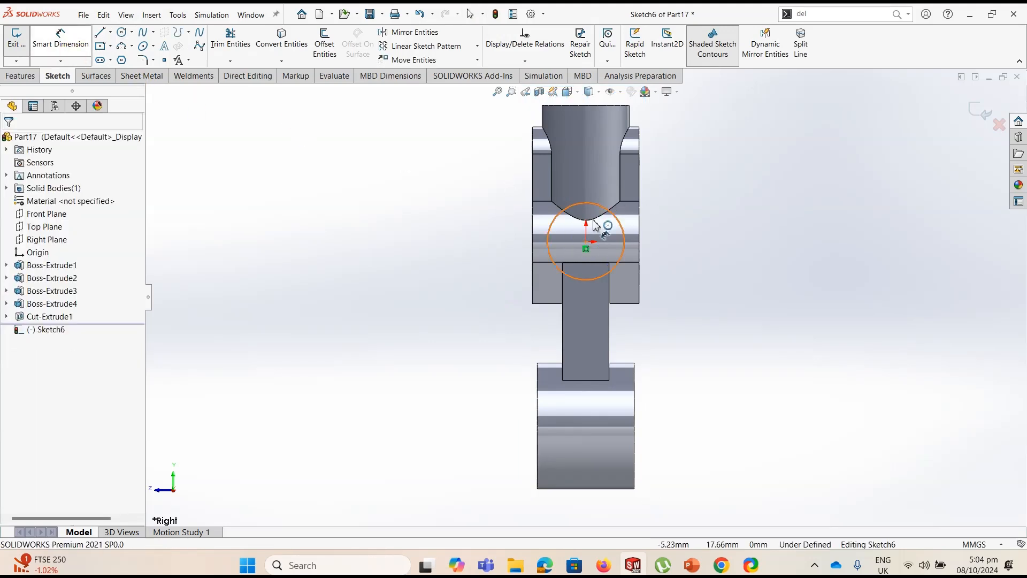
click(624, 242)
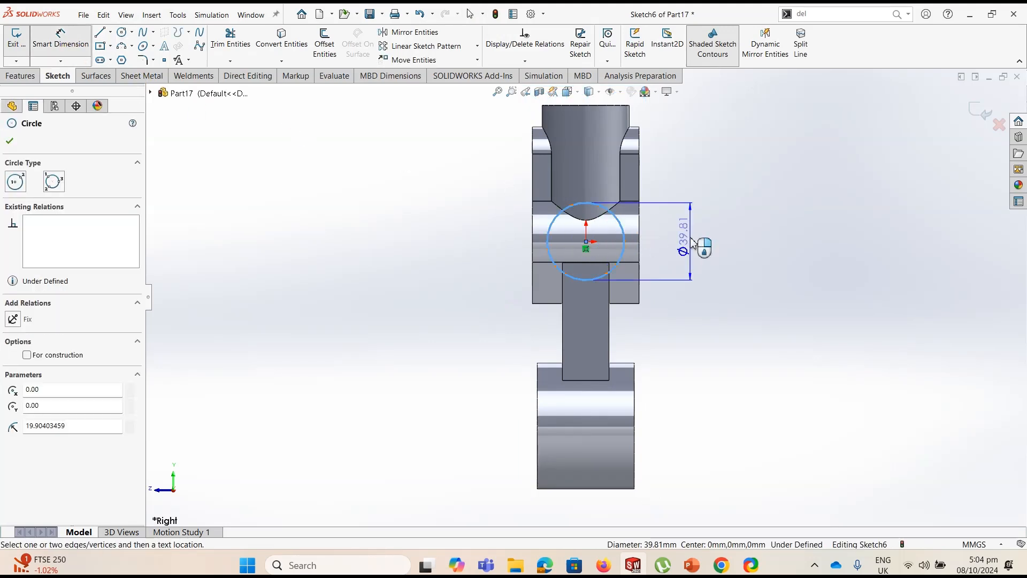
click(695, 244)
text(28)
key(Return)
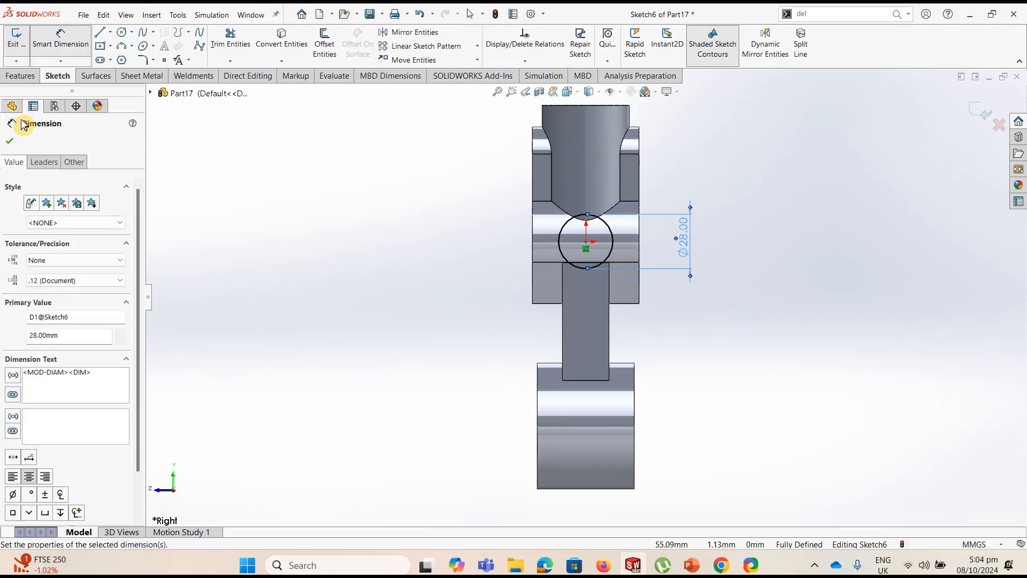
Extrude the 28 mm circle 70 mm as a boss using the Mid Plane end condition
click(22, 78)
click(37, 59)
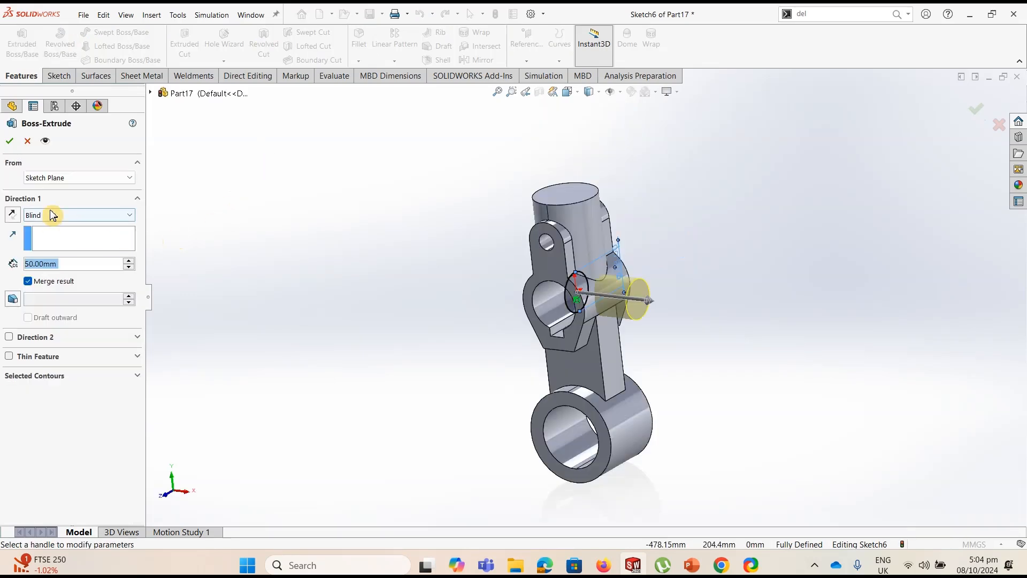
click(48, 214)
click(48, 292)
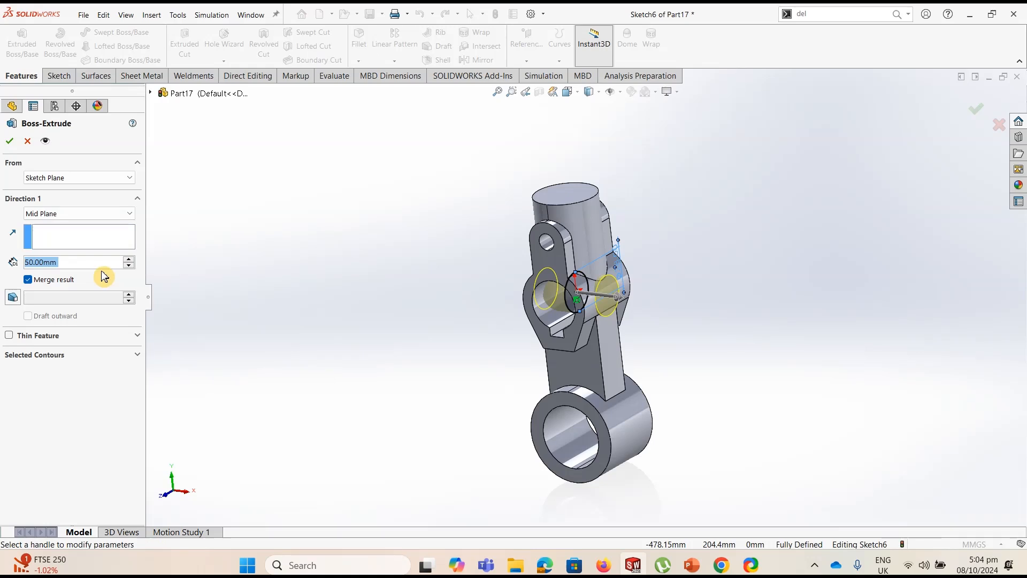
text(70)
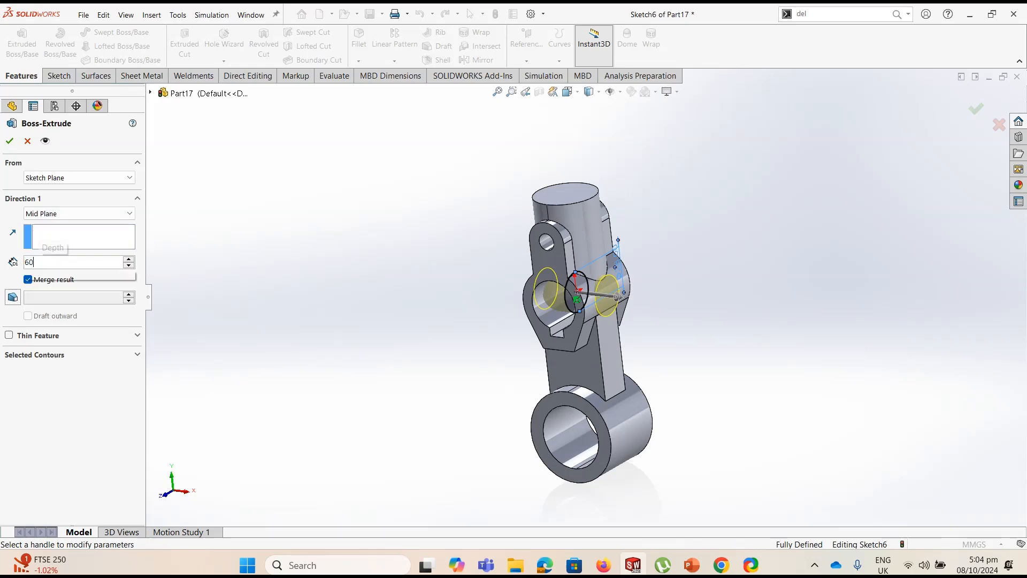
key(Return)
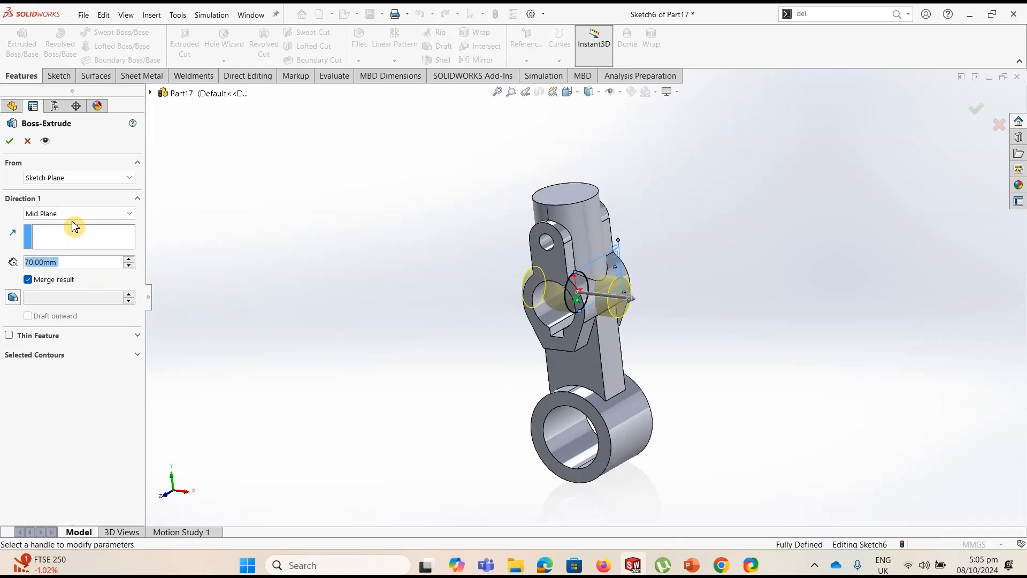
click(12, 138)
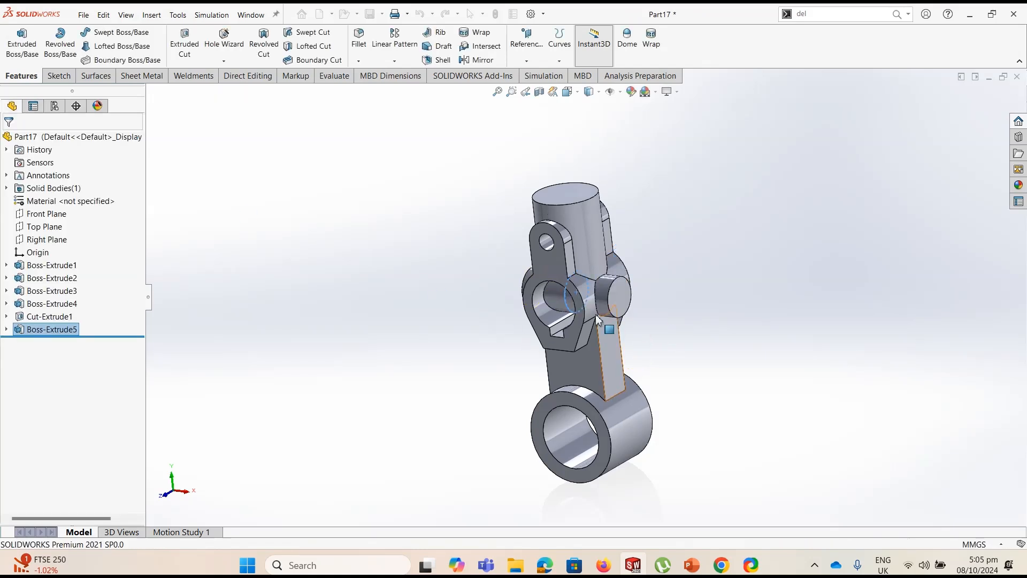
Start a sketch on the upper boss's front face and convert the bore and three keyway edges into sketch entities
click(680, 301)
middle_drag(680, 302, 716, 255)
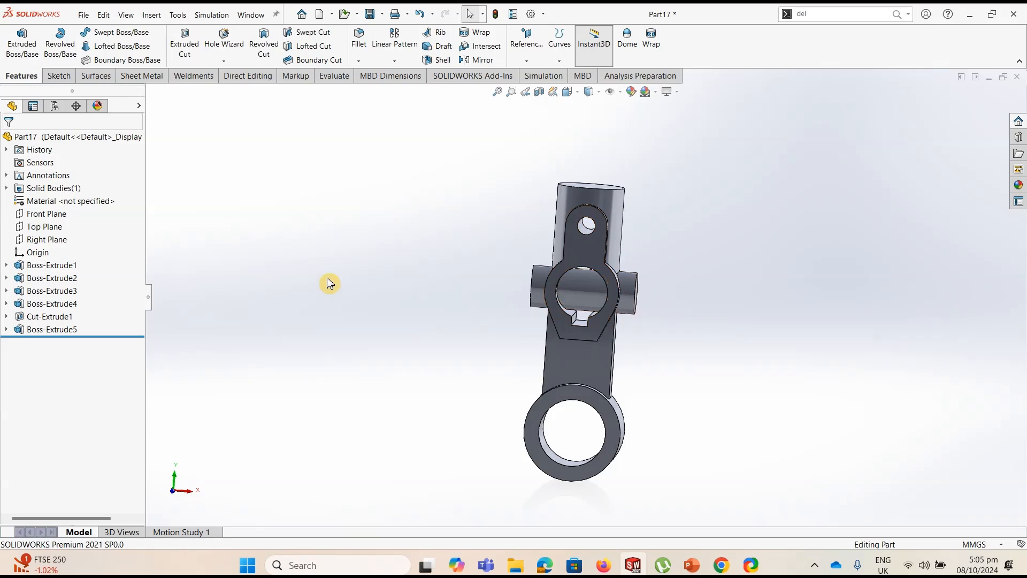
click(587, 262)
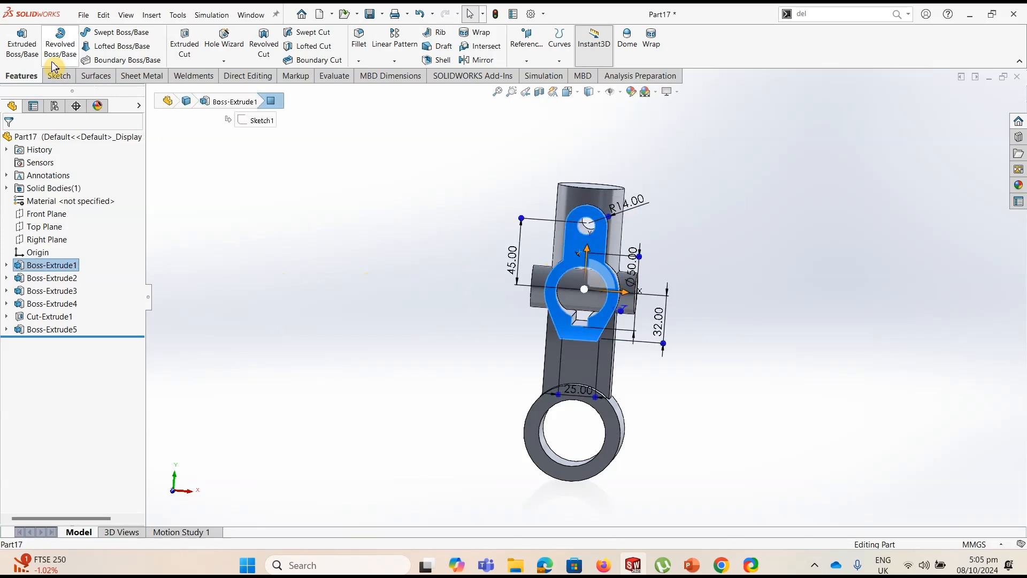
click(56, 80)
click(16, 40)
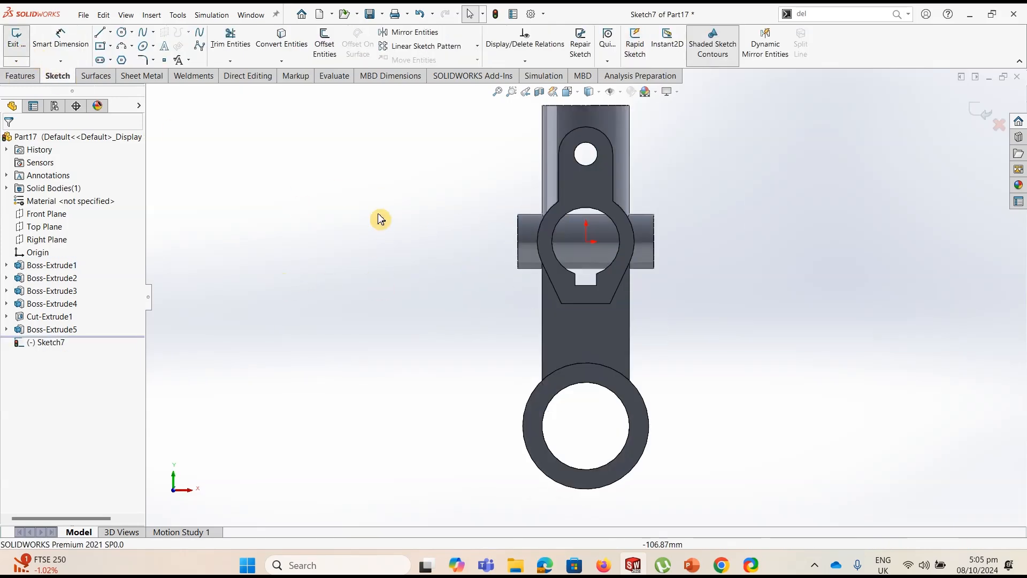
click(282, 38)
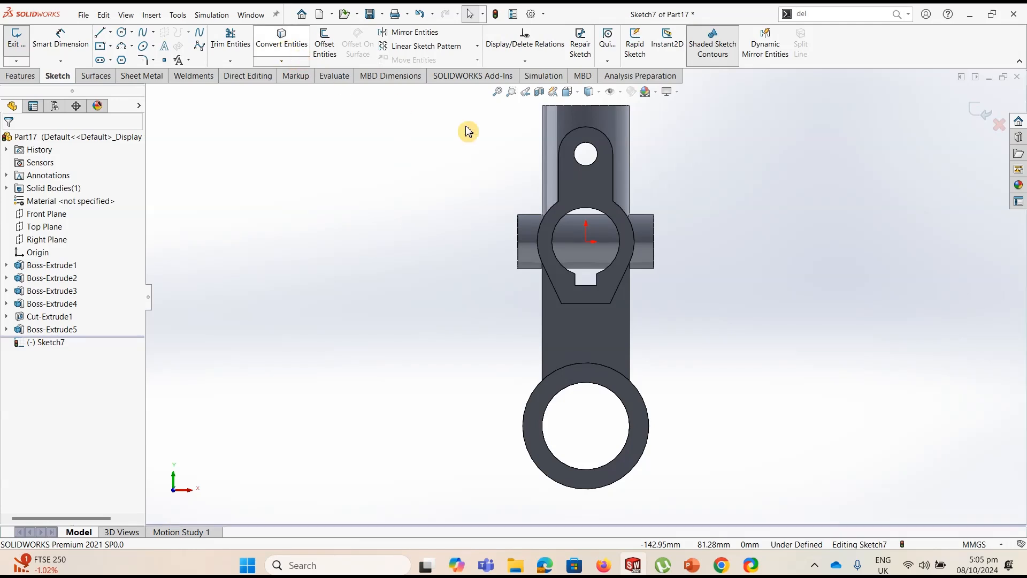
click(577, 212)
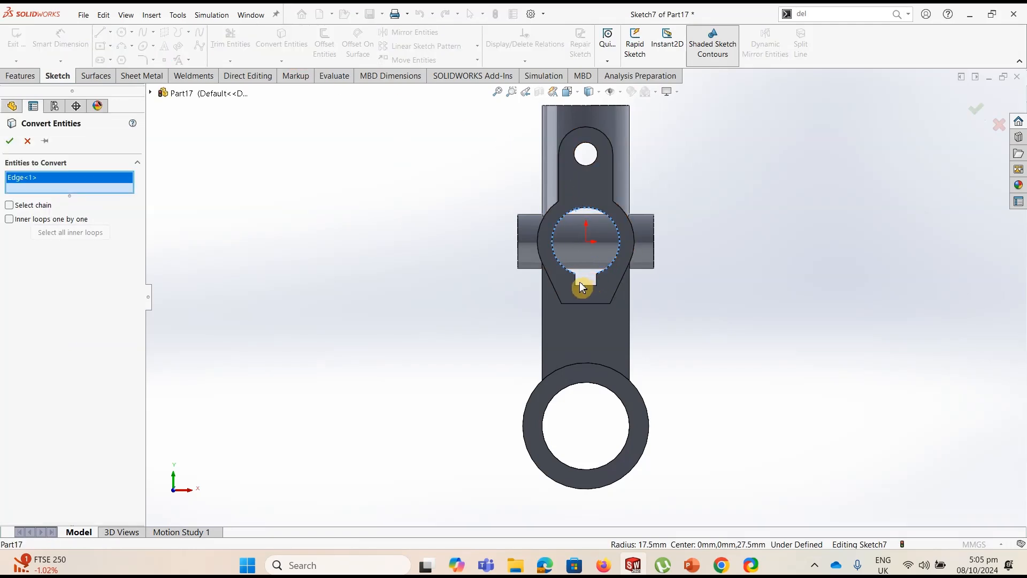
click(577, 283)
click(588, 285)
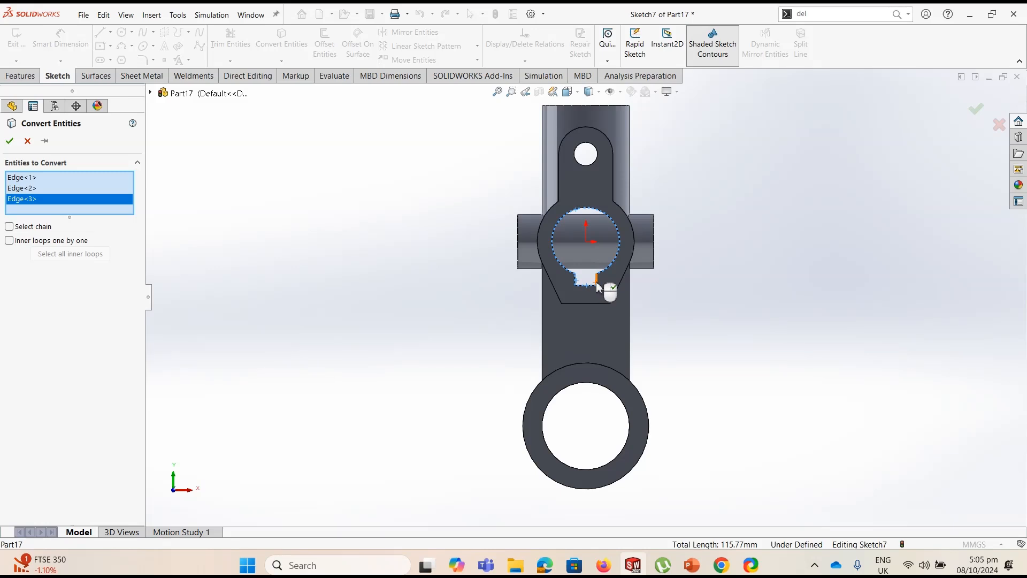
click(599, 286)
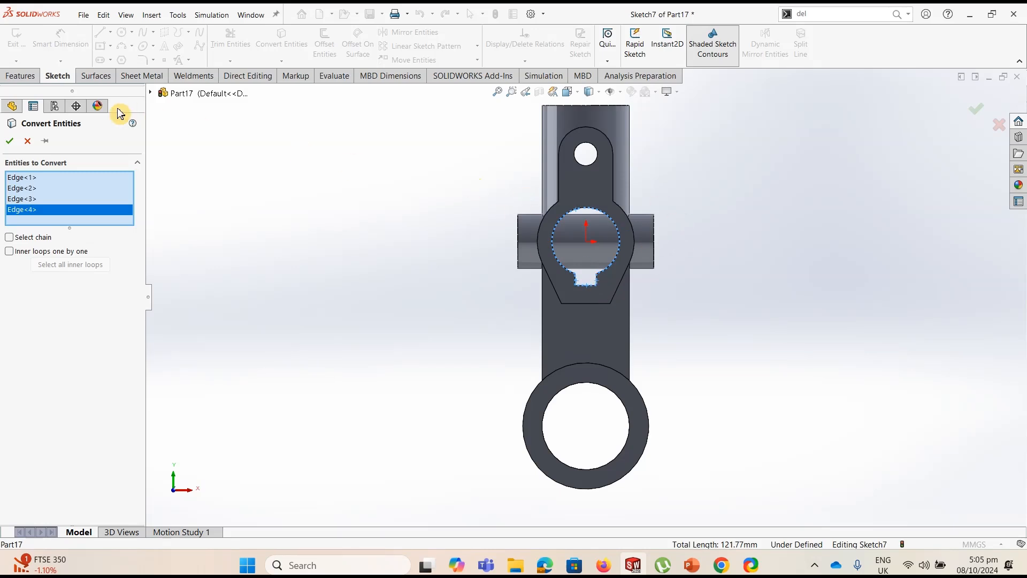
click(17, 143)
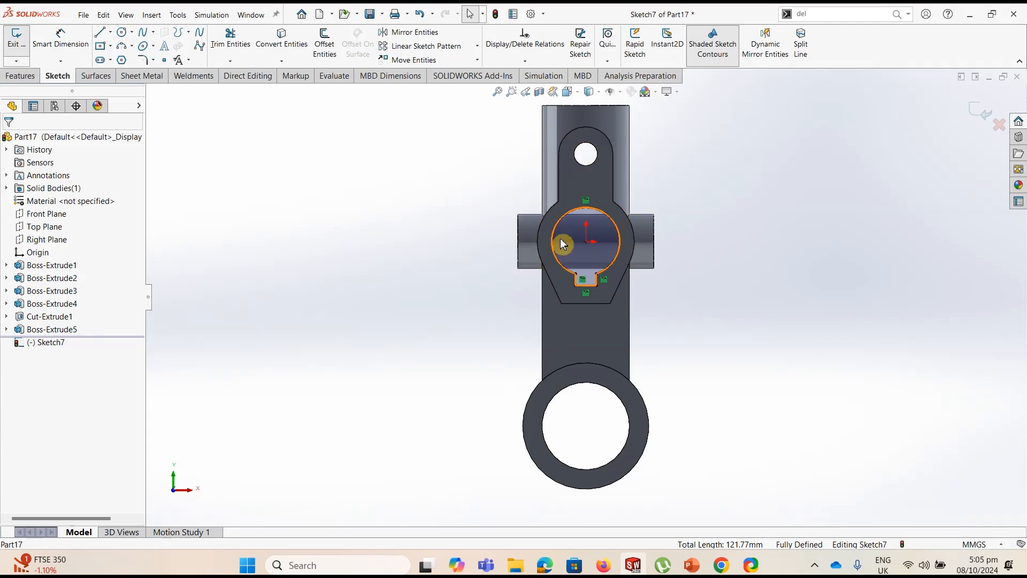
Cut the converted bore and keyway profile through the part with an Extruded Cut set to Through All
click(22, 76)
click(184, 44)
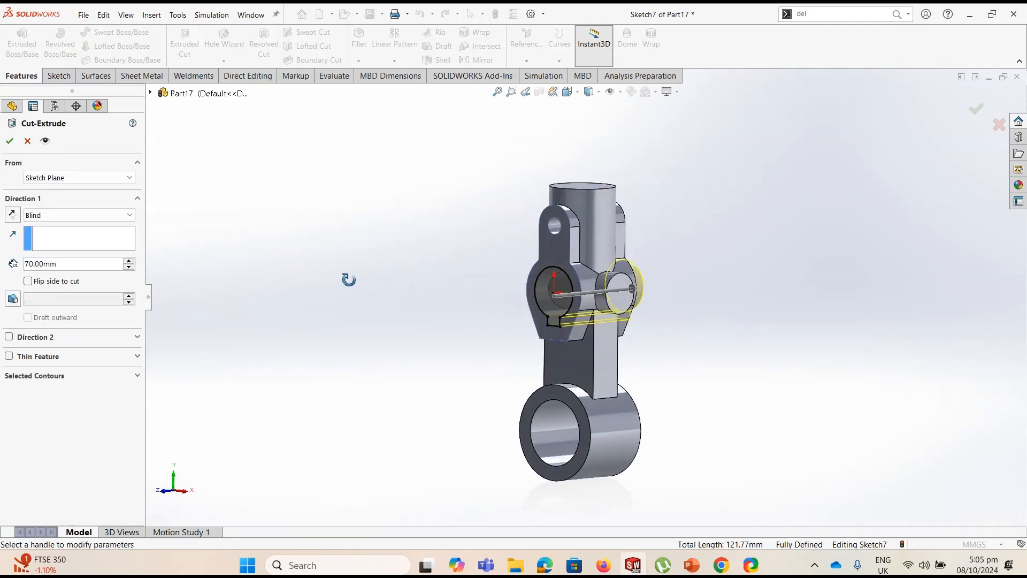
click(68, 216)
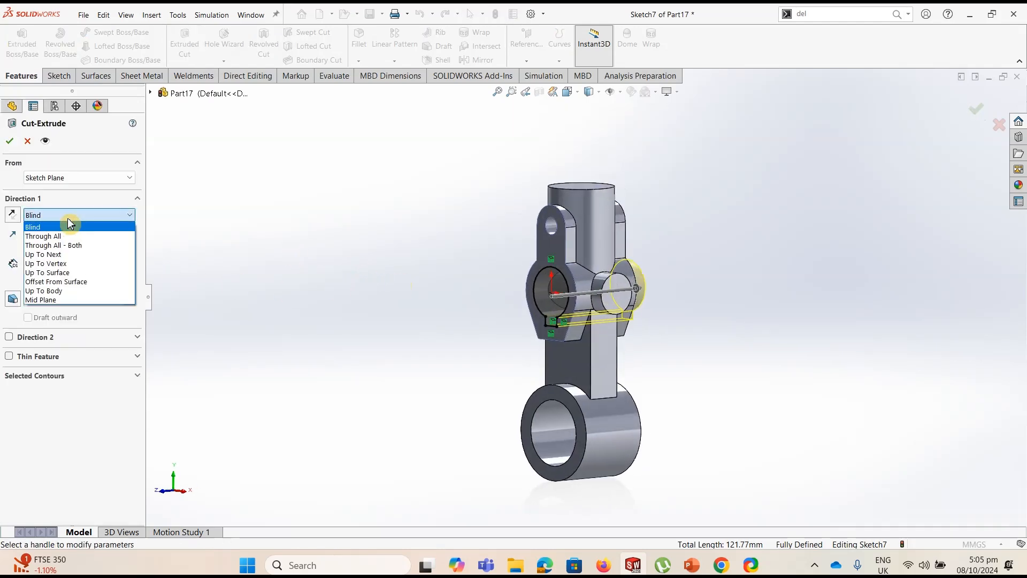
click(45, 236)
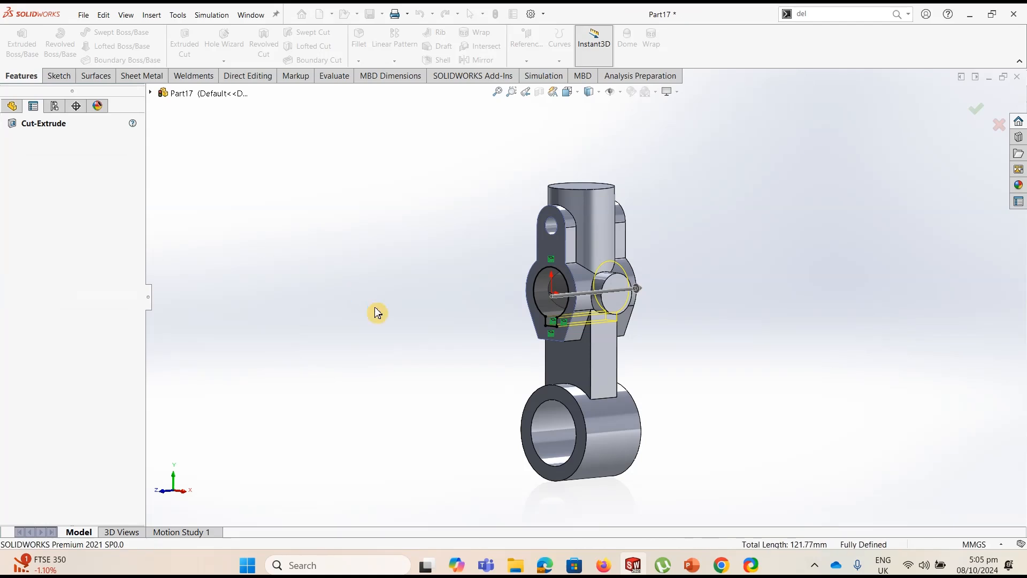
Start a sketch on the vertical cylinder's top face and draw a circle about 21 mm in diameter centered at the origin
middle_drag(409, 320, 422, 362)
click(573, 199)
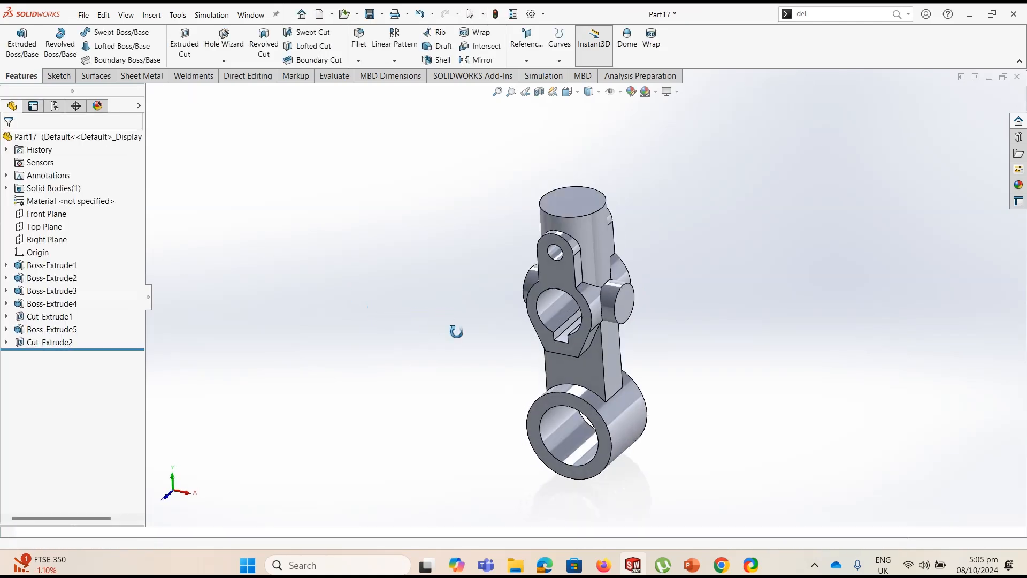
click(59, 75)
click(17, 43)
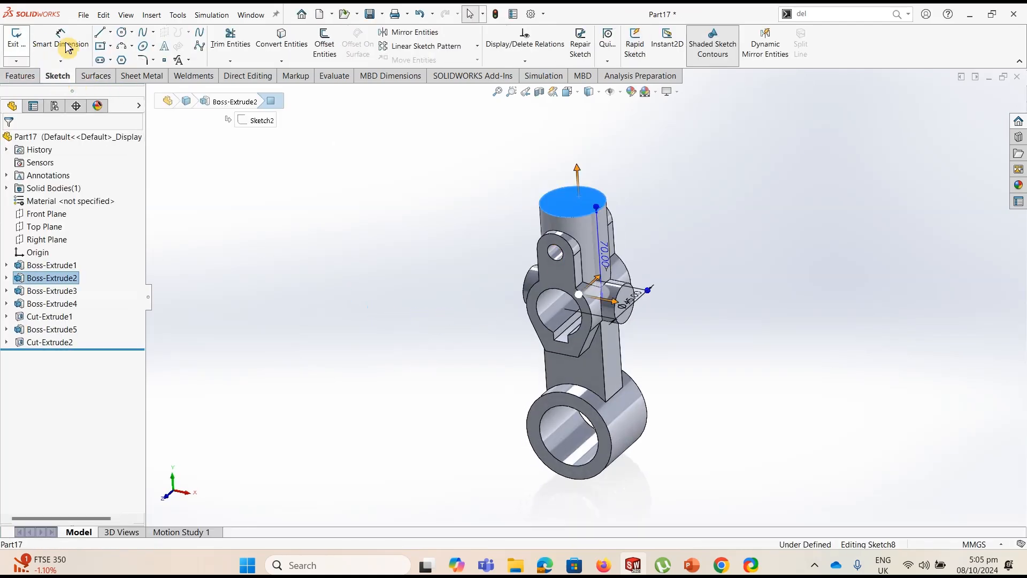
click(122, 32)
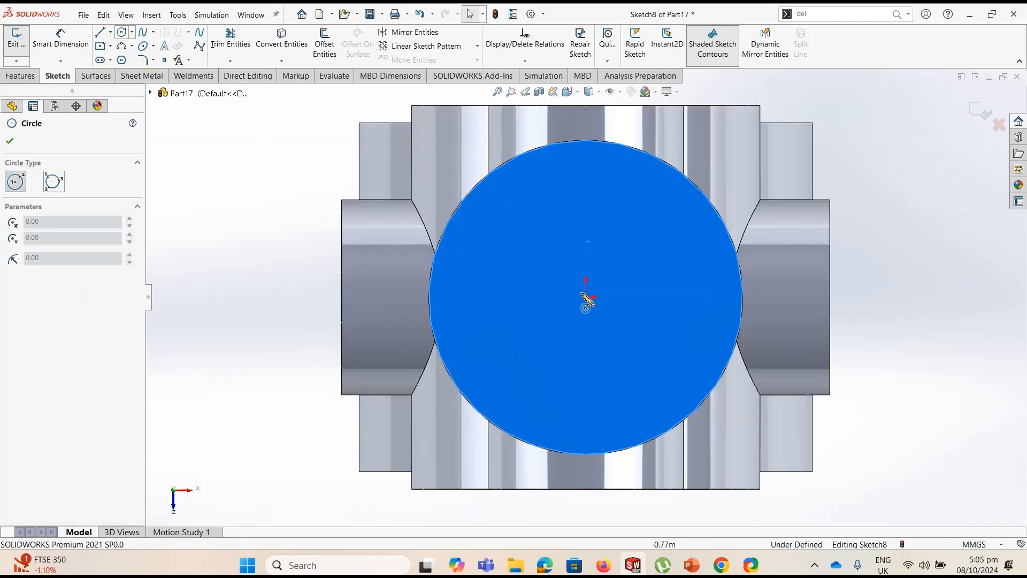
click(587, 296)
click(633, 244)
Dimension the top-face circle's diameter as 23 mm
click(60, 40)
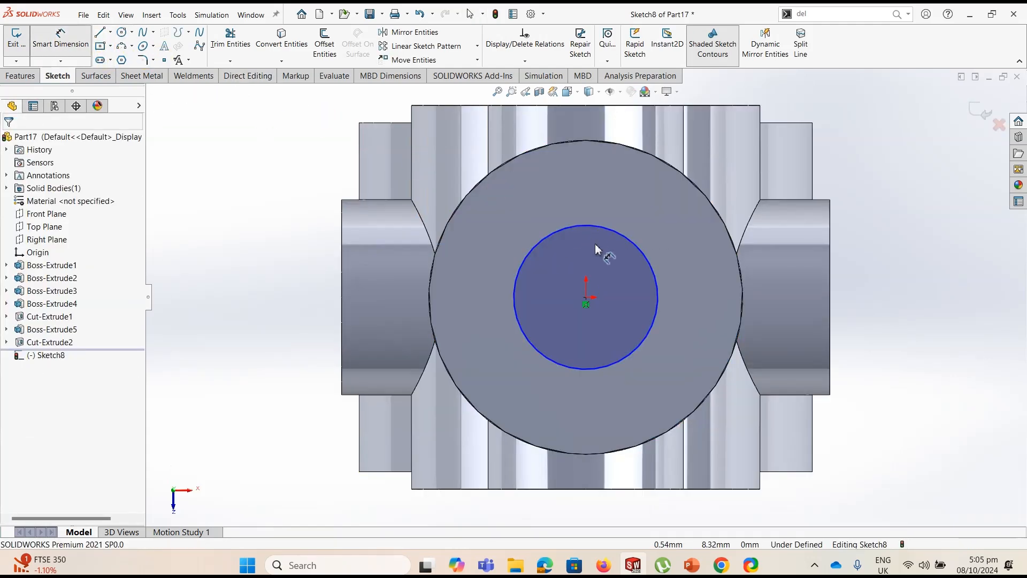
click(638, 246)
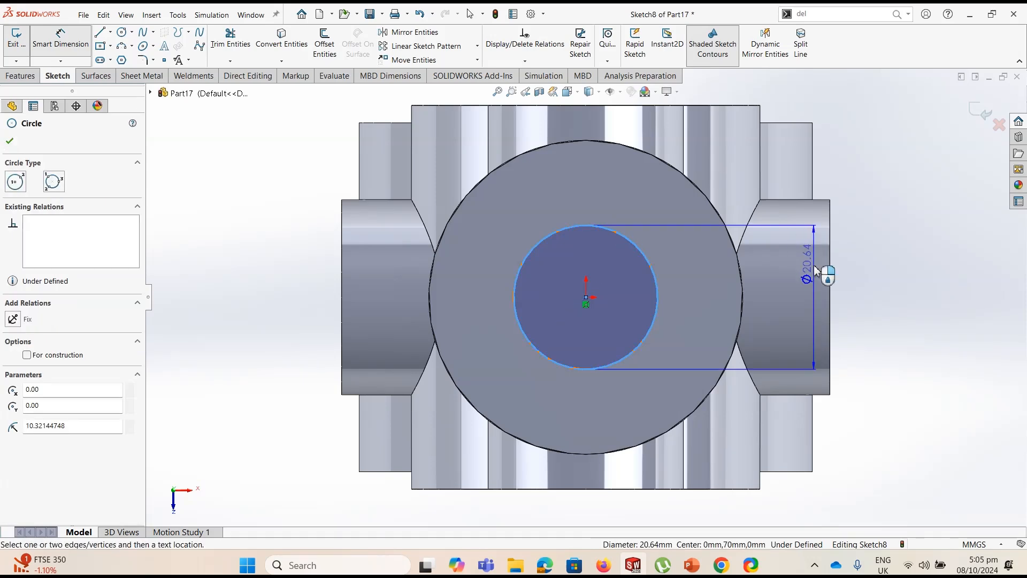
click(812, 273)
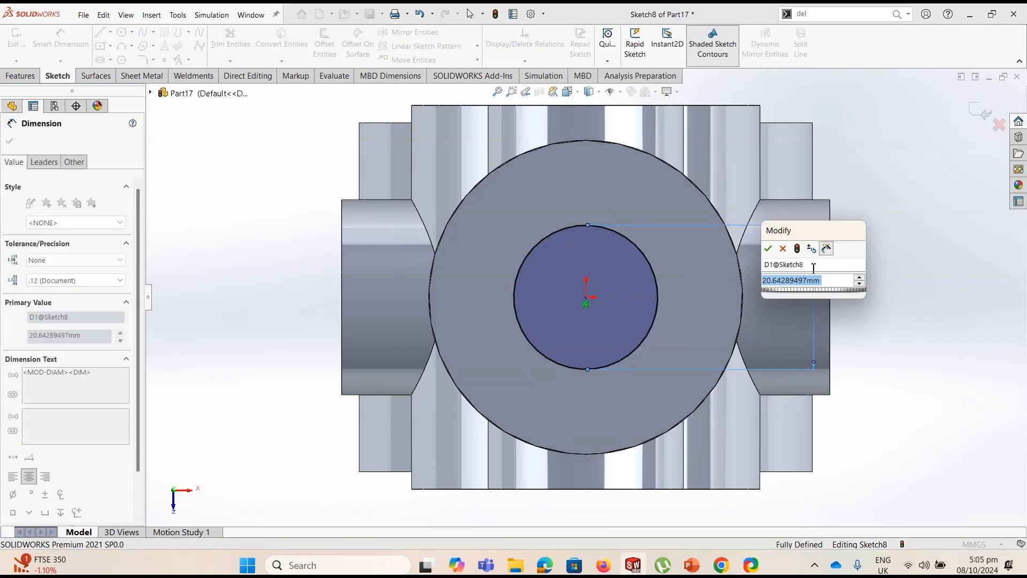
key(Return)
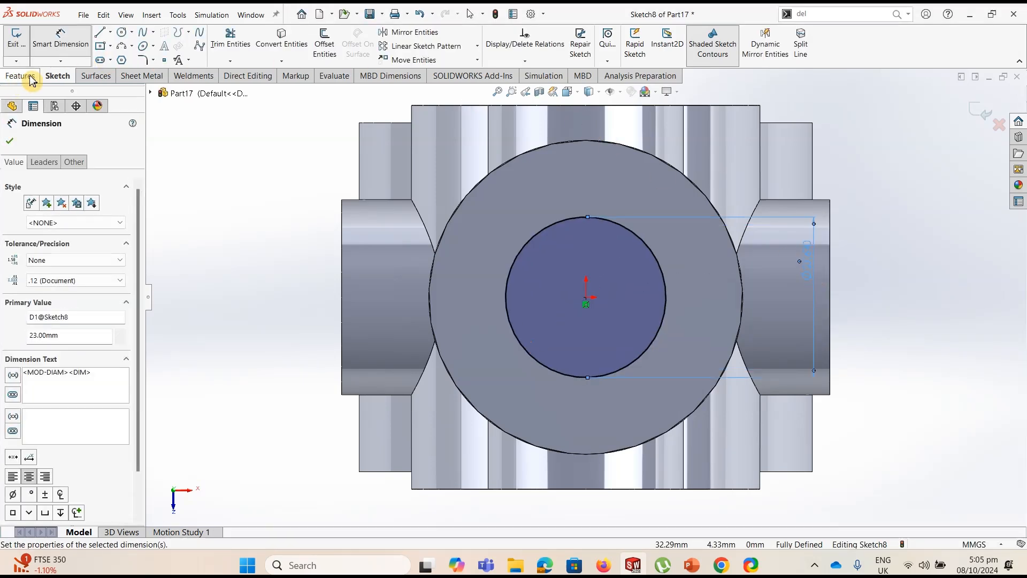
Start an Extruded Boss from the 23 mm circle and reverse its direction down into the cylinder
click(20, 75)
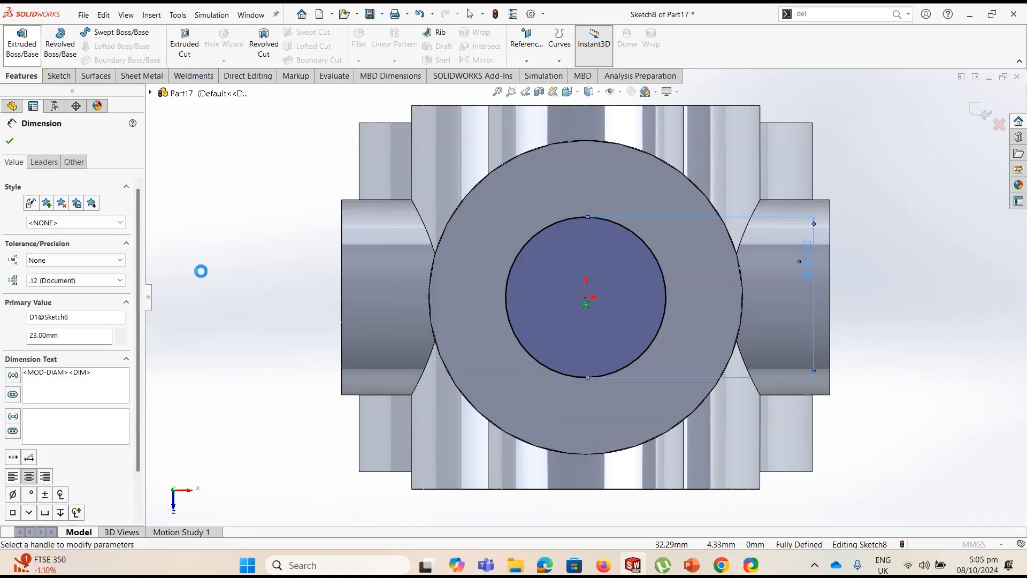
click(83, 216)
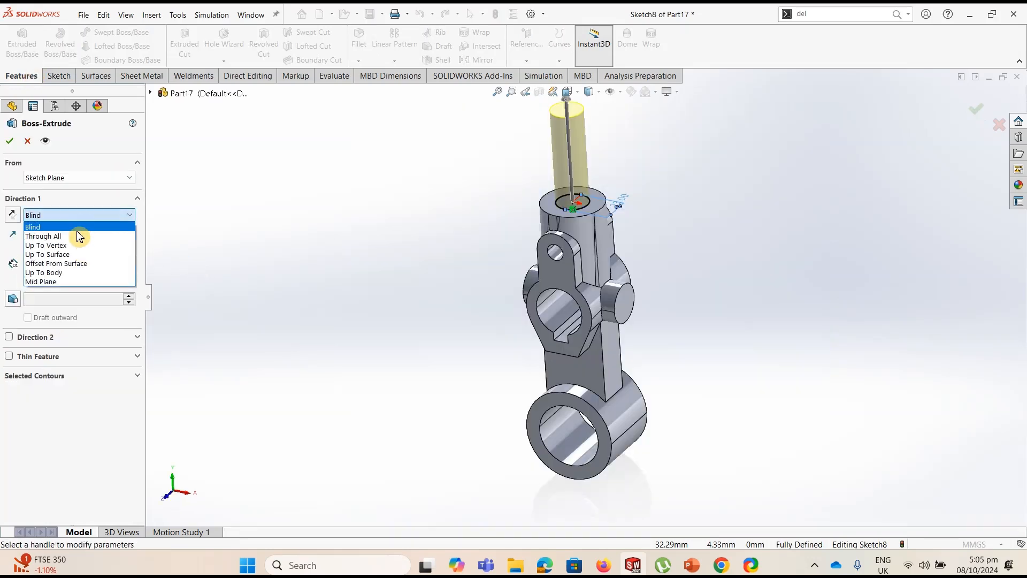
click(213, 231)
click(13, 214)
click(65, 217)
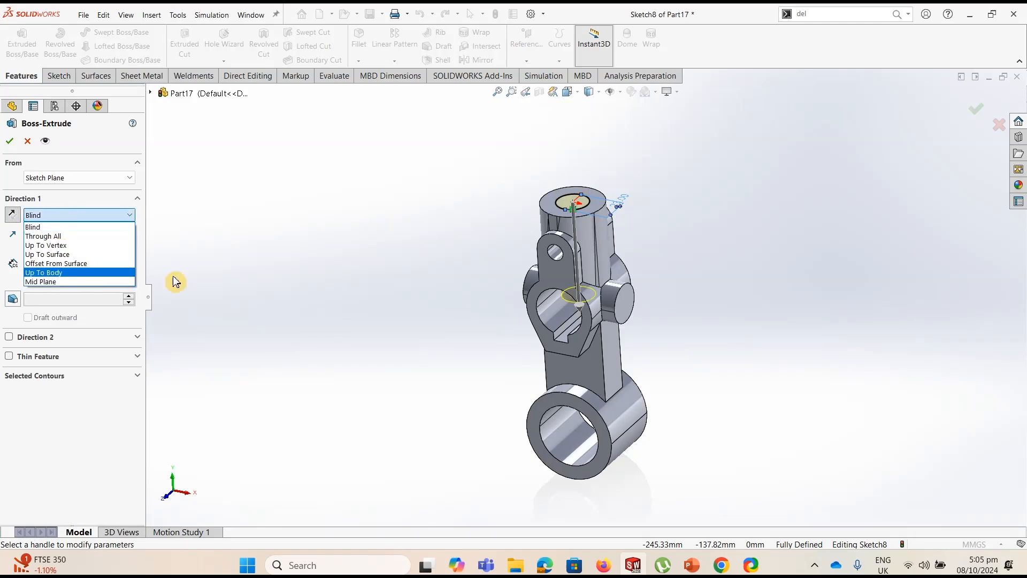
click(236, 279)
middle_drag(403, 291, 441, 193)
click(12, 214)
click(12, 214)
Set the boss extrude to Up To Surface, ending at the keyed bore's inner face, and accept it
click(43, 215)
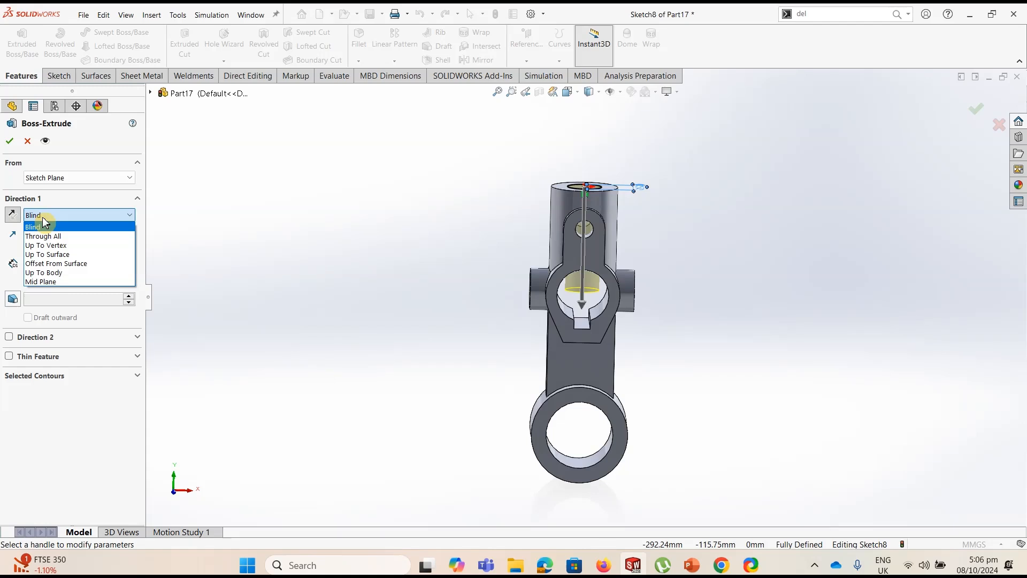
click(48, 254)
scroll(620, 321, down, 5)
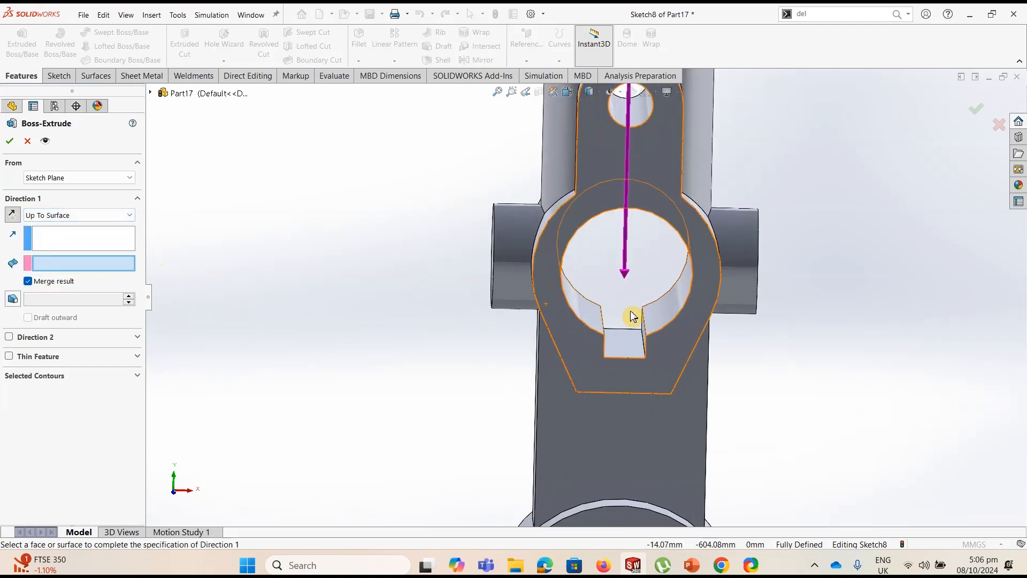
middle_drag(634, 244, 675, 179)
click(675, 178)
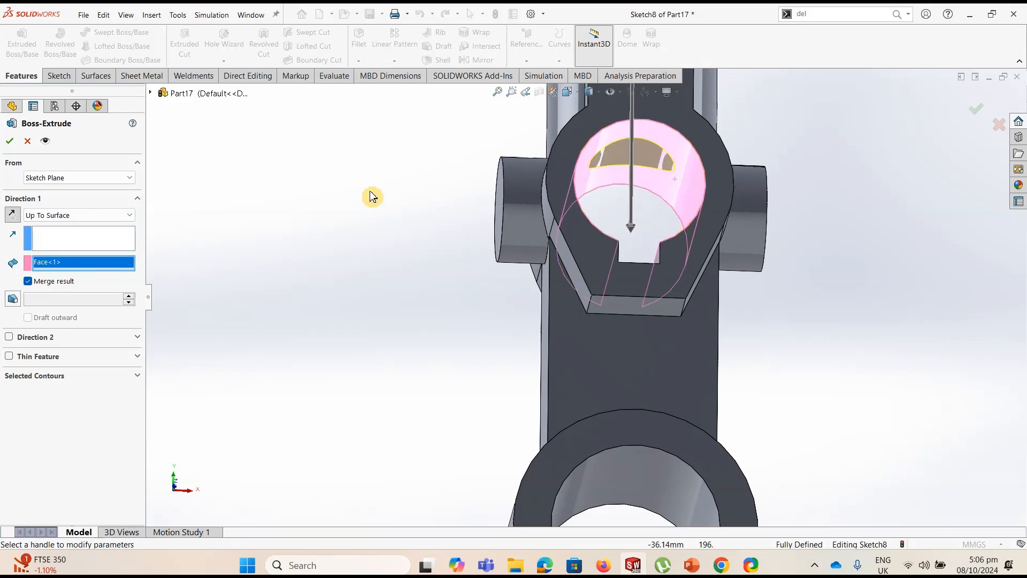
click(9, 142)
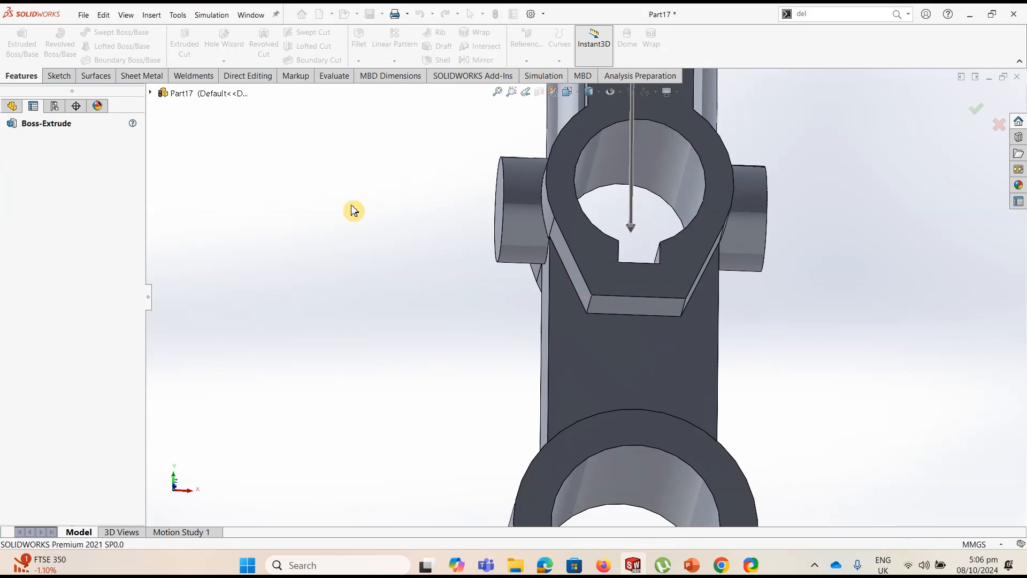
Delete the Boss-Extrude6 feature while keeping its circle sketch
middle_drag(357, 207, 415, 264)
scroll(364, 297, up, 5)
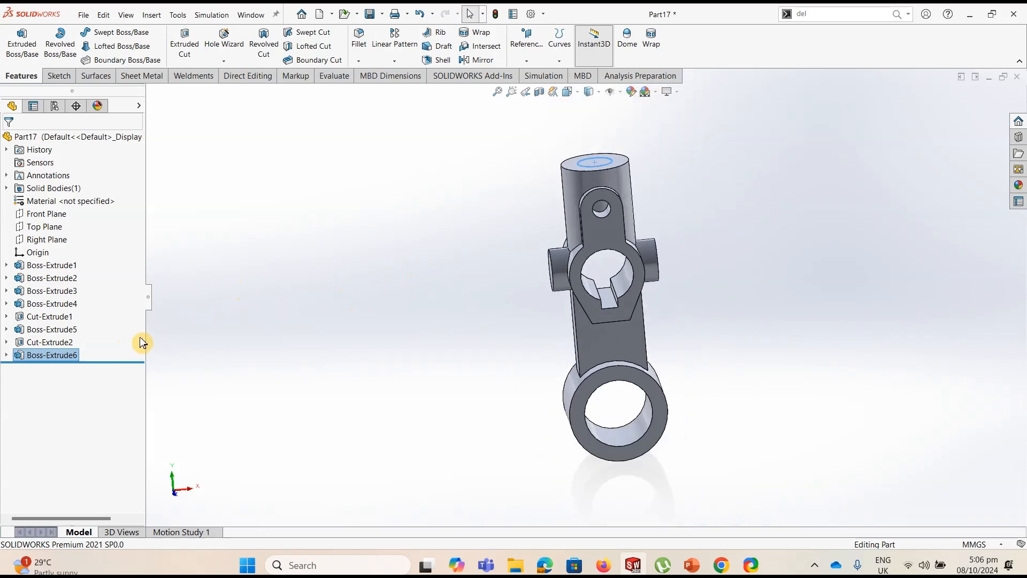
right_click(51, 357)
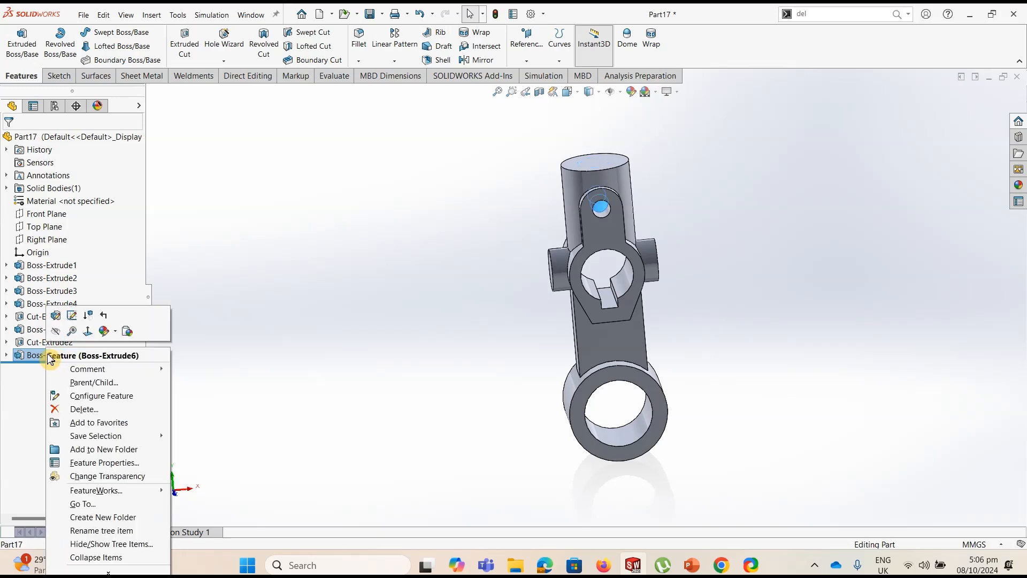
click(79, 409)
click(591, 144)
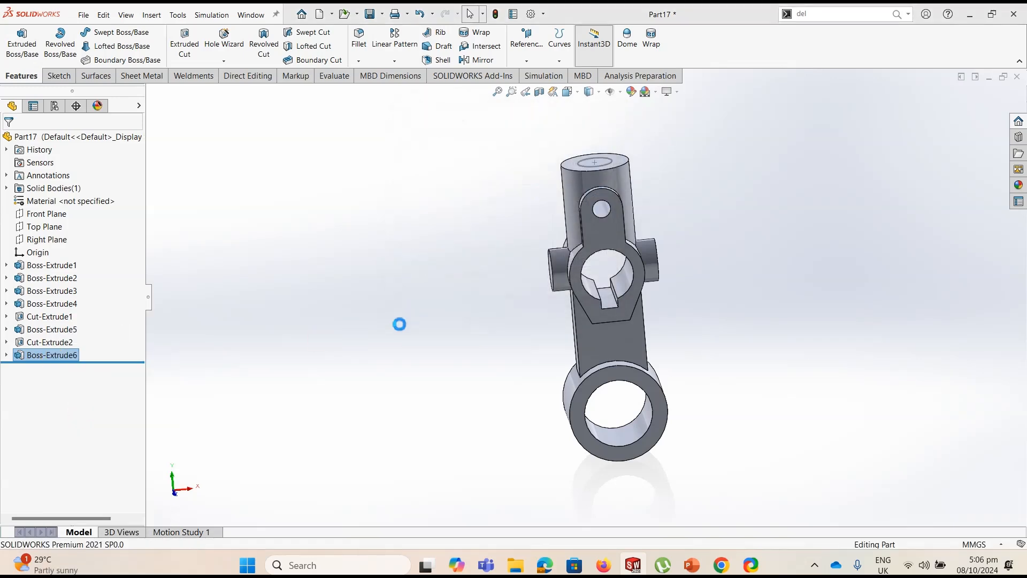
Cut-extrude the 23 mm circle from the cylinder's top face down into the keyed bore using the Up To Next end condition
click(39, 356)
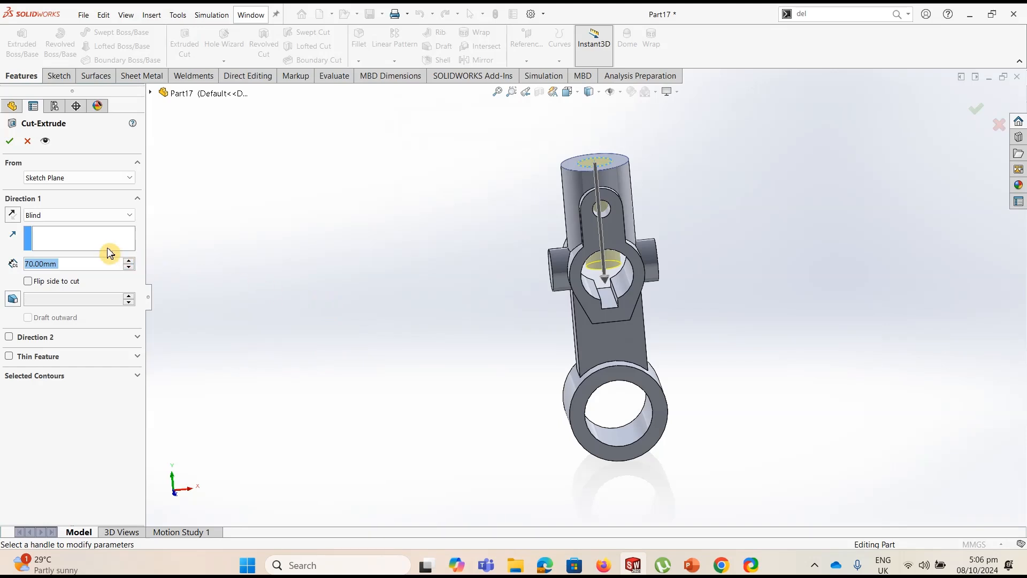
click(74, 215)
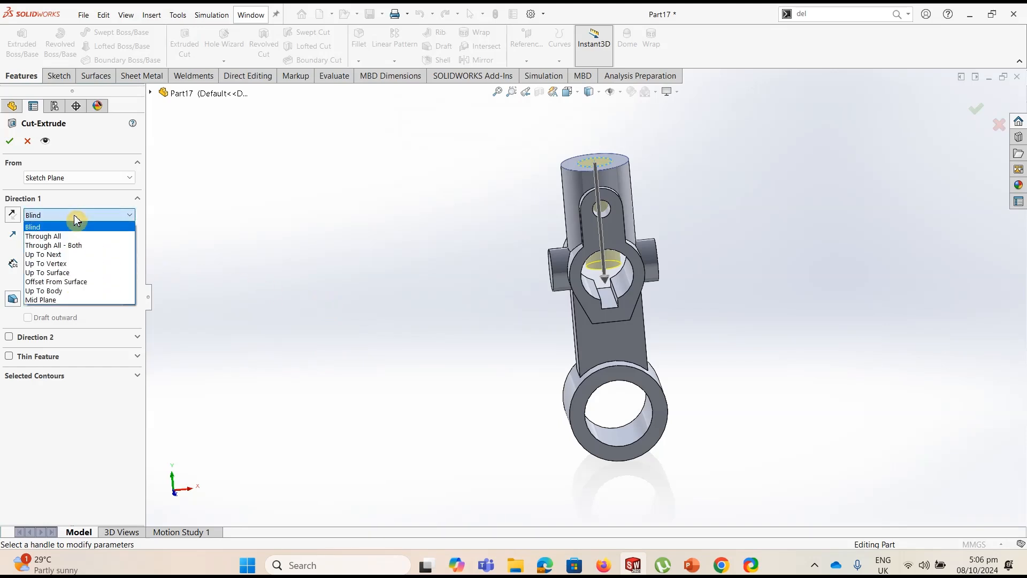
click(57, 255)
middle_drag(494, 278, 483, 209)
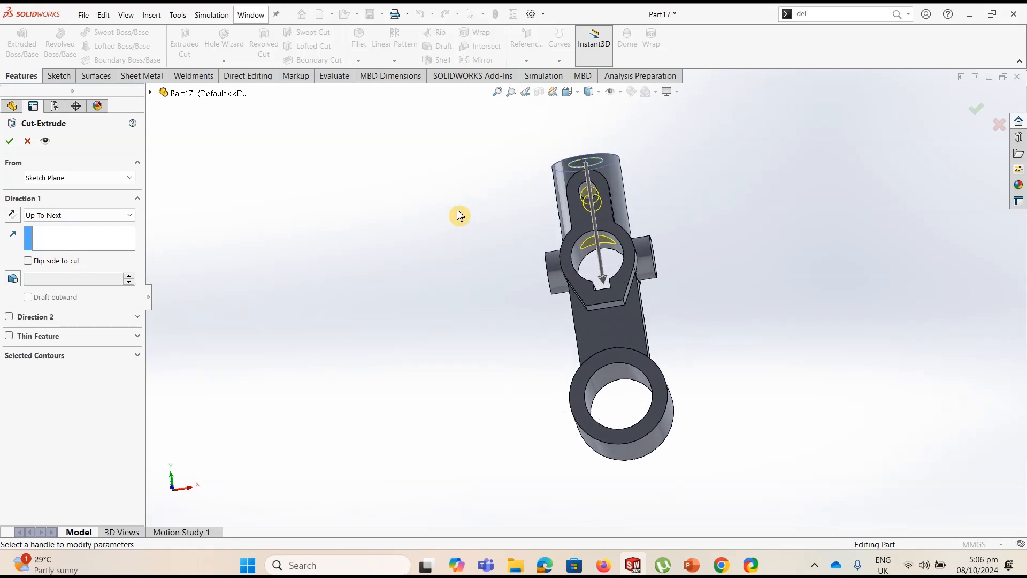
click(12, 142)
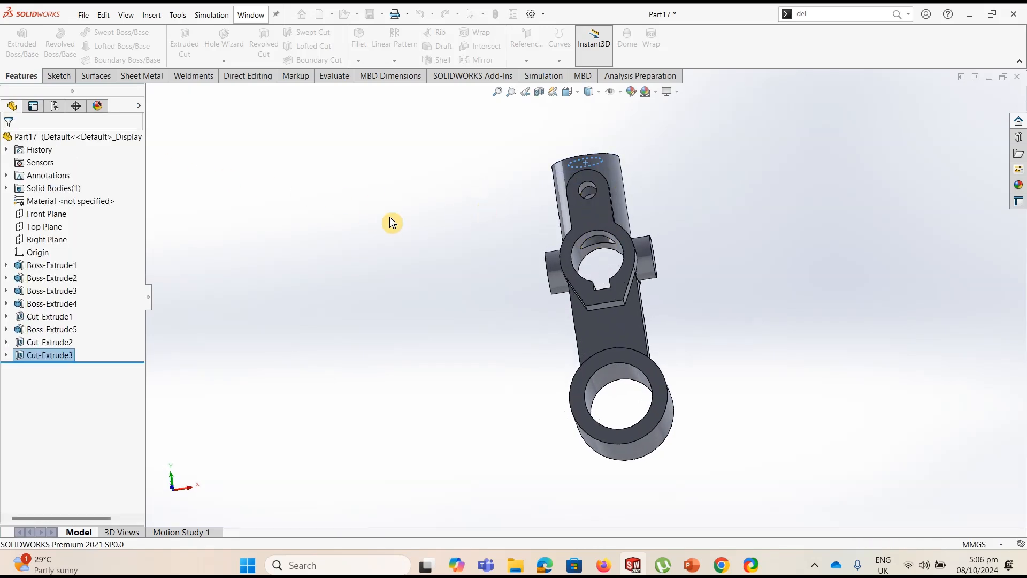
Sketch a circle about 16 mm in diameter on the cross boss's round end face, centred on the origin
middle_drag(456, 226, 439, 306)
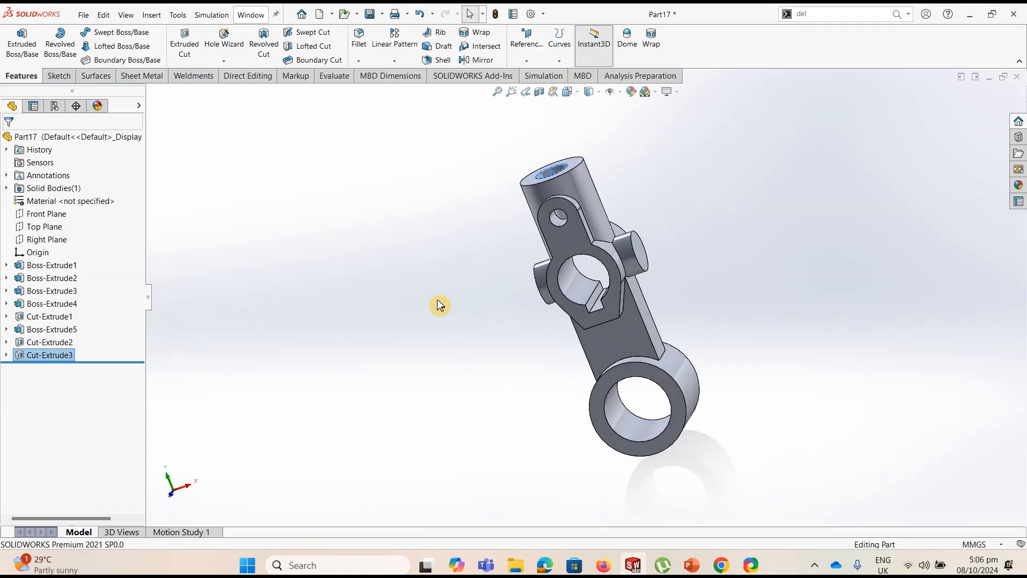
key(ctrl+7)
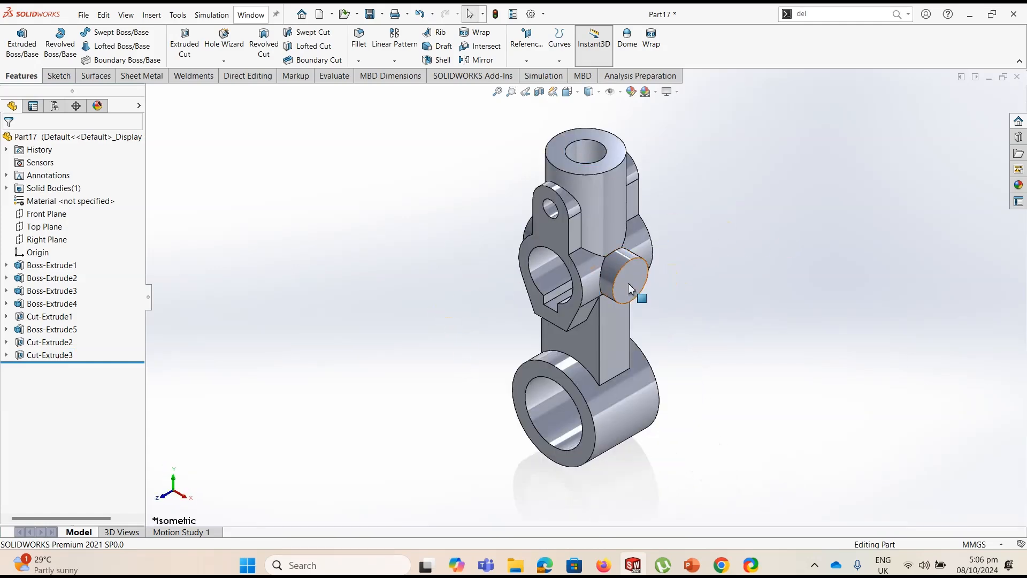
click(642, 289)
click(60, 76)
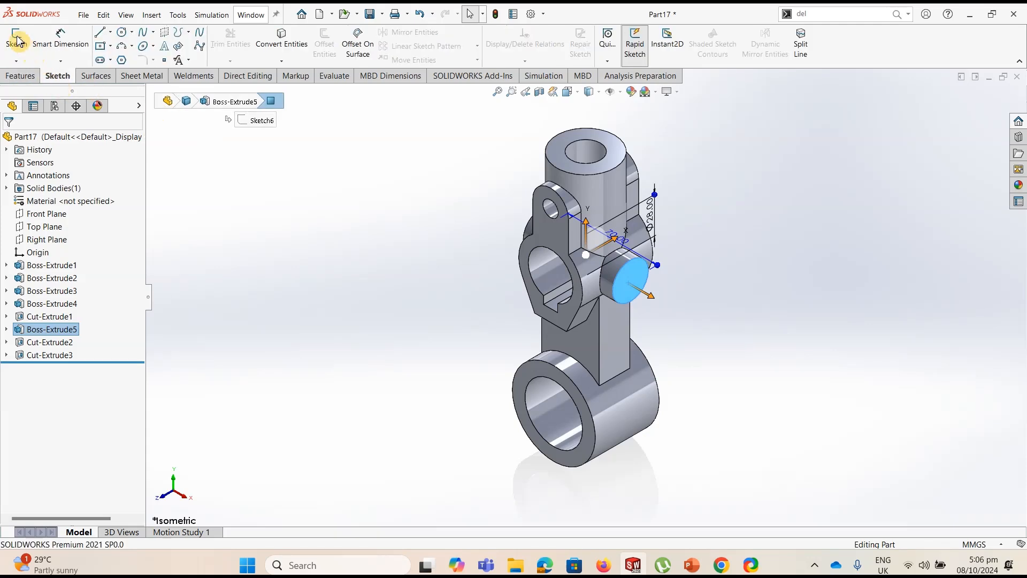
click(17, 39)
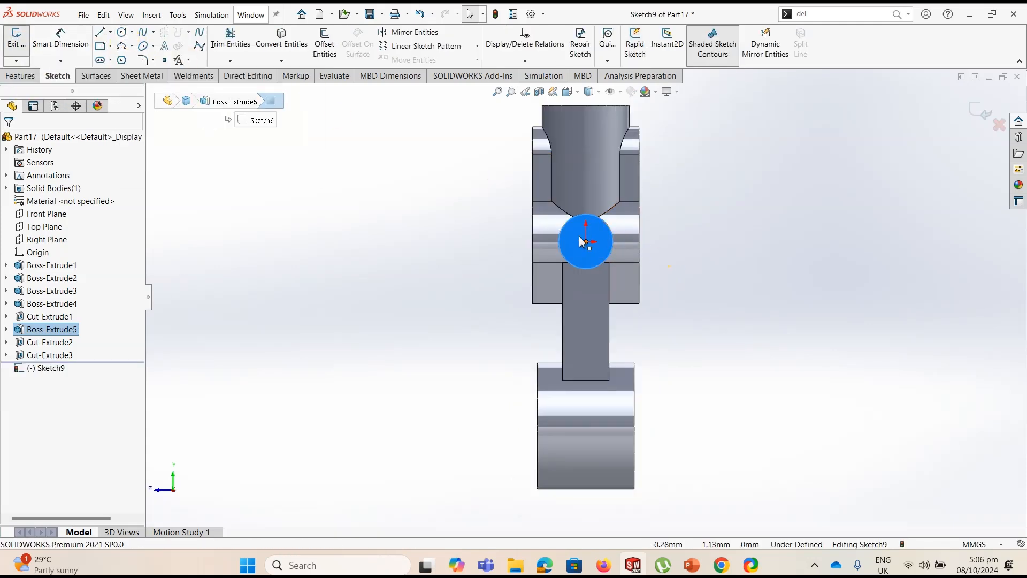
click(122, 32)
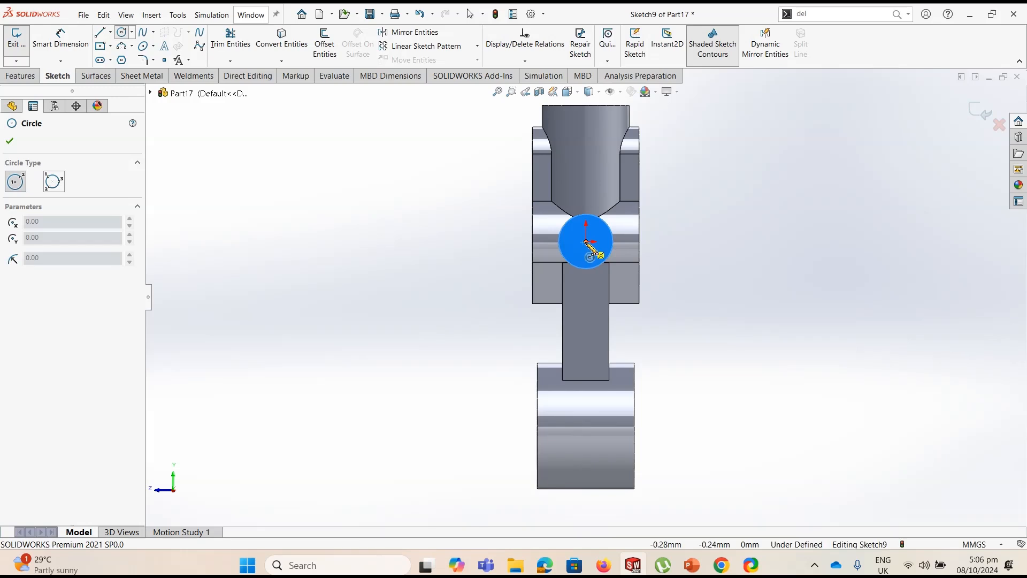
click(585, 241)
click(598, 231)
Dimension the diameter of the circle on the cross boss's end face as 12 mm
click(60, 40)
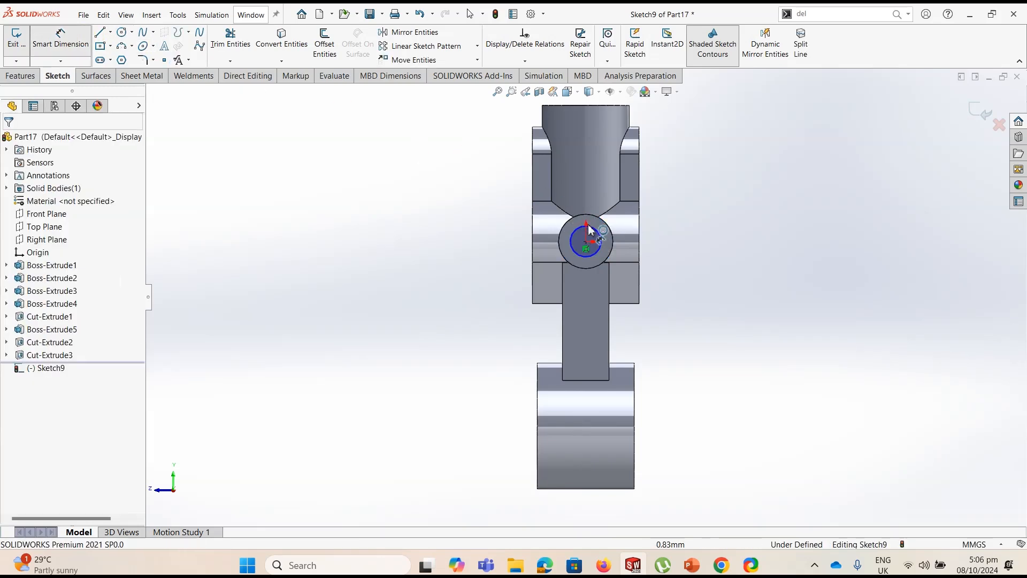
click(612, 239)
click(701, 229)
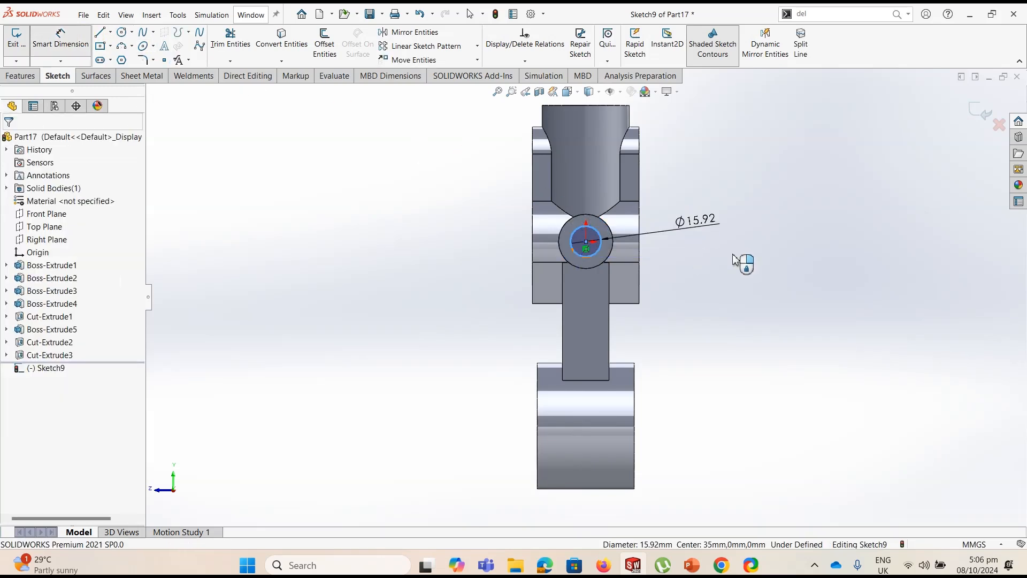
text(12)
key(Return)
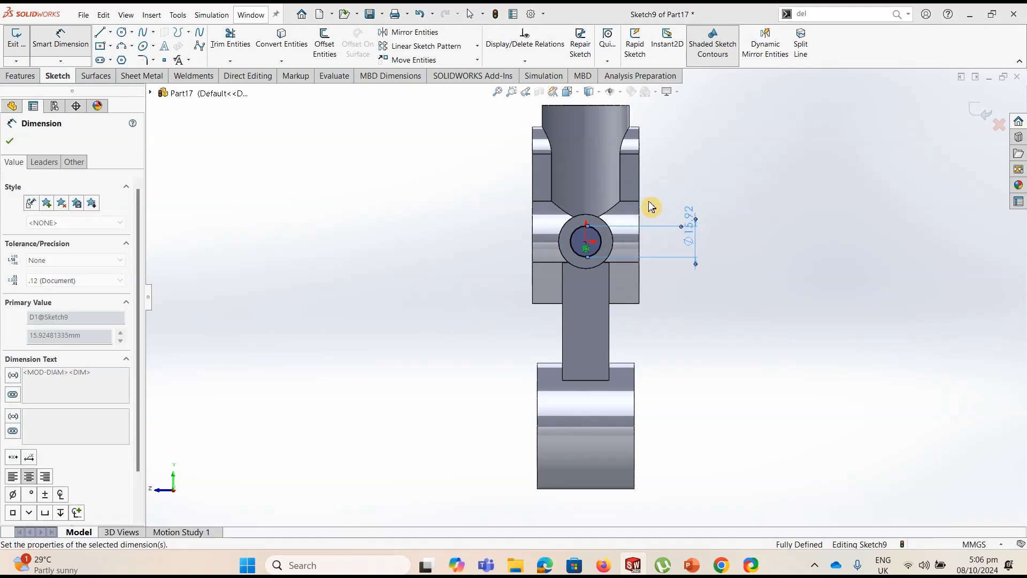
Cut-extrude the 12 mm circle Through All along the cross boss
click(15, 85)
click(184, 43)
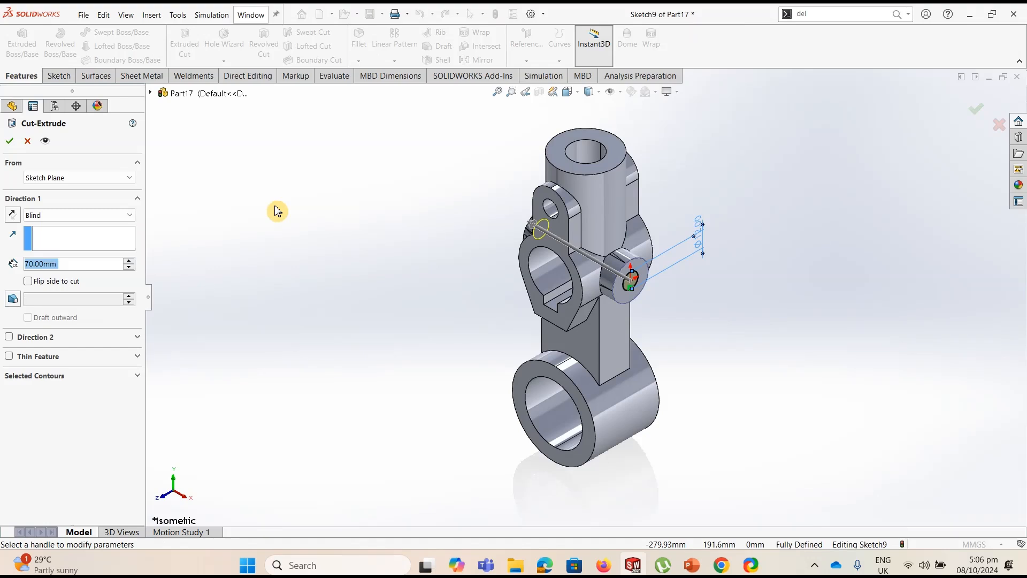
click(53, 214)
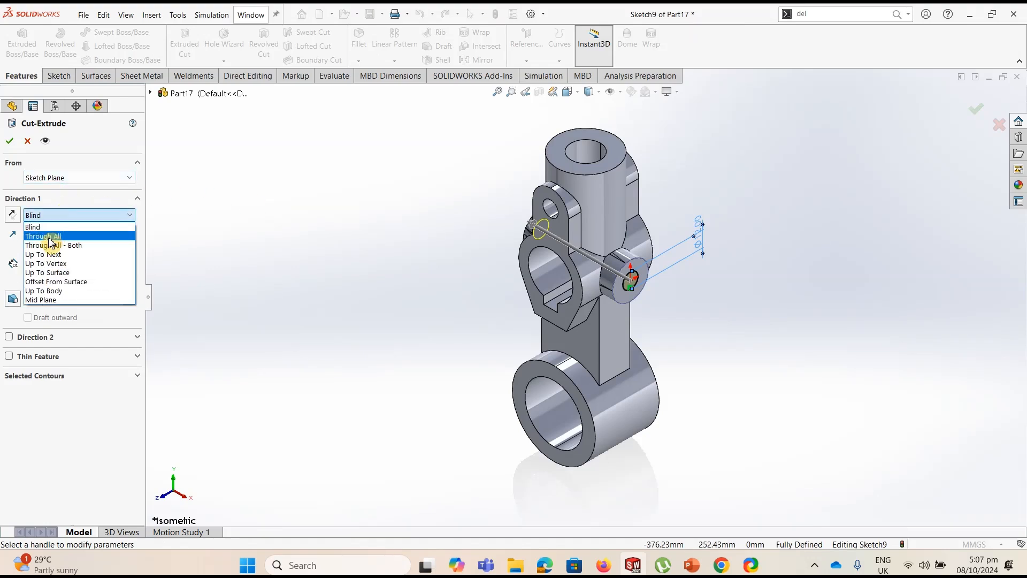
click(46, 233)
click(12, 142)
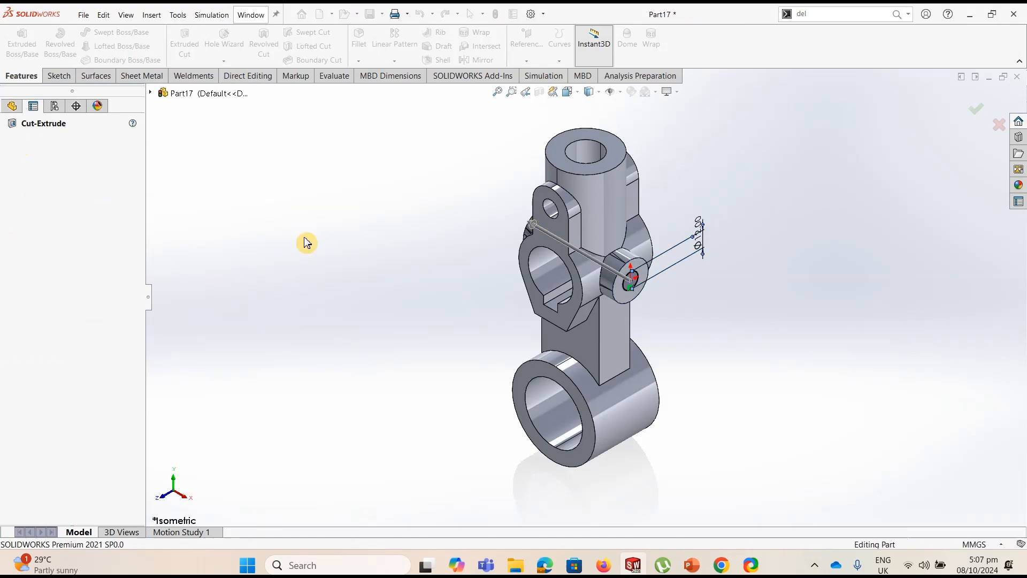
click(760, 246)
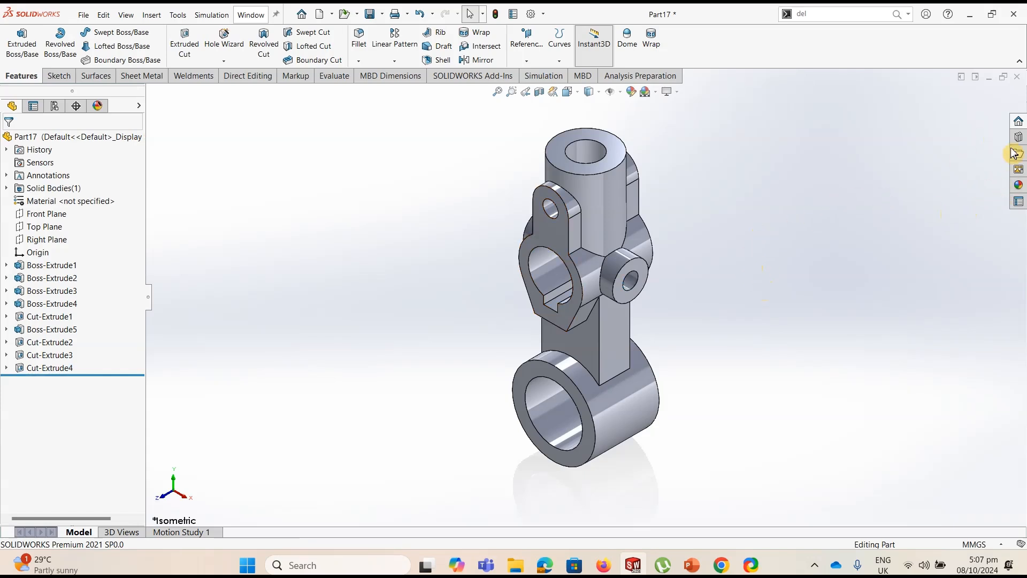
Apply the polished steel appearance from the Metal > Steel category to the whole part
click(1019, 187)
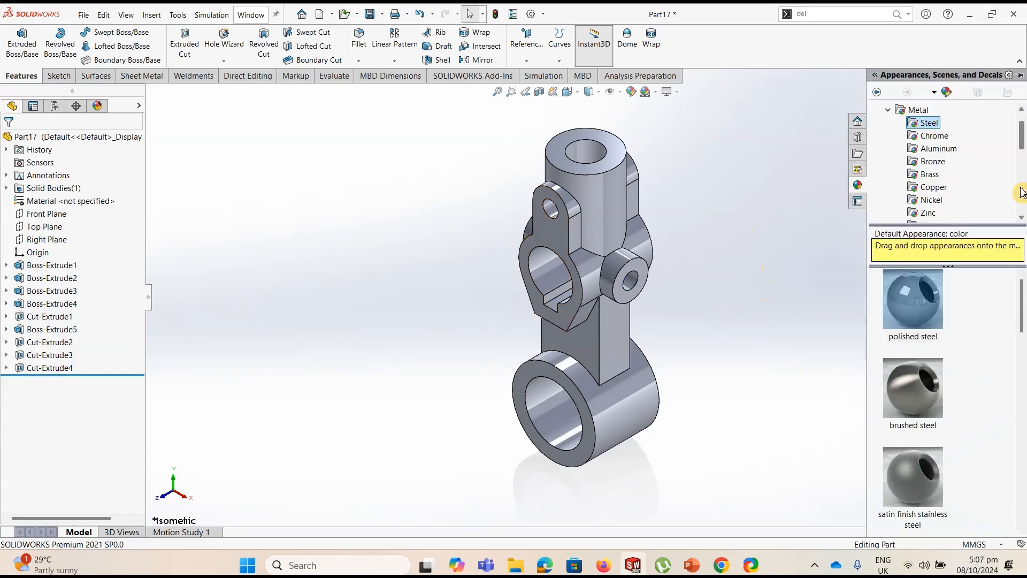
click(888, 110)
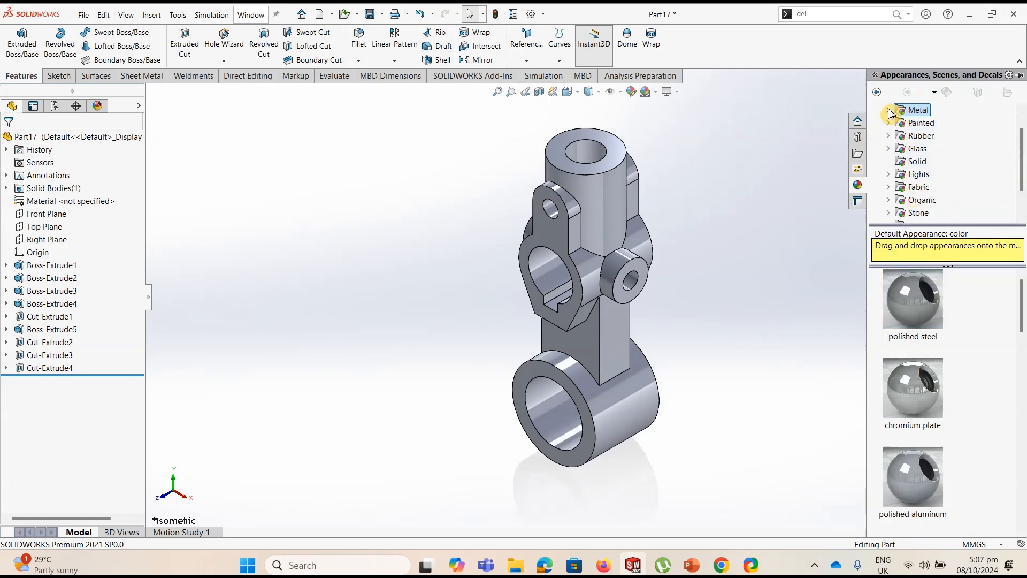
click(888, 111)
click(938, 126)
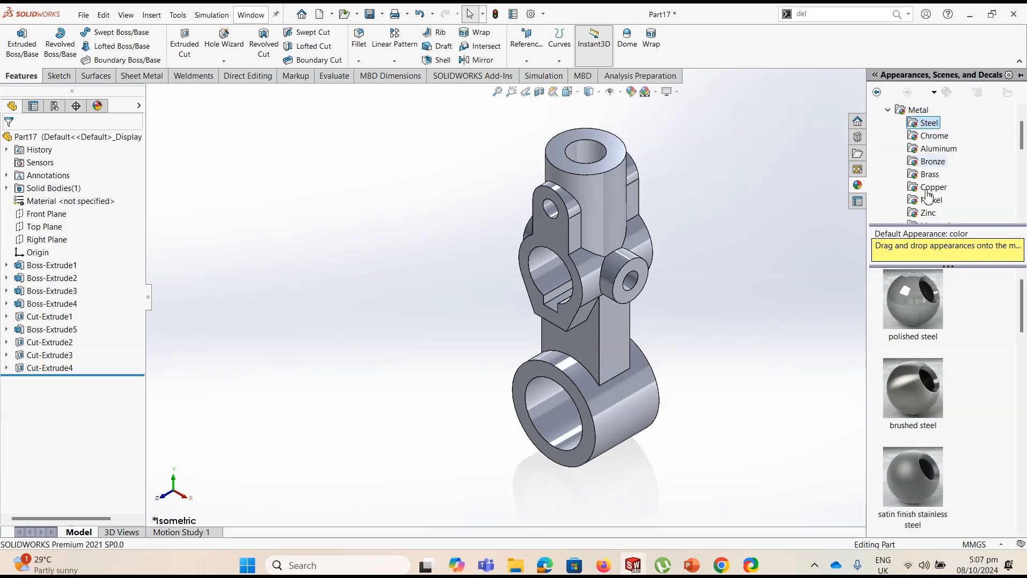
mouse_move(921, 306)
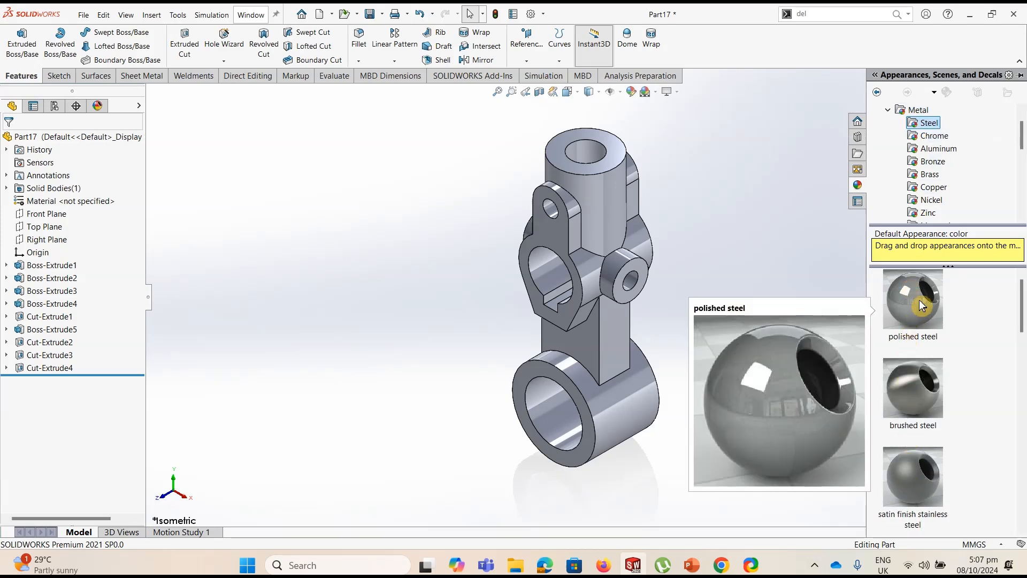
double_click(921, 305)
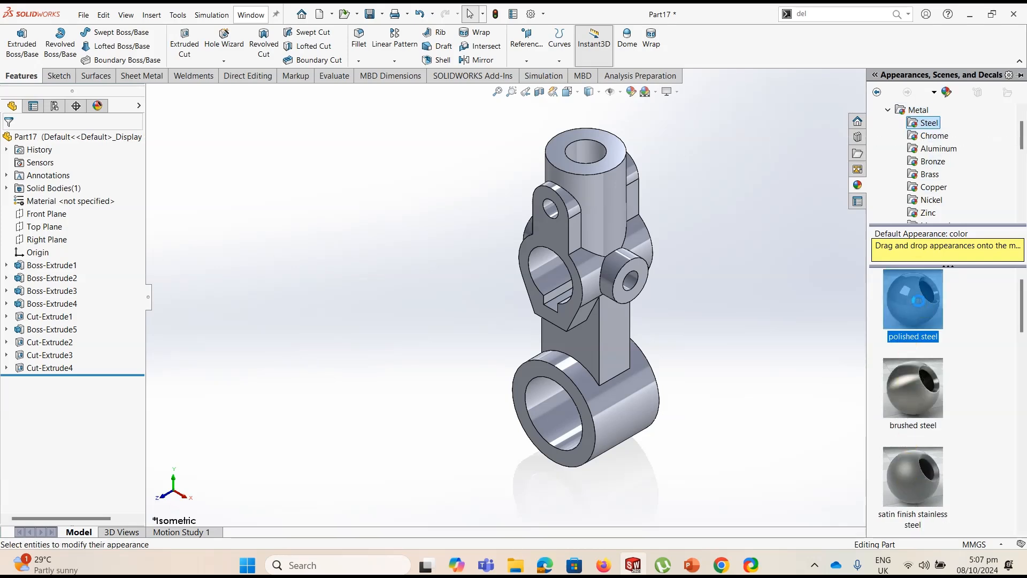
middle_drag(739, 327, 681, 267)
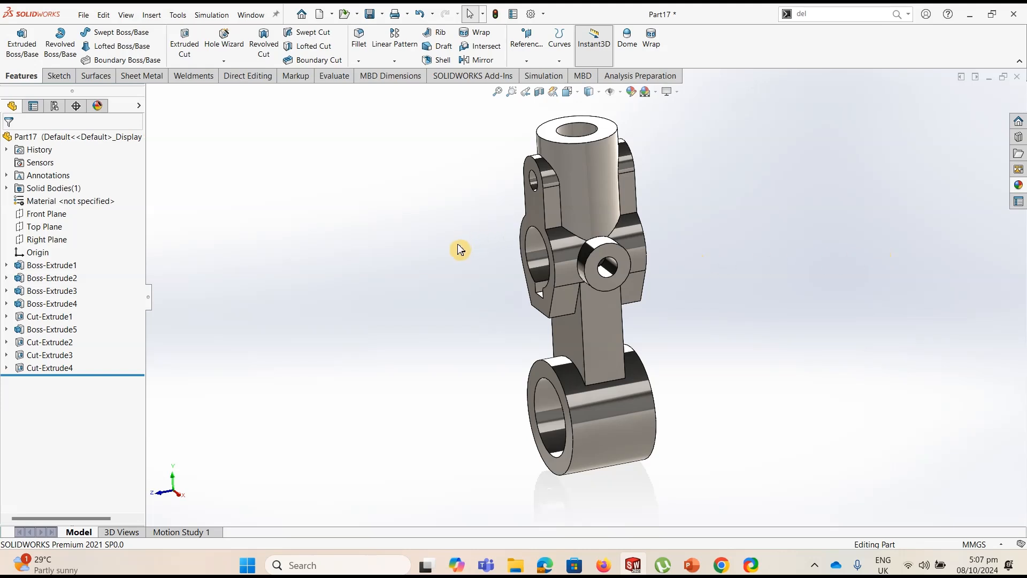
mouse_move(433, 249)
middle_down()
mouse_move(456, 243)
mouse_move(429, 239)
mouse_move(438, 245)
middle_up()
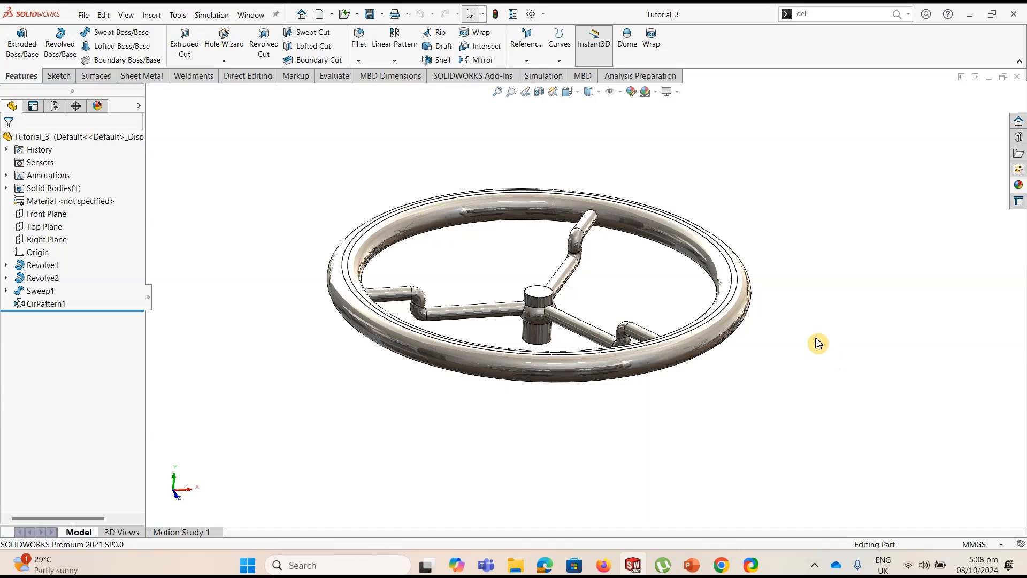
mouse_move(817, 342)
middle_down()
mouse_move(784, 335)
mouse_move(814, 342)
mouse_move(804, 342)
mouse_move(811, 351)
middle_up()
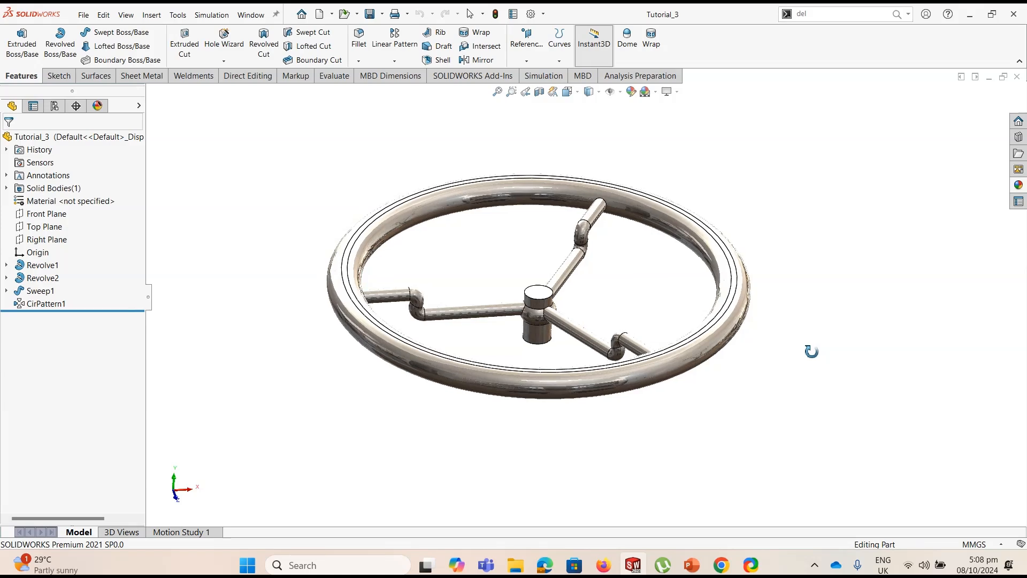
middle_drag(811, 351, 811, 357)
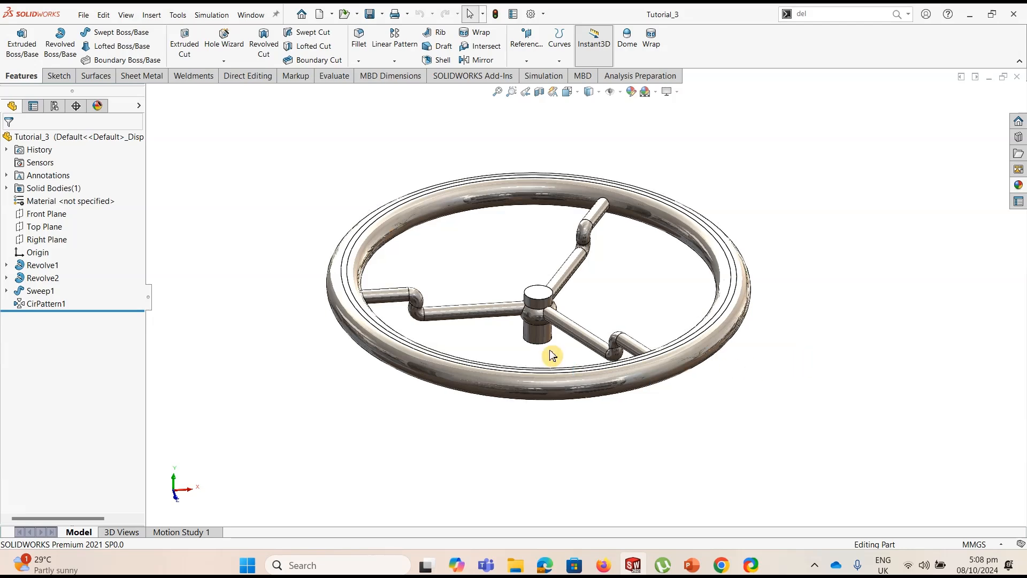
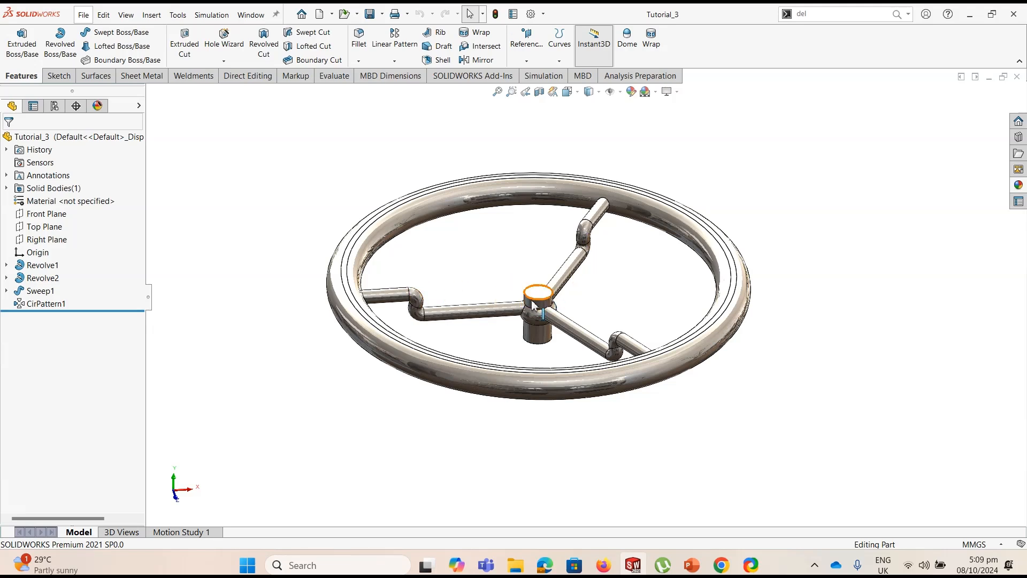
click(481, 303)
click(870, 297)
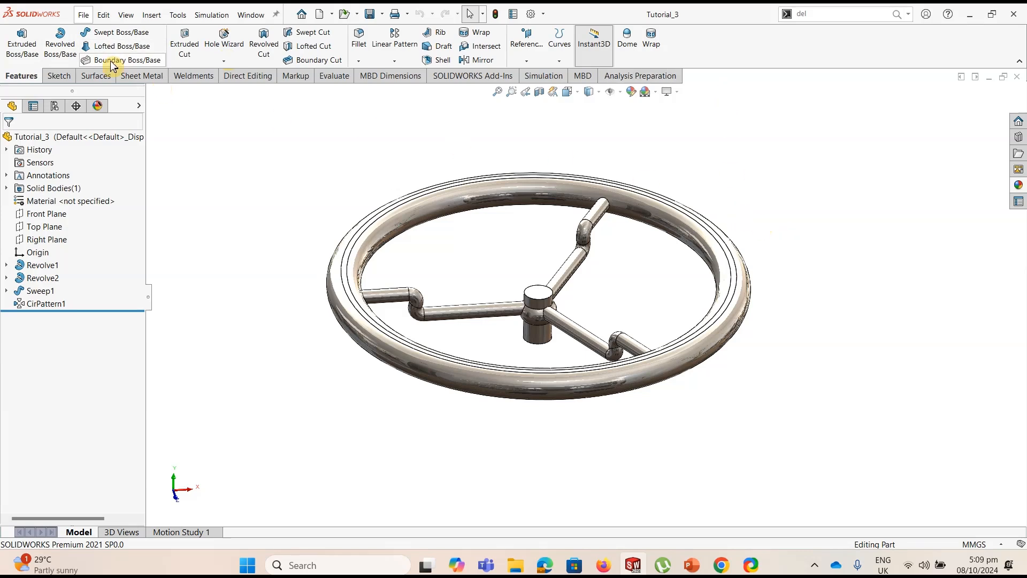
Create a new part document and start a sketch on the Front Plane
click(86, 16)
click(88, 32)
click(572, 388)
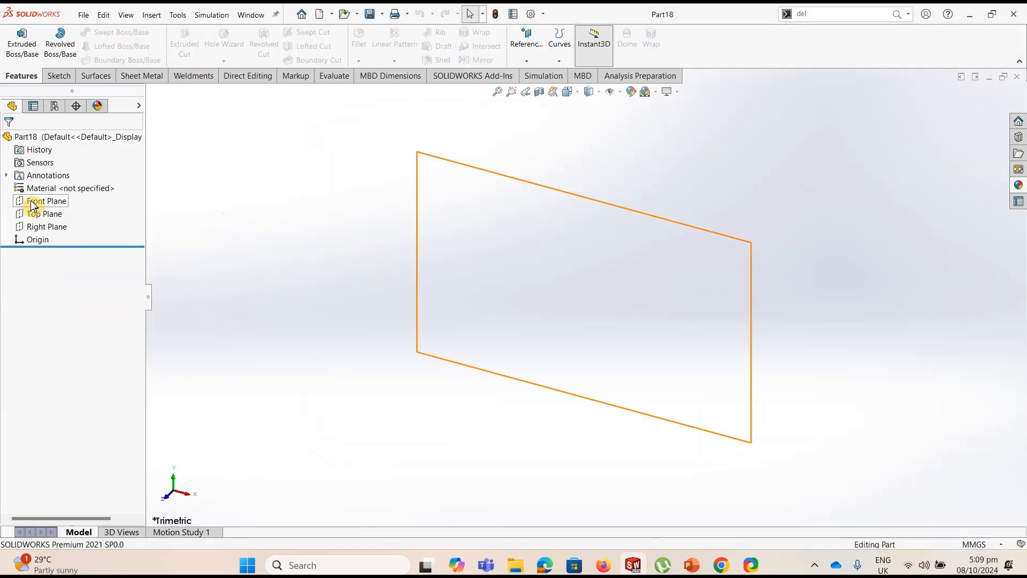
click(34, 201)
click(60, 76)
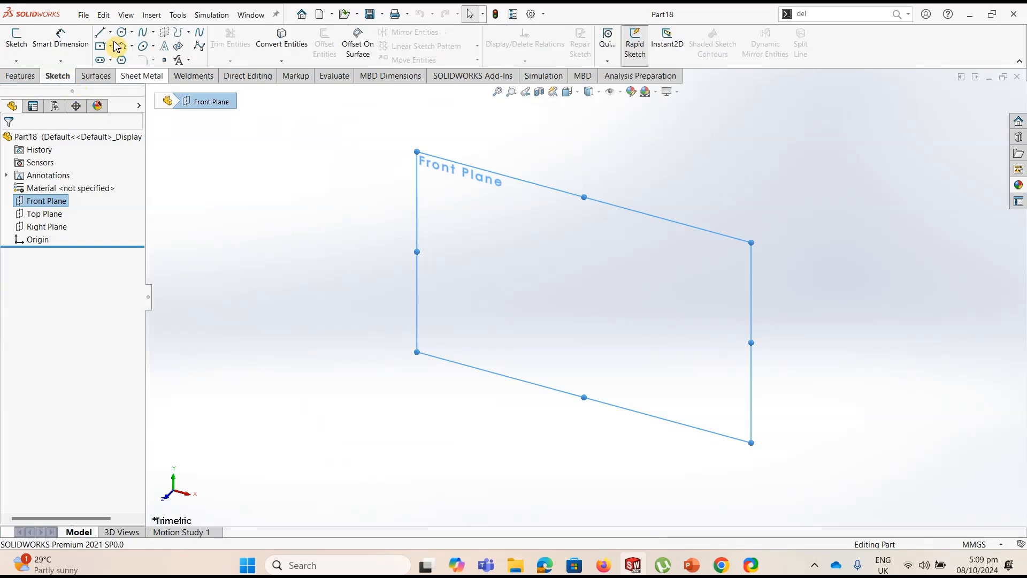
click(16, 45)
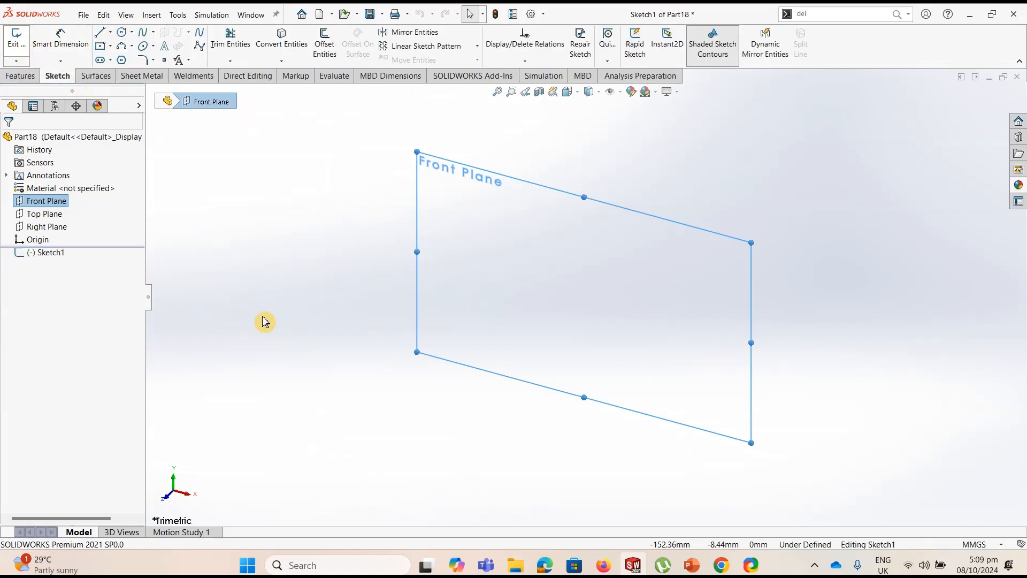
Sketch a vertical centerline about 72 mm long upward from the origin
click(110, 32)
click(126, 59)
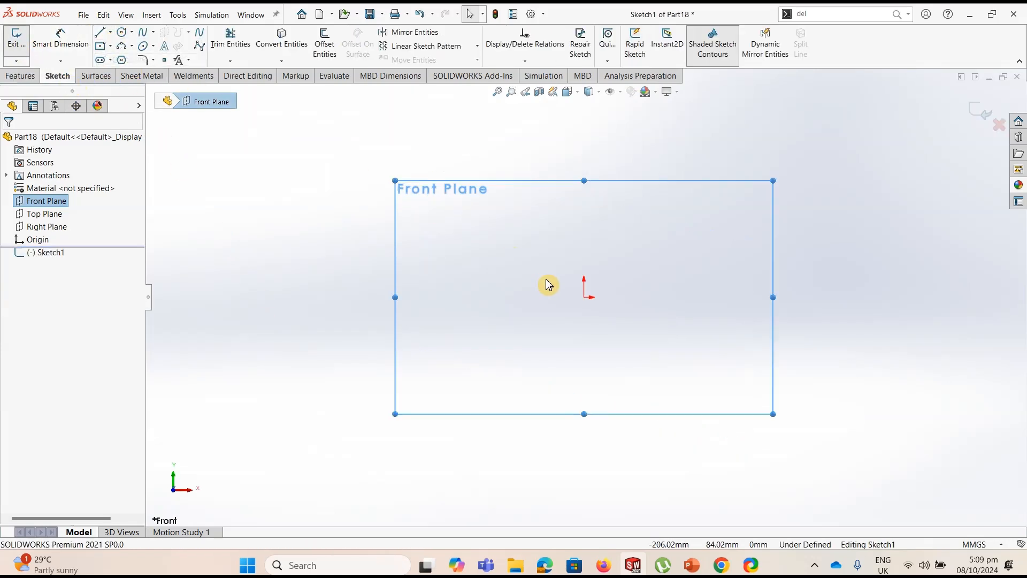
click(584, 295)
click(584, 145)
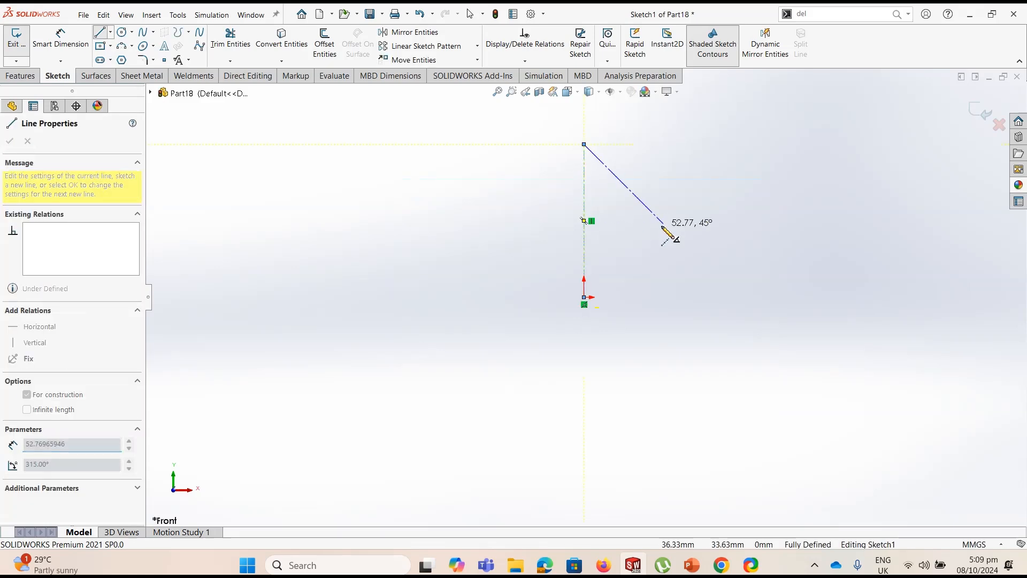
double_click(663, 224)
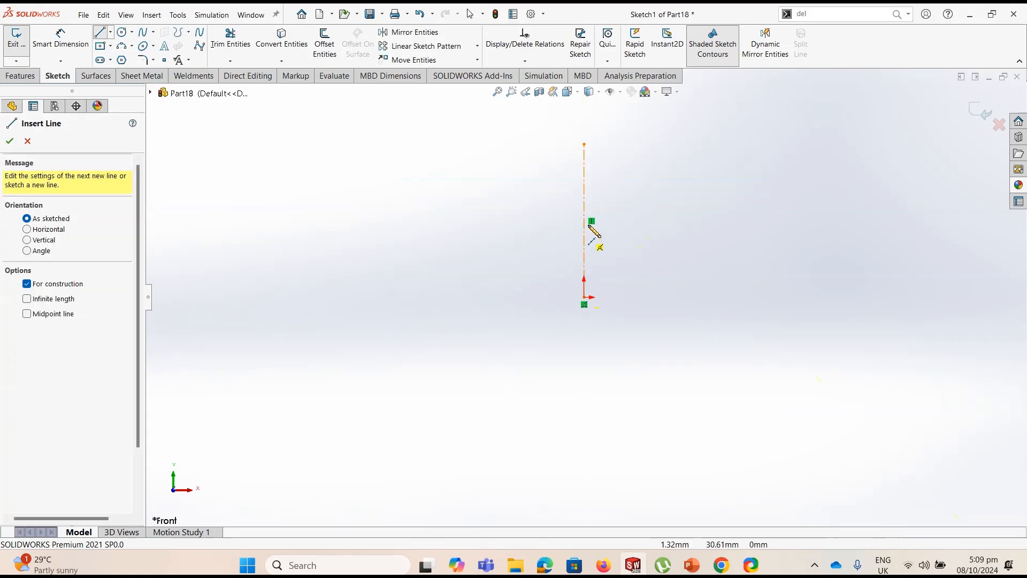
Sketch a horizontal line about 38 mm long leftward from the centerline's upper end, continued by a vertical line about 24 mm downward
click(102, 36)
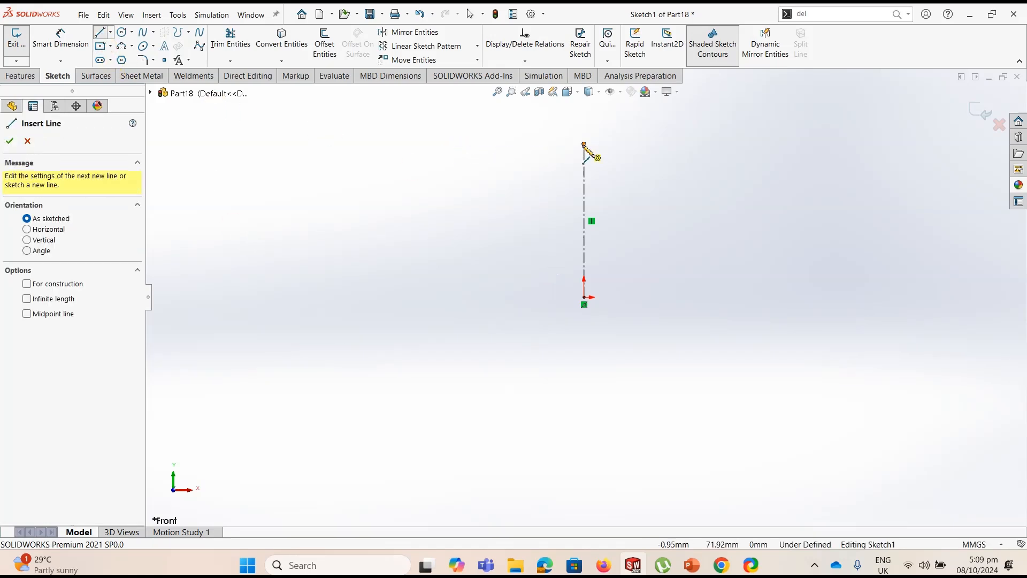
click(584, 144)
click(503, 144)
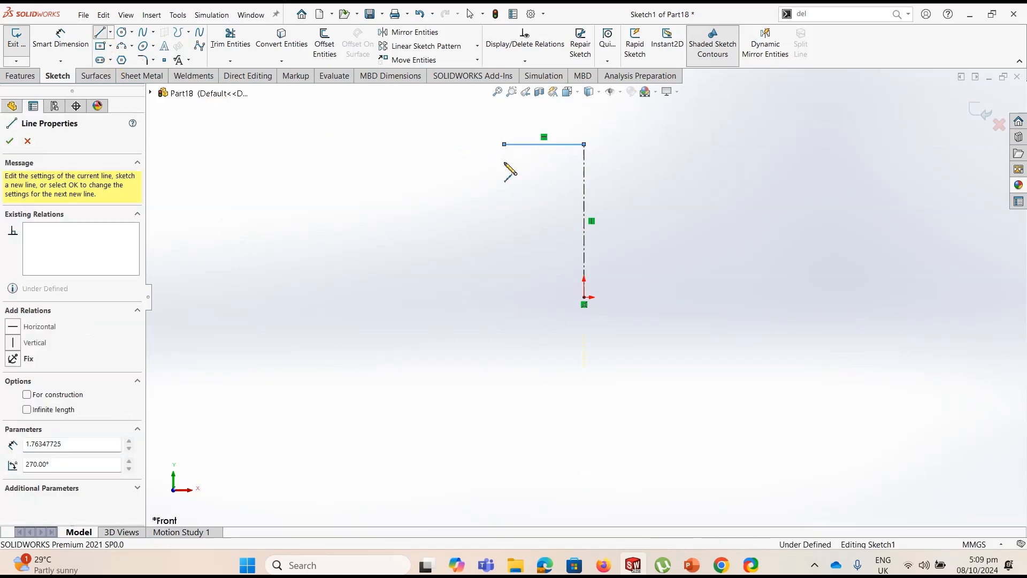
click(504, 195)
key(Escape)
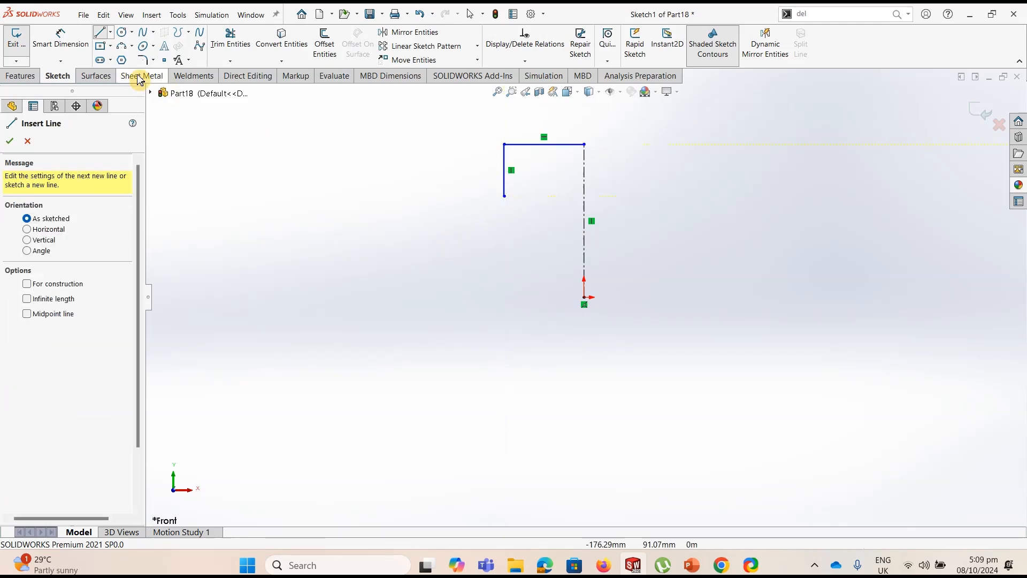
Sketch a 3 Point Arc of about 26 mm radius, bulging outward, from the short vertical line's lower end to a point about 27 mm below it
click(133, 47)
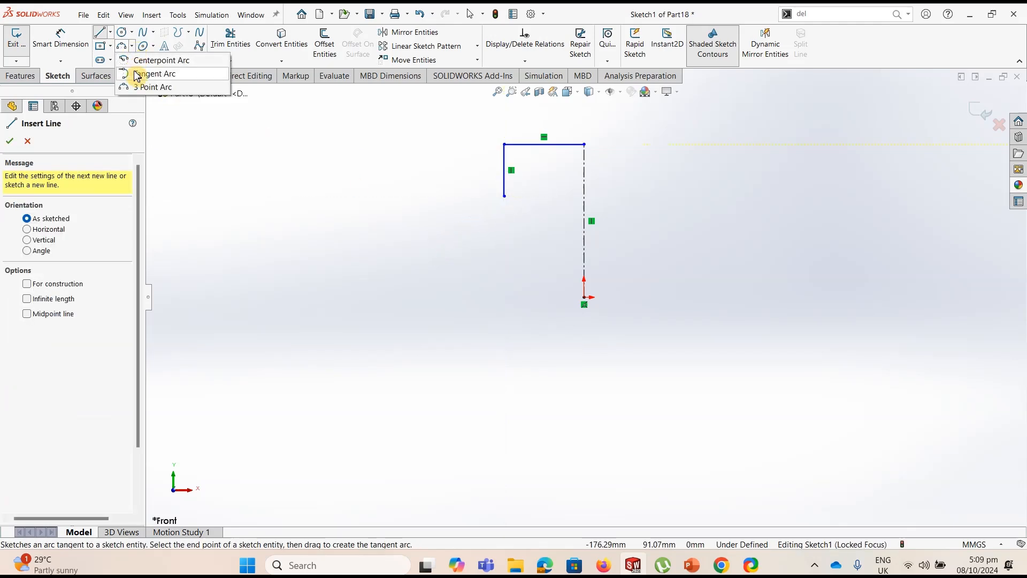
click(147, 85)
click(504, 196)
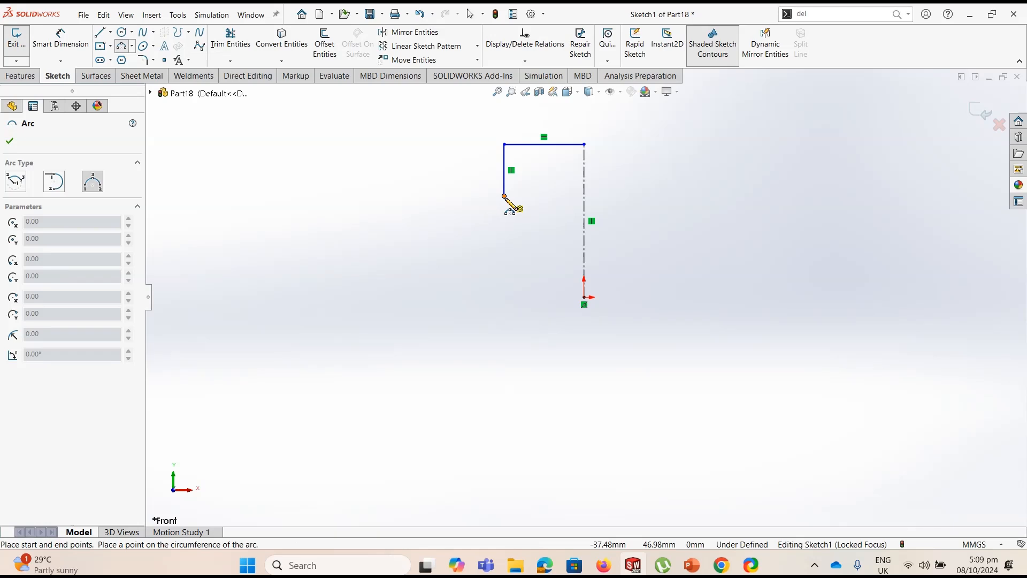
click(503, 253)
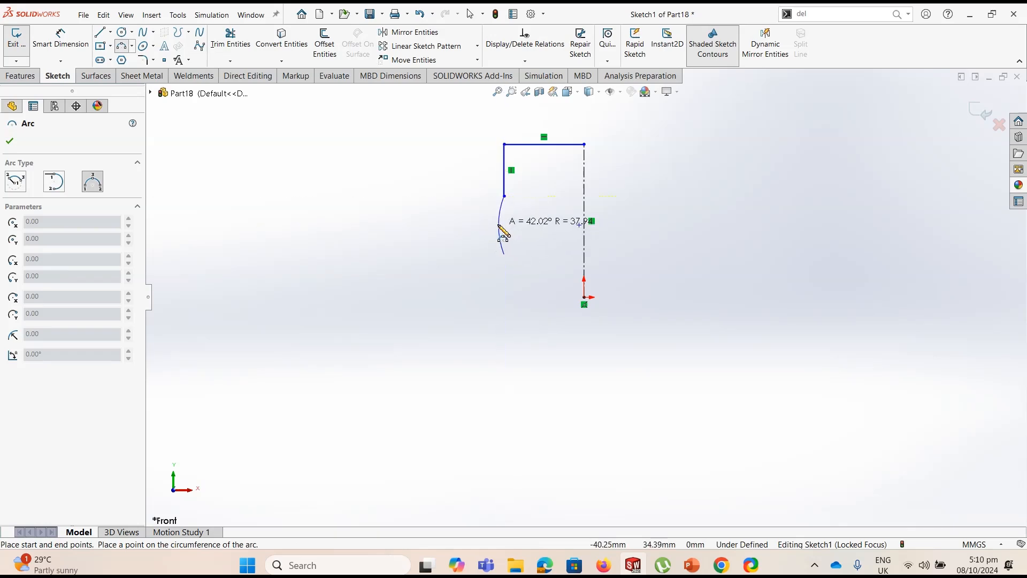
click(497, 225)
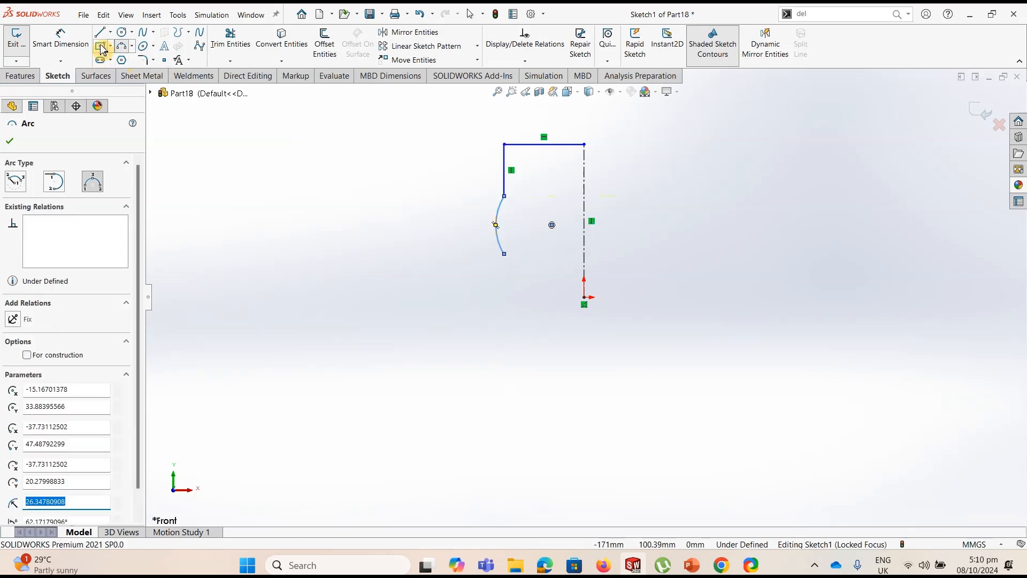
Close the profile with lines from the arc's lower end down about 20 mm, across to the origin and up to the centerline's upper end
key(l)
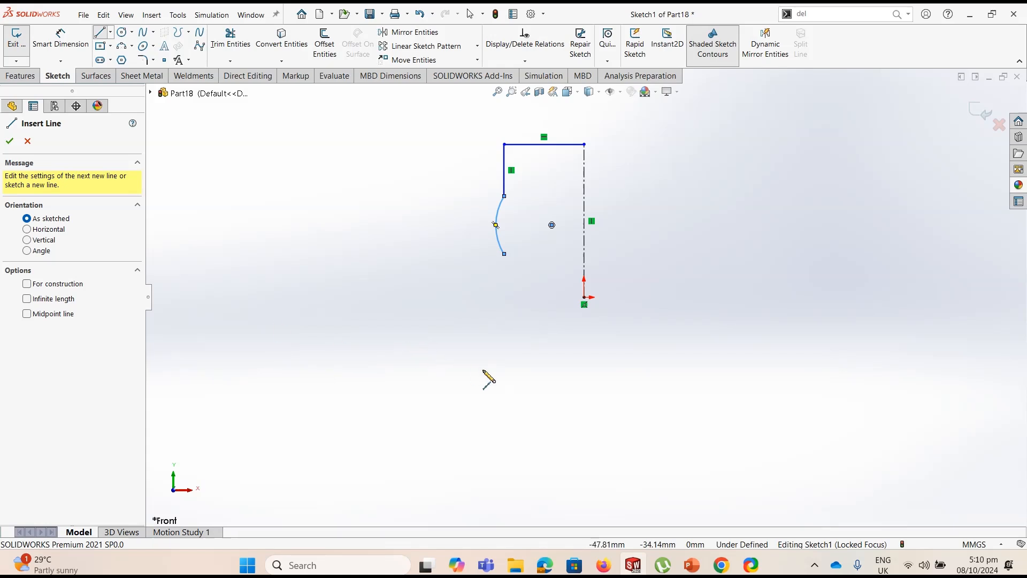
click(504, 255)
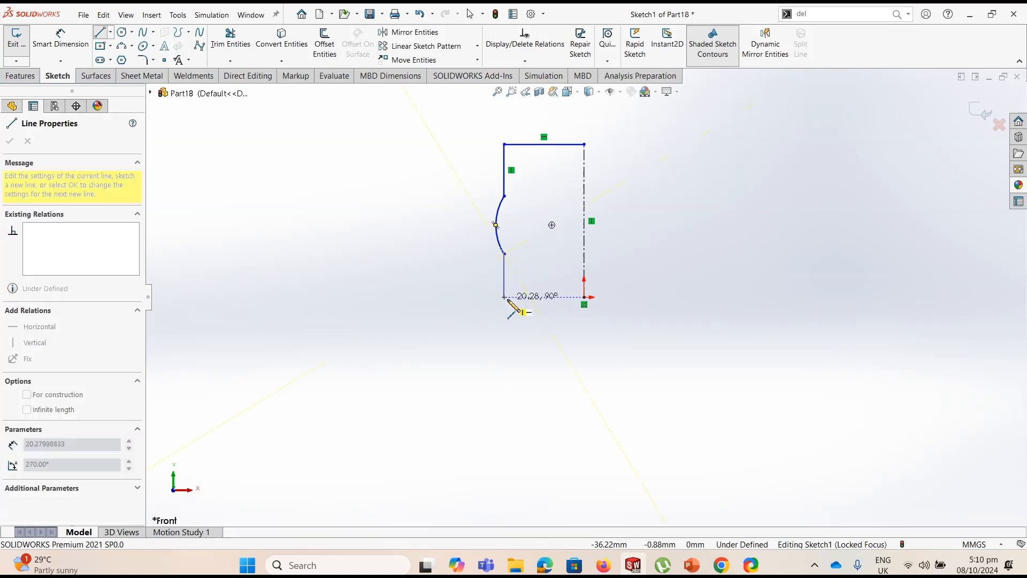
click(505, 298)
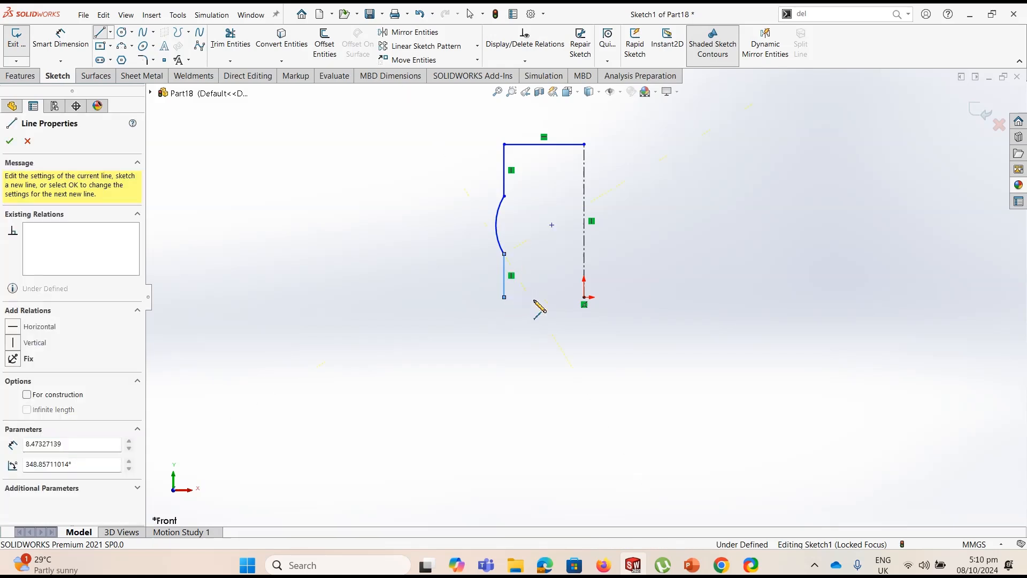
click(584, 297)
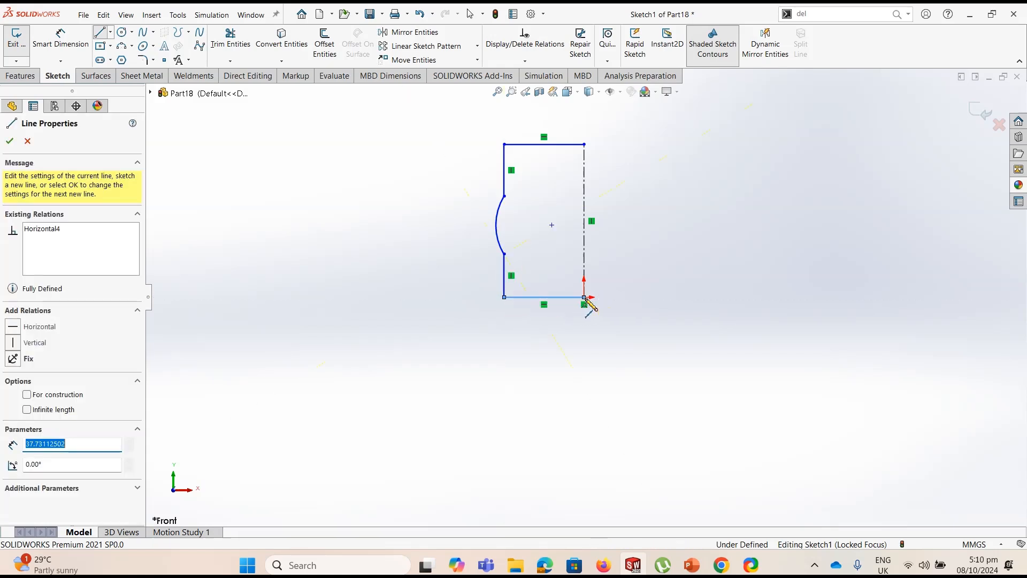
click(584, 144)
key(Escape)
Dimension the profile's full height along the centerline as 45 mm
click(63, 40)
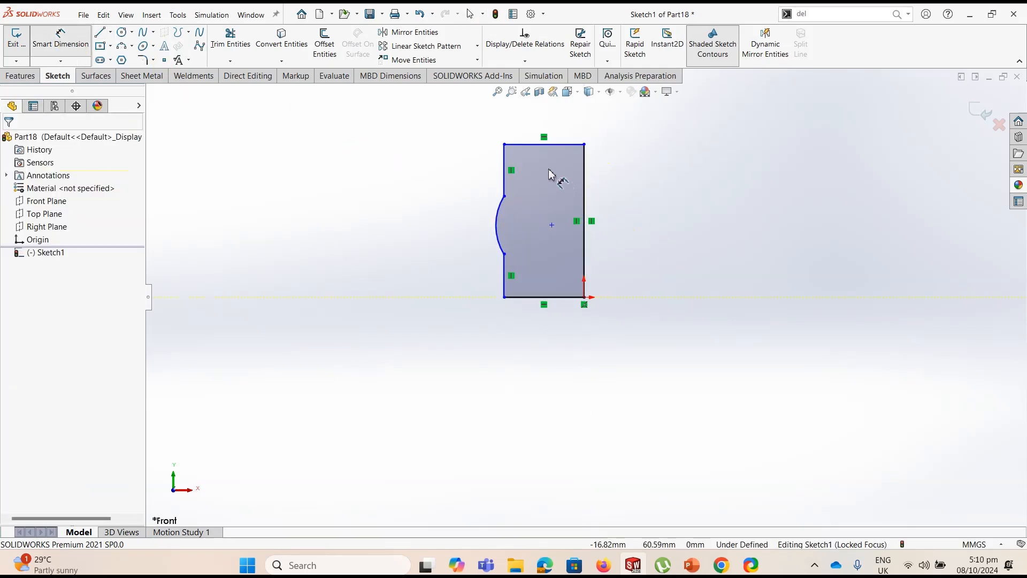
click(586, 180)
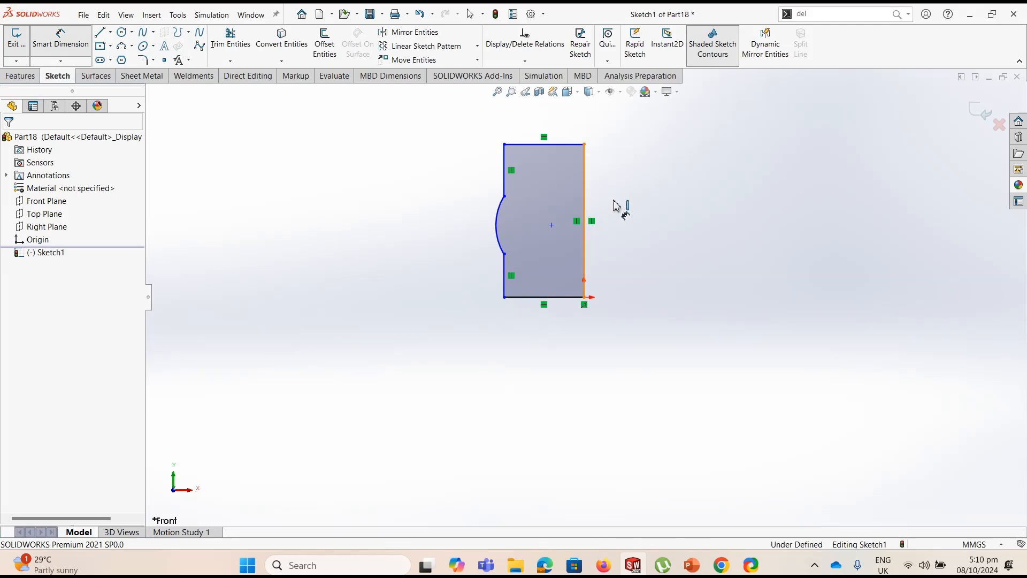
click(637, 217)
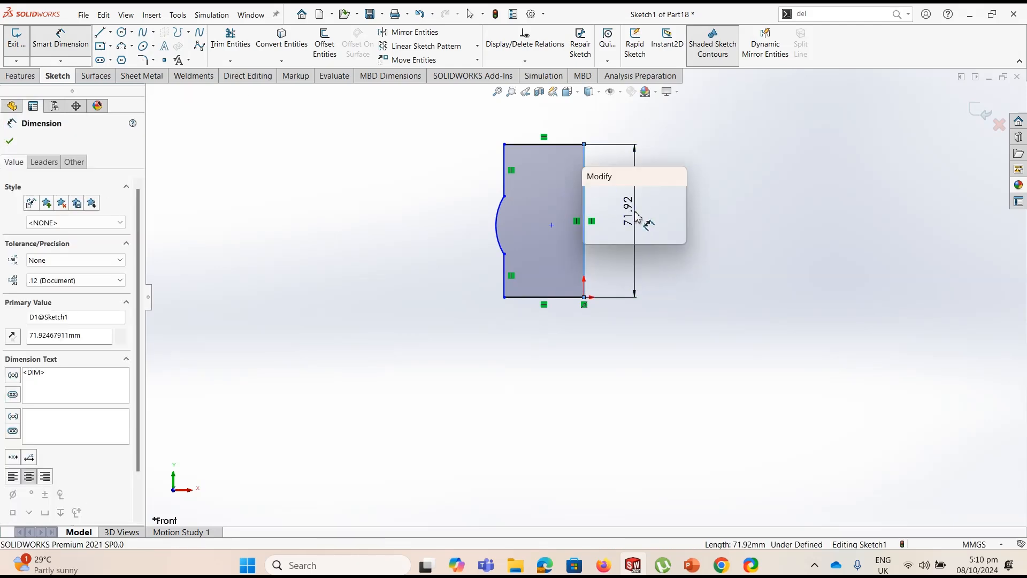
text(45)
key(Return)
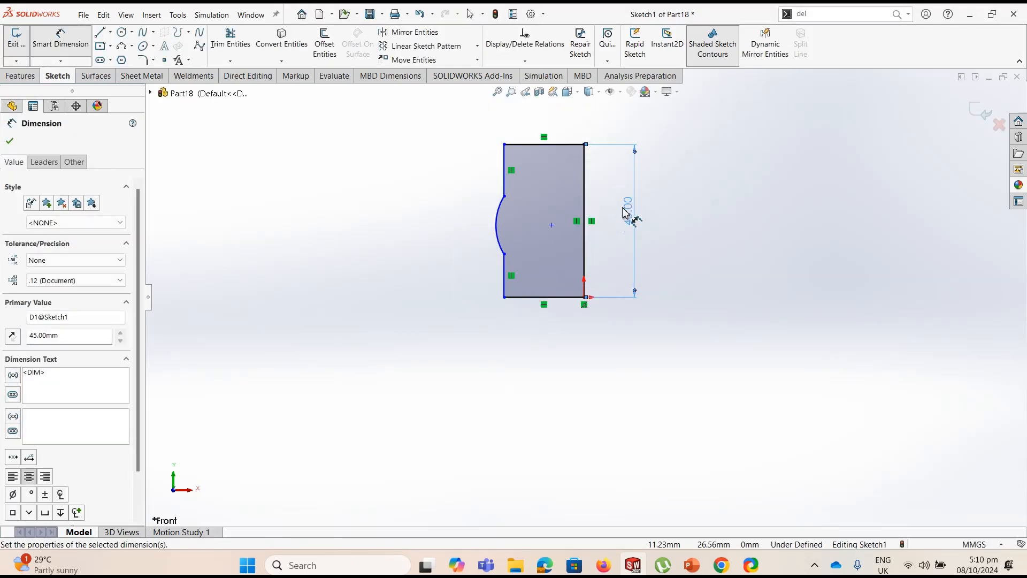
Dimension the vertical distance between the arc's two endpoints as 16 mm
click(504, 197)
click(504, 253)
click(690, 229)
text(16)
key(Return)
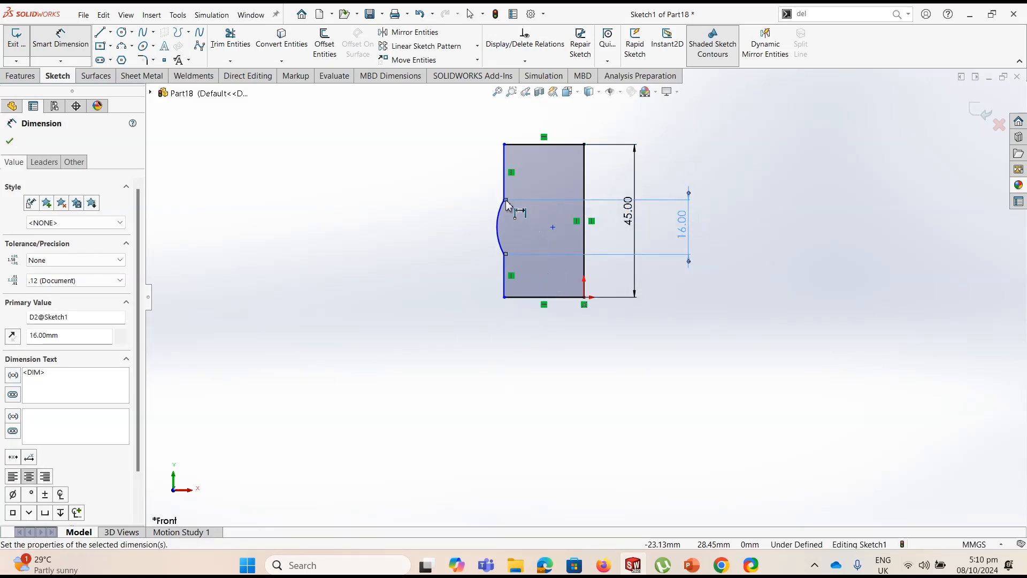
Dimension the profile's bottom line as 12.5 mm
click(540, 335)
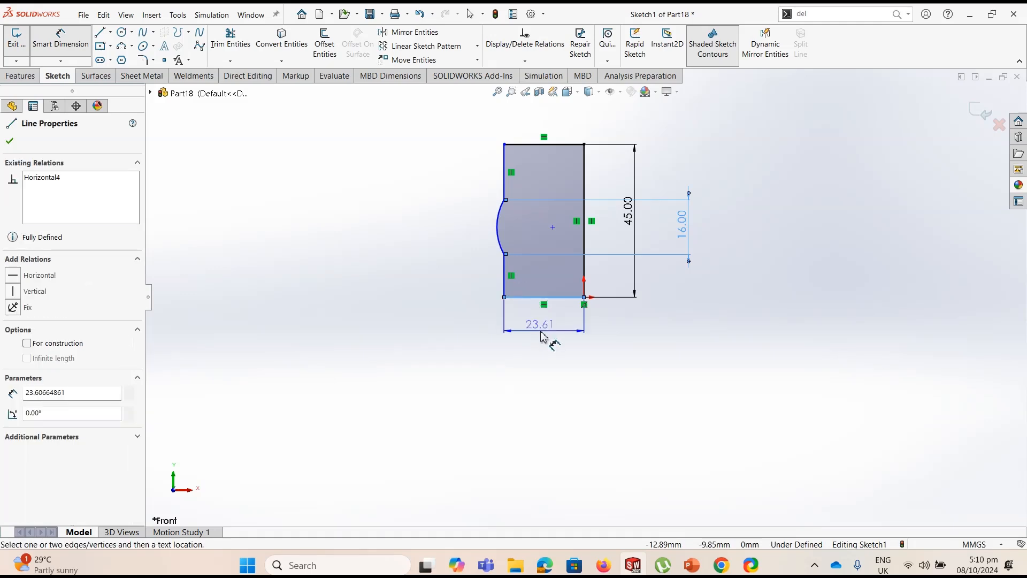
click(559, 333)
text(12.5)
key(Return)
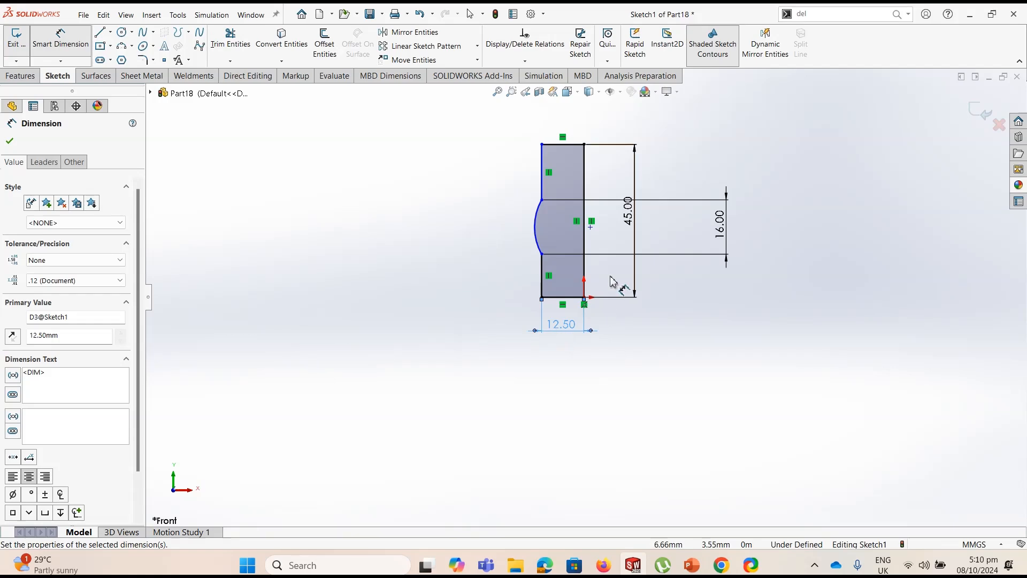
key(Escape)
Shift the arc's centre point slightly downward and add a Vertical relation between the arc's two endpoints
click(590, 226)
drag(590, 226, 590, 234)
key(Escape)
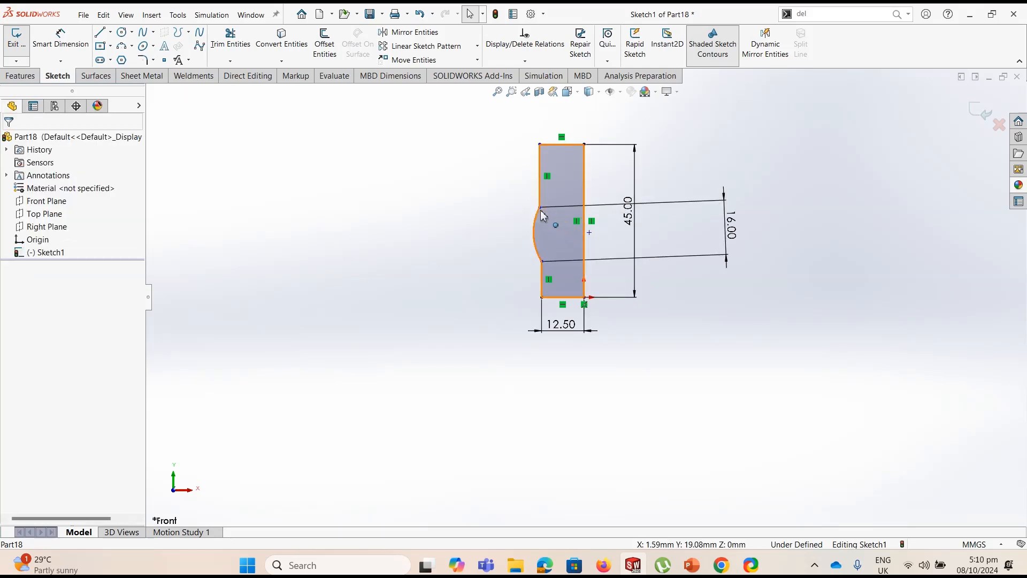
click(541, 262)
ctrl+click(540, 207)
click(594, 224)
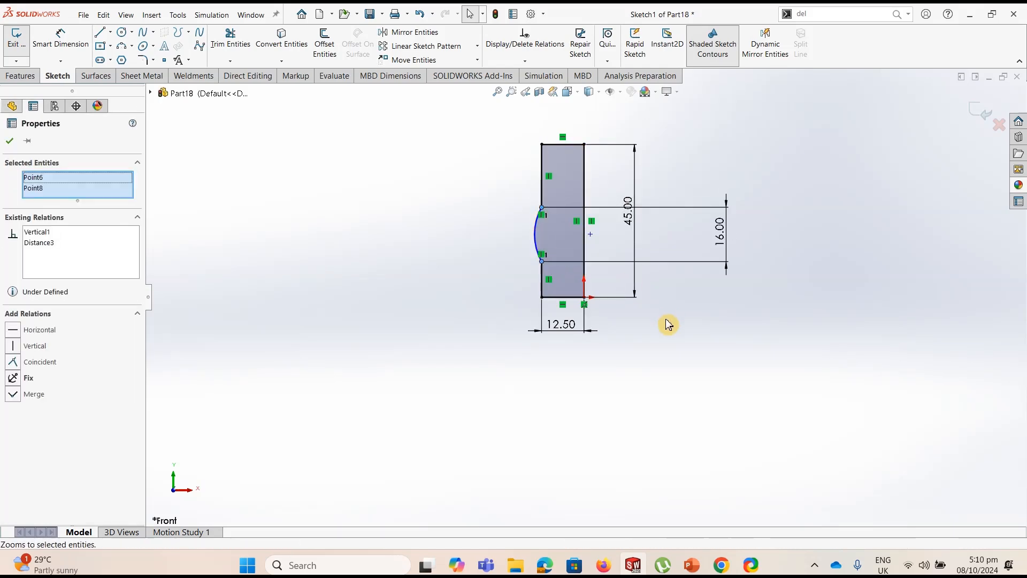
key(Escape)
Dimension the outer vertical line above the arc as 10 mm
click(60, 40)
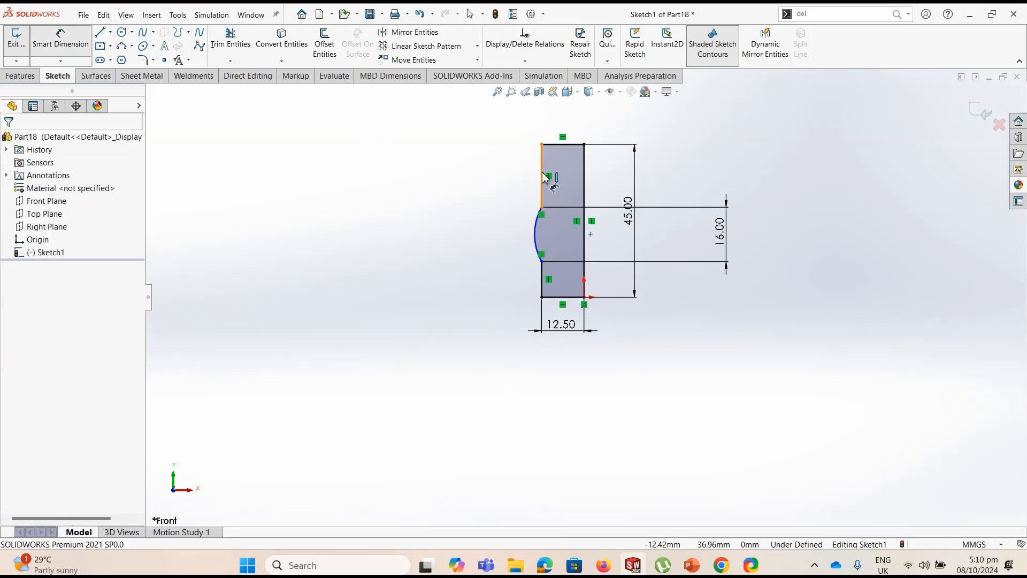
click(503, 177)
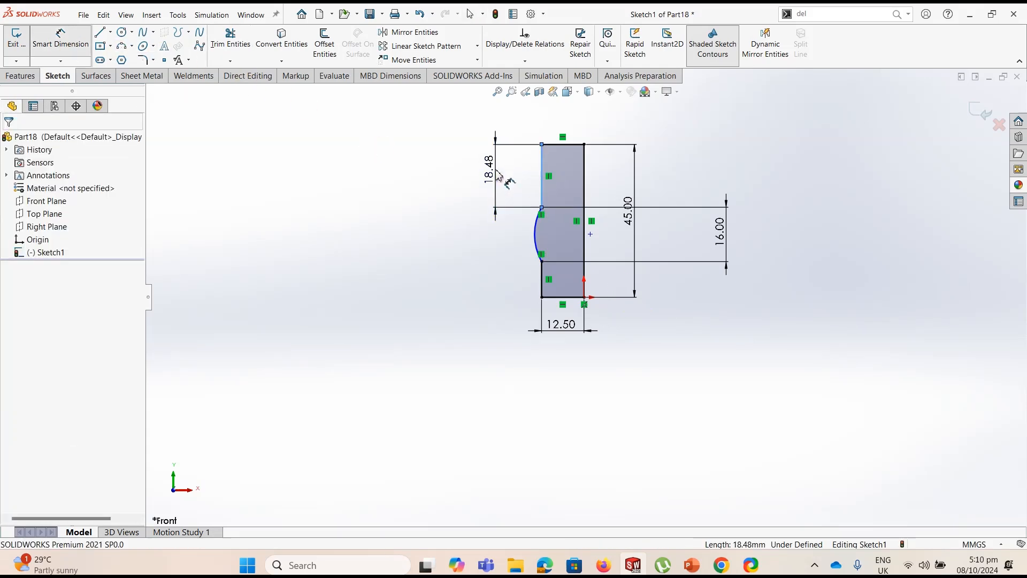
click(497, 174)
text(10)
key(Return)
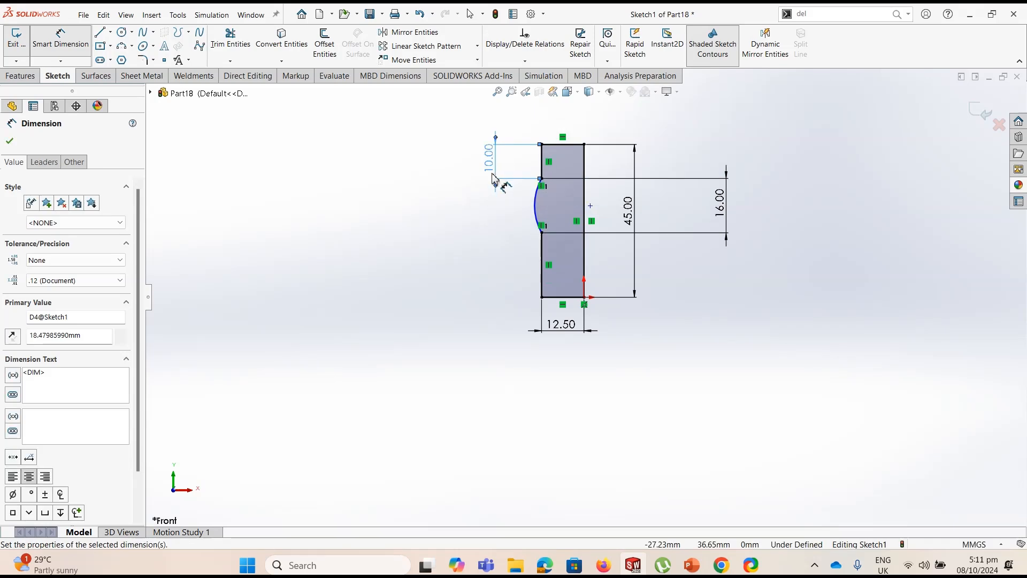
scroll(546, 199, down, 3)
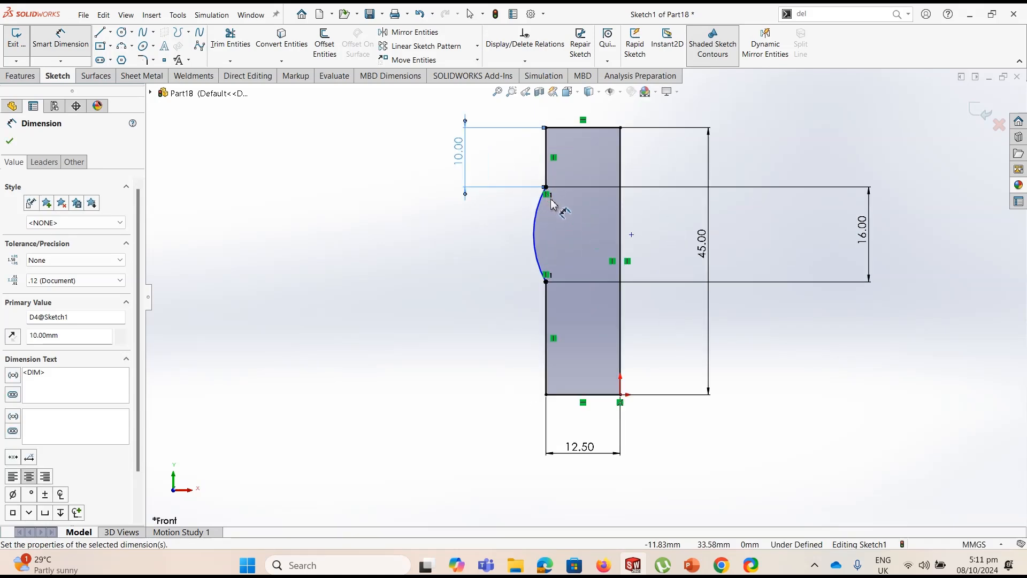
key(Escape)
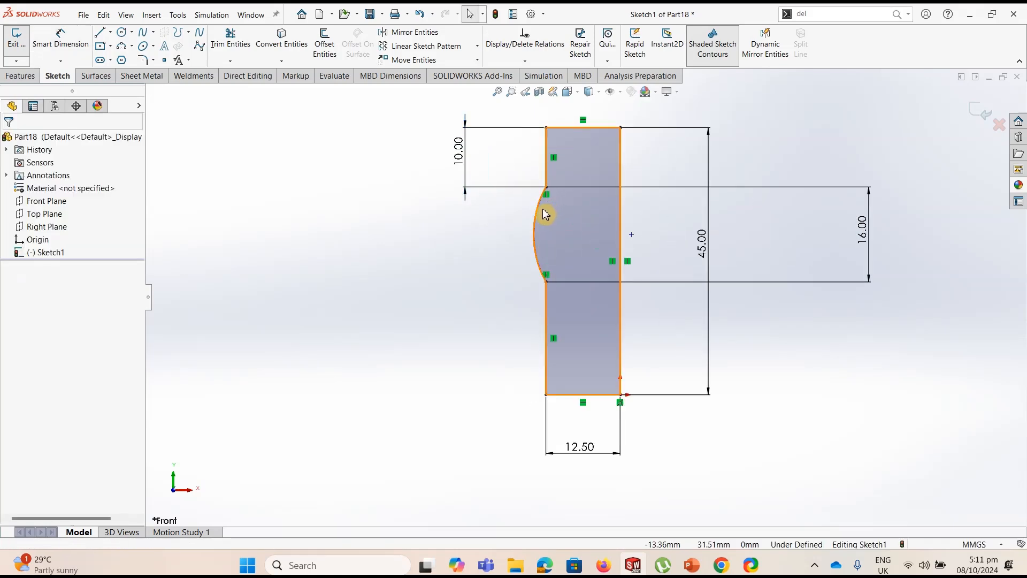
click(545, 214)
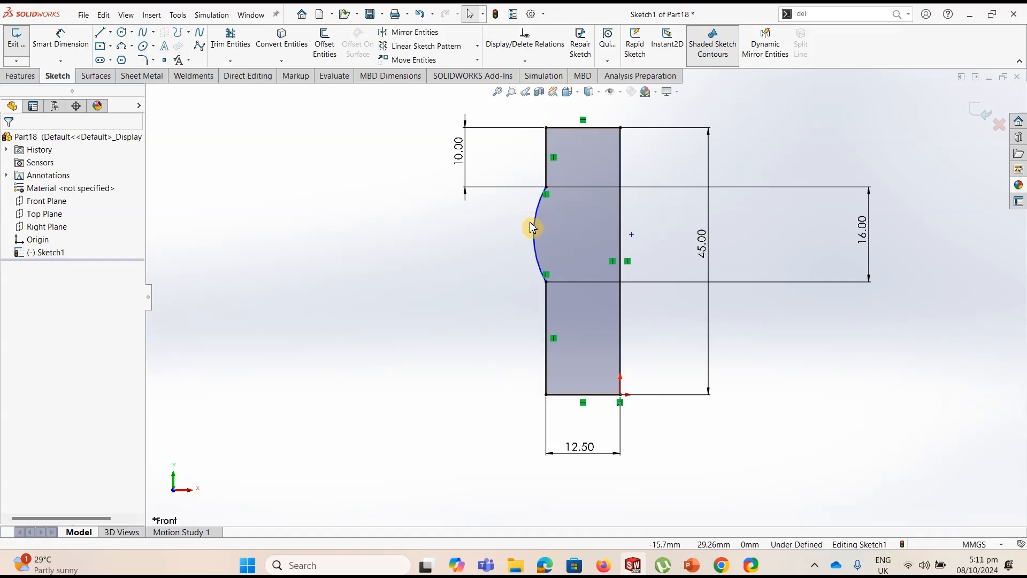
click(61, 42)
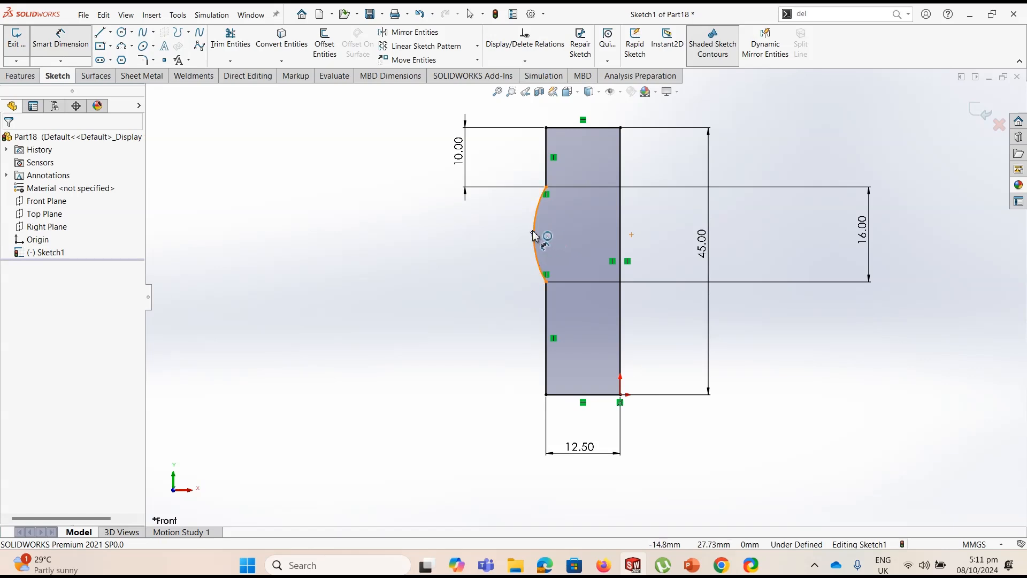
click(534, 235)
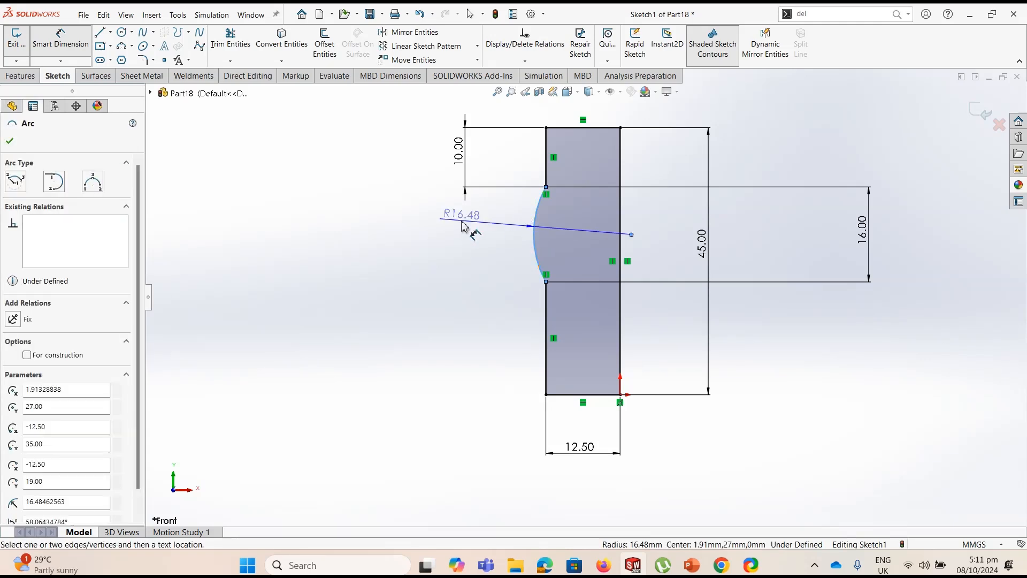
key(Escape)
Sketch a vertical centerline just outside the arc and add a Tangent relation between it and the arc
click(110, 32)
click(129, 56)
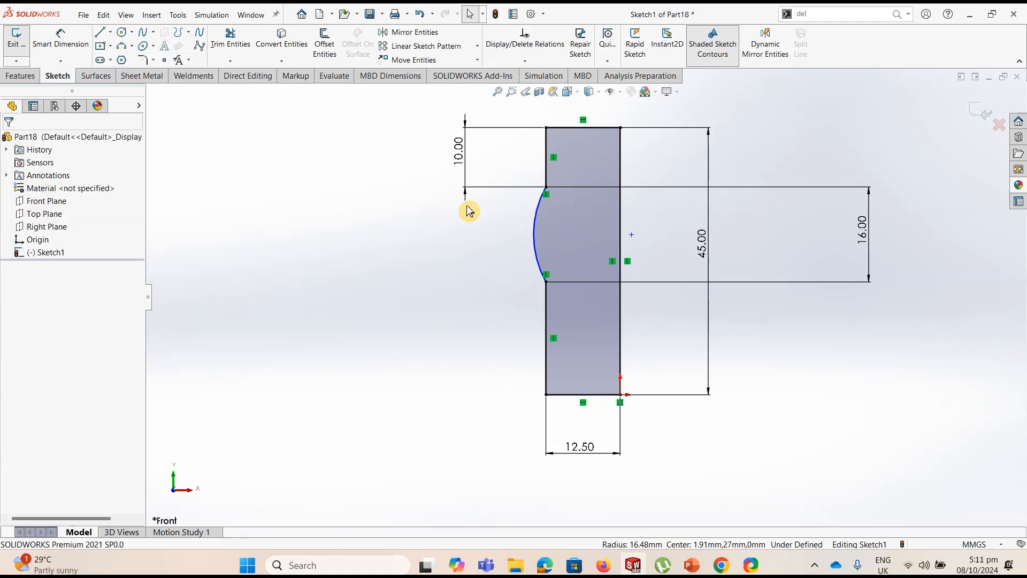
click(490, 282)
key(Escape)
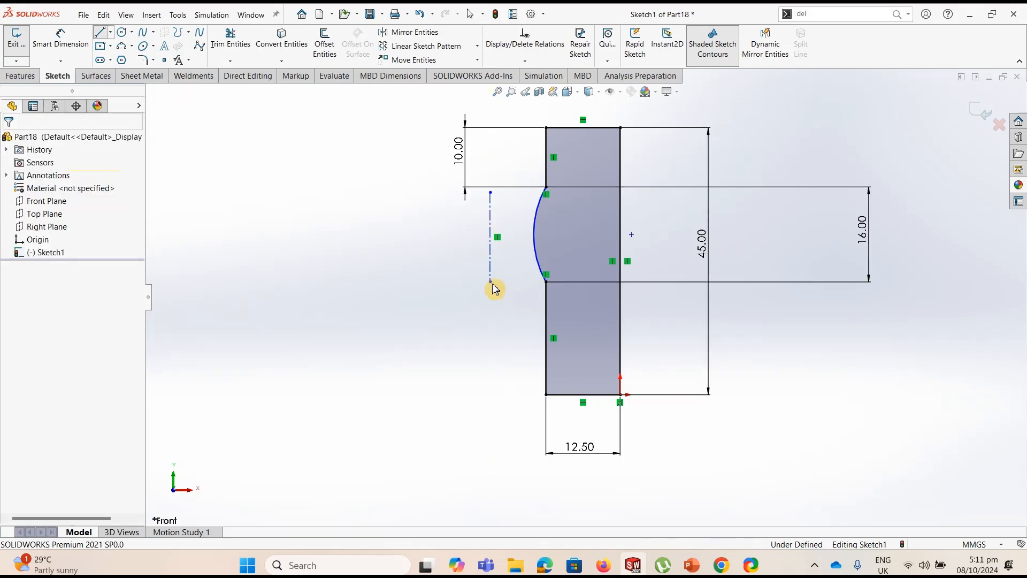
click(490, 233)
ctrl+click(532, 228)
click(571, 187)
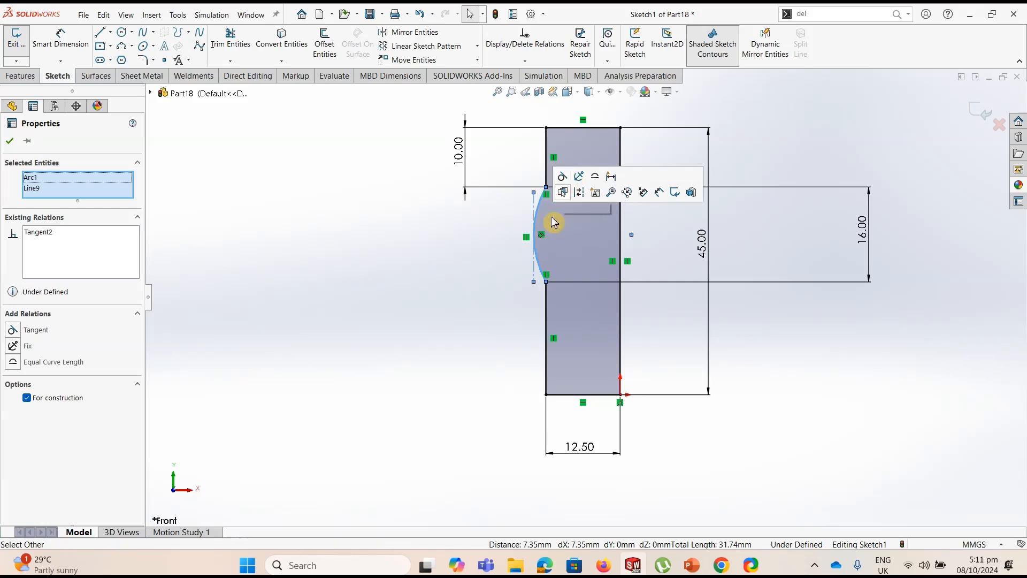
click(418, 295)
Dimension the horizontal distance between the tangent centerline and the arc's upper endpoint as 4 mm
click(60, 40)
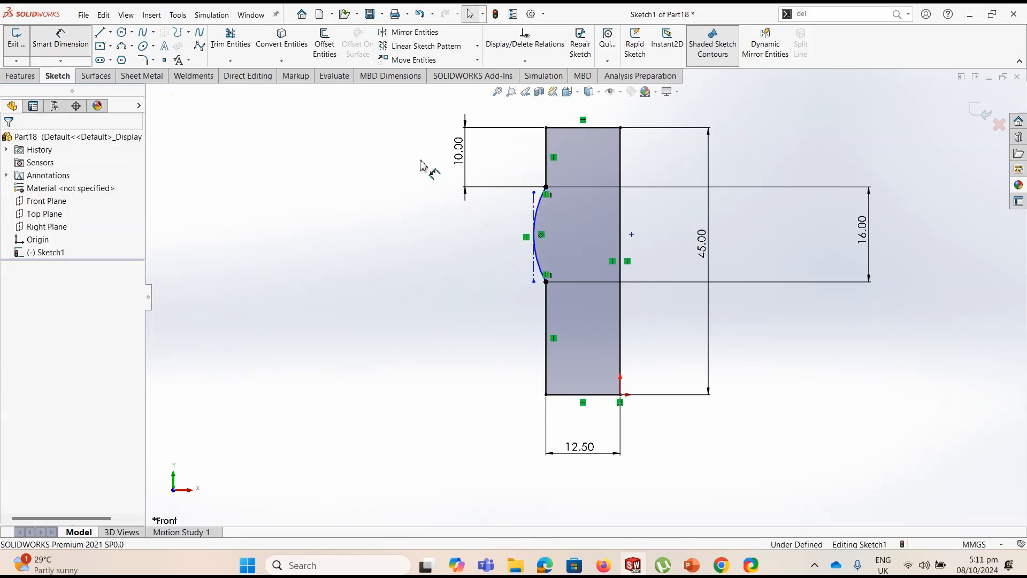
click(534, 201)
click(546, 188)
click(541, 119)
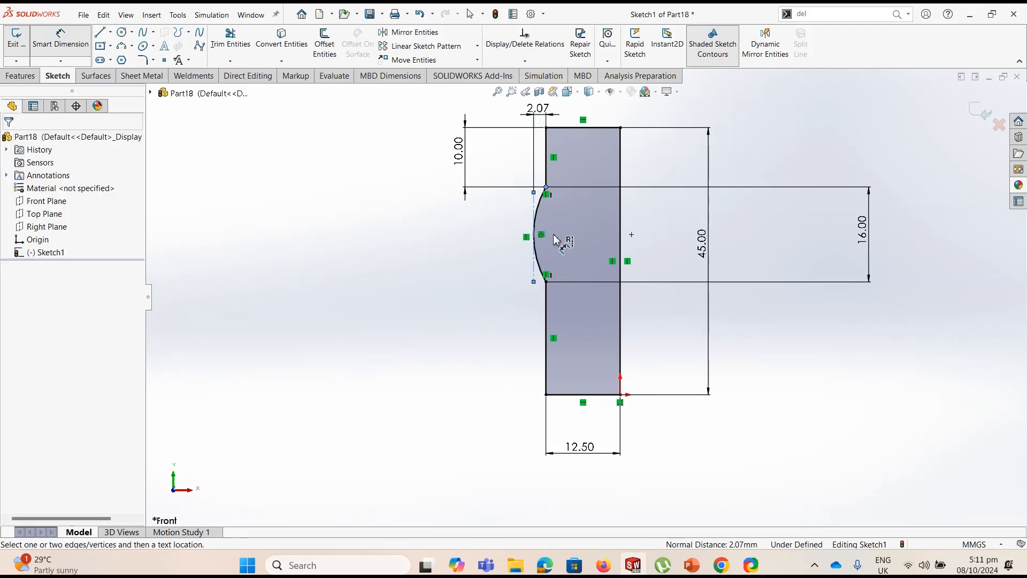
text(4)
key(Return)
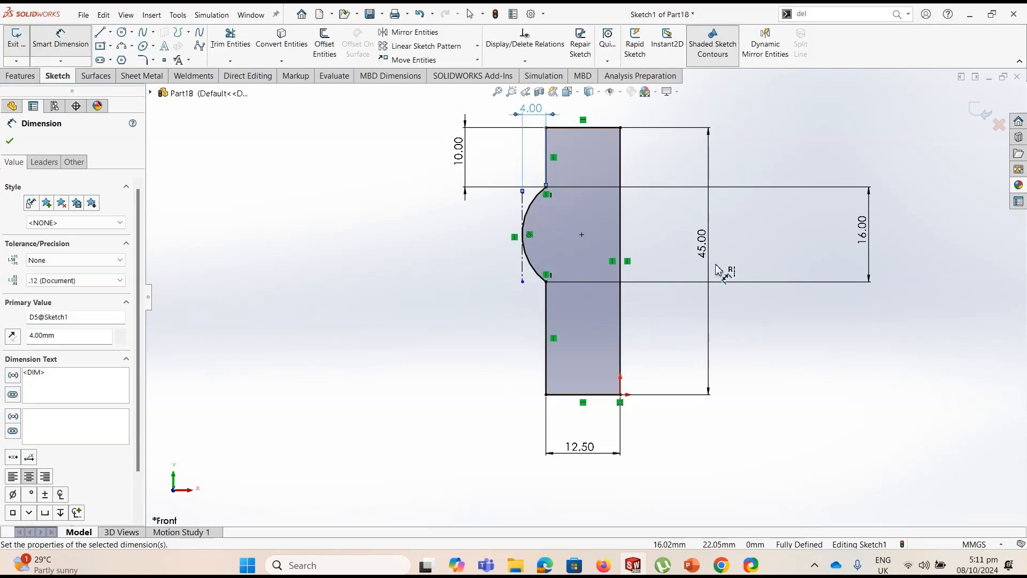
Revolve the hub profile 360° about its 45 mm vertical line through the origin
scroll(715, 264, up, 2)
click(26, 86)
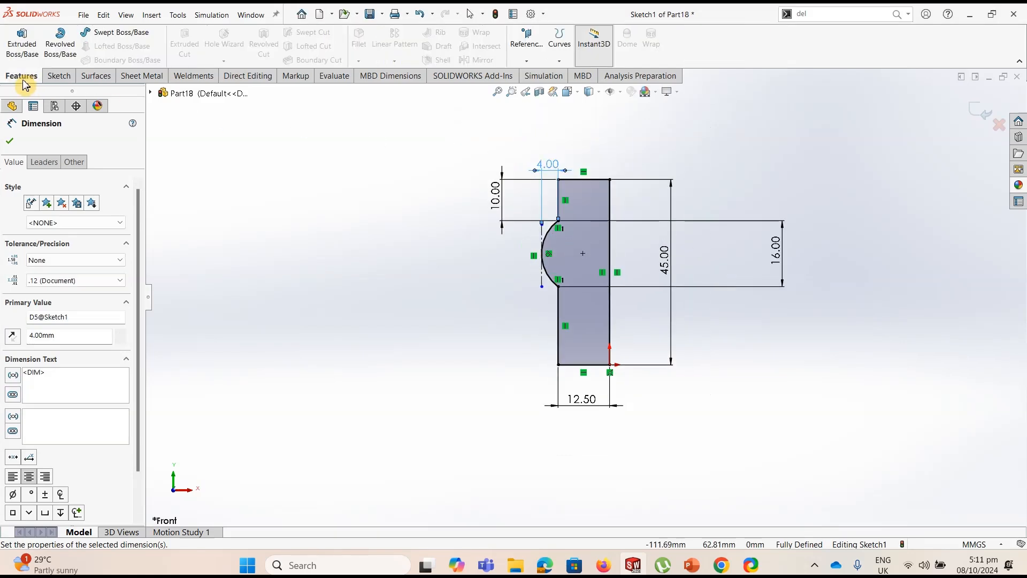
click(60, 45)
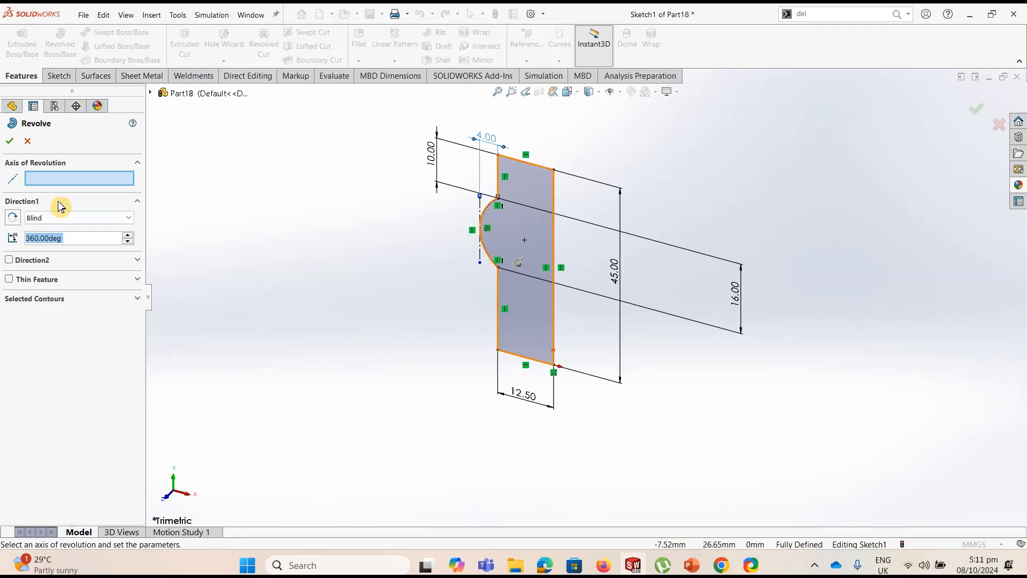
click(556, 211)
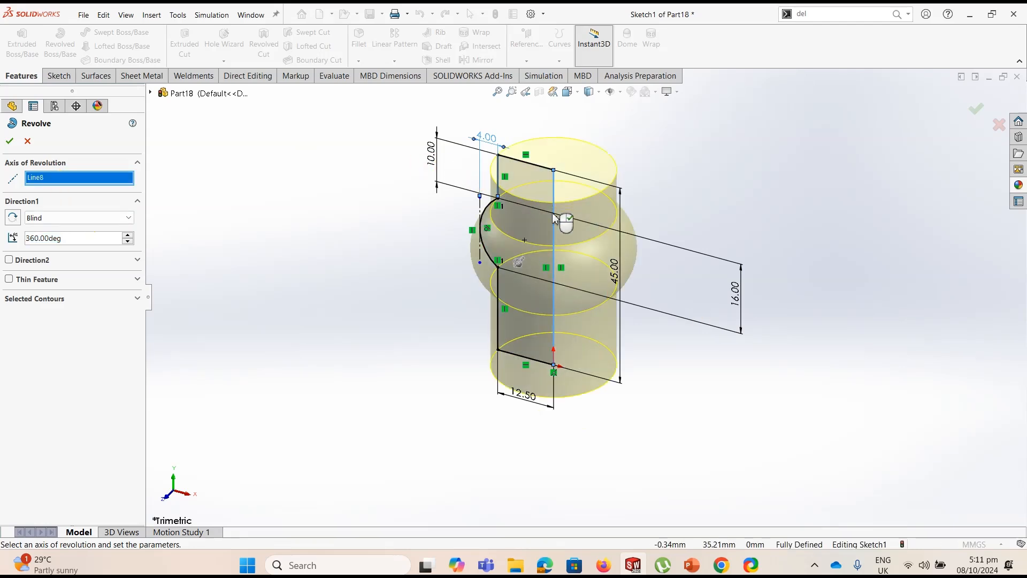
click(9, 141)
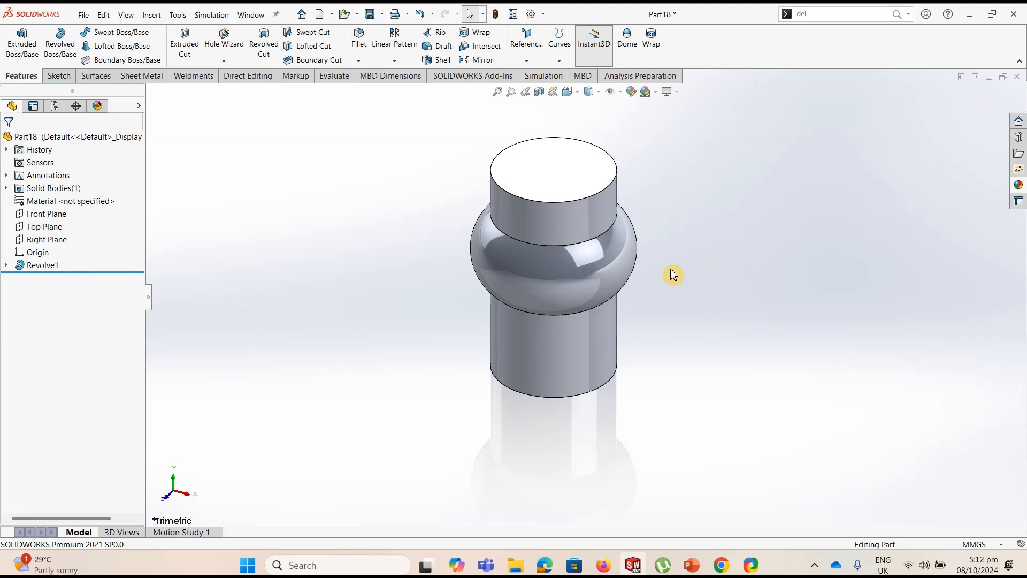
Start a sketch on the Front Plane and draw a horizontal straight slot about 13.5 mm wide and 11.3 mm between centres, beside the hub
scroll(673, 274, up, 4)
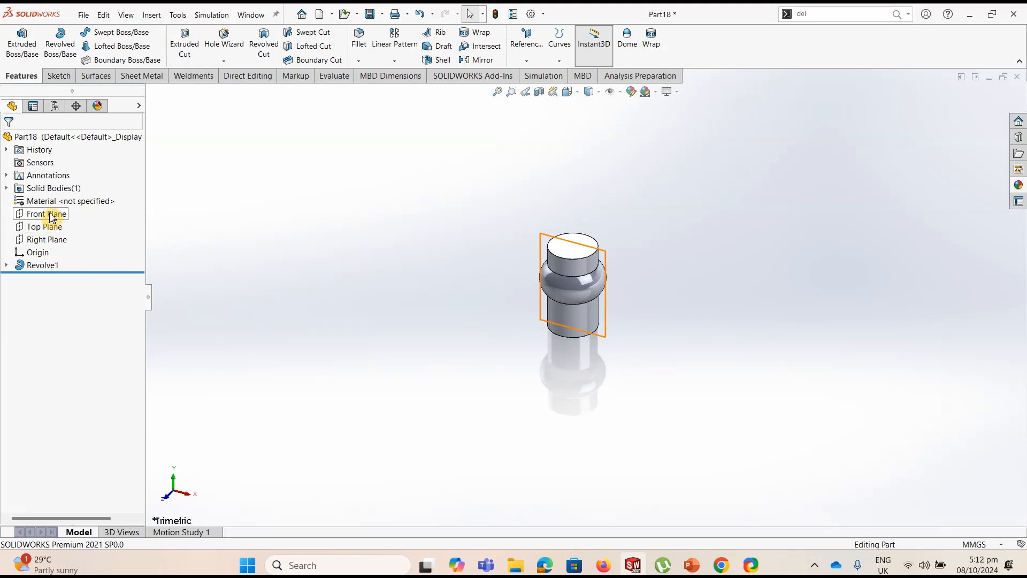
click(77, 219)
click(59, 76)
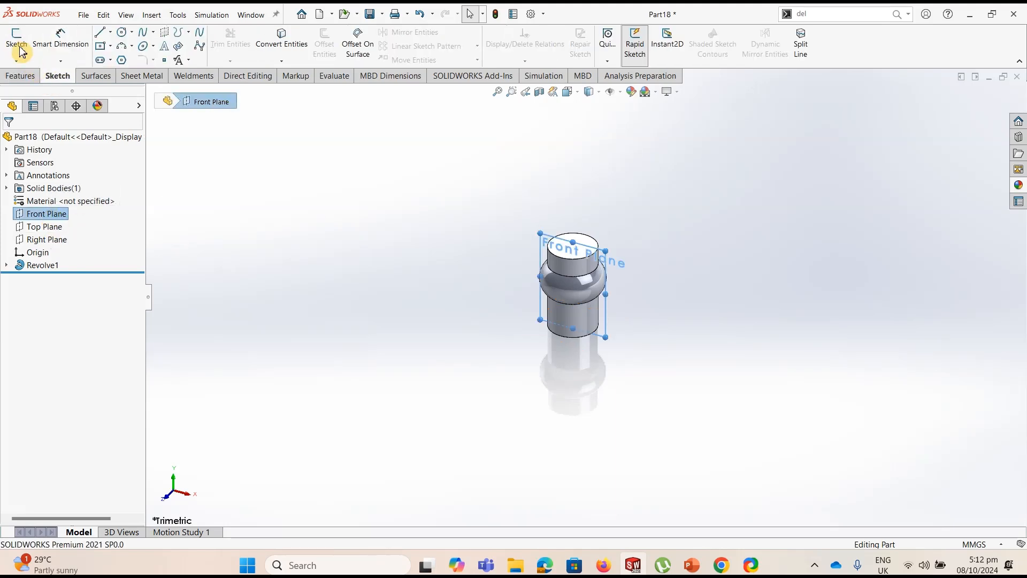
click(16, 42)
scroll(421, 250, up, 8)
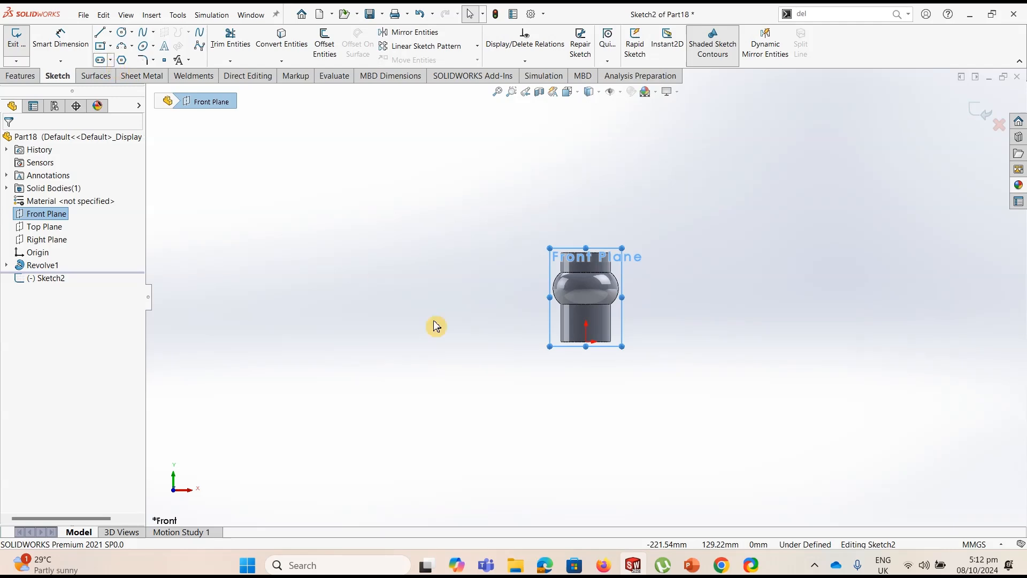
click(406, 239)
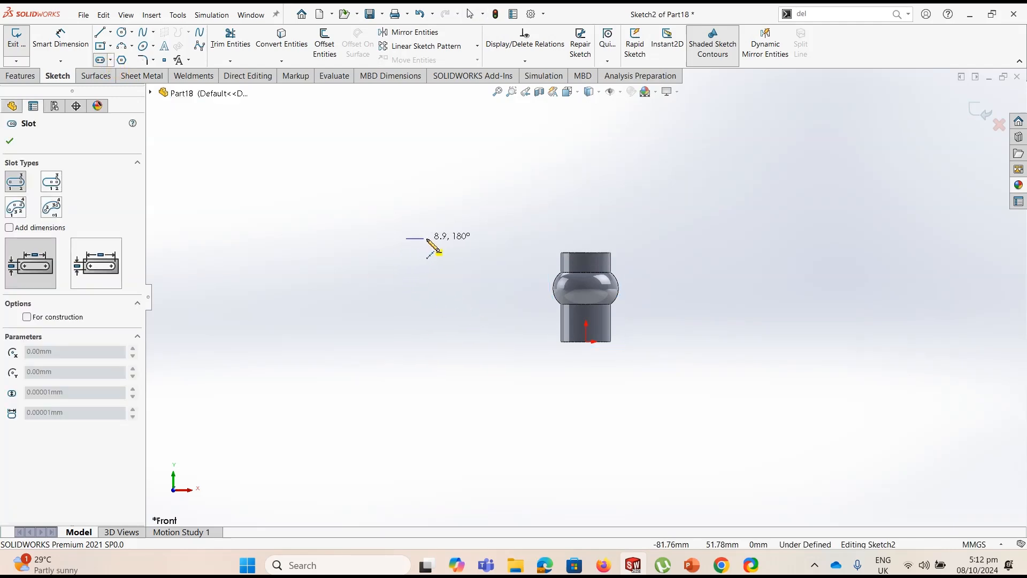
click(427, 239)
click(436, 252)
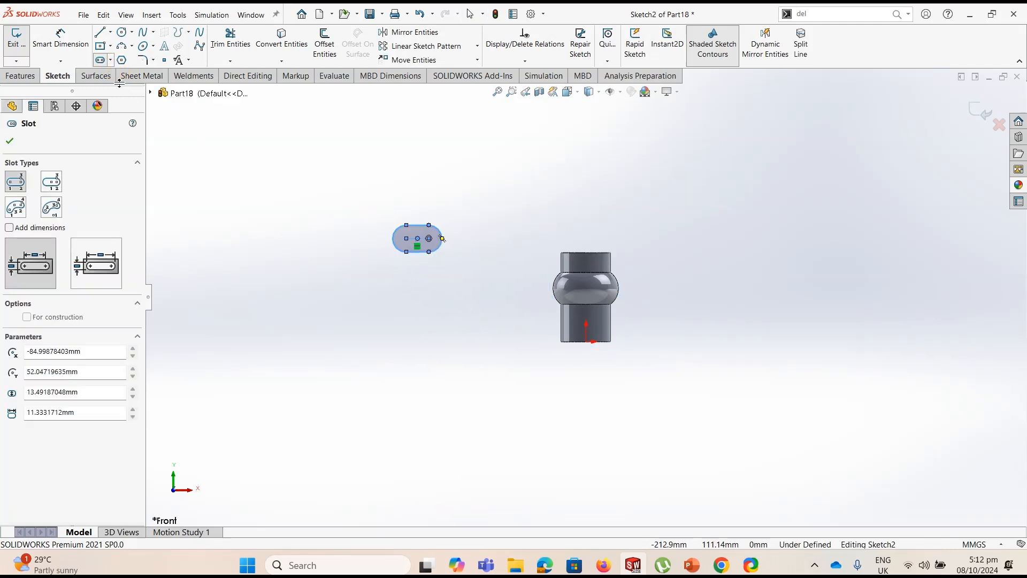
Dimension the slot's width as 25 mm and its centre-to-centre length as 30-25 mm
click(65, 47)
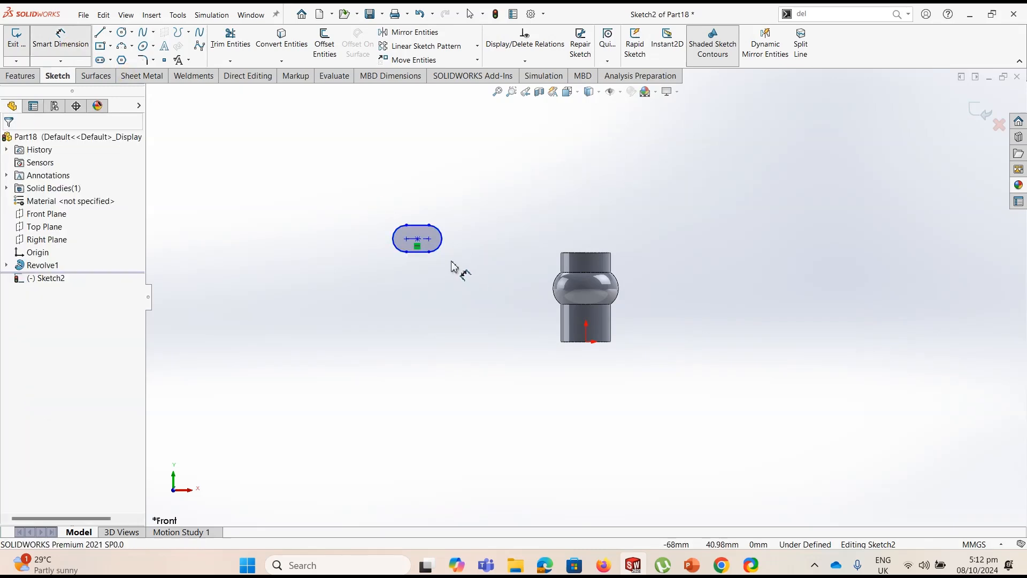
click(421, 253)
click(458, 241)
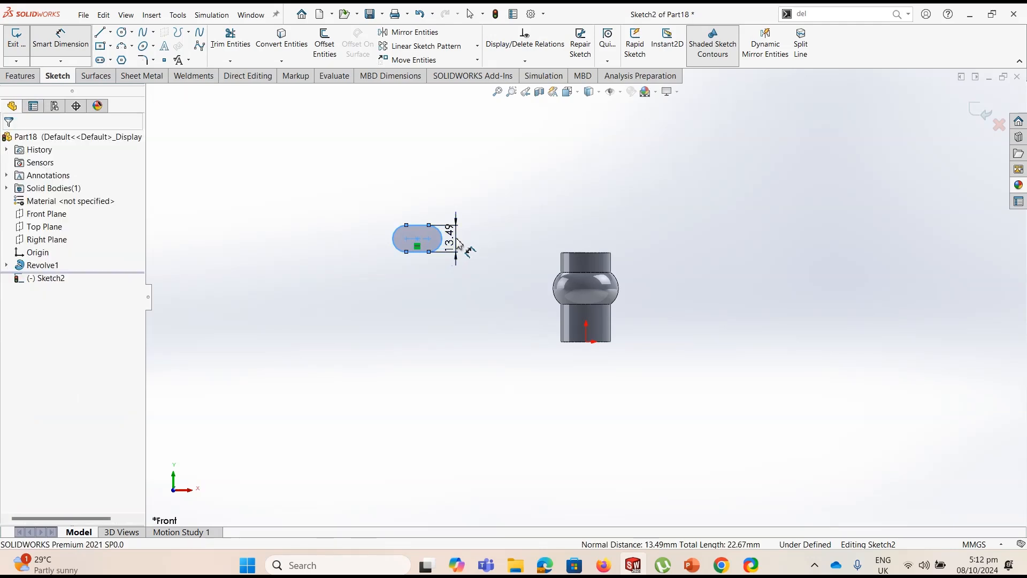
key(Return)
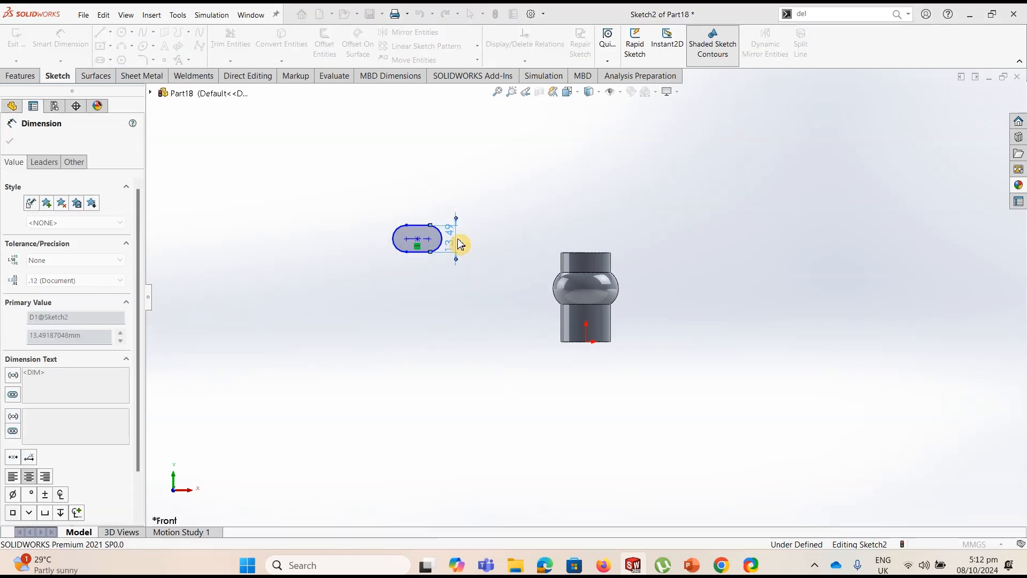
click(423, 229)
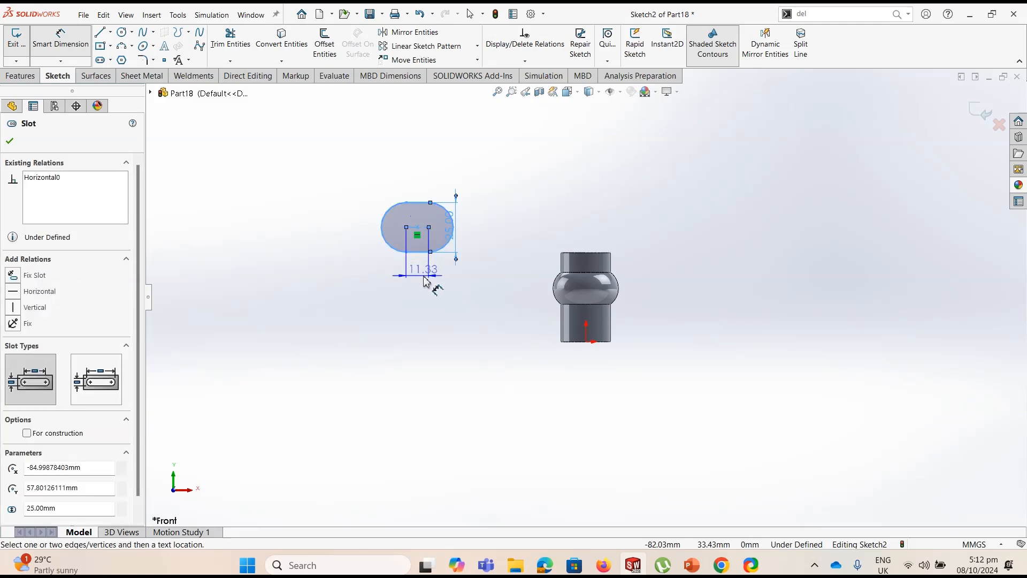
click(427, 281)
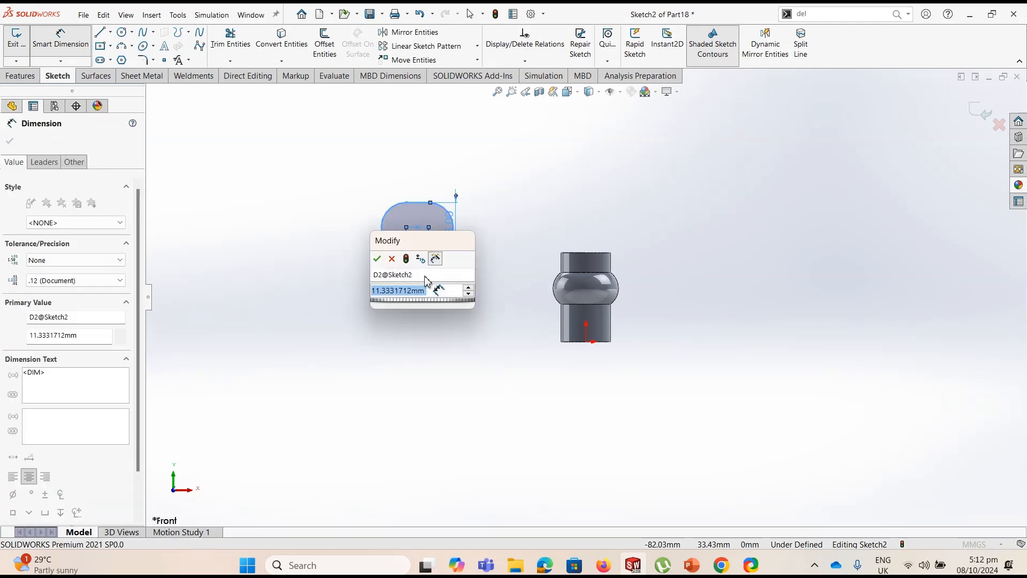
text(30-)
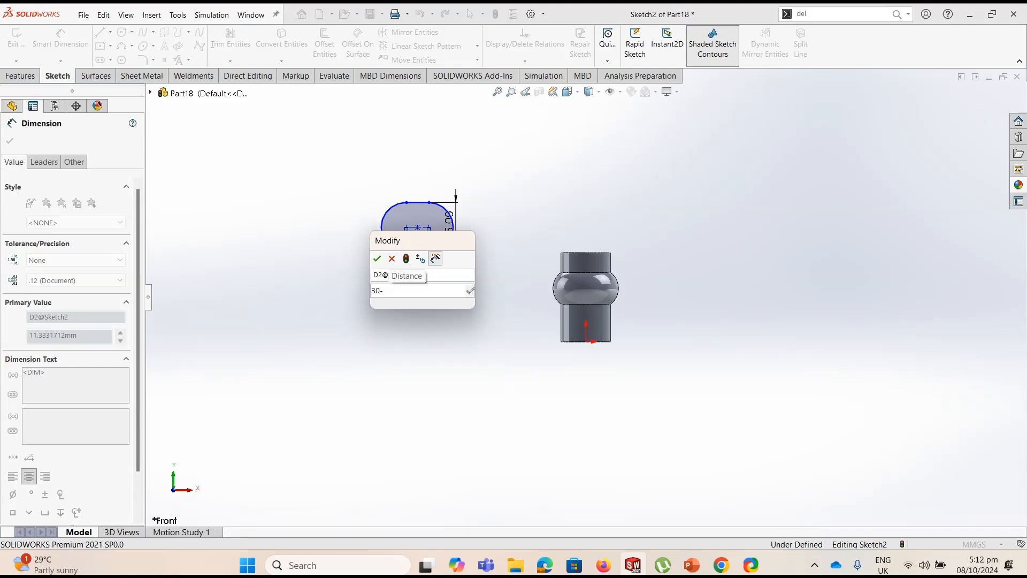
text(25)
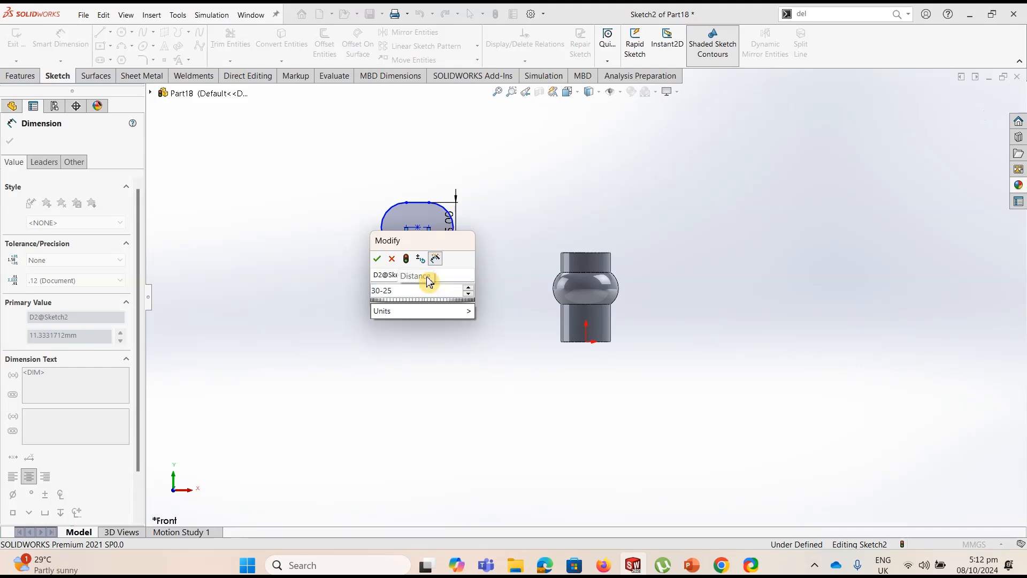
key(Return)
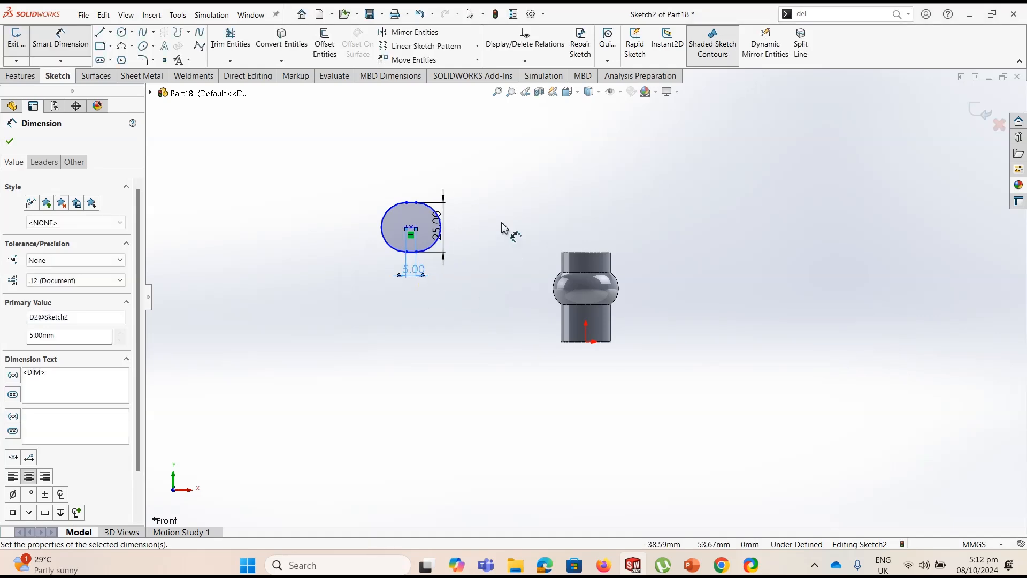
Position the slot's centre 6 mm above the hub's top edge and 170 mm horizontally from the origin
click(412, 231)
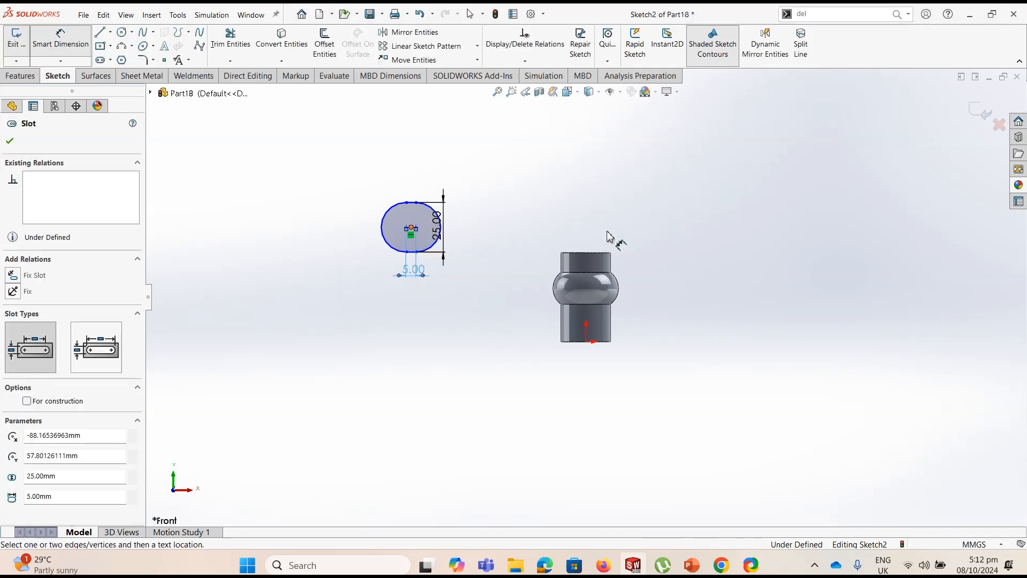
click(603, 259)
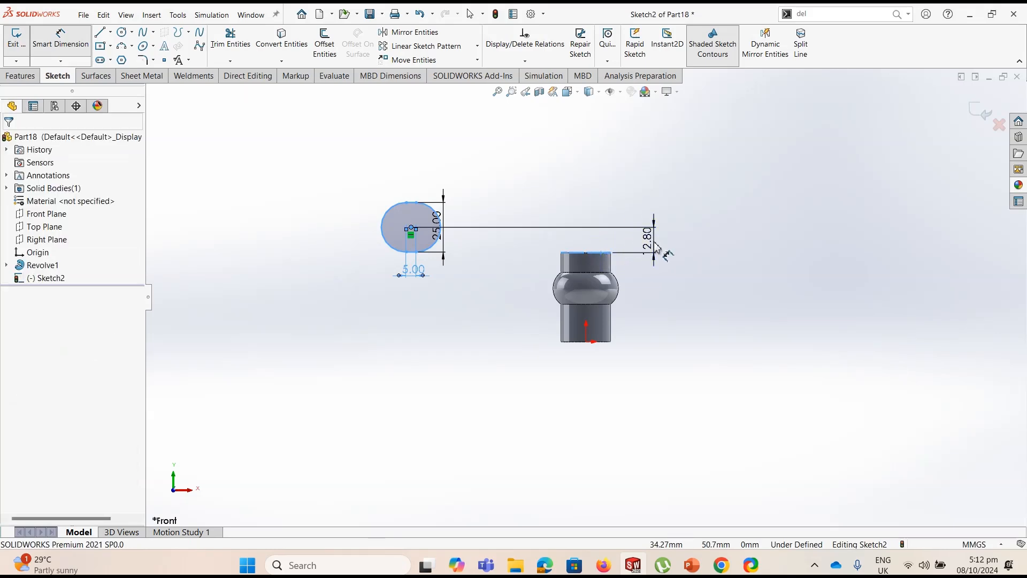
click(658, 247)
text(6)
key(Return)
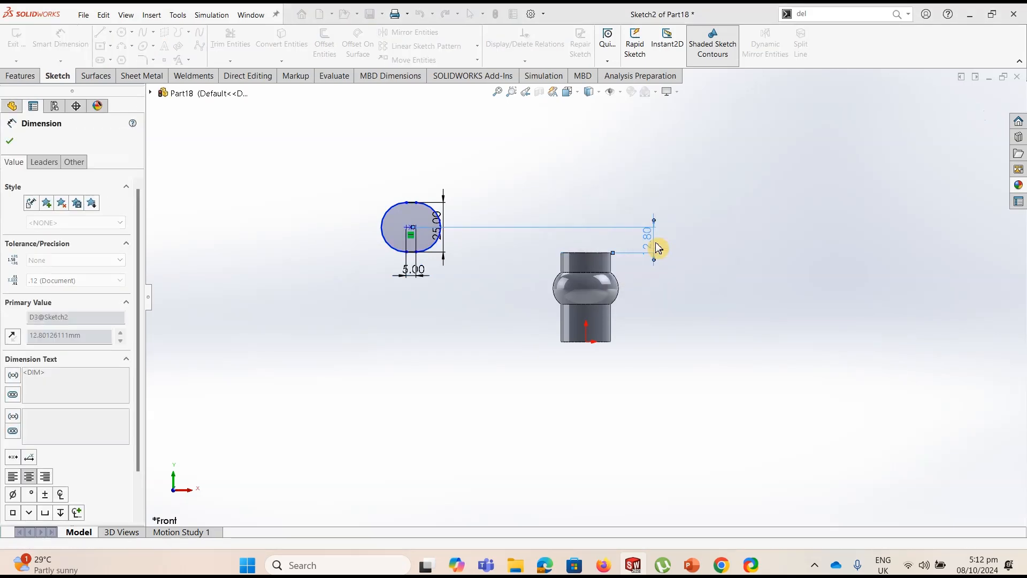
click(411, 246)
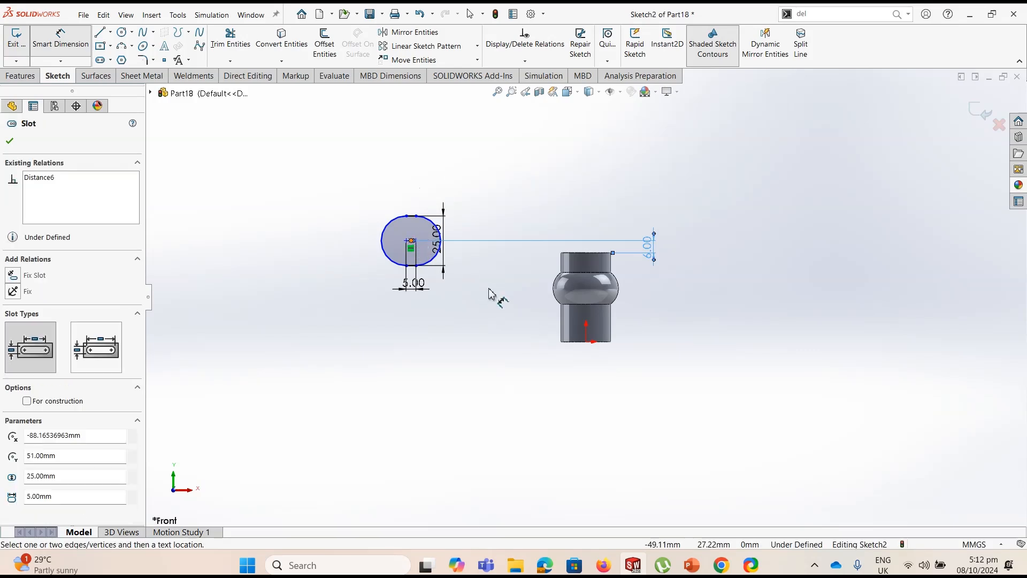
click(587, 342)
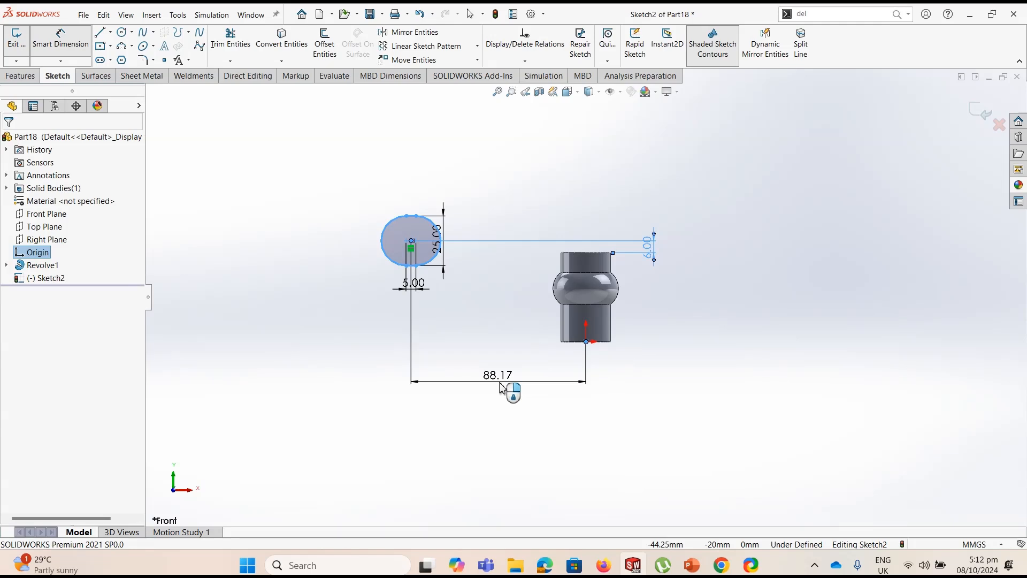
click(503, 389)
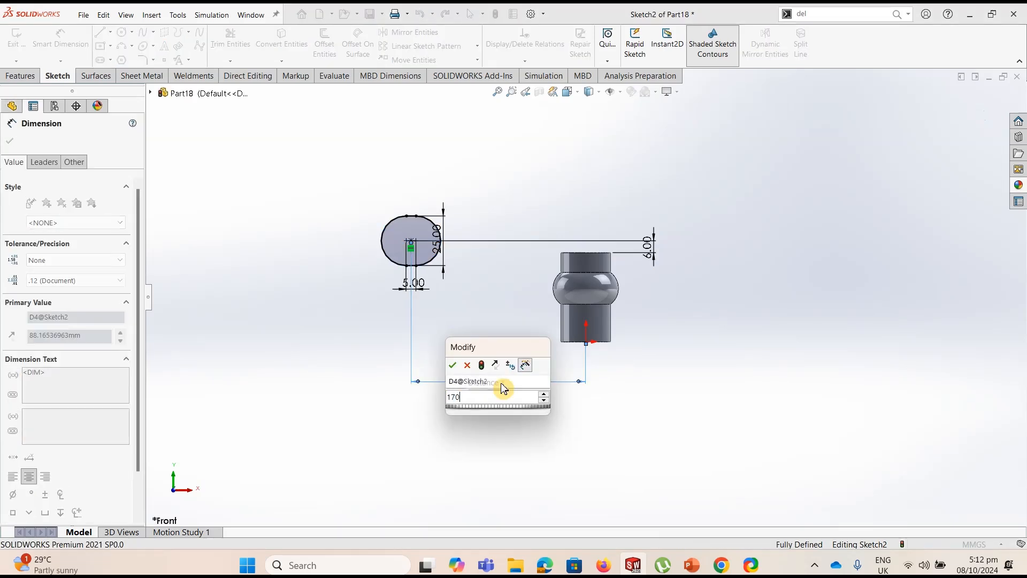
key(Return)
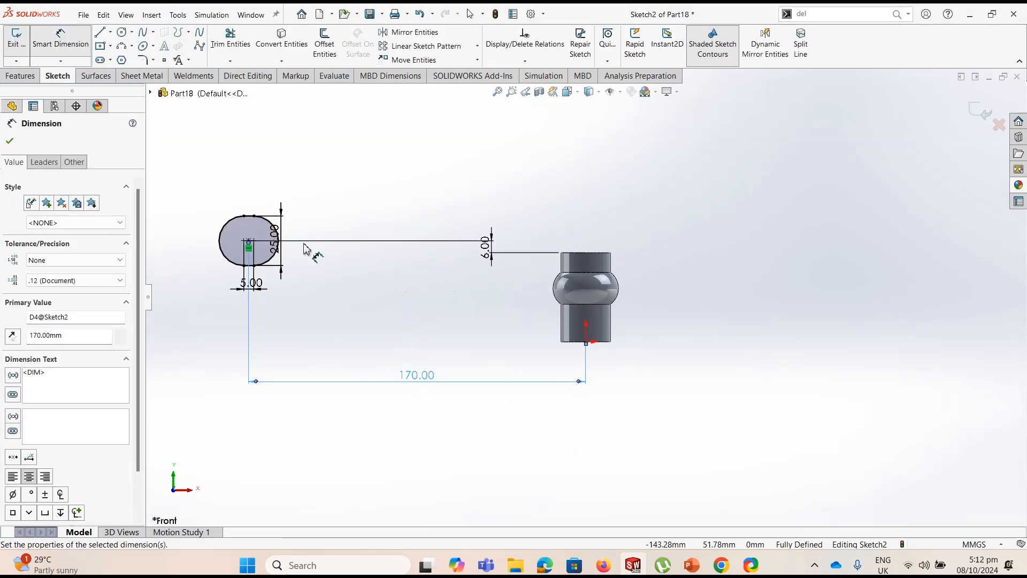
Sketch a vertical centerline from the origin up through the hub's axis, ending above its top face
click(111, 33)
click(119, 60)
click(585, 343)
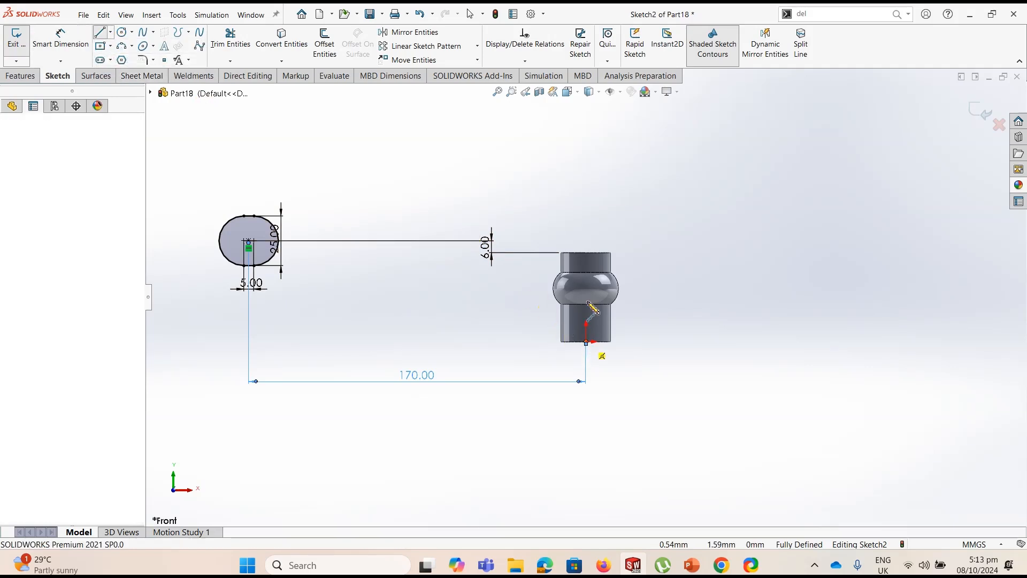
click(586, 221)
key(Escape)
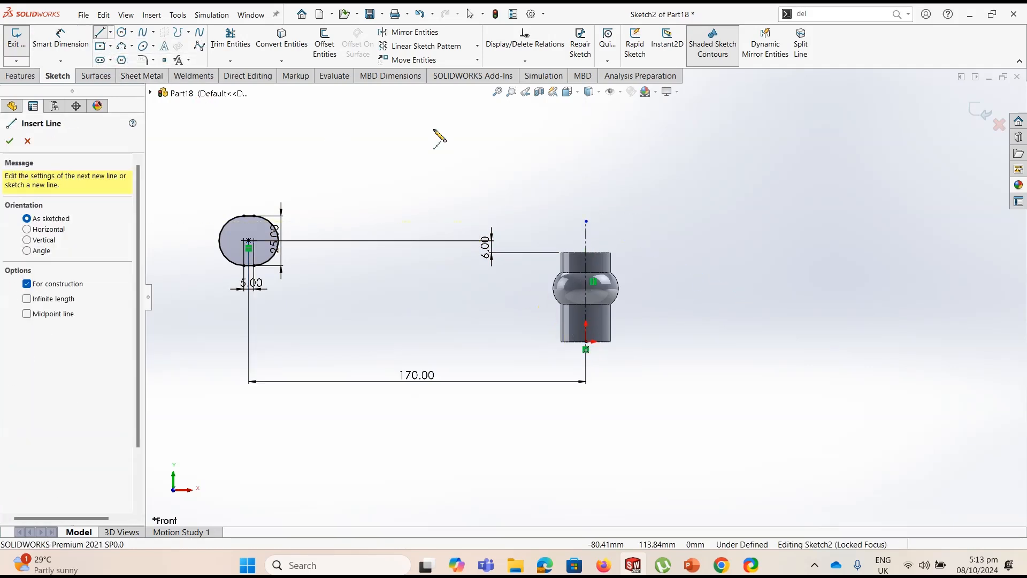
Revolve the rim's slot profile 360° about the vertical centerline, merging the result
click(19, 76)
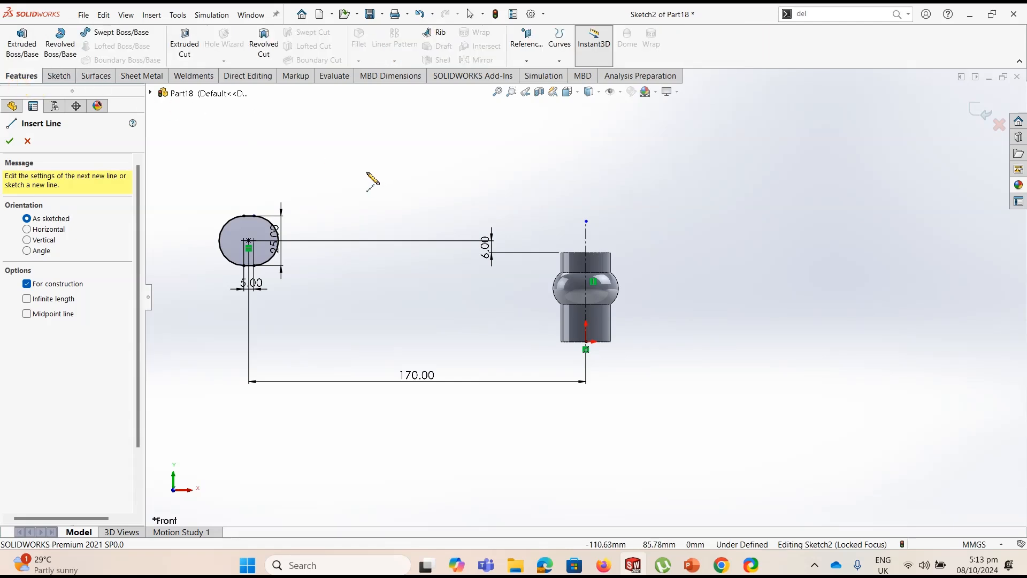
click(60, 46)
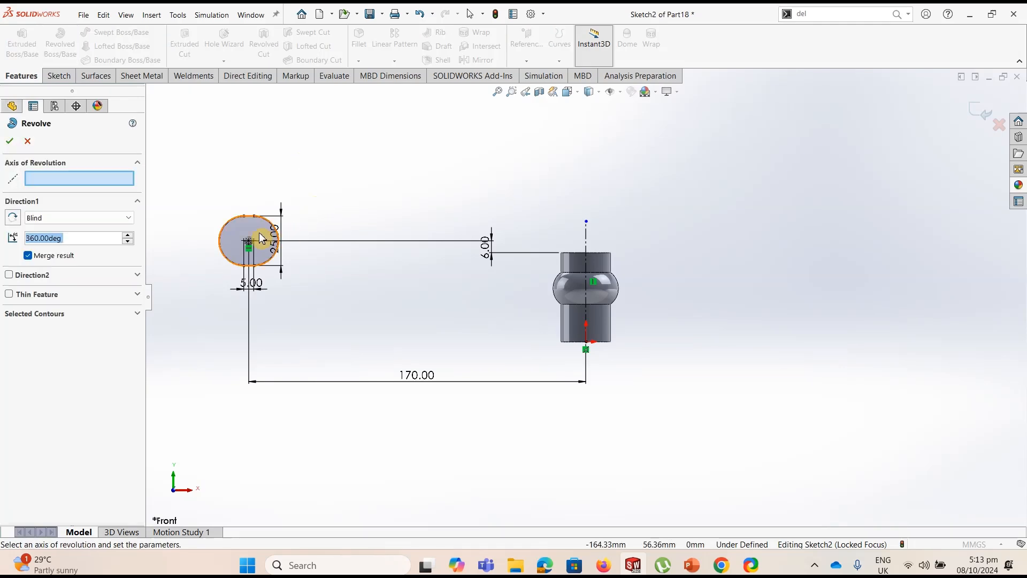
click(587, 238)
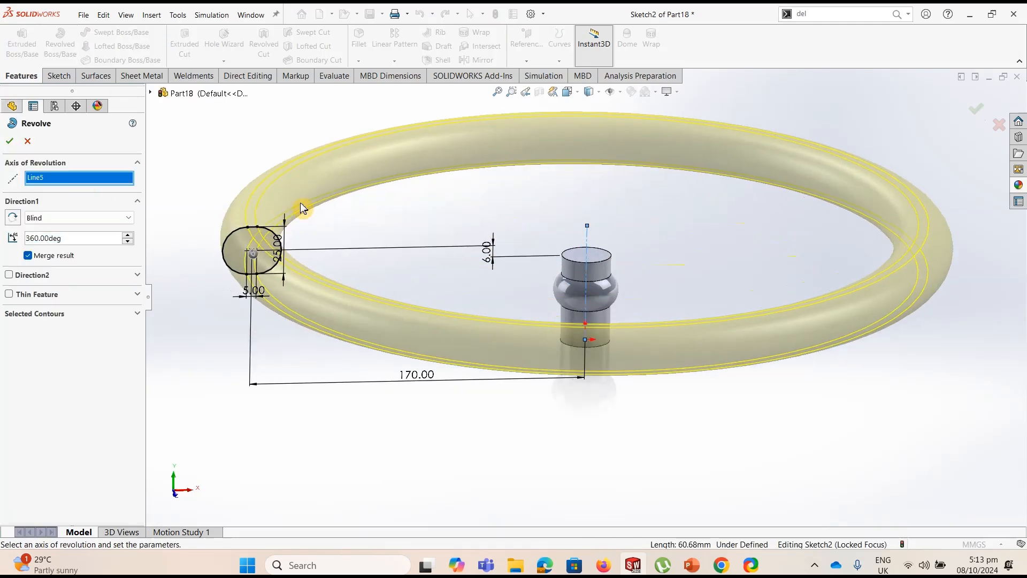
click(11, 141)
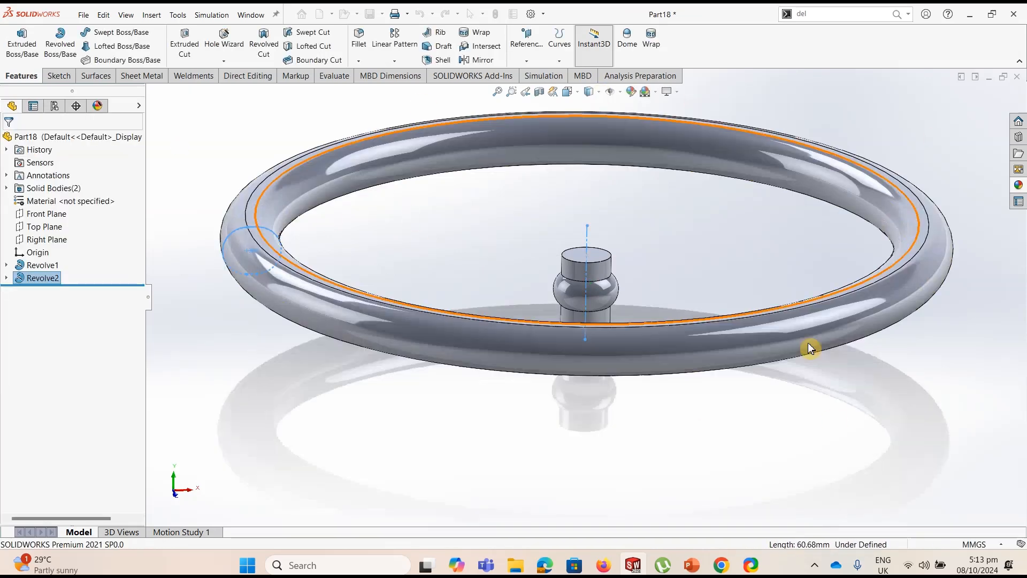
Start a new sketch on the Front Plane and set the display style to Hidden Lines Visible
scroll(703, 220, up, 5)
middle_drag(695, 219, 677, 268)
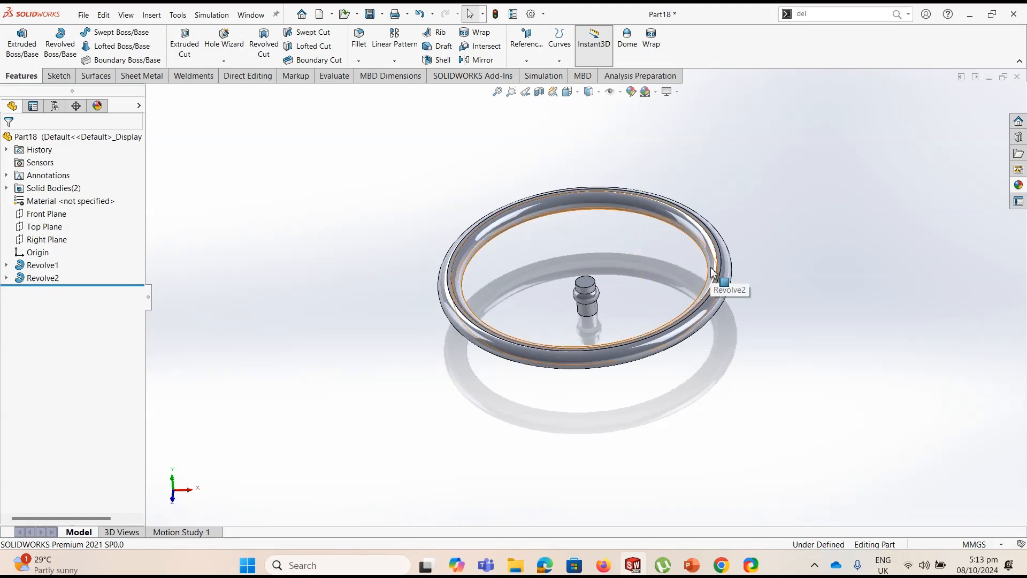
key(ctrl+7)
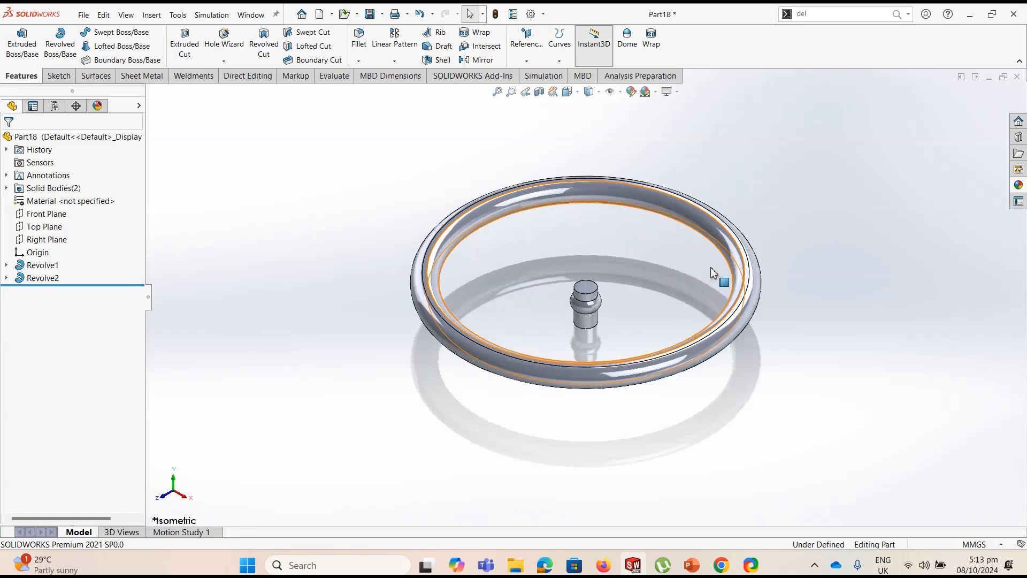
click(49, 215)
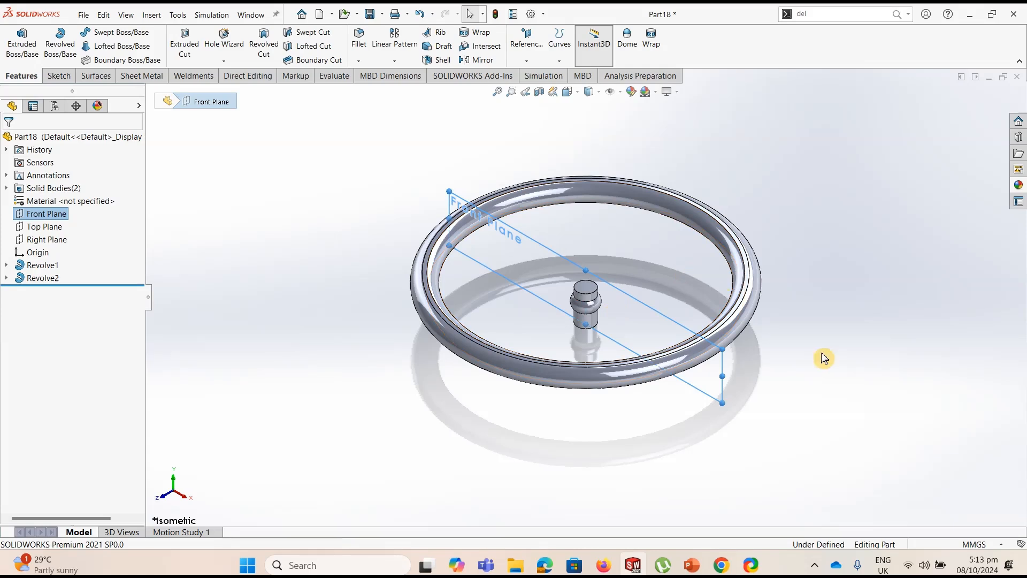
click(68, 78)
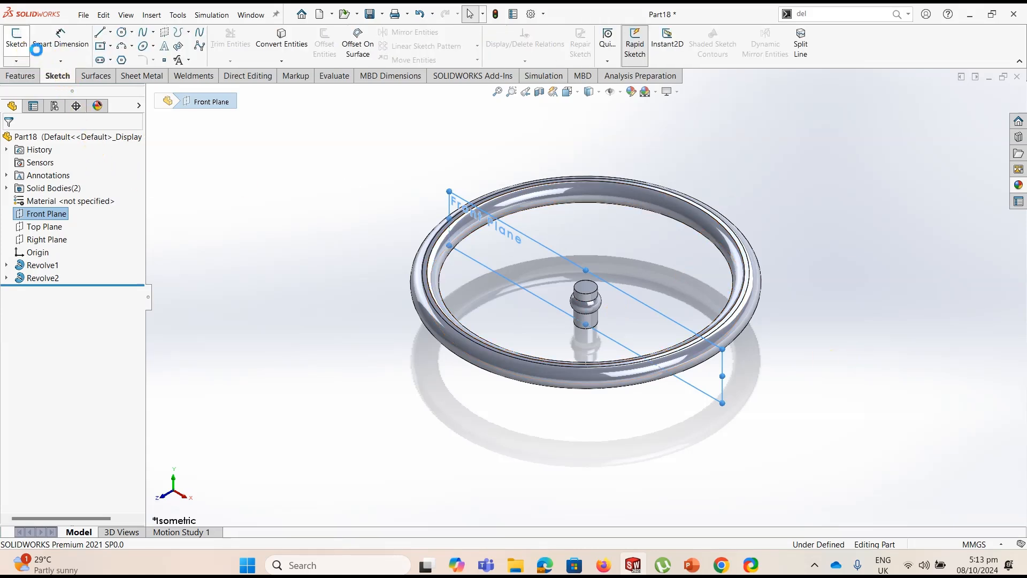
click(17, 42)
scroll(503, 240, down, 1)
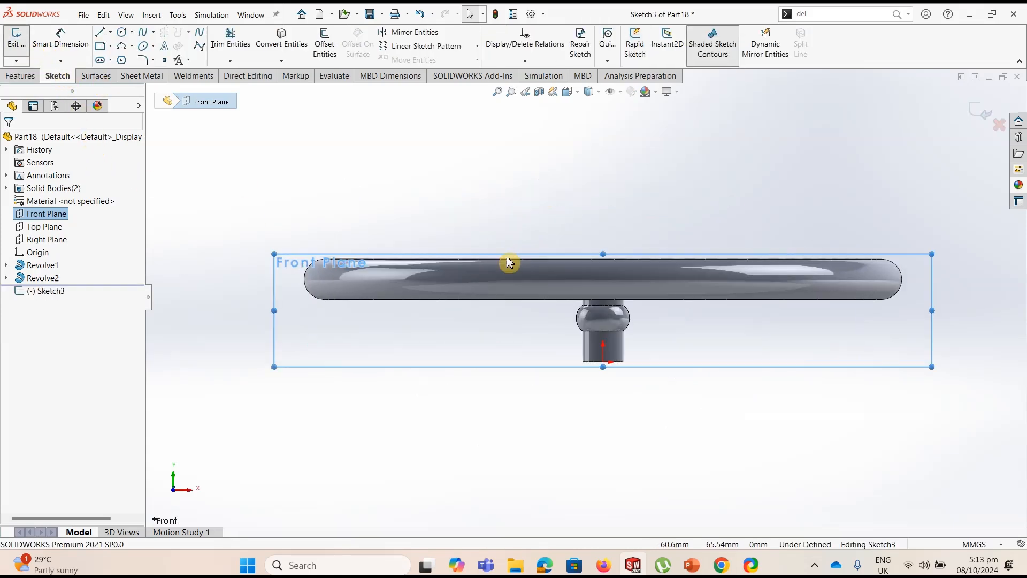
key(Escape)
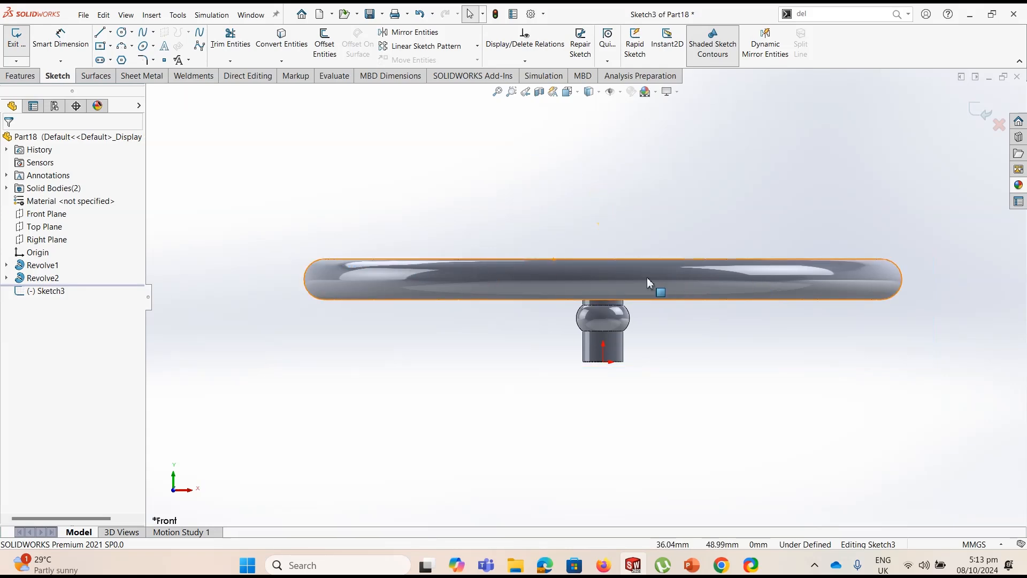
click(600, 96)
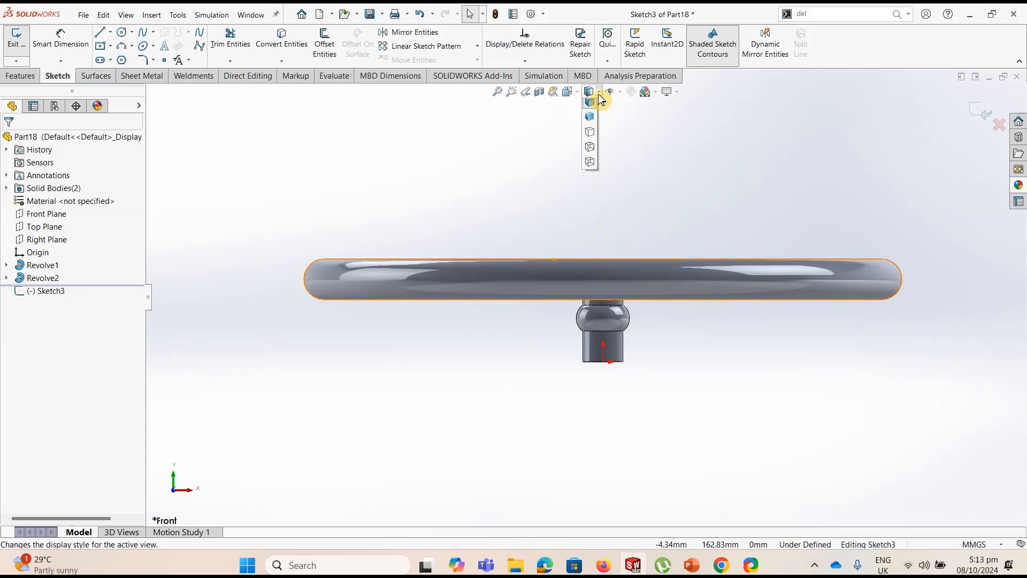
click(594, 156)
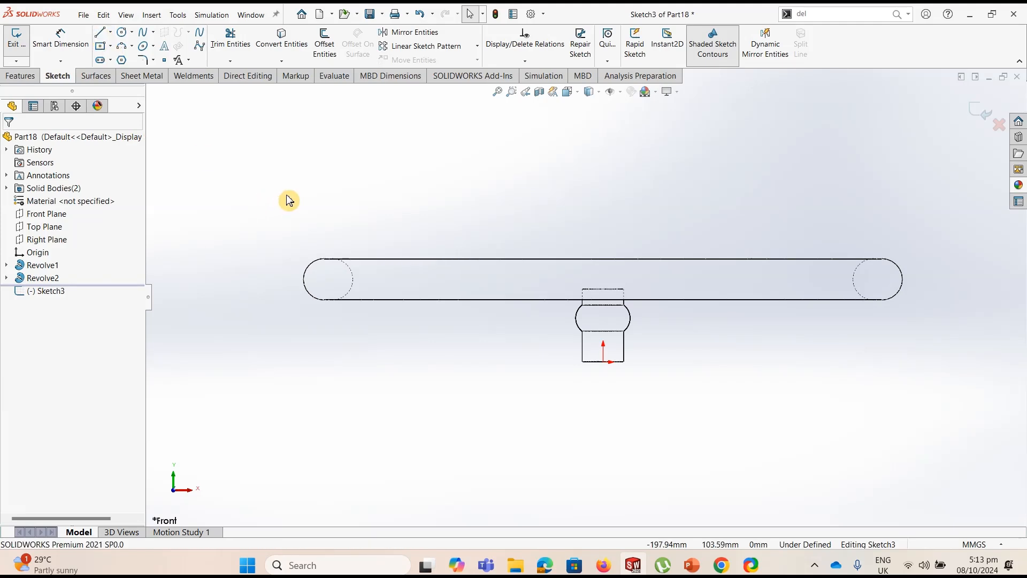
Sketch an S-shaped spoke path from inside the rim to the hub: a line about 67 mm long, two arcs, and a line about 77 mm long
key(l)
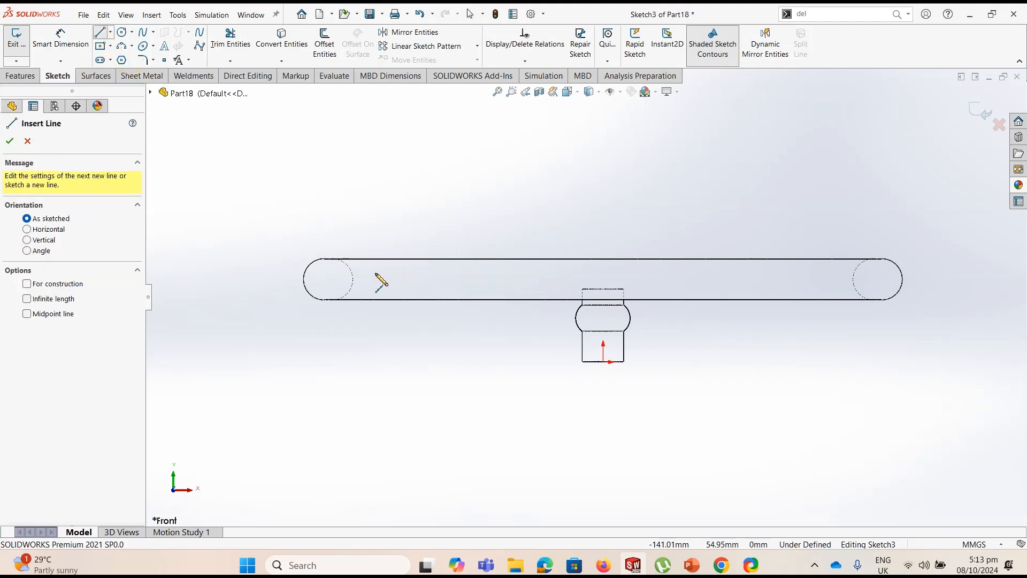
drag(331, 279, 440, 279)
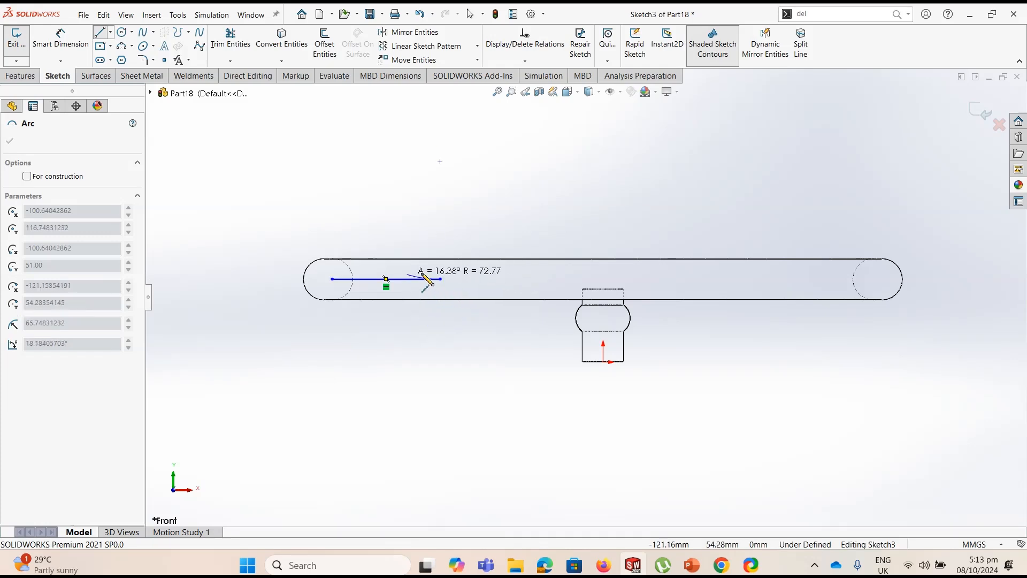
click(461, 298)
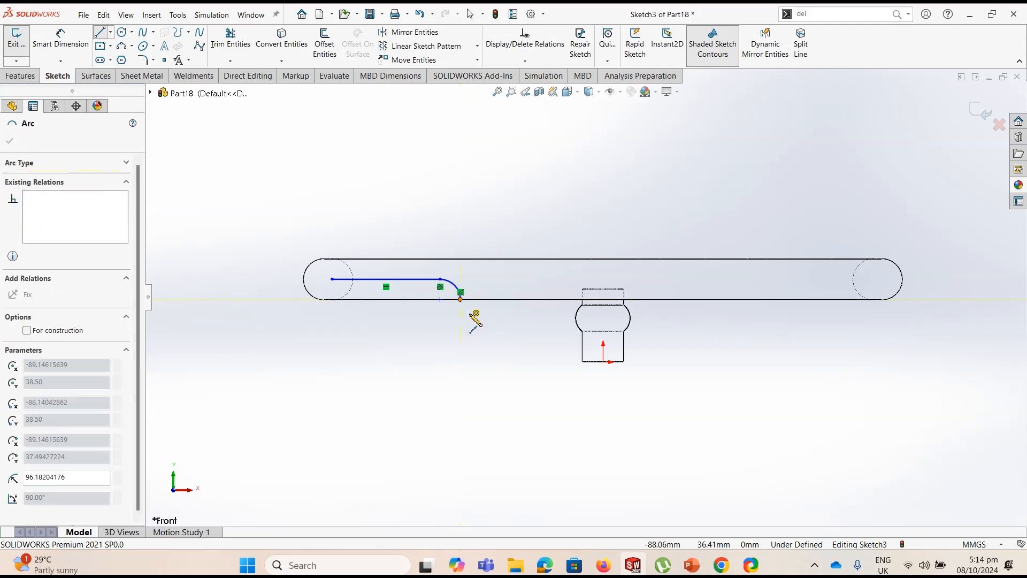
click(479, 317)
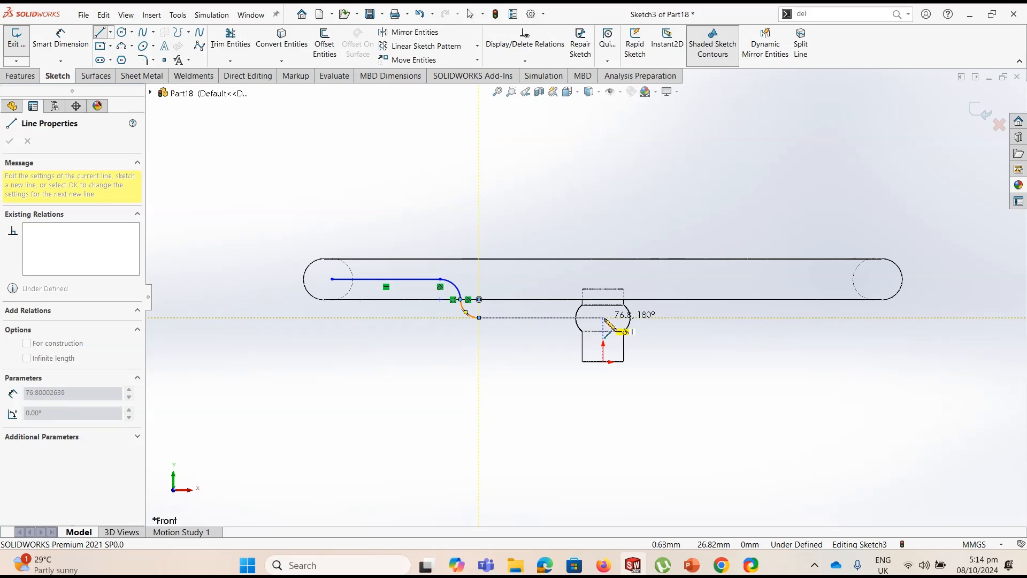
click(603, 318)
key(Escape)
key(Escape)
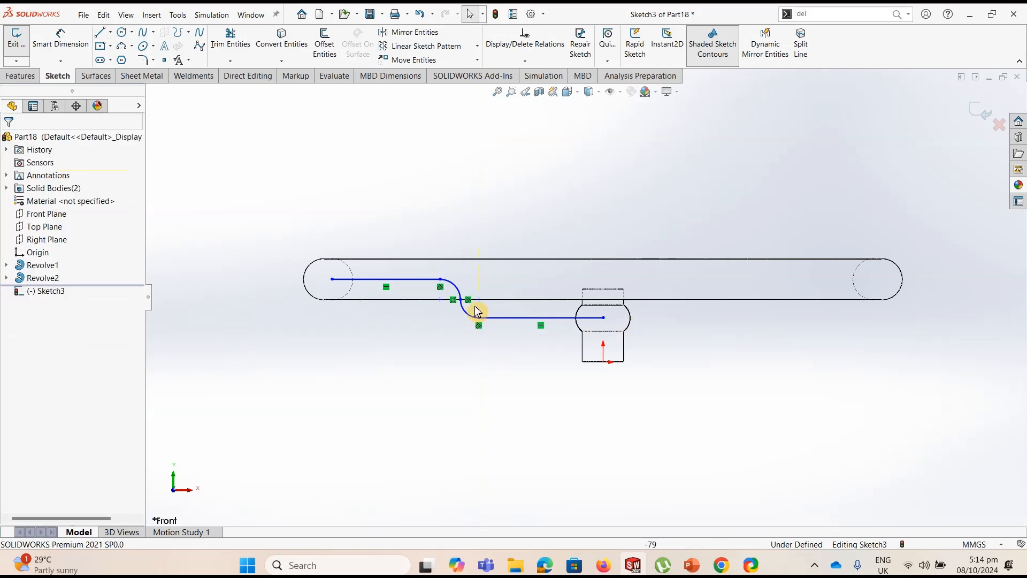
Move the junction point of the two arcs slightly upward, off the rim's lower edge
scroll(468, 306, down, 4)
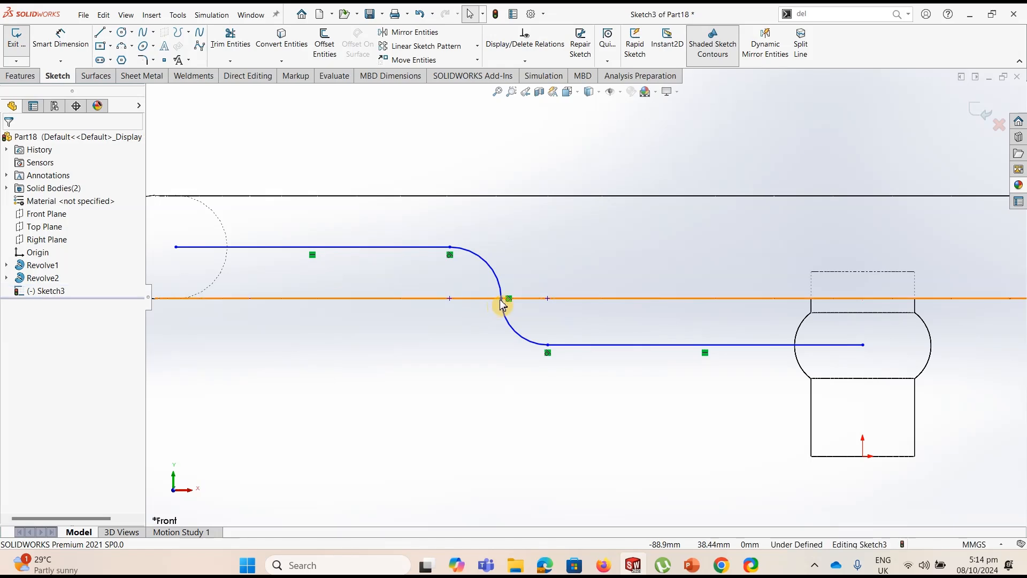
mouse_move(501, 298)
mouse_down()
mouse_move(511, 271)
mouse_move(508, 290)
mouse_move(505, 282)
mouse_up()
scroll(508, 317, up, 5)
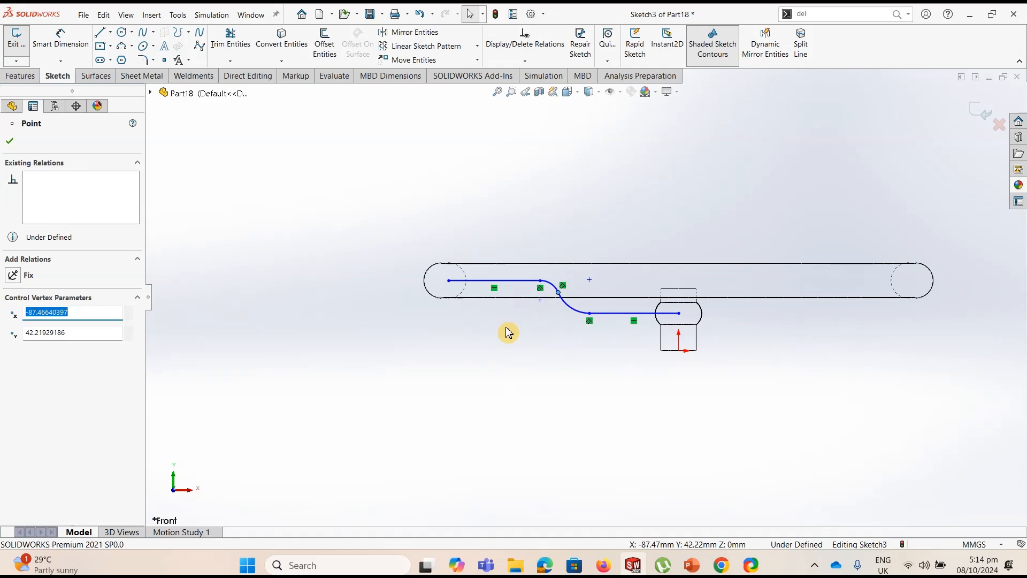
Dimension the spoke path's upper horizontal line as 55 mm long
click(67, 45)
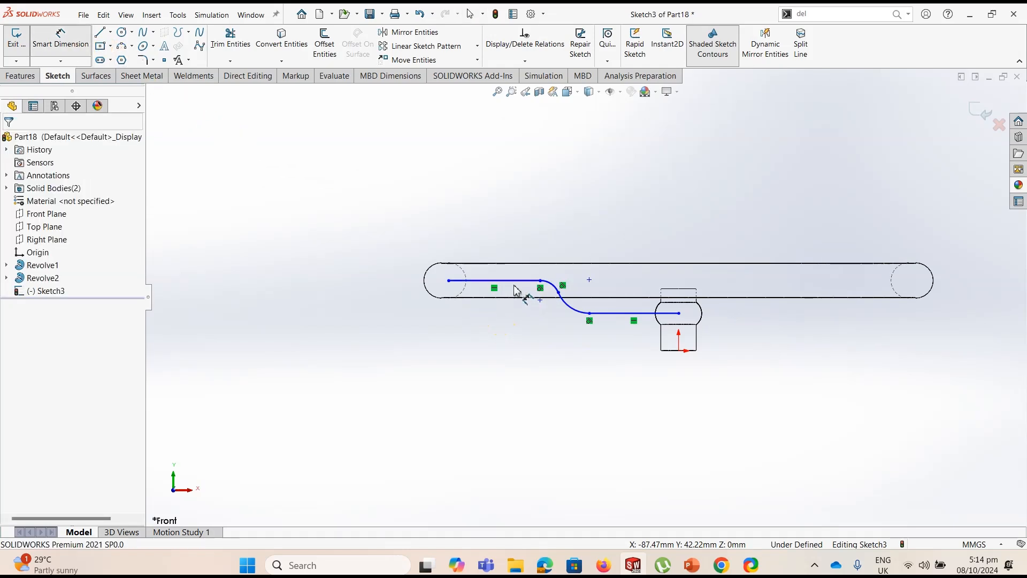
click(512, 246)
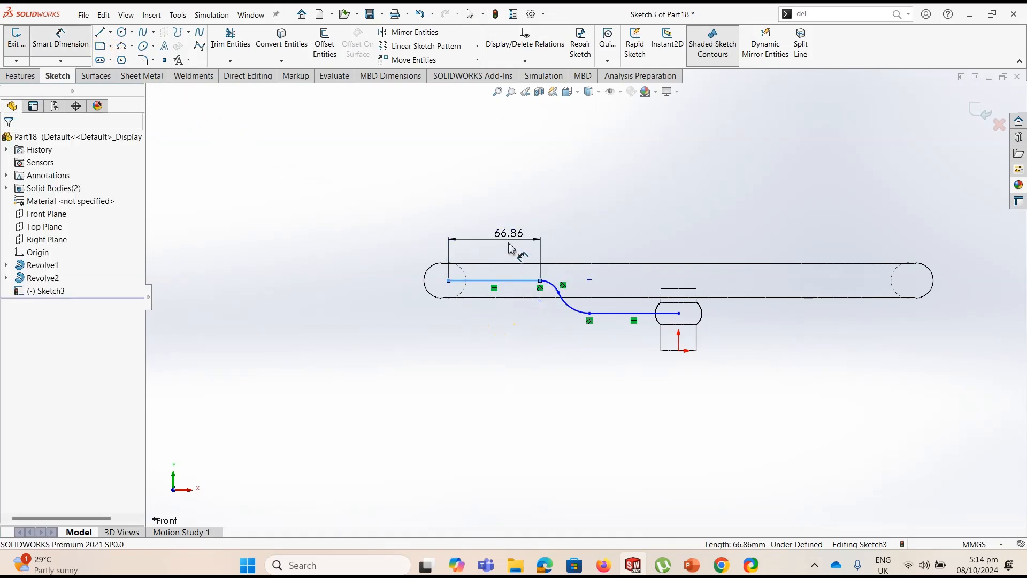
click(510, 247)
text(55)
key(Return)
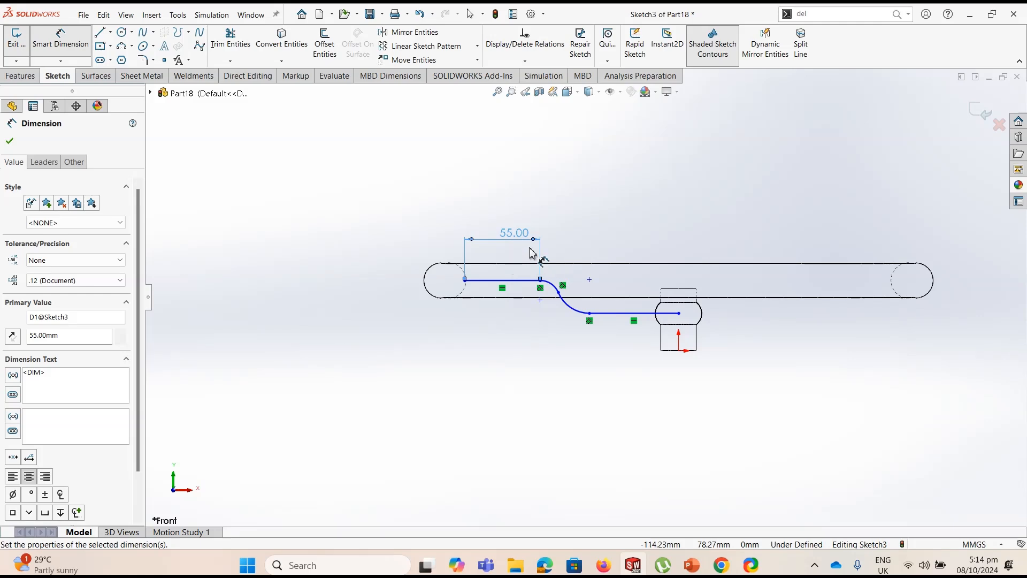
Dimension the path's hub-side endpoint 5 mm below the upper edge of the hub's bulge
click(679, 313)
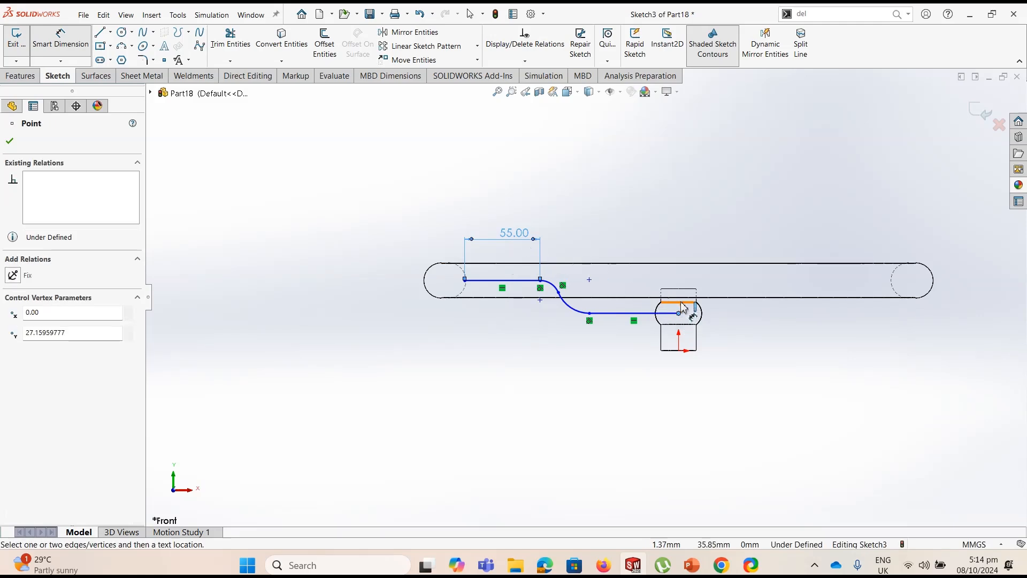
click(775, 308)
text(4)
key(BackSpace)
text(5)
key(Return)
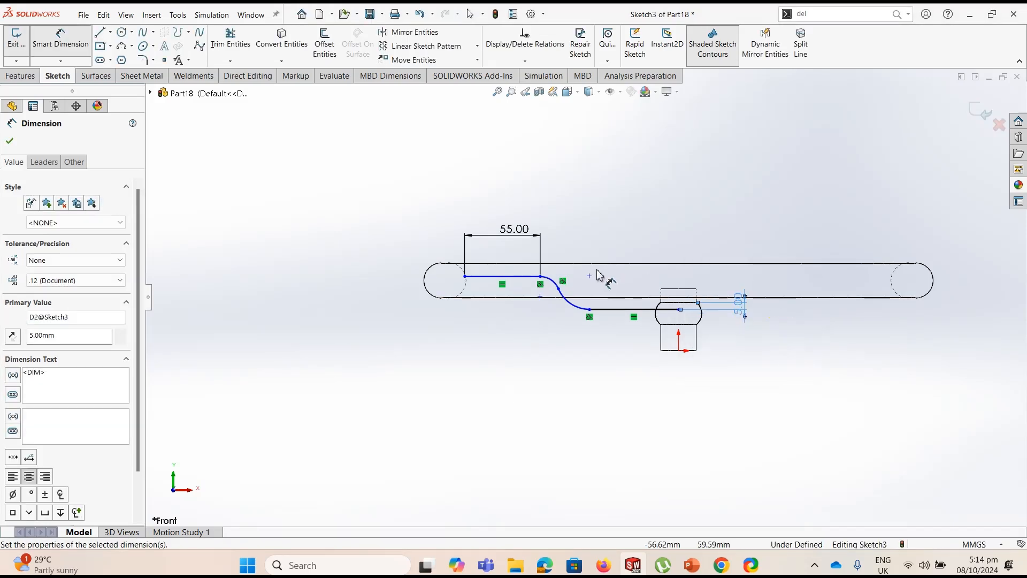
Dimension the radius of the path's upper arc as 7.5 mm
click(557, 283)
click(589, 253)
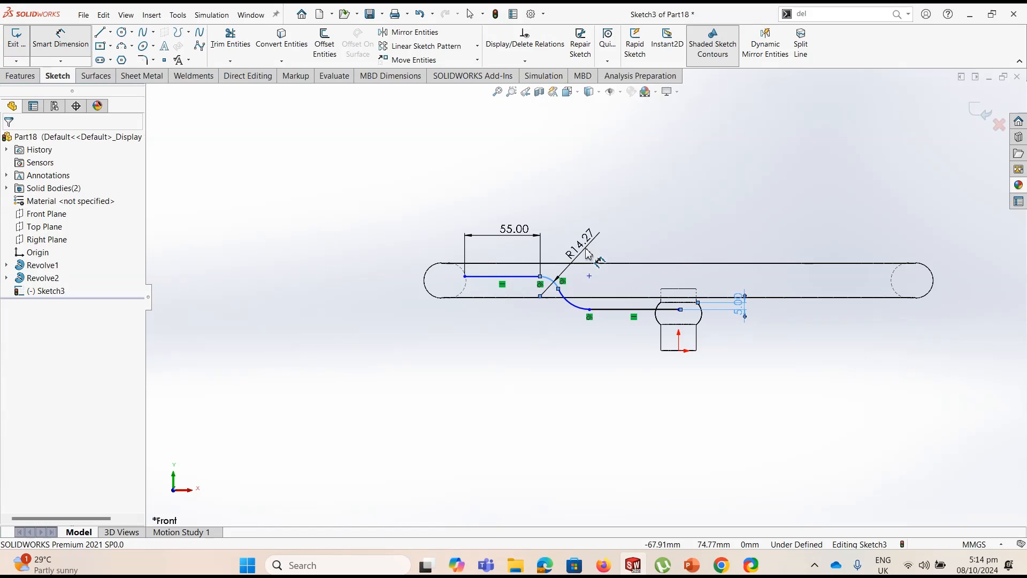
text(15)
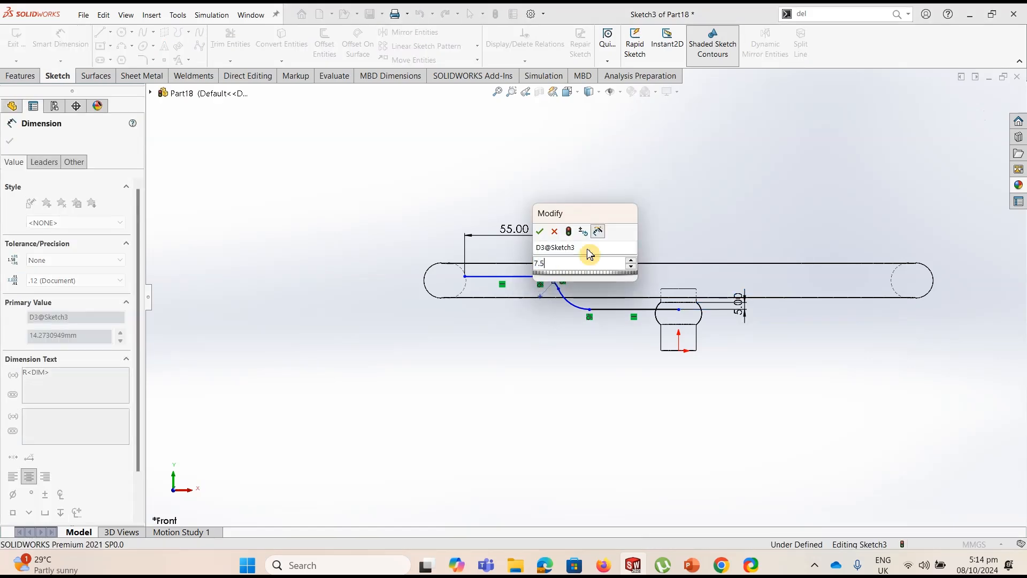
key(Return)
key(Escape)
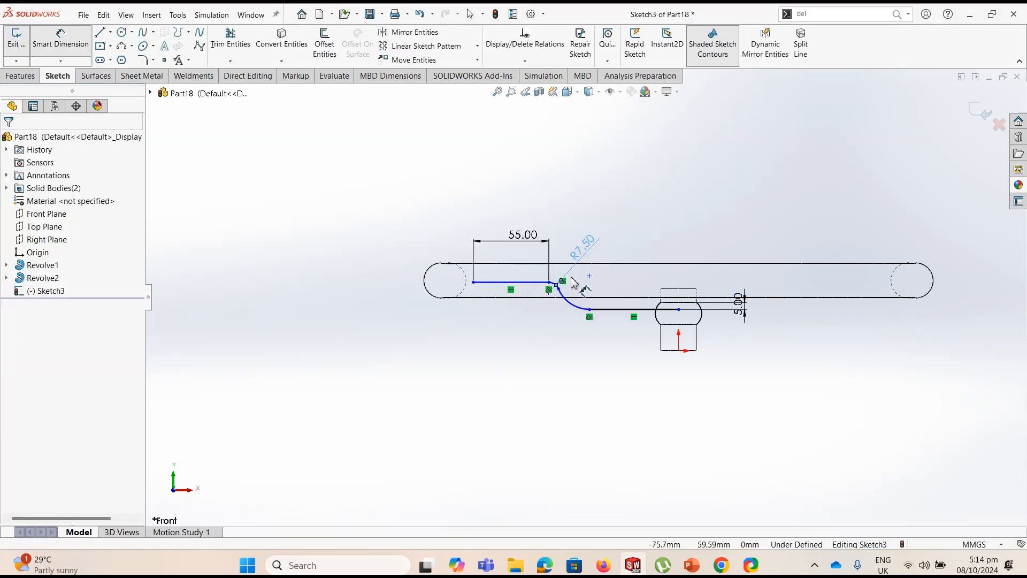
Add an Equal relation between the spoke path's two arcs
scroll(561, 293, down, 2)
scroll(561, 293, down, 2)
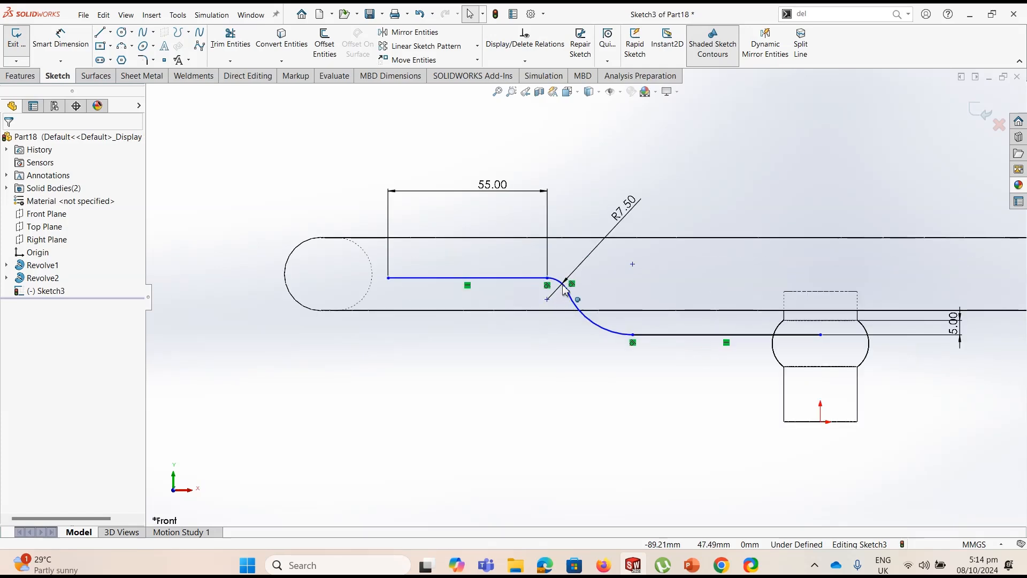
click(562, 285)
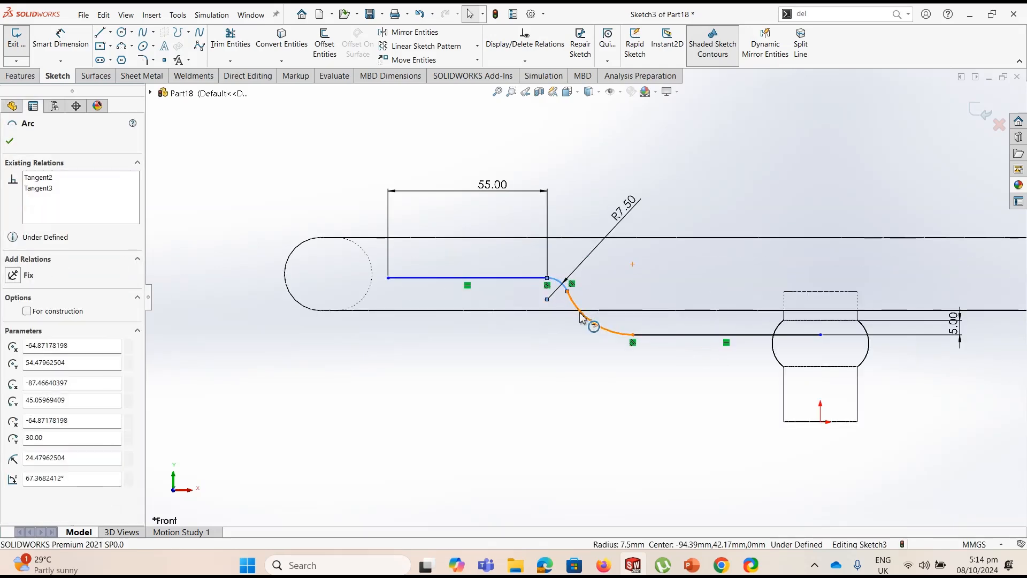
ctrl+click(599, 313)
click(658, 264)
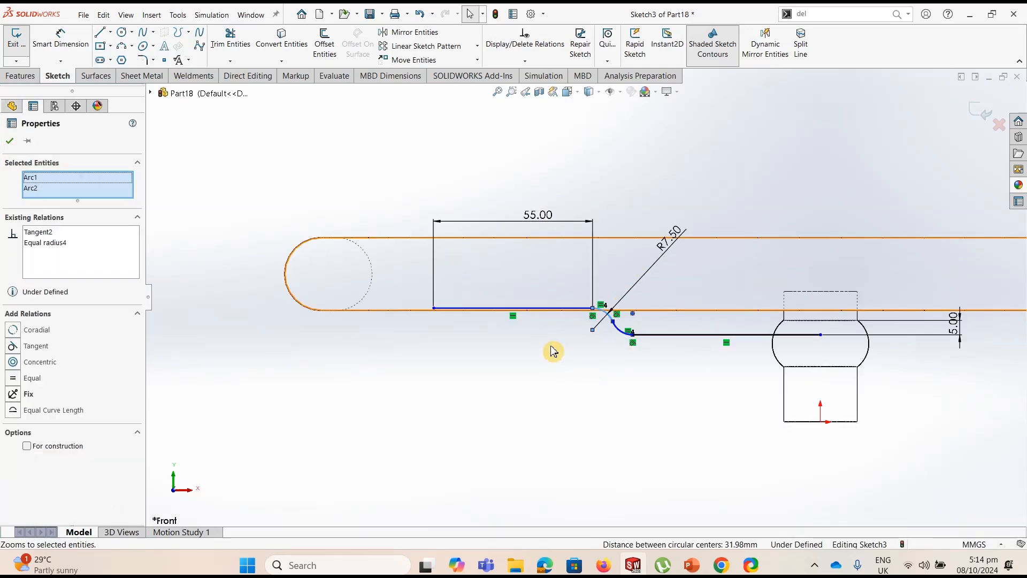
click(492, 342)
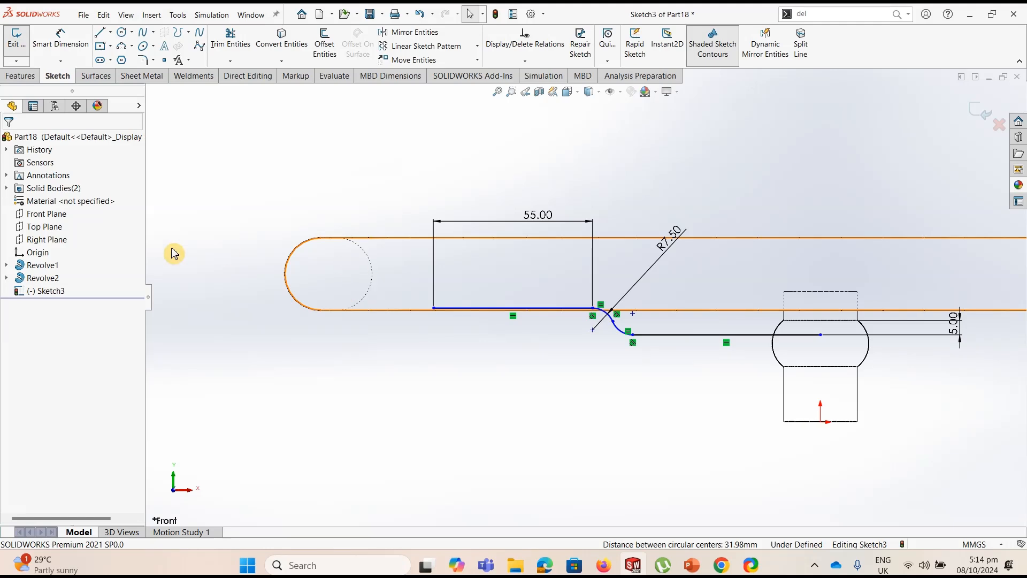
Show the rim's profile sketch and make the spoke path's rim-side endpoint coincident with the centre of the profile's inner arc
click(6, 278)
click(59, 289)
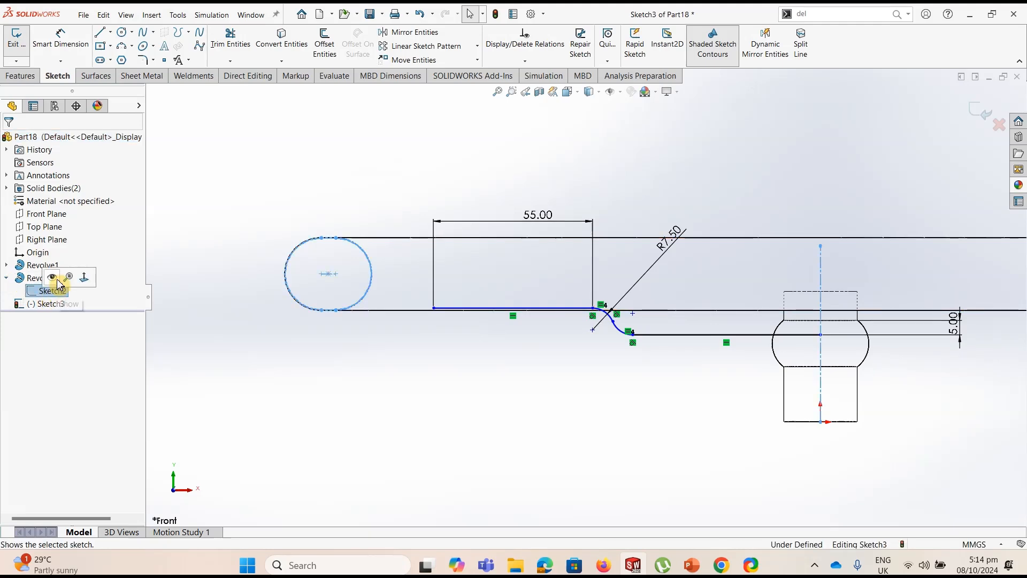
click(55, 279)
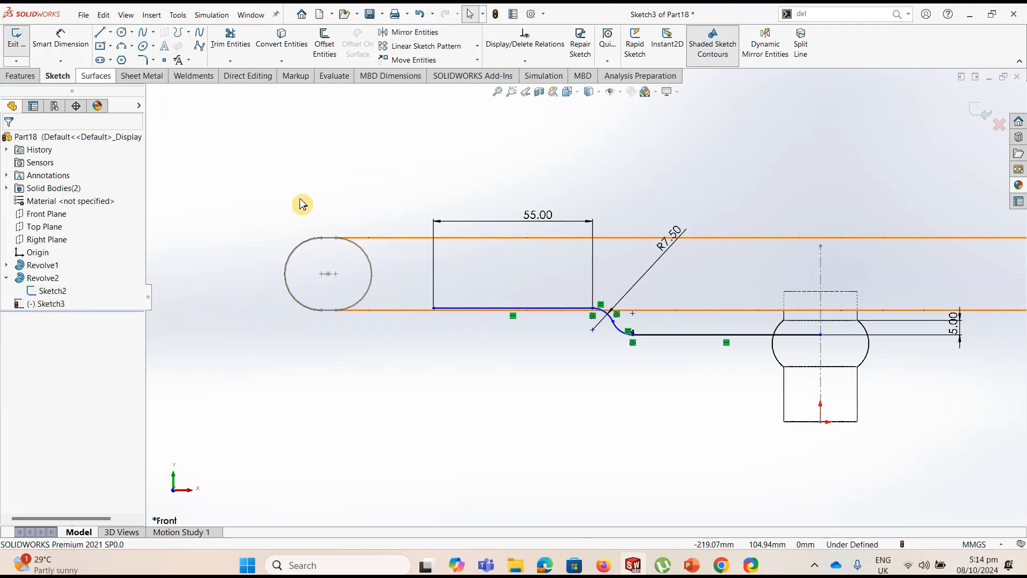
click(433, 309)
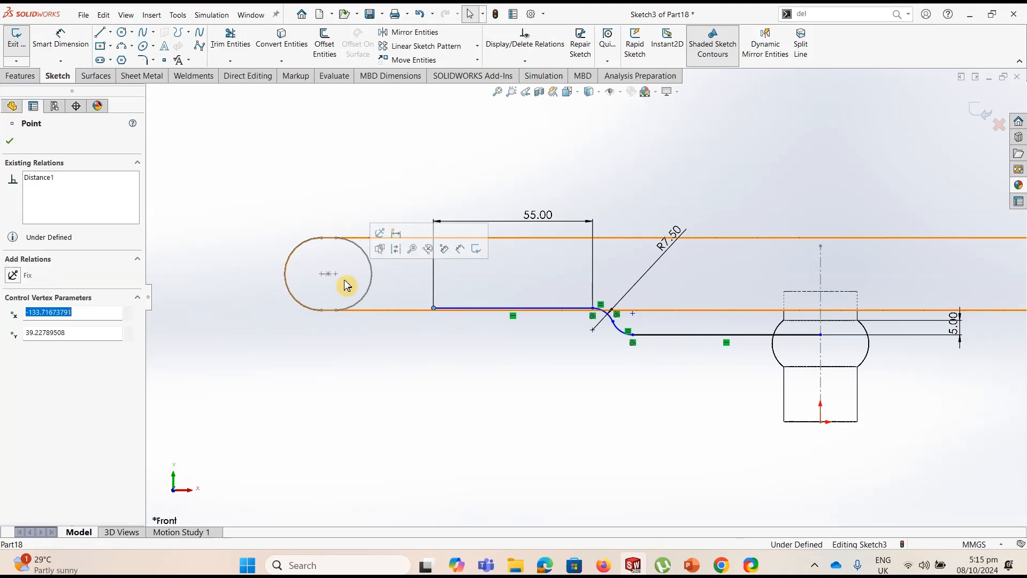
ctrl+click(336, 275)
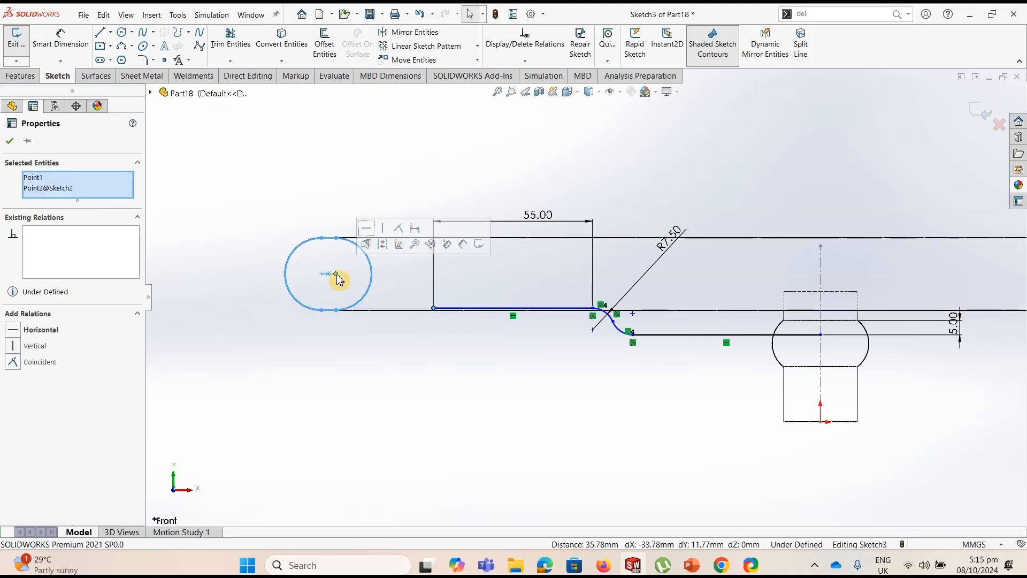
click(398, 230)
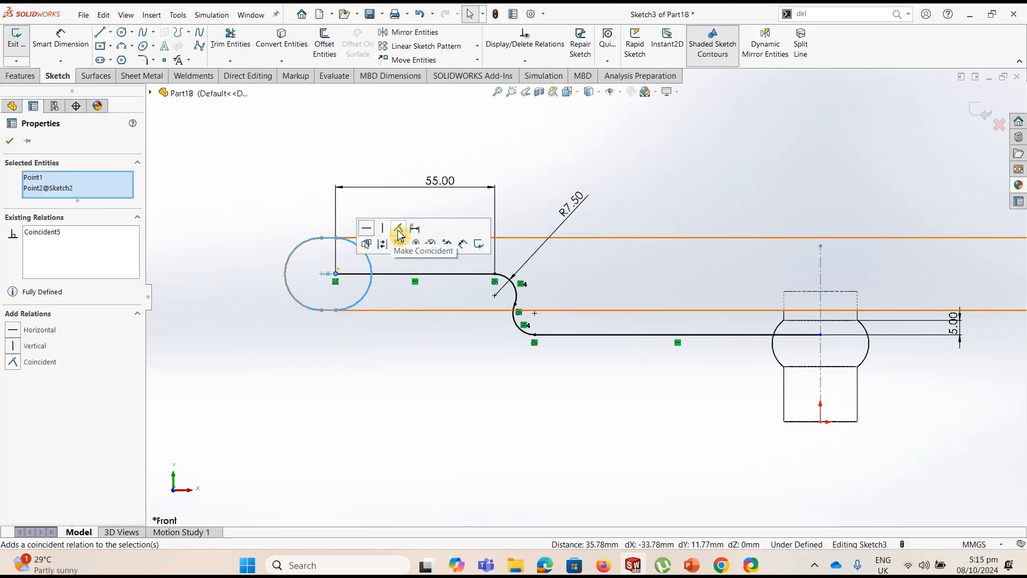
click(487, 442)
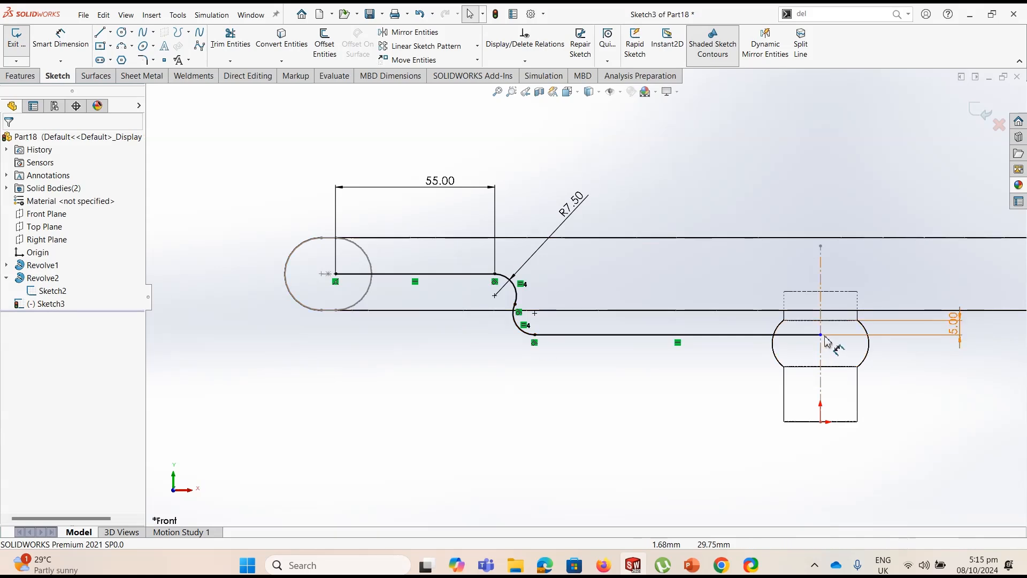
Add a Vertical relation between the spoke path's hub-side endpoint and the origin, and exit the sketch
drag(821, 336, 801, 337)
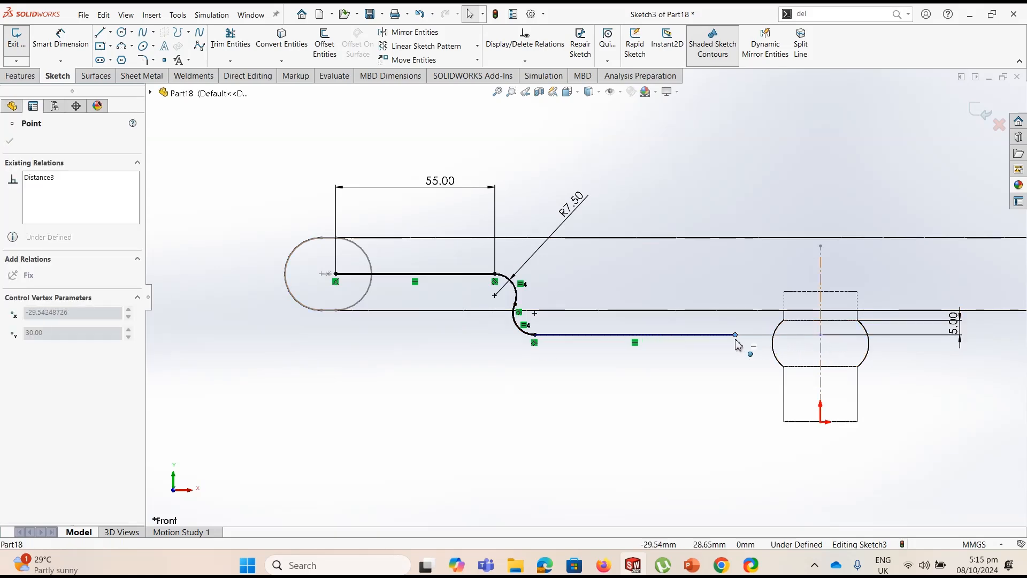
drag(736, 340, 736, 340)
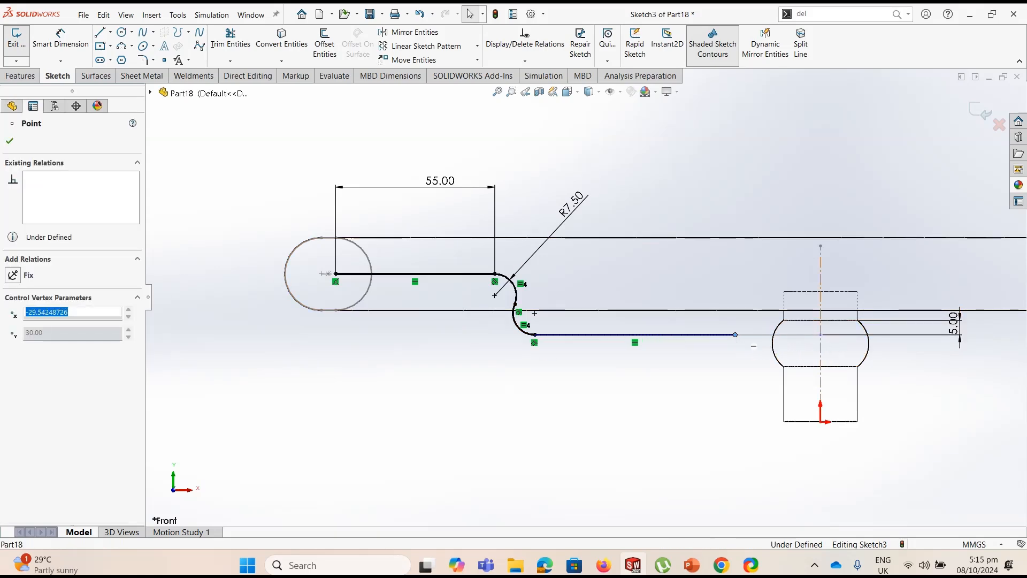
ctrl+click(820, 421)
click(869, 378)
click(649, 419)
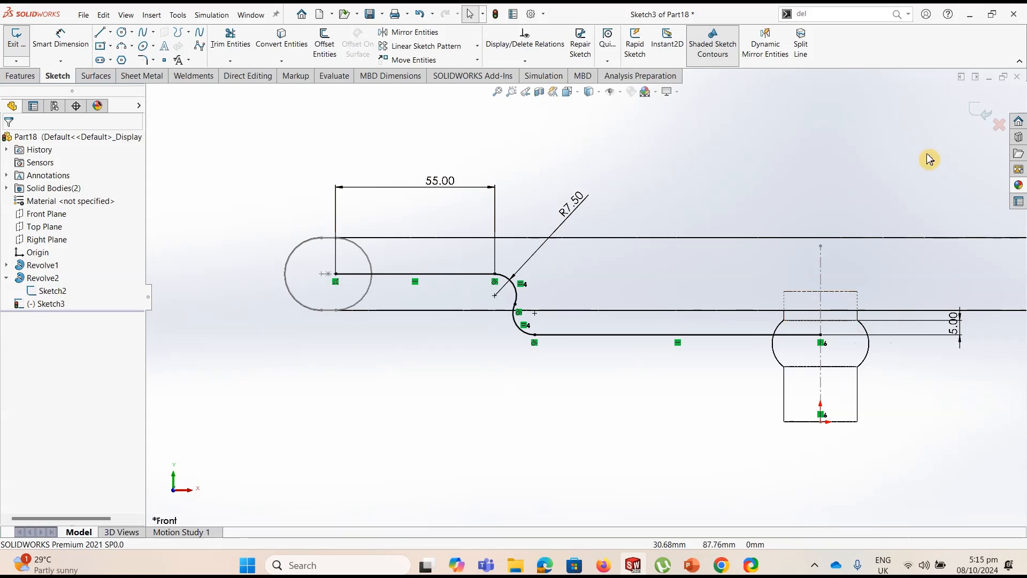
click(982, 112)
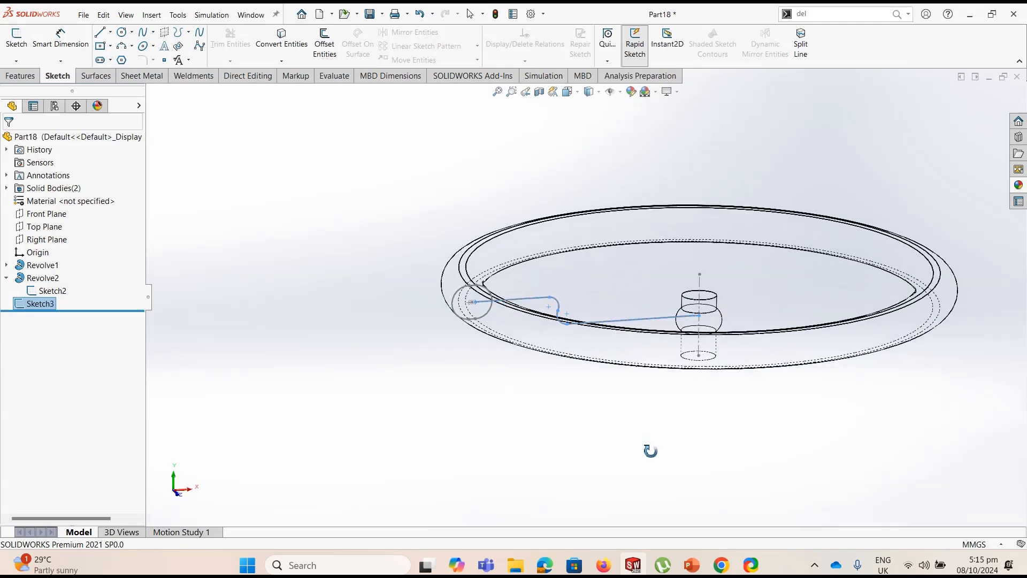
Switch the model's display style to Shaded With Edges
click(597, 91)
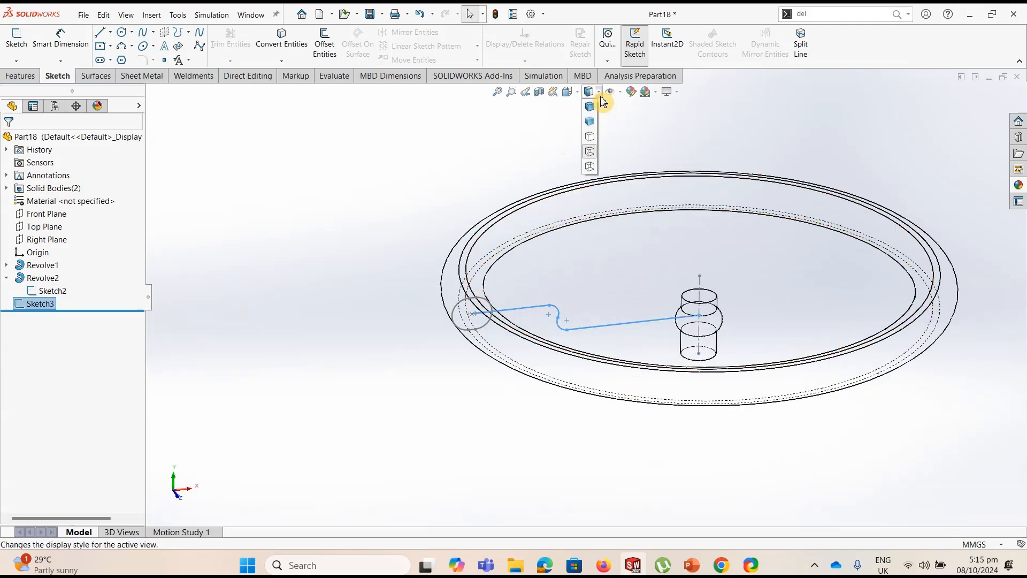
click(590, 107)
click(487, 186)
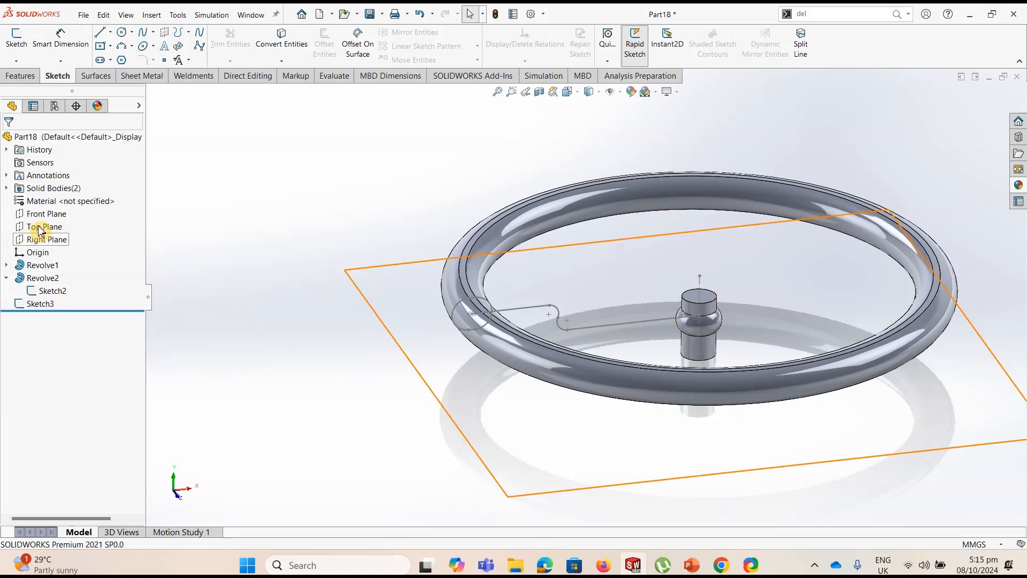
Sketch a circle about 36 mm in diameter on the Right Plane, centred on the hub's axis near its upper end
click(49, 239)
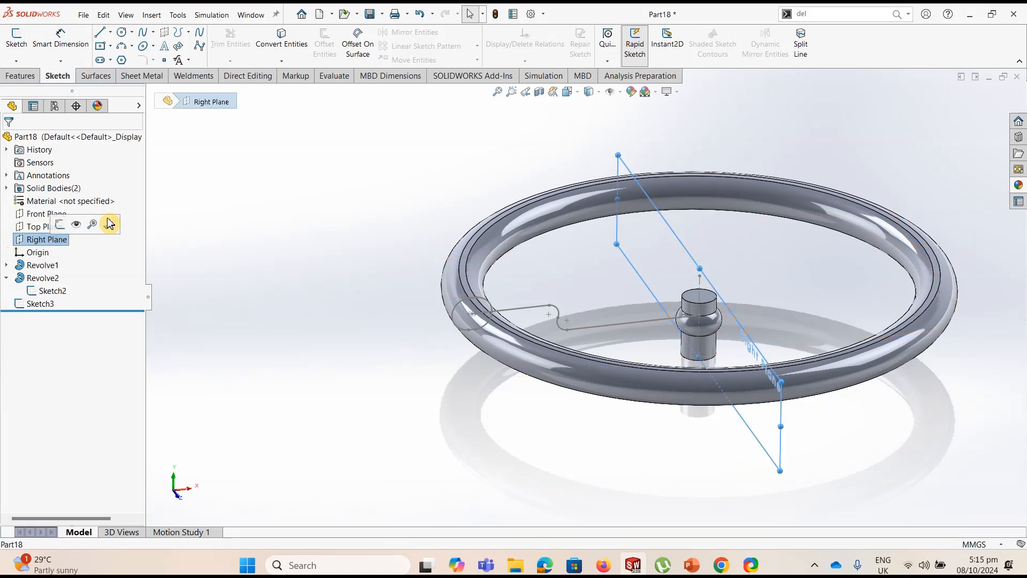
click(16, 37)
mouse_move(680, 278)
middle_down()
mouse_move(619, 298)
mouse_move(570, 344)
middle_up()
scroll(710, 265, up, 1)
scroll(636, 272, down, 5)
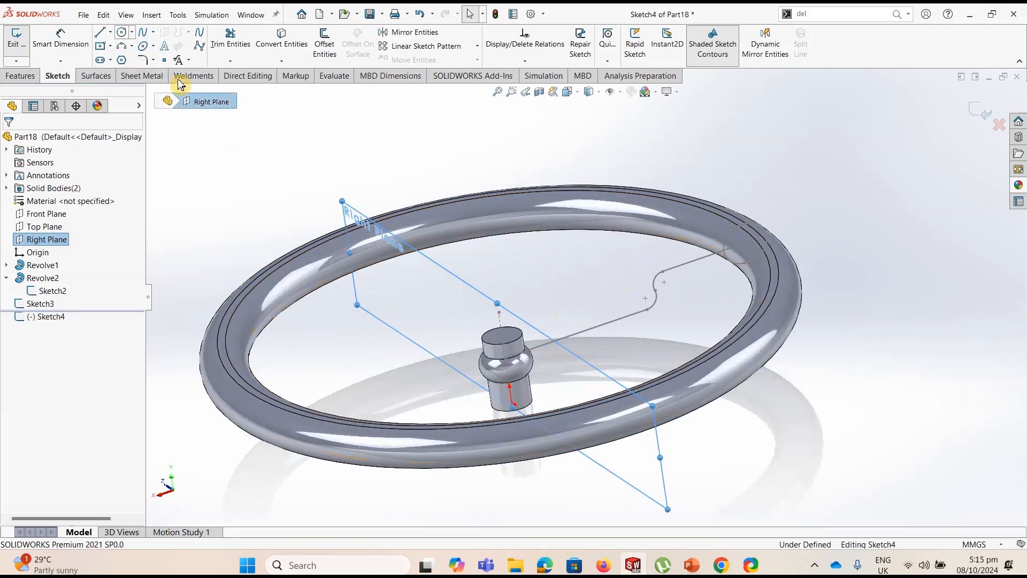
click(122, 32)
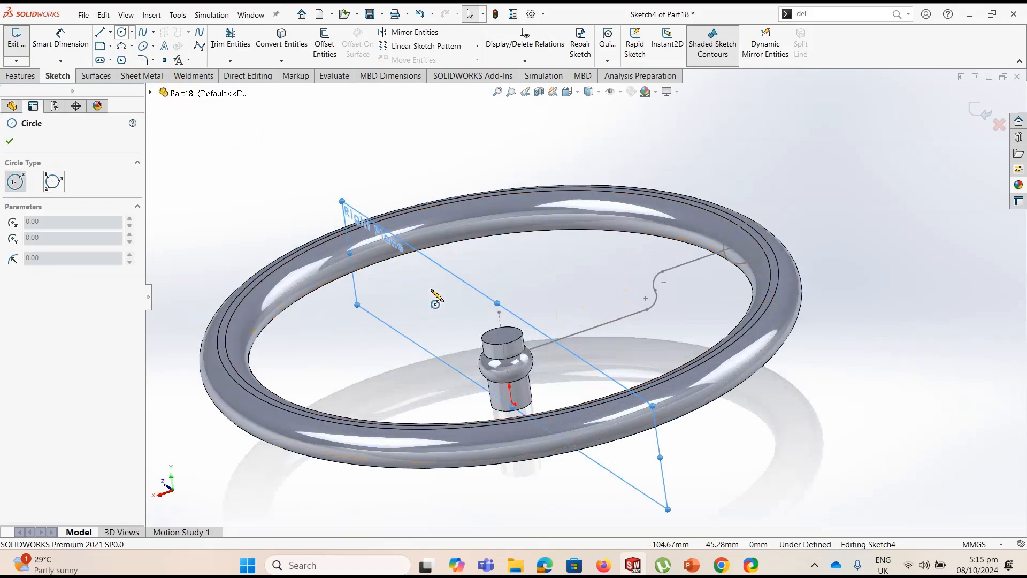
click(503, 336)
click(510, 326)
Dimension the spoke profile circle's diameter as 12 mm
click(63, 44)
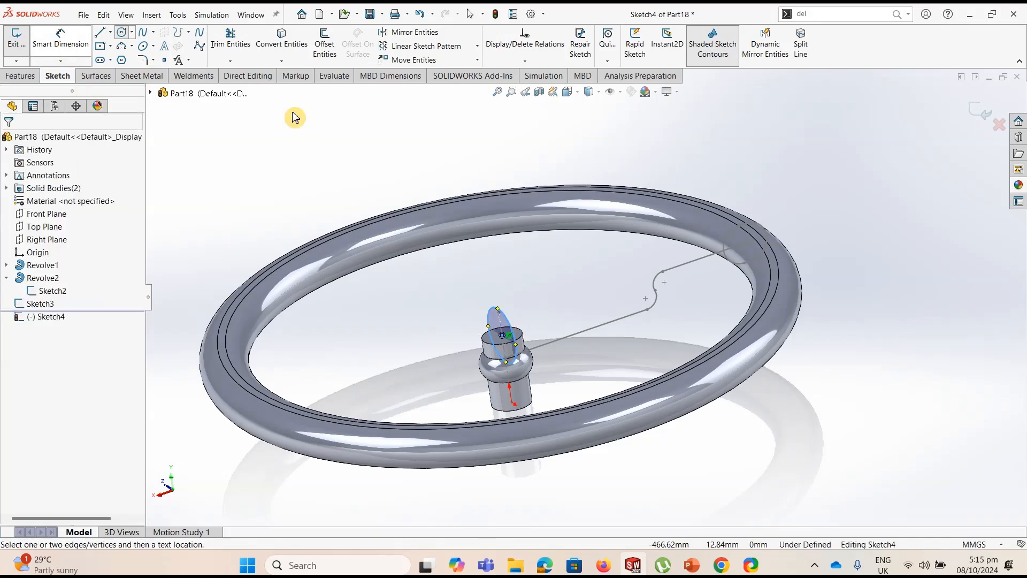
click(512, 319)
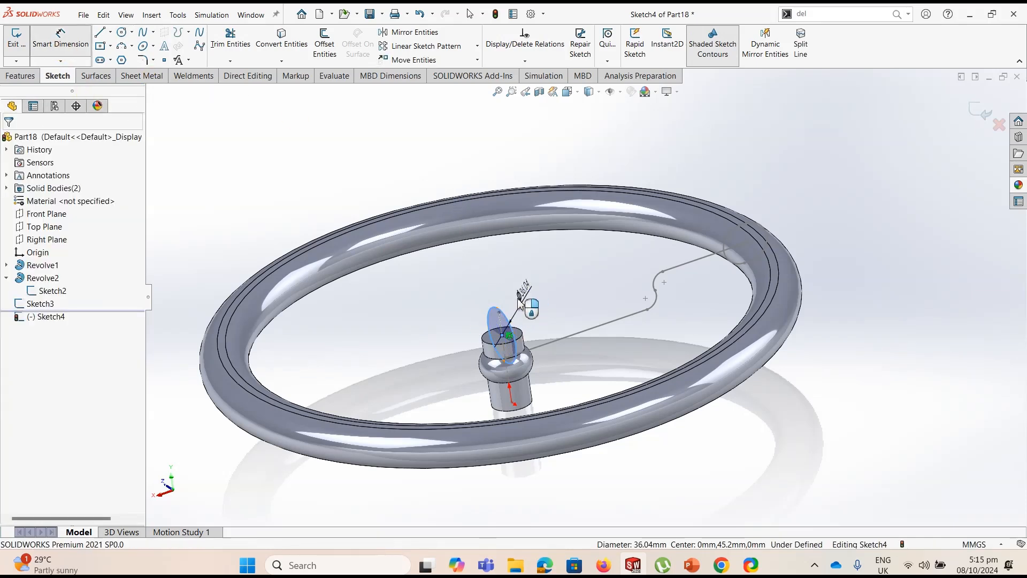
click(519, 300)
key(Return)
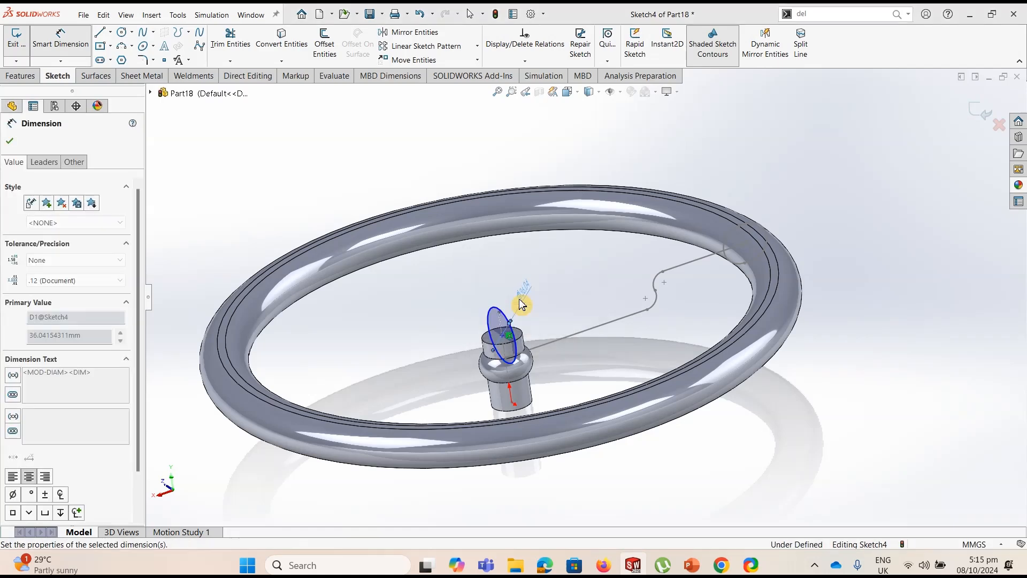
scroll(509, 348, down, 10)
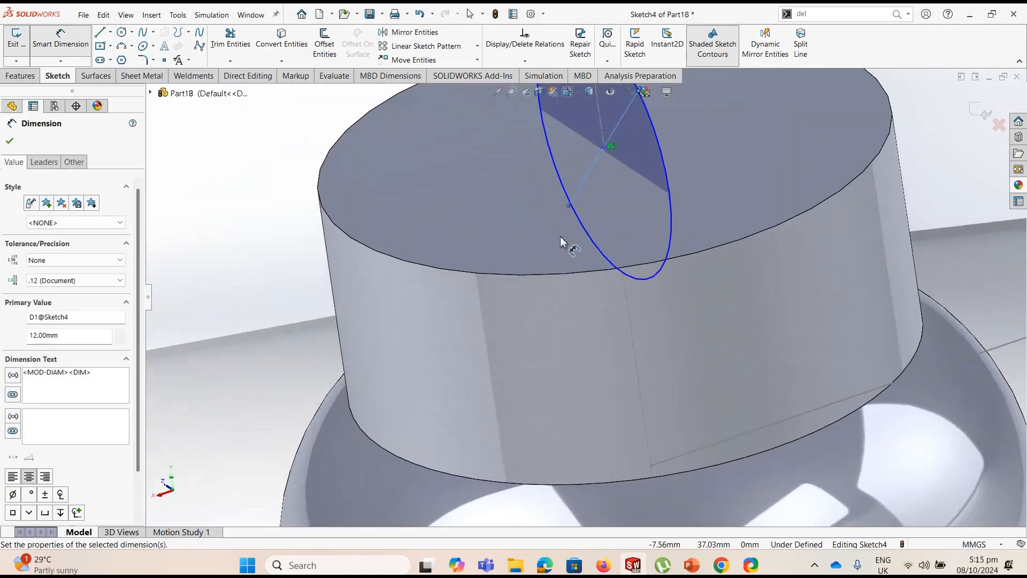
scroll(591, 231, up, 5)
key(Escape)
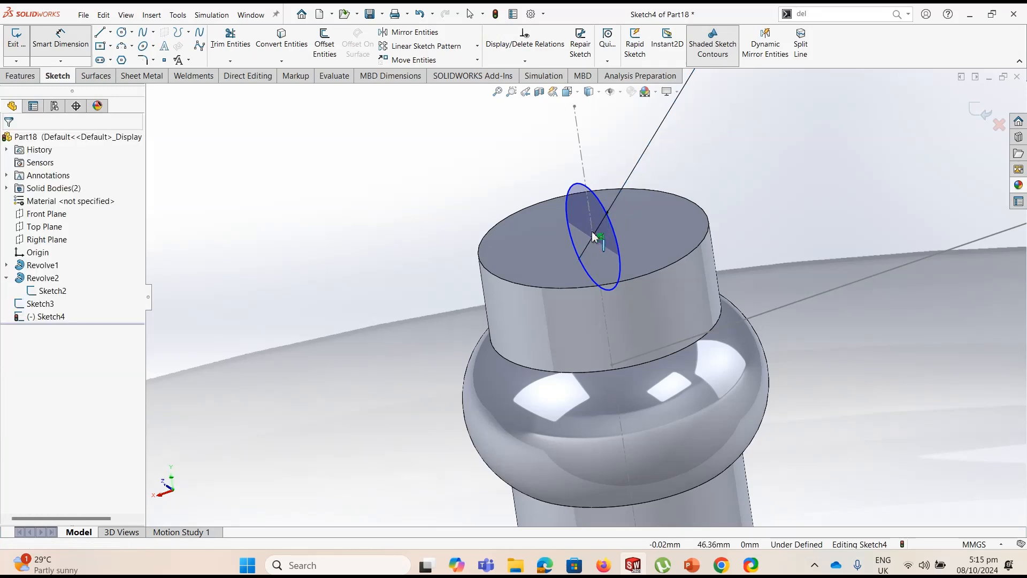
Add a Pierce relation between the circle's centre and the spoke path's lower line, and exit the sketch
click(593, 235)
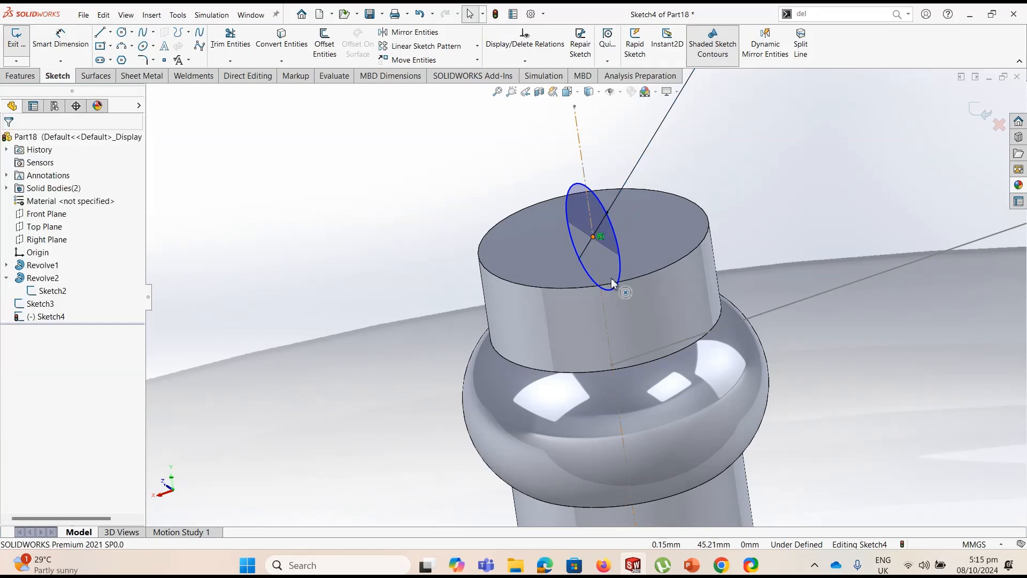
ctrl+click(782, 306)
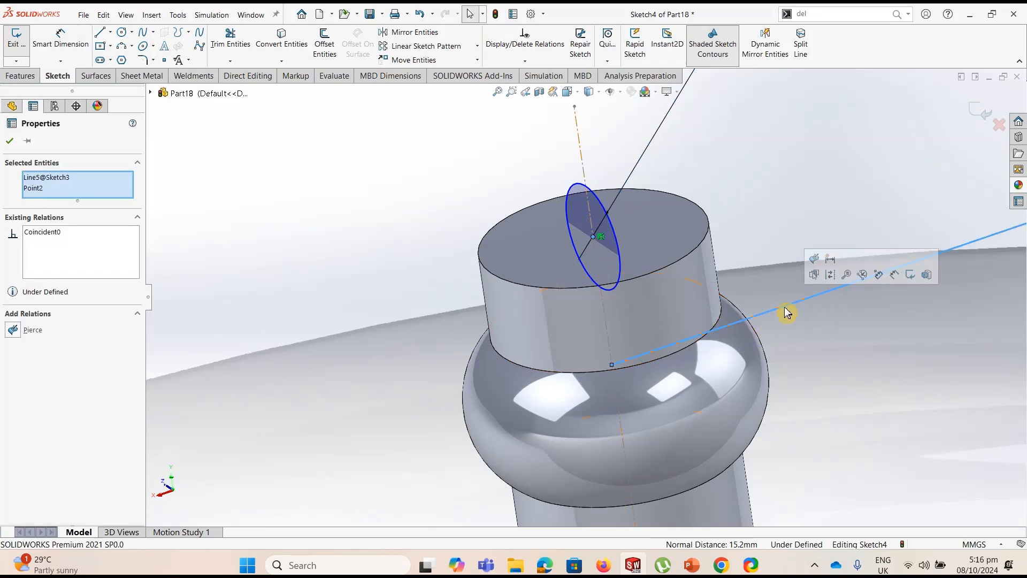
click(813, 259)
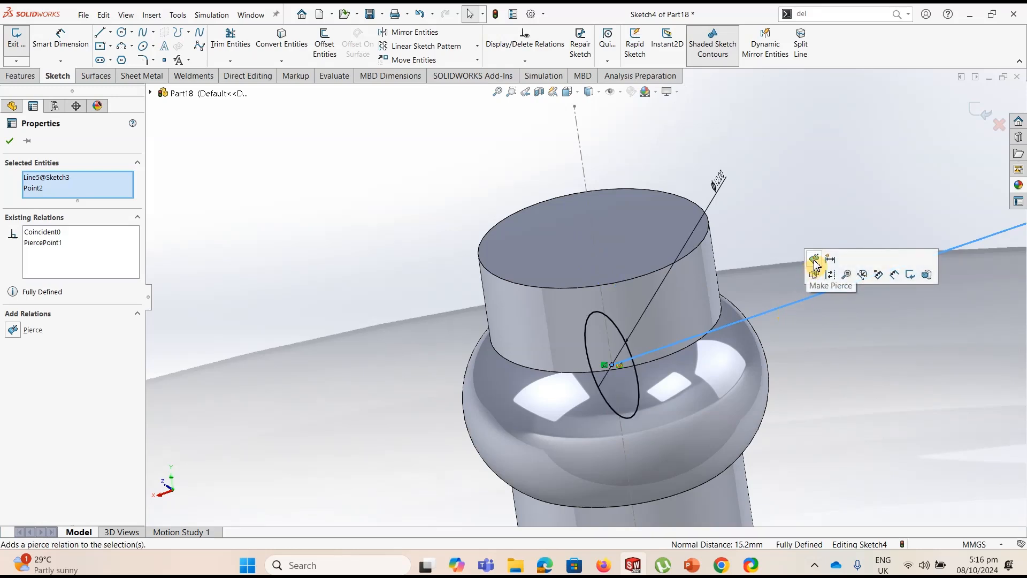
click(979, 113)
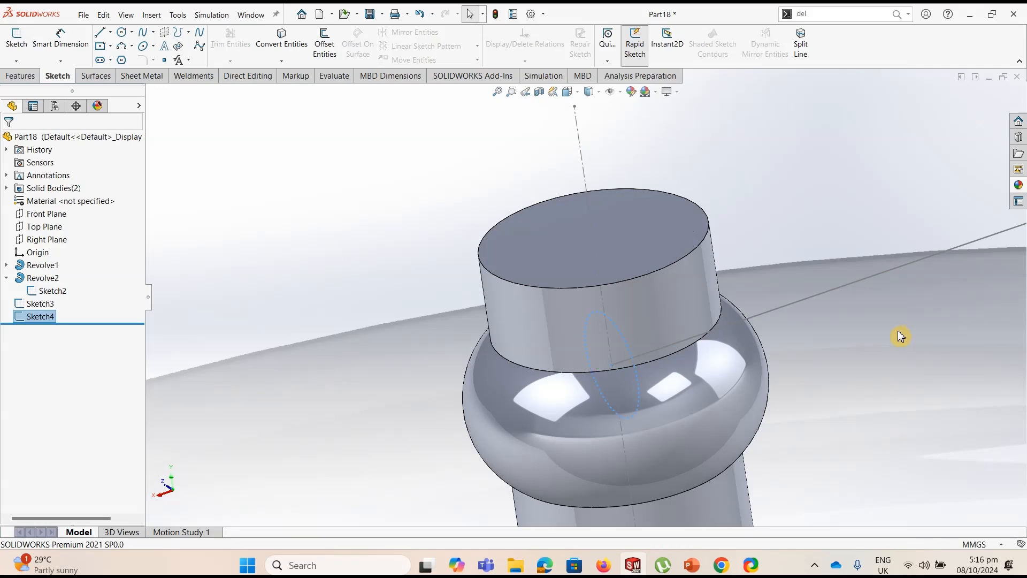
Sweep the 12 mm circle along the spoke path to create the solid spoke between hub and rim
scroll(896, 336, up, 6)
mouse_move(802, 299)
middle_down()
mouse_move(774, 282)
mouse_move(729, 314)
mouse_move(763, 321)
mouse_move(729, 327)
middle_up()
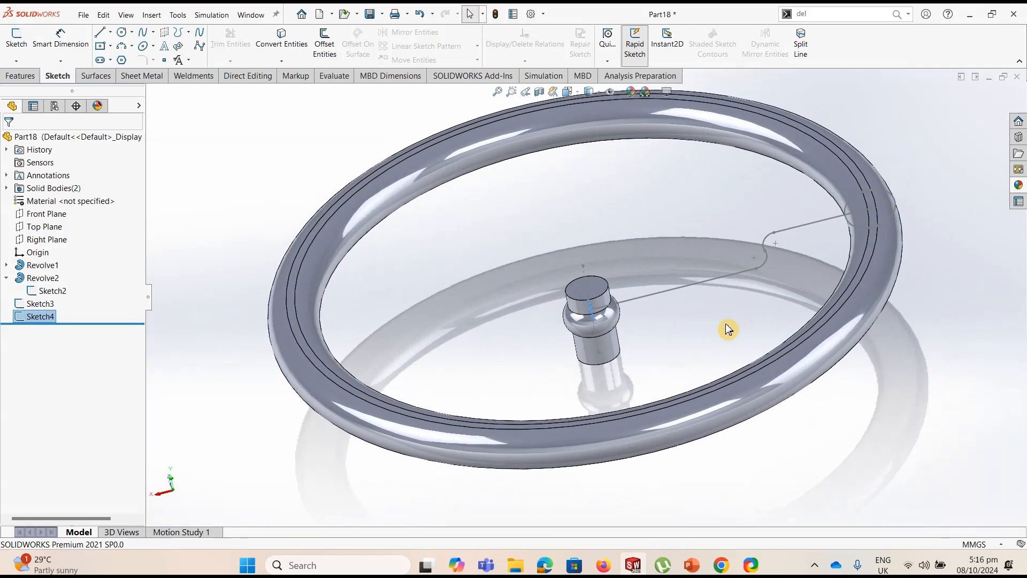
click(727, 329)
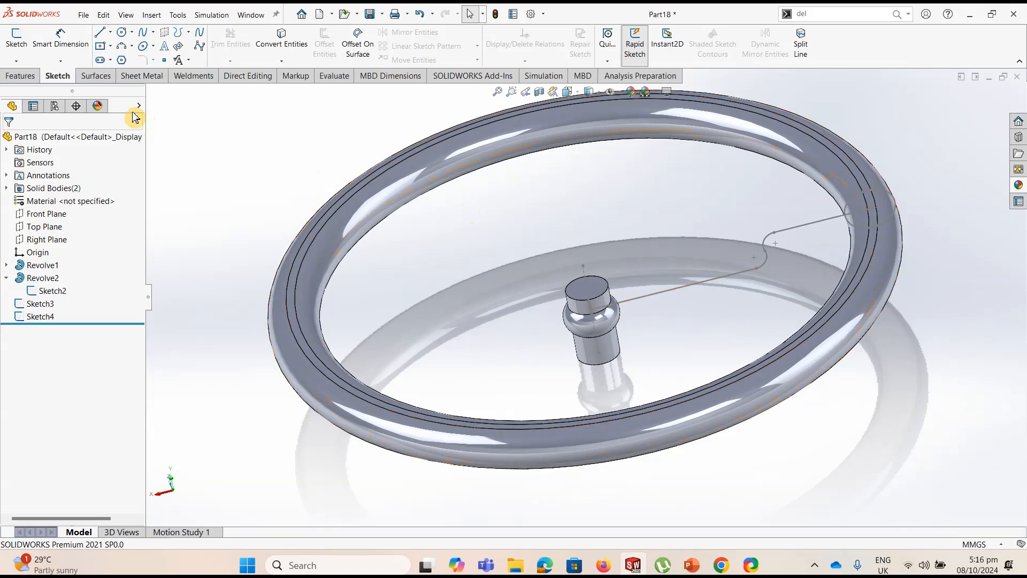
click(20, 75)
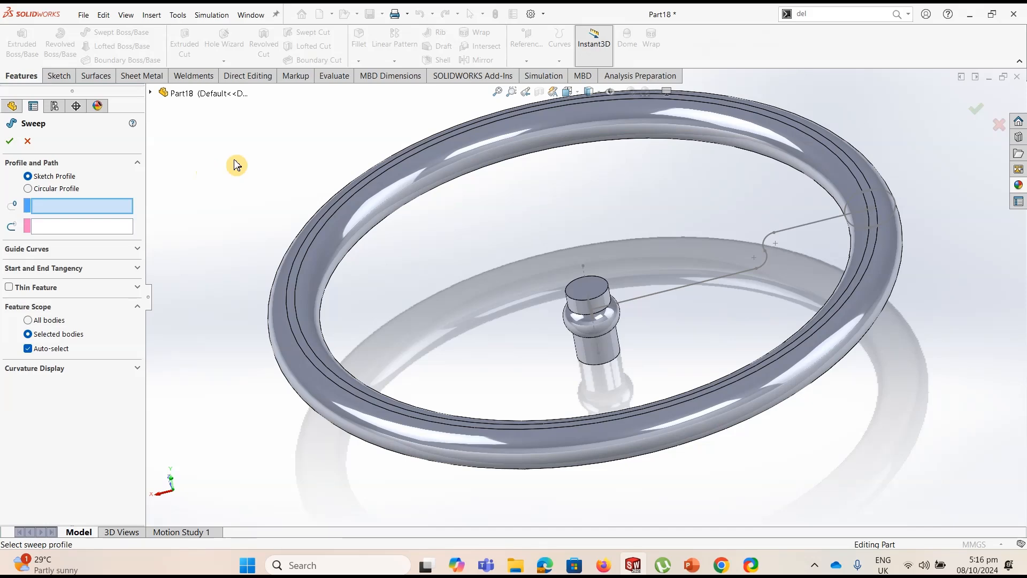
scroll(616, 324, down, 6)
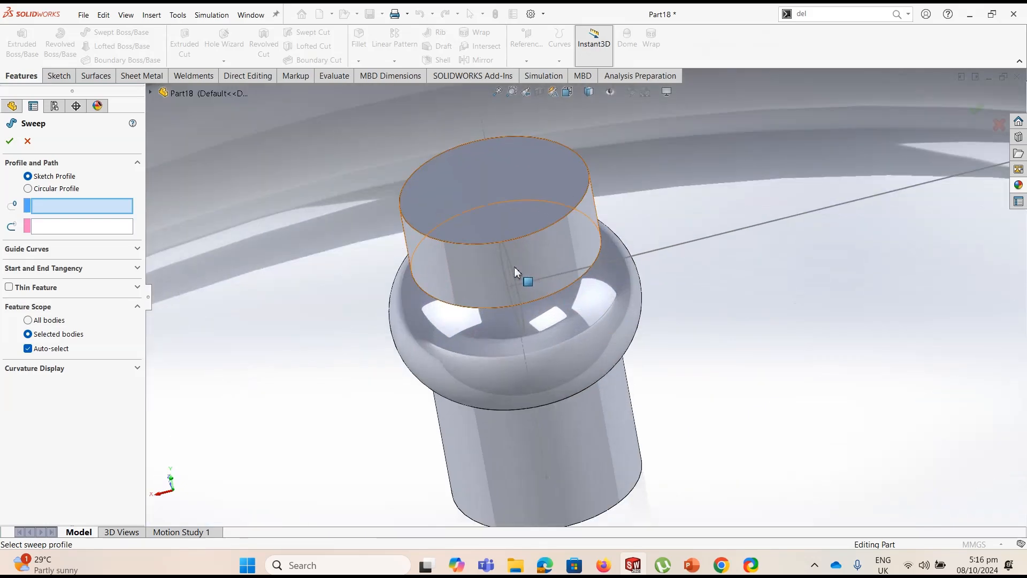
click(514, 271)
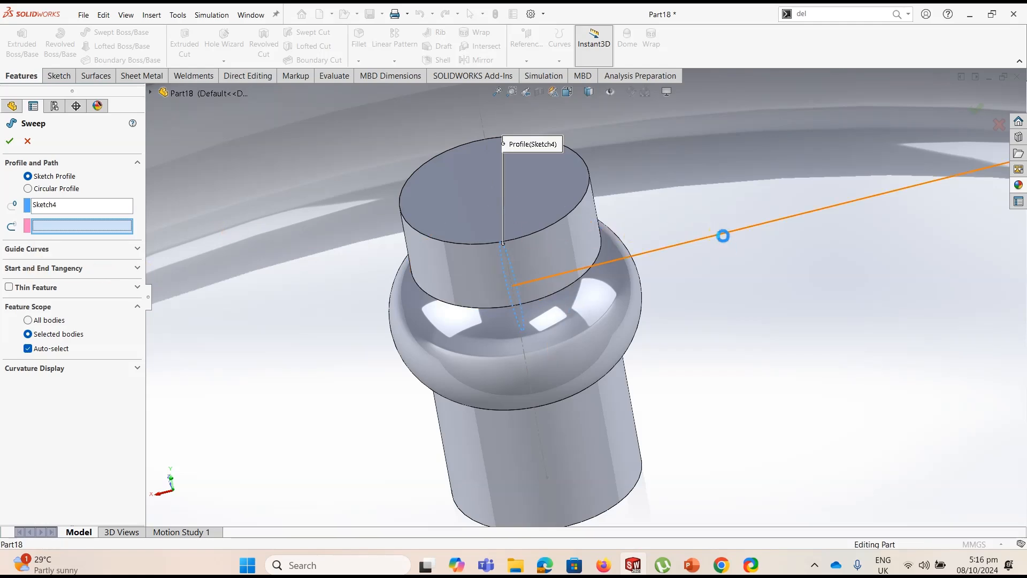
click(723, 236)
scroll(726, 268, up, 5)
scroll(725, 284, up, 3)
click(12, 140)
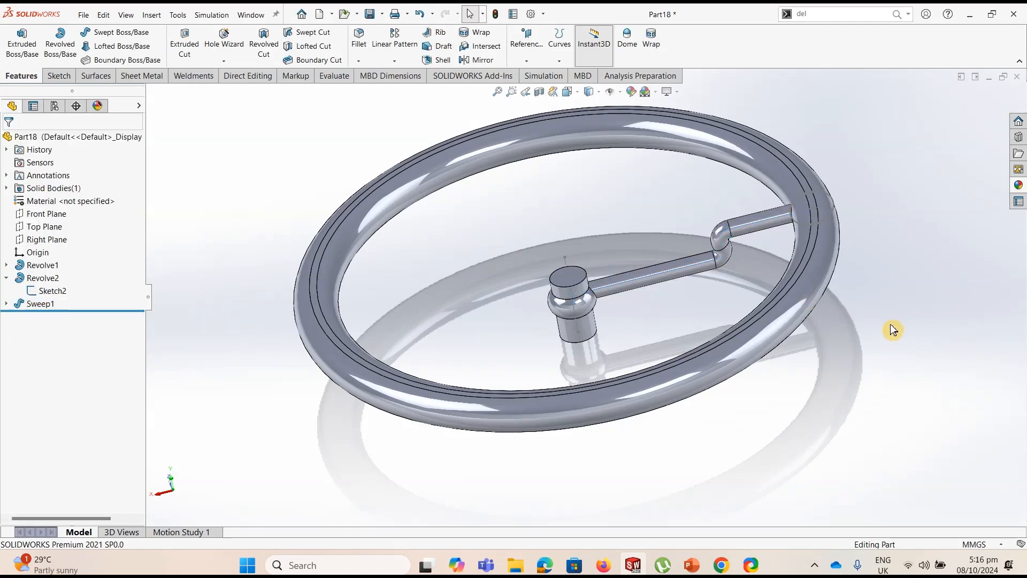
Switch to the isometric view and hide the rim's profile sketch
key(ctrl+7)
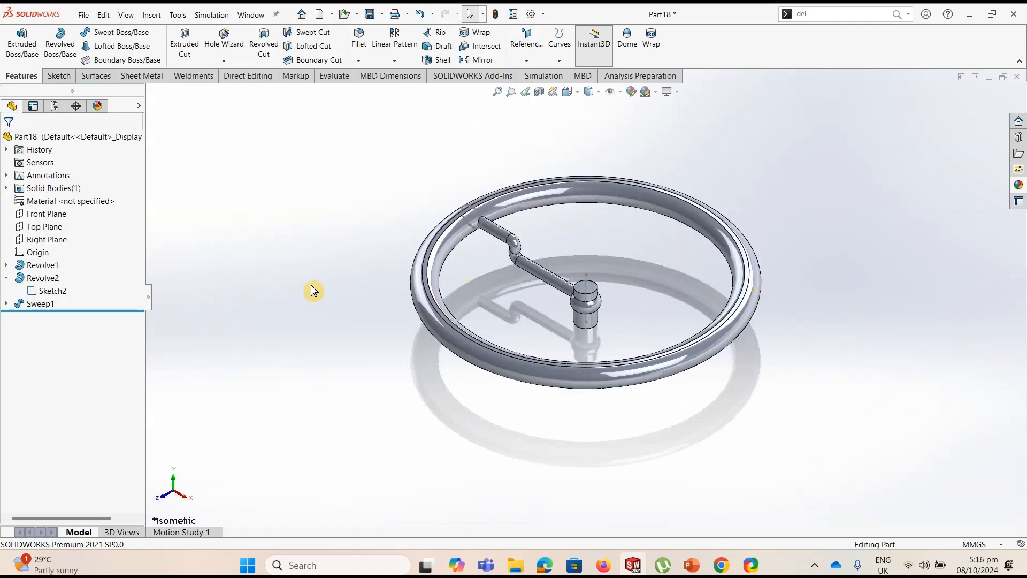
click(56, 293)
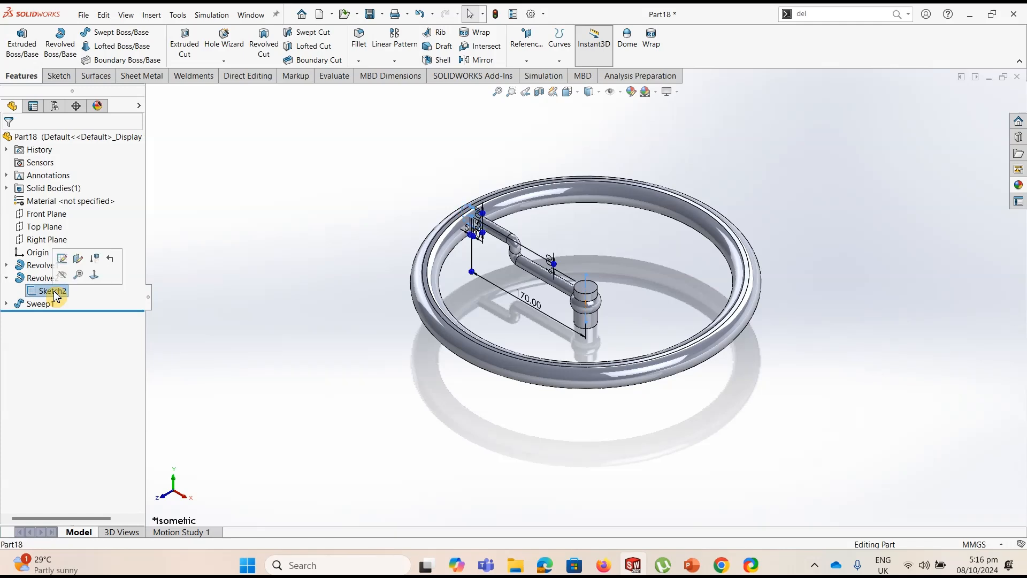
click(65, 277)
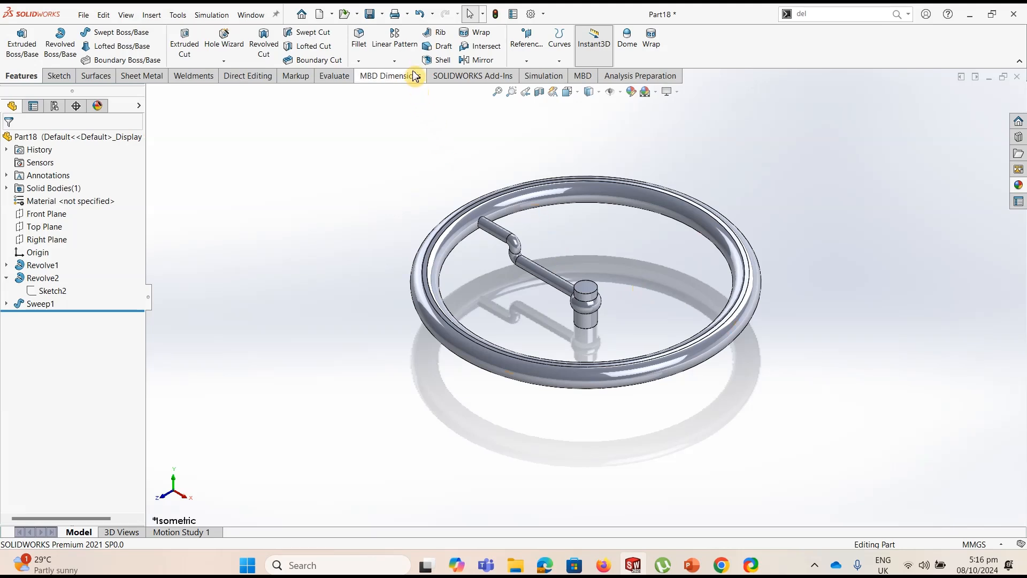
Circularly pattern the swept spoke around the hub's top circular edge with 3 equally spaced instances over 360 degrees
click(394, 60)
click(412, 87)
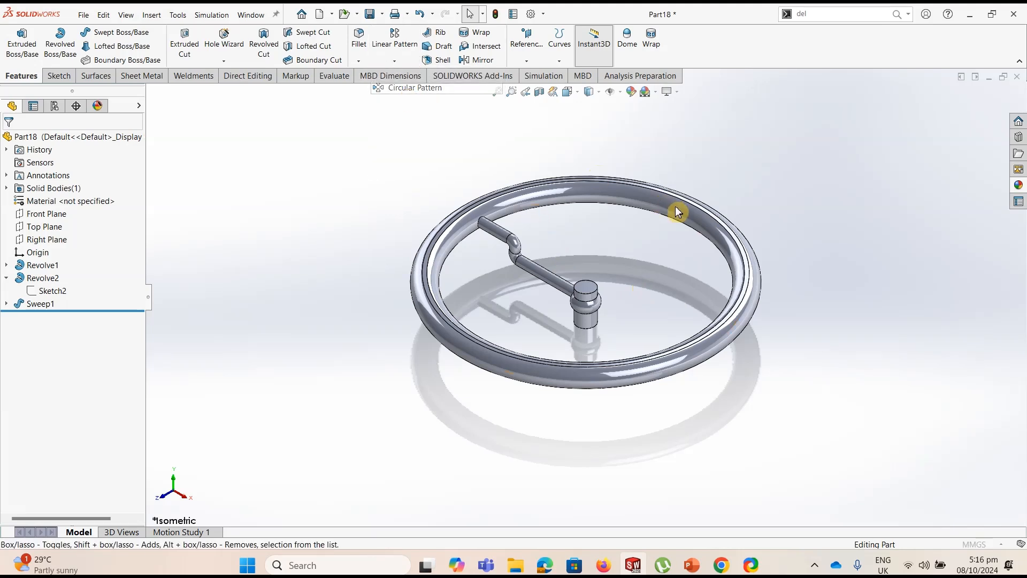
click(507, 237)
click(37, 180)
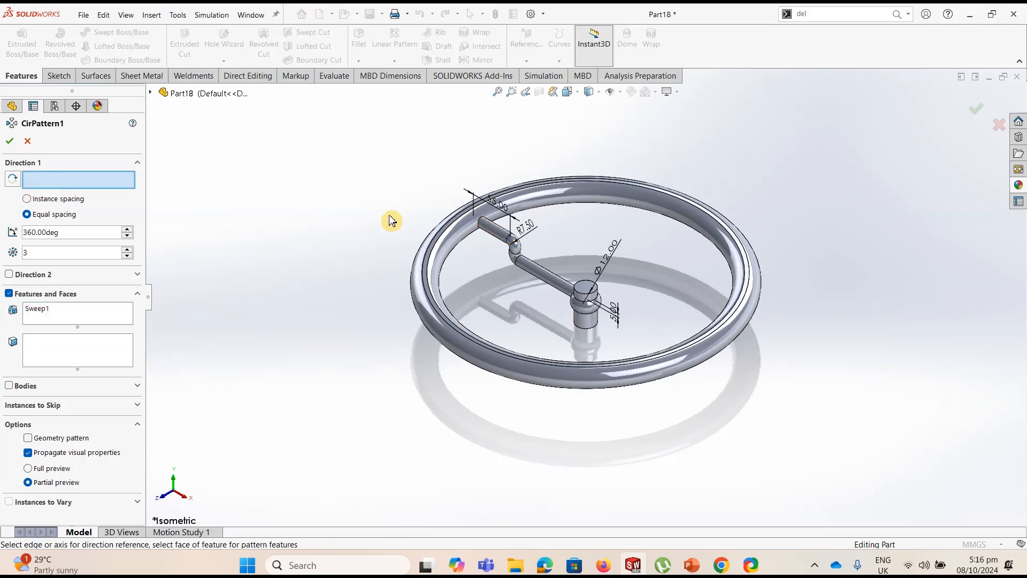
click(589, 287)
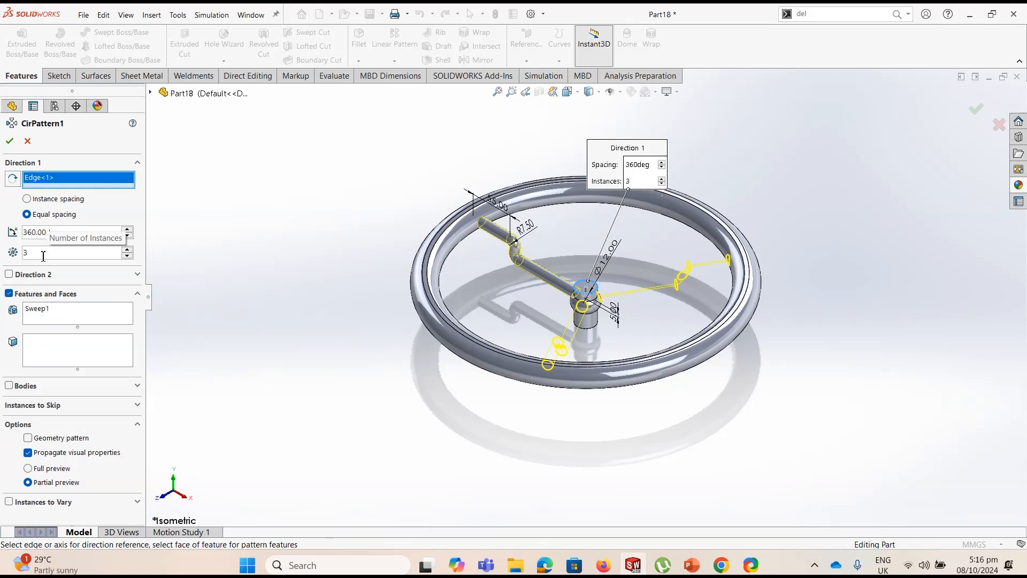
click(9, 140)
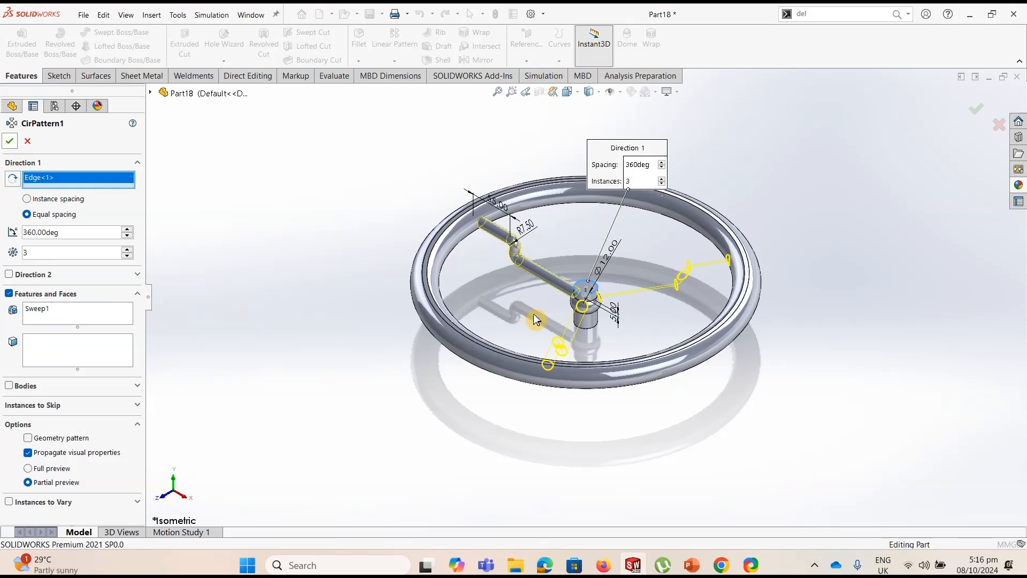
click(858, 342)
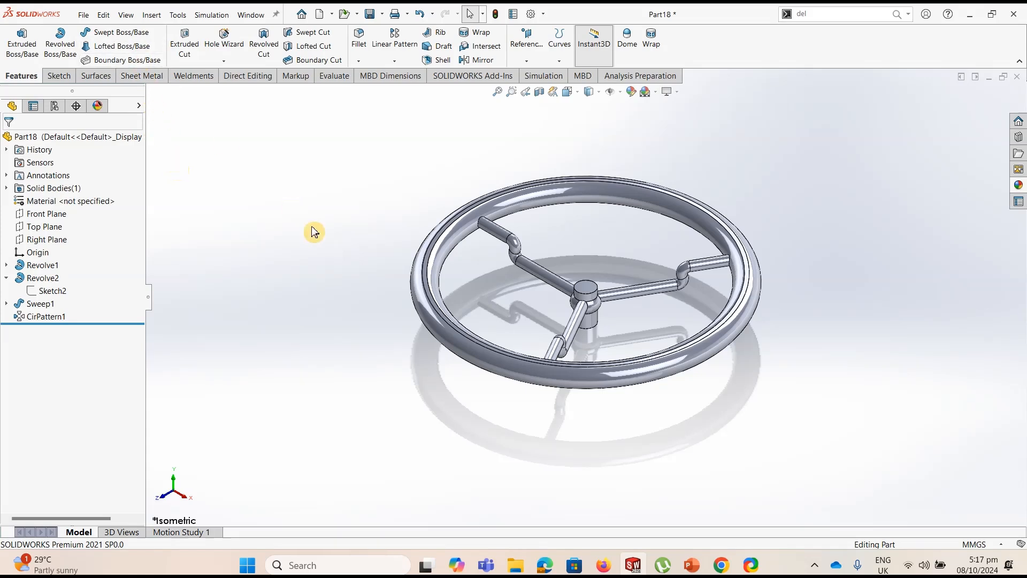
Look over the Tutorial # 5 pipe junction surface model and create a new part document
click(96, 77)
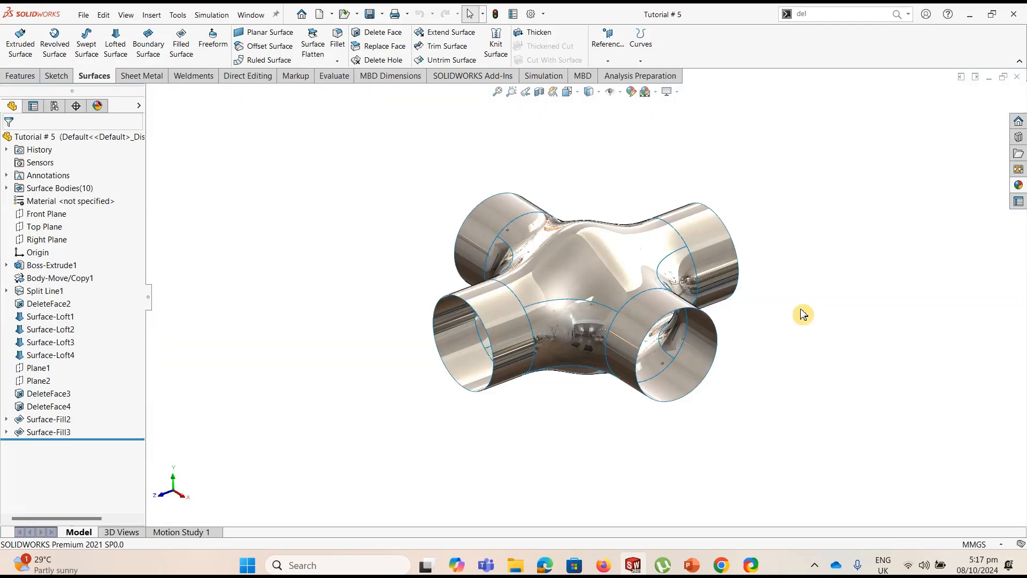
middle_drag(790, 269, 791, 274)
scroll(789, 277, down, 2)
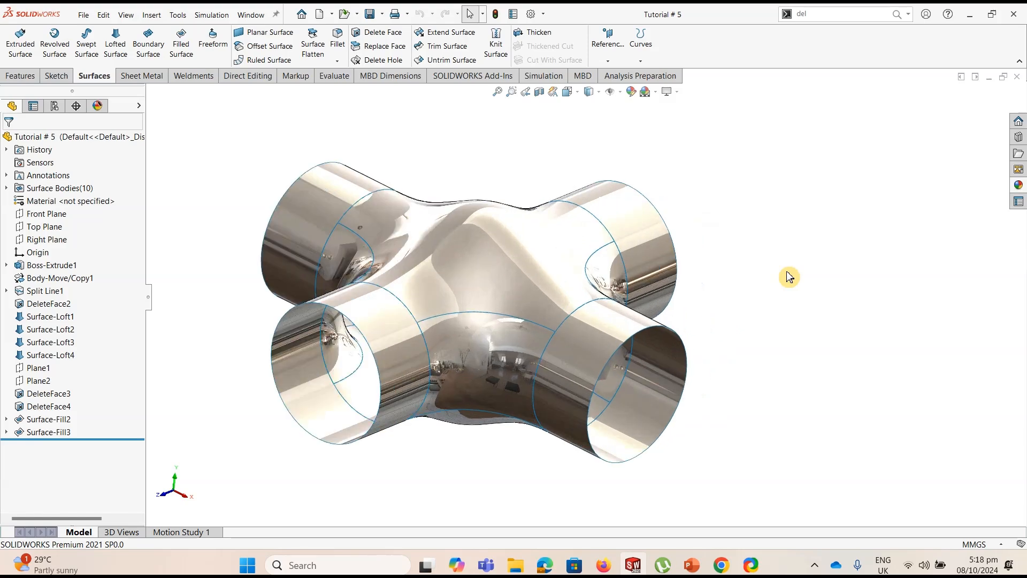
scroll(751, 286, up, 2)
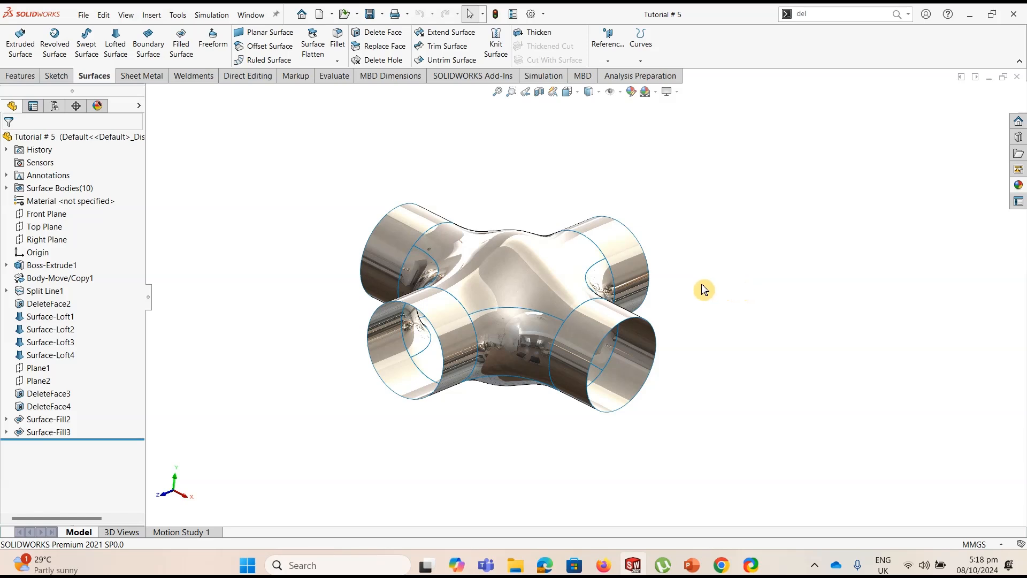
click(84, 15)
click(85, 39)
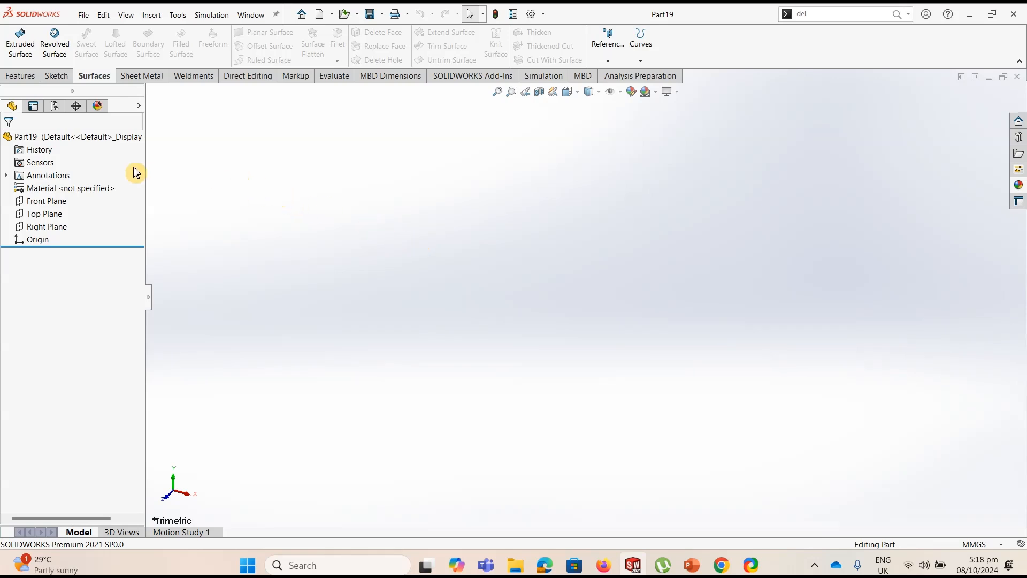
Start a sketch on the Front Plane and draw a circle about 72 mm in diameter centred on the origin
click(48, 201)
click(56, 75)
click(18, 40)
click(122, 33)
click(584, 298)
click(656, 274)
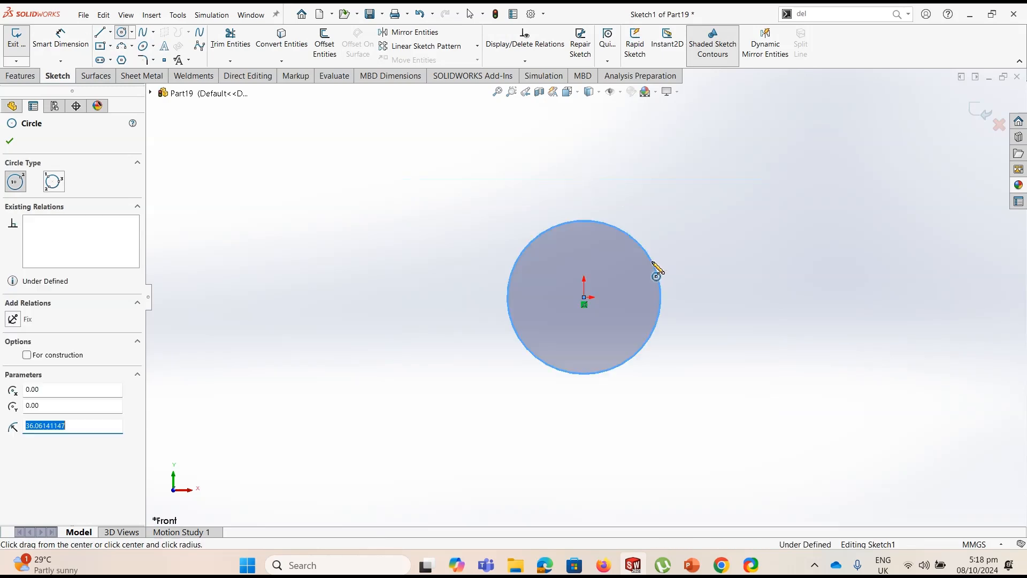
Dimension the circle's diameter as 100 mm
click(61, 37)
click(661, 283)
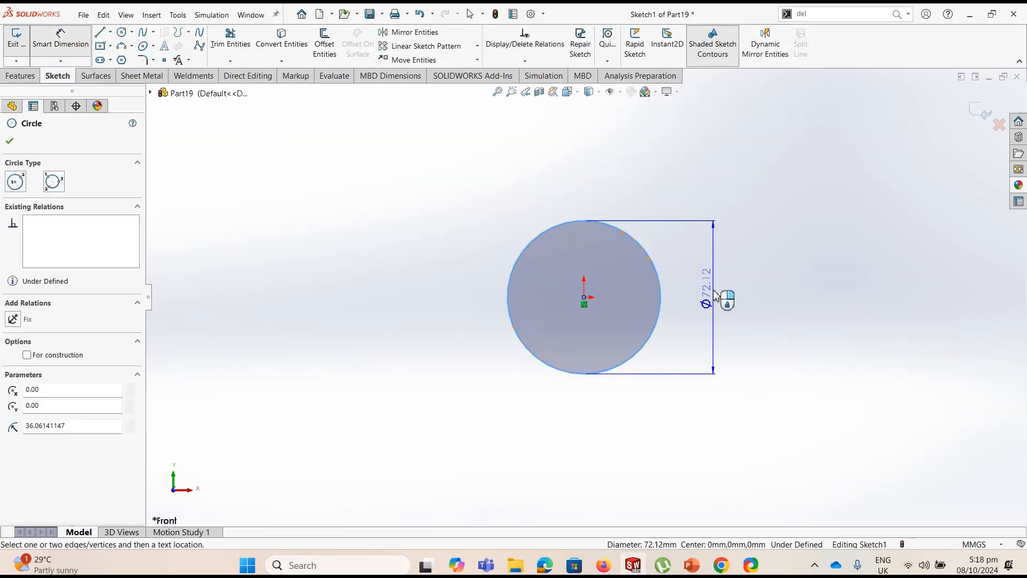
click(717, 296)
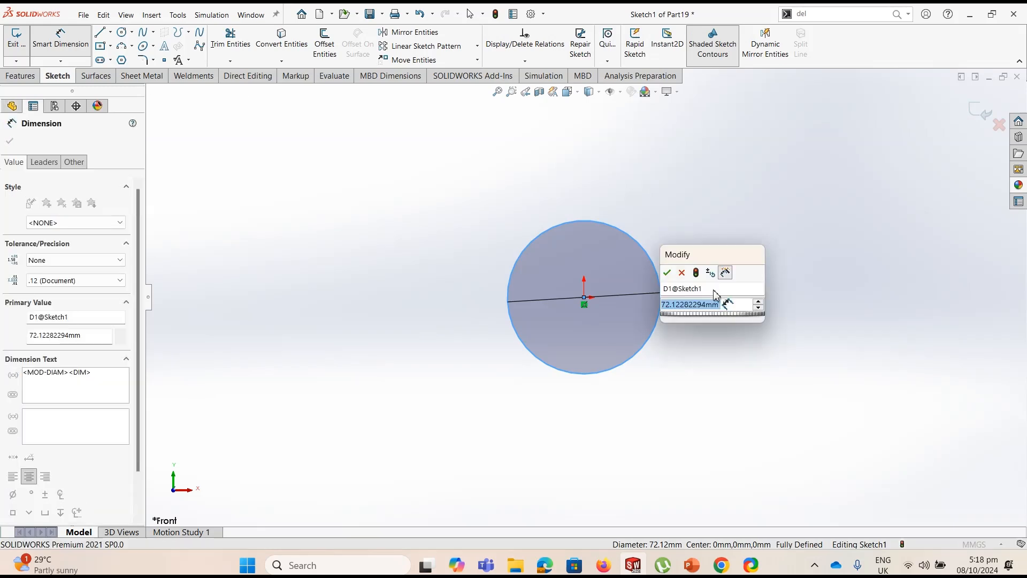
text(100)
key(Return)
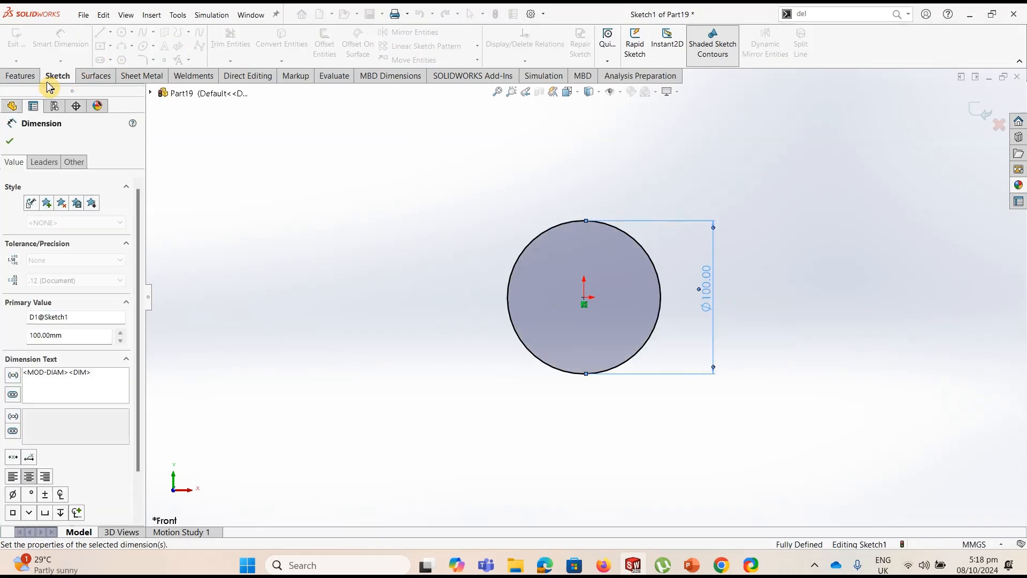
Extrude the circle as a solid boss using Mid Plane with a depth of 300 mm
click(21, 81)
click(22, 43)
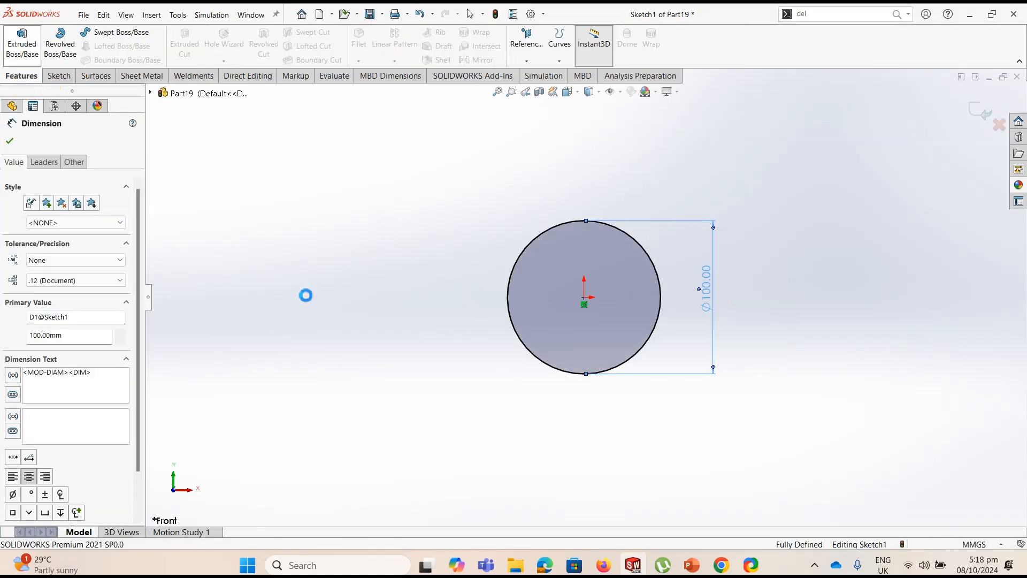
click(62, 215)
click(68, 270)
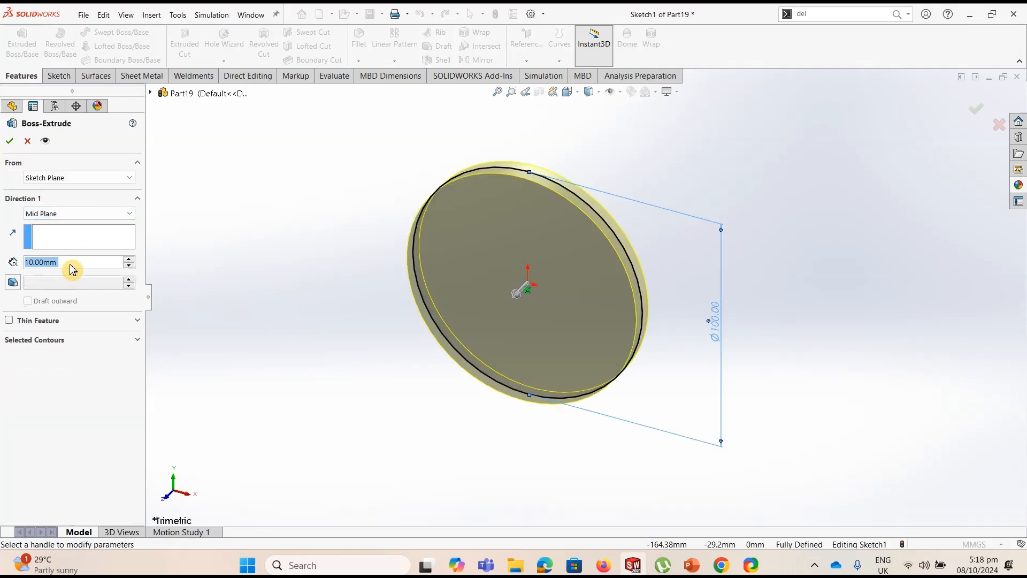
text(300)
key(Return)
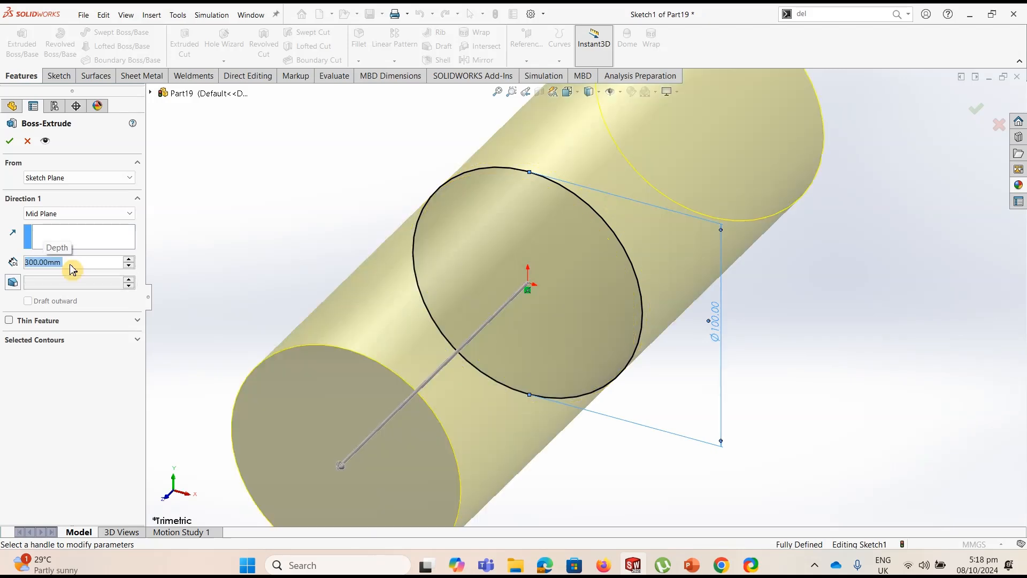
click(10, 141)
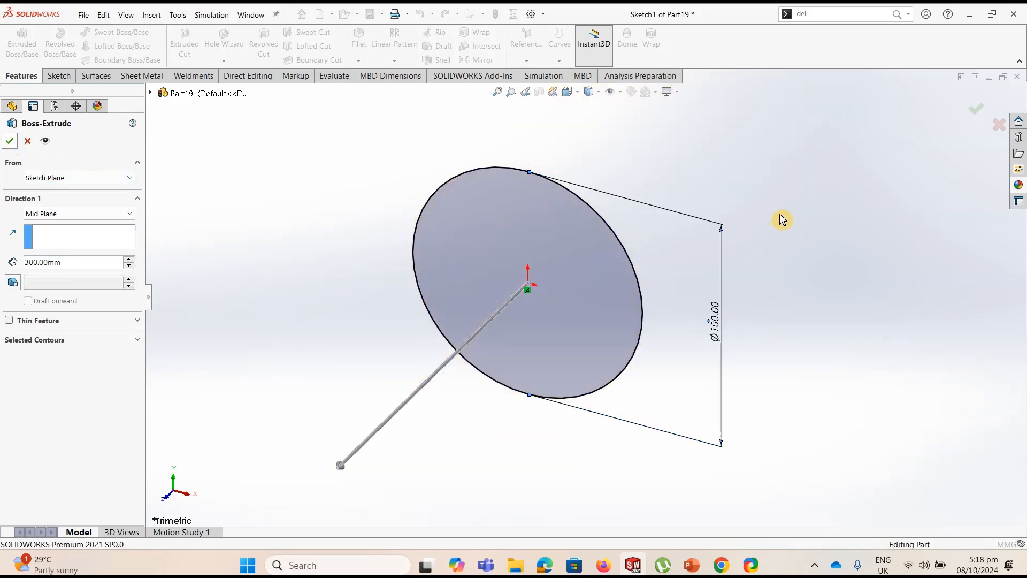
click(808, 293)
scroll(806, 294, up, 4)
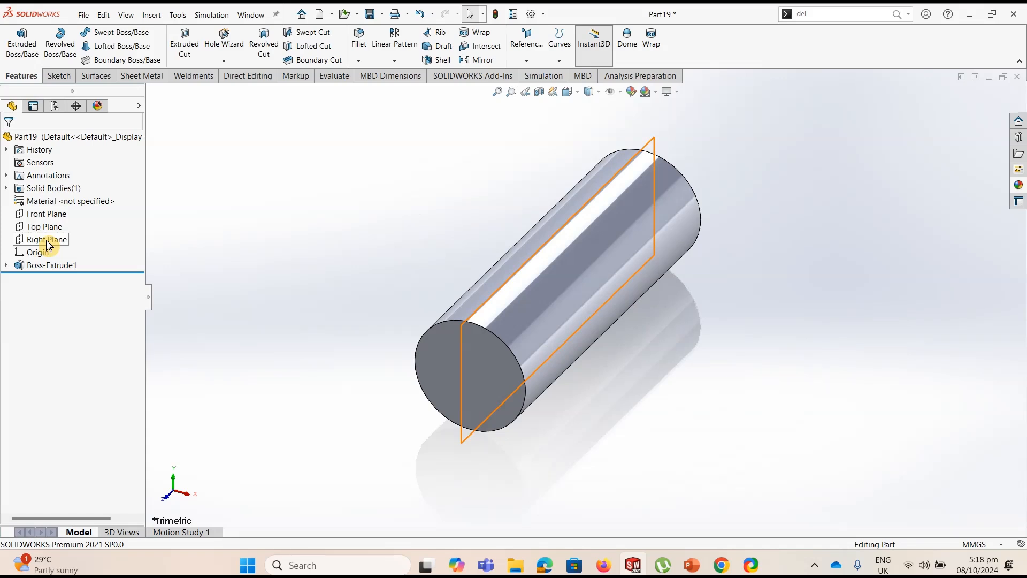
Find Move/Copy Bodies and make one copy of the cylinder rotated 90 degrees about the Y axis
click(793, 15)
text(move)
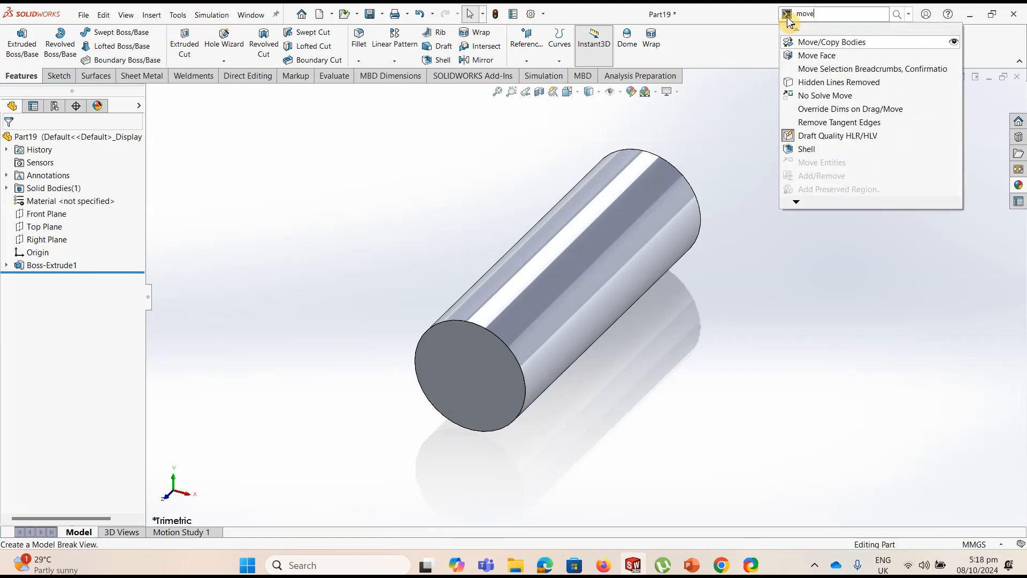
click(828, 43)
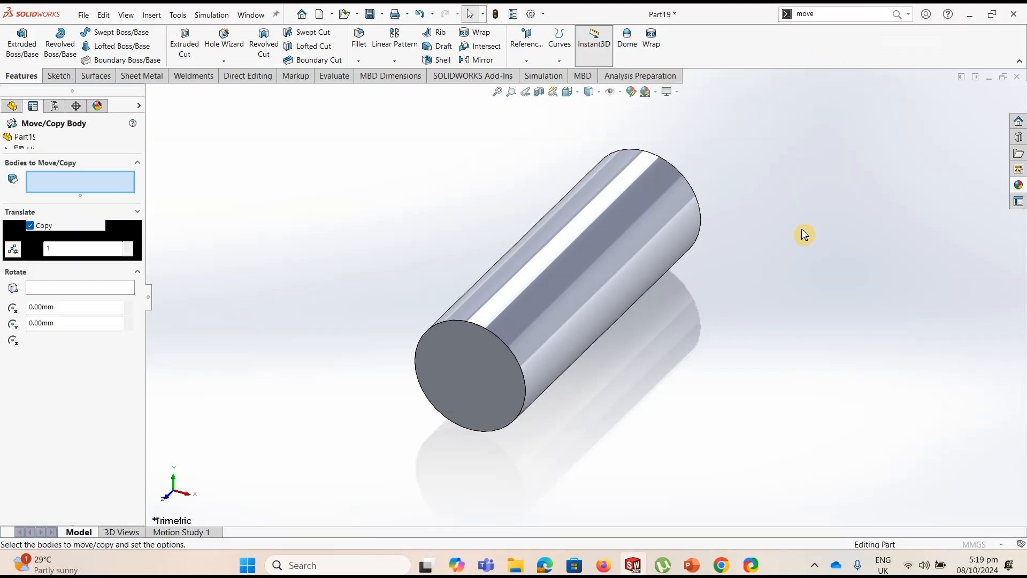
click(619, 236)
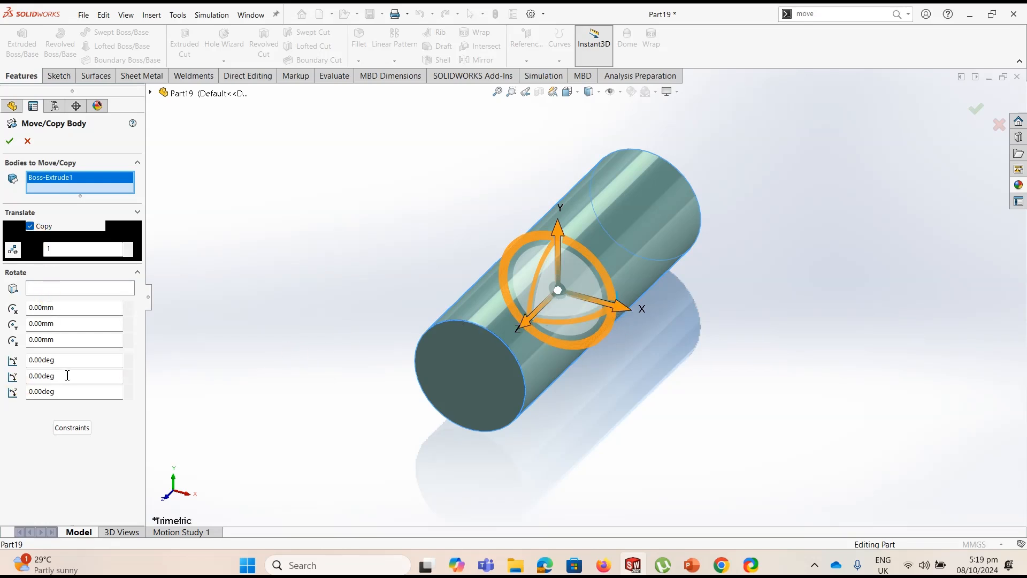
text(90)
key(Return)
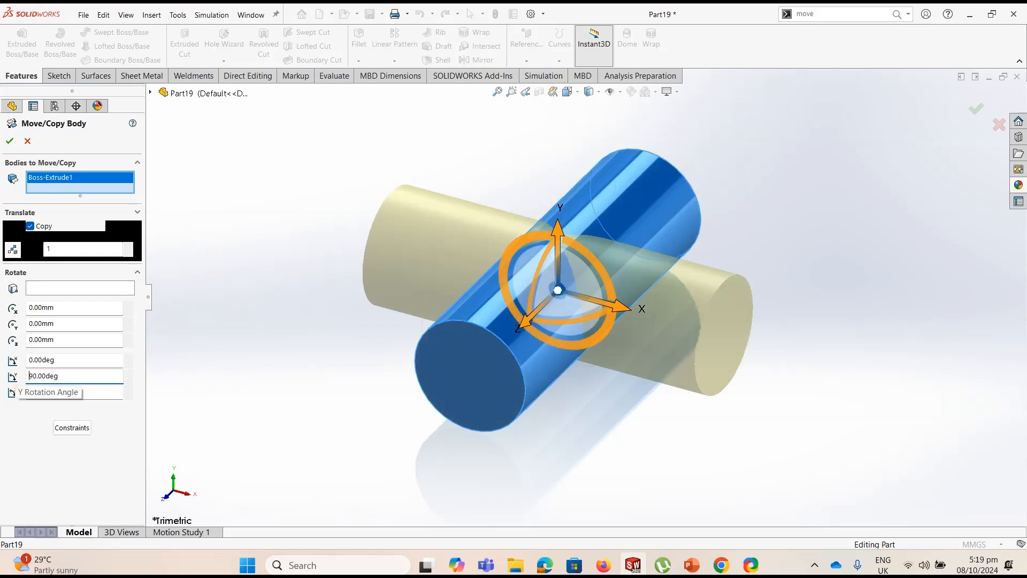
click(9, 141)
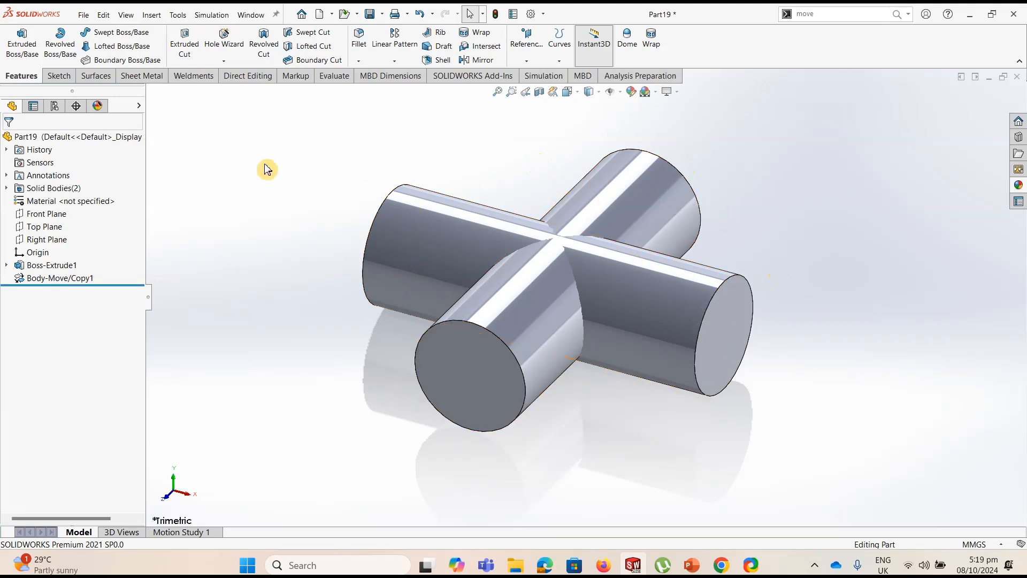
Start a sketch on the Top Plane
click(45, 228)
click(52, 206)
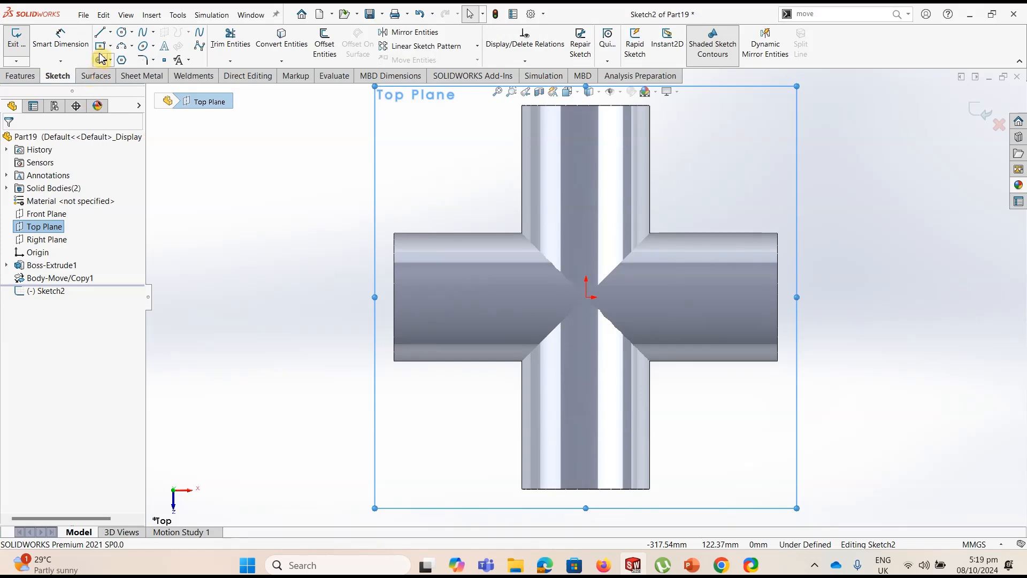
click(102, 48)
click(586, 297)
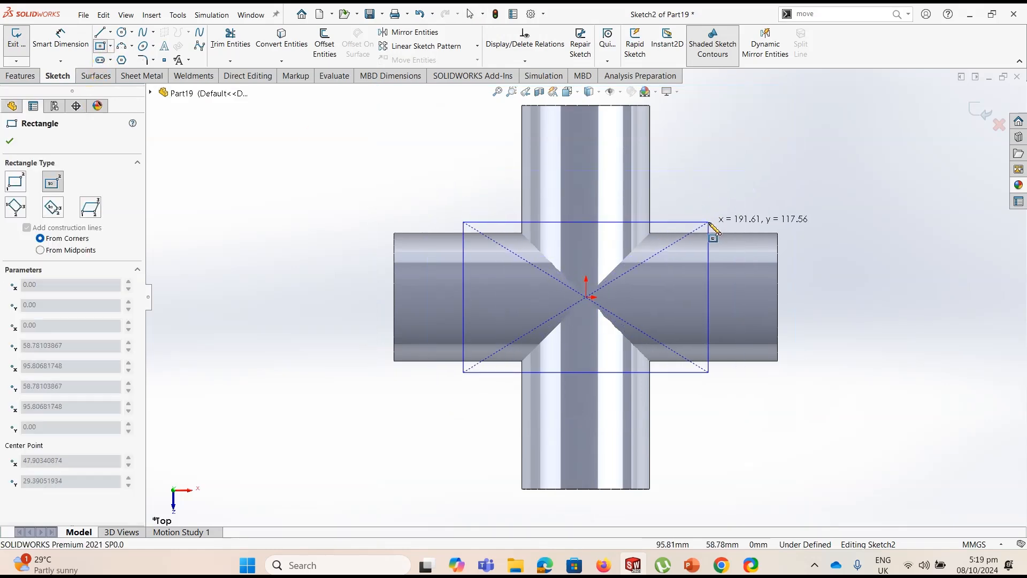
key(Escape)
Sketch a chain of twelve horizontal and vertical lines around the cylinder crossing, three segments per side, forming a nearly closed rectangle about 209 mm wide
key(l)
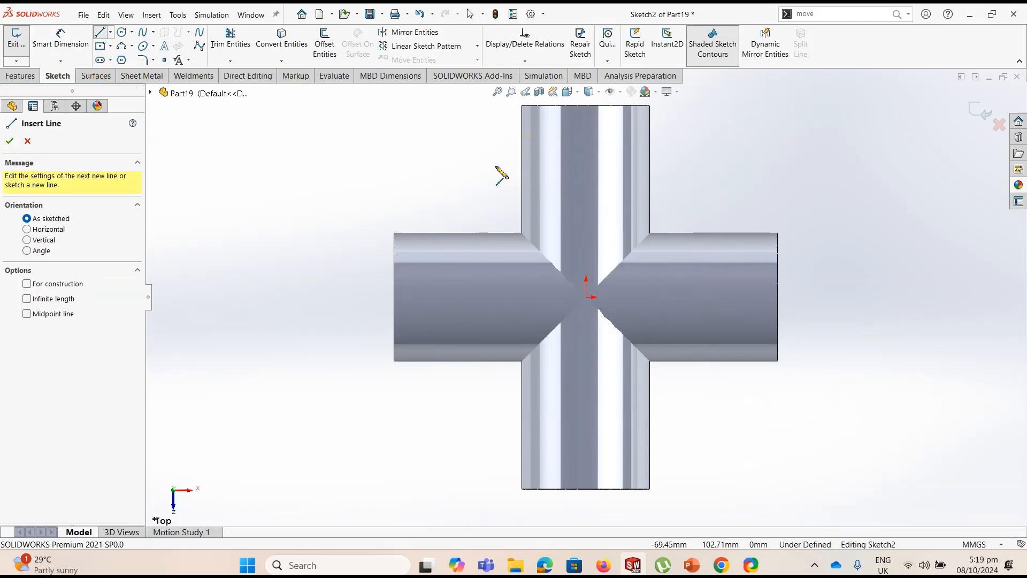
click(464, 142)
click(537, 142)
click(626, 142)
click(709, 143)
click(708, 239)
click(708, 340)
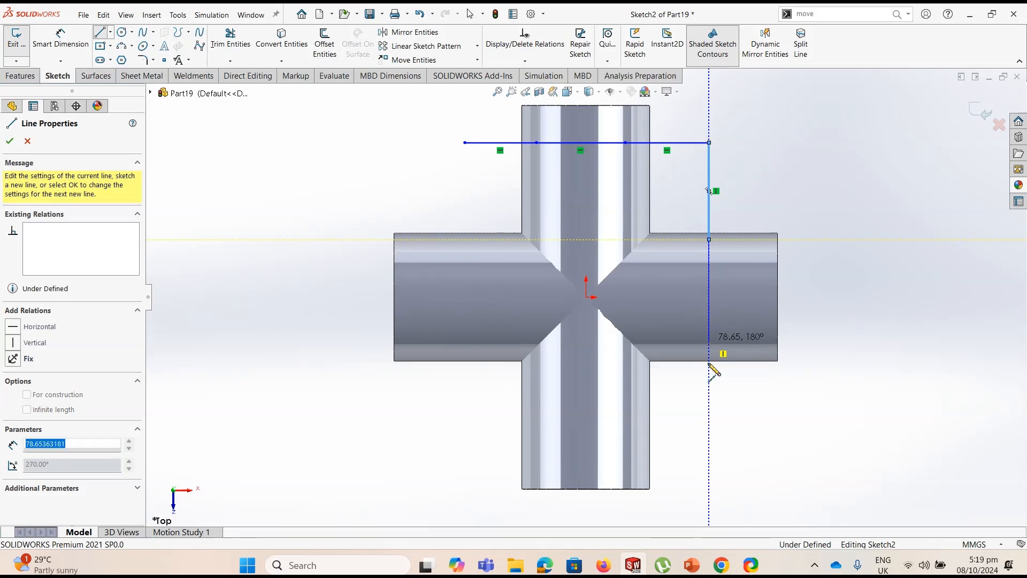
click(709, 437)
click(621, 437)
click(542, 437)
click(442, 437)
click(442, 343)
click(442, 265)
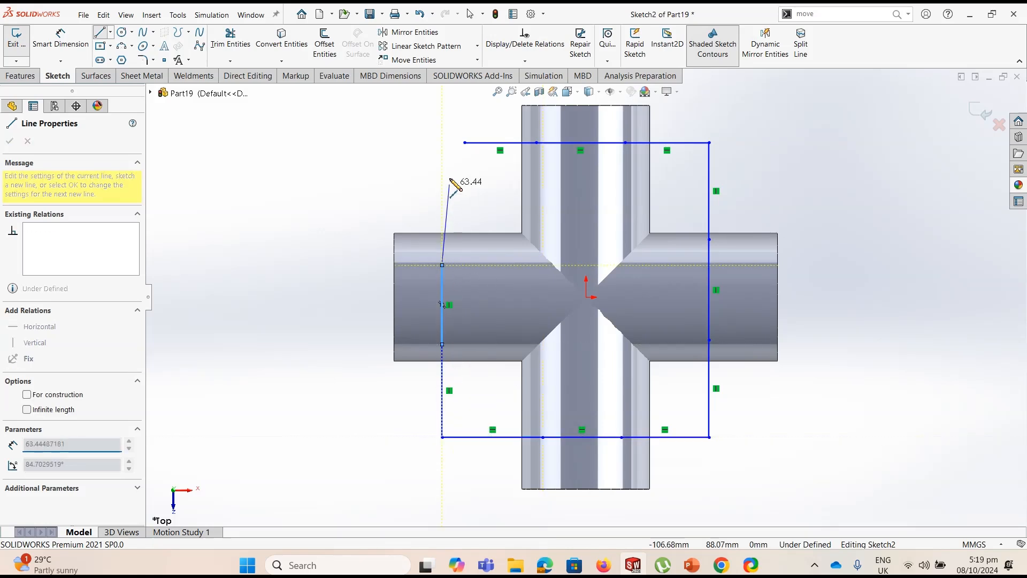
click(442, 143)
key(Escape)
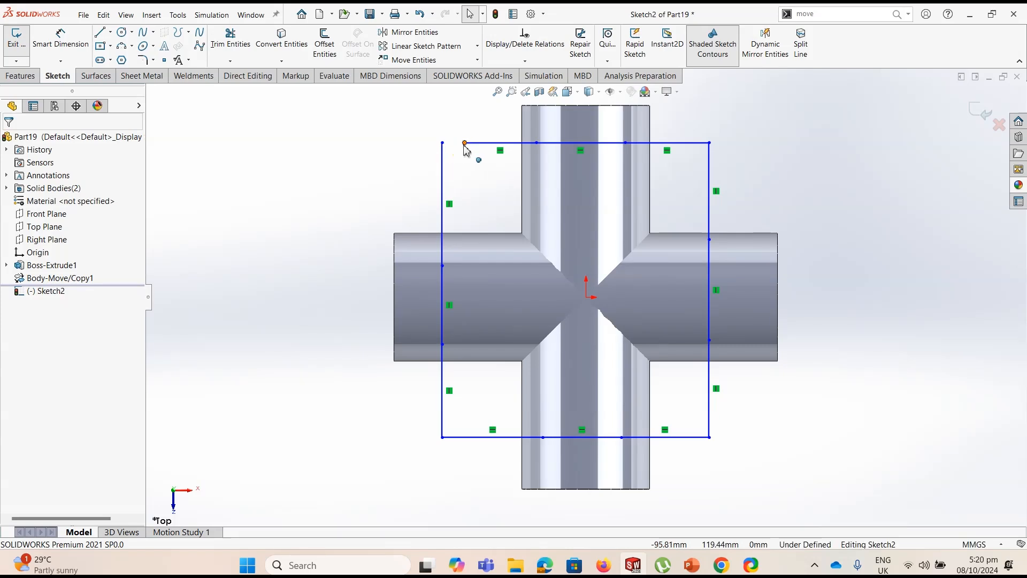
Close the line chain by adding a Coincident relation between its two open endpoints at the upper-left corner
click(442, 143)
ctrl+click(464, 142)
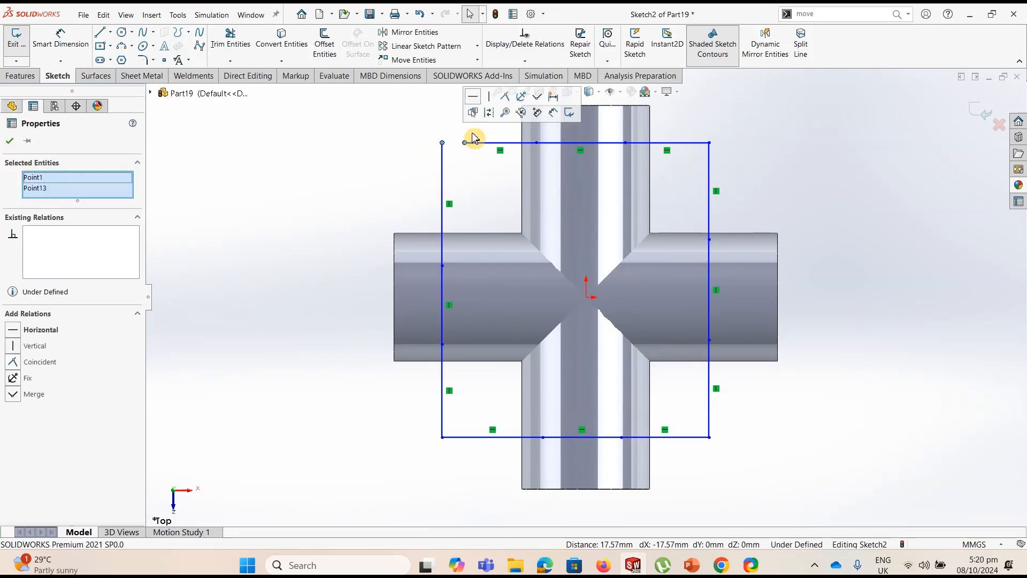
click(506, 98)
click(501, 130)
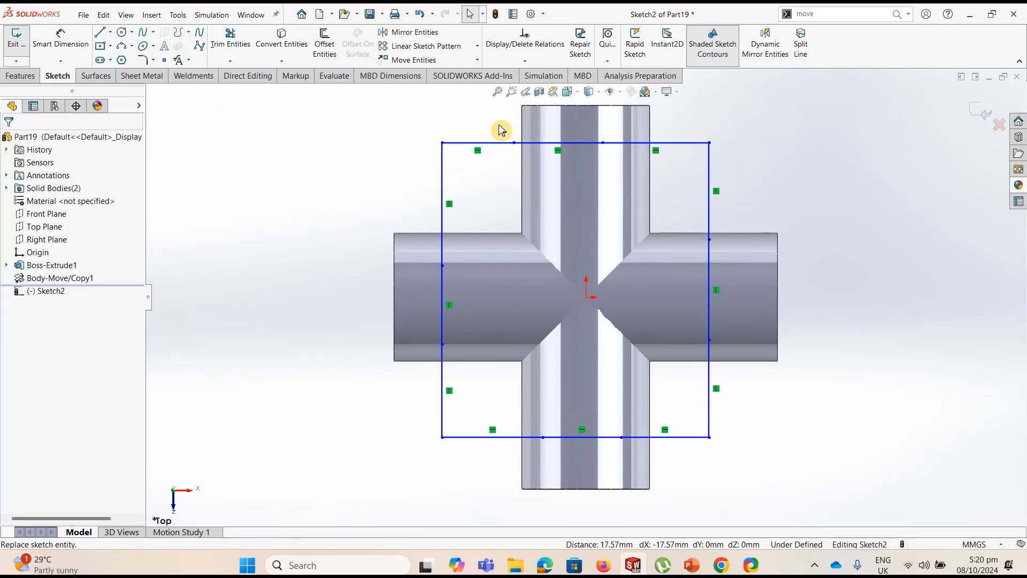
Add an Equal relation to the three line segments along the rectangle's upper side
click(557, 142)
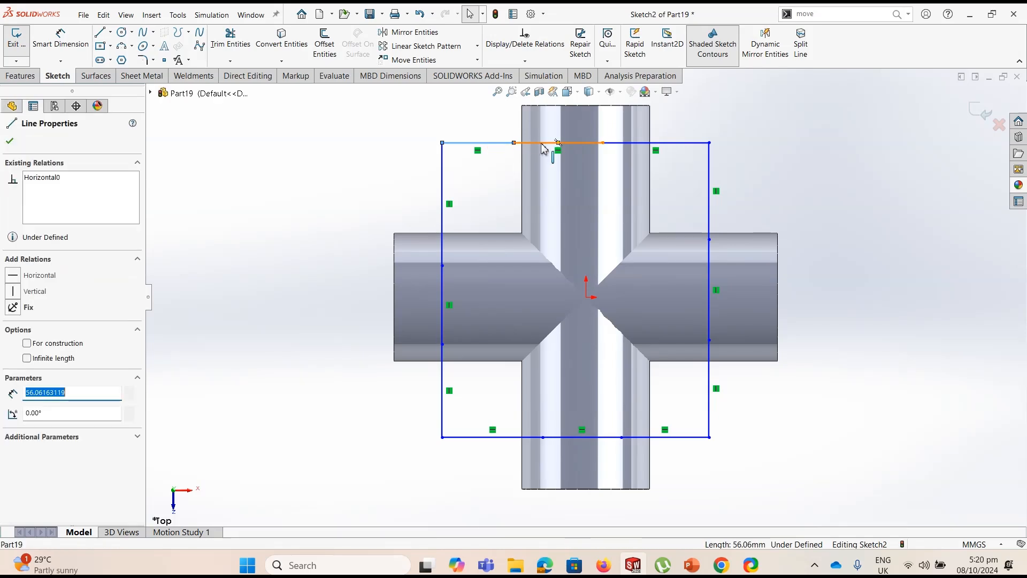
ctrl+click(637, 143)
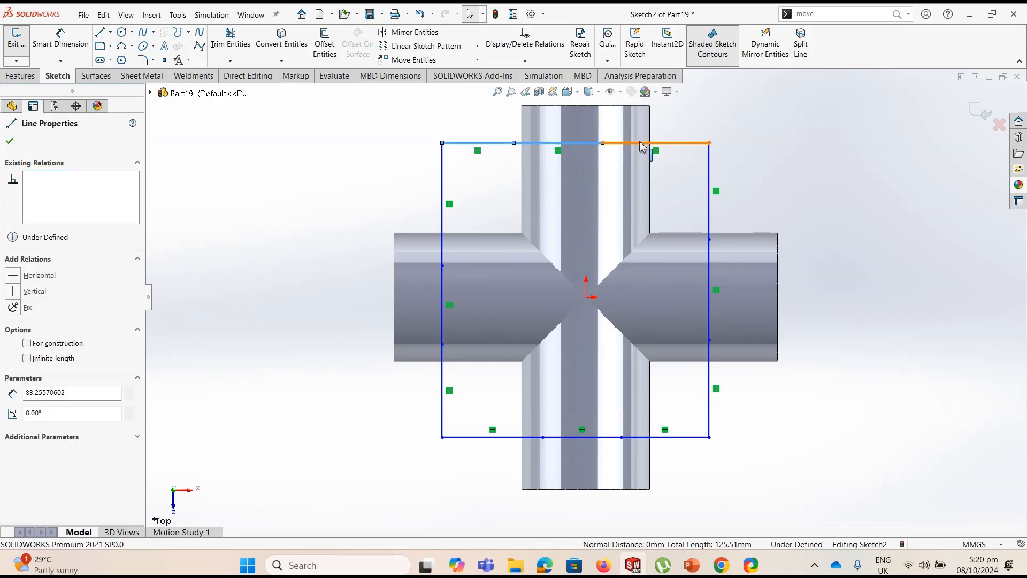
click(732, 95)
click(710, 128)
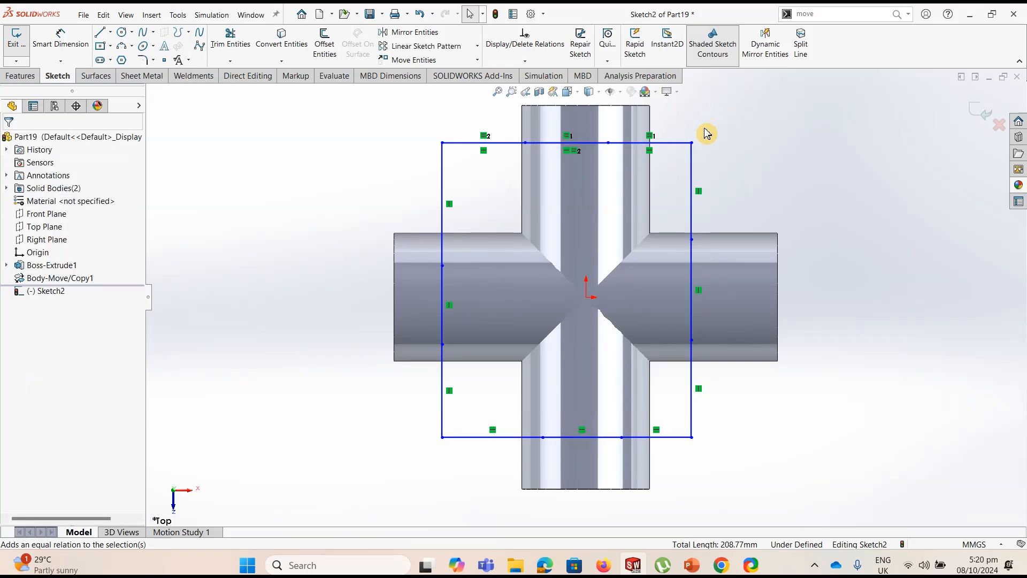
Add an Equal relation to the nine remaining line segments along the rectangle's right, lower and left sides
click(691, 276)
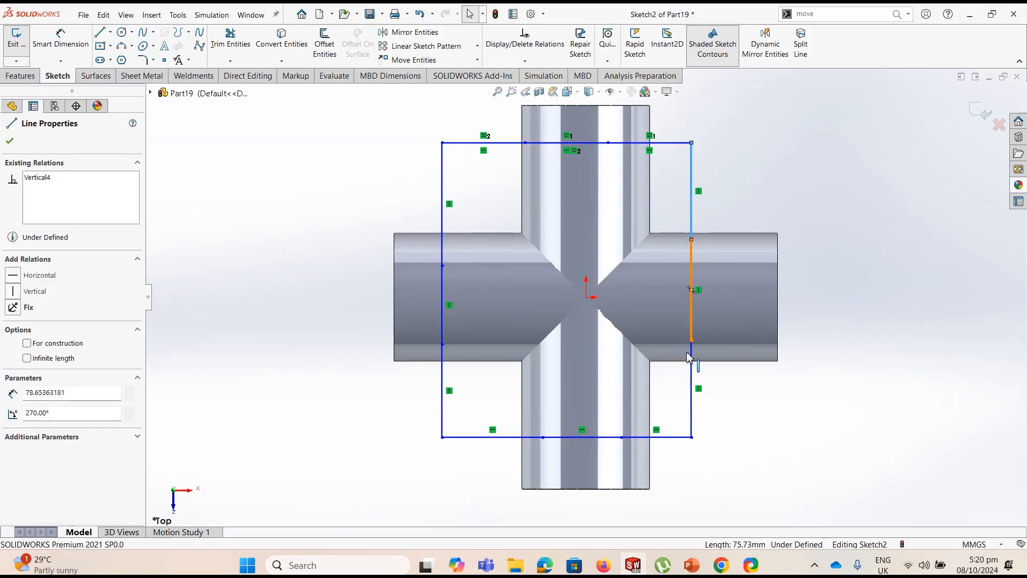
ctrl+click(690, 379)
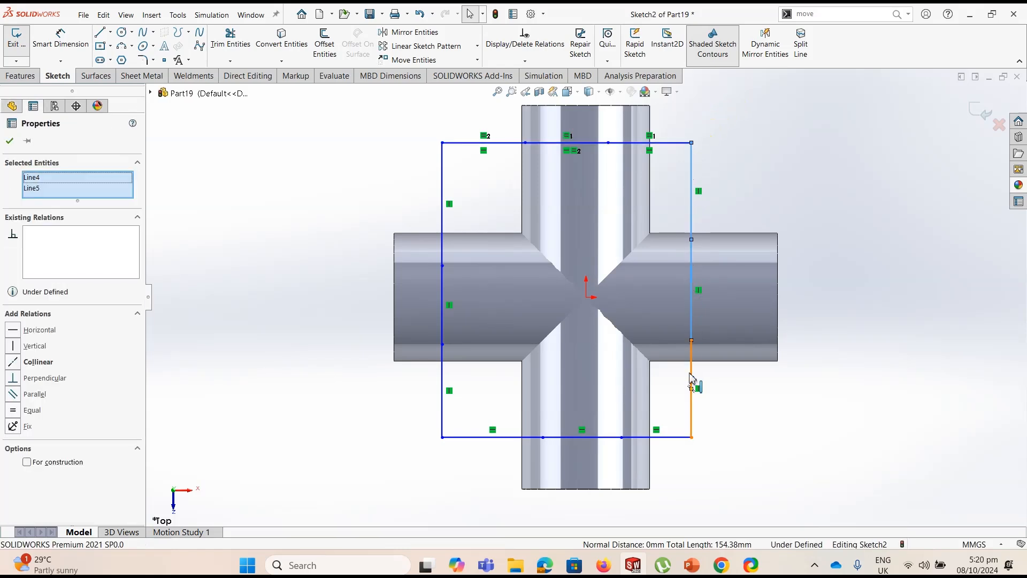
ctrl+click(665, 438)
ctrl+click(600, 438)
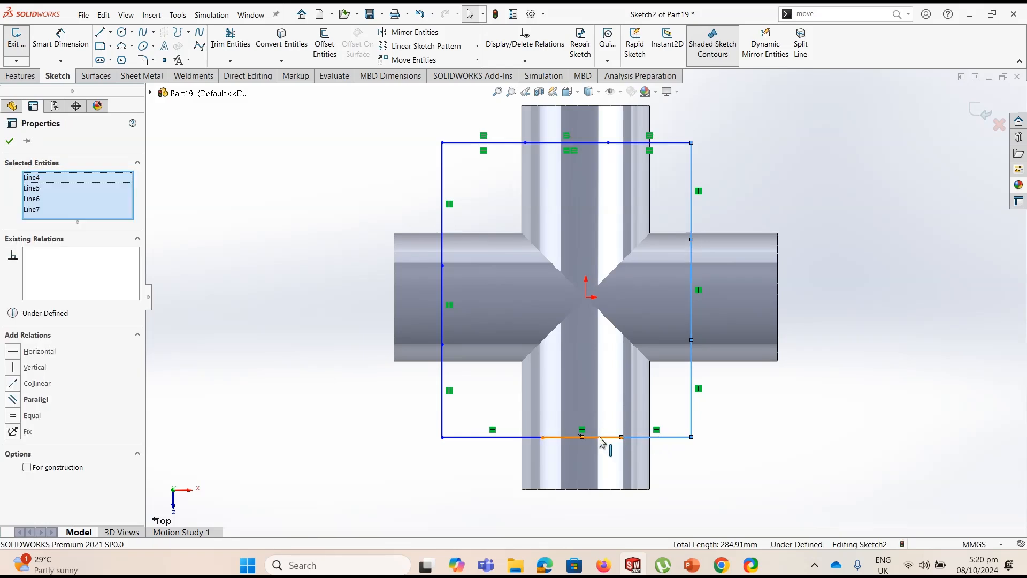
ctrl+click(536, 438)
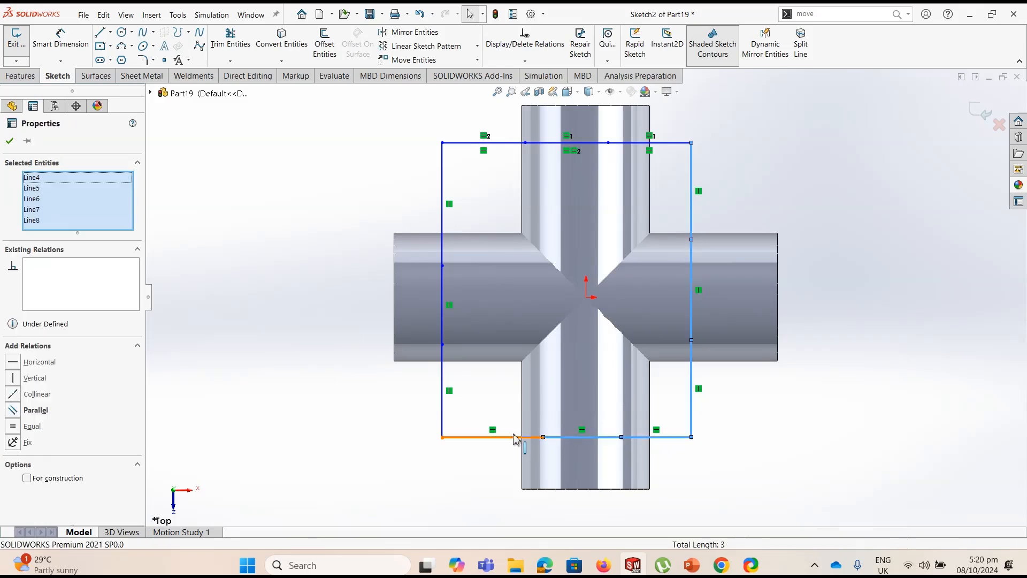
ctrl+click(442, 353)
ctrl+click(442, 323)
ctrl+click(442, 238)
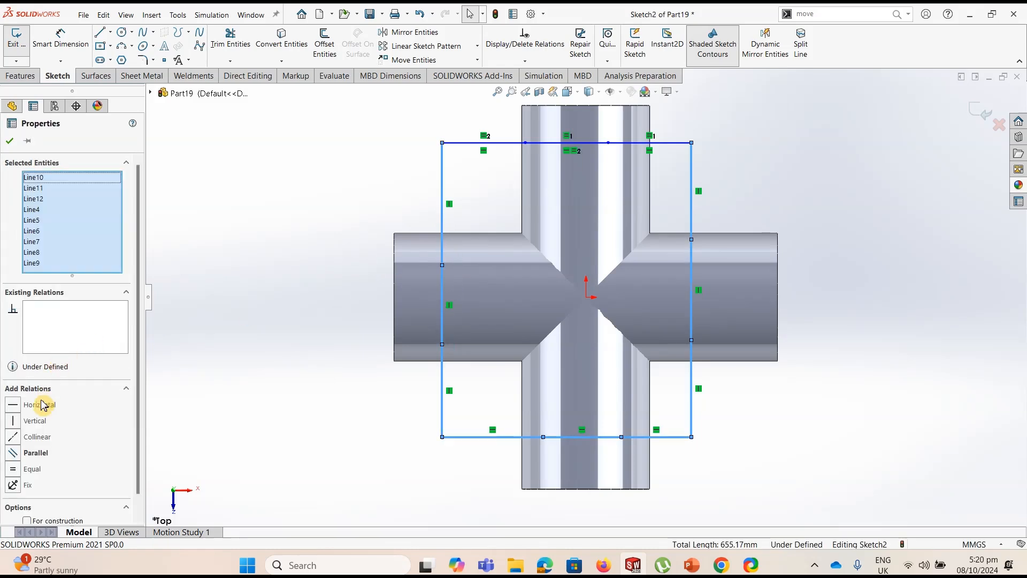
click(13, 469)
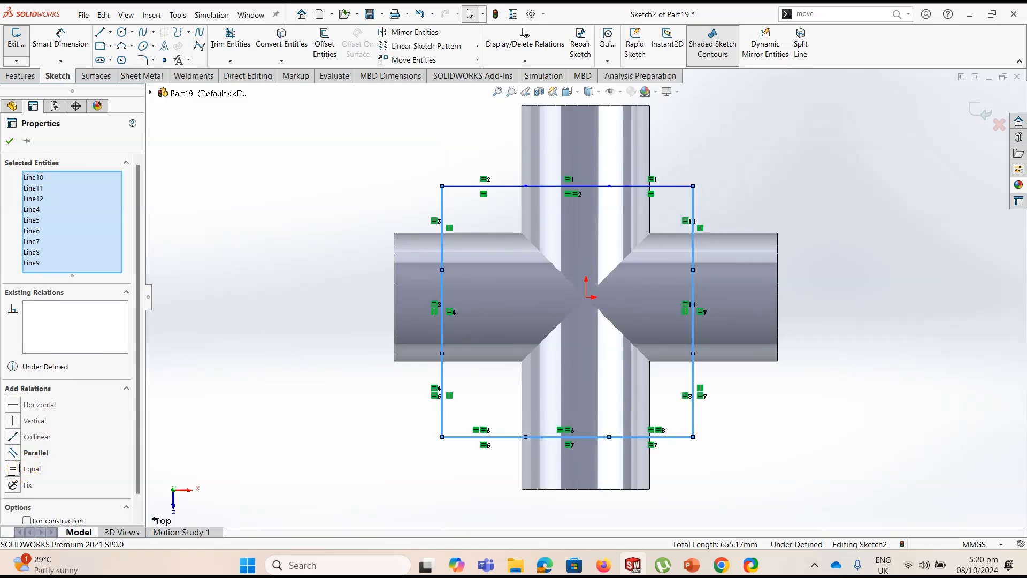
click(11, 142)
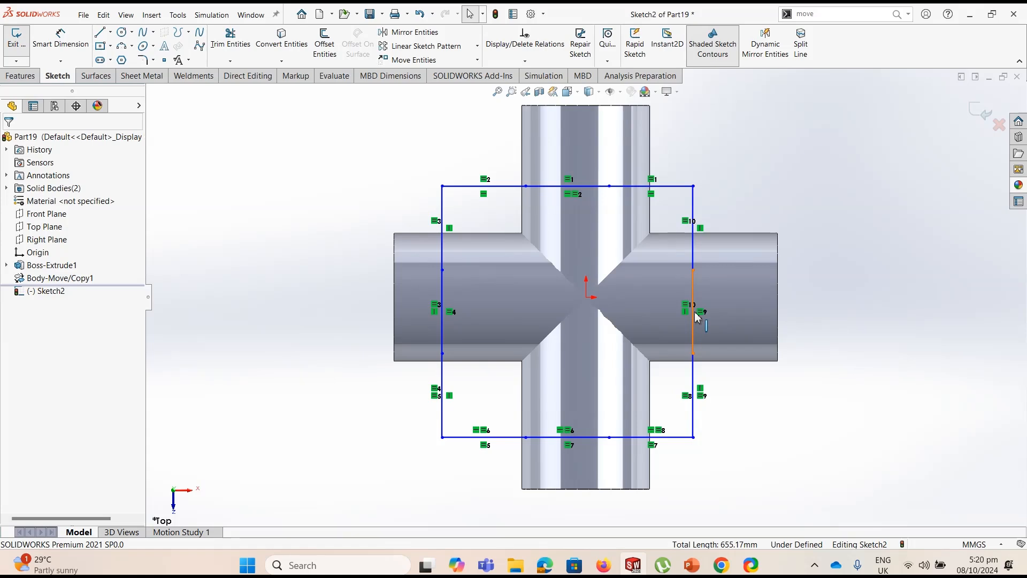
Add a Horizontal relation between the origin and the midpoints of the middle segments on the rectangle's left and right sides
ctrl+click(586, 297)
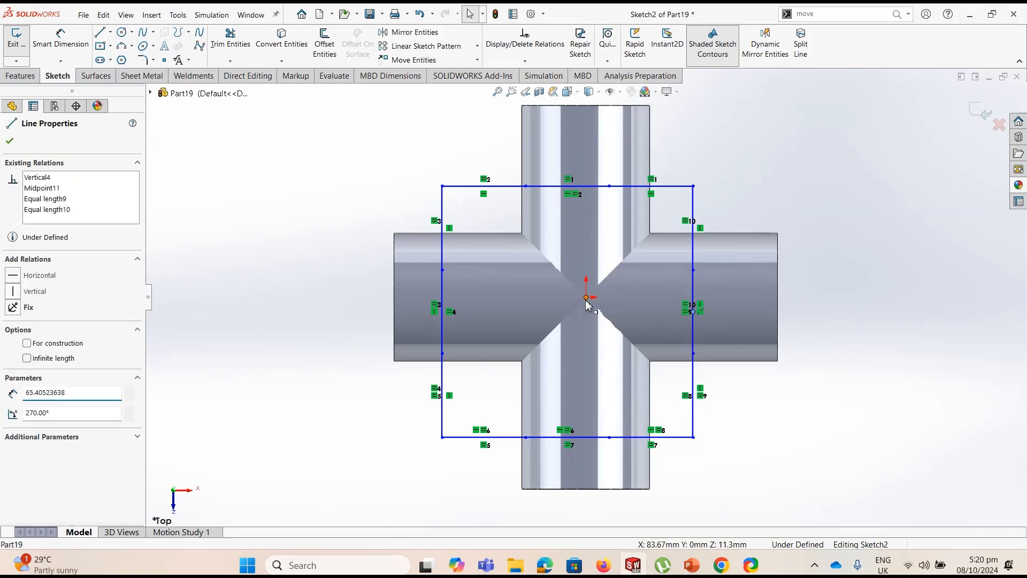
ctrl+click(442, 313)
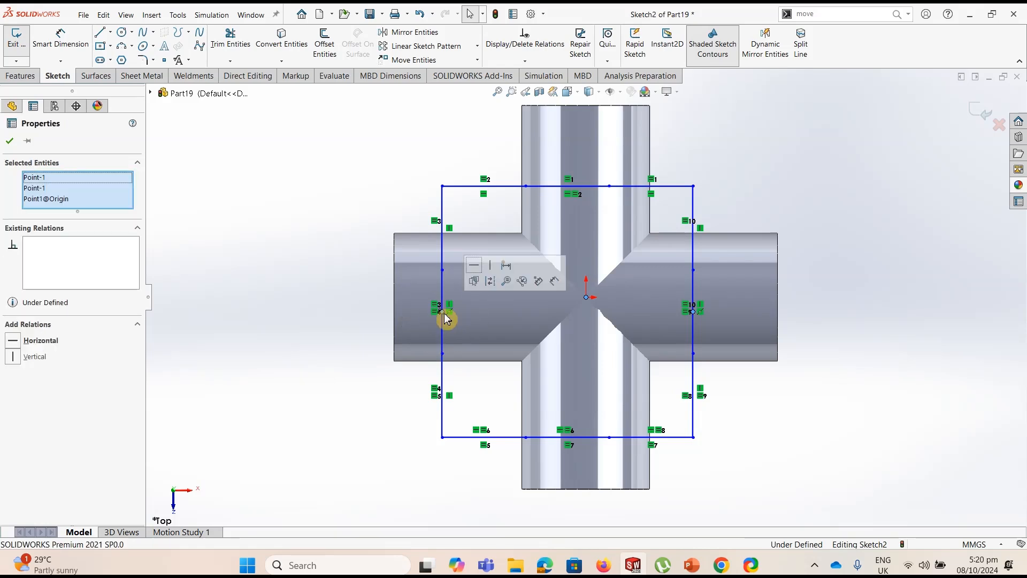
click(476, 268)
key(Escape)
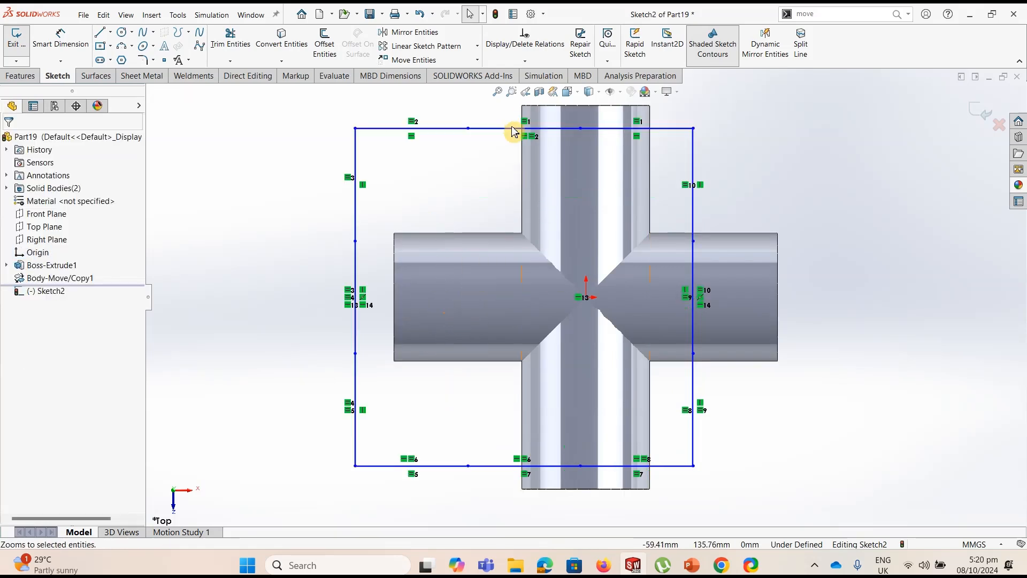
Add a Vertical relation between the origin and the midpoints of the middle segments on the rectangle's upper and lower sides
click(524, 128)
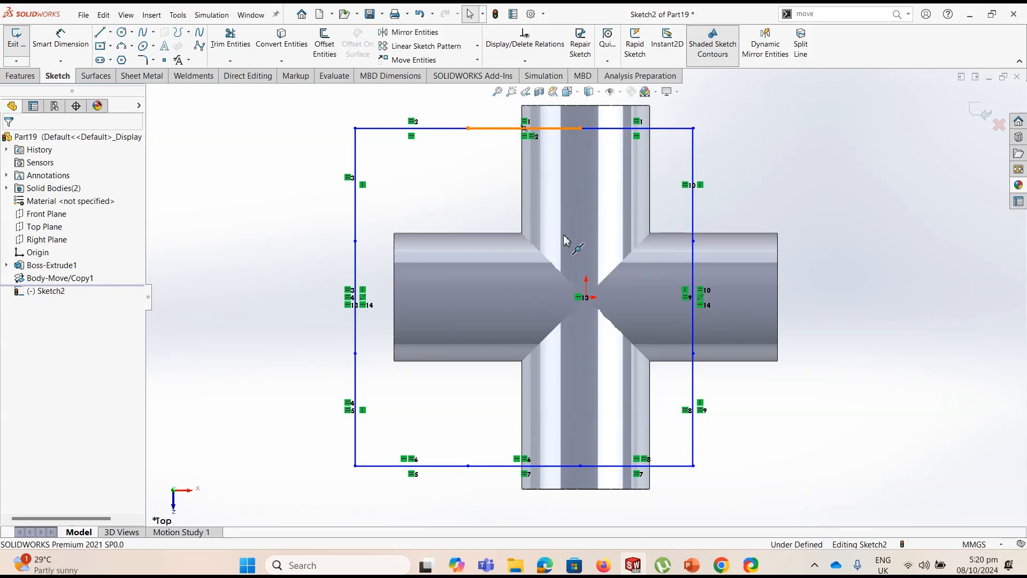
ctrl+click(586, 297)
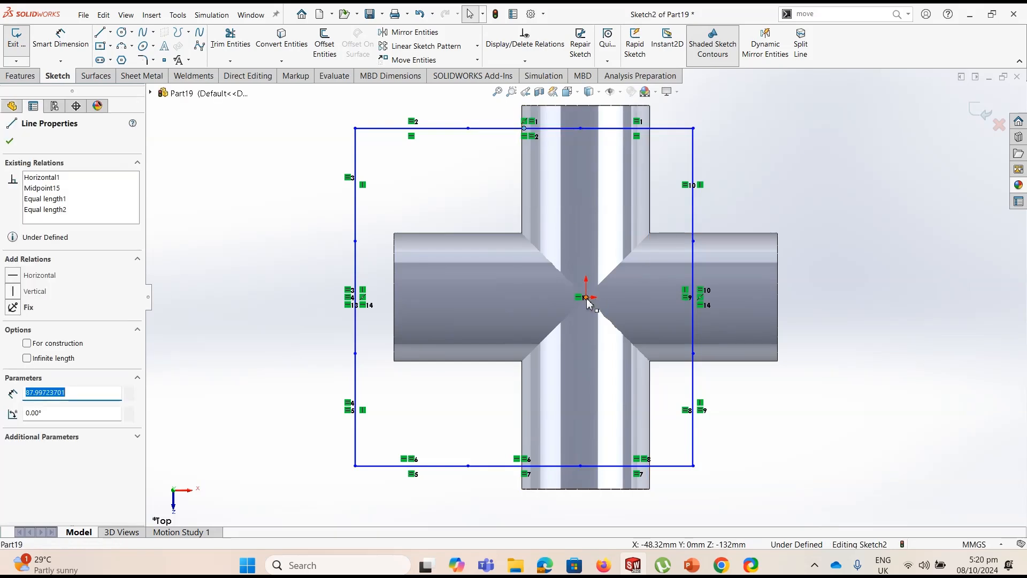
ctrl+click(524, 465)
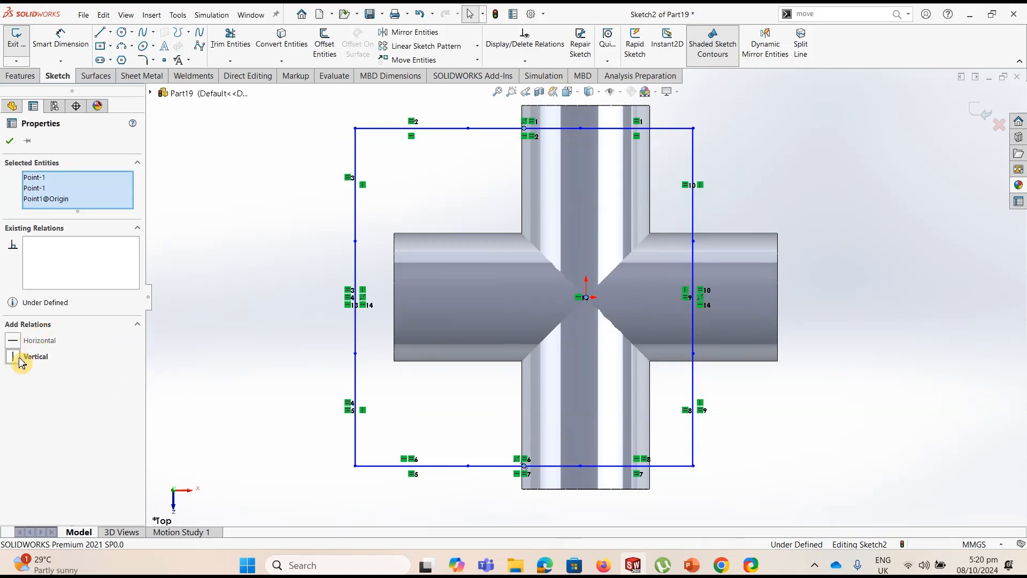
click(20, 358)
click(11, 141)
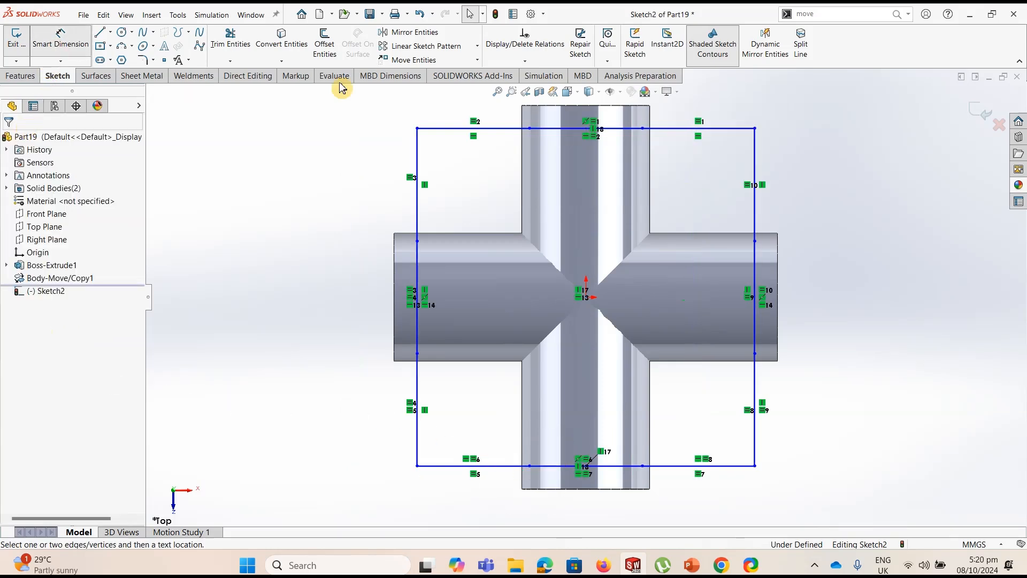
Dimension the distance between the rectangle's upper and lower sides as 200 mm and exit the sketch
click(730, 129)
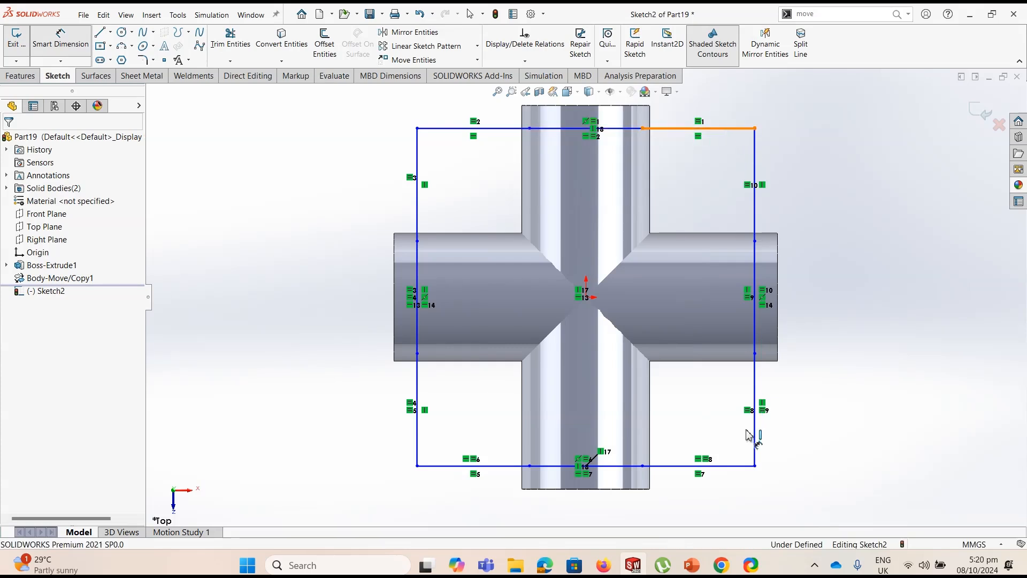
click(738, 466)
click(838, 292)
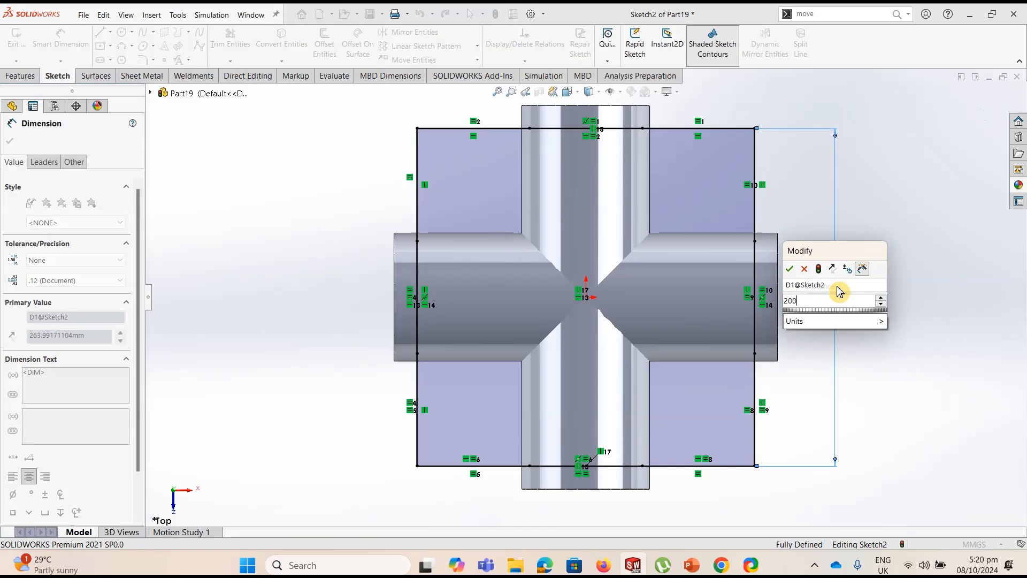
key(Return)
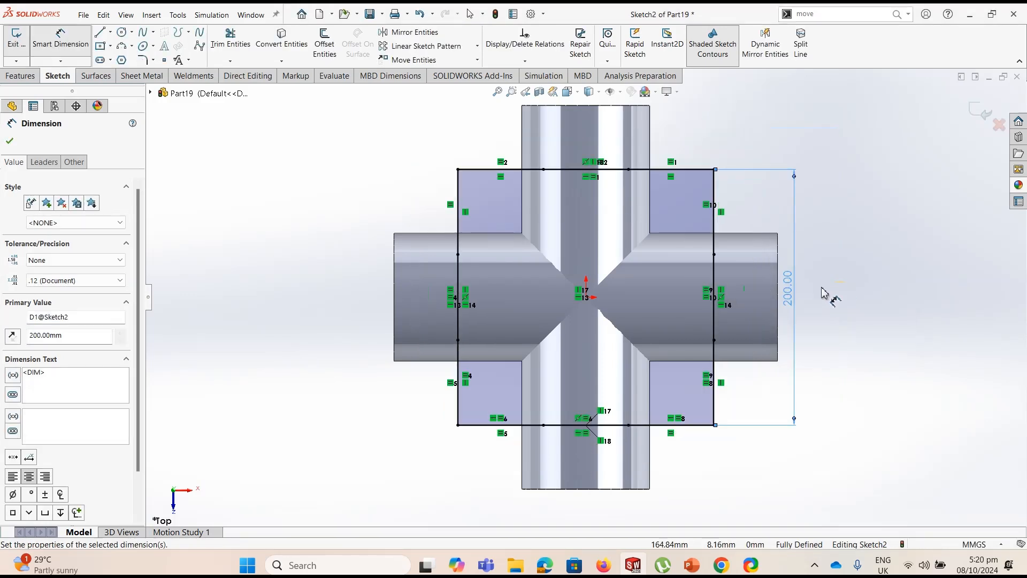
key(Escape)
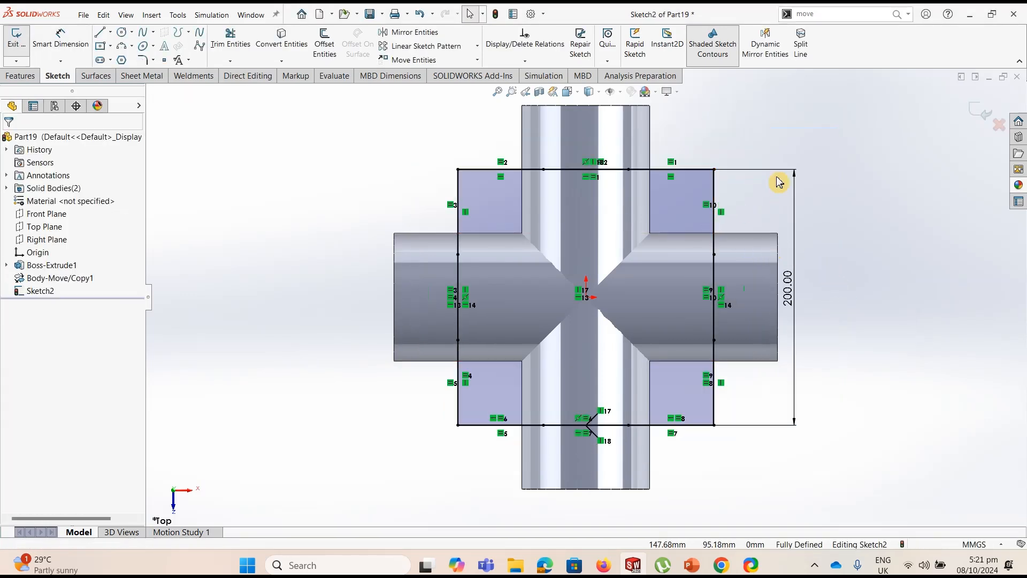
click(976, 117)
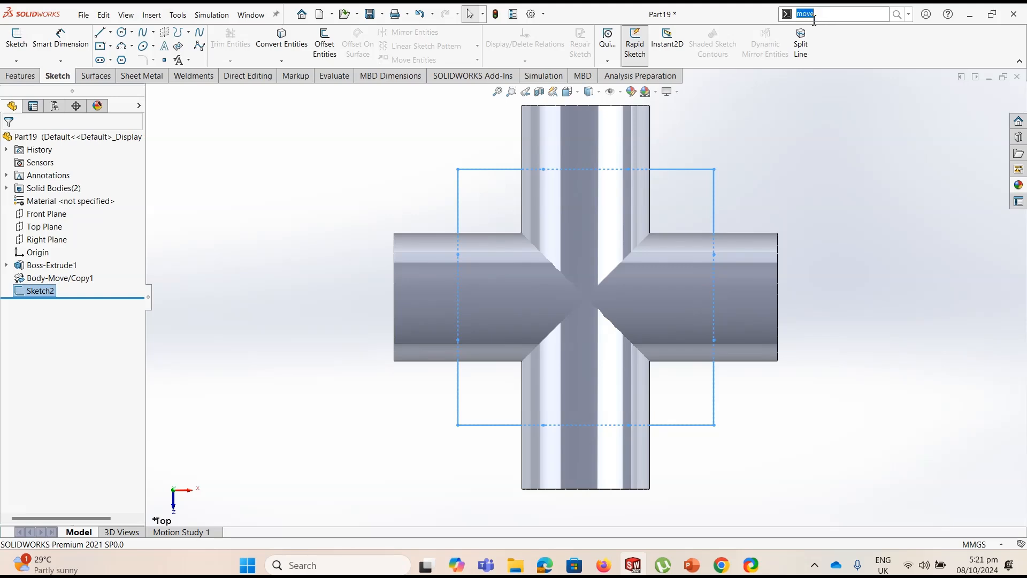
Create a projection Split Line from the square sketch on the cylindrical faces of both crossed cylinders
click(807, 49)
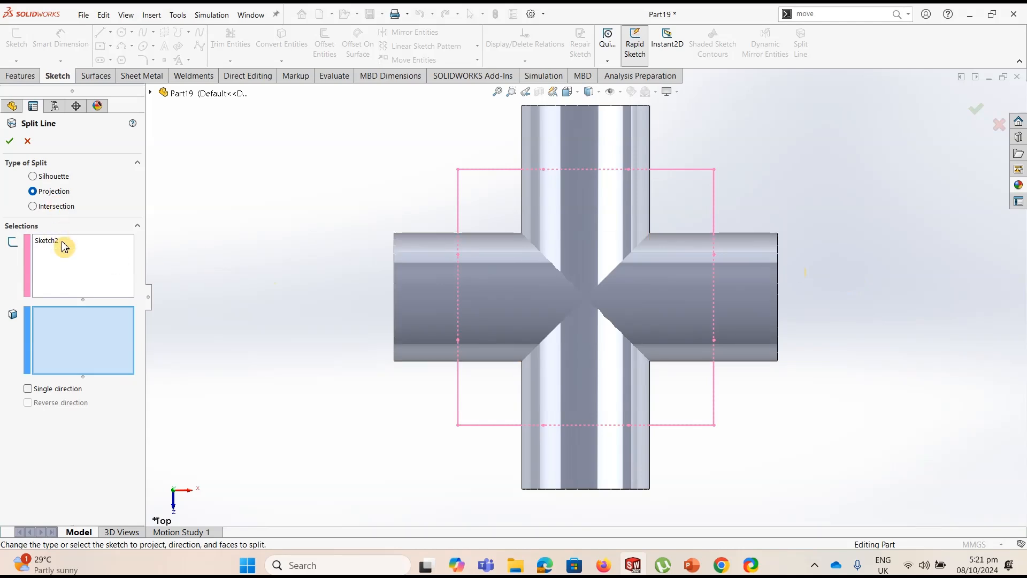
click(447, 284)
click(567, 153)
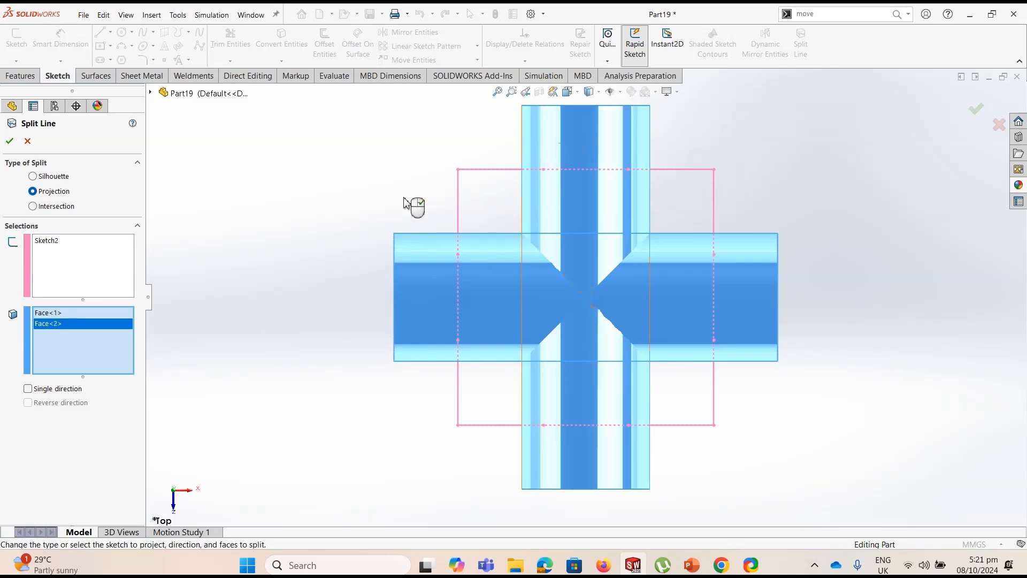
click(9, 141)
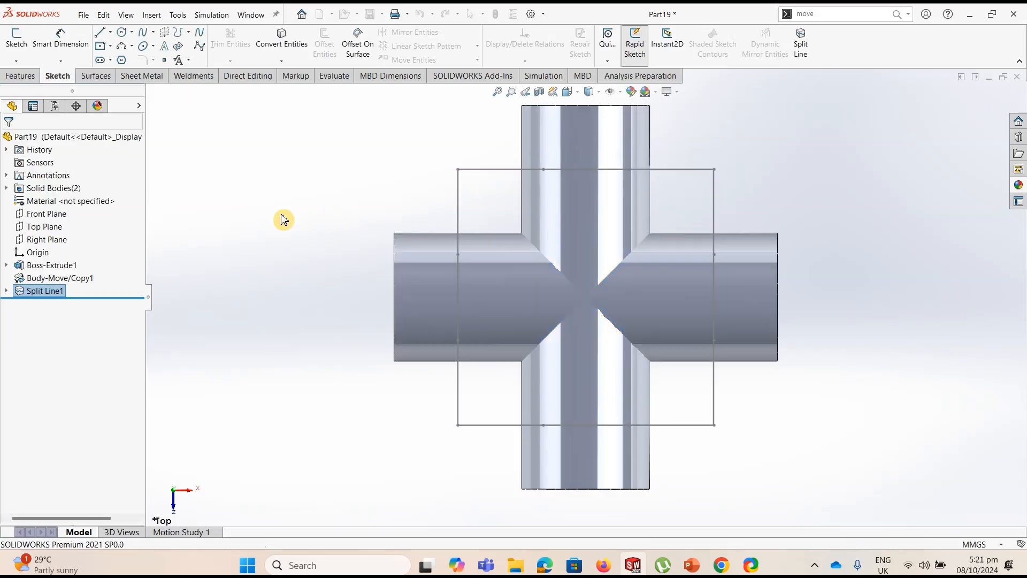
Try to delete the middle split faces of the two crossed cylinders directly from the model
middle_drag(283, 246, 339, 203)
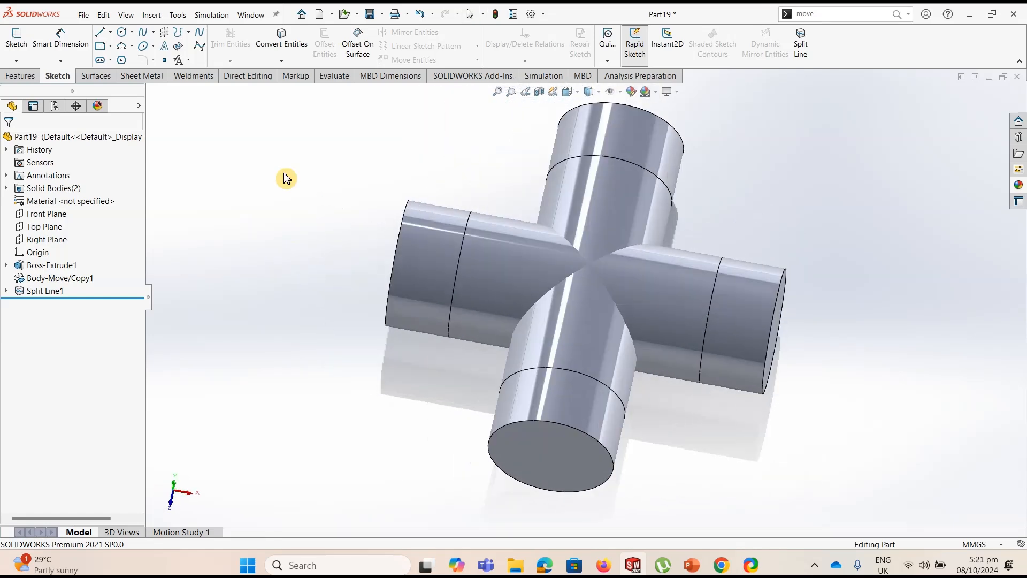
click(595, 239)
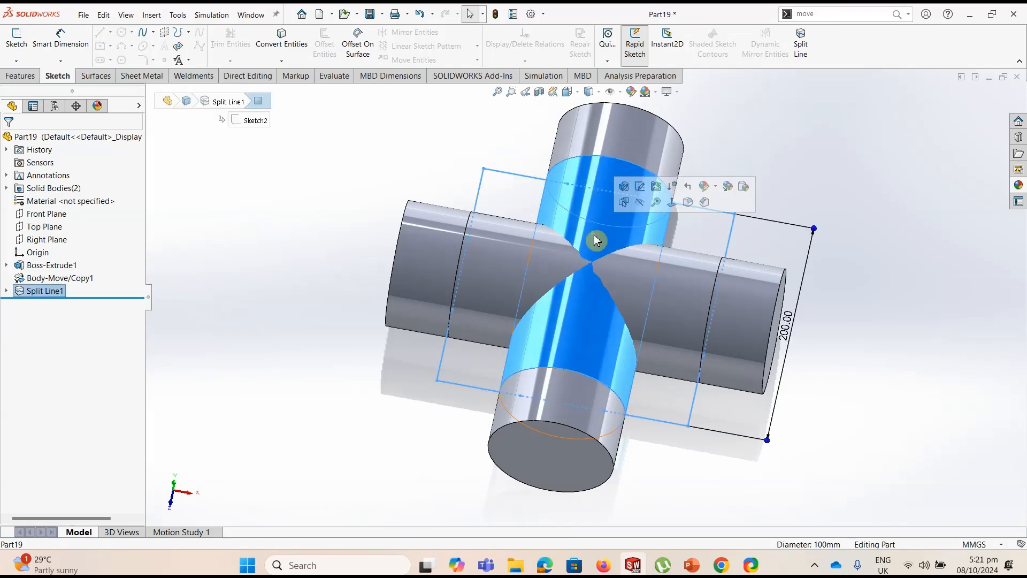
key(Delete)
click(588, 146)
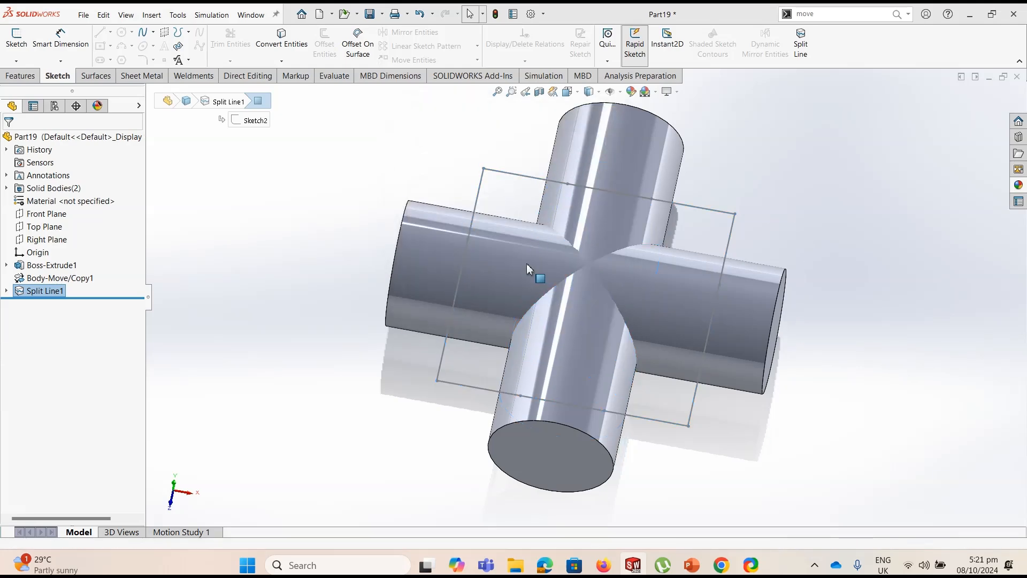
click(517, 277)
key(Delete)
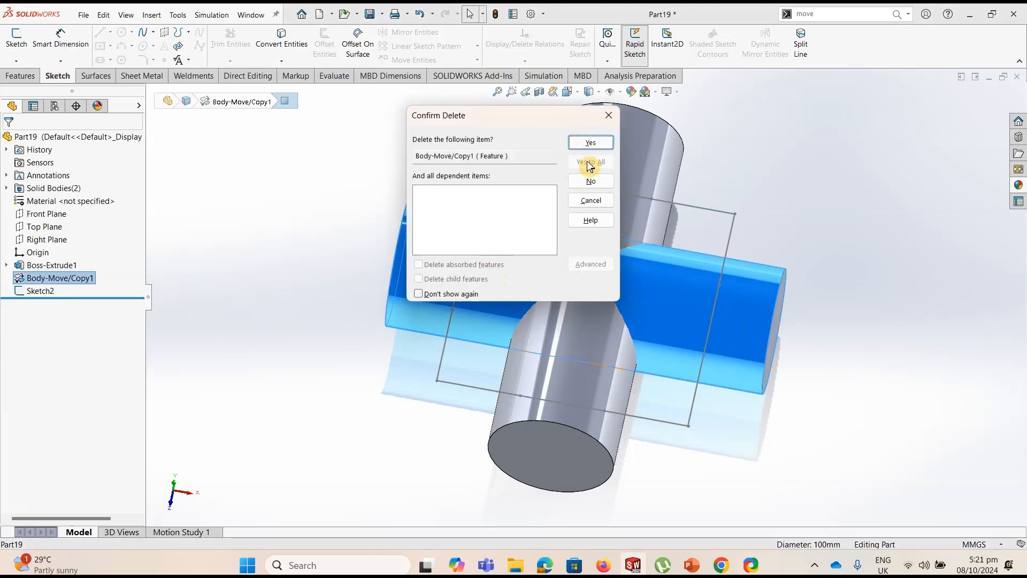
click(590, 143)
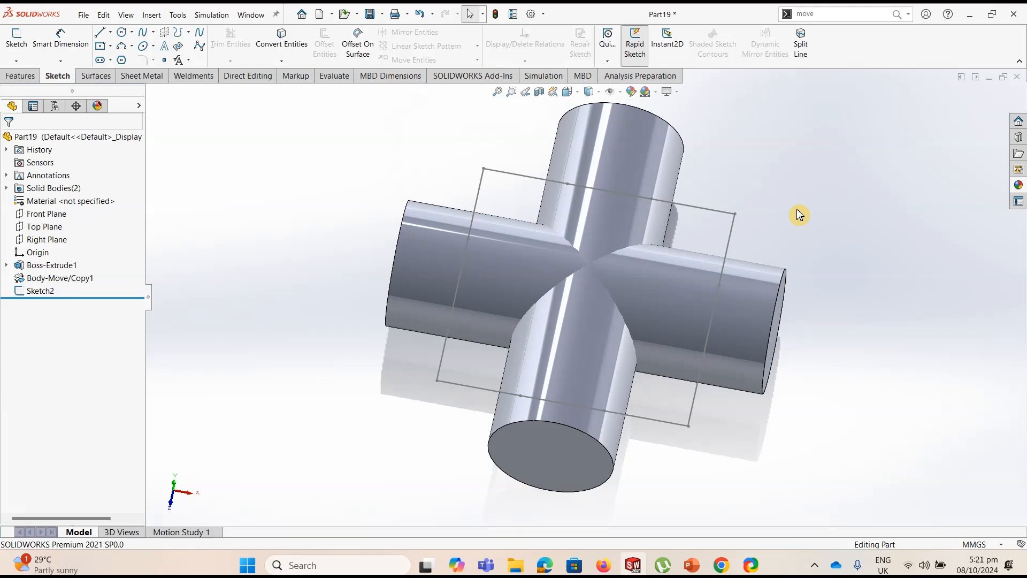
Remove the middle split faces of both cylinders using Delete Face with the Delete option
key(ctrl+7)
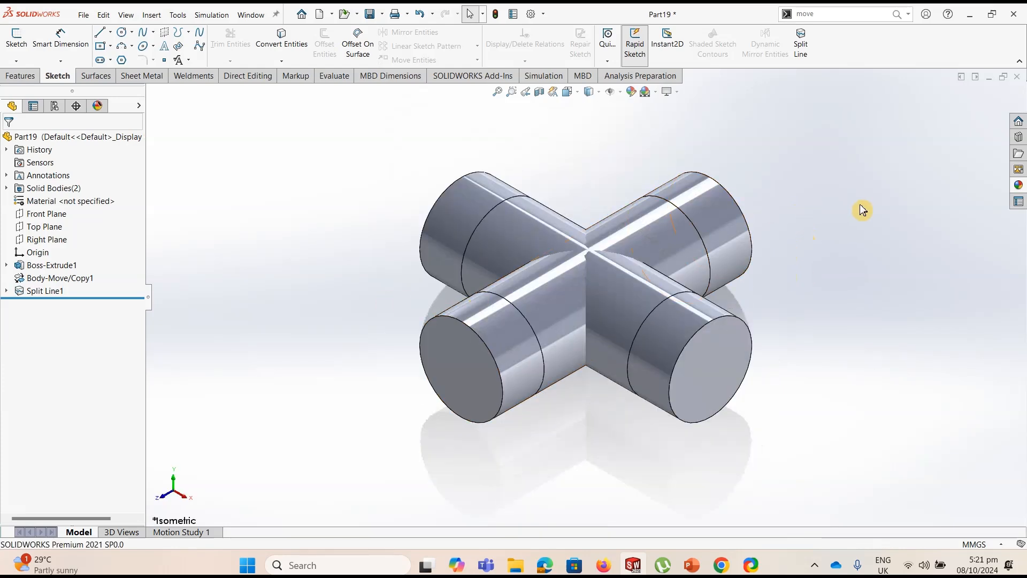
click(818, 18)
text(del)
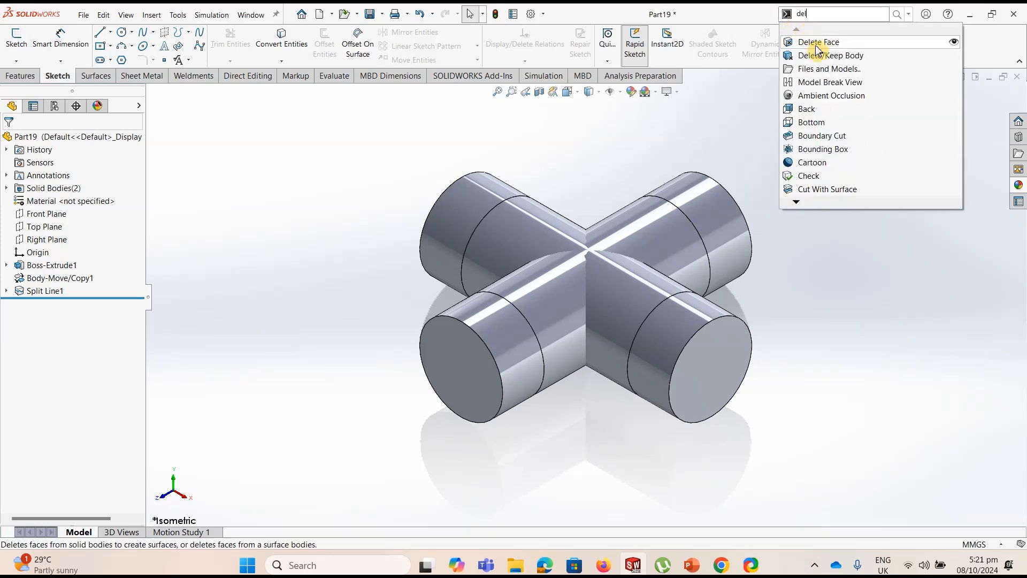
click(815, 47)
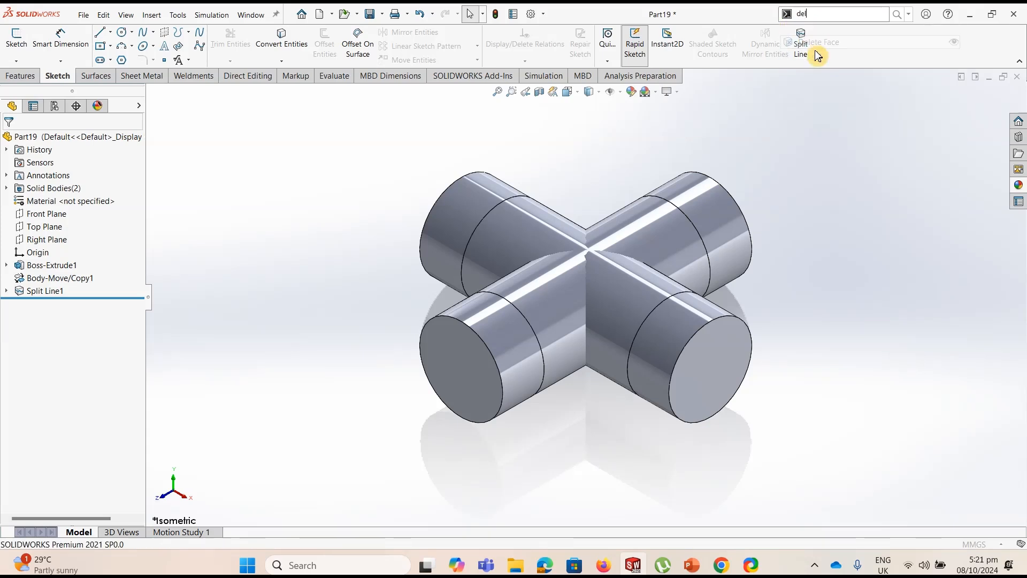
click(641, 249)
click(537, 221)
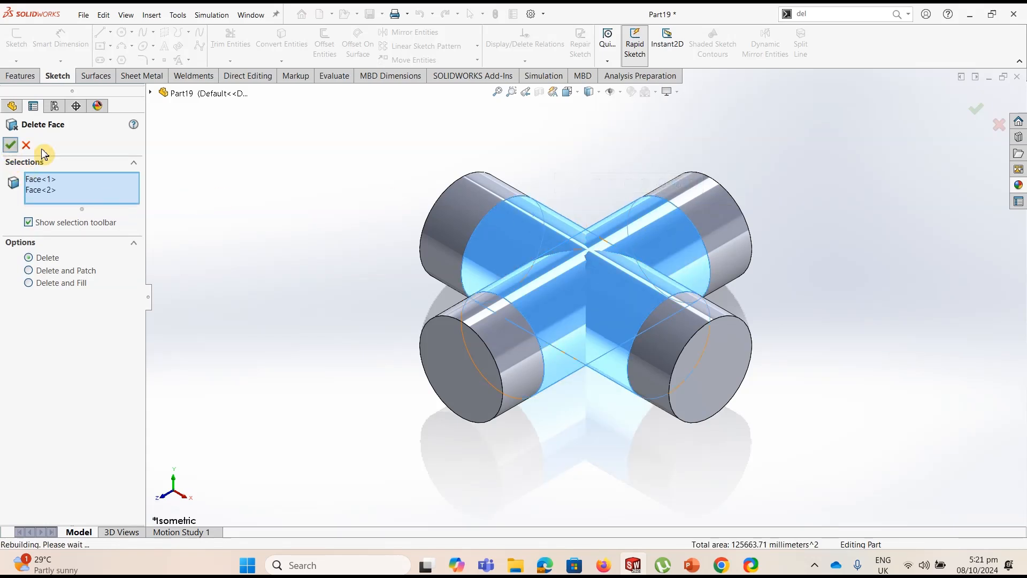
click(11, 146)
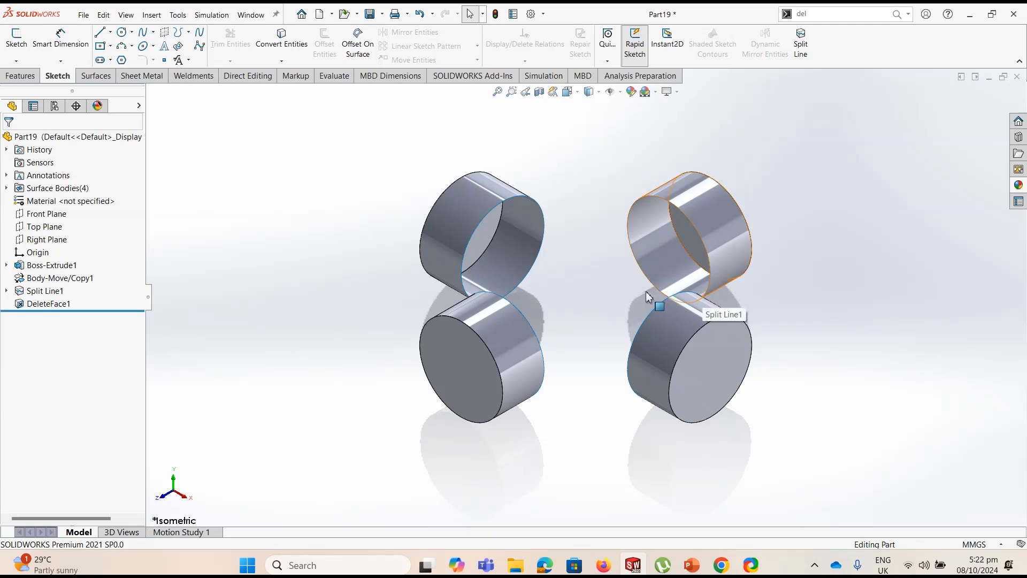
click(475, 273)
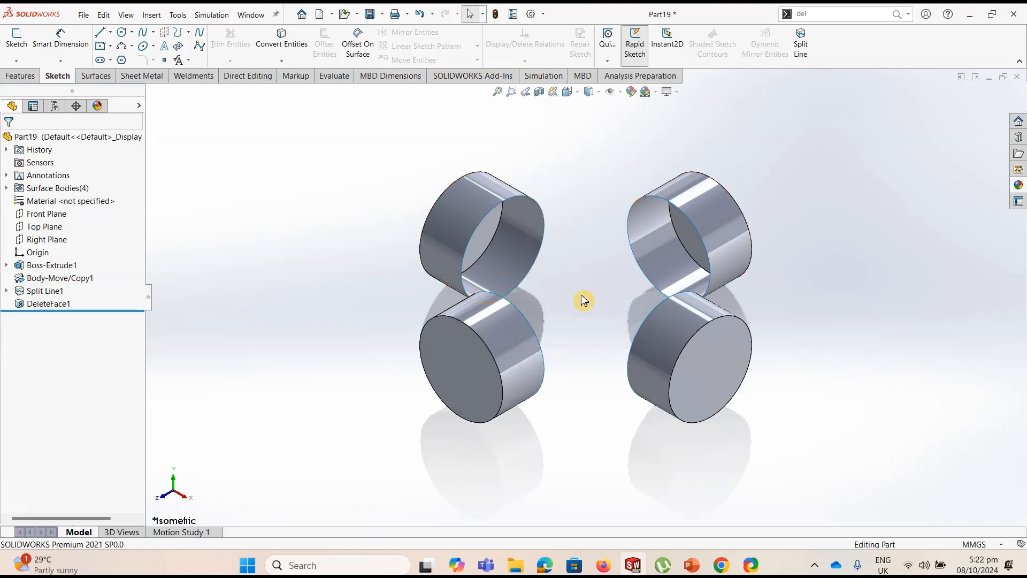
middle_drag(348, 298, 369, 300)
click(374, 307)
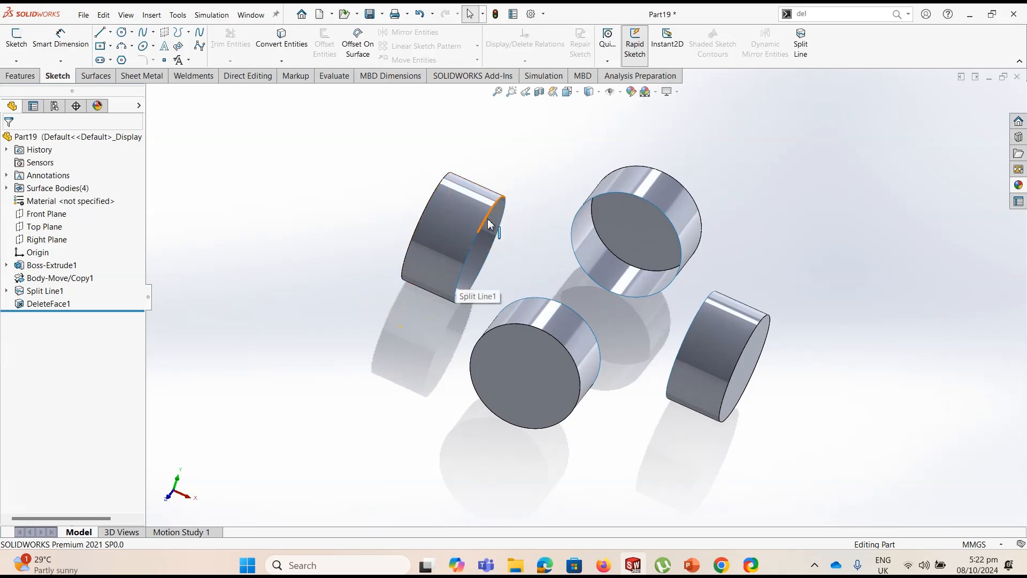
middle_drag(487, 219, 459, 219)
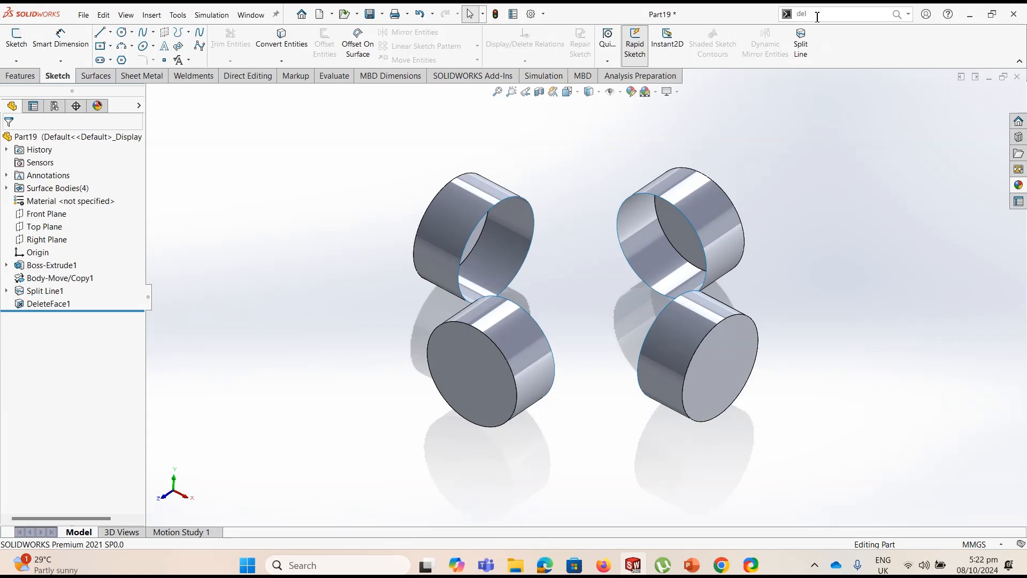
Start a Lofted Surface and select the facing inner edges of two neighbouring cylinder stubs as its profiles
click(102, 79)
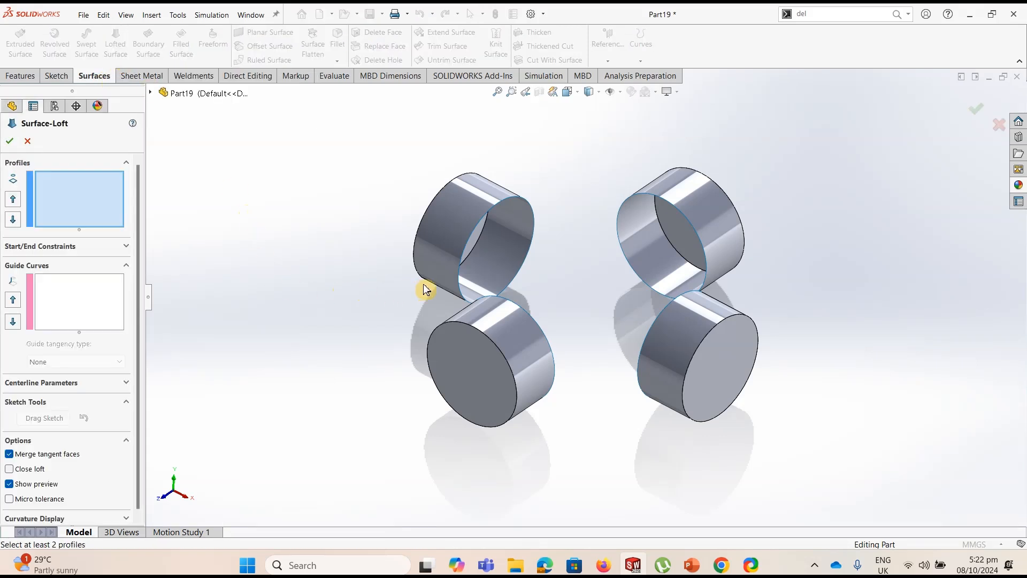
click(459, 280)
middle_drag(422, 298, 567, 377)
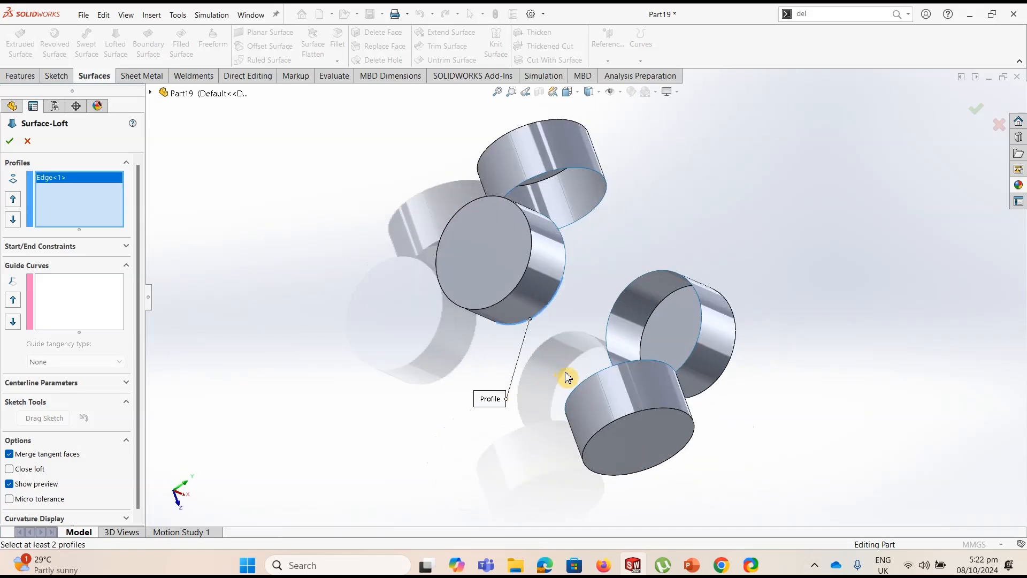
click(592, 377)
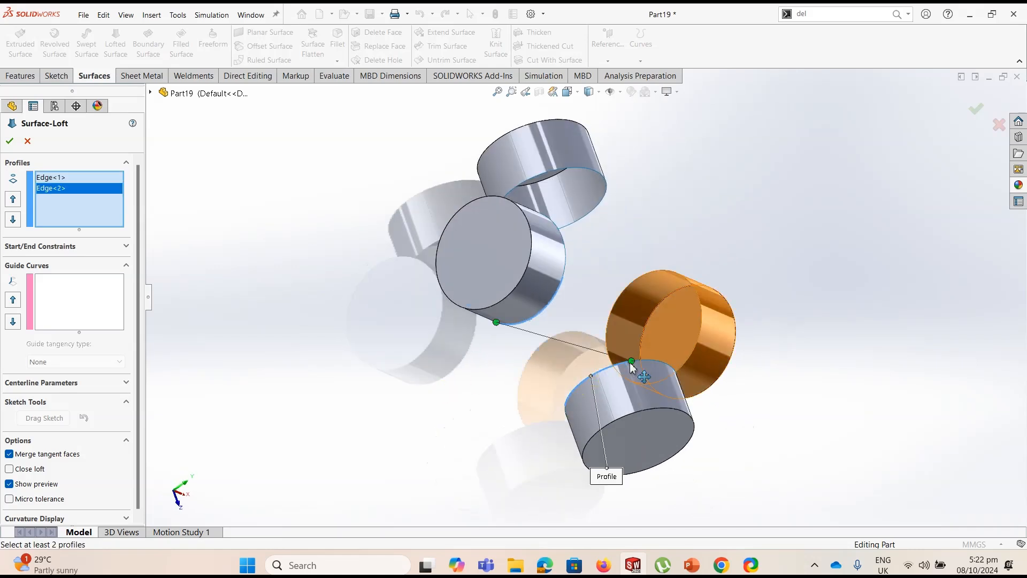
middle_drag(541, 397, 245, 333)
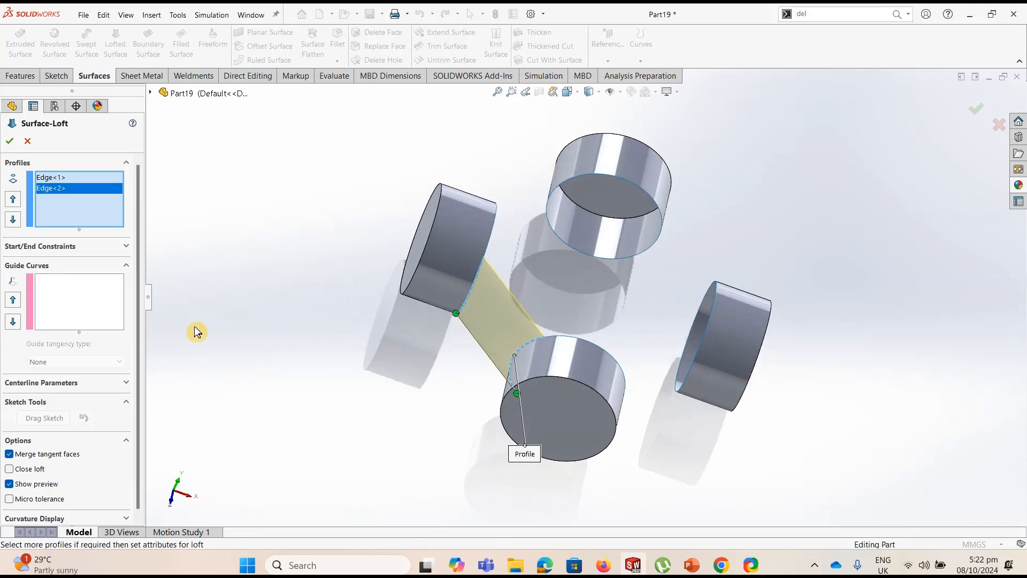
Set the first loft's start and end constraints to Tangency To Face and create the surface
click(125, 247)
click(98, 276)
click(72, 314)
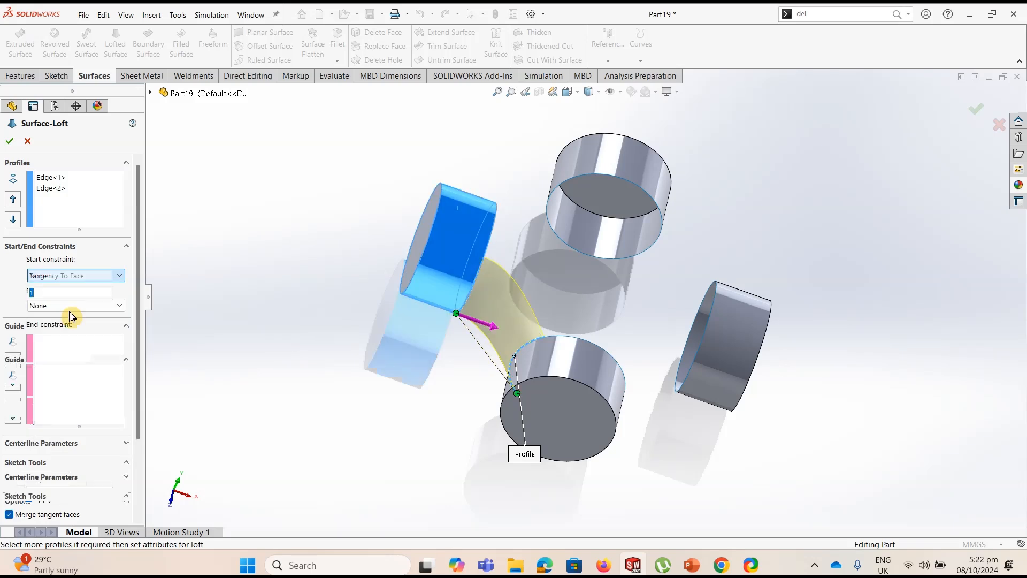
click(118, 339)
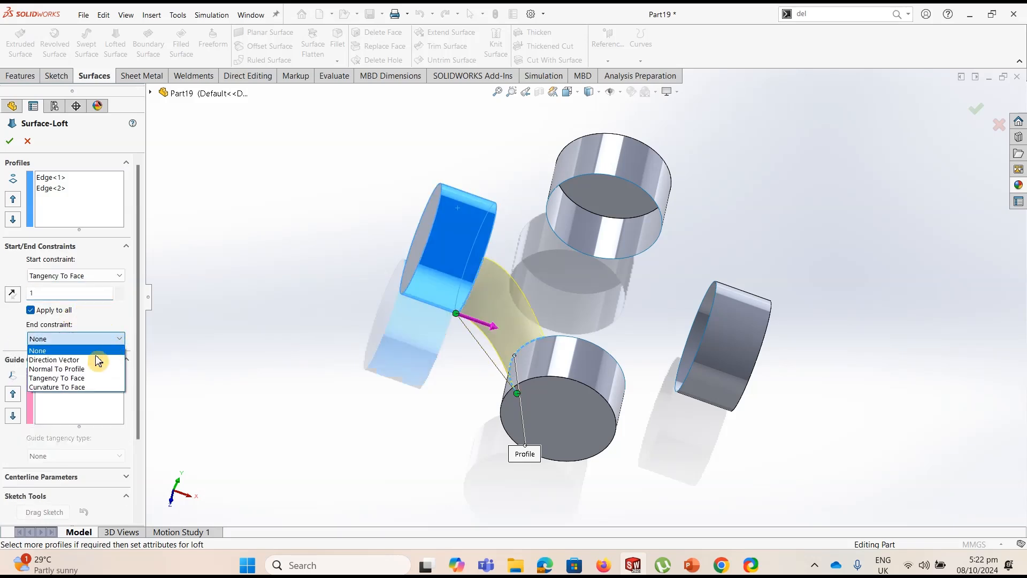
click(76, 378)
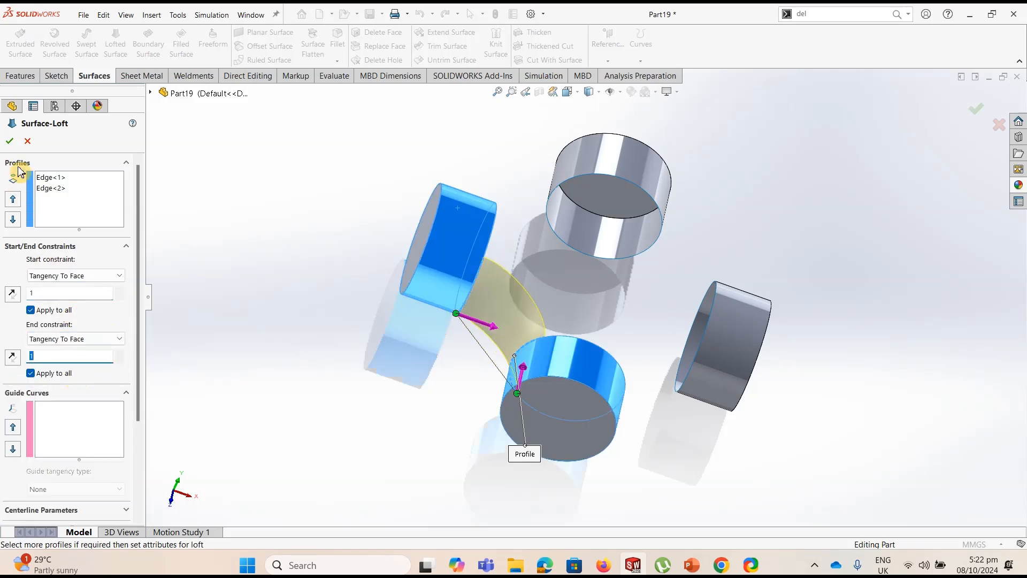
key(Return)
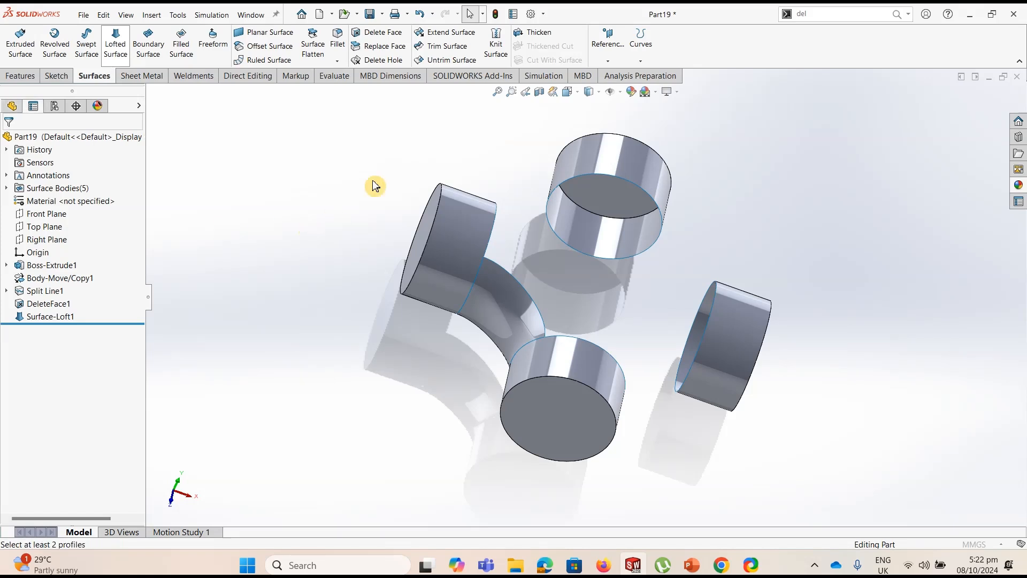
Start a second Lofted Surface between the facing inner edges of the already joined front stub and its unconnected neighbour
click(116, 46)
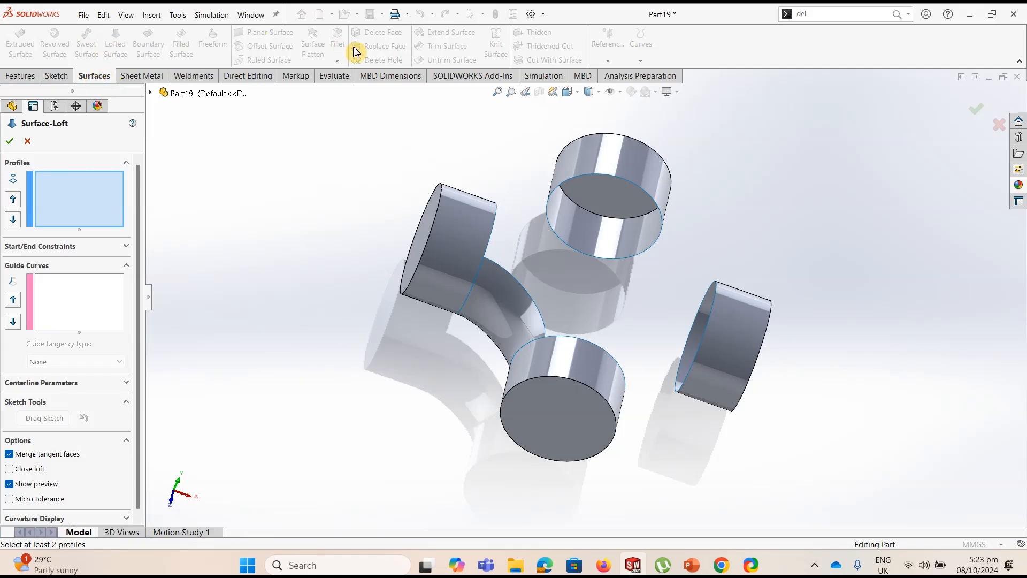
middle_drag(407, 422, 353, 396)
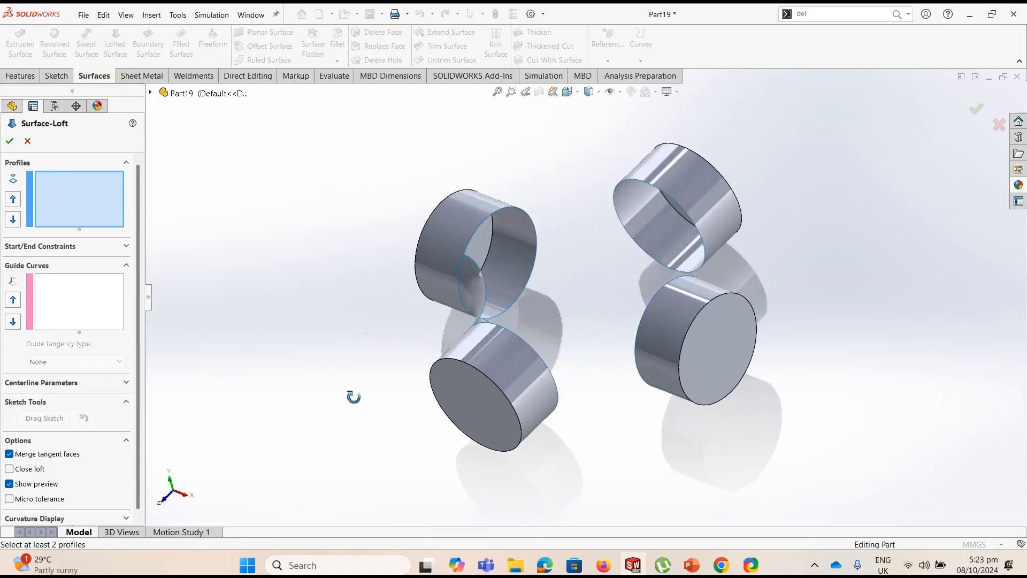
click(570, 391)
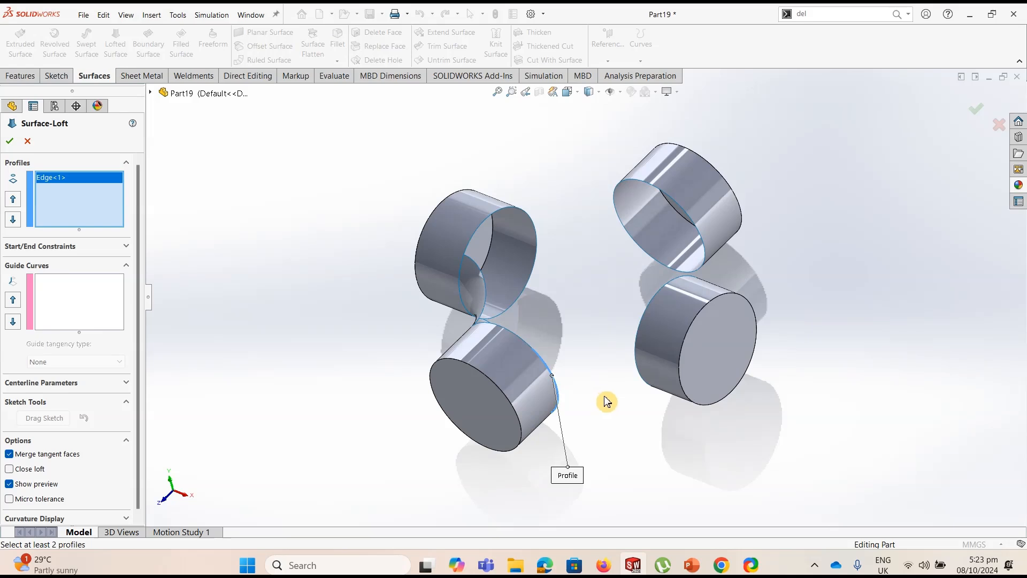
middle_drag(607, 401, 667, 415)
click(696, 376)
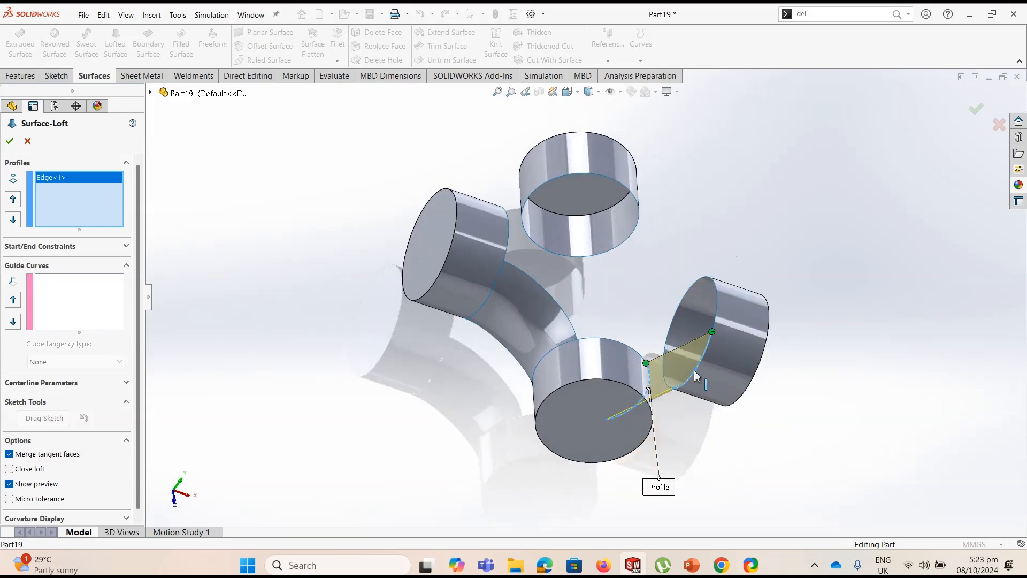
Apply Tangency To Face as both start and end constraint of the second loft and create it
click(111, 246)
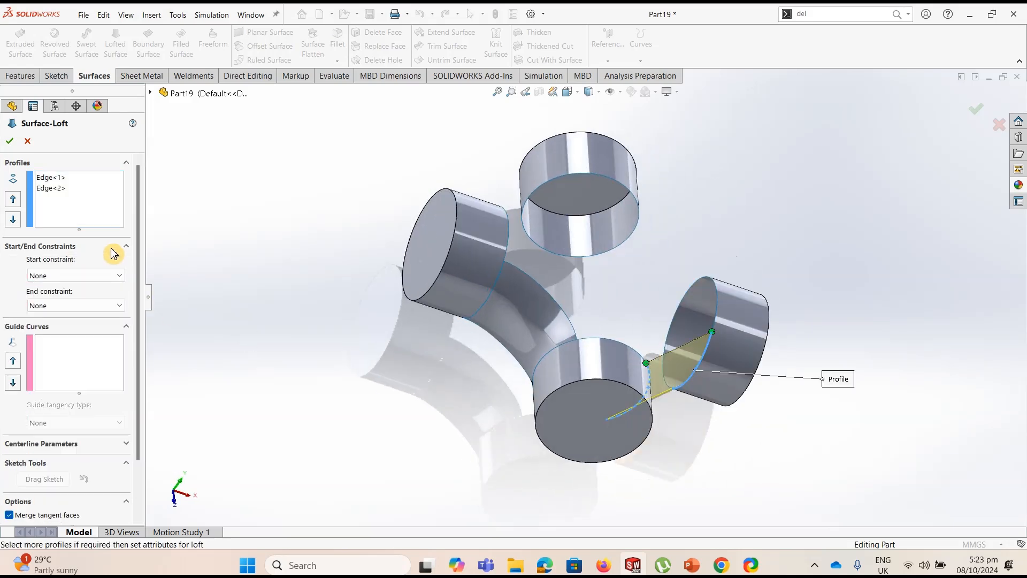
click(58, 276)
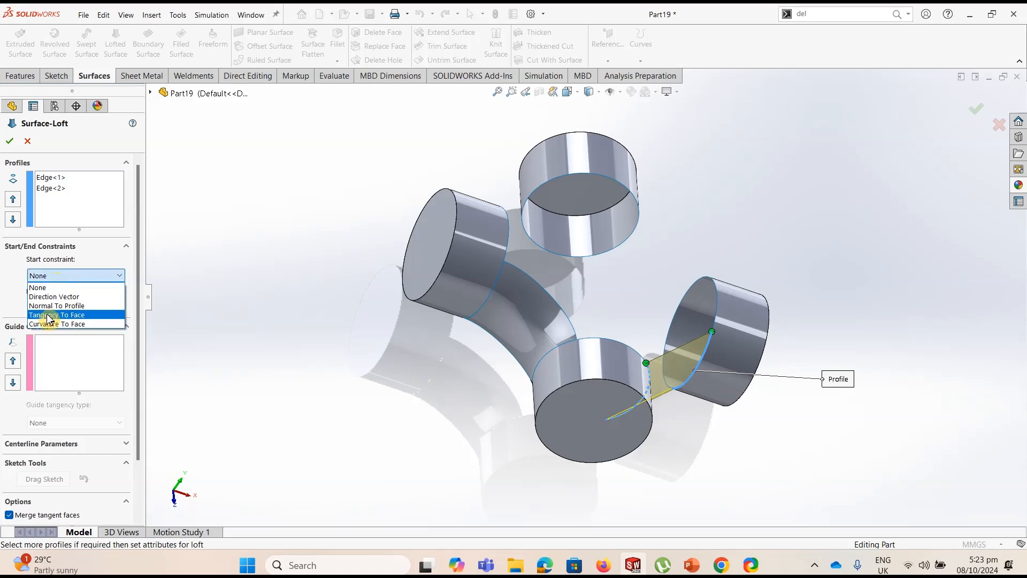
click(69, 303)
click(76, 338)
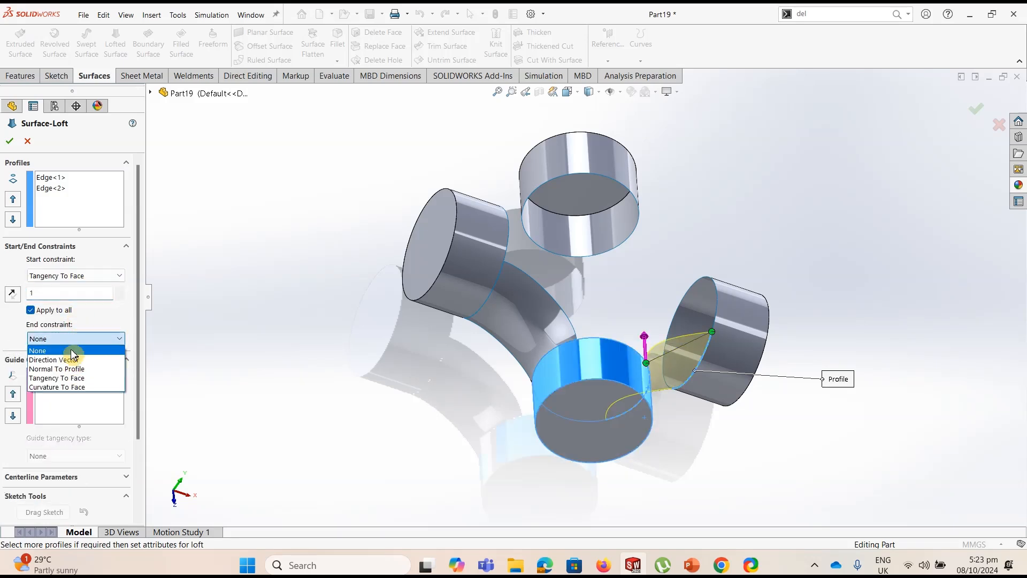
click(63, 378)
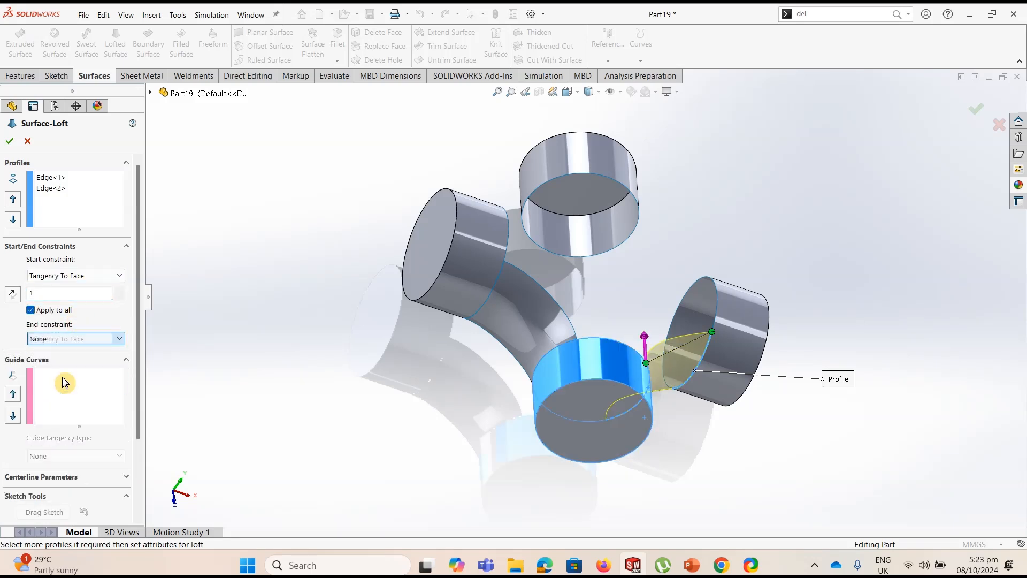
click(9, 141)
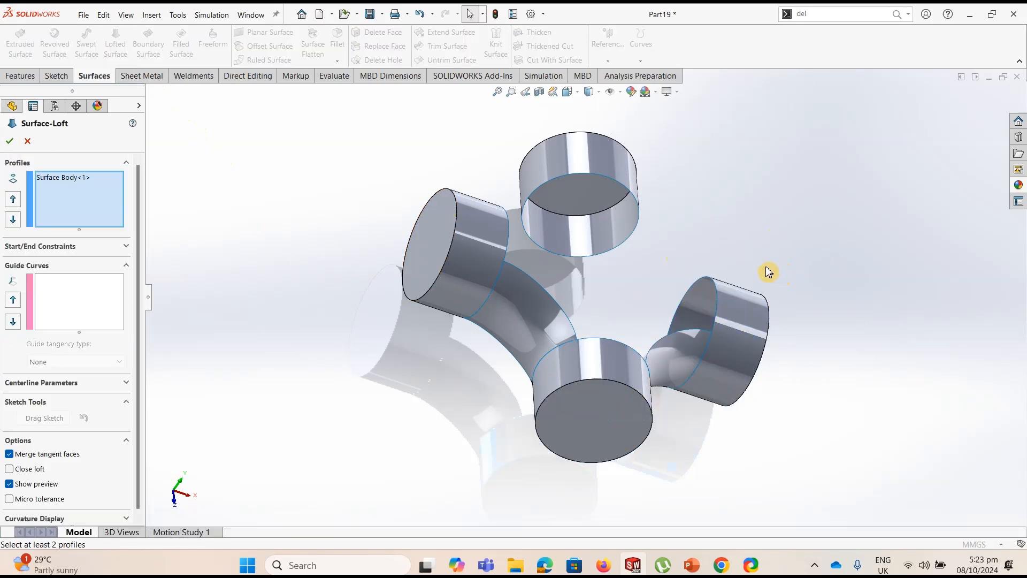
Clear the preselected surface body and use the facing edges of the newly joined stub and the remaining free stub as the third loft's profiles
click(76, 181)
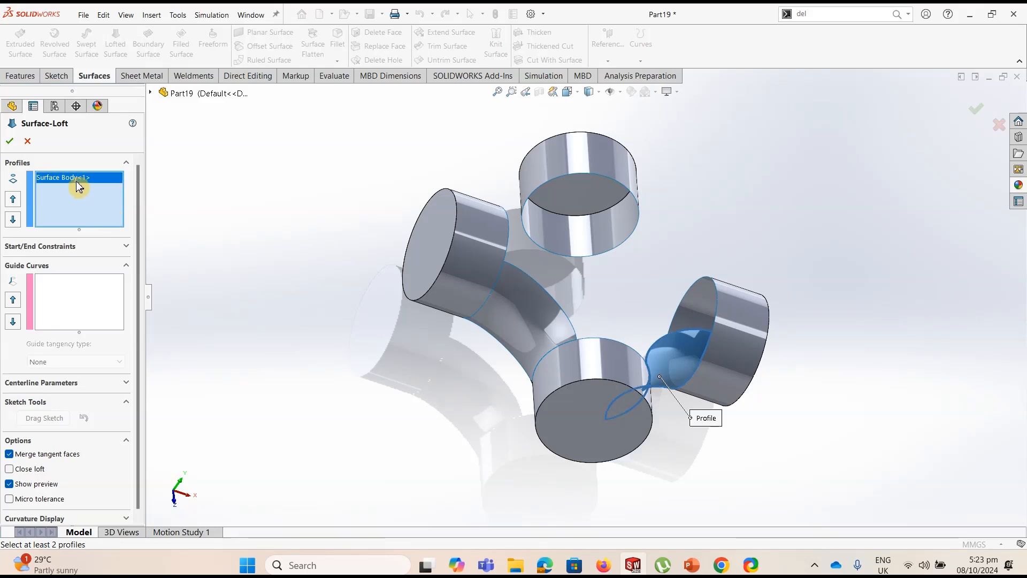
key(Delete)
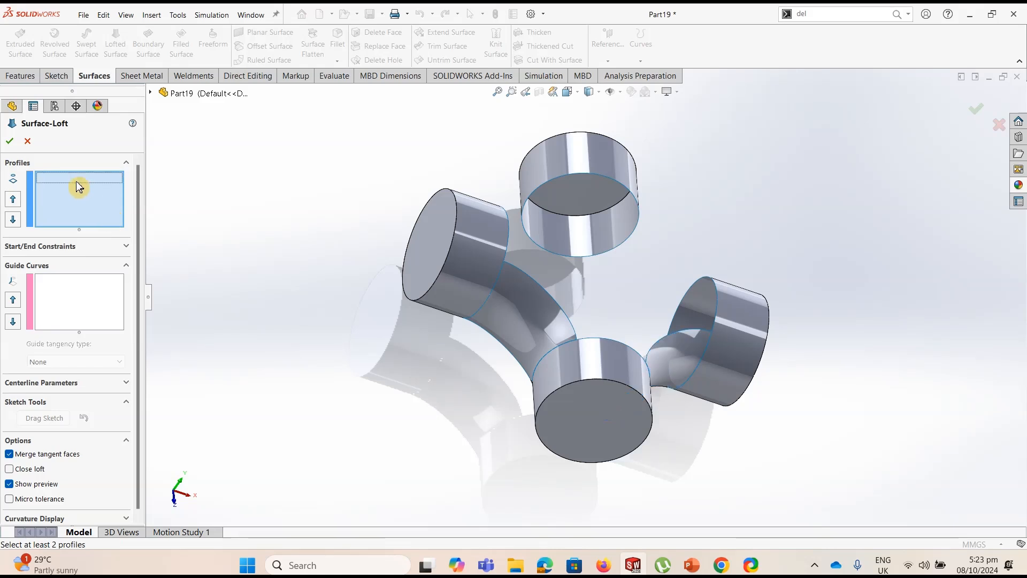
click(684, 295)
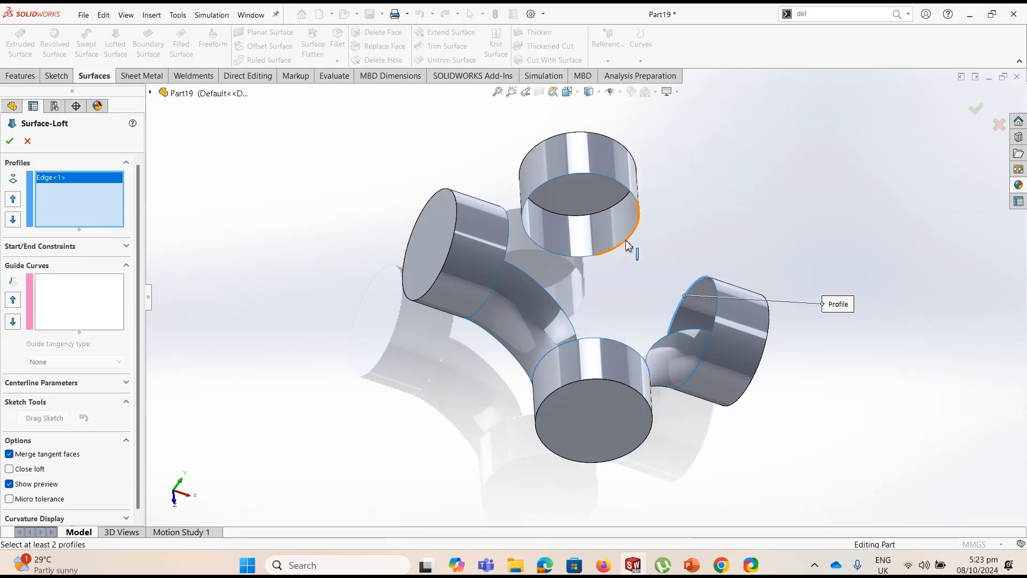
click(628, 245)
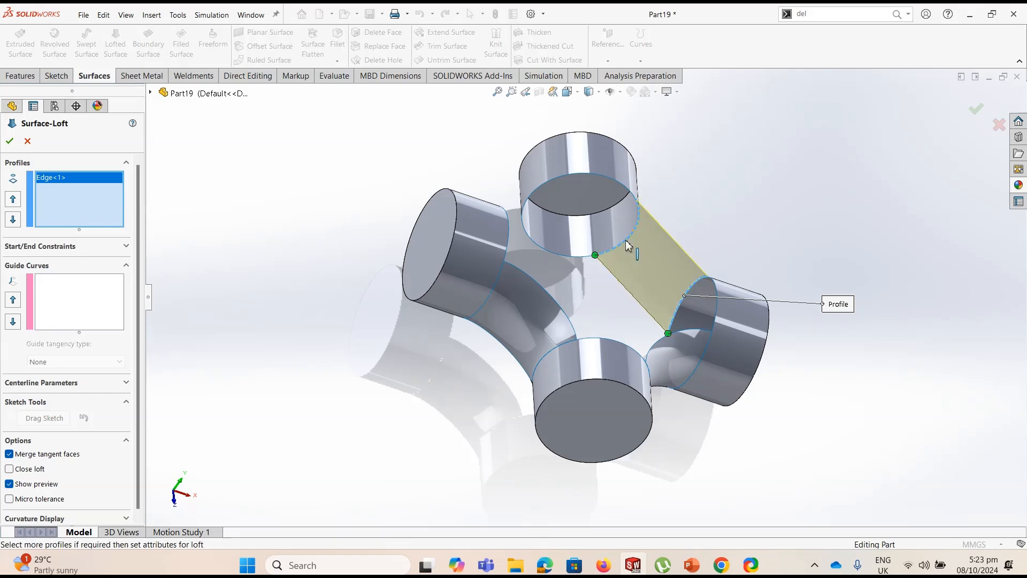
Constrain the third loft at start and end with Tangency To Face and create the surface
click(127, 247)
click(99, 275)
click(56, 315)
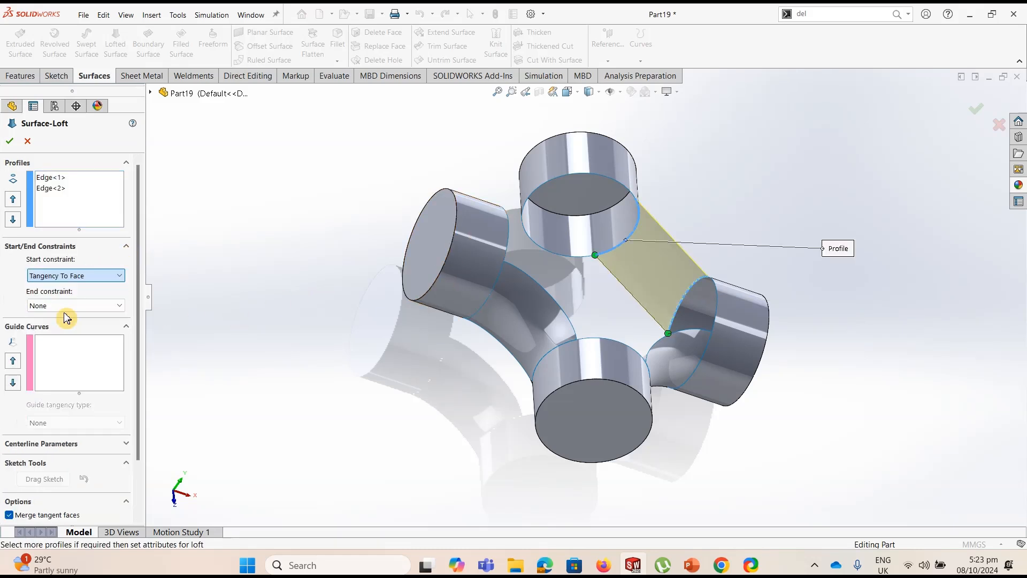
click(122, 338)
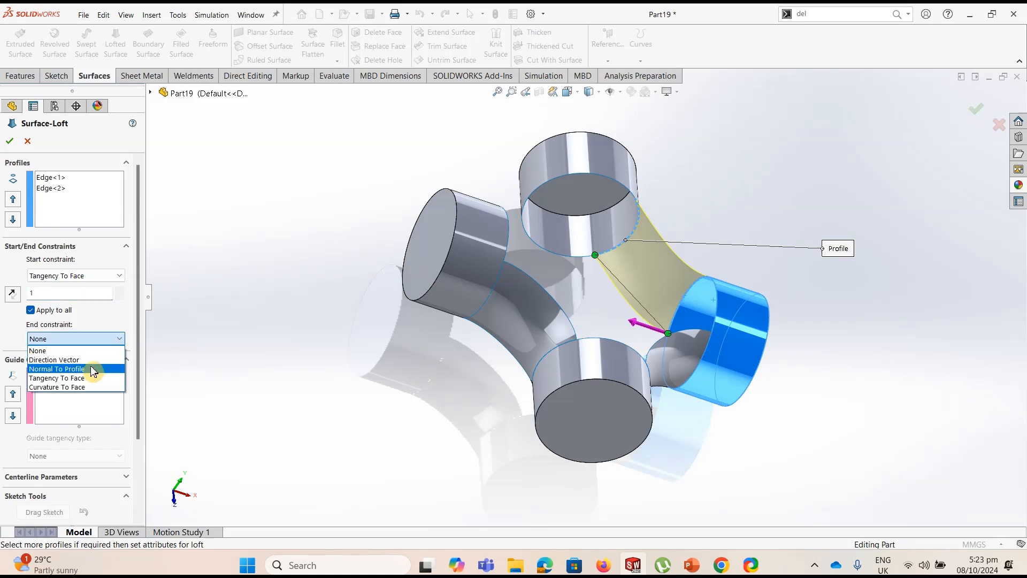
click(97, 383)
click(9, 140)
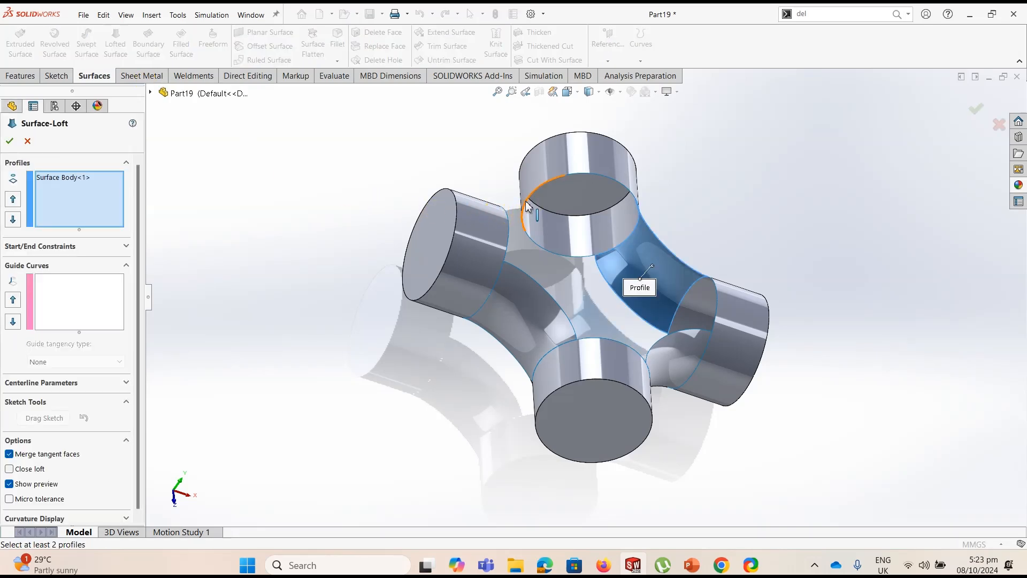
Pick the facing edges across the last open gap as loft profiles and remove the preselected surface body from the profiles
click(452, 222)
middle_drag(452, 222, 415, 252)
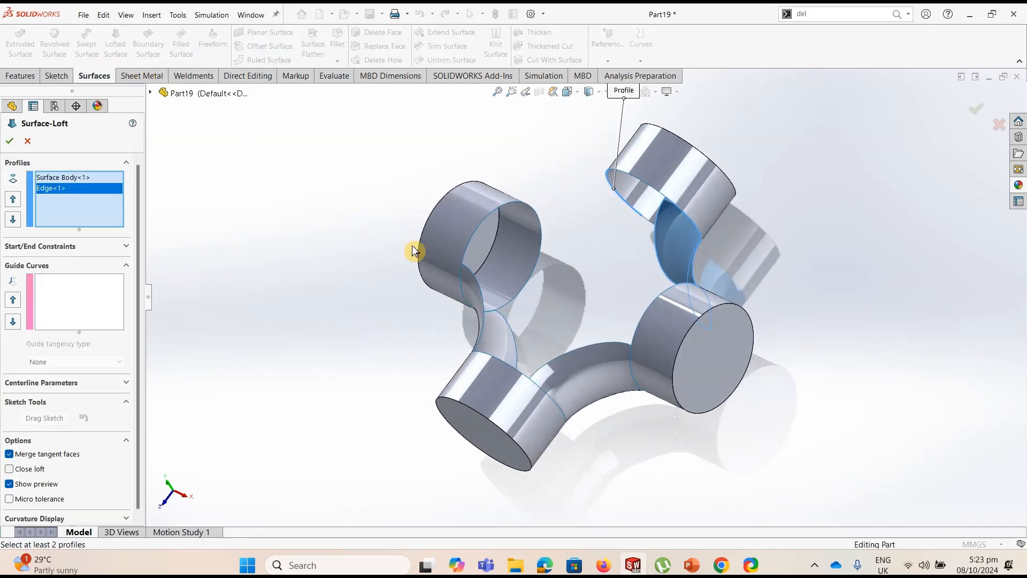
click(528, 210)
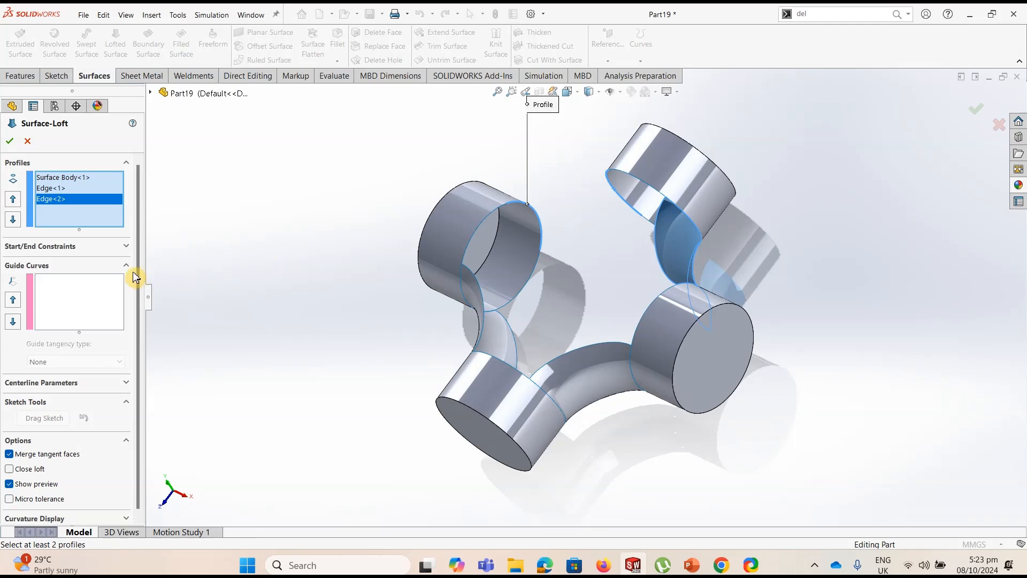
click(83, 179)
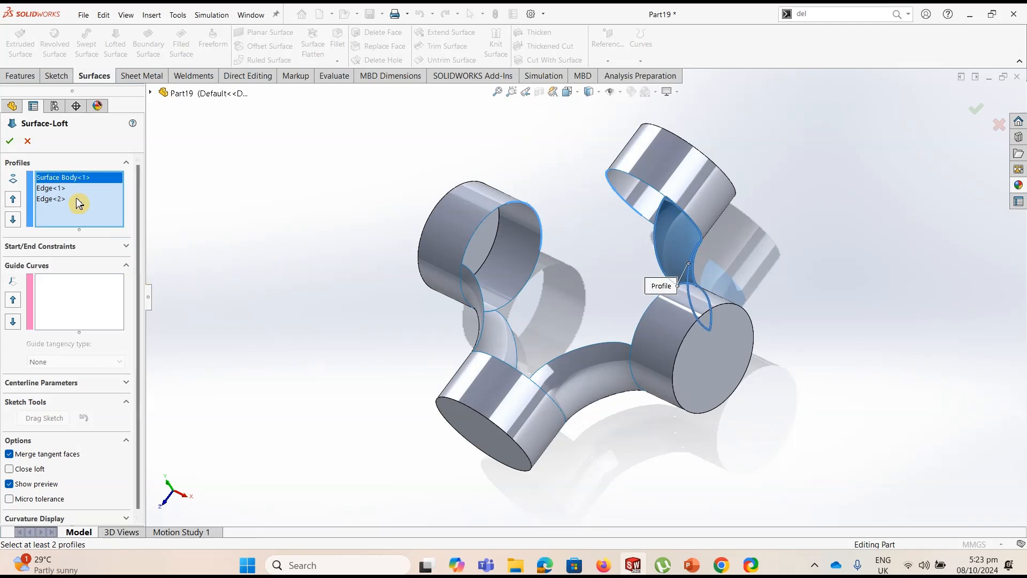
key(Delete)
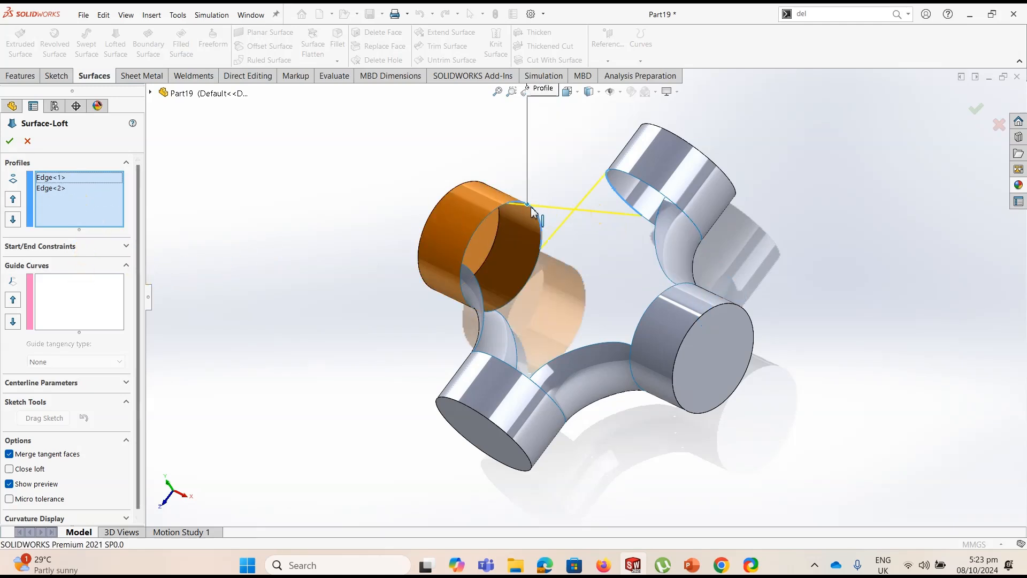
Clear both edge profiles and reselect the facing edges across the last gap with their connectors aligned
click(64, 178)
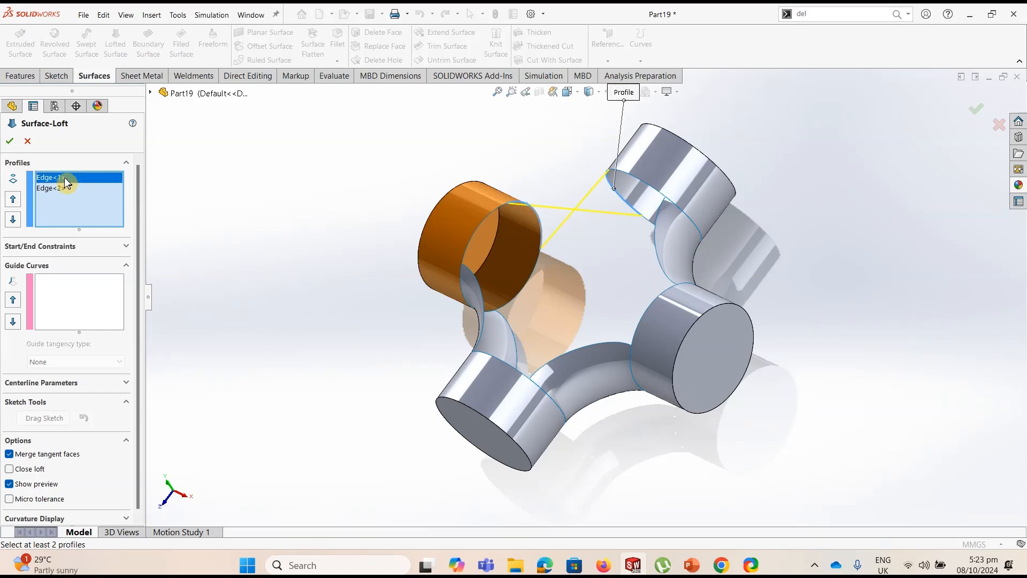
key(Delete)
right_click(65, 178)
click(102, 185)
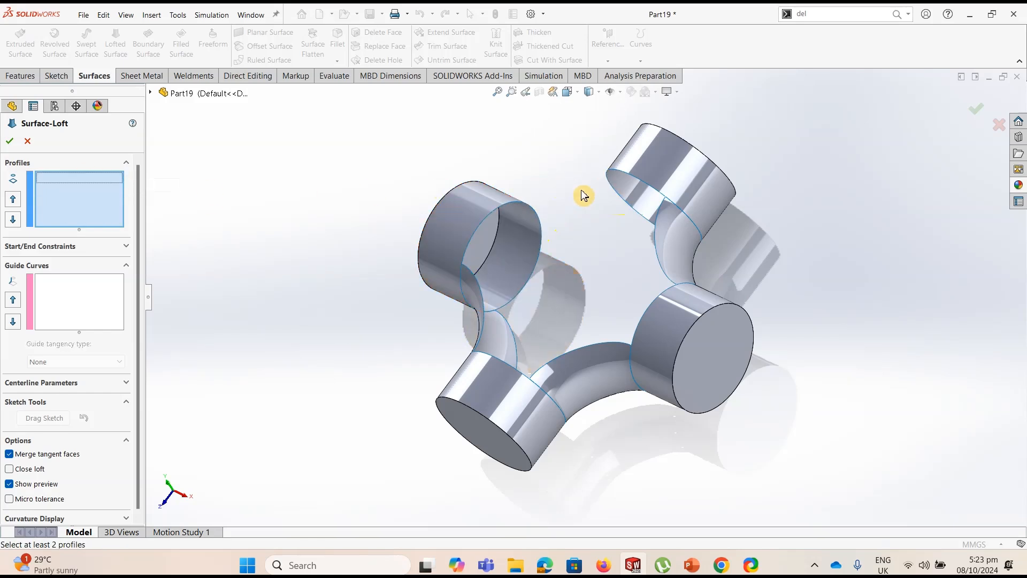
click(619, 200)
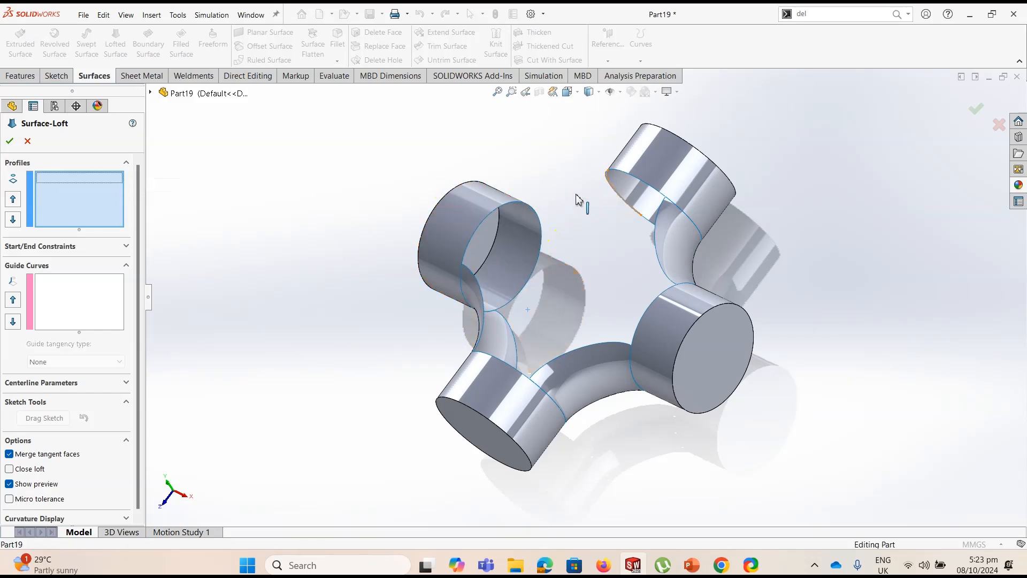
click(533, 213)
drag(507, 203, 541, 249)
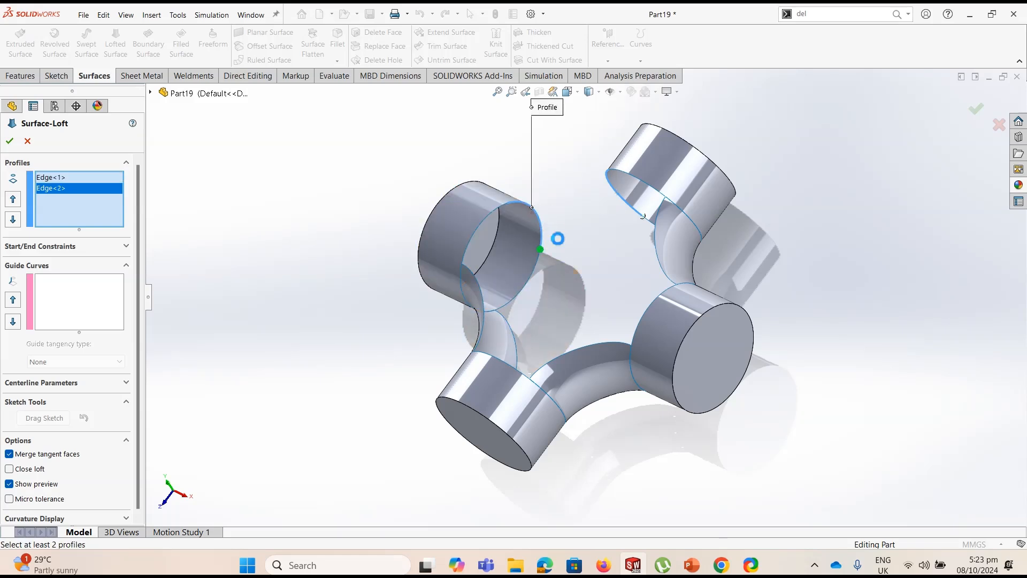
Set Tangency To Face for the fourth loft's start and end constraints and create the surface closing the last gap
click(84, 251)
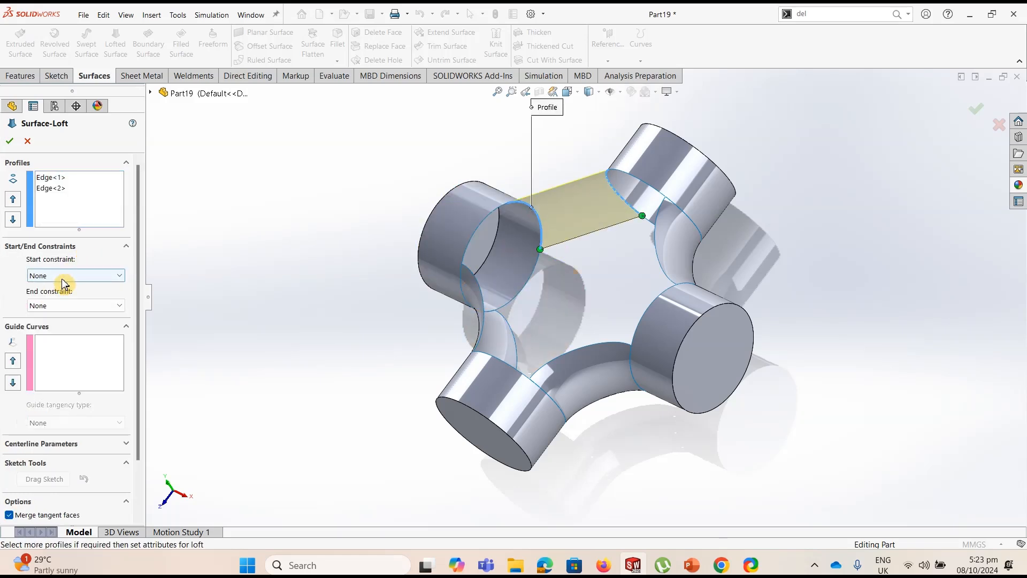
click(80, 275)
click(56, 314)
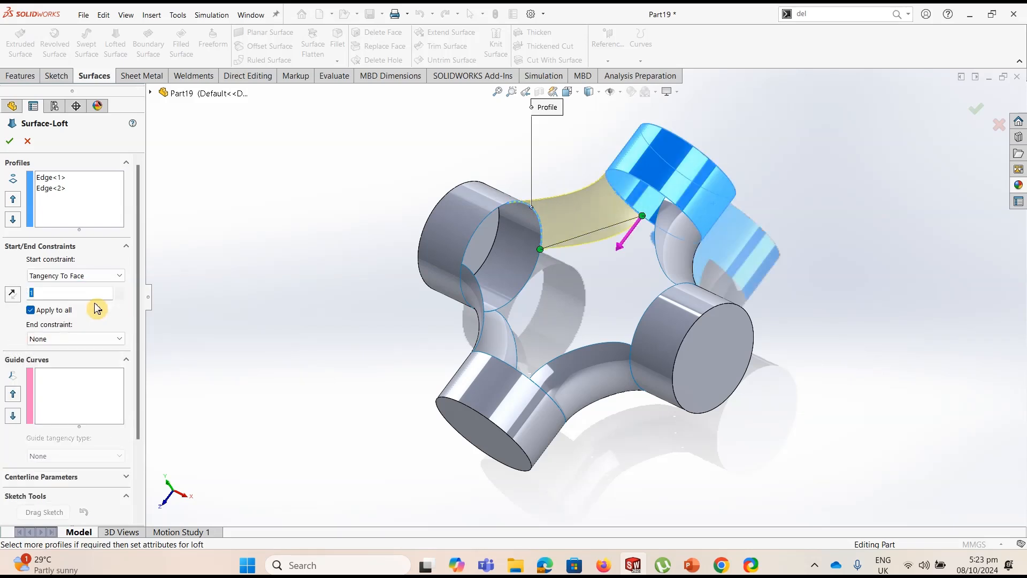
click(101, 339)
click(59, 369)
click(10, 141)
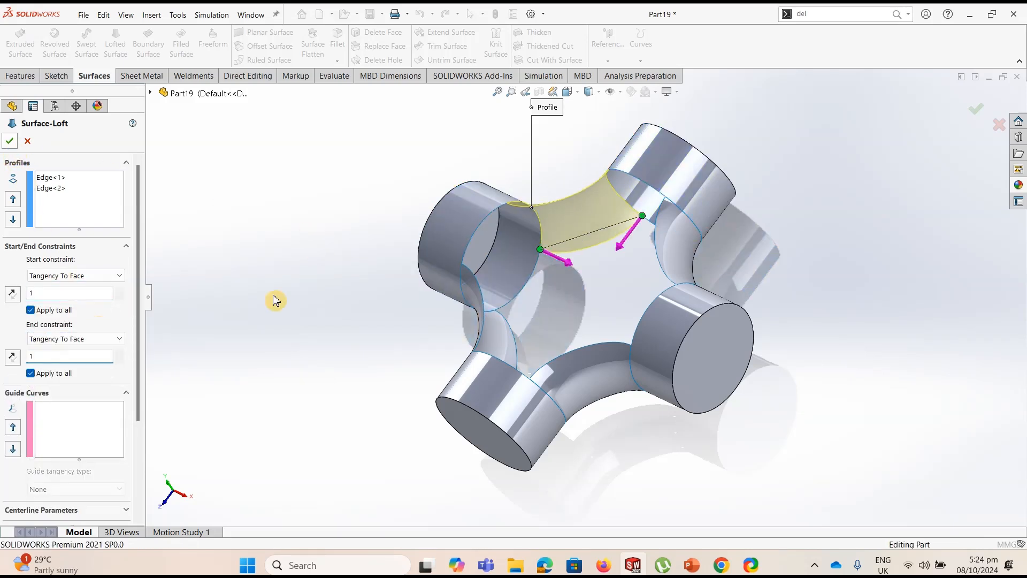
Delete the four flat circular end faces that cap the cylinder stubs, without patching them
middle_drag(801, 320, 840, 299)
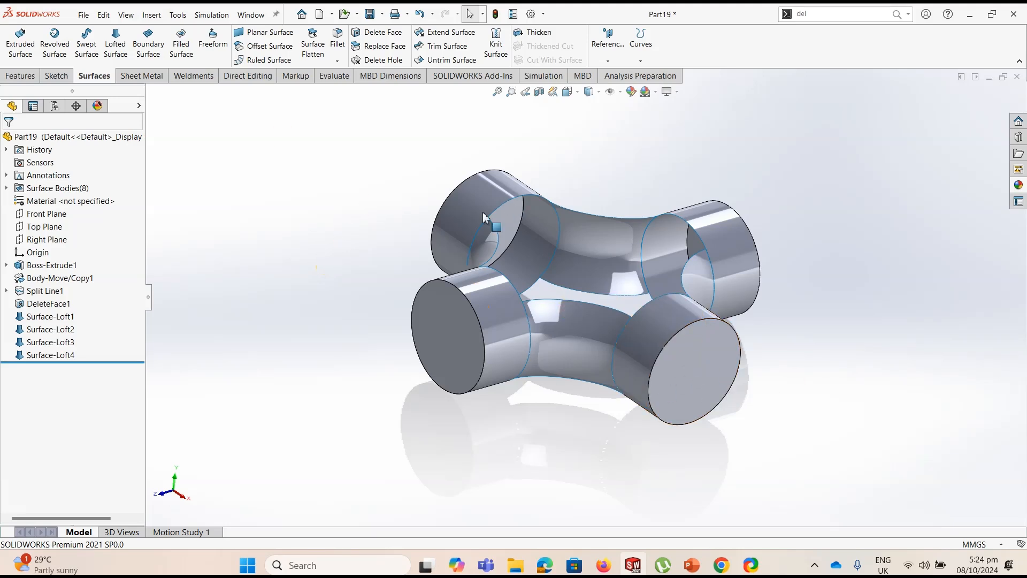
click(378, 36)
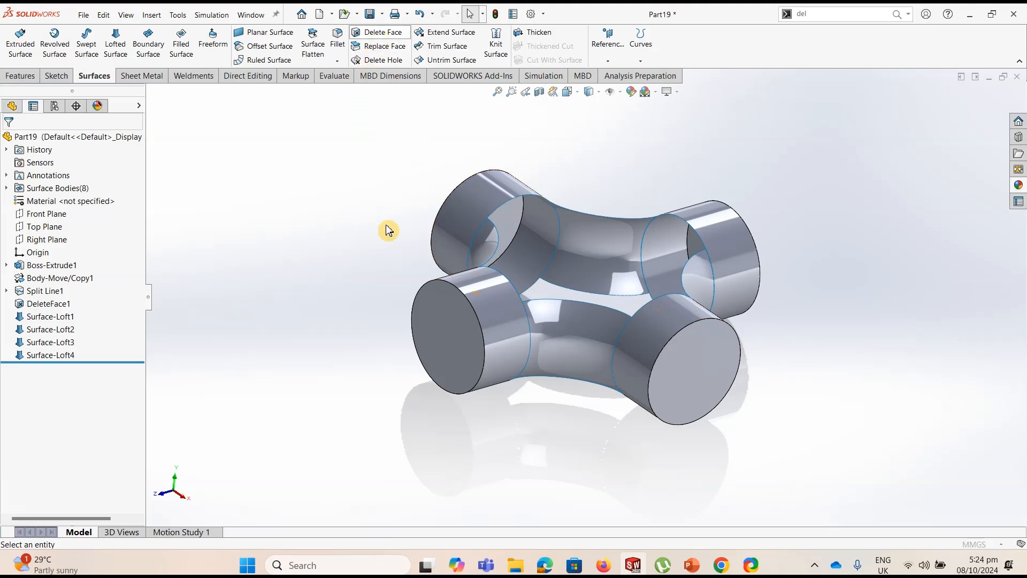
click(694, 365)
click(426, 325)
middle_drag(431, 284, 489, 255)
click(477, 252)
click(458, 202)
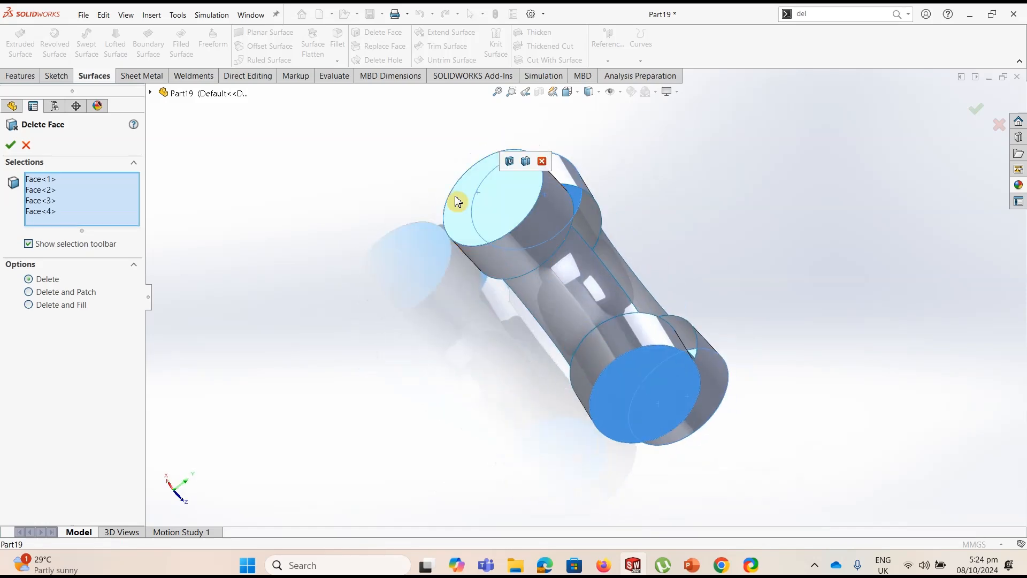
click(11, 145)
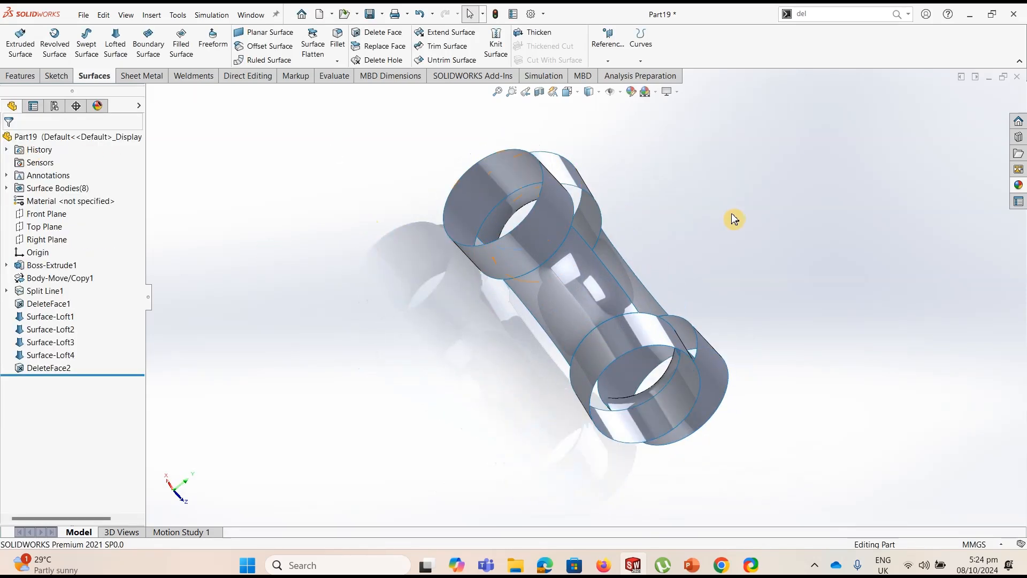
Create a reference plane offset 80 mm above the Top Plane
key(ctrl+7)
click(576, 203)
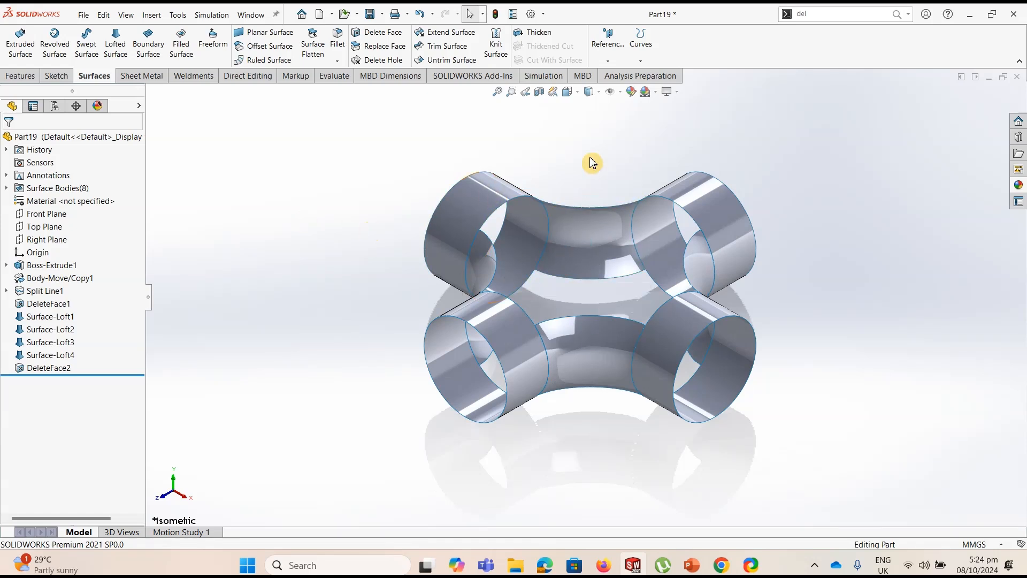
click(608, 61)
click(465, 302)
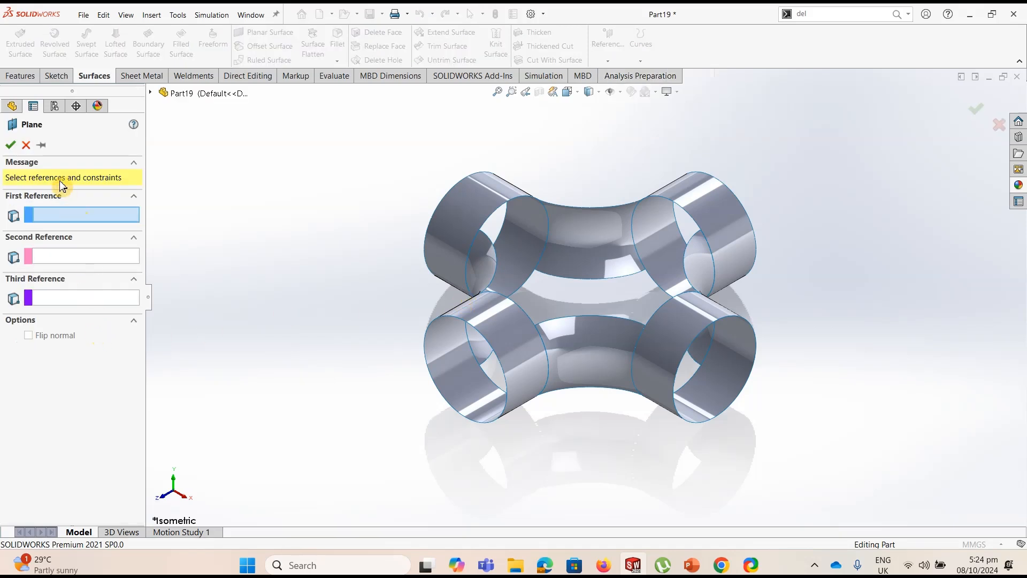
click(151, 94)
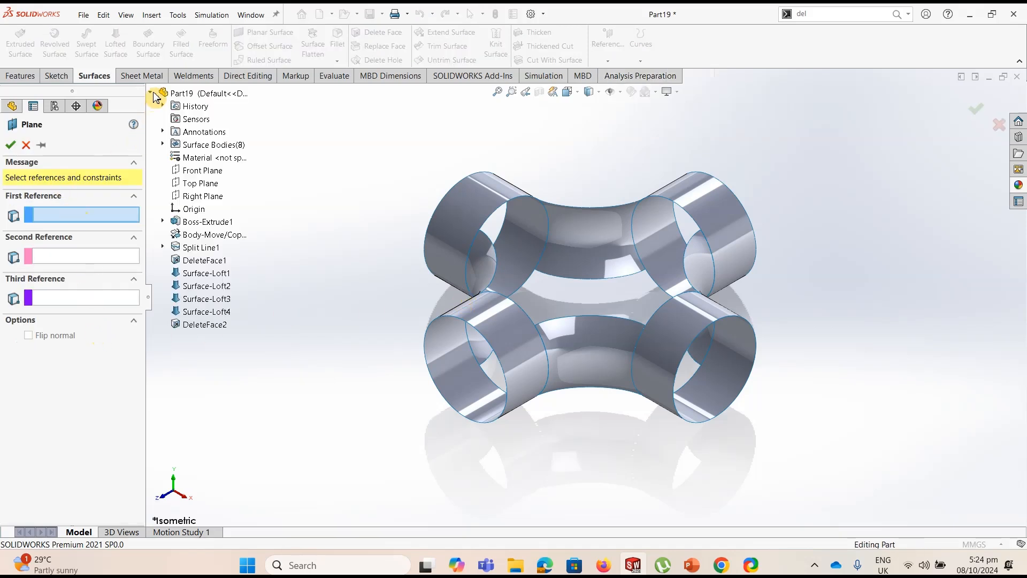
click(200, 183)
click(19, 316)
key(Return)
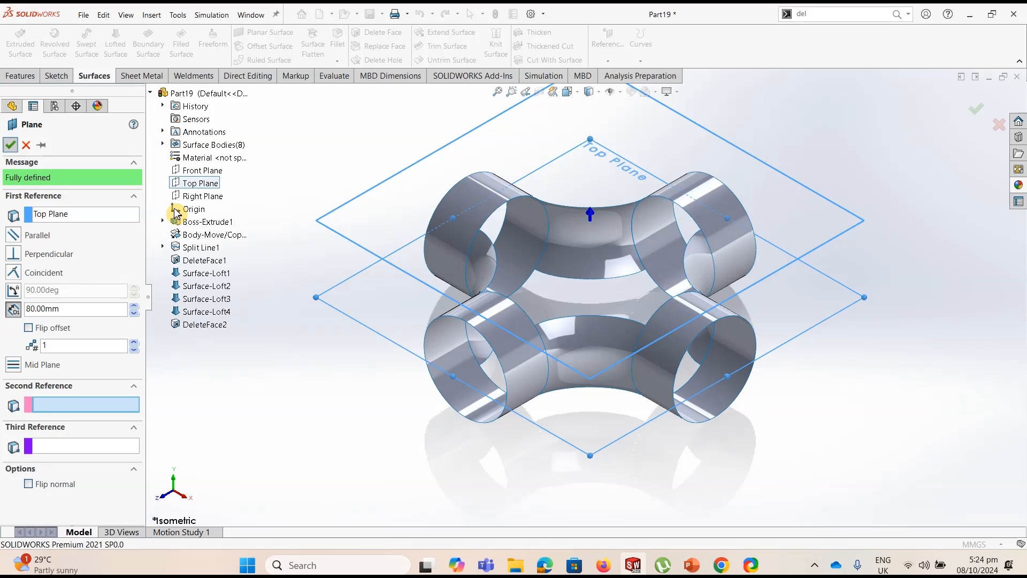
key(Return)
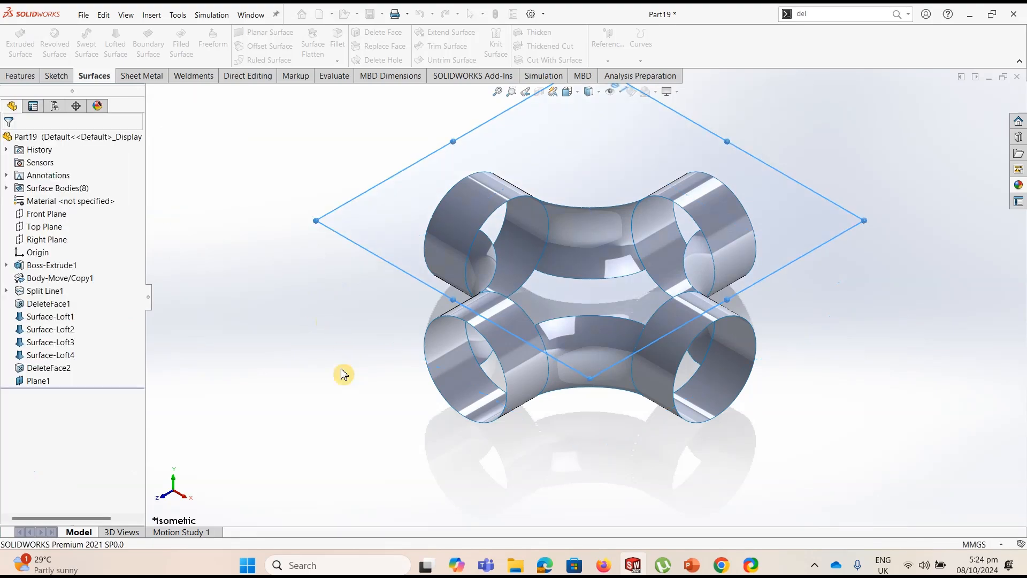
Create a second reference plane offset 80 mm below the Top Plane using the flipped offset direction
click(44, 226)
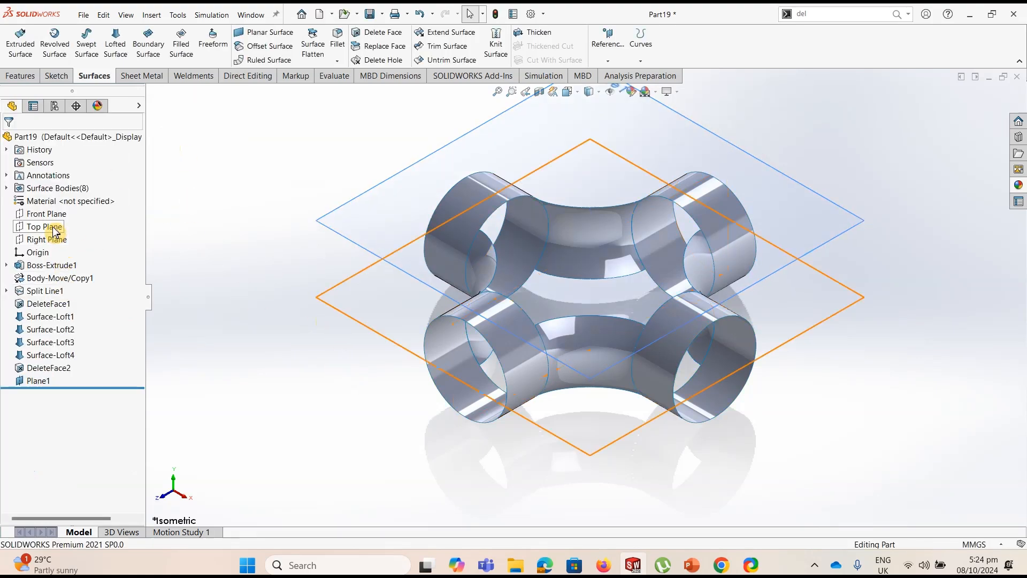
click(608, 61)
click(618, 75)
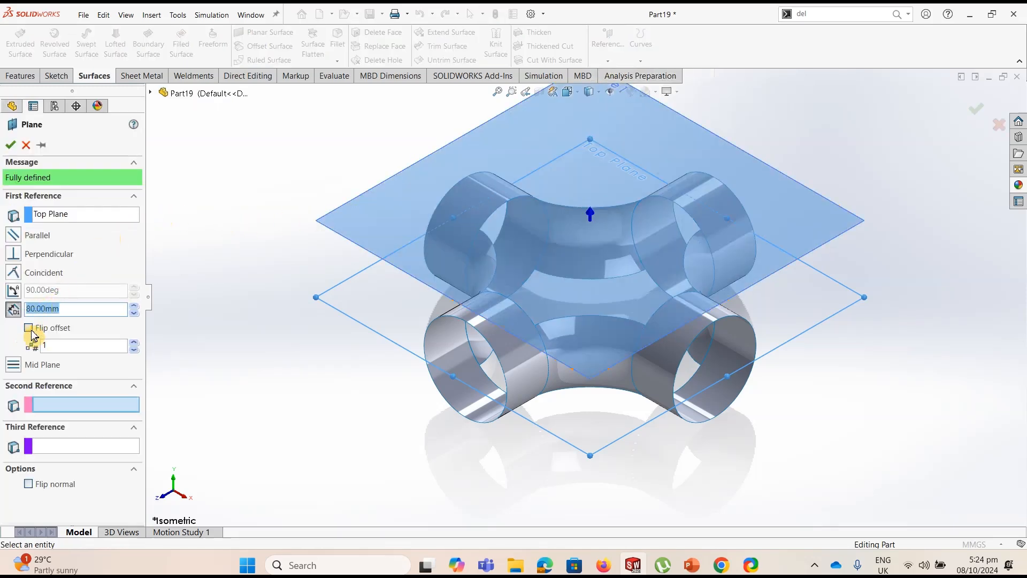
click(30, 329)
click(16, 148)
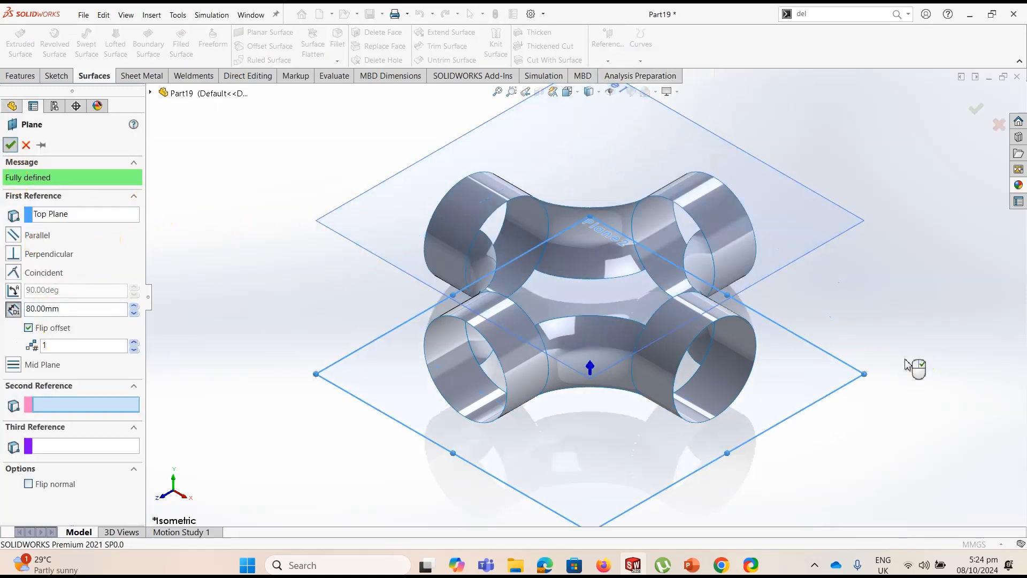
Sketch a single point at the origin on the upper offset plane, Plane1, and exit the sketch
click(592, 122)
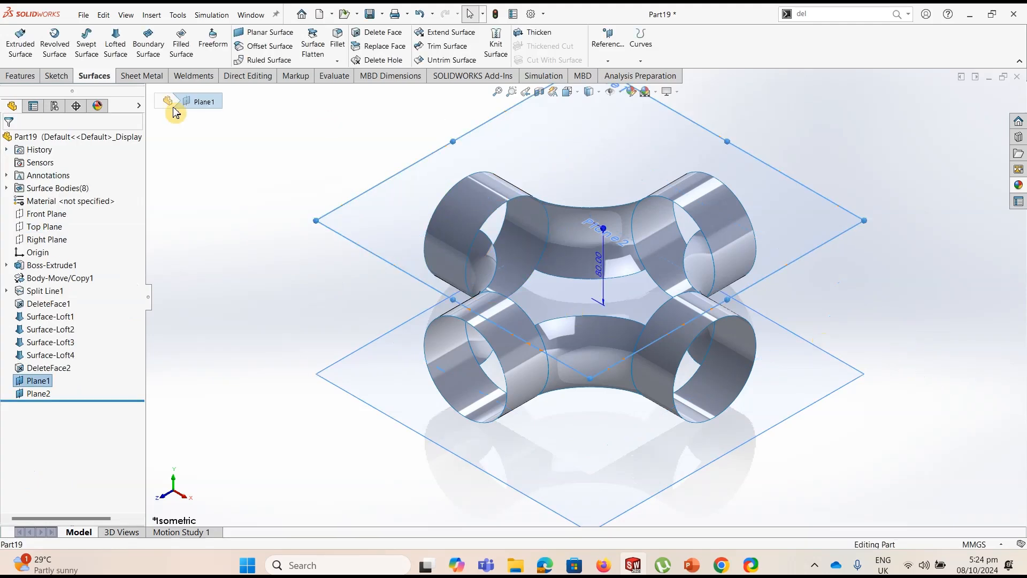
click(57, 75)
click(21, 44)
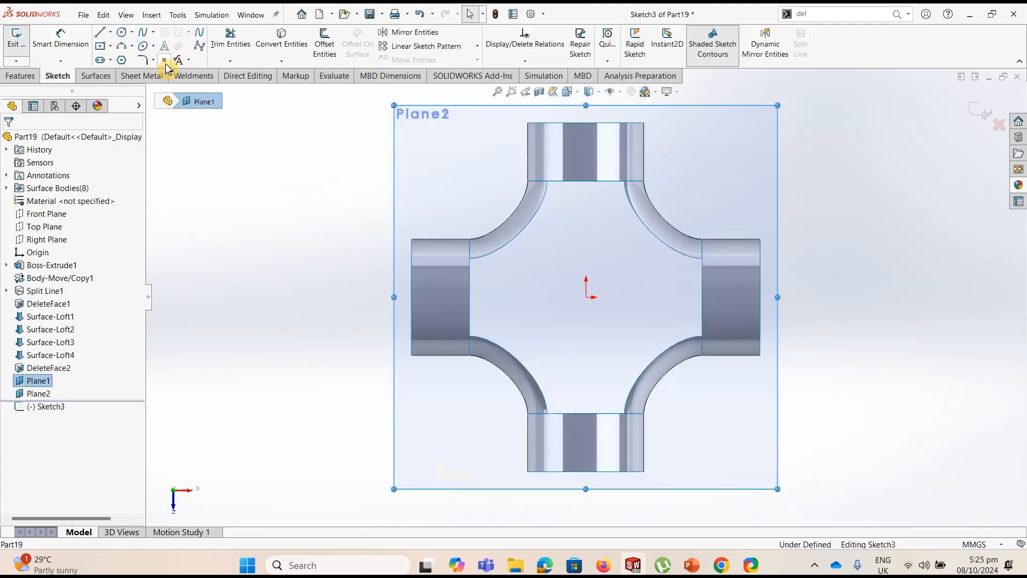
click(586, 297)
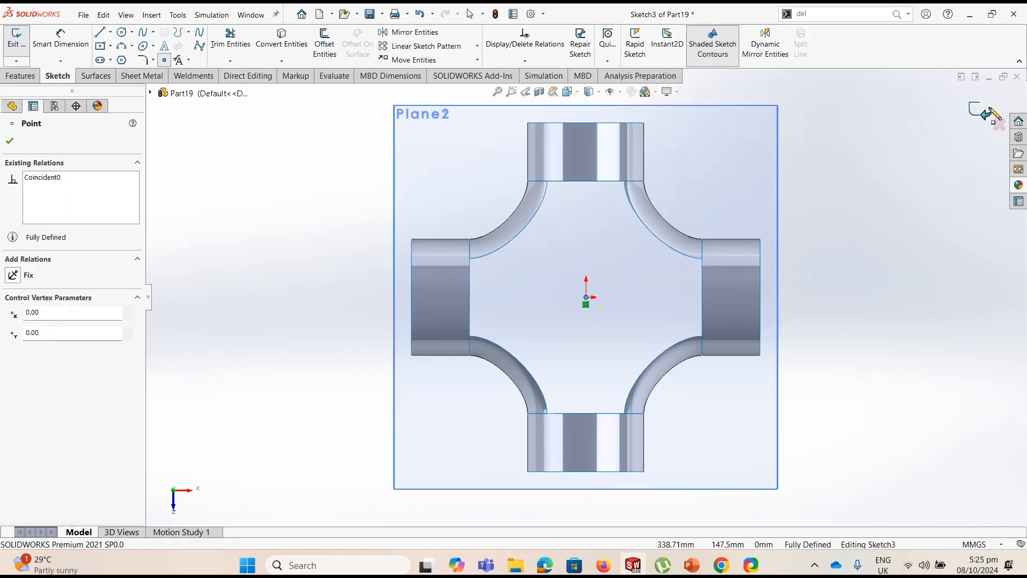
click(979, 111)
Sketch a single point at the origin on the lower offset plane, Plane2, exit the sketch and return to the isometric view
mouse_move(327, 353)
middle_down()
mouse_move(344, 145)
mouse_move(353, 161)
middle_up()
click(452, 434)
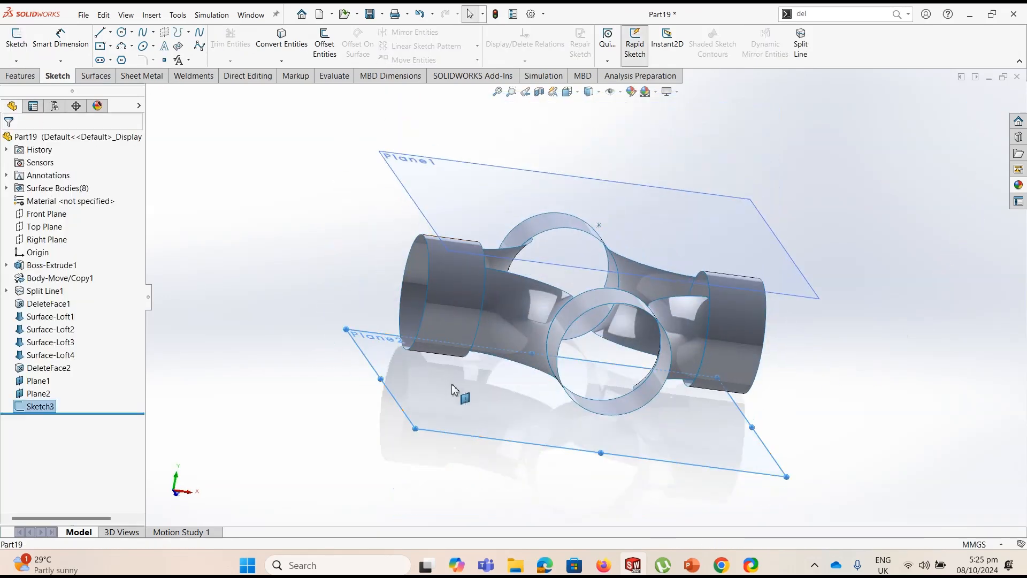
click(16, 36)
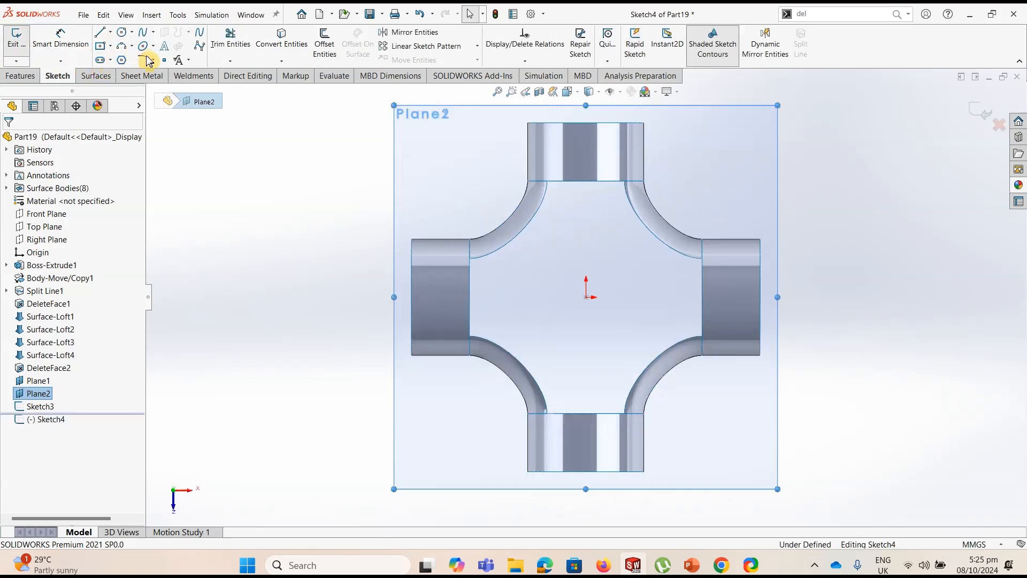
click(164, 61)
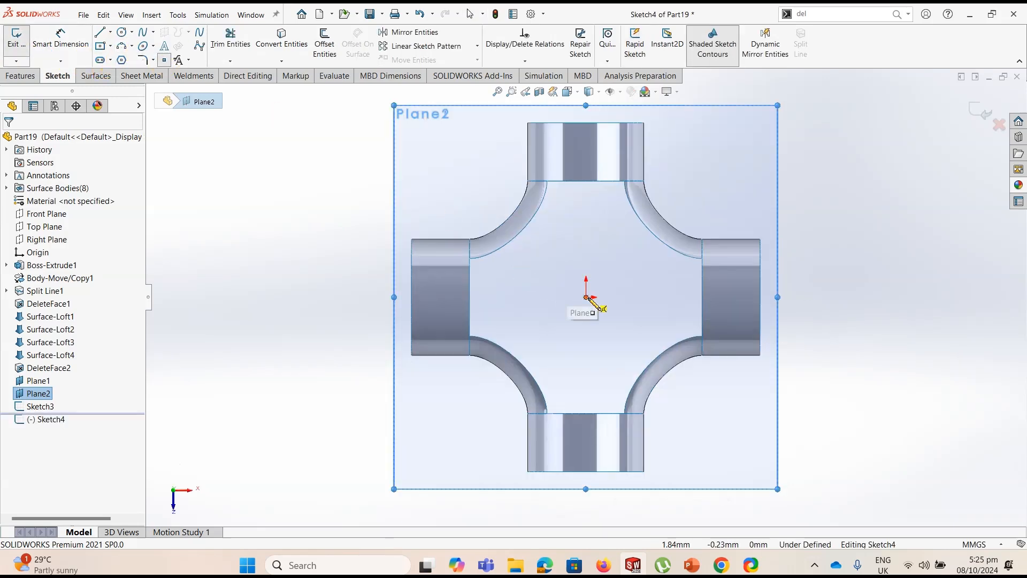
click(981, 110)
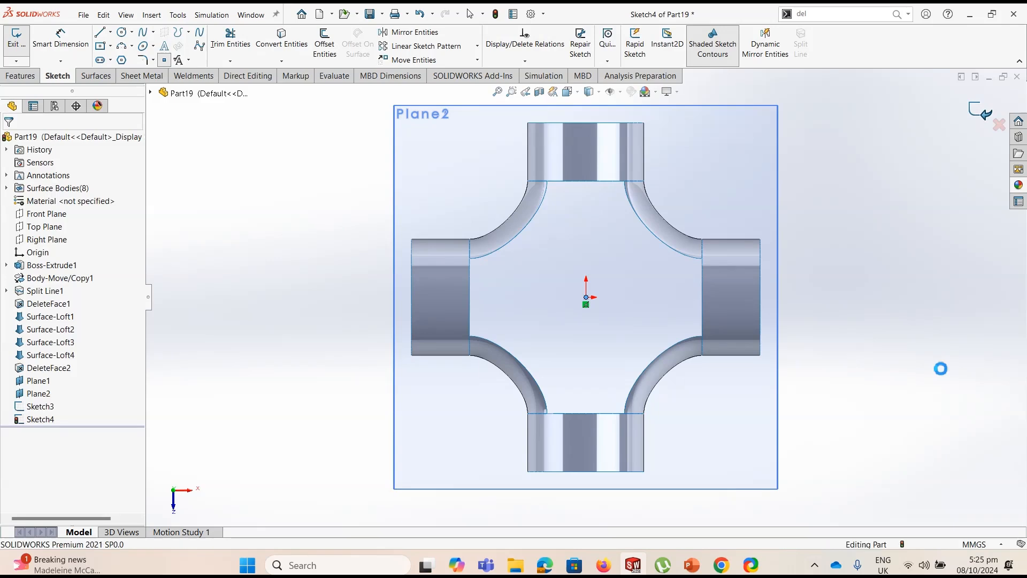
key(ctrl+7)
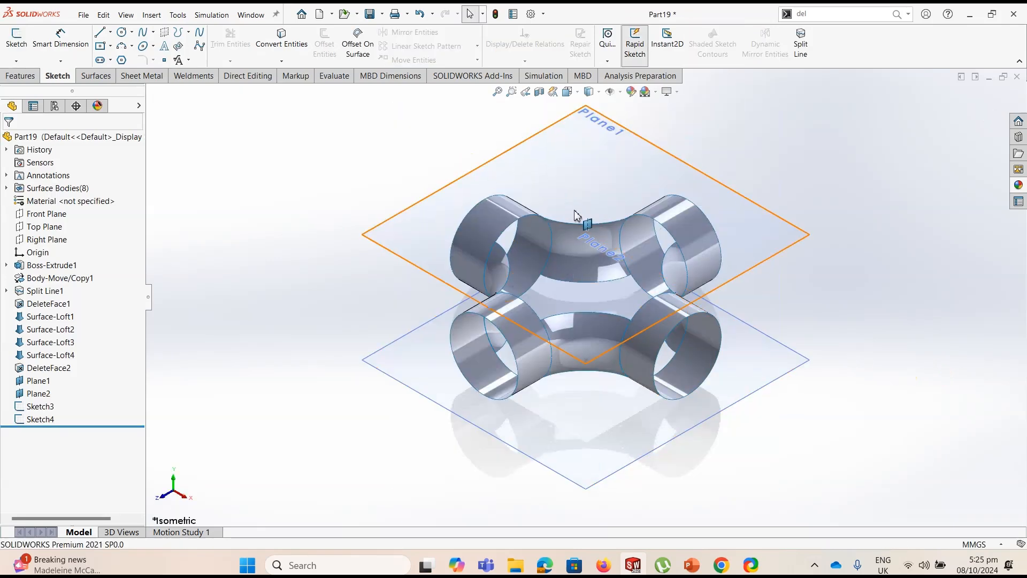
Start a Filled Surface and pick the eight edges around the junction's upper opening as the patch boundary
click(41, 407)
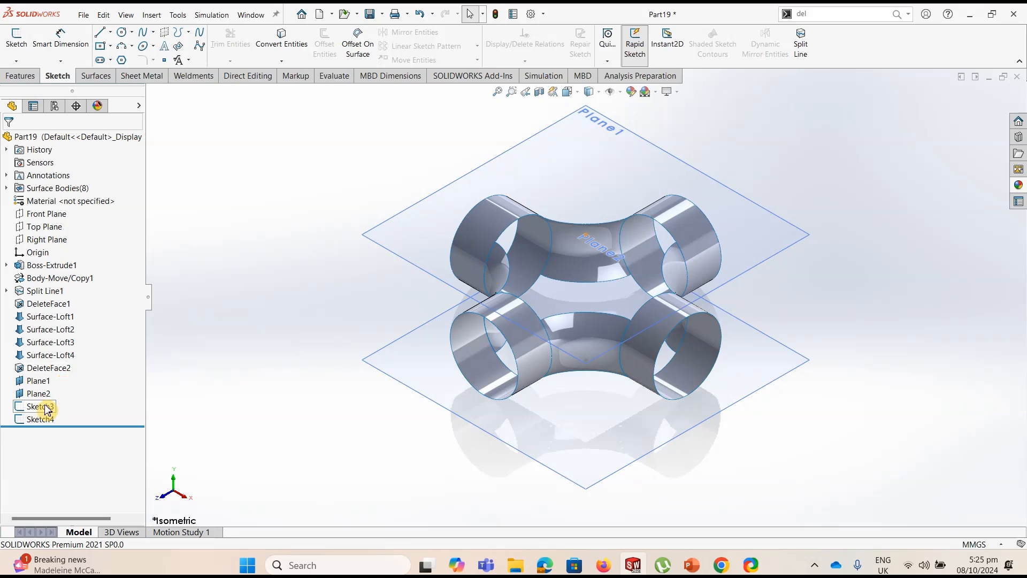
click(246, 205)
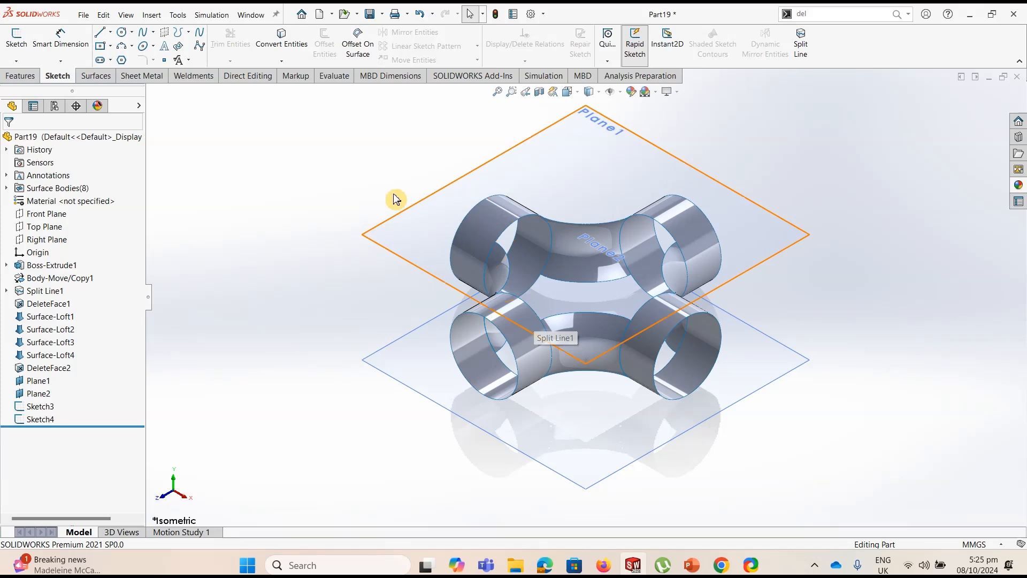
click(94, 76)
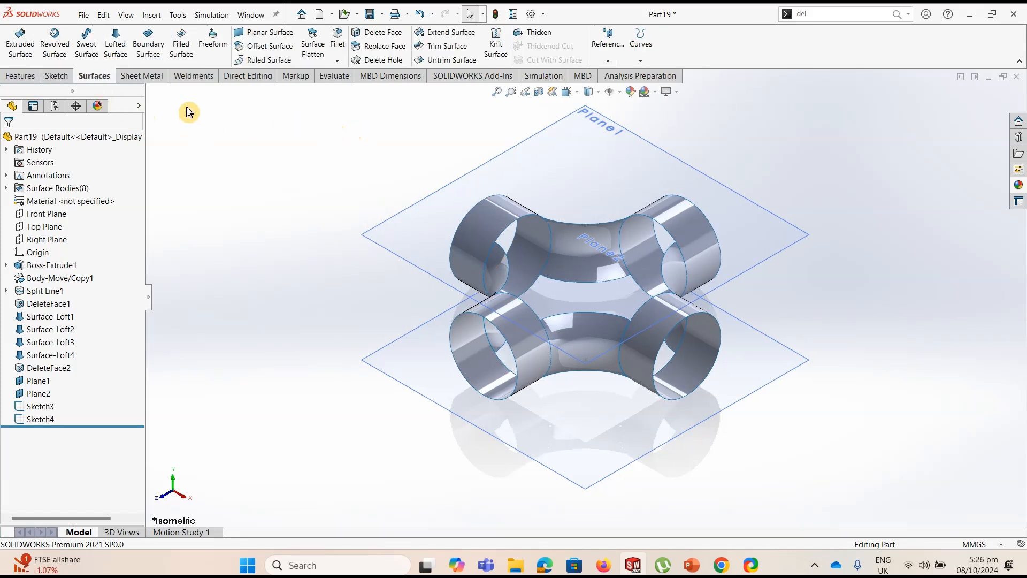
click(182, 51)
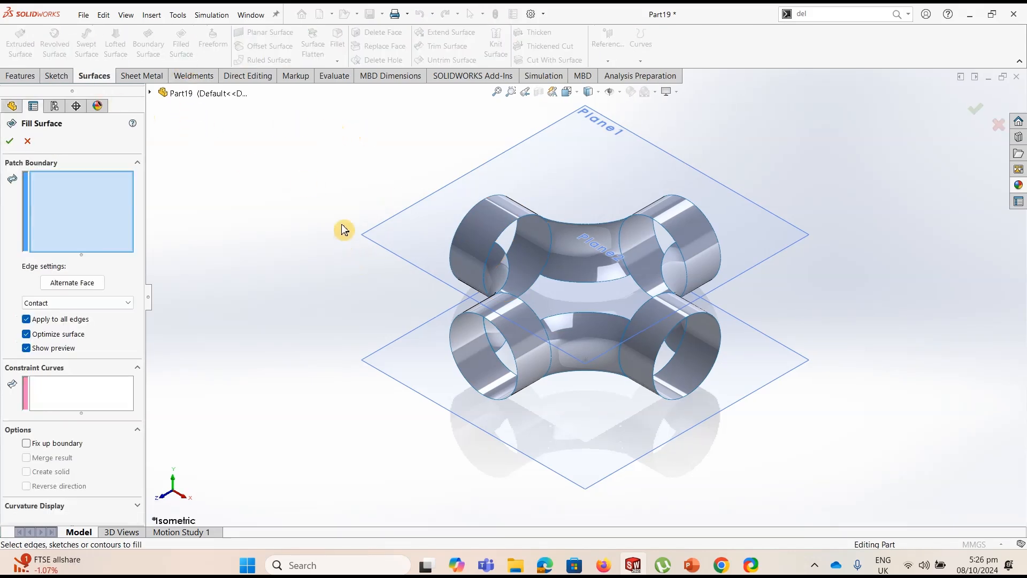
click(518, 224)
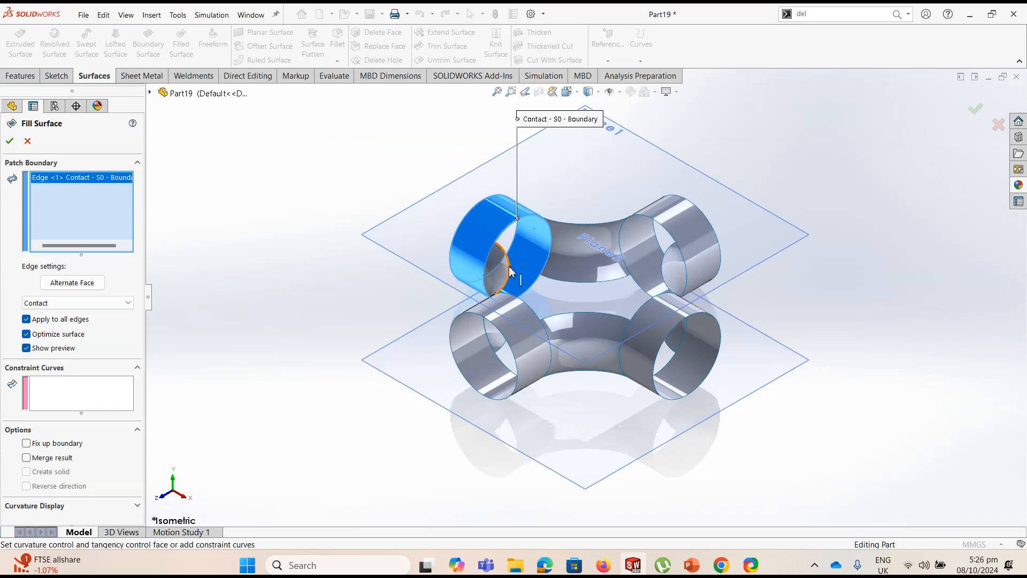
click(522, 306)
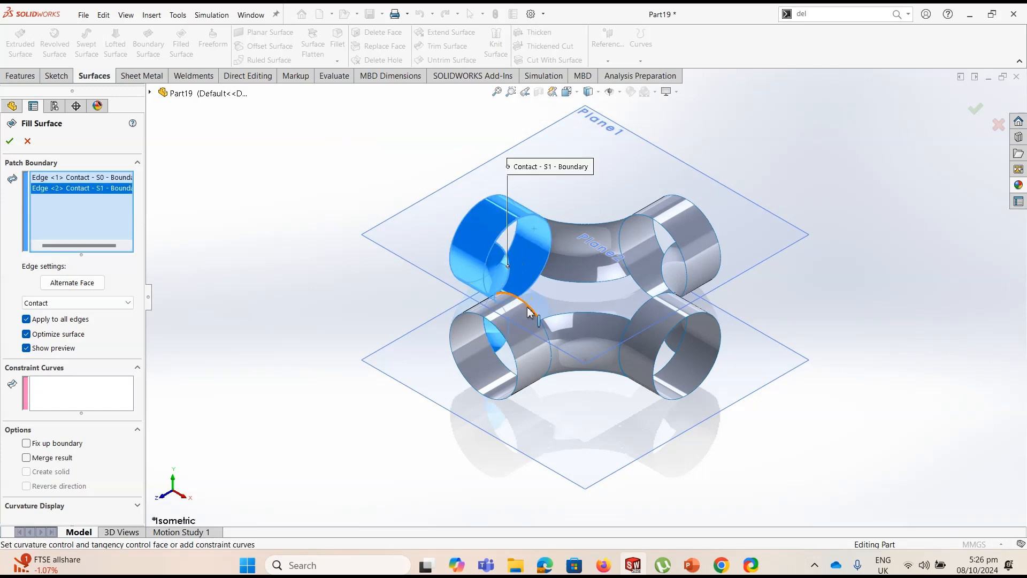
click(527, 309)
click(576, 314)
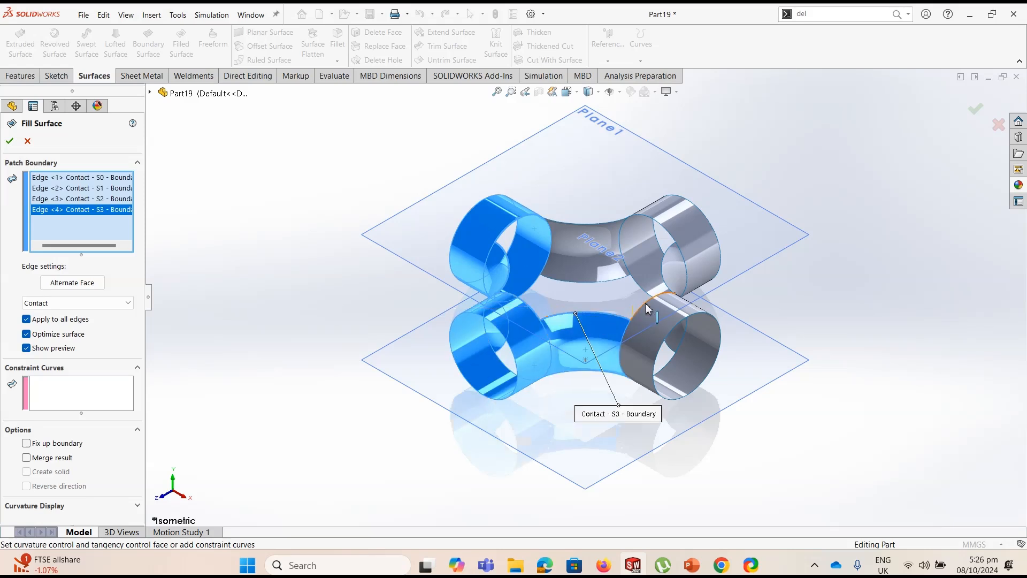
click(667, 283)
click(671, 232)
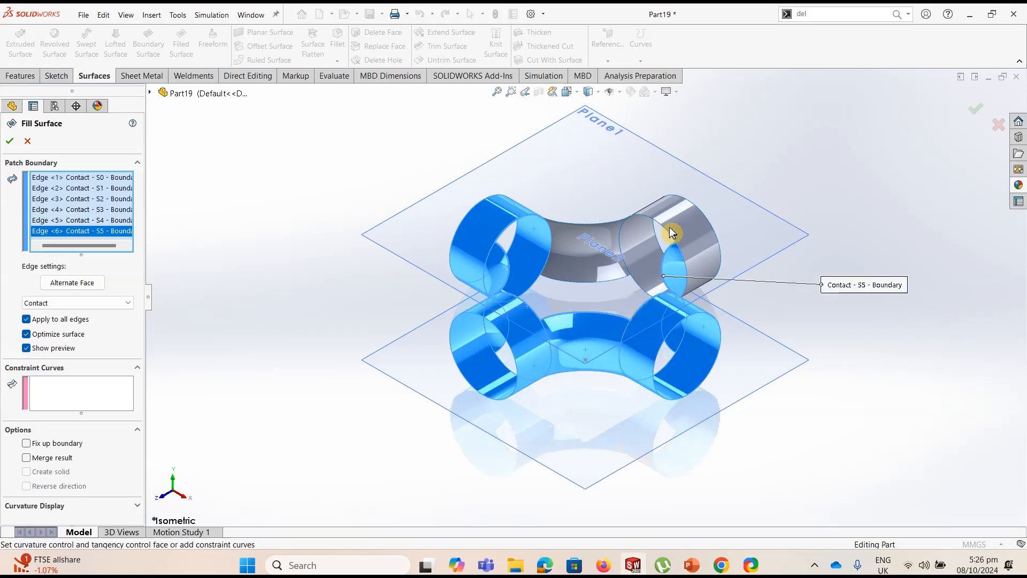
click(666, 231)
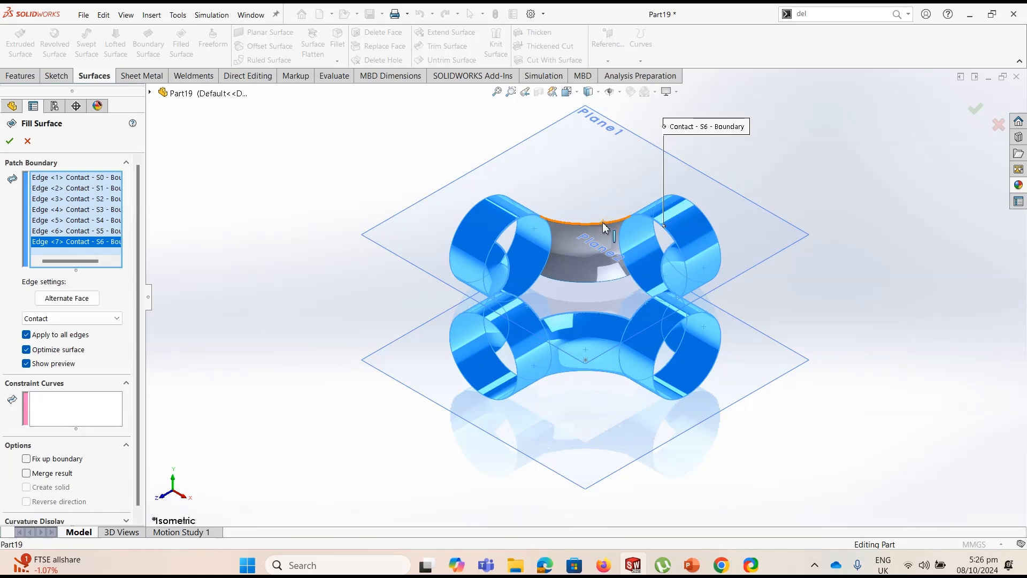
click(604, 226)
Add the point sketch on Plane1 as the fill's constraint curve and create the upper filled surface
middle_drag(385, 288, 415, 248)
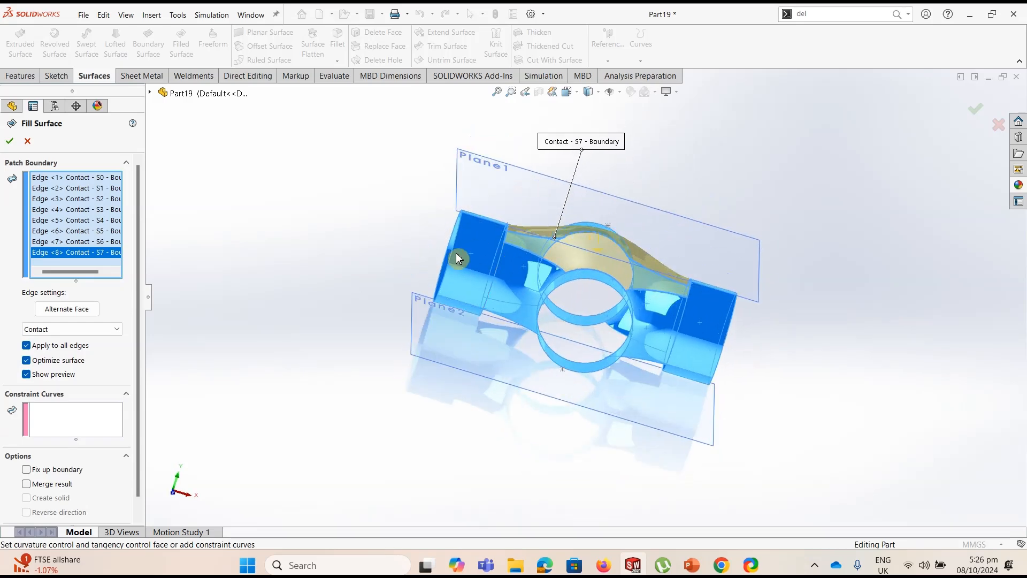
click(76, 419)
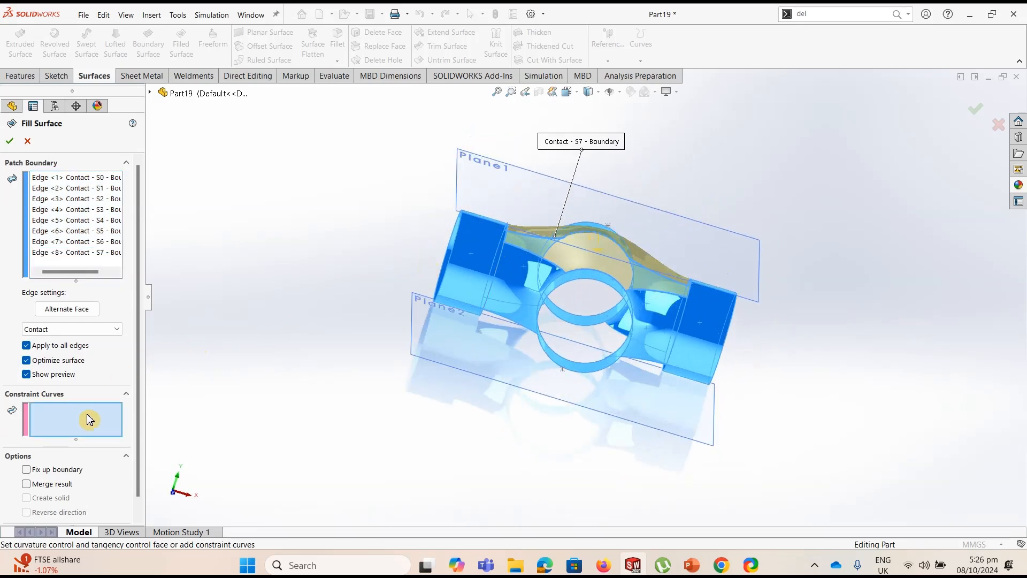
click(610, 229)
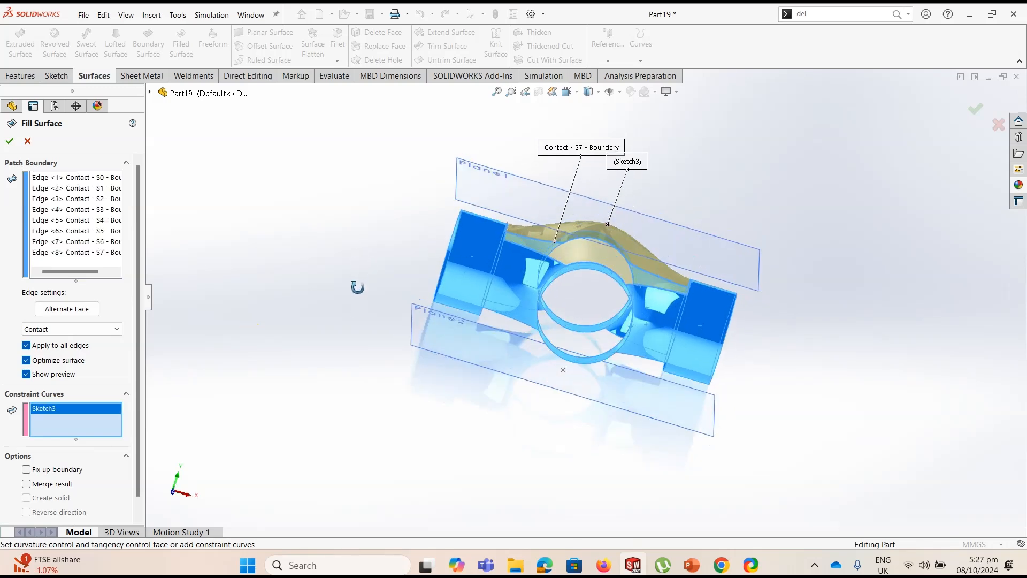
click(12, 144)
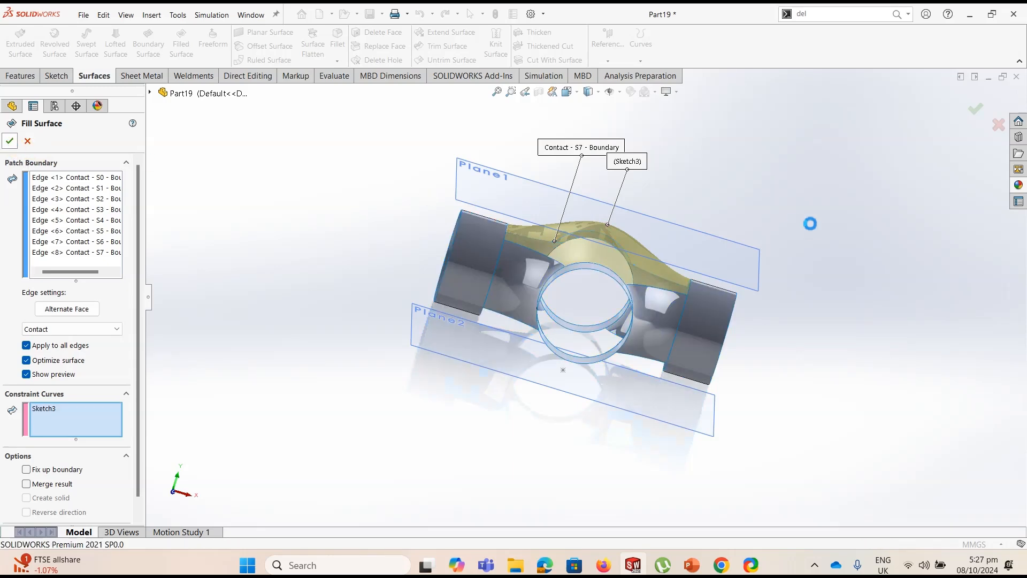
Hide the two offset reference planes, Plane1 and Plane2, above and below the pipe junction
click(760, 262)
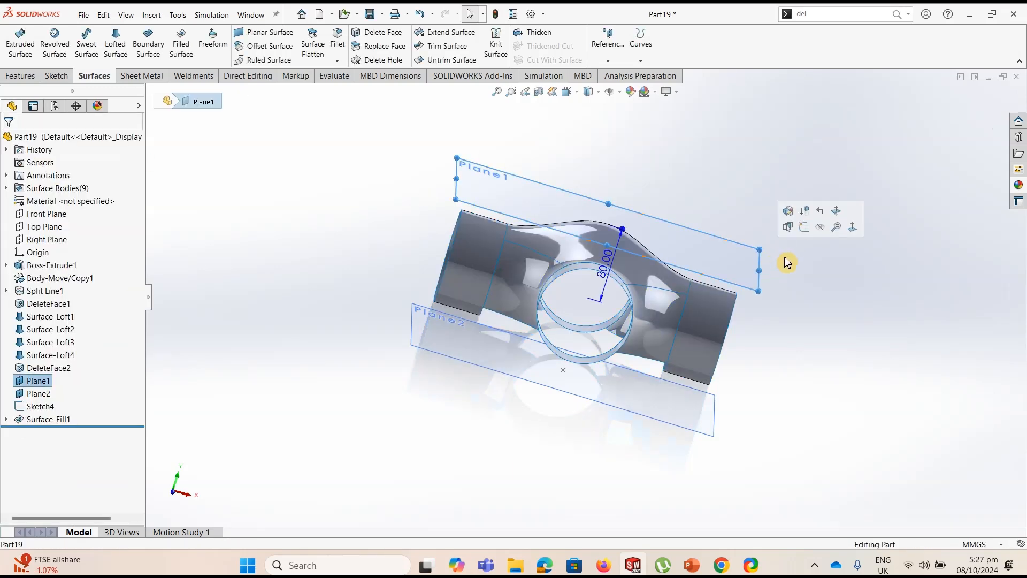
click(820, 233)
middle_drag(816, 266, 787, 371)
click(756, 373)
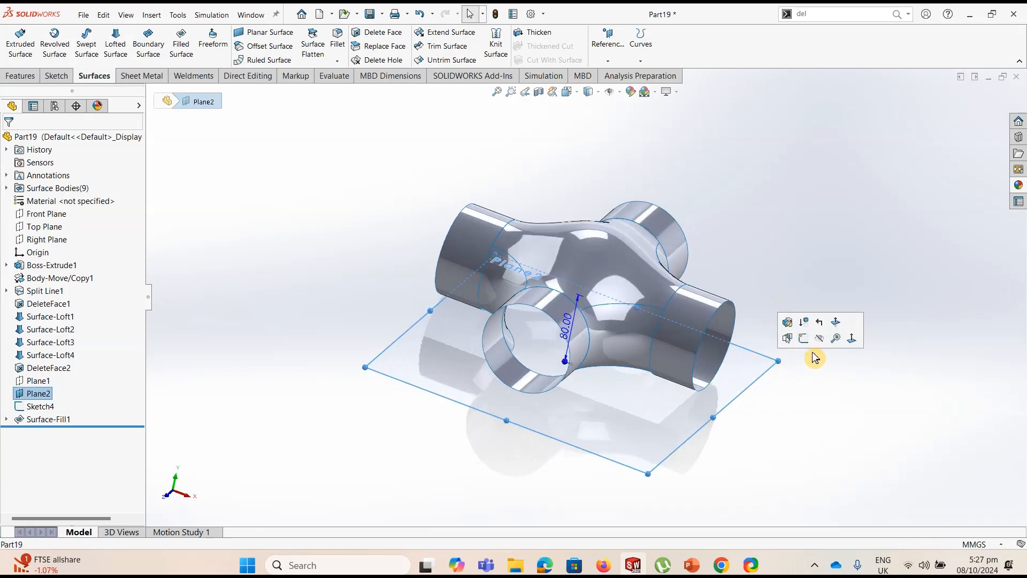
click(823, 344)
Start a Filled Surface and pick the eight edges around the junction's lower opening as the patch boundary
middle_drag(614, 401, 666, 255)
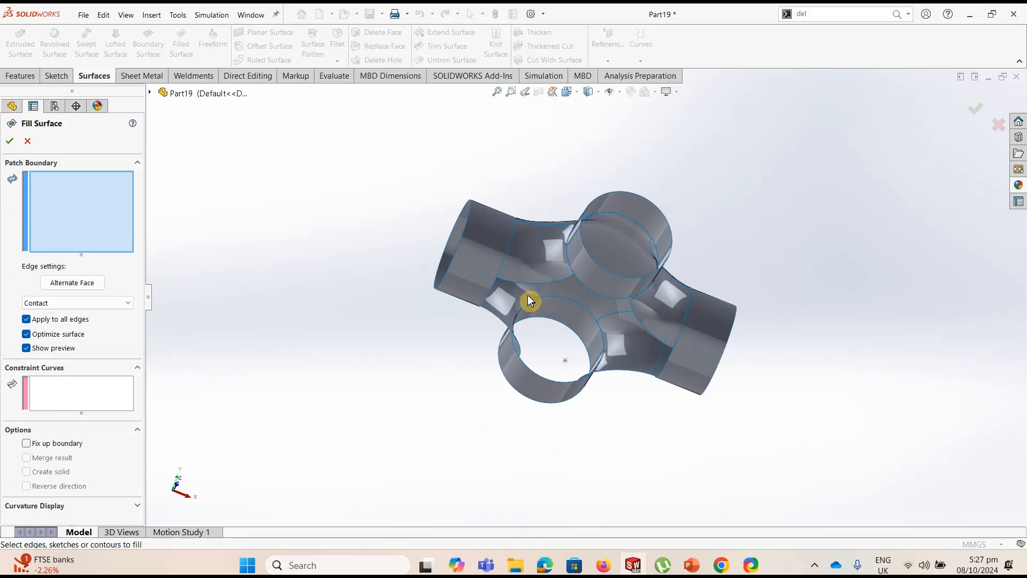
middle_drag(532, 284, 603, 228)
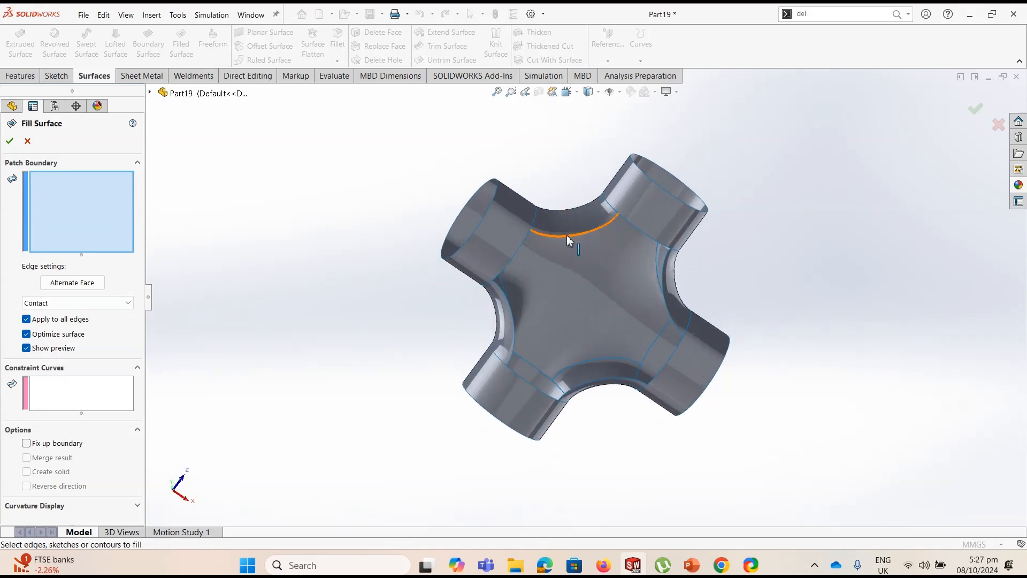
click(522, 249)
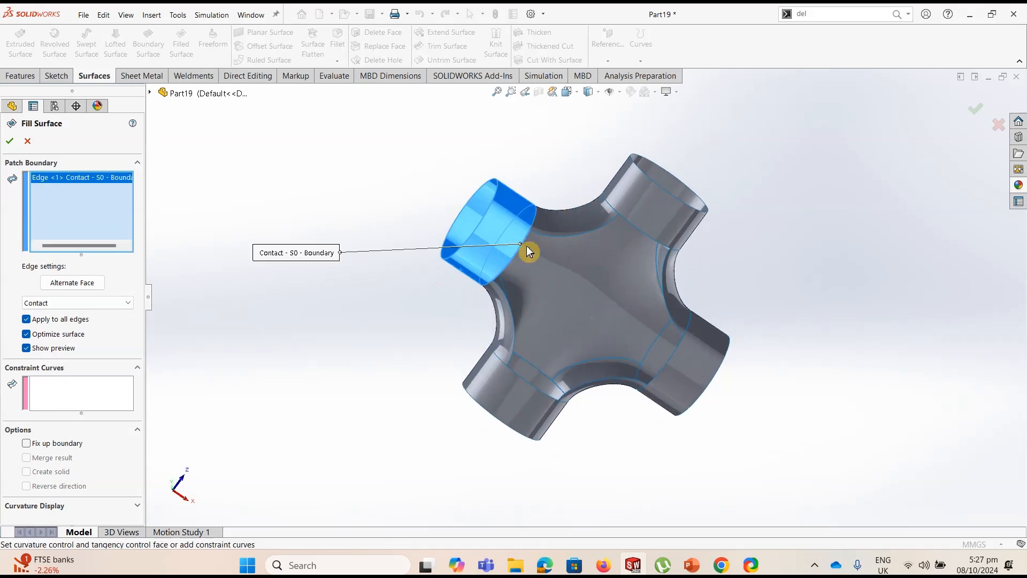
click(576, 236)
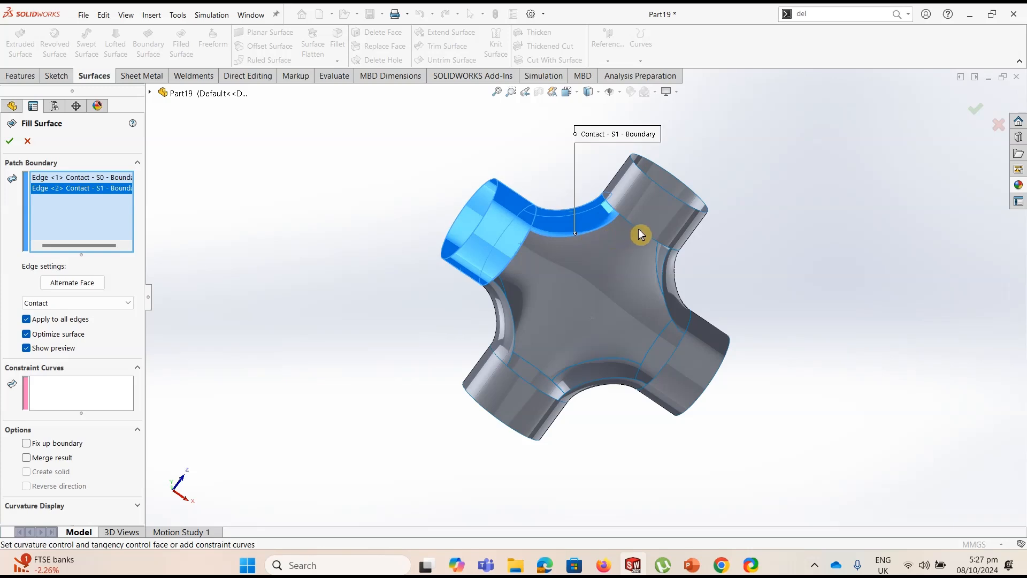
click(642, 235)
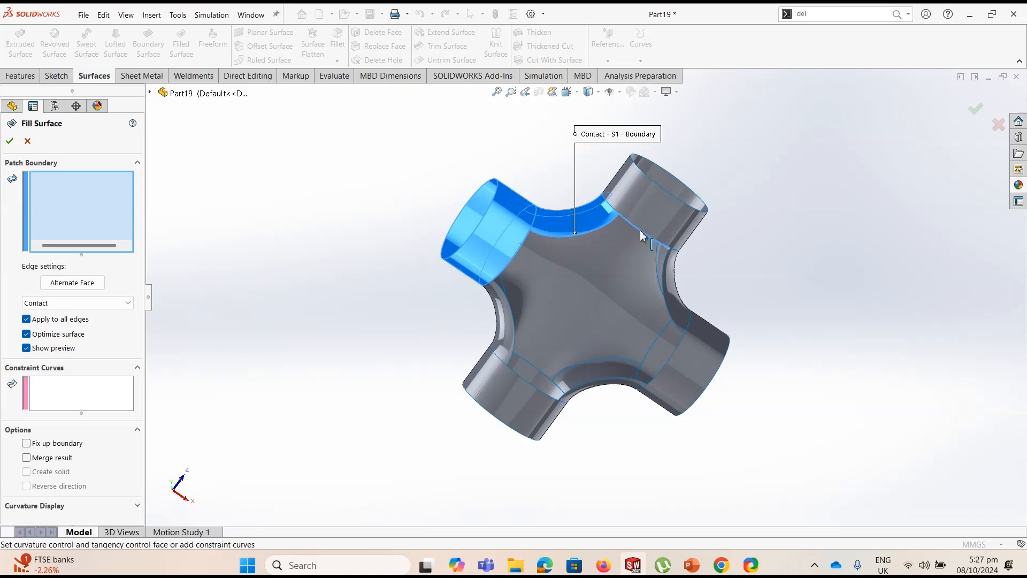
click(665, 287)
click(678, 350)
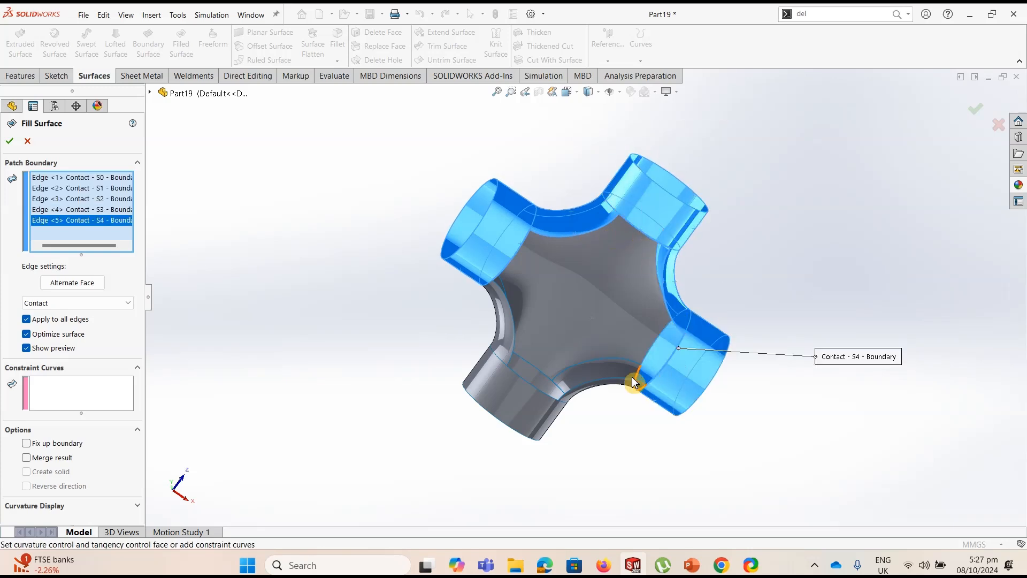
click(623, 380)
click(532, 389)
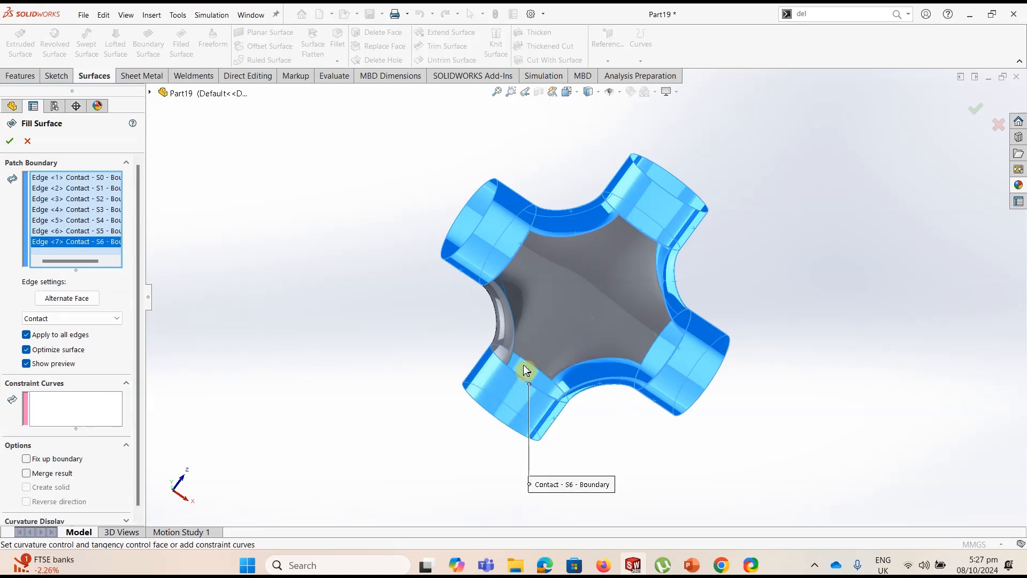
click(516, 336)
Add the point sketch below the junction as the fill's constraint curve, create the lower filled surface and return to the isometric view
middle_drag(362, 376, 454, 252)
click(64, 409)
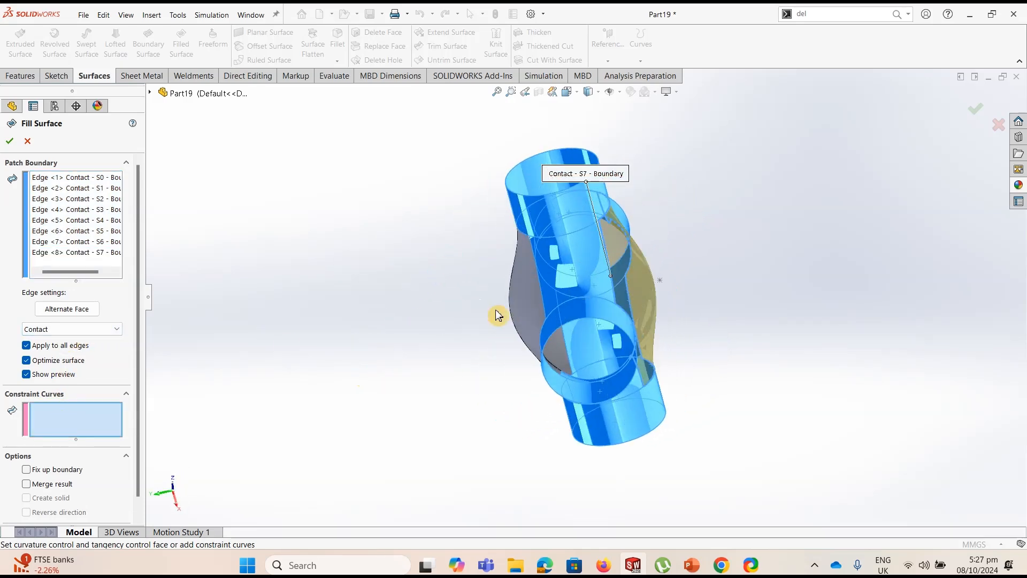
click(660, 280)
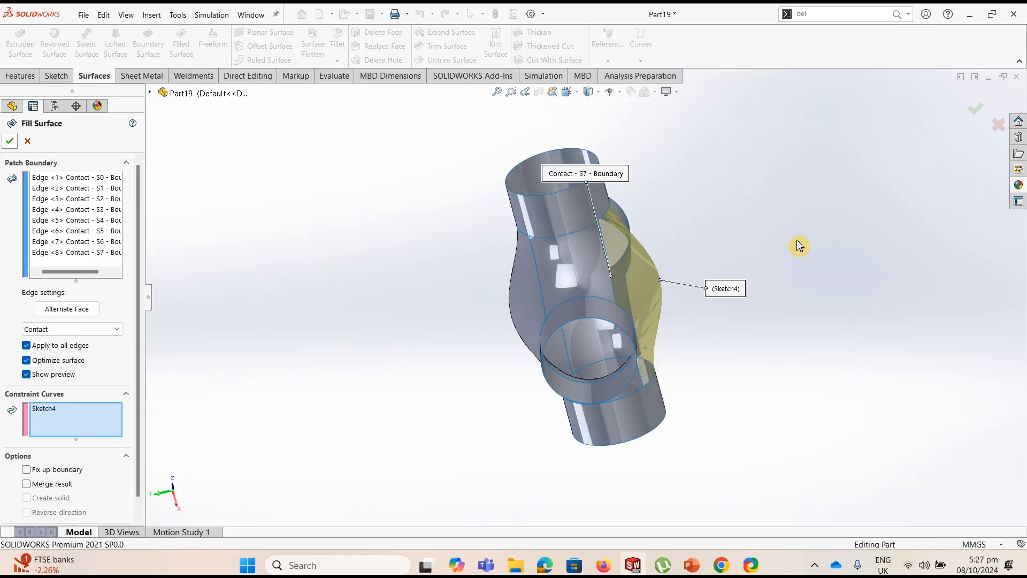
key(Return)
key(ctrl+7)
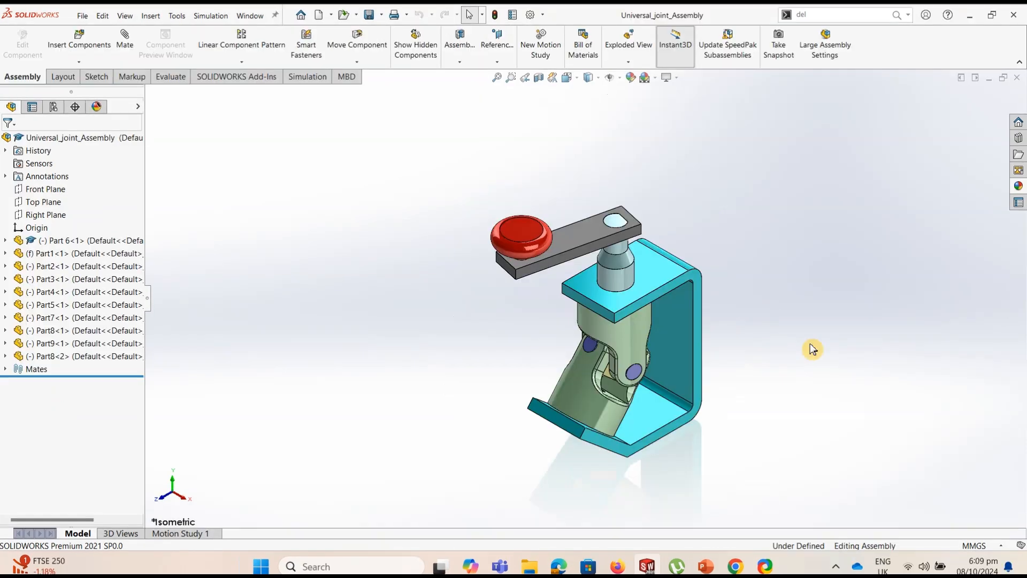
Swing the crank handle of the universal joint assembly around to the opposite side of its shaft by its red knob
scroll(789, 348, down, 2)
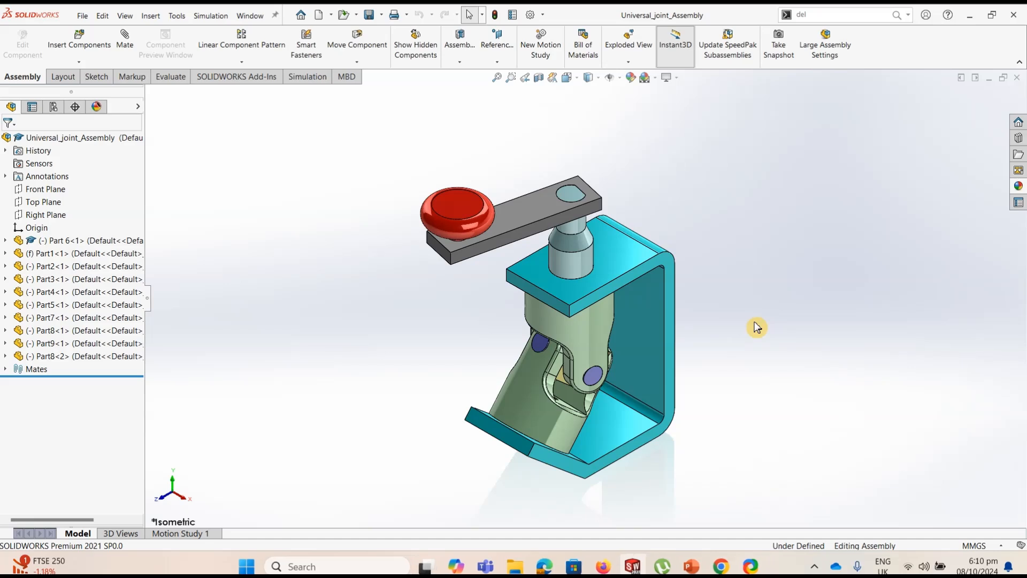
drag(473, 205, 807, 268)
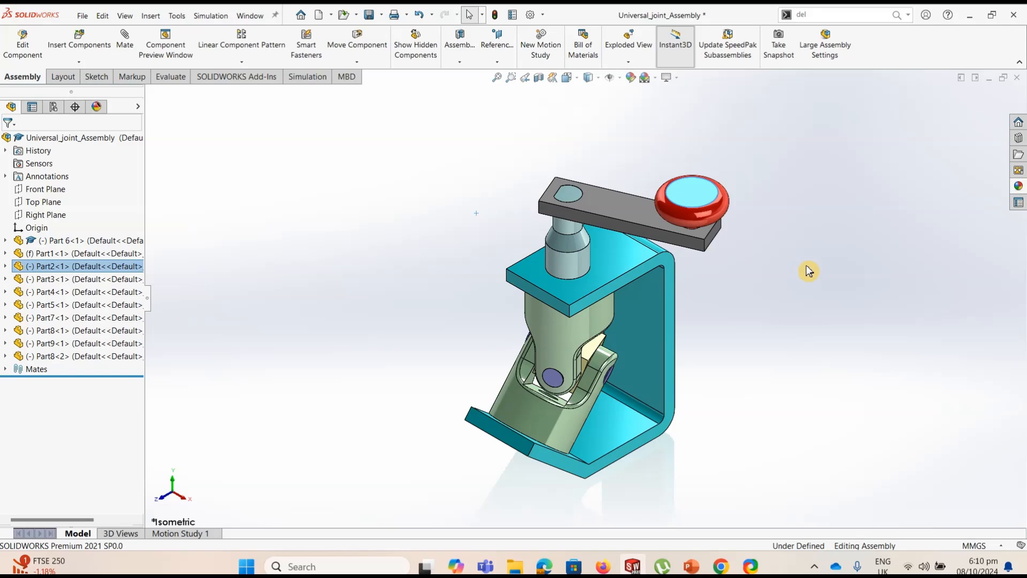
click(821, 309)
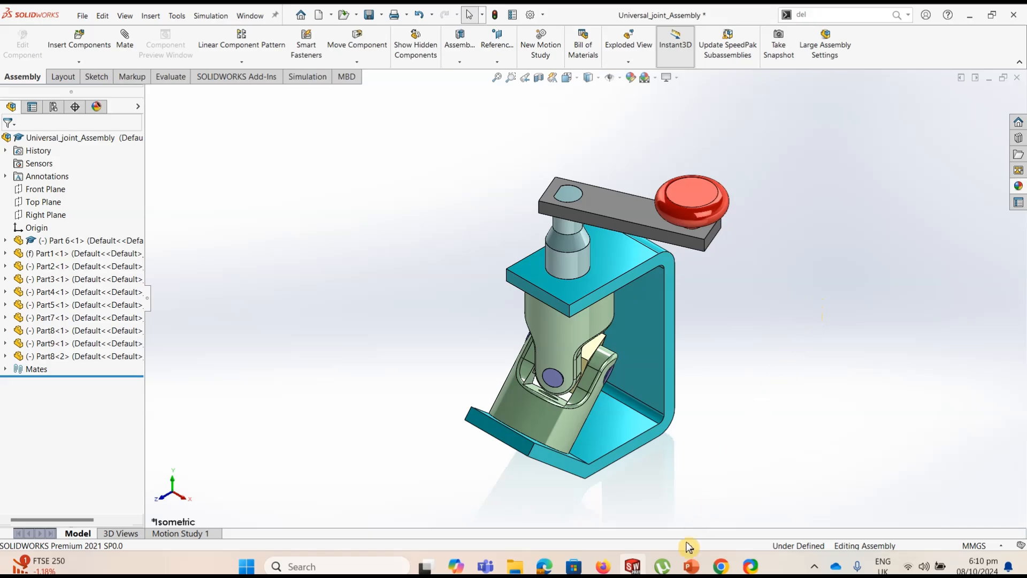
Switch to the PowerPoint slides and advance from the assembly overview to the tables of mate types and alignments
click(691, 566)
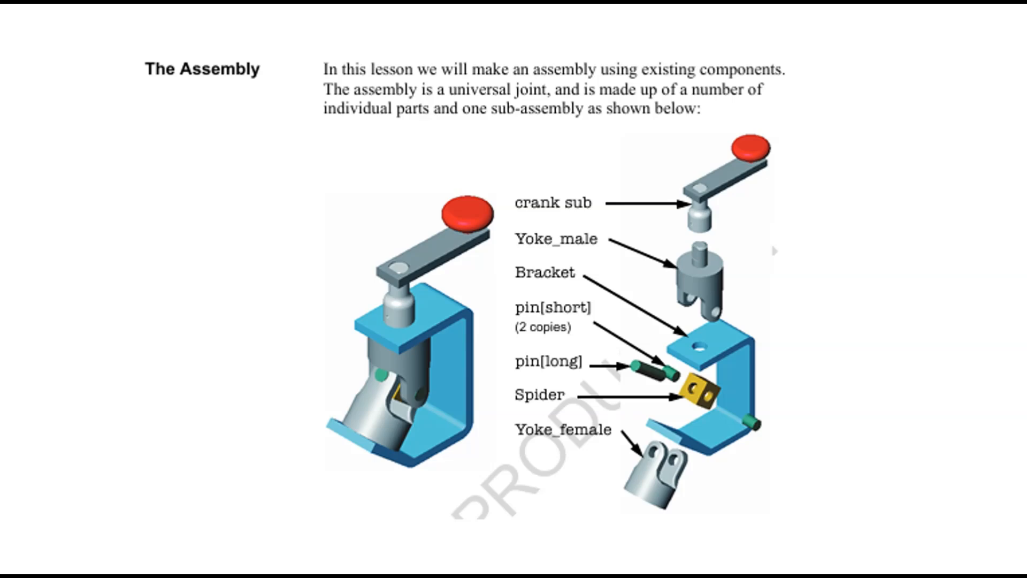
key(Right)
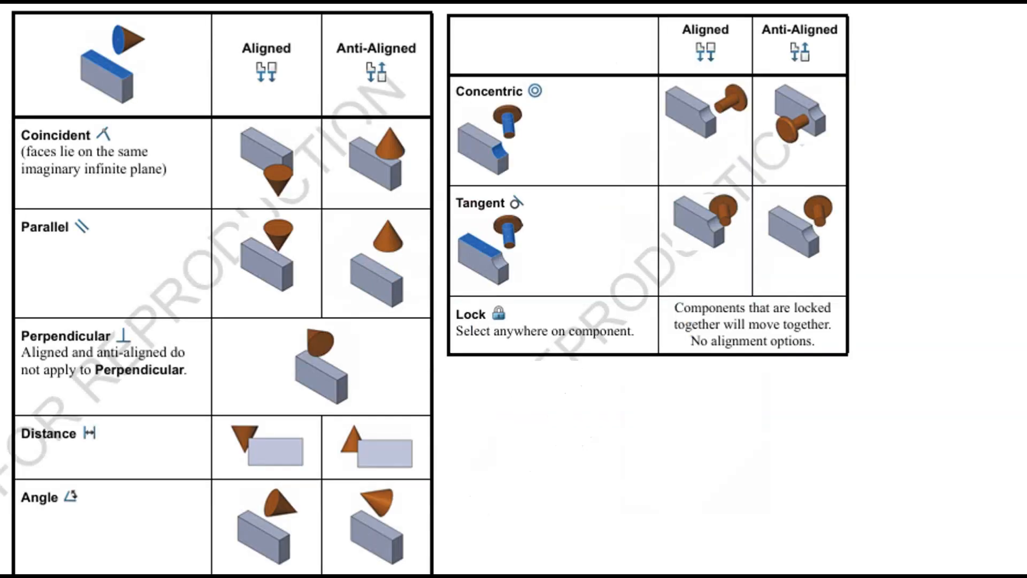
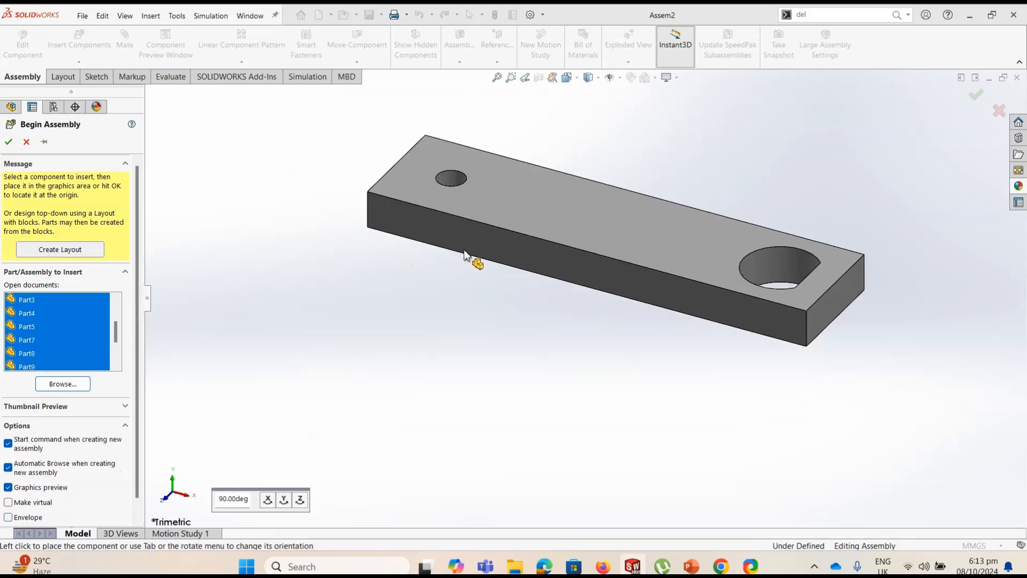
Place the Part 6 link bar, C-shaped bracket, red knob, plain yoke and shafted yoke in the new assembly, accepting the educational-version warning
click(500, 263)
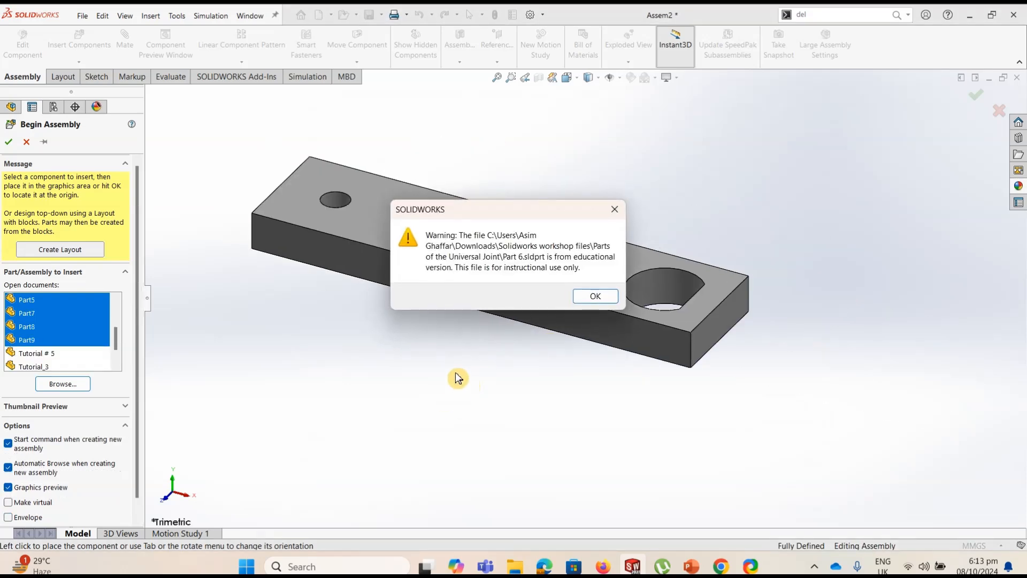
click(595, 296)
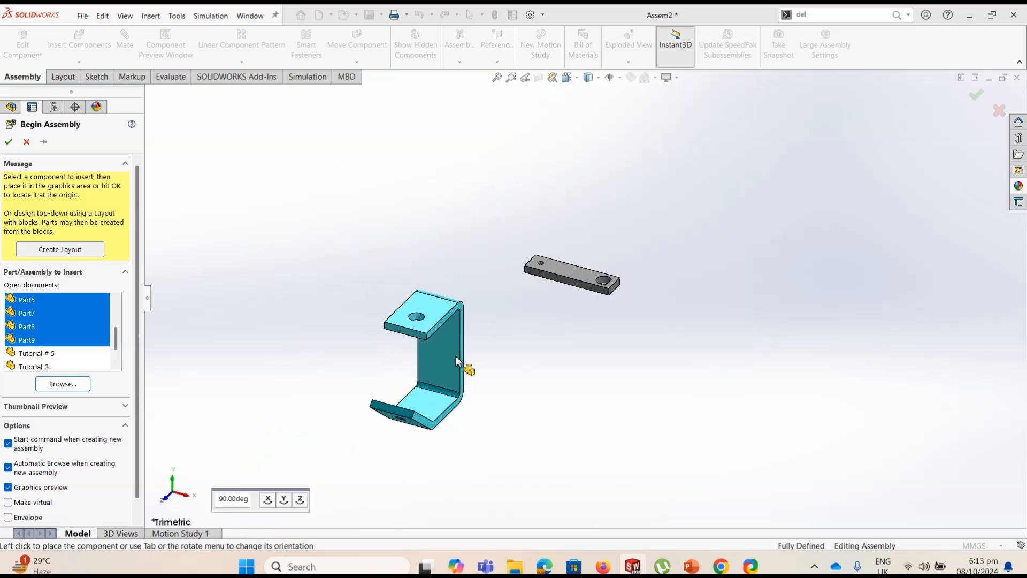
click(487, 303)
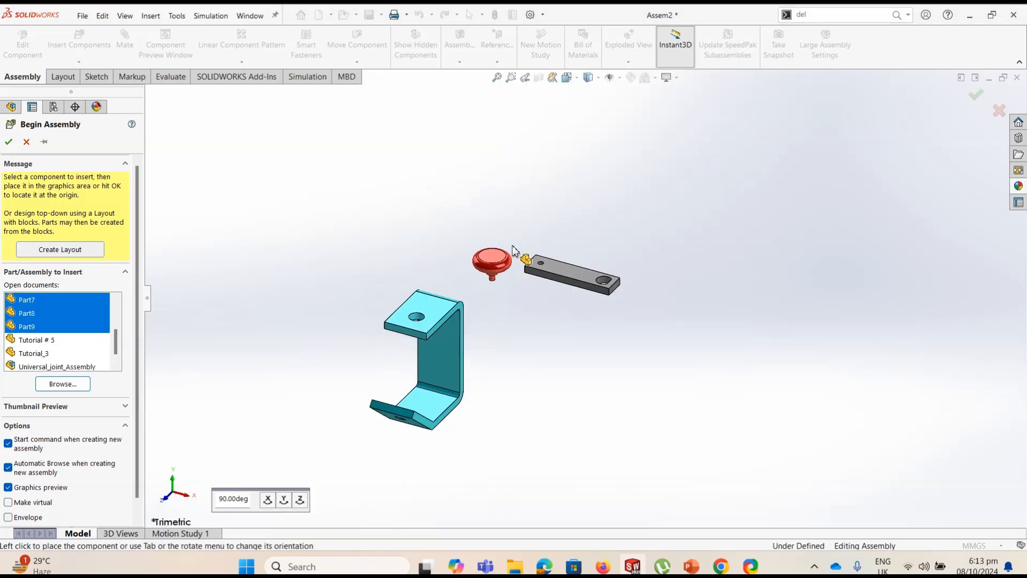
click(509, 257)
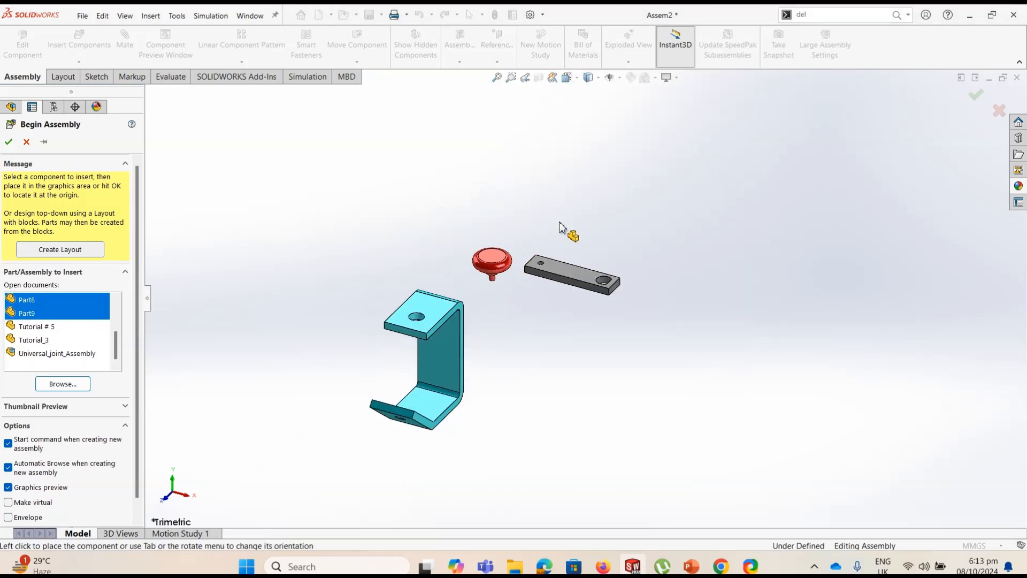
click(685, 259)
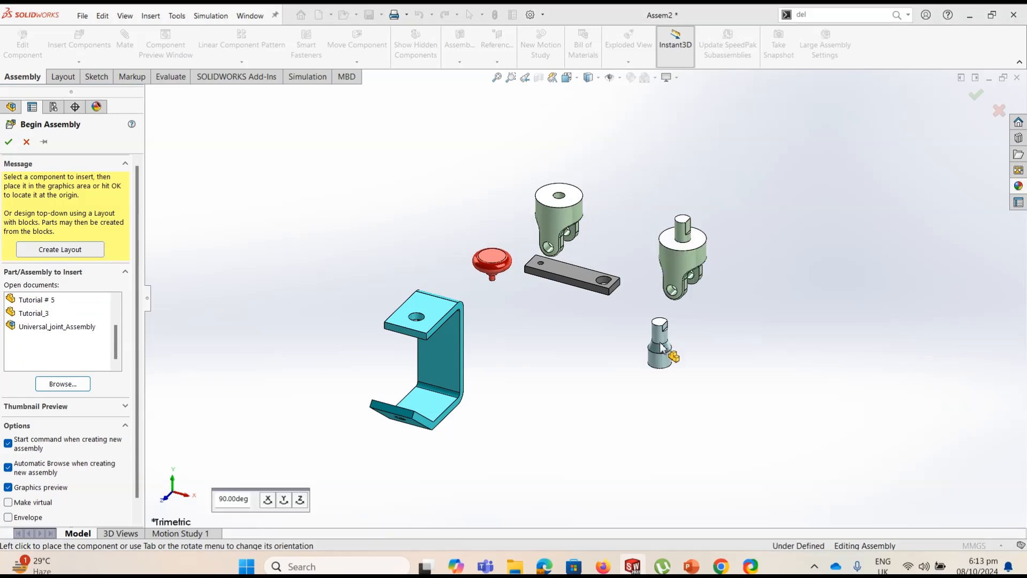
Place the remaining stepped shaft, drilled block, short pin and long pin below the yokes to finish inserting components
click(631, 358)
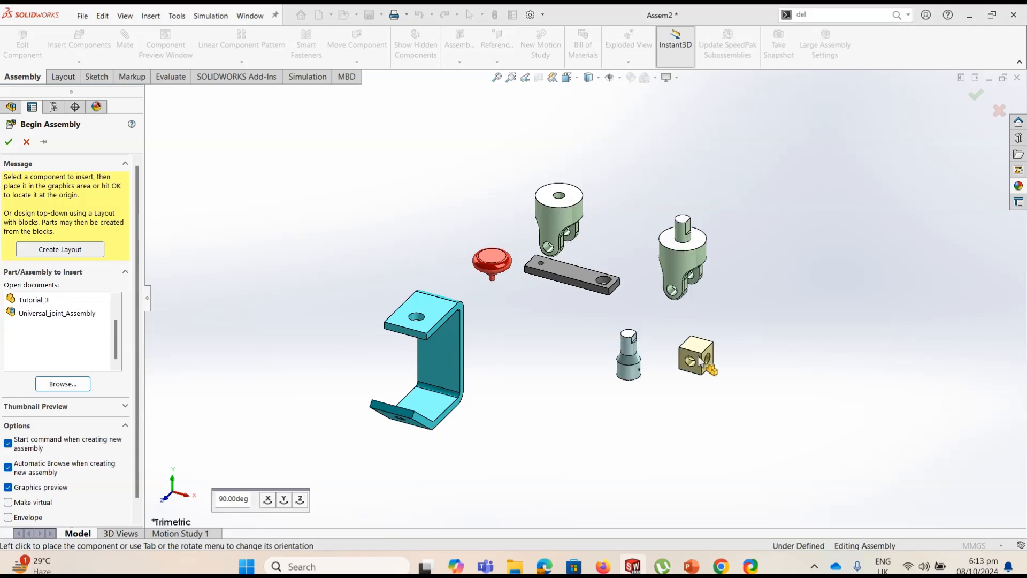
click(699, 360)
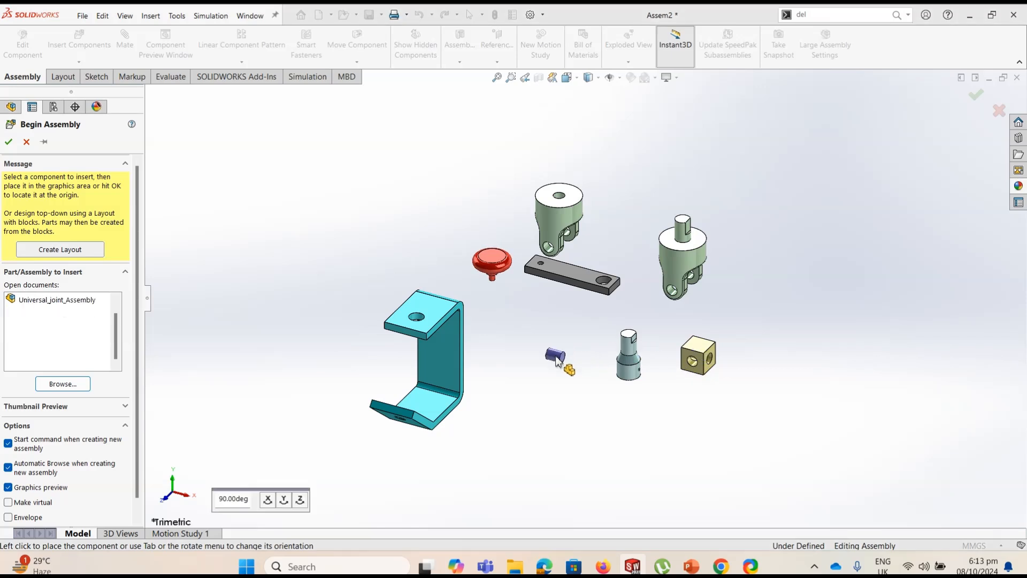
click(556, 361)
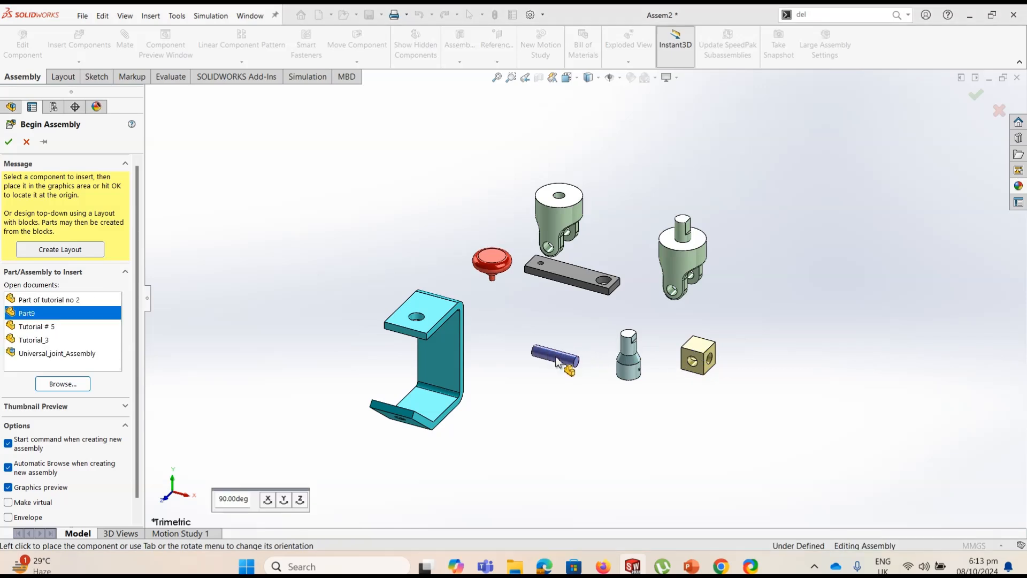
click(558, 362)
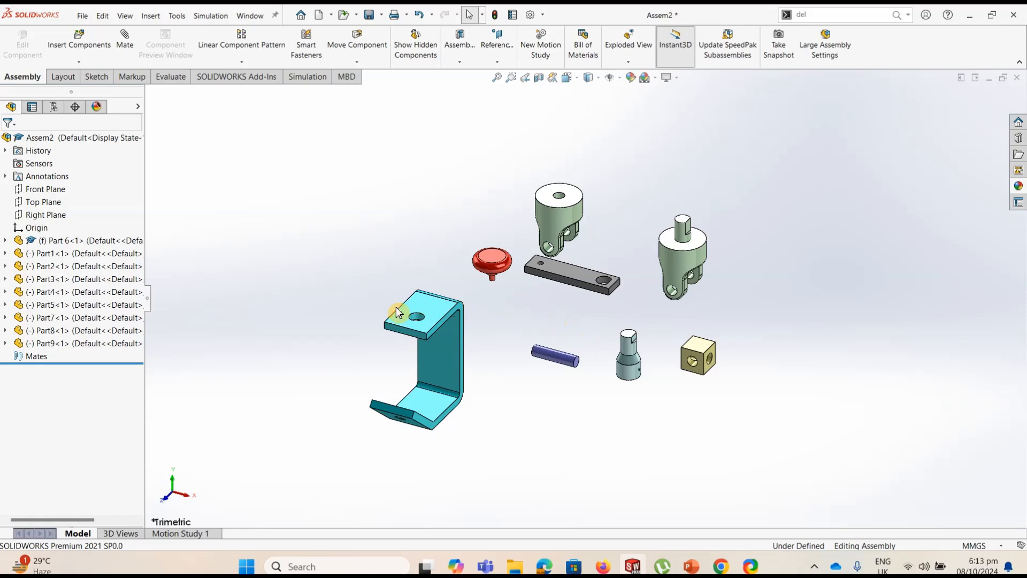
Move the plain yoke away from the other parts and try to move the fixed Part 6 link bar
click(59, 240)
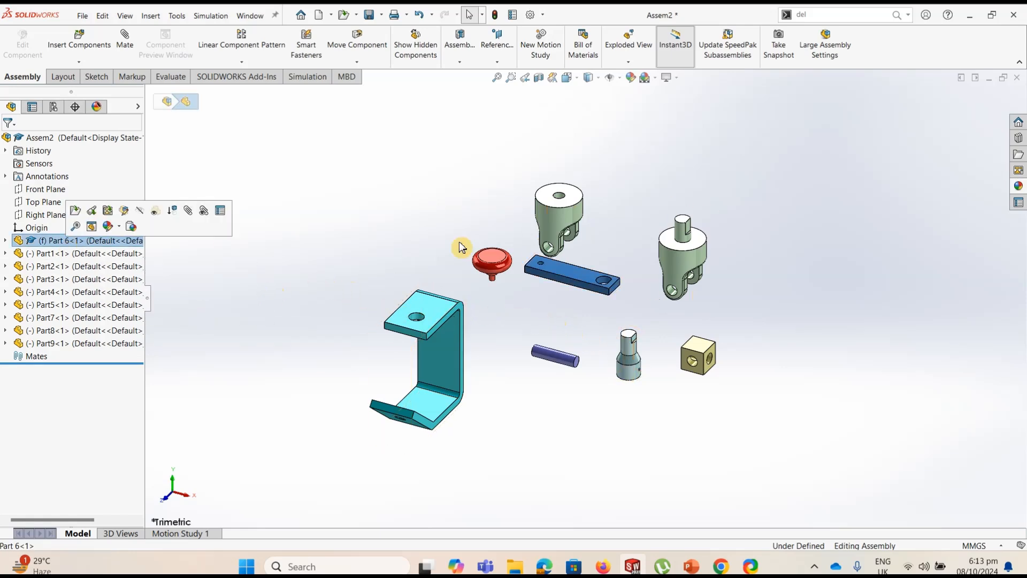
click(417, 199)
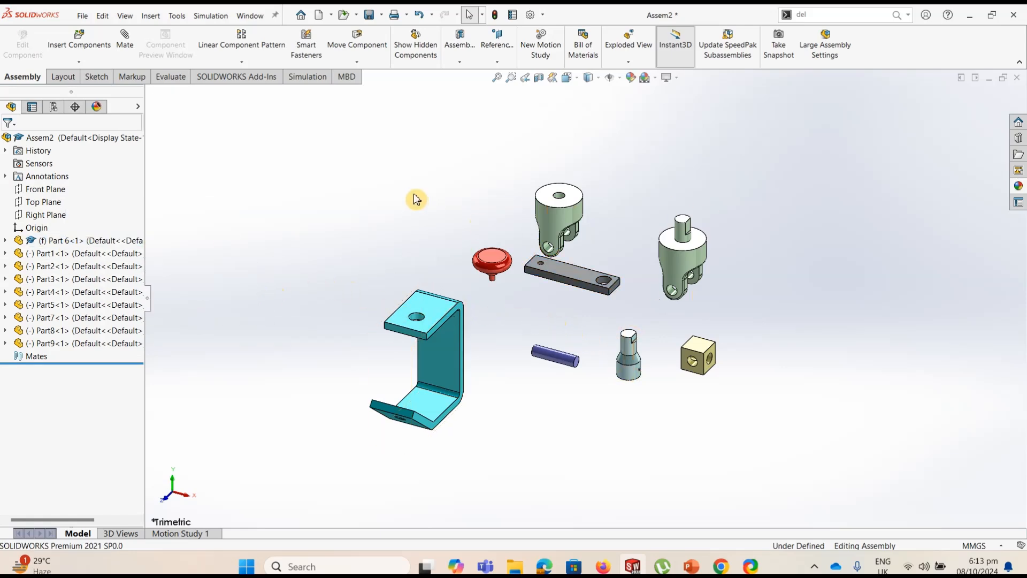
drag(553, 221, 344, 208)
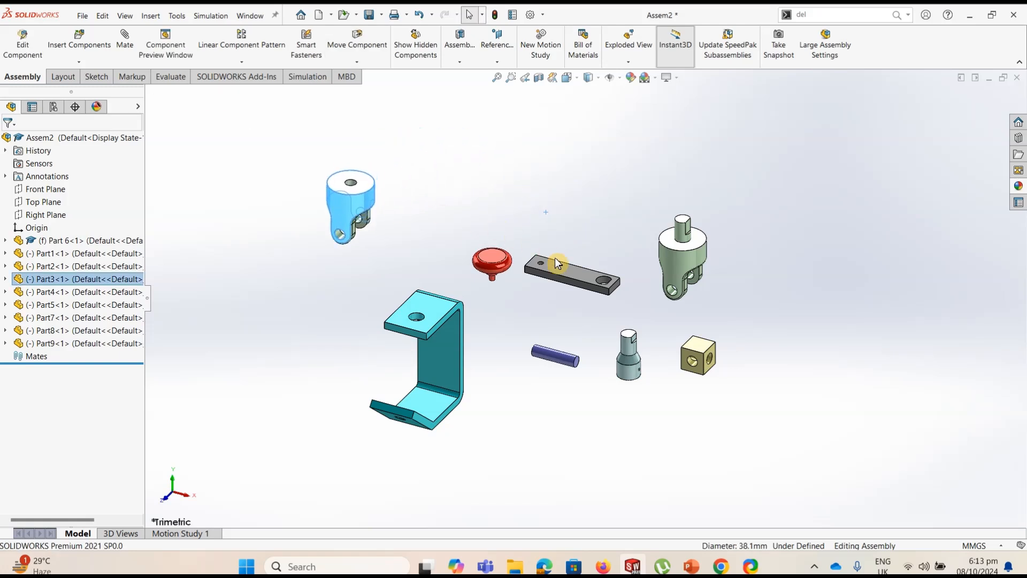
drag(562, 275, 524, 171)
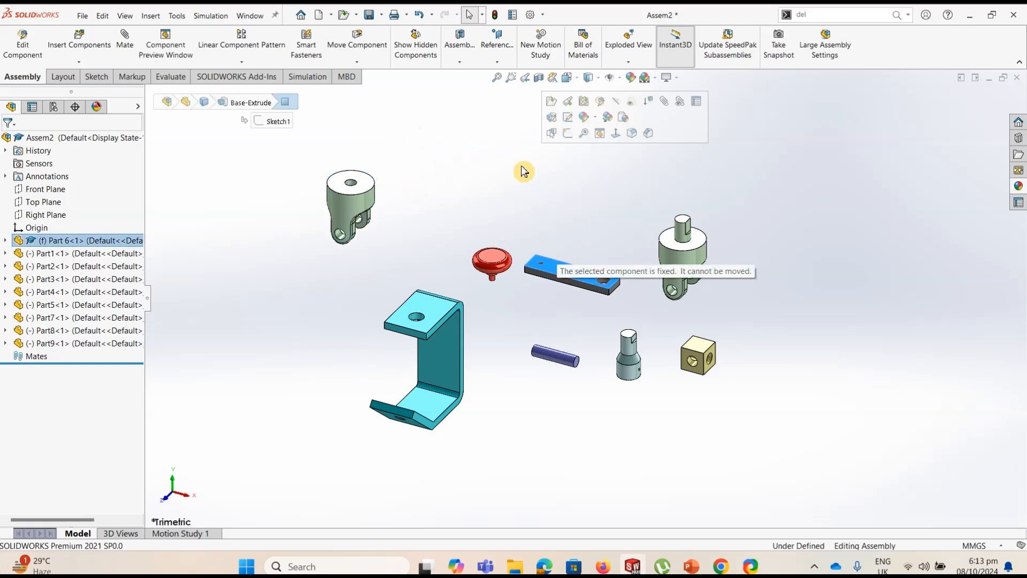
click(523, 171)
click(505, 226)
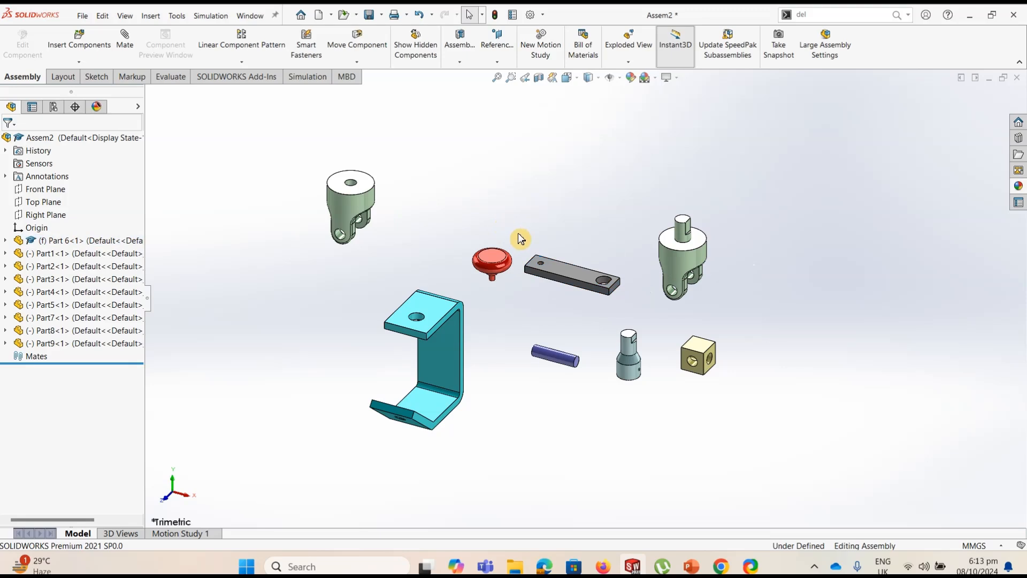
Float the Part 6 link bar and move it up above the red knob
click(567, 272)
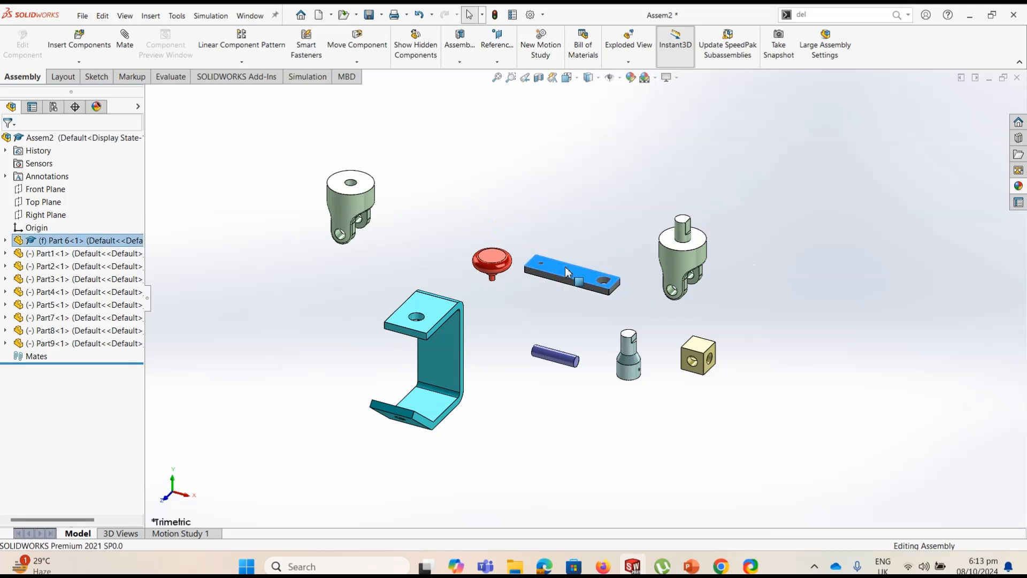
right_click(567, 272)
click(602, 368)
drag(571, 275, 486, 188)
click(495, 338)
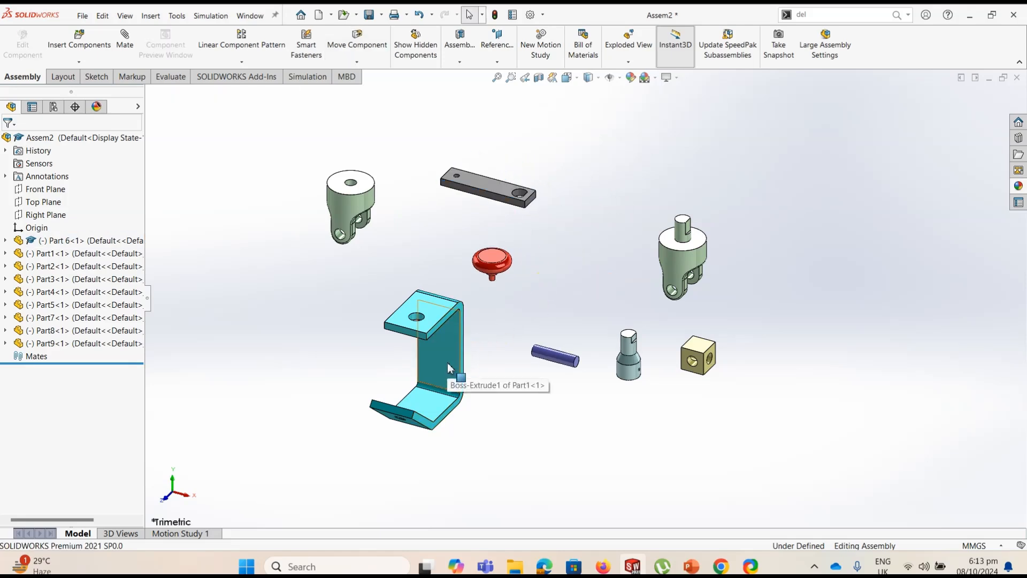
Fix the C-shaped bracket, Part1, in place as the assembly's grounded component
right_click(449, 368)
click(488, 357)
scroll(393, 404, down, 3)
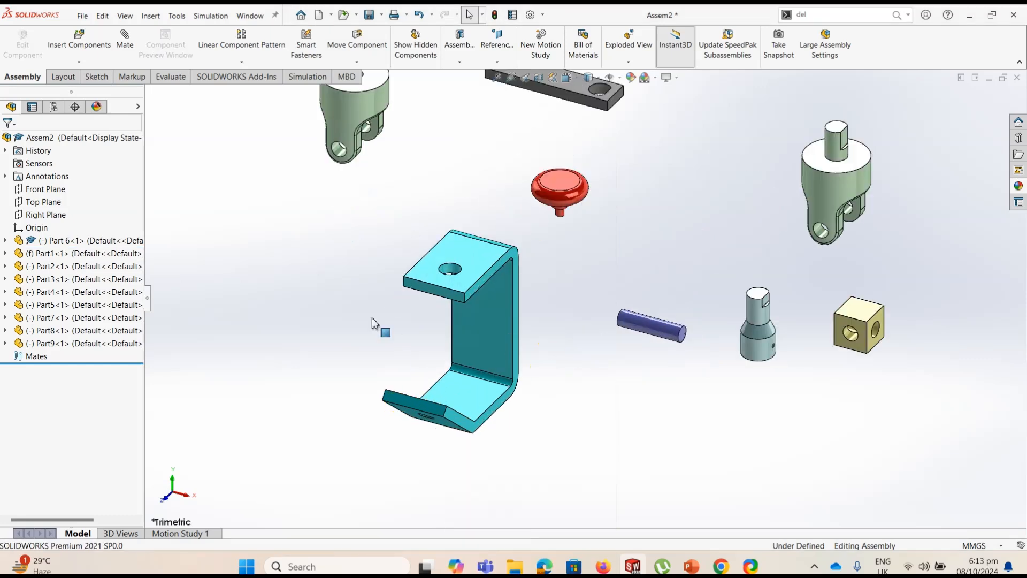
scroll(474, 342, up, 2)
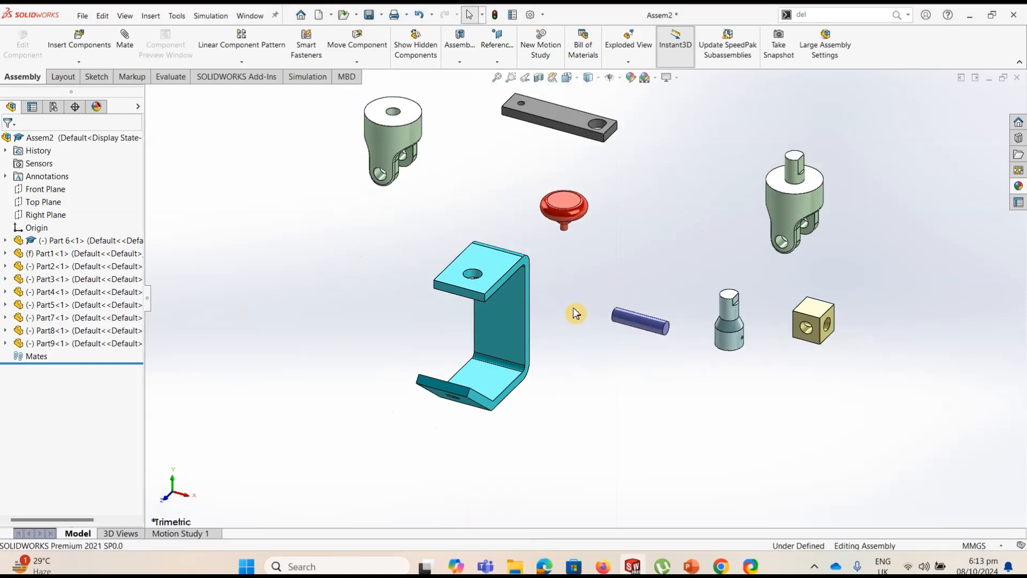
Move the shafted yoke beside the bracket and add a Concentric mate between its shaft and the bracket's upper hole
drag(779, 225, 344, 317)
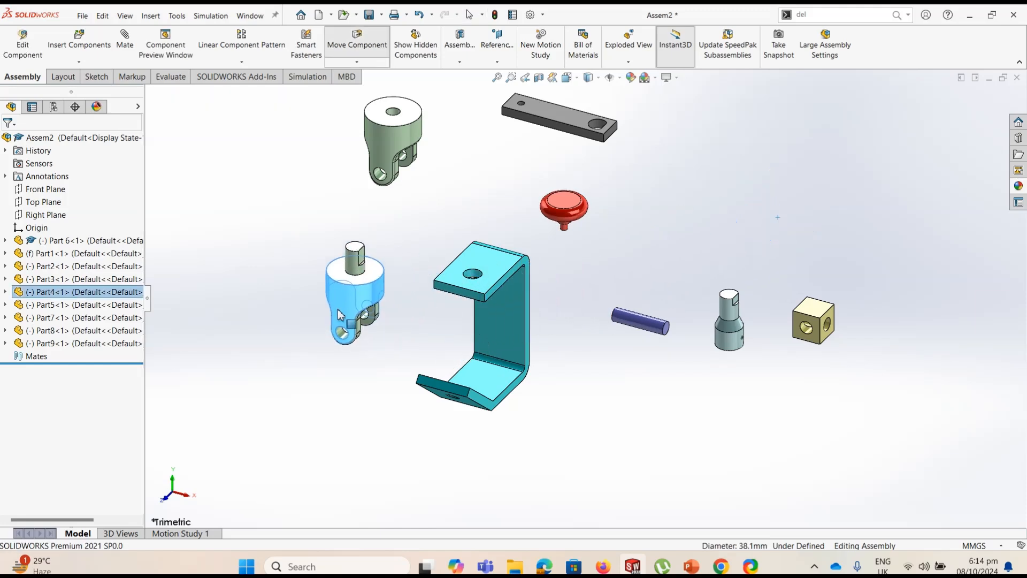
click(241, 234)
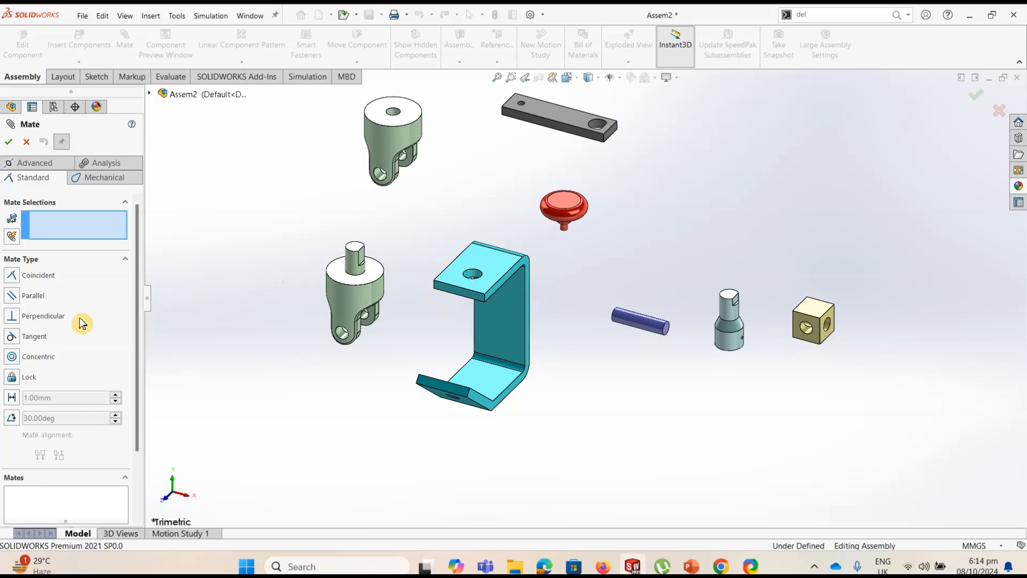
click(355, 266)
click(474, 276)
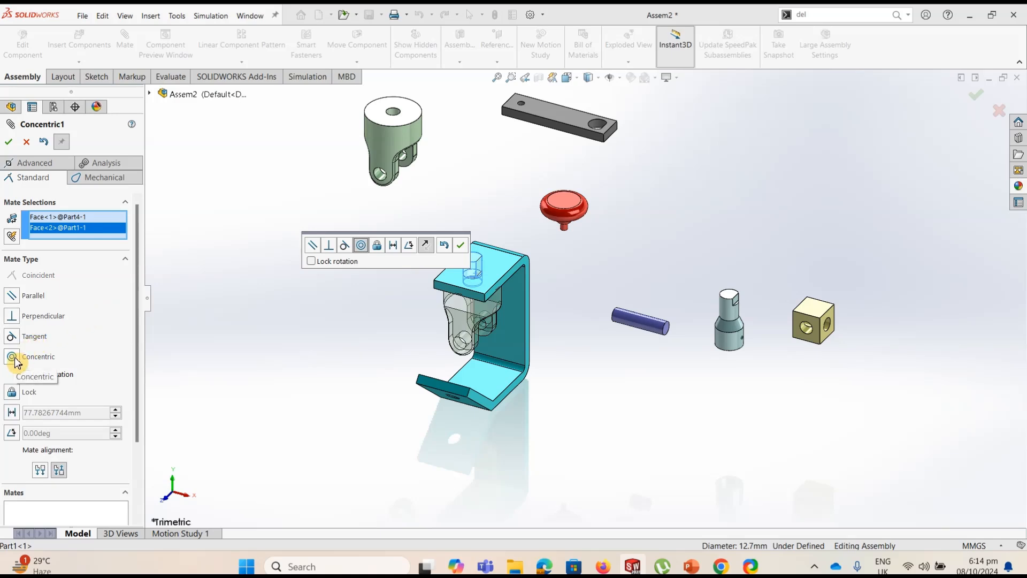
click(9, 142)
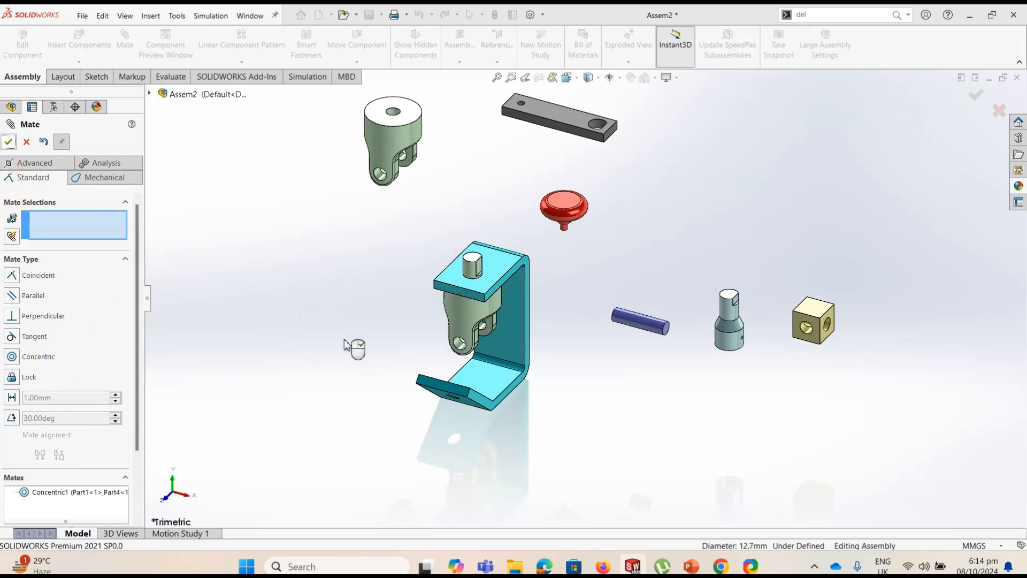
Slide the yoke down along its axis and mate its shoulder face Coincident with the underside of the bracket's upper flange
middle_drag(396, 351, 513, 250)
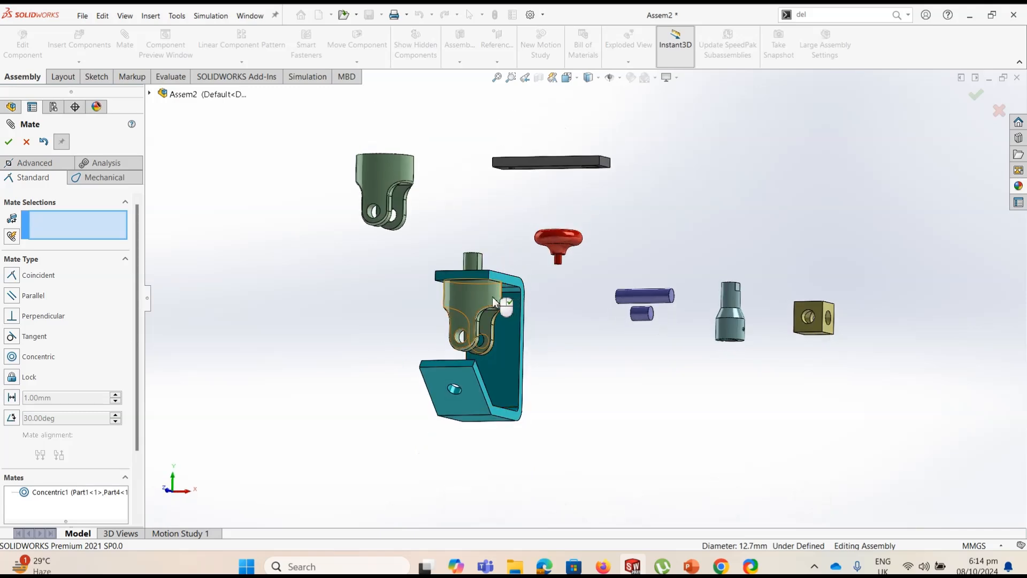
drag(490, 294, 493, 345)
middle_drag(425, 297, 428, 359)
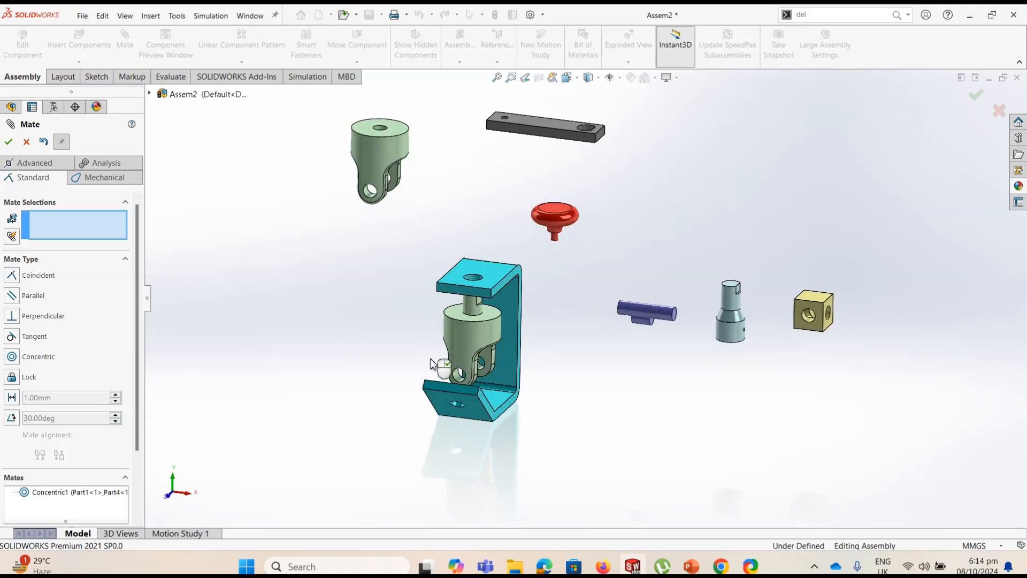
scroll(482, 330, down, 2)
click(486, 306)
click(509, 319)
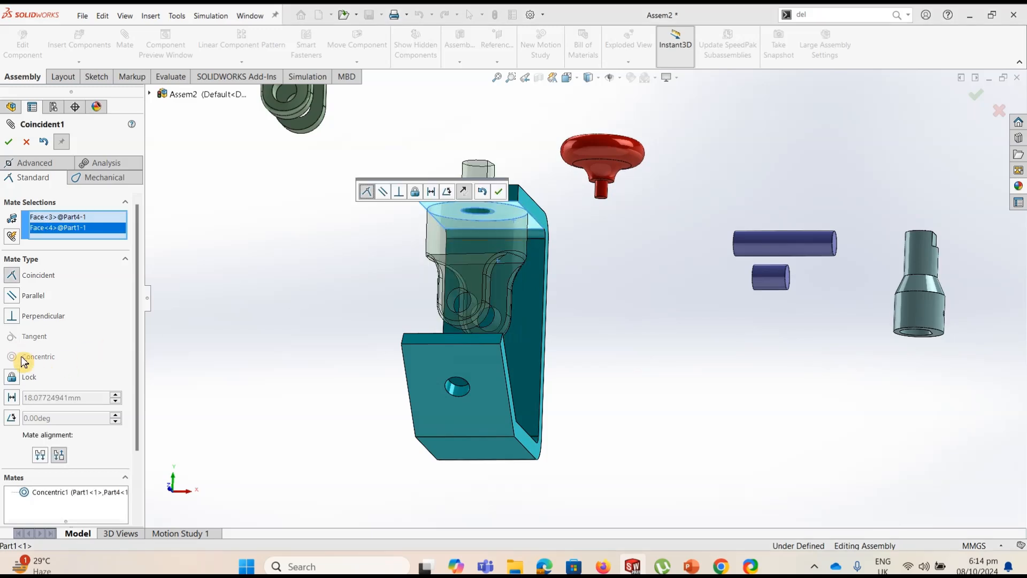
click(16, 142)
Turn the mated yoke about its shaft so that the gap between its fork arms faces forward
middle_drag(344, 291, 357, 364)
drag(496, 292, 409, 285)
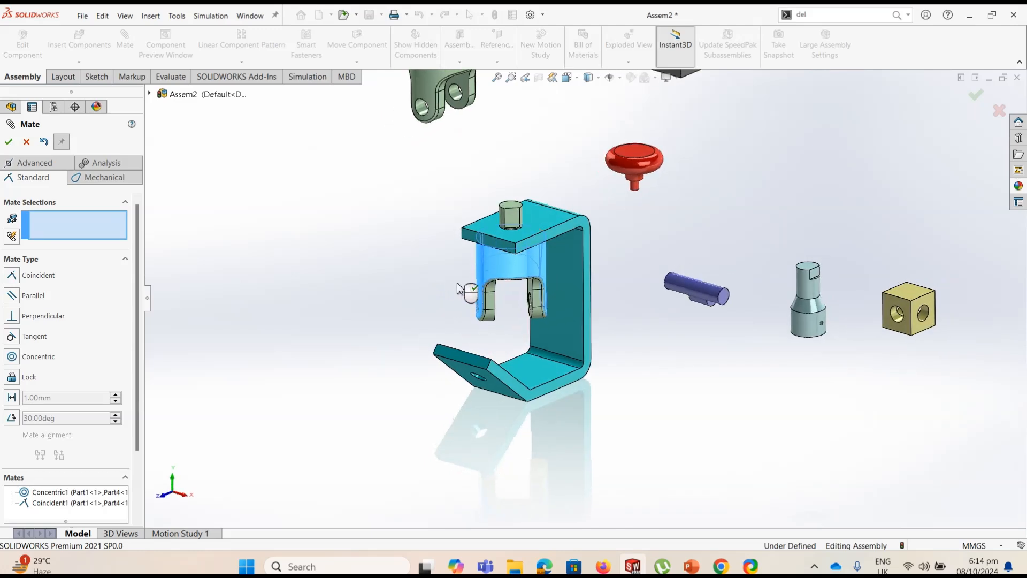
drag(414, 282, 452, 289)
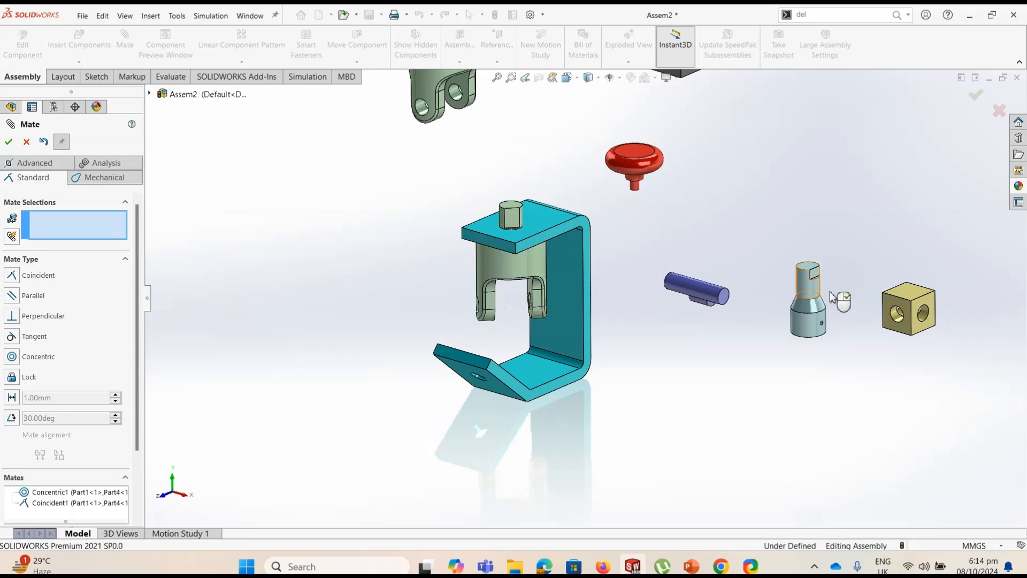
Bring the drilled block close to the bracket and add a Concentric mate between its hole and the yoke's fork hole
drag(908, 299, 686, 353)
scroll(516, 327, down, 3)
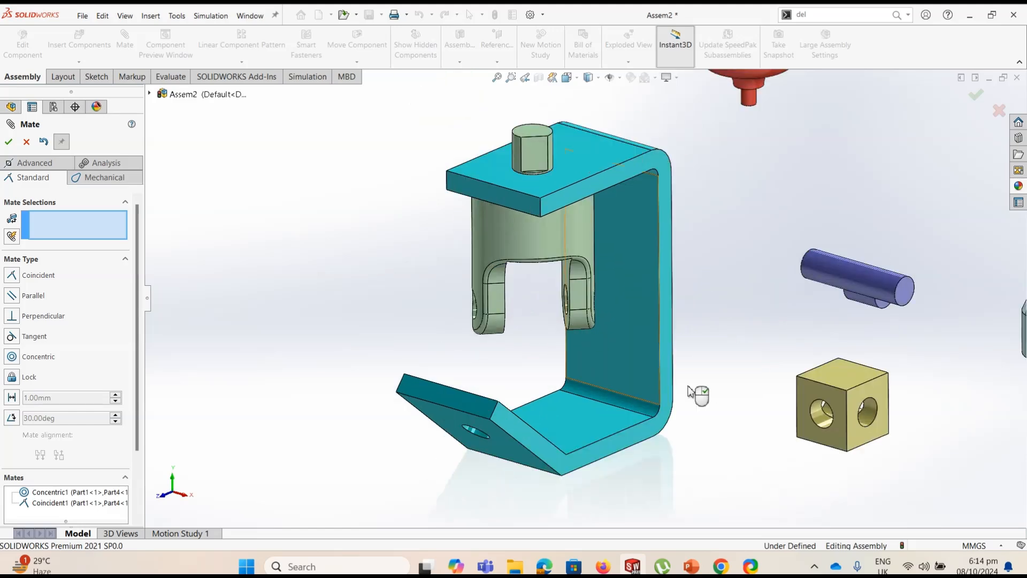
click(824, 423)
mouse_move(512, 332)
middle_down()
mouse_move(556, 343)
mouse_move(524, 324)
middle_up()
click(473, 308)
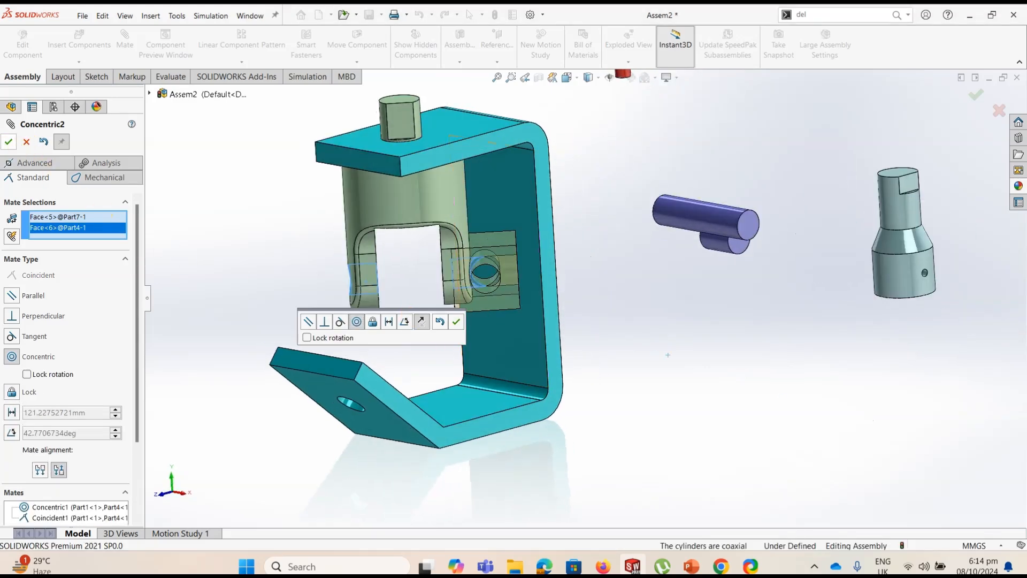
click(8, 141)
mouse_move(474, 255)
mouse_down()
mouse_move(374, 257)
mouse_move(513, 237)
mouse_move(471, 243)
mouse_up()
Centre the drilled block between the shafted yoke's fork arms with a Width mate, and turn the yoke slightly about its shaft
click(34, 162)
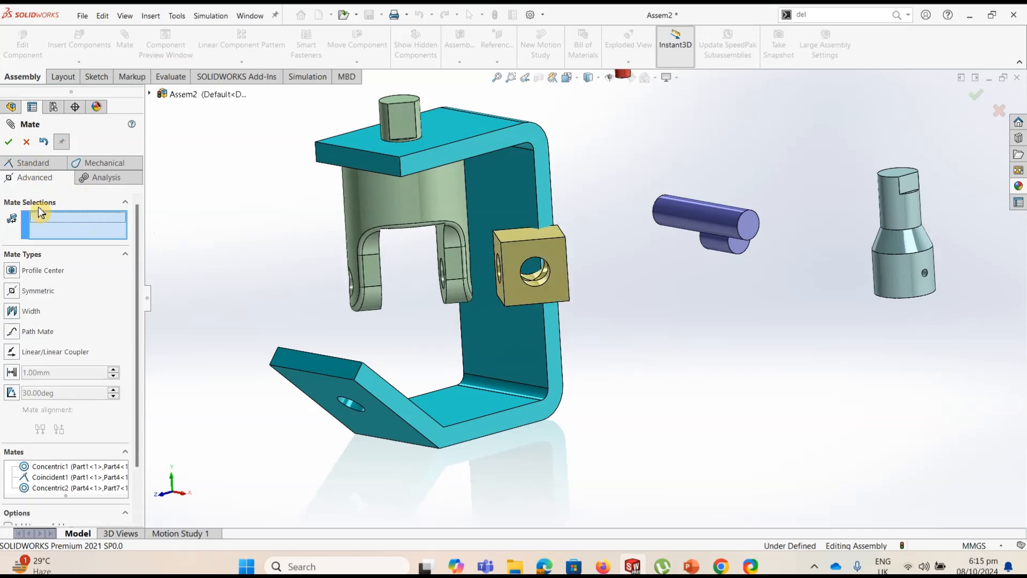
click(12, 311)
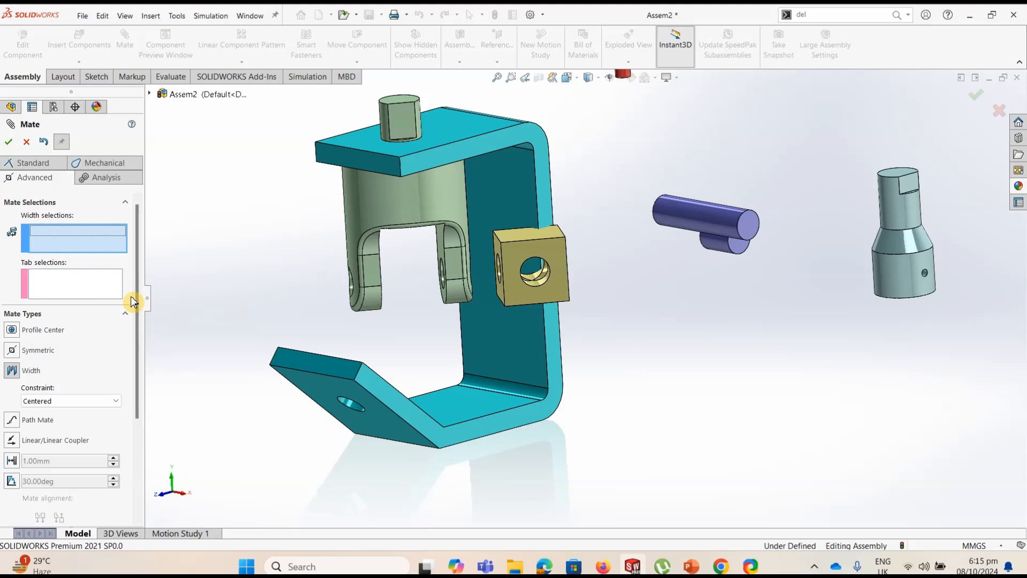
click(424, 287)
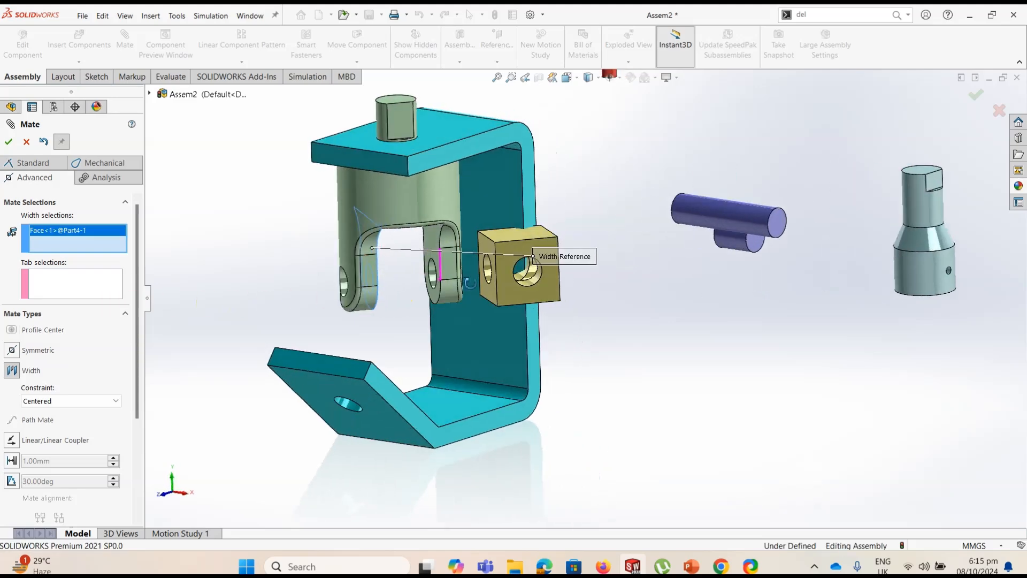
click(434, 244)
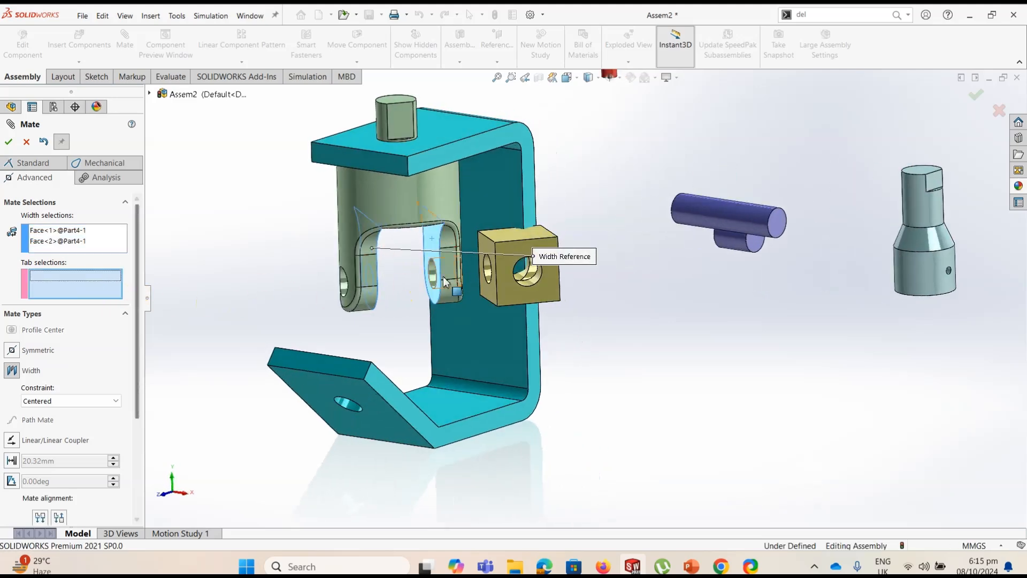
click(483, 248)
middle_drag(637, 315, 564, 323)
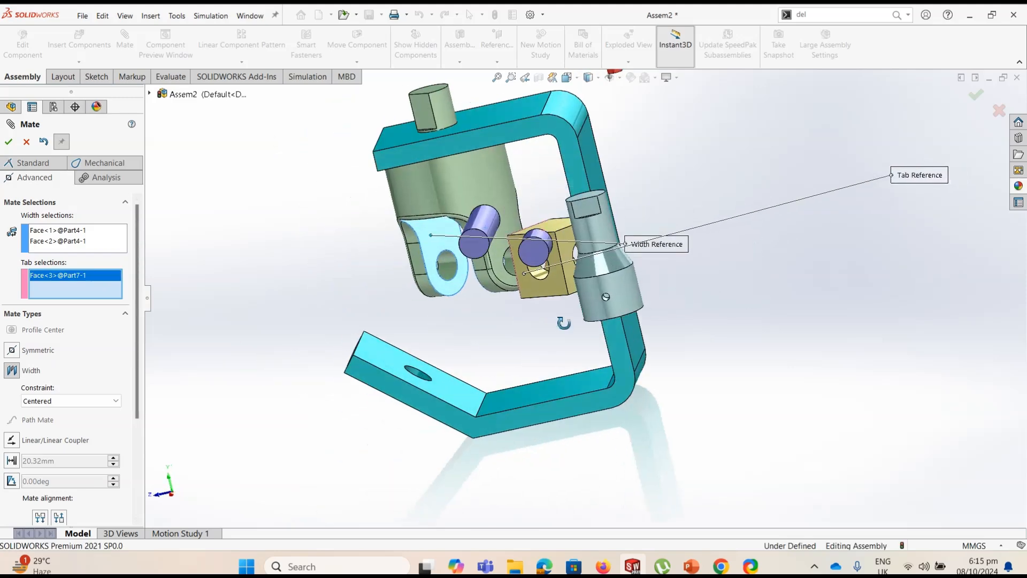
click(563, 241)
middle_drag(479, 323, 505, 309)
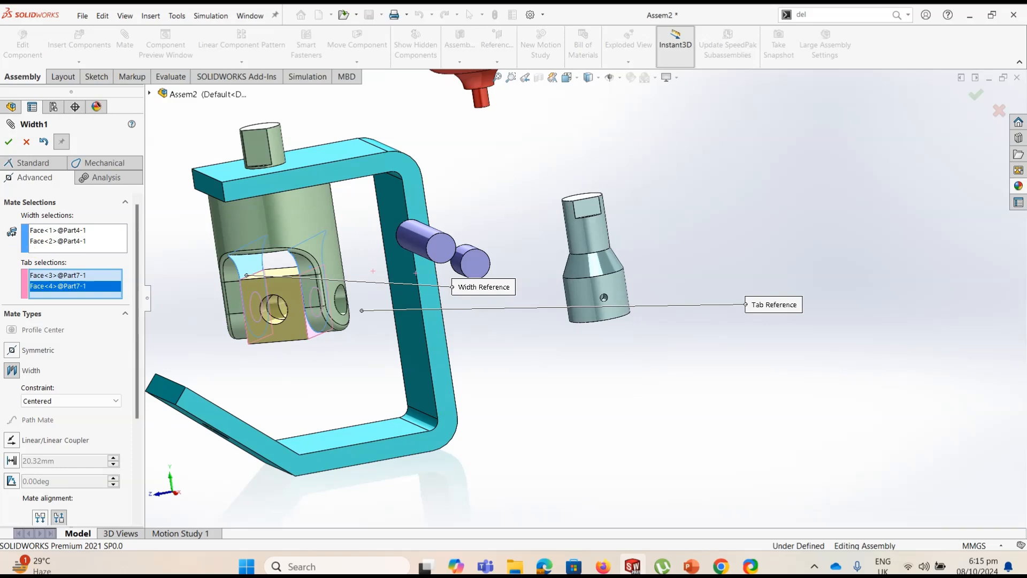
click(8, 142)
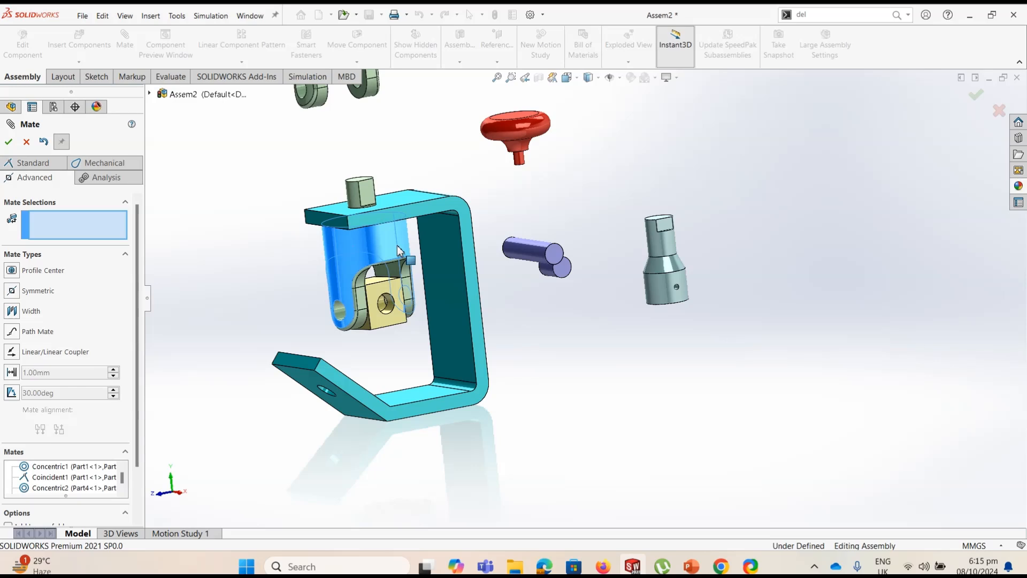
drag(368, 252, 357, 257)
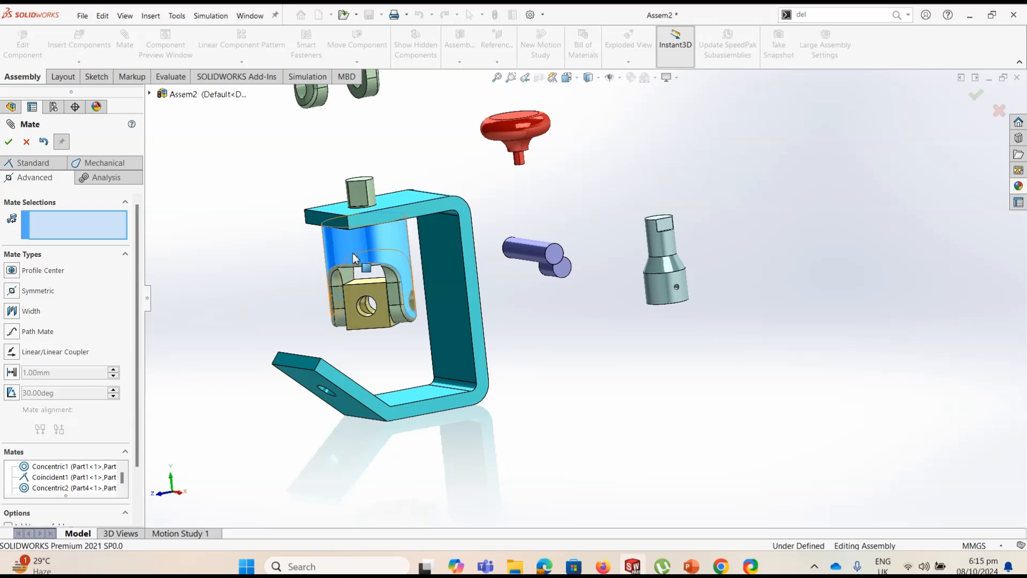
Add a Concentric mate between the second yoke's end hole and the hole in the bracket's inclined lower flange
scroll(287, 282, up, 3)
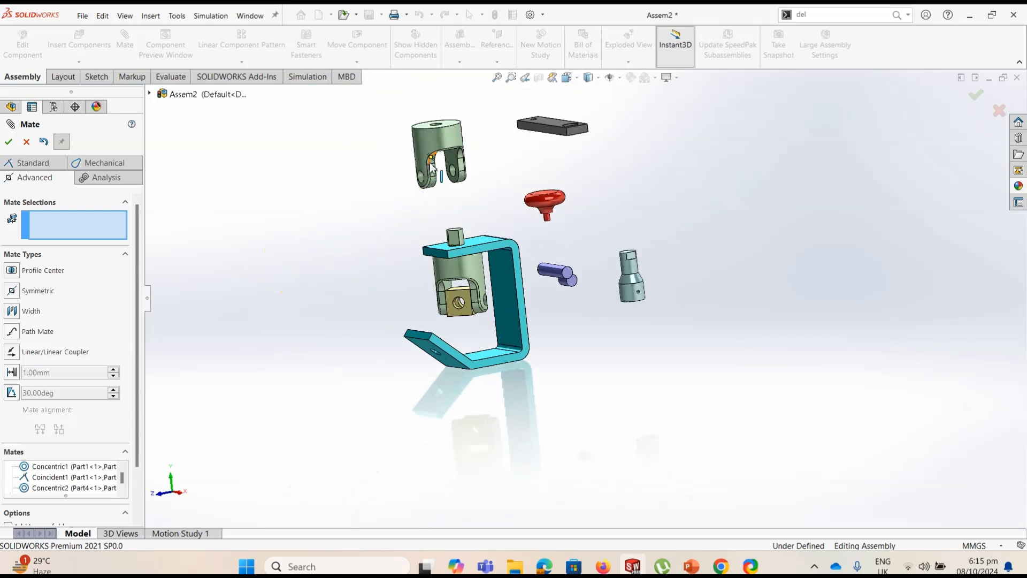
scroll(430, 160, down, 3)
middle_drag(475, 164, 470, 259)
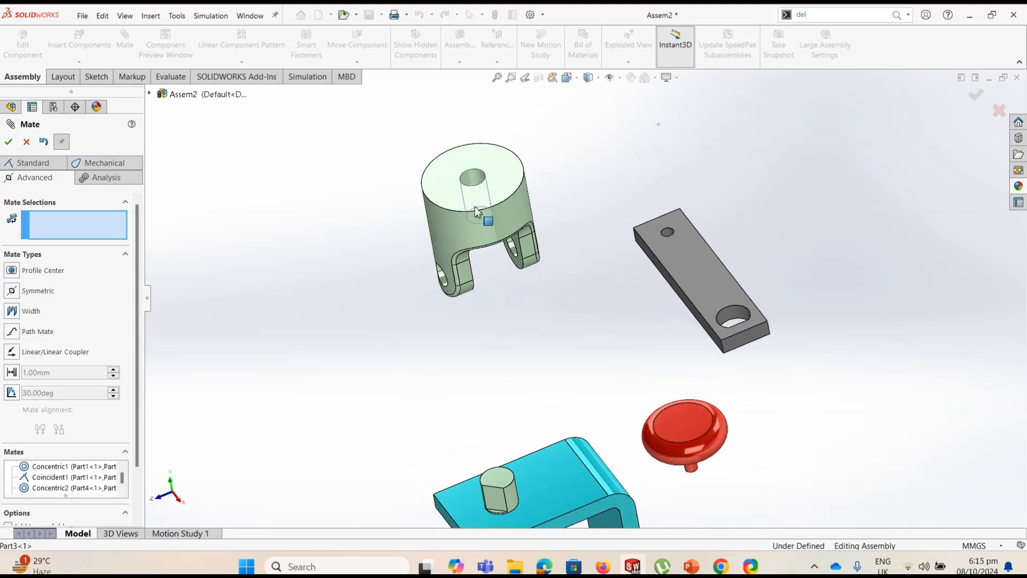
click(475, 180)
scroll(487, 292, up, 4)
scroll(534, 462, down, 4)
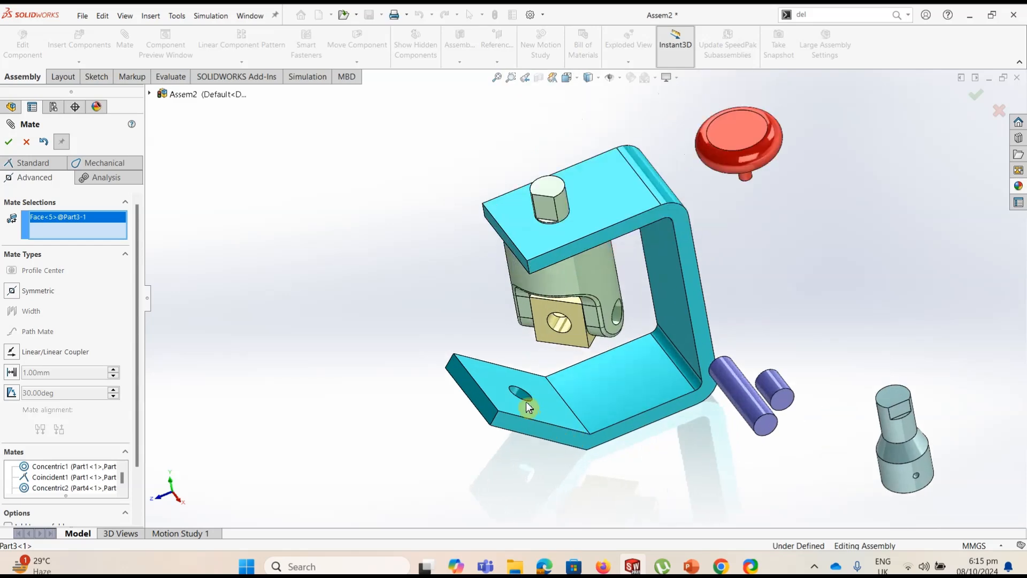
click(522, 394)
scroll(581, 294, up, 3)
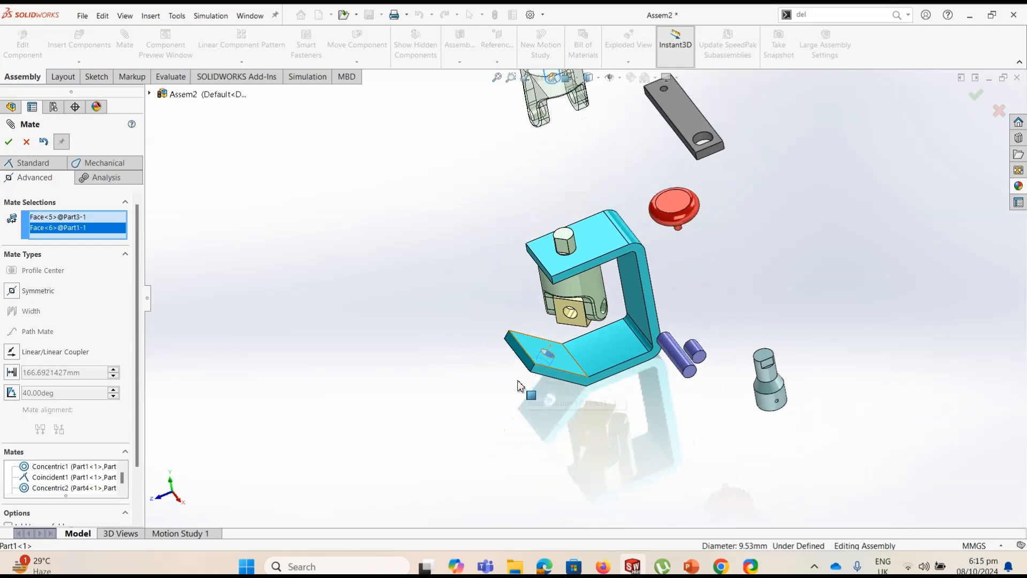
click(30, 163)
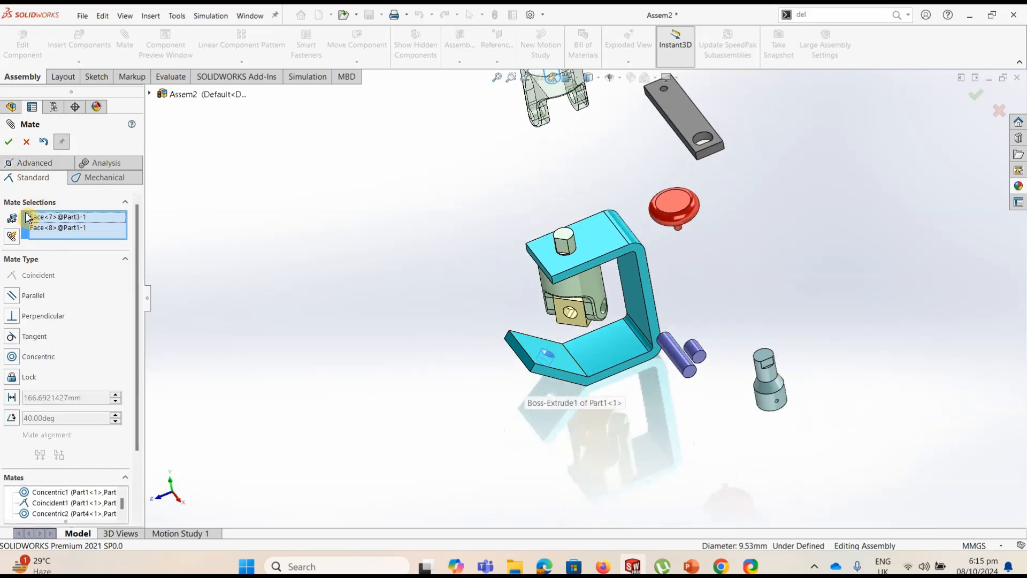
click(12, 359)
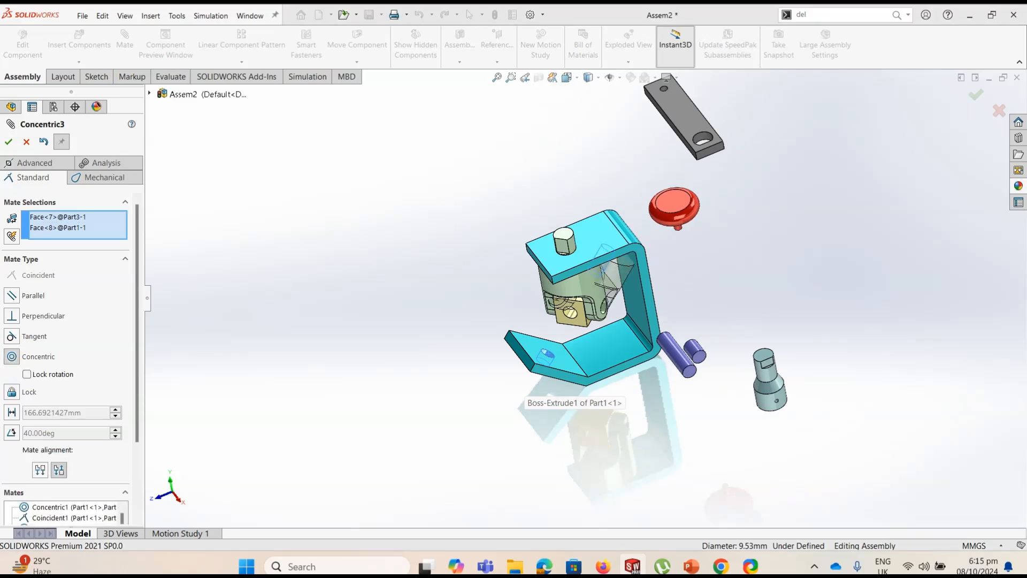
Set the Concentric mate's alignment to Aligned, accept it, and bring the second yoke down its axis to the inclined flange
scroll(596, 295, down, 5)
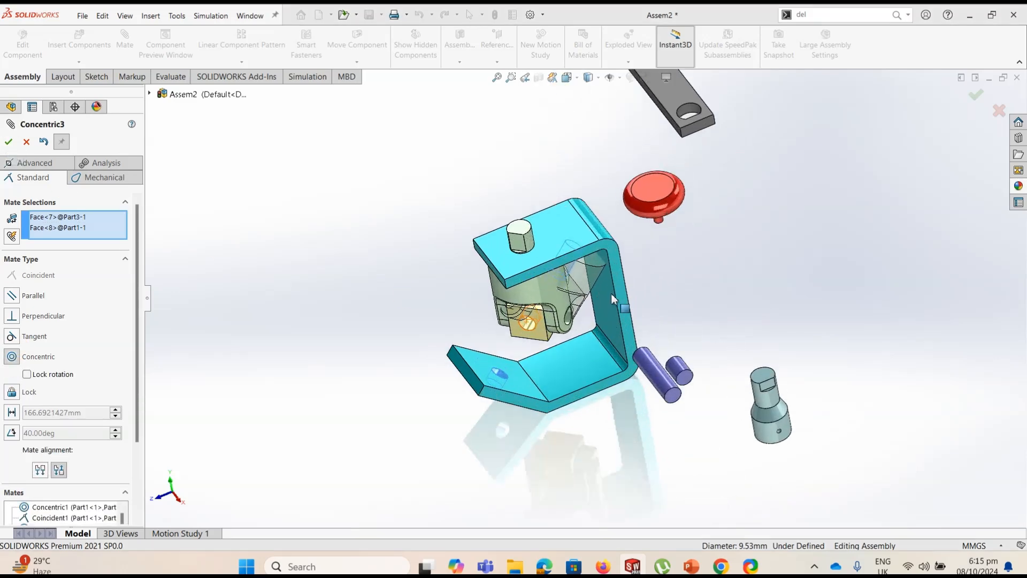
middle_drag(600, 273, 598, 239)
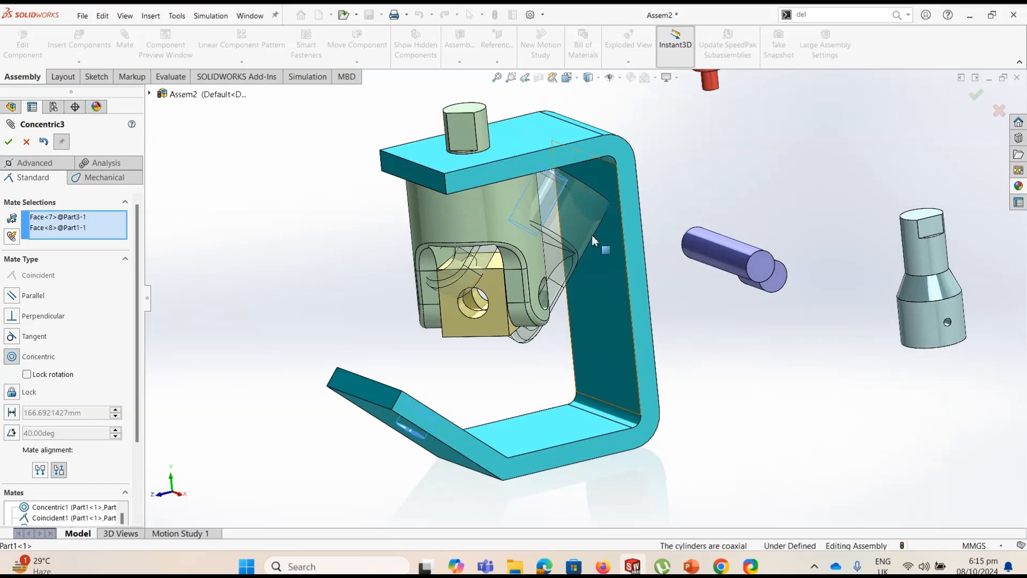
click(46, 470)
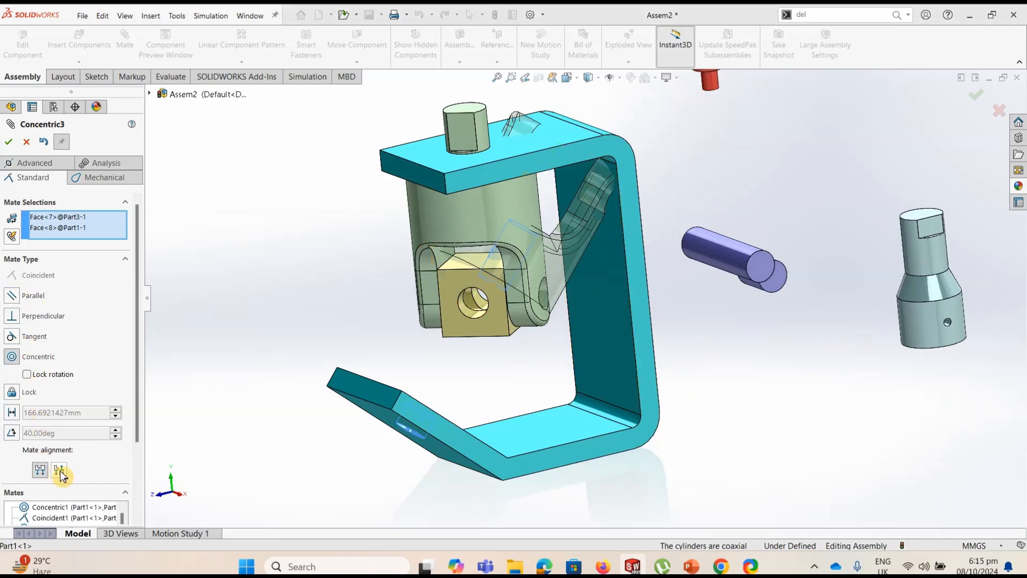
click(59, 471)
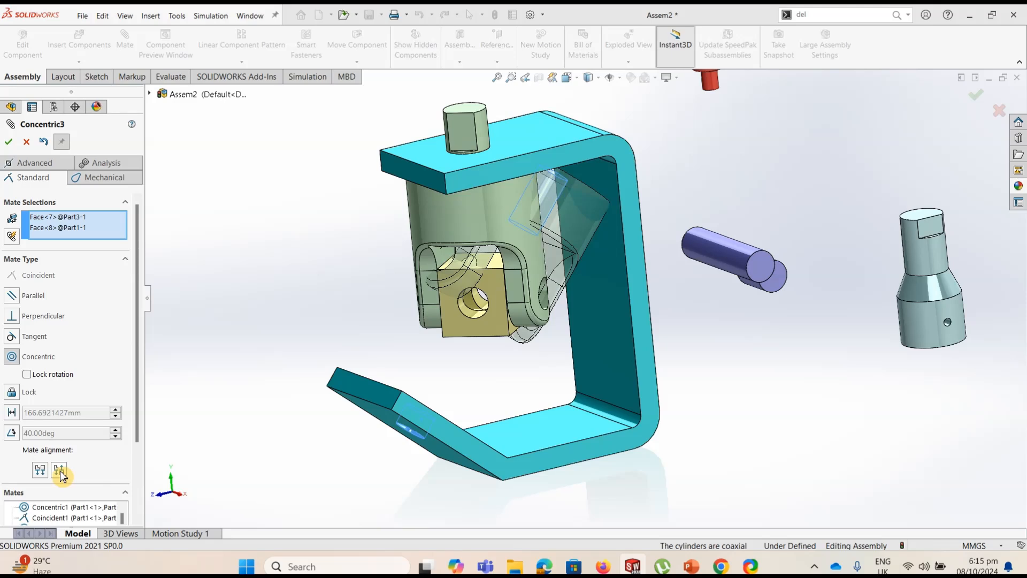
click(42, 471)
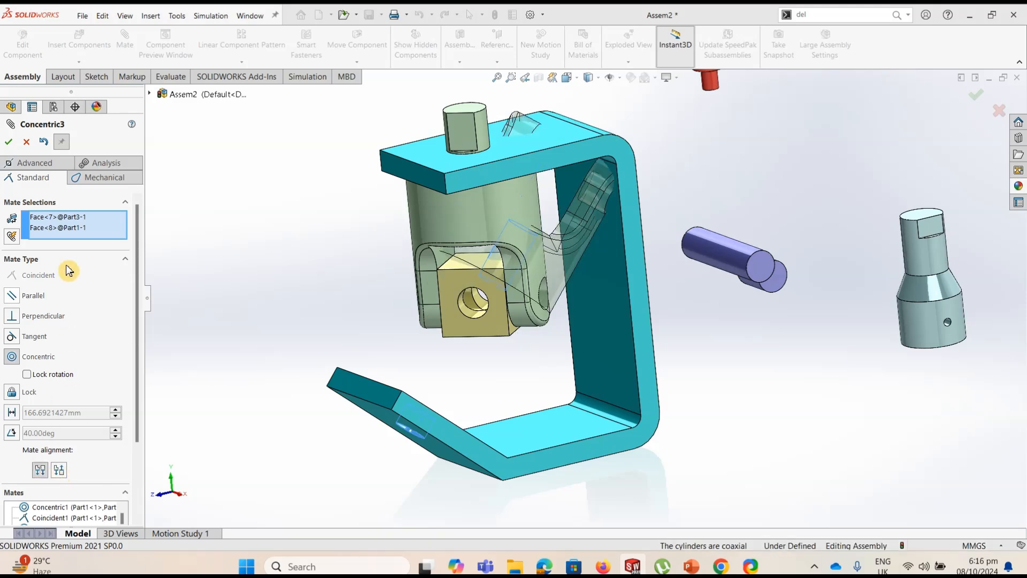
click(11, 143)
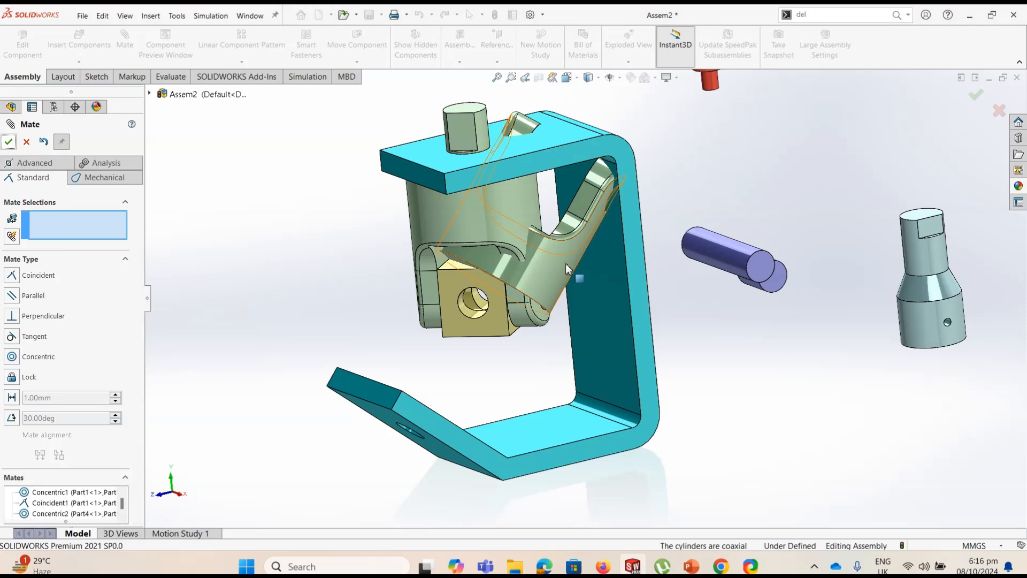
drag(498, 360, 378, 423)
middle_drag(417, 338, 396, 310)
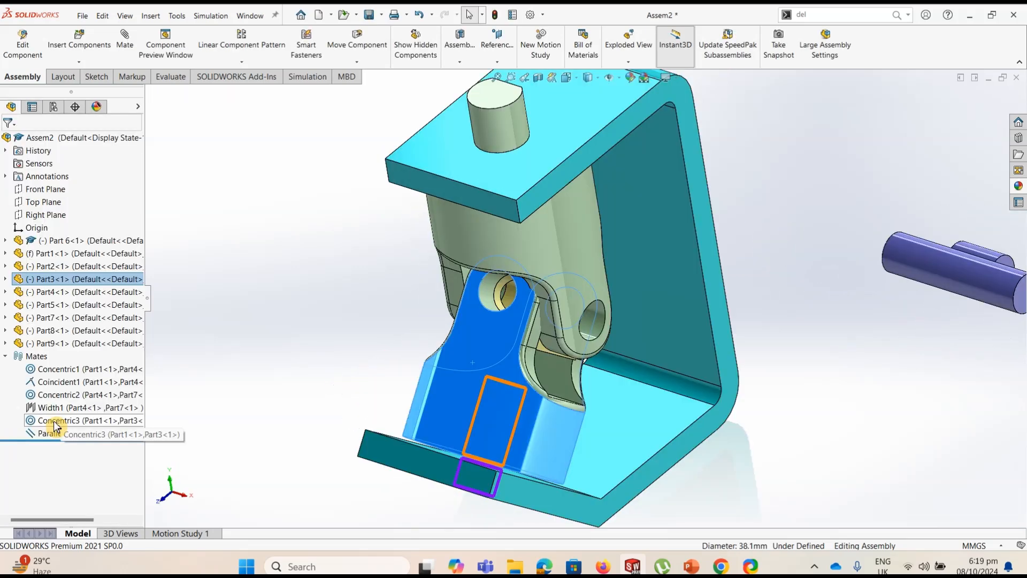
Delete the Concentric3 mate between the bracket and the second yoke
right_click(57, 425)
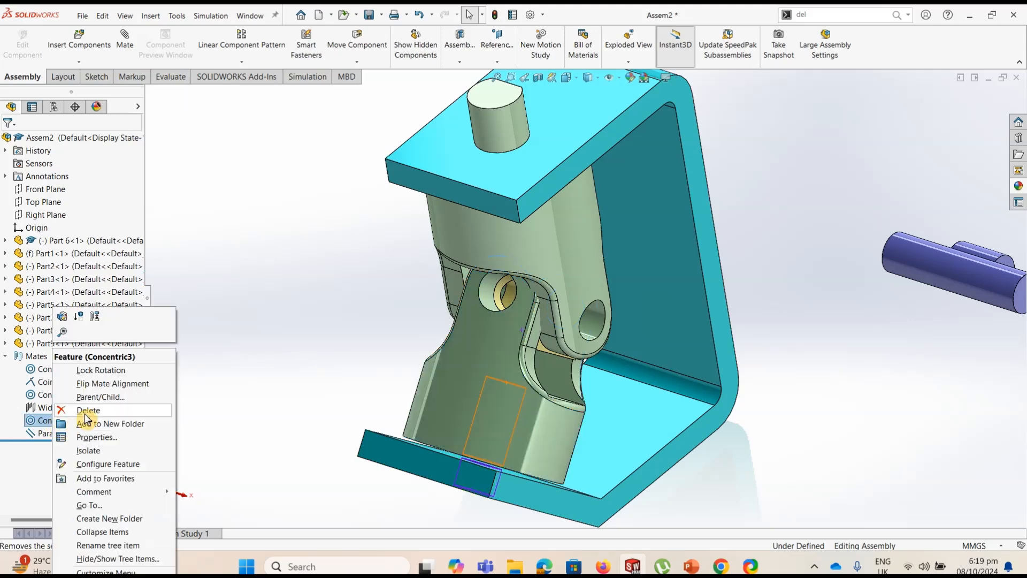
click(75, 407)
click(590, 143)
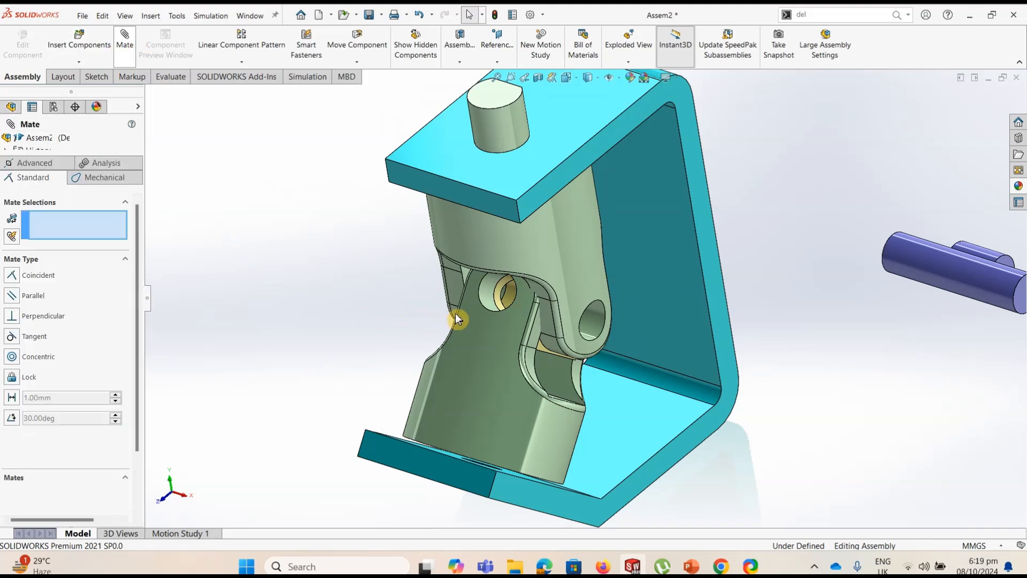
Add a Concentric mate between the second yoke's fork hole and the block's front hole
click(496, 296)
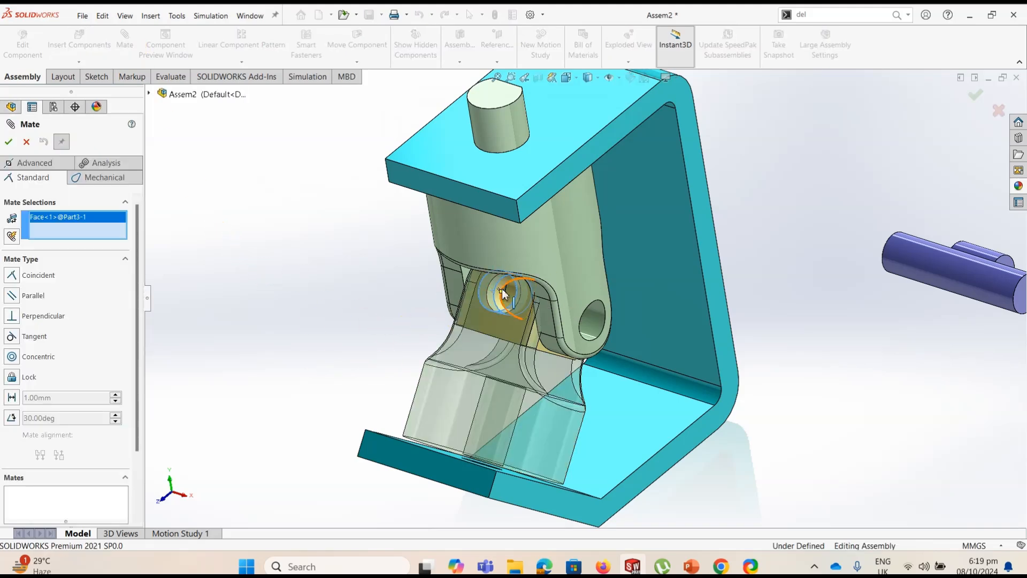
click(501, 284)
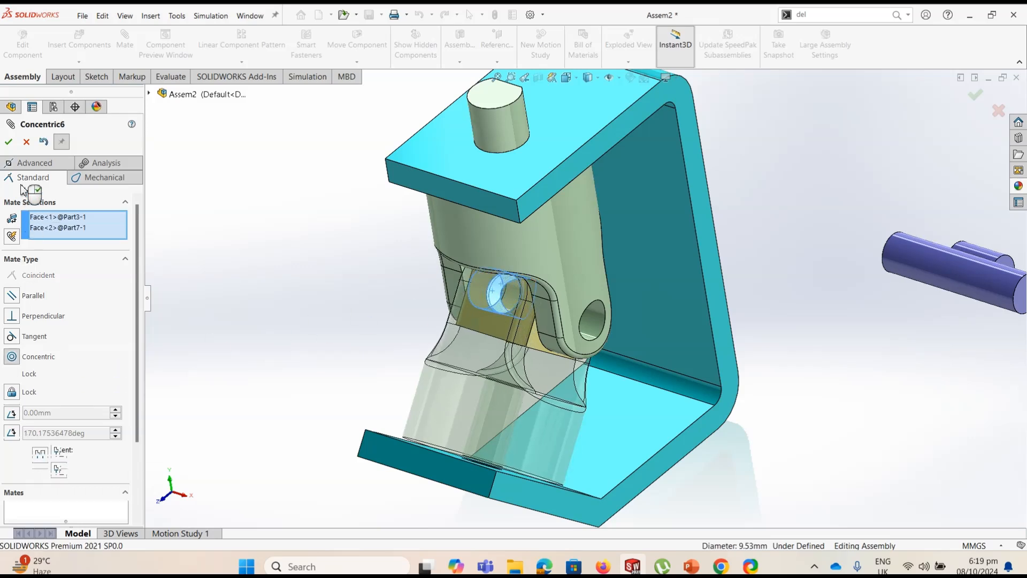
right_click(316, 315)
Add a Concentric mate between the long pin and the fork hole of the shafted upper yoke
scroll(474, 298, up, 3)
drag(533, 285, 659, 292)
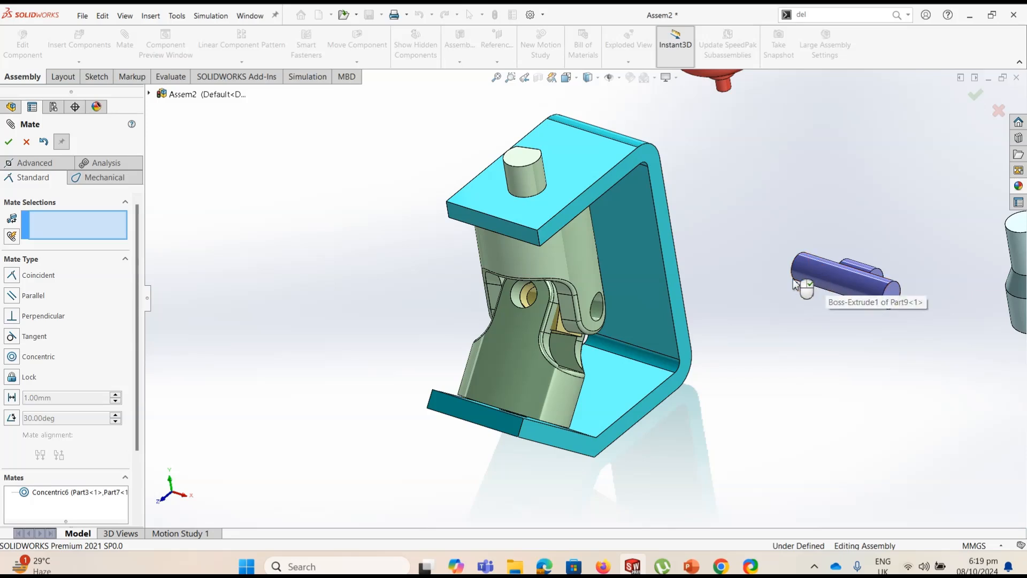
click(827, 284)
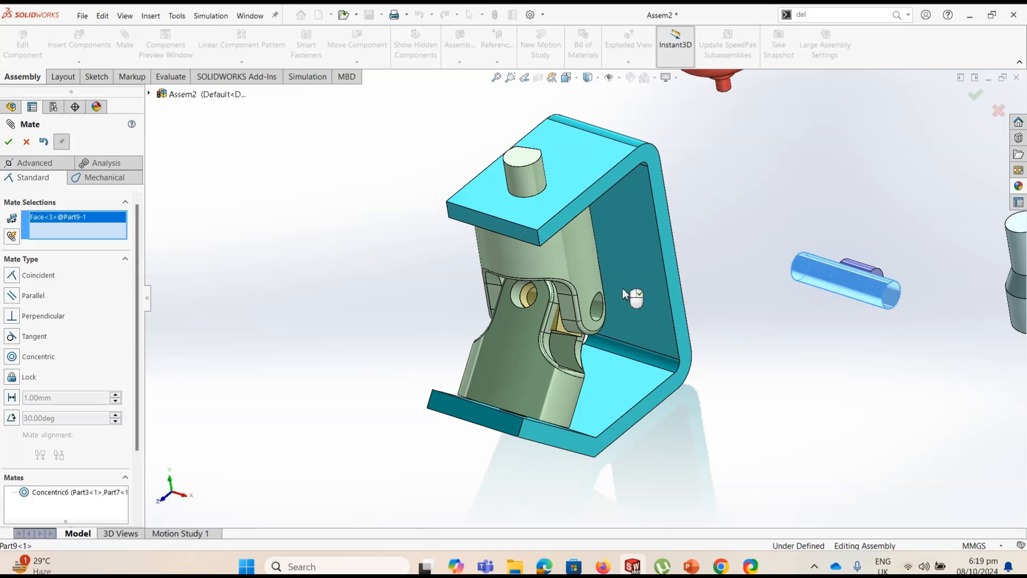
click(599, 313)
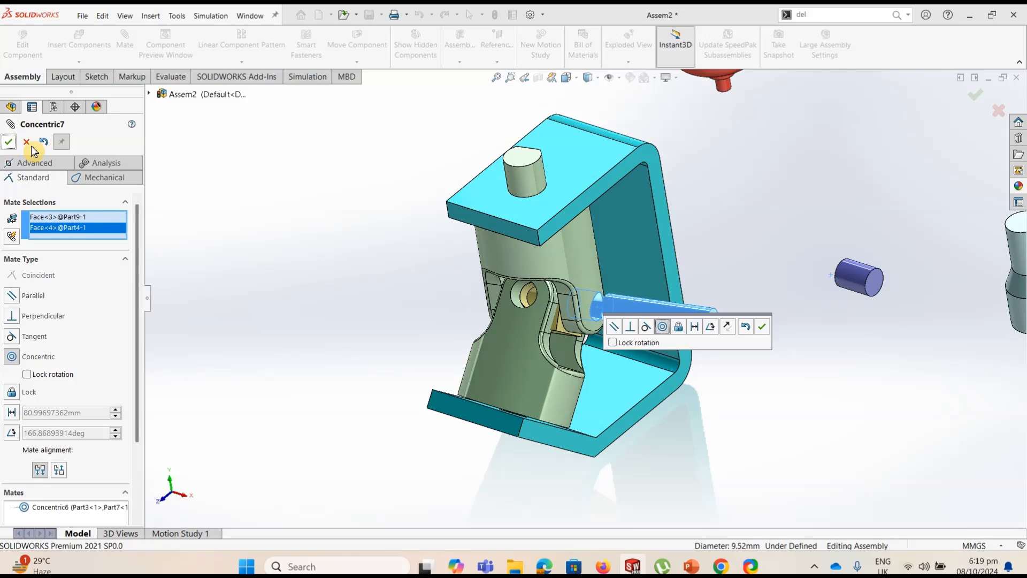
click(14, 142)
Make the long pin's end face tangent to the upper yoke's outer cylindrical surface and finish mating
click(594, 283)
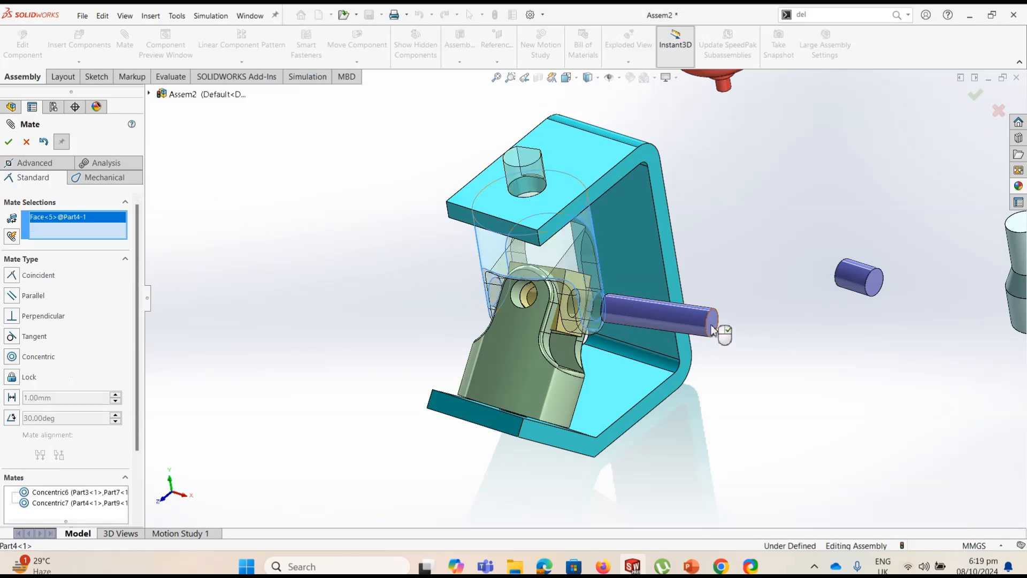
click(713, 329)
click(9, 142)
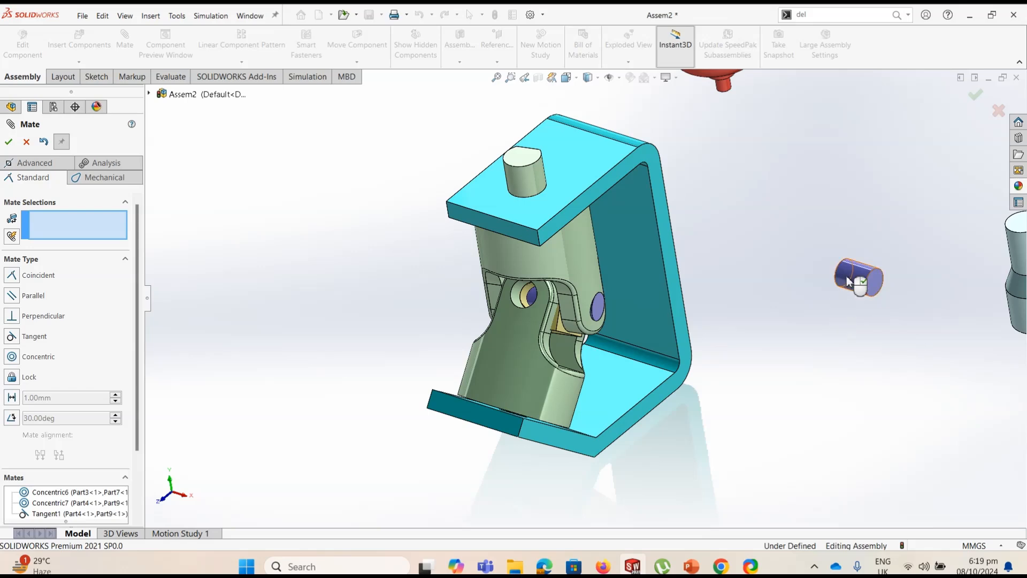
key(Escape)
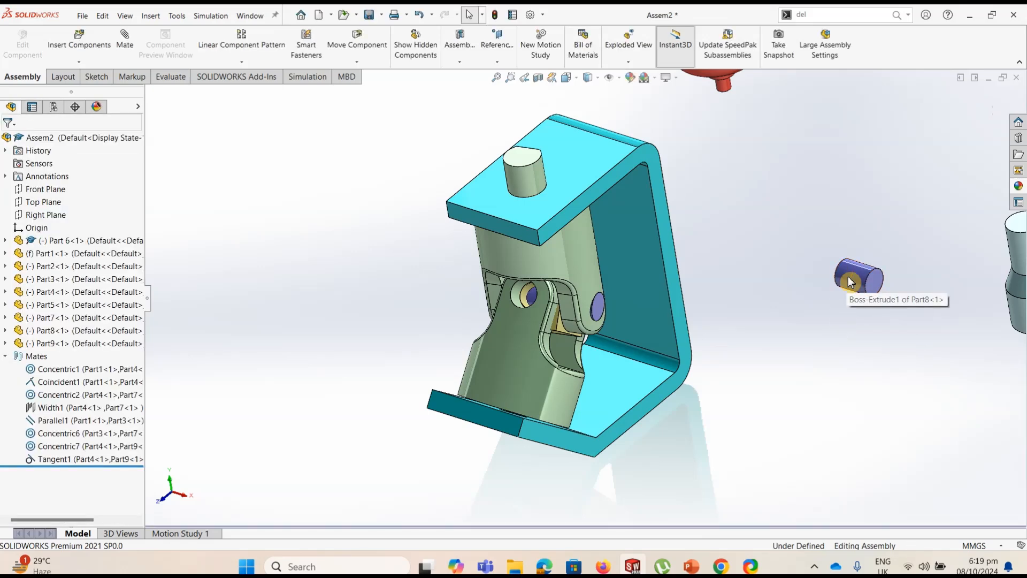
Place a copy of the short pin beside the original and mate the copy Concentric with the second yoke's fork hole
ctrl+drag(846, 282, 780, 291)
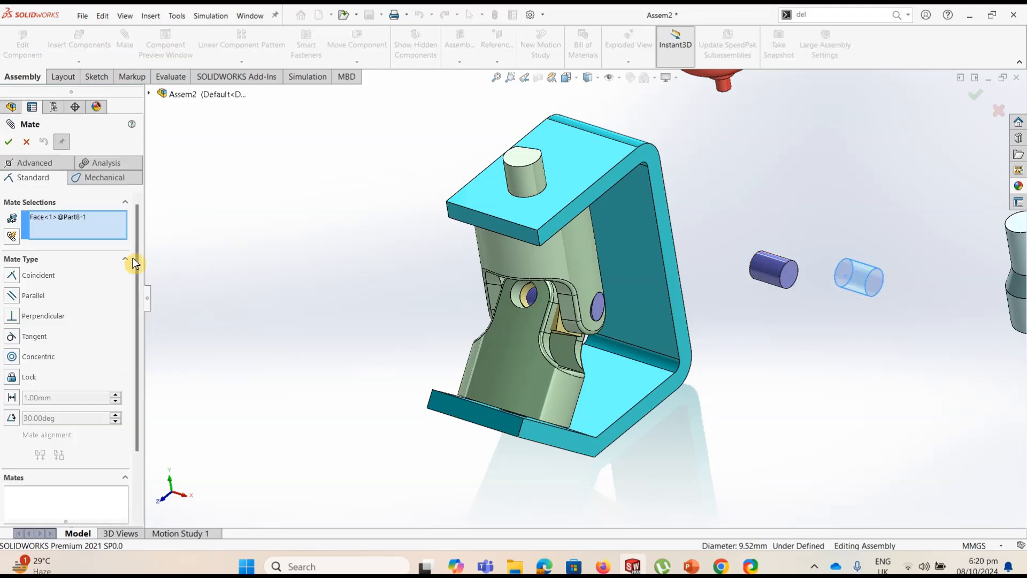
key(Delete)
click(774, 269)
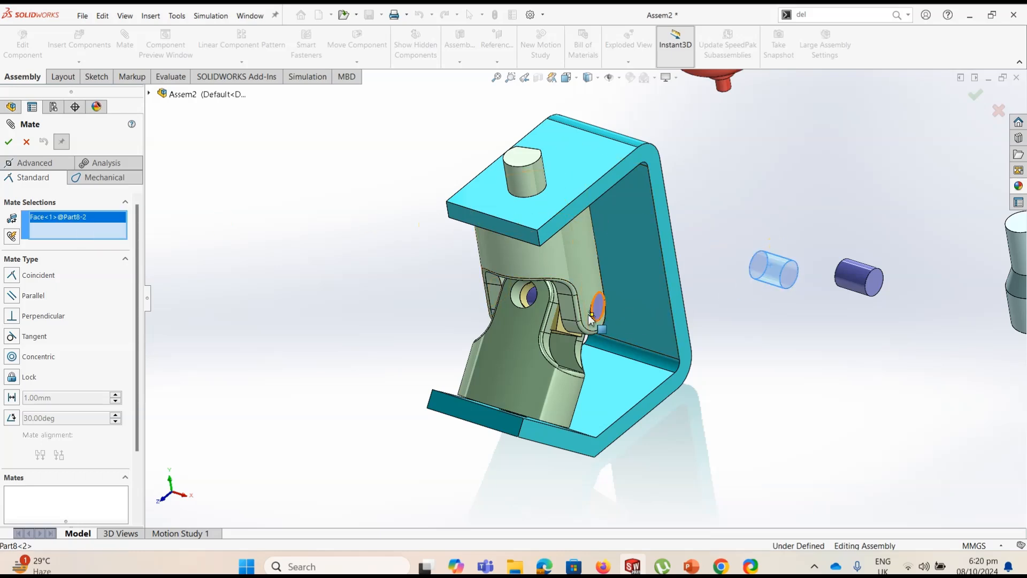
click(518, 299)
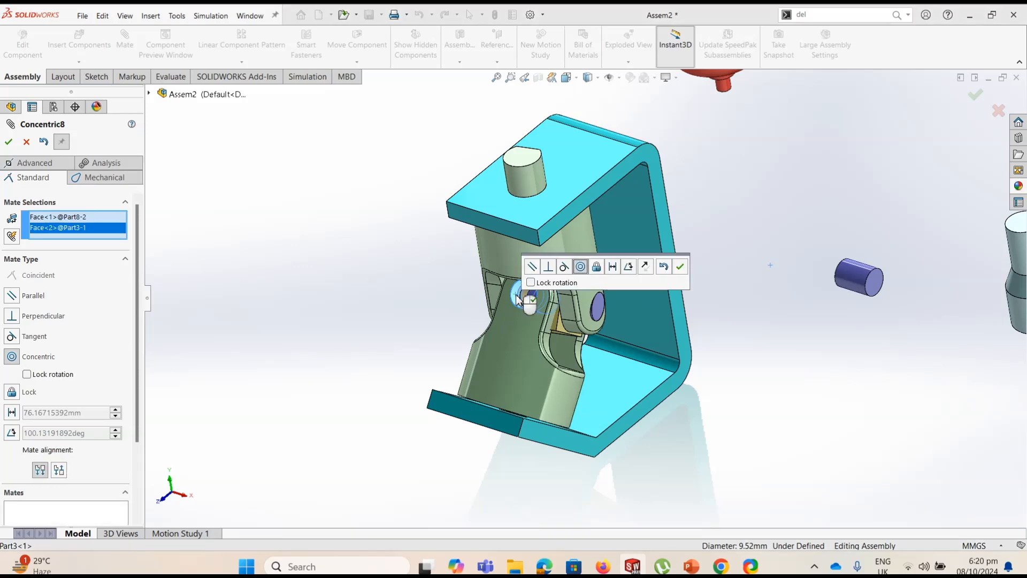
click(8, 142)
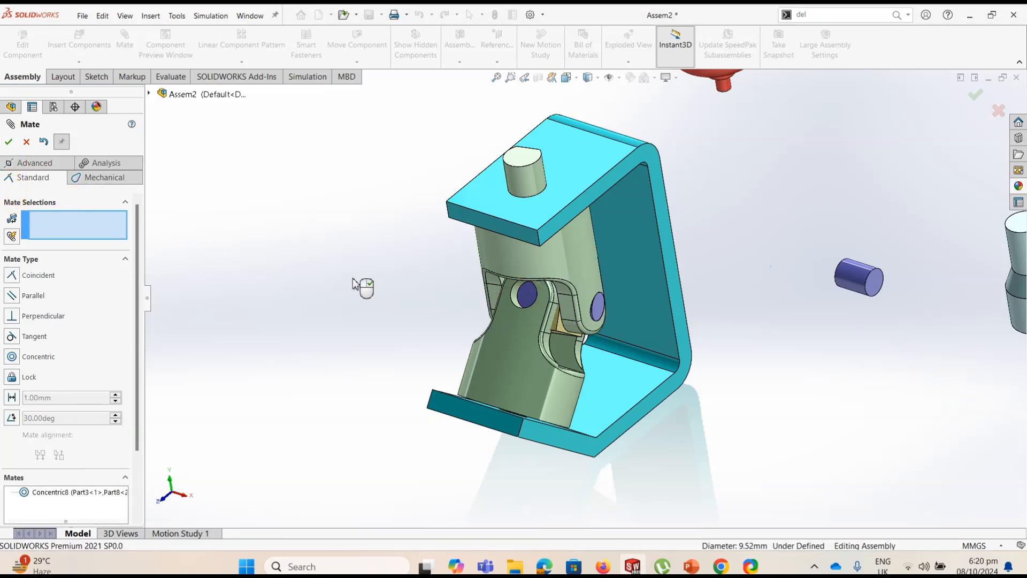
Add a Tangent mate between the copied short pin's end face and the second yoke's outer cylindrical surface
click(527, 299)
click(528, 298)
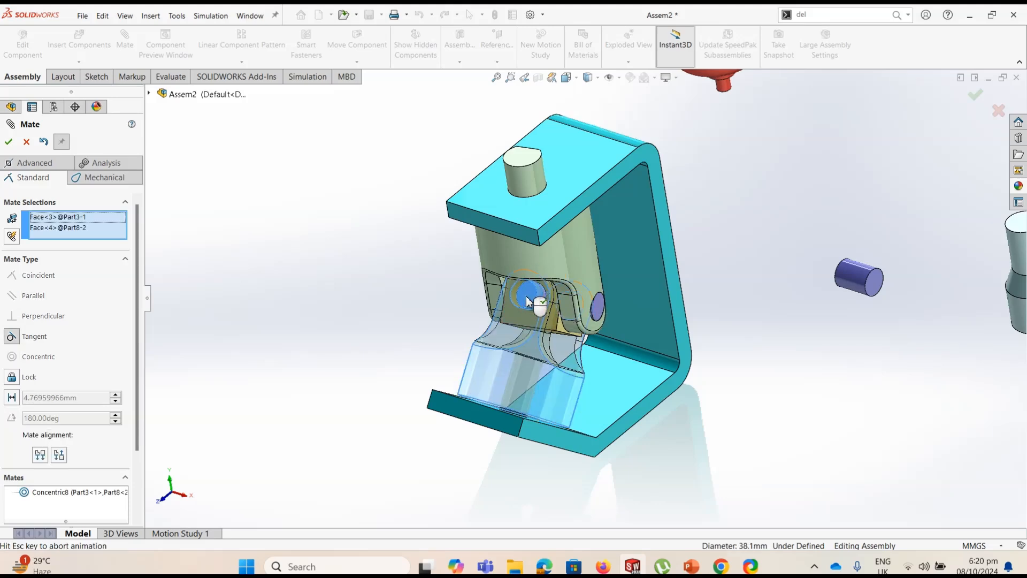
click(9, 142)
Add a Concentric mate between the original short pin and the second yoke's opposite fork hole
mouse_move(500, 350)
middle_down()
mouse_move(474, 350)
mouse_move(509, 361)
middle_up()
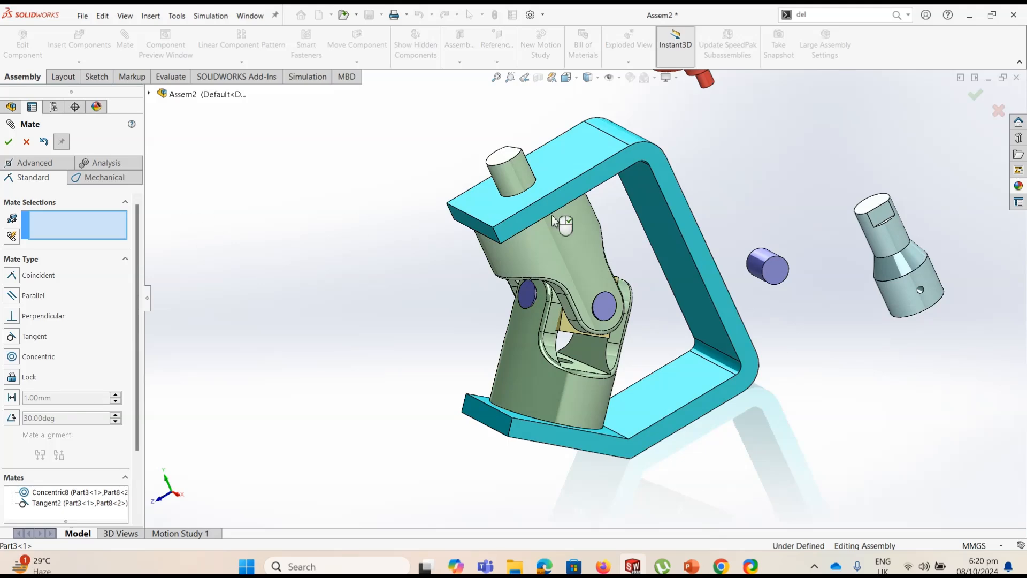
click(756, 268)
middle_drag(765, 270, 604, 320)
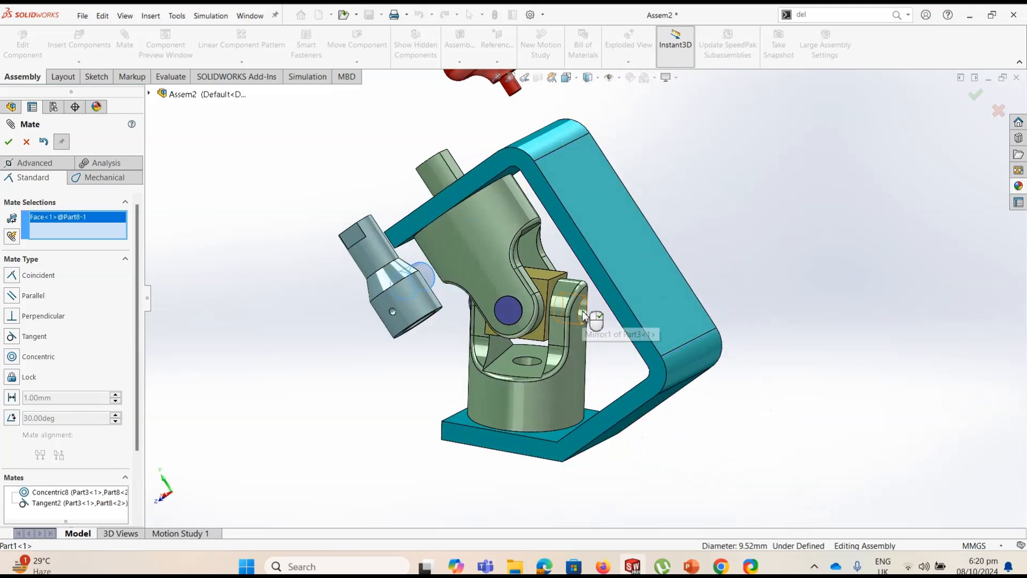
click(584, 316)
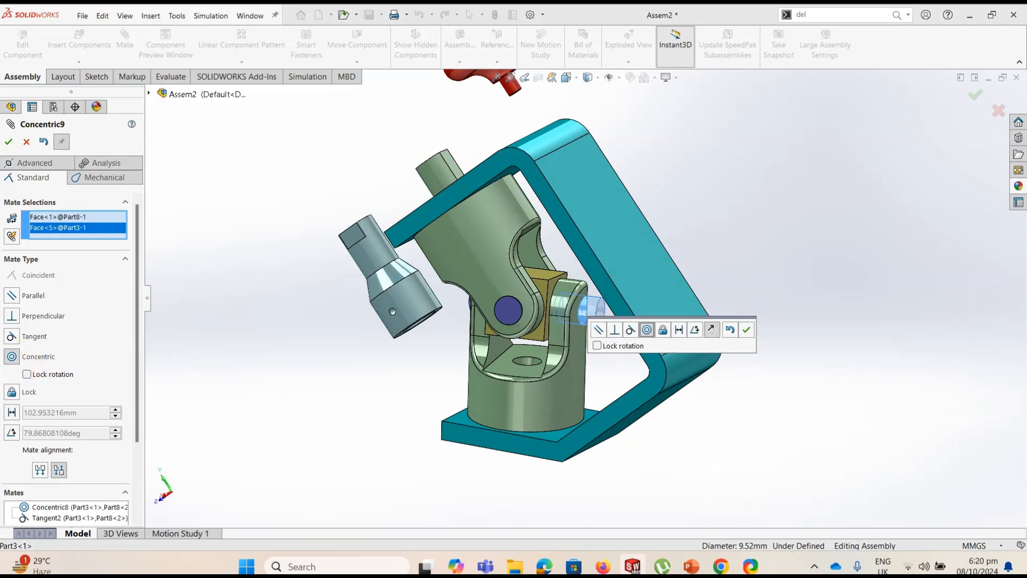
key(Return)
Make the original short pin's end face tangent to the second yoke's outer cylindrical surface
click(599, 317)
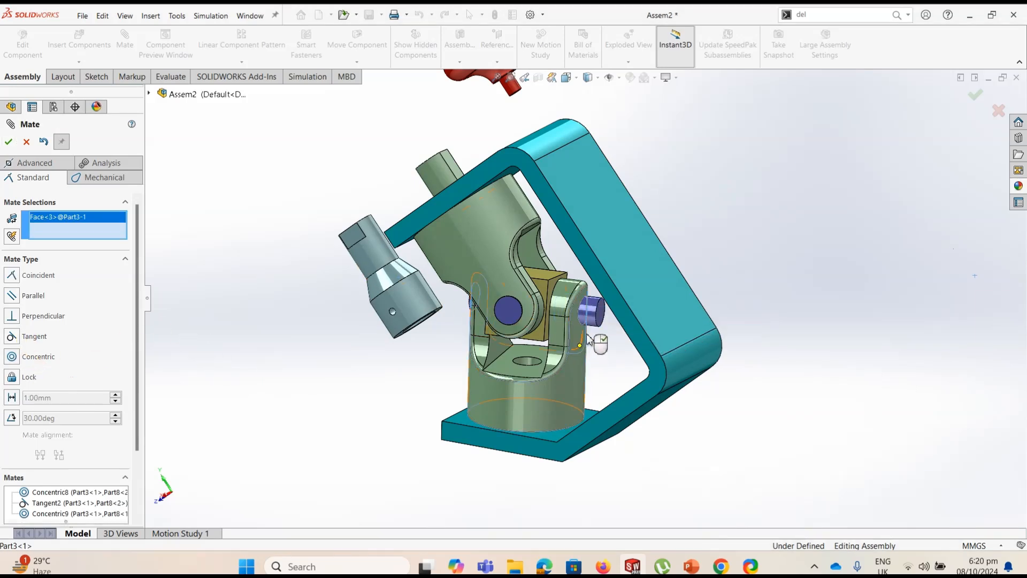
click(590, 313)
click(21, 340)
click(9, 141)
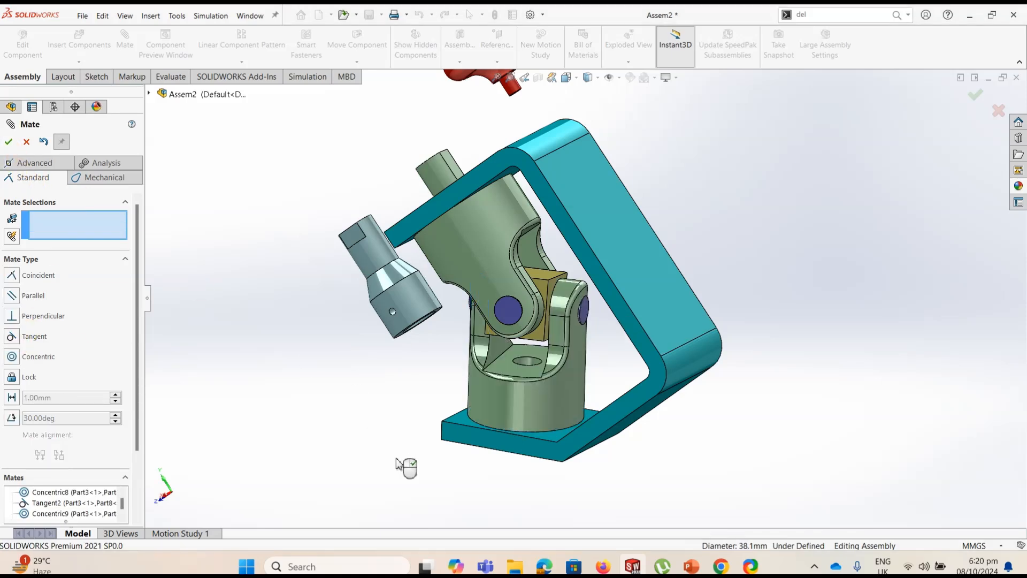
Move the loose stepped crank shaft above the upper yoke's shaft that protrudes from the bracket
key(ctrl+7)
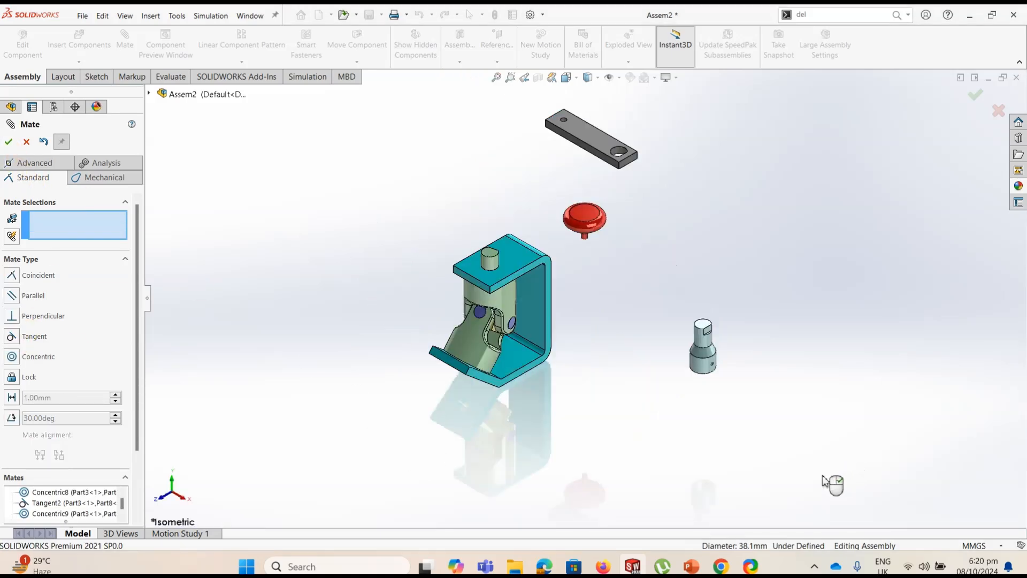
scroll(499, 316, down, 2)
scroll(531, 290, up, 1)
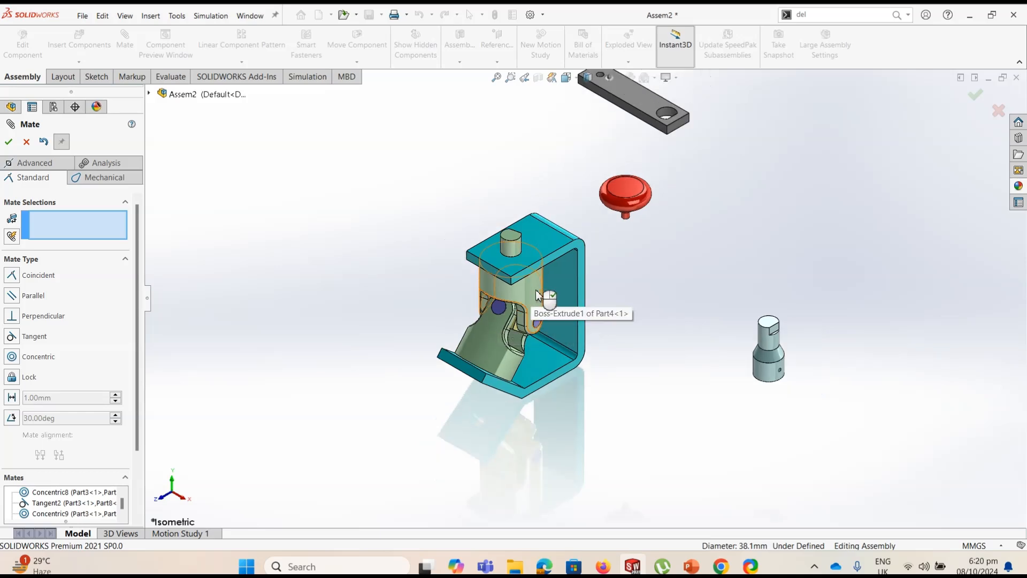
drag(746, 354, 471, 279)
middle_drag(470, 279, 524, 184)
Add a Concentric mate between the crank shaft's bore and the upper yoke's shaft
scroll(523, 184, down, 3)
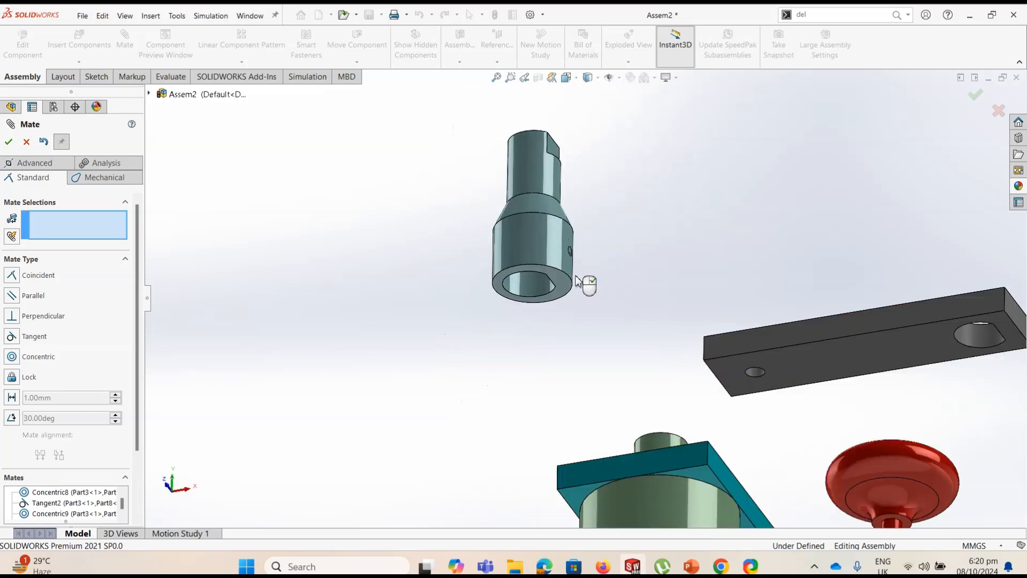
click(535, 292)
middle_drag(662, 383, 648, 523)
click(648, 523)
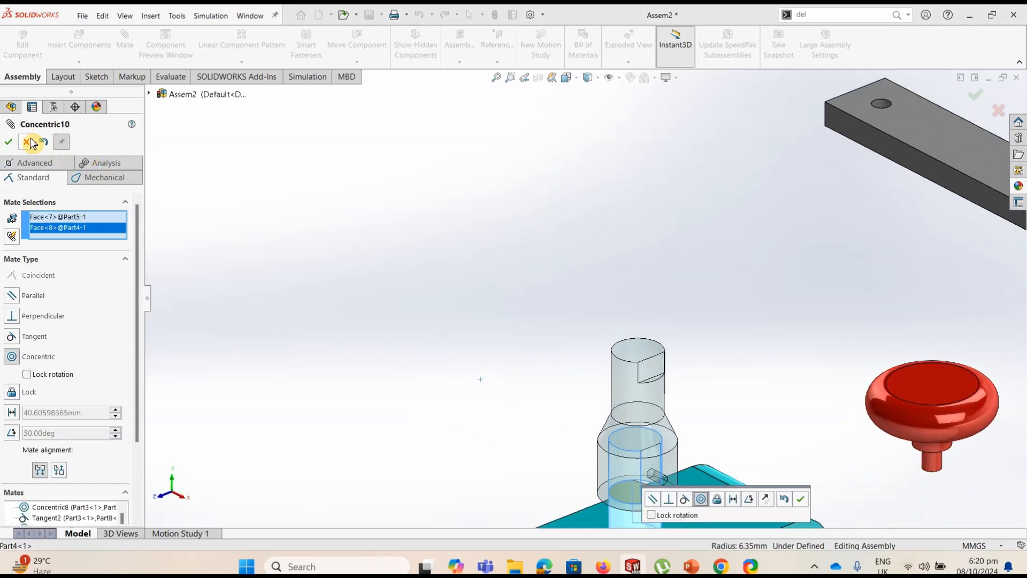
click(10, 144)
Slide the crank shaft upward along its axis, clear of the yoke's shaft and the bracket
drag(654, 471, 633, 224)
scroll(673, 468, up, 3)
scroll(658, 441, down, 5)
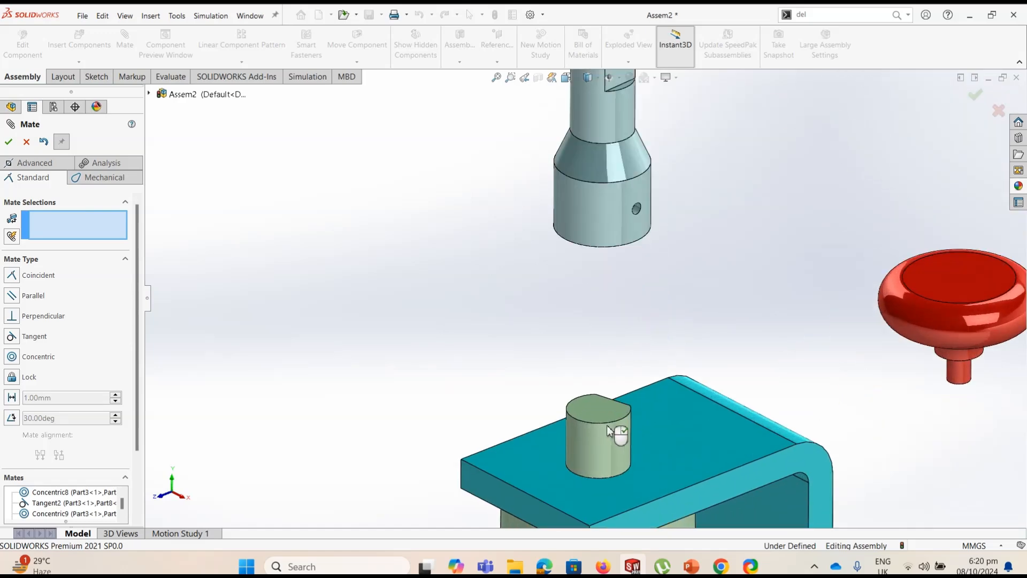
Apply a Parallel mate between the flat on the upper yoke's shaft and the flat inside the crank shaft's bore
middle_drag(655, 439, 546, 448)
click(615, 425)
middle_drag(527, 324, 538, 267)
scroll(341, 383, down, 3)
scroll(341, 380, down, 2)
middle_drag(413, 430, 396, 378)
scroll(505, 474, up, 3)
middle_drag(508, 479, 502, 409)
click(509, 413)
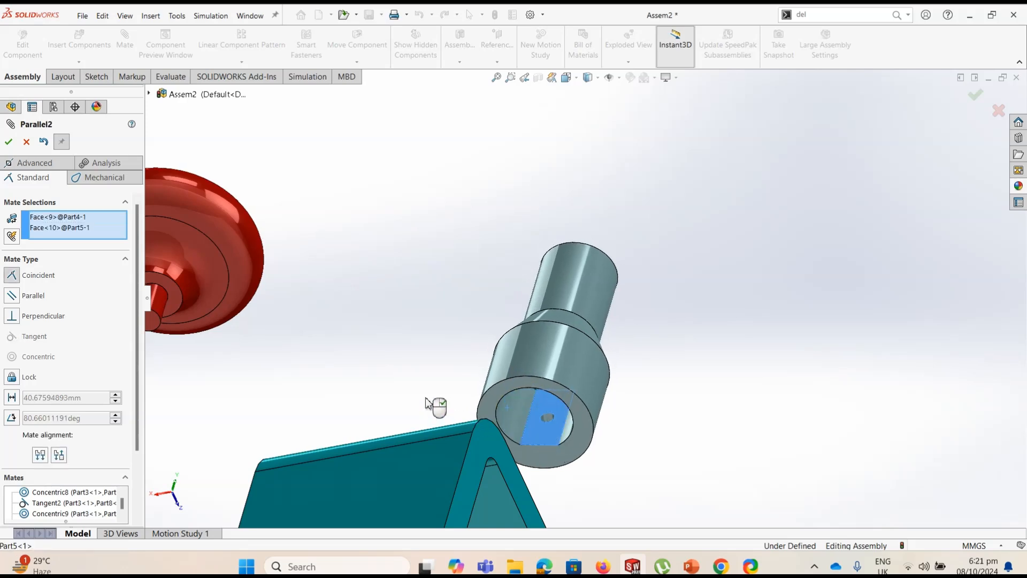
Switch the Parallel mate's alignment to anti-aligned and accept the mate
middle_drag(499, 447, 515, 468)
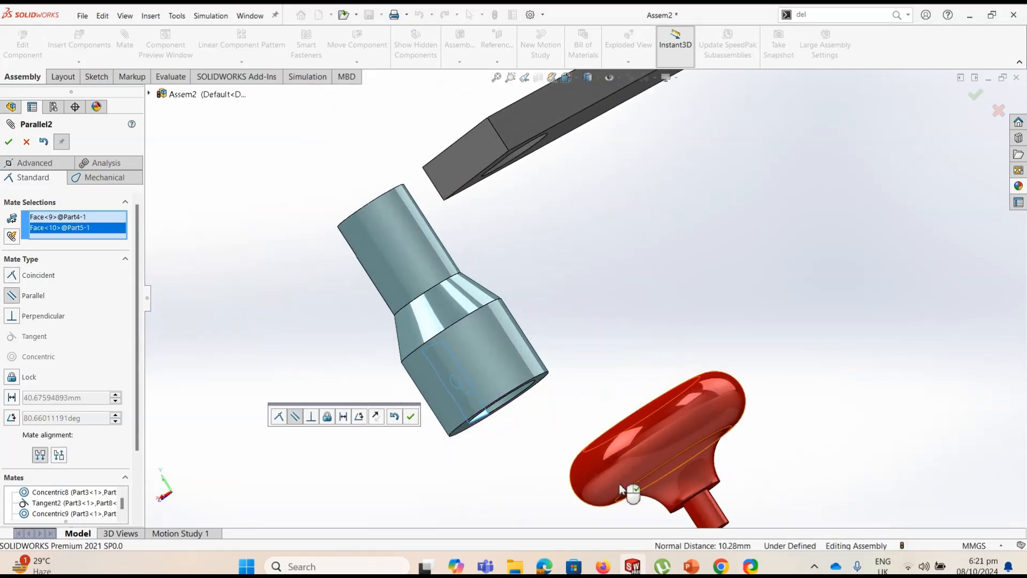
scroll(620, 488, up, 4)
middle_drag(621, 487, 597, 461)
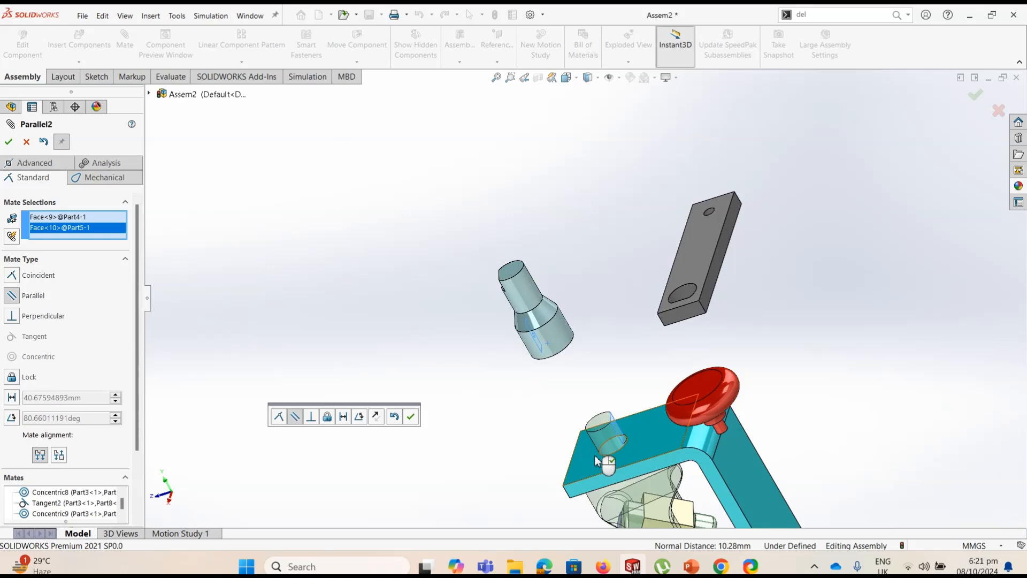
click(59, 455)
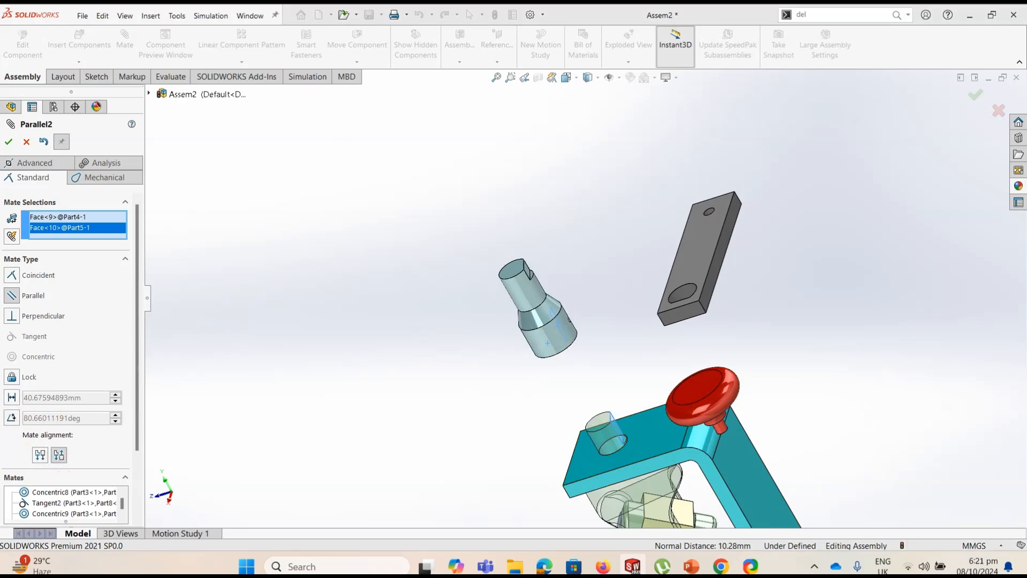
click(10, 142)
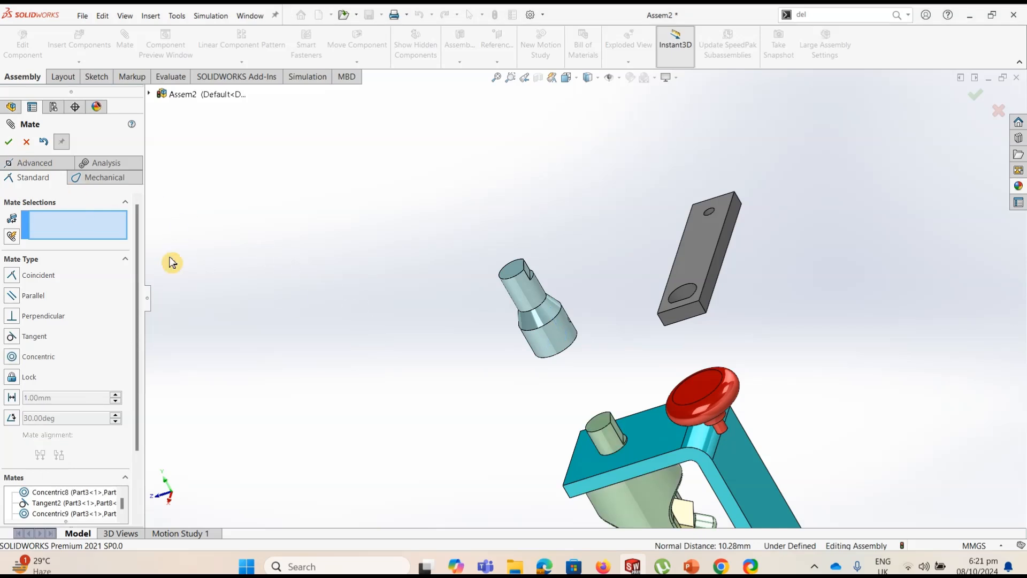
Add a Distance mate between the bracket's top face and the crank shaft's ring-shaped lower end face
click(589, 468)
middle_drag(571, 428, 563, 322)
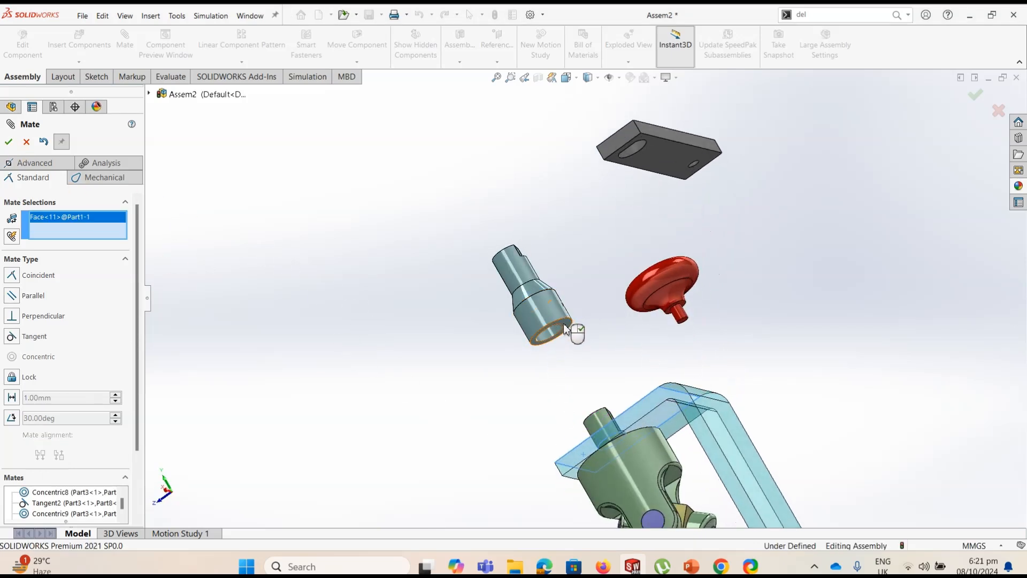
click(562, 323)
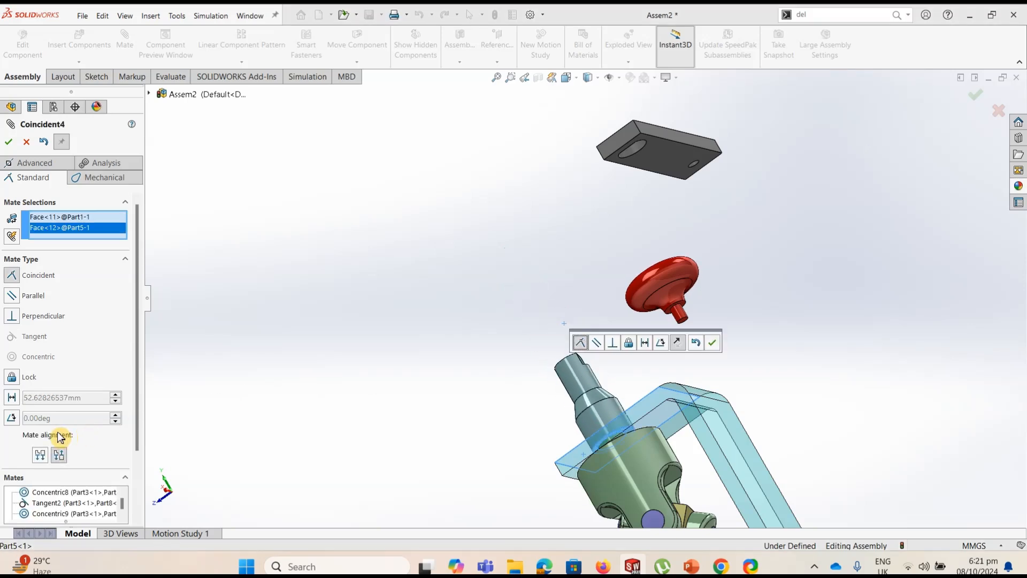
click(13, 400)
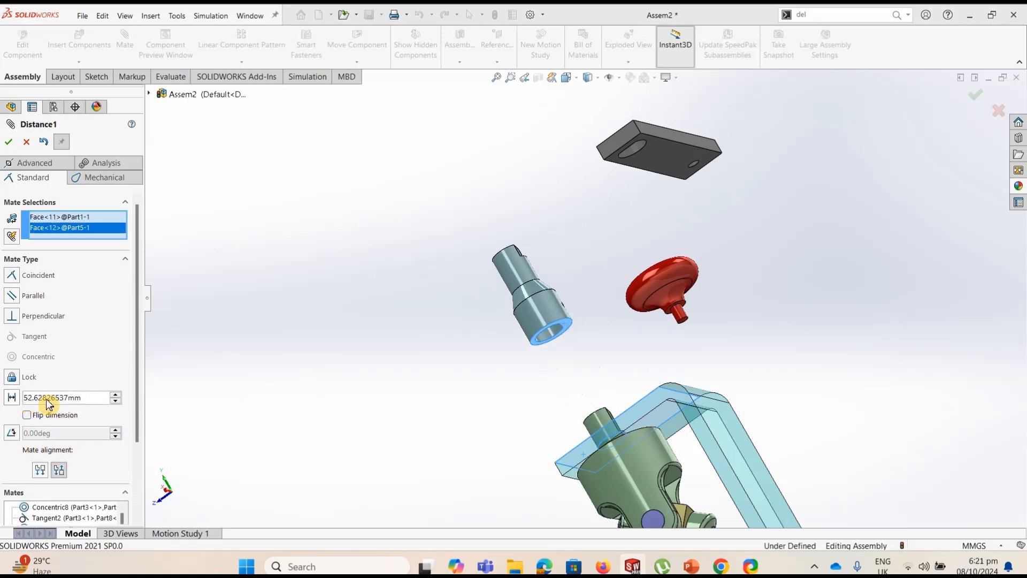
key(Return)
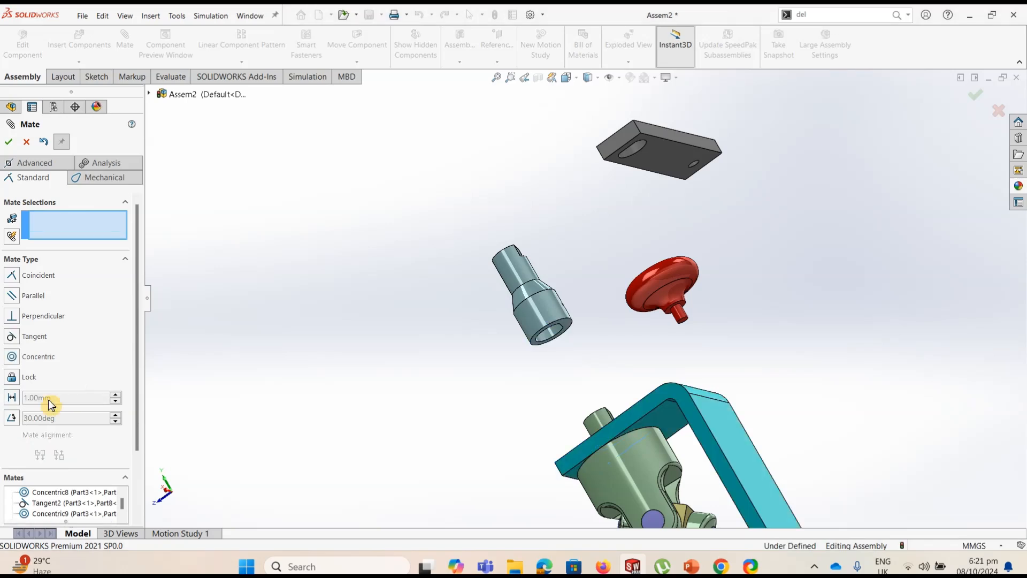
Edit the Distance mate between the bracket and the crank shaft and set its distance to 1 mm
click(13, 401)
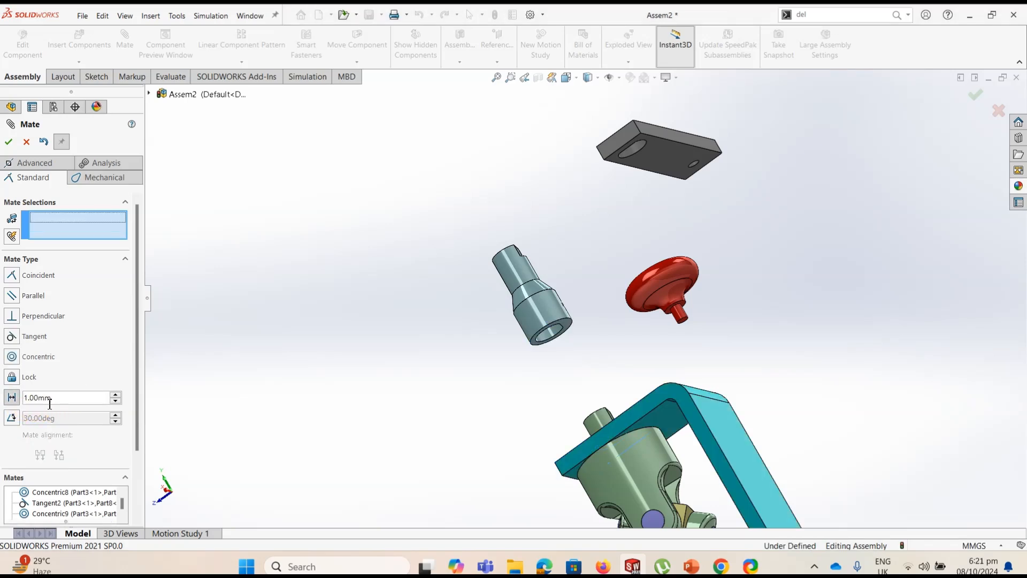
click(26, 142)
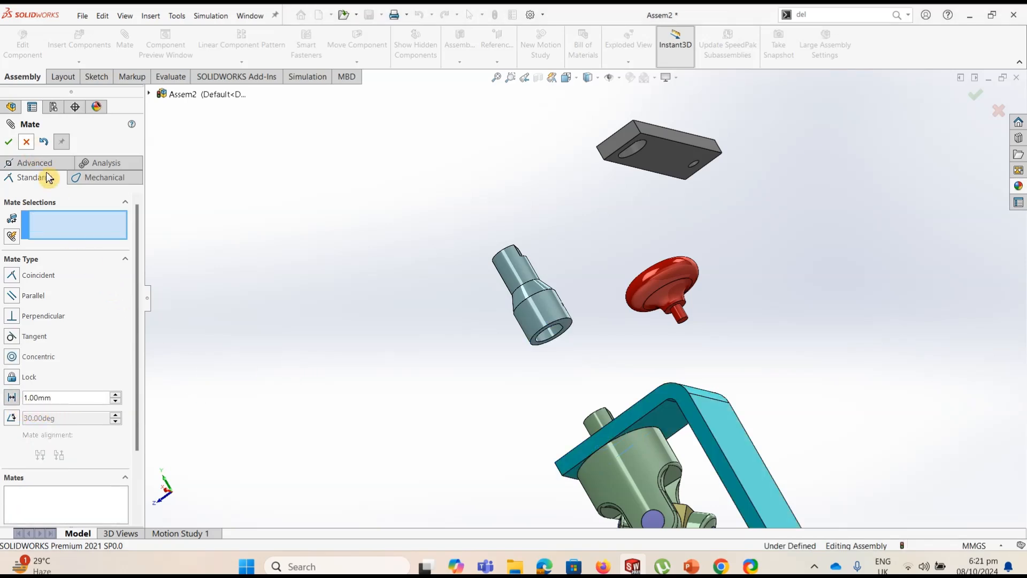
scroll(69, 451, down, 2)
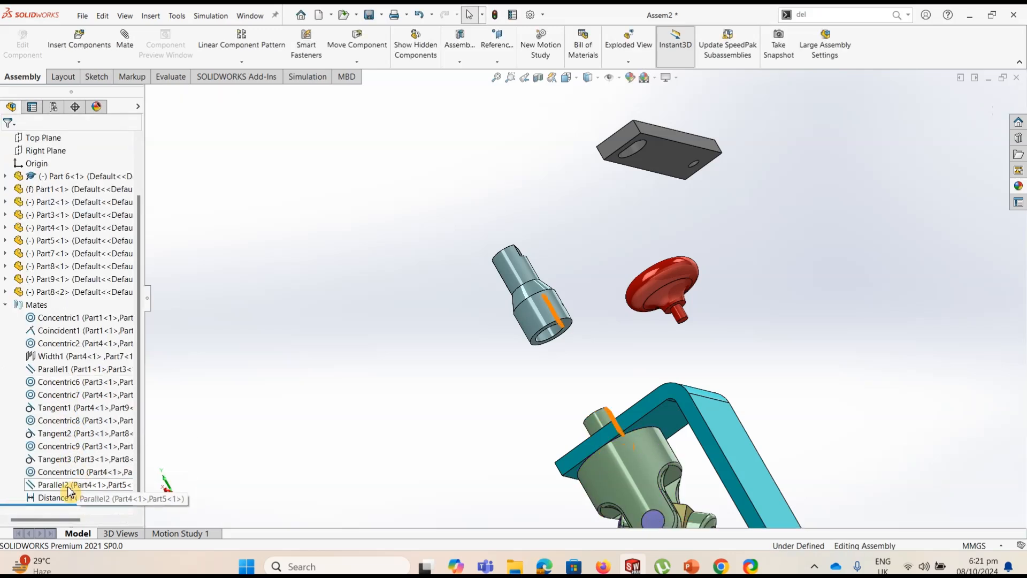
click(56, 498)
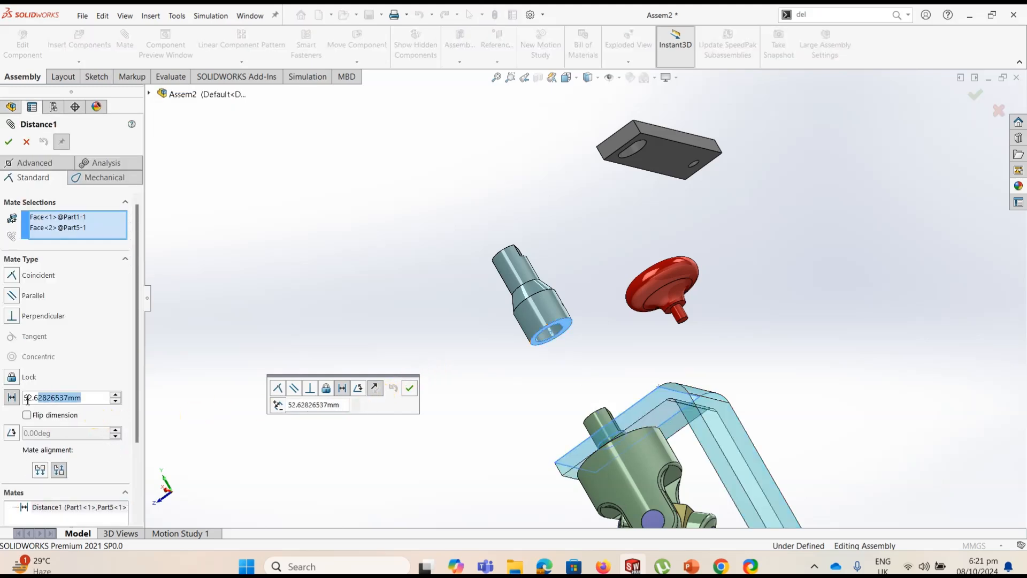
text(1)
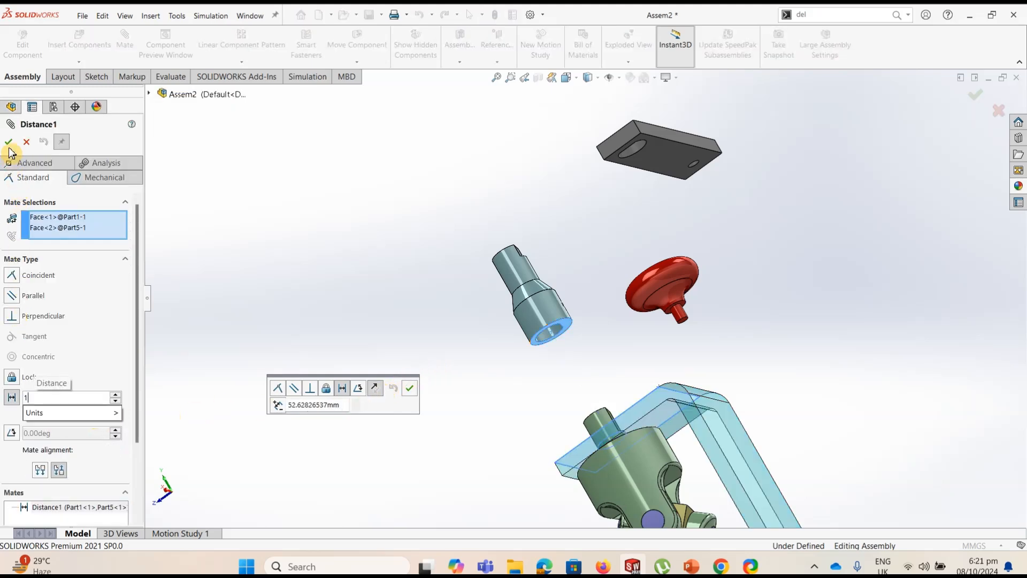
key(Return)
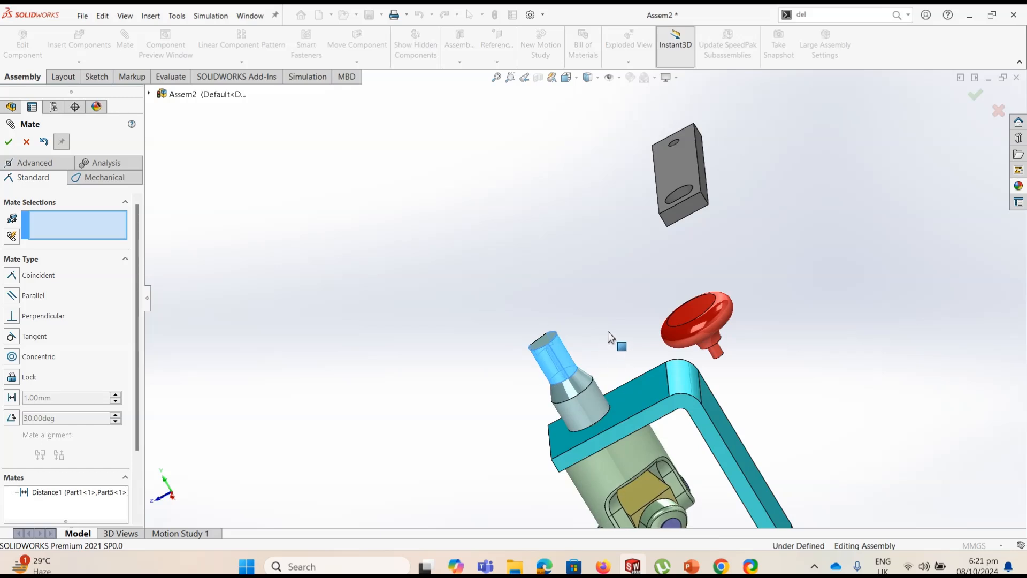
Move the loose crank arm directly above the upper end of the crank shaft
scroll(589, 350, up, 2)
drag(586, 354, 562, 364)
scroll(587, 271, down, 1)
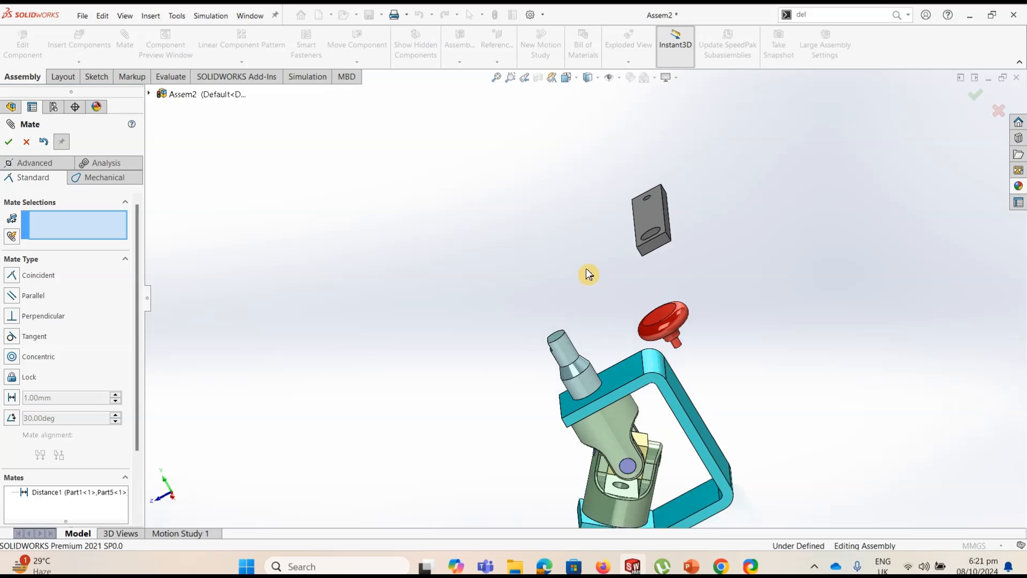
drag(624, 235, 551, 251)
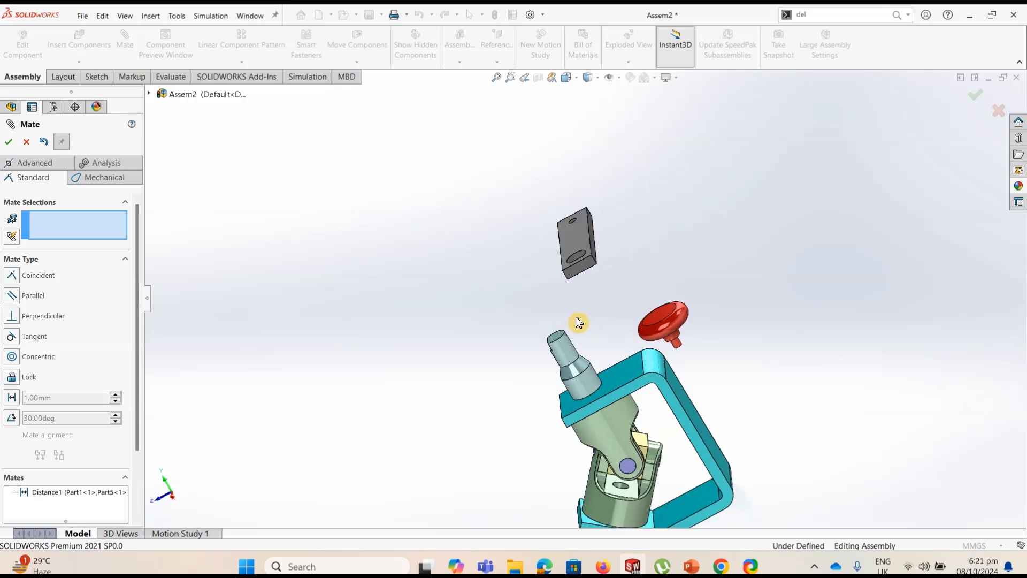
Add a Concentric mate between the crank shaft's upper cylindrical surface and the crank arm's large hole
scroll(580, 328, down, 3)
scroll(577, 315, up, 1)
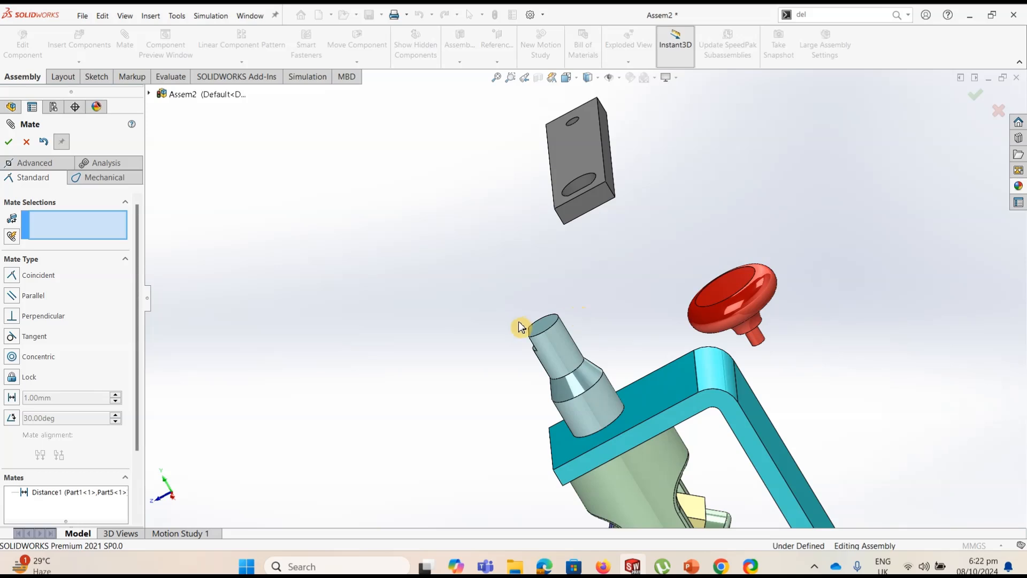
click(553, 346)
click(586, 180)
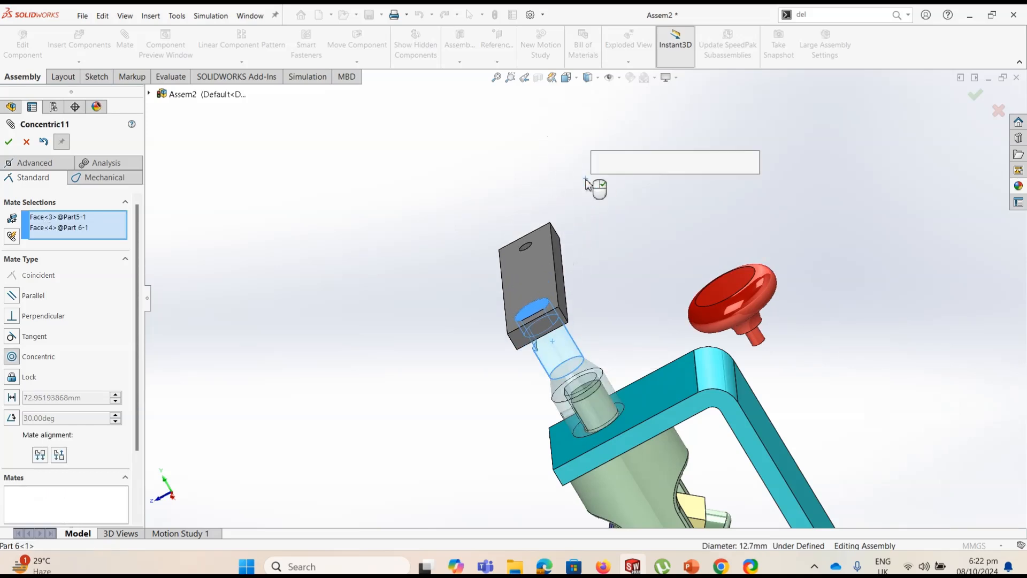
click(10, 144)
Add an anti-aligned Parallel mate between the crank shaft's upper flat and the flat inside the crank arm's large hole
middle_drag(396, 328, 530, 345)
scroll(530, 345, down, 4)
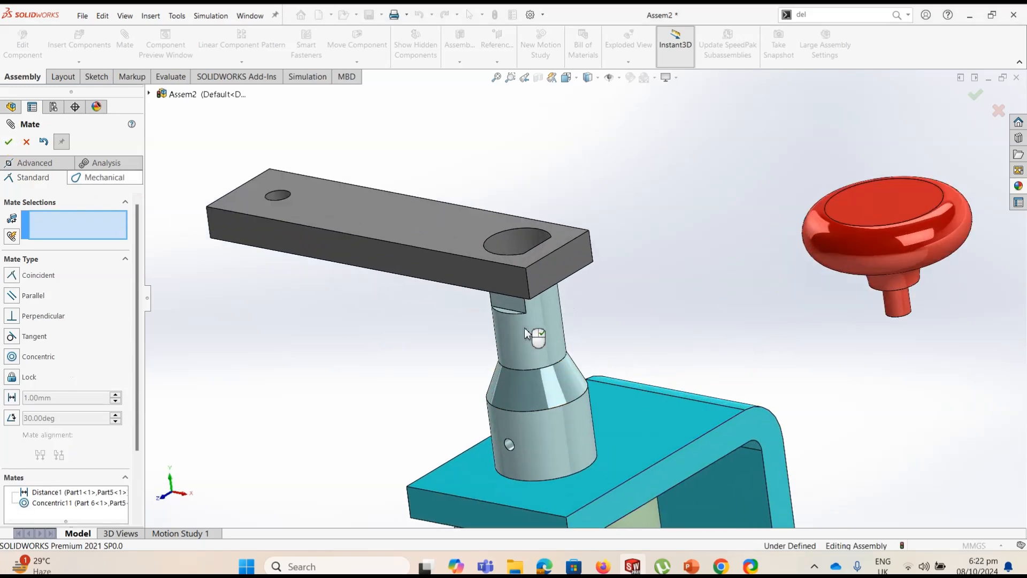
scroll(528, 345, down, 2)
click(526, 300)
middle_drag(497, 280, 558, 368)
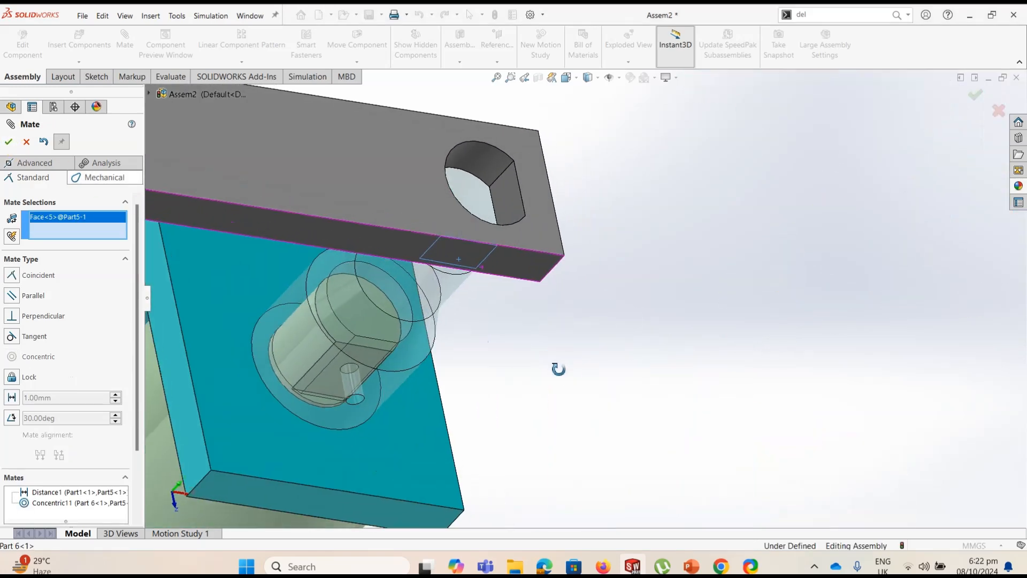
click(508, 202)
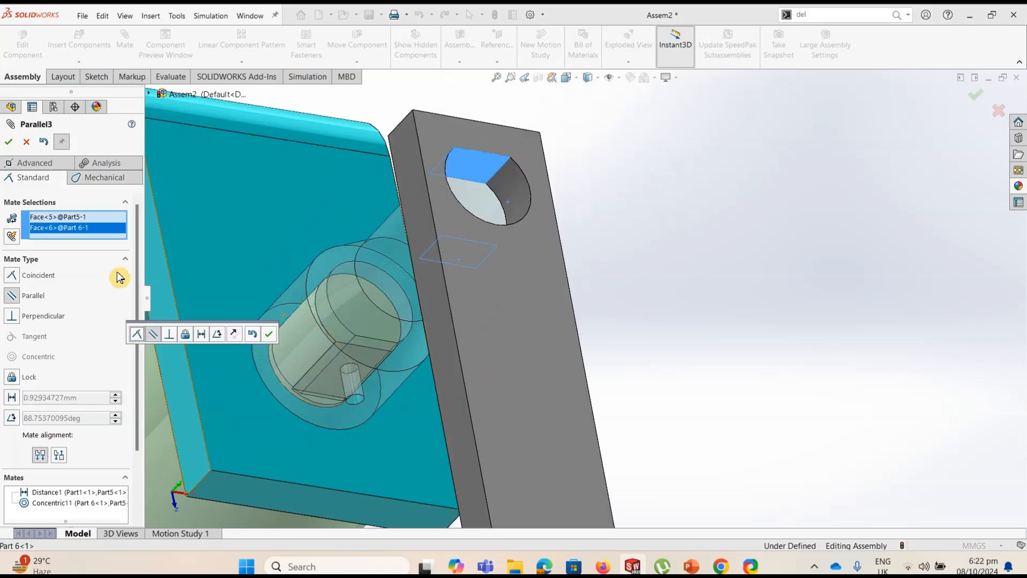
click(60, 455)
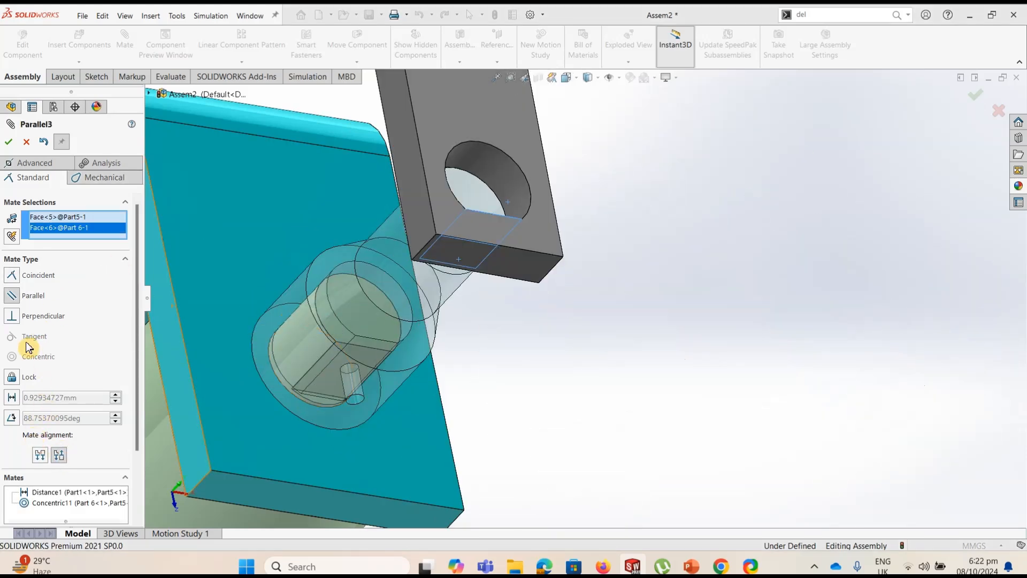
click(8, 142)
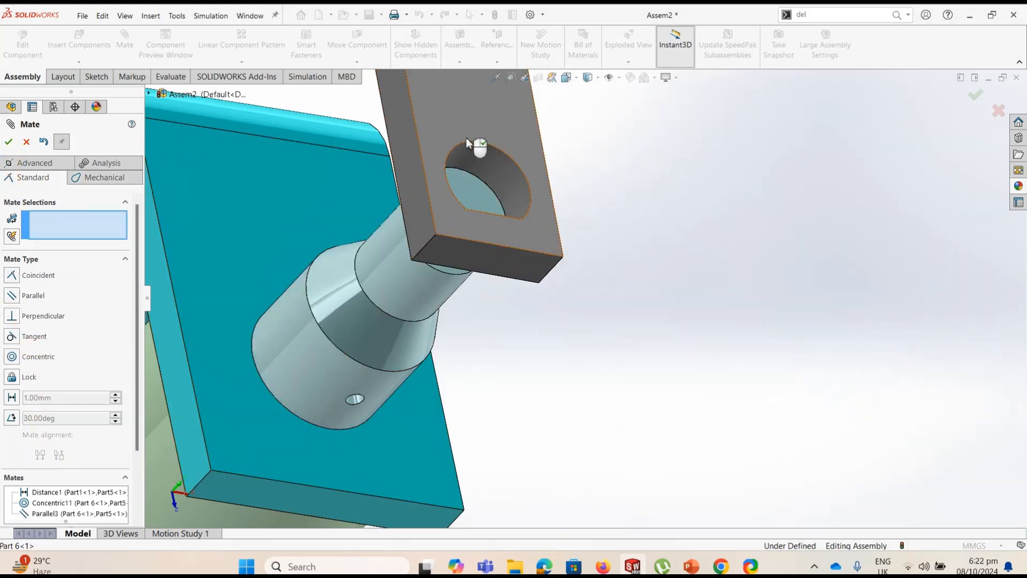
Add a Coincident mate between the crank arm's outer face and the crank shaft's upper end face
click(453, 109)
click(475, 187)
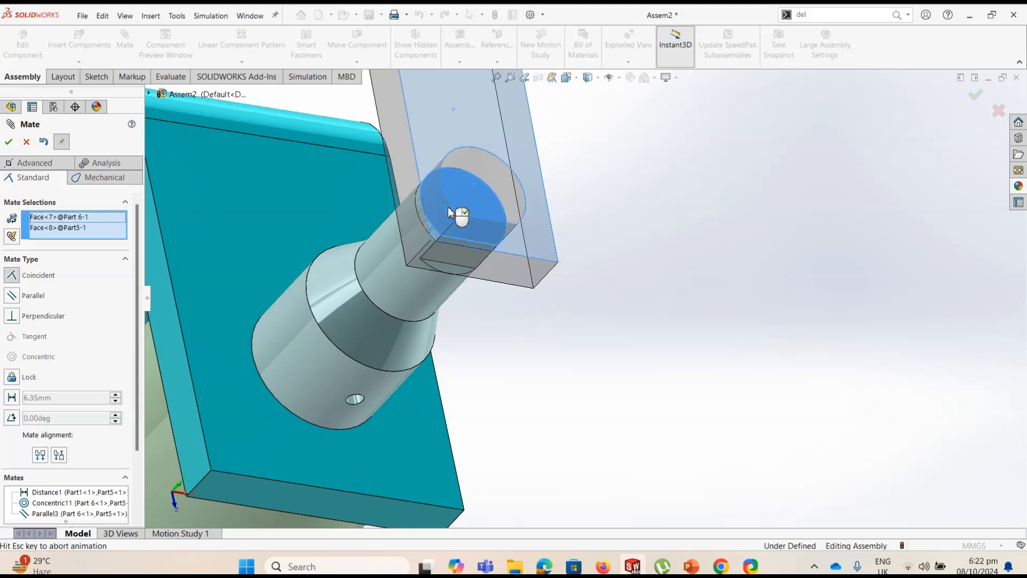
click(8, 141)
Add a Concentric mate between the red knob's pin and the small hole at the free end of the crank arm
scroll(527, 311, up, 7)
mouse_move(571, 227)
middle_down()
mouse_move(548, 222)
mouse_move(499, 82)
mouse_move(559, 229)
middle_up()
click(579, 216)
scroll(540, 194, down, 3)
middle_drag(523, 197, 514, 230)
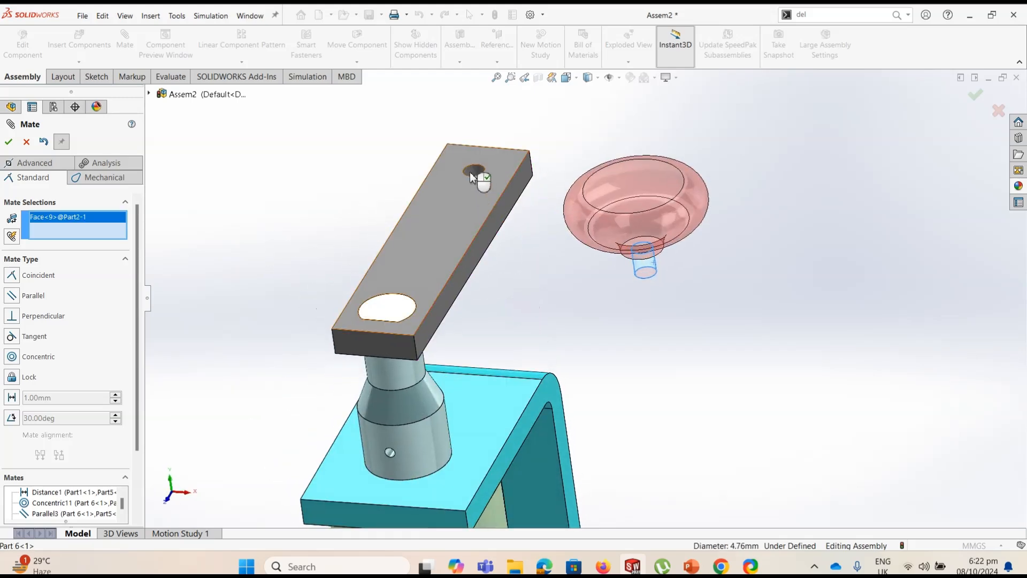
click(470, 169)
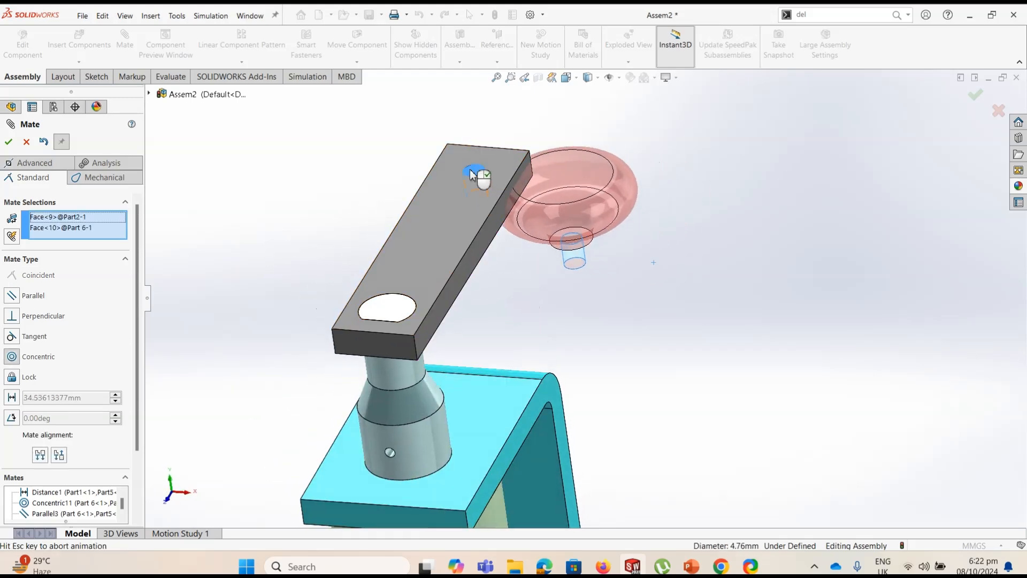
click(8, 141)
Add a Coincident mate between the crank arm's underside and the knob pin's end face, and finish mating in an isometric view
middle_drag(562, 276, 538, 244)
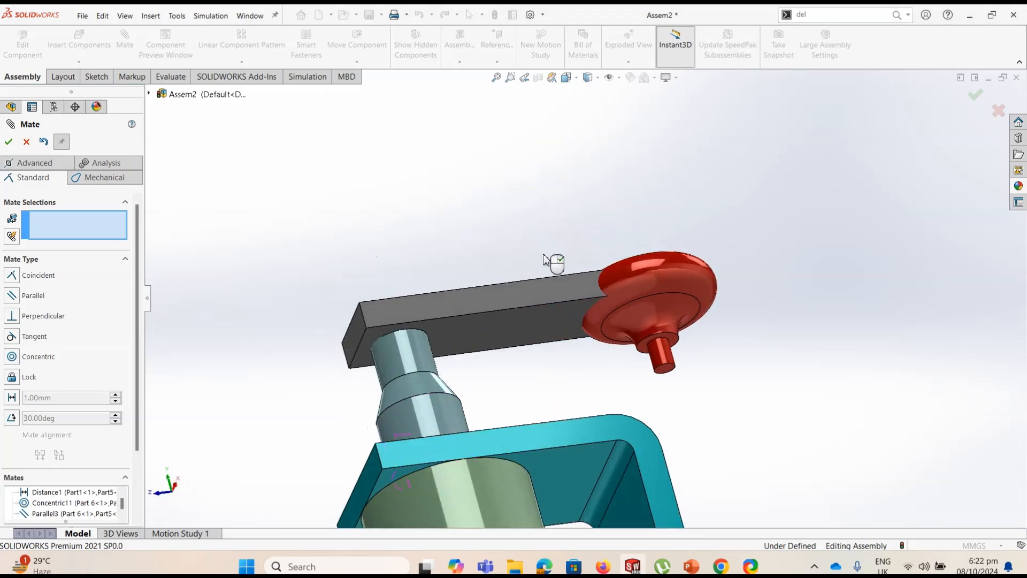
click(533, 339)
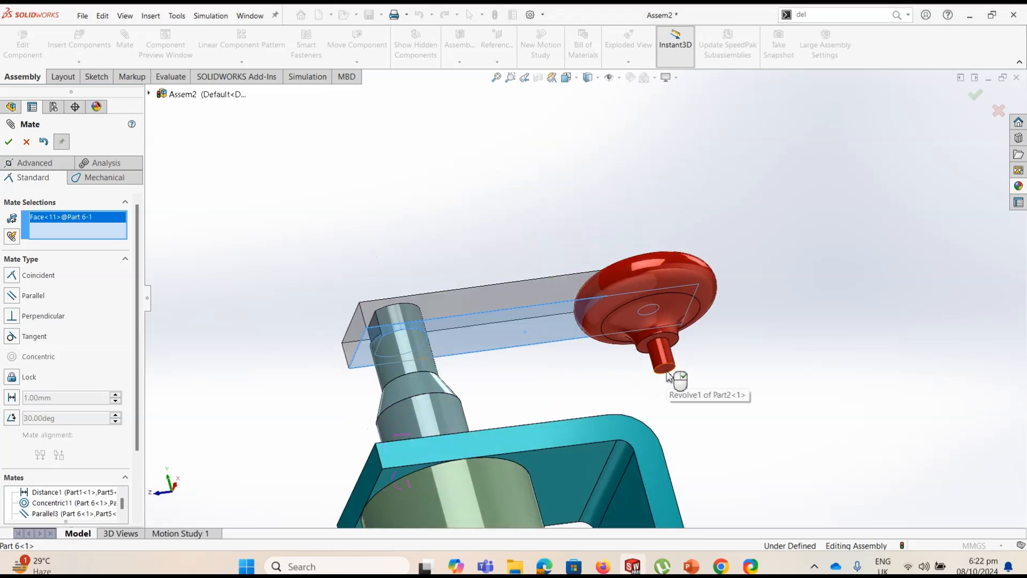
click(668, 373)
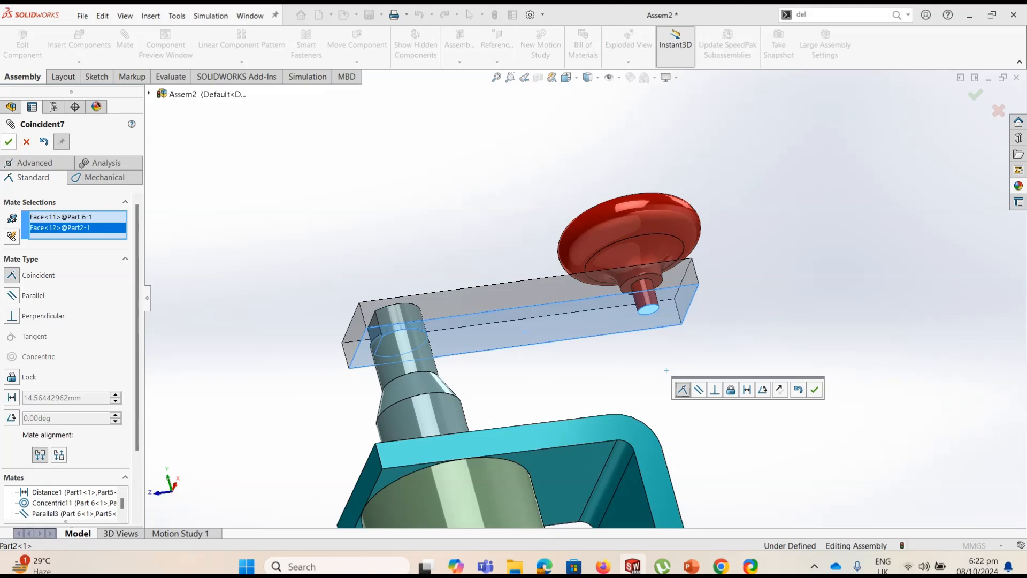
key(Return)
middle_drag(501, 184, 540, 316)
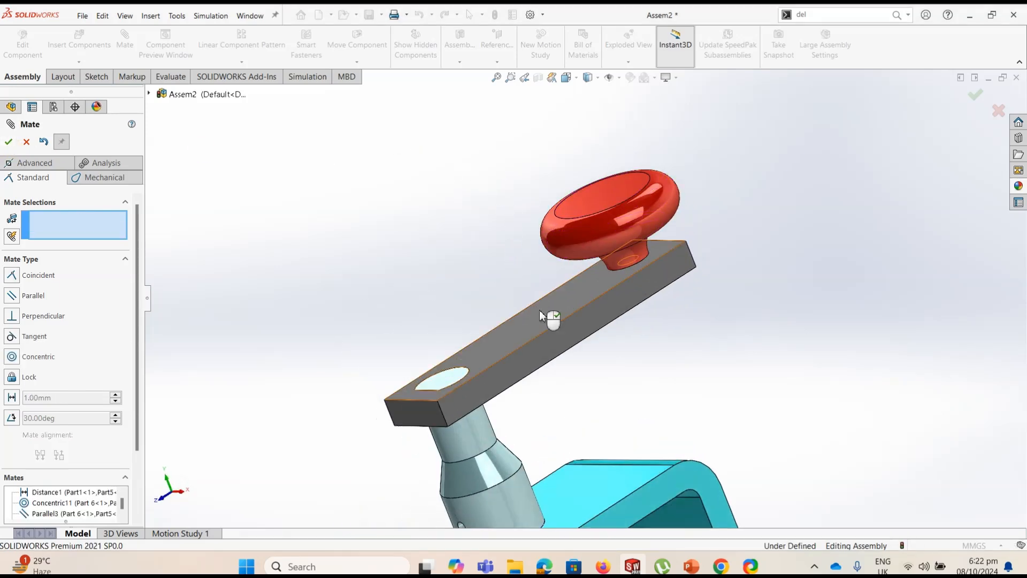
scroll(540, 315, up, 3)
key(ctrl+7)
drag(647, 137, 754, 355)
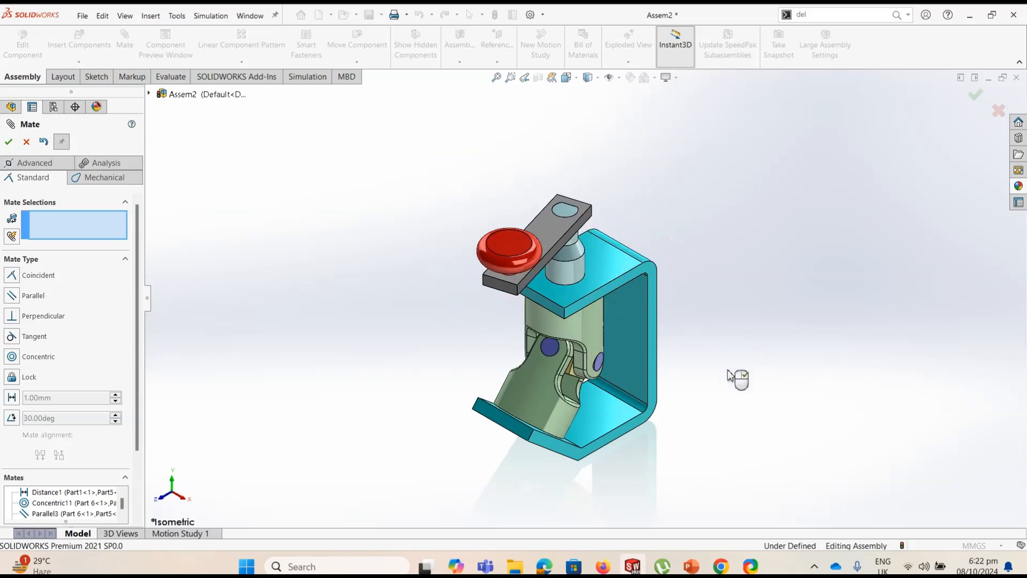
click(10, 143)
click(25, 143)
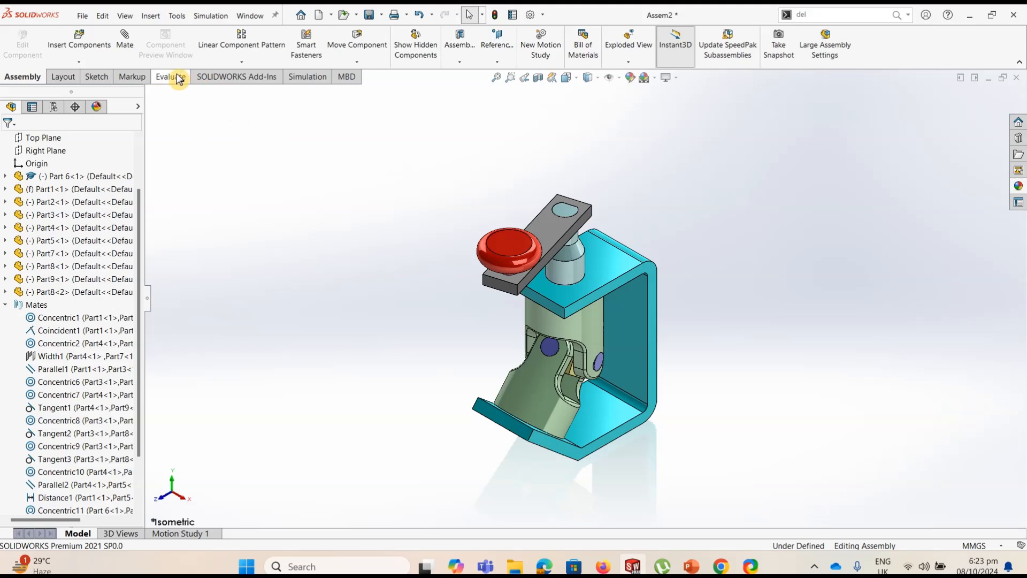
Create a new part document
click(83, 16)
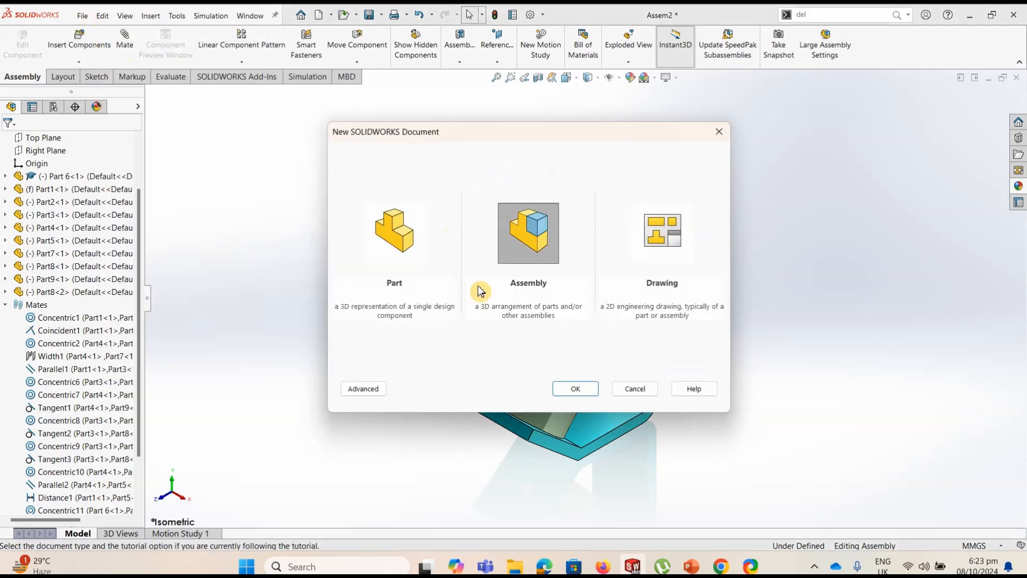
click(404, 243)
click(574, 391)
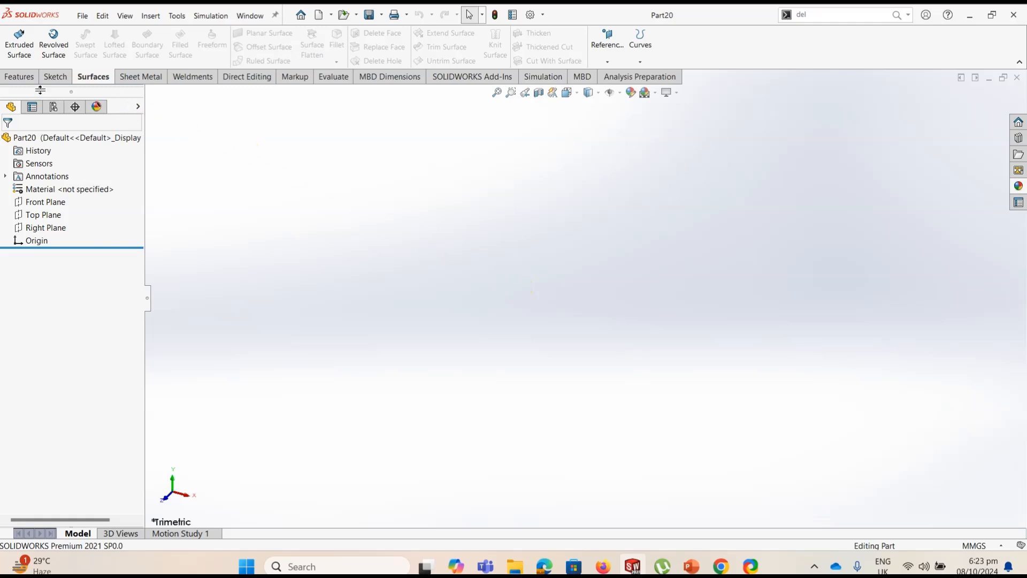
Sketch a center rectangle about 151 mm wide and 84 mm high around the origin on the Front Plane
click(56, 77)
click(15, 40)
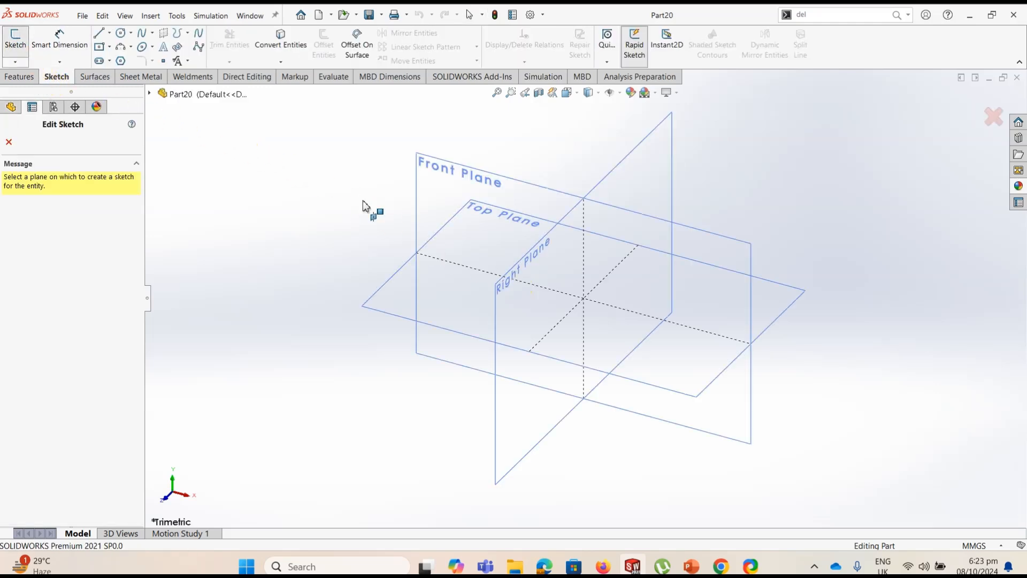
click(442, 183)
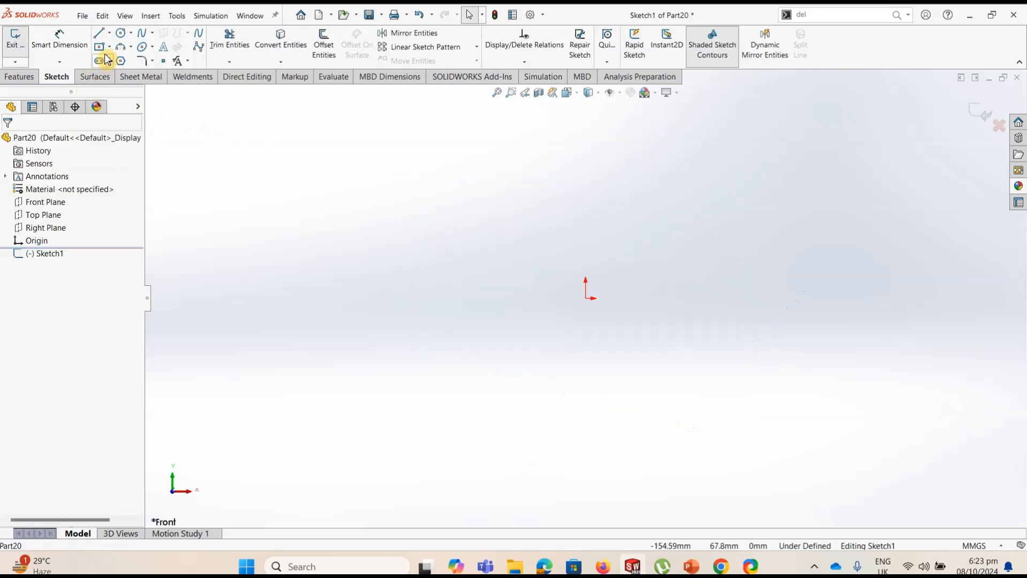
click(585, 297)
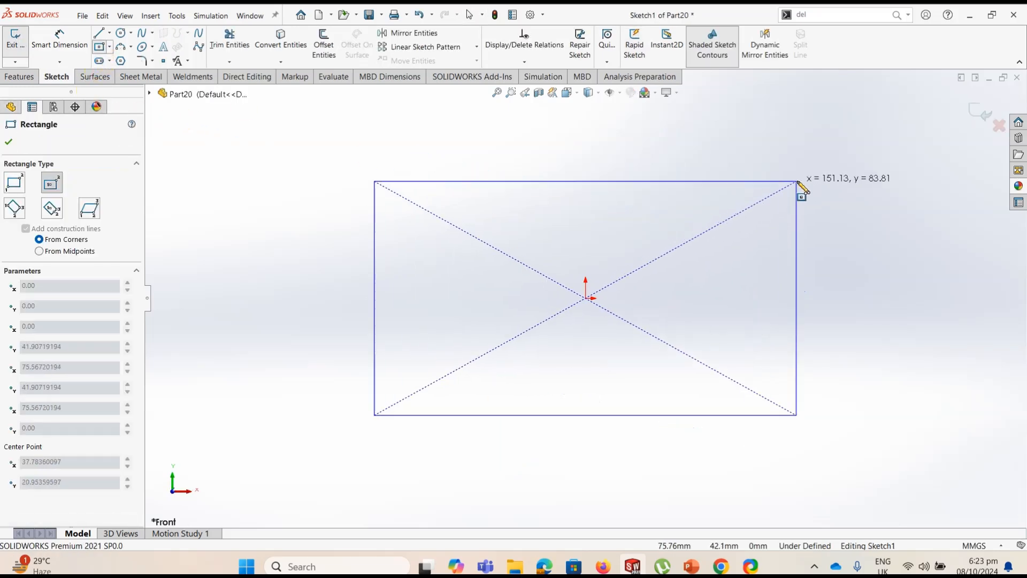
click(796, 182)
Dimension the rectangle to 100 mm high and 200 mm wide
click(60, 40)
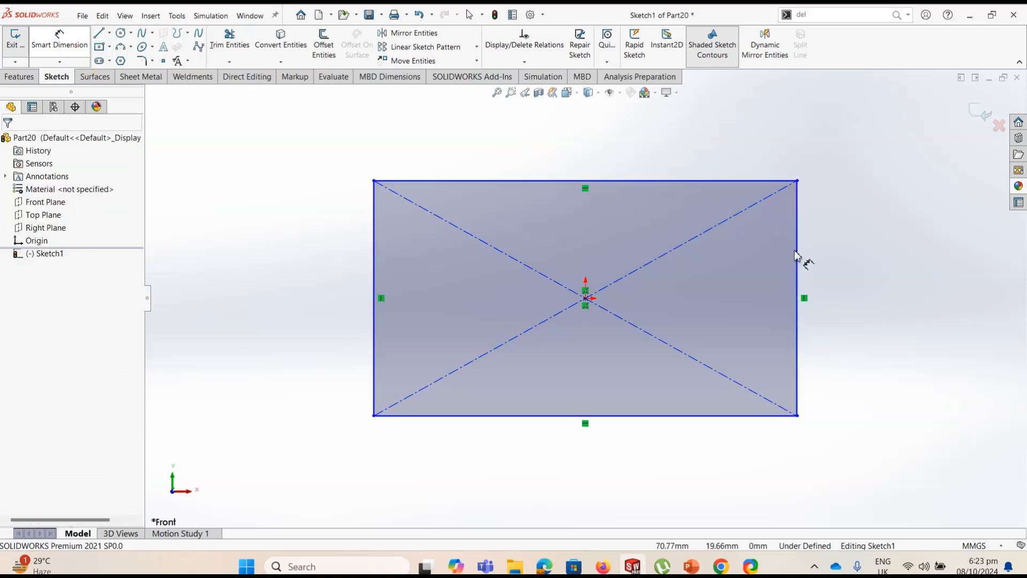
click(797, 279)
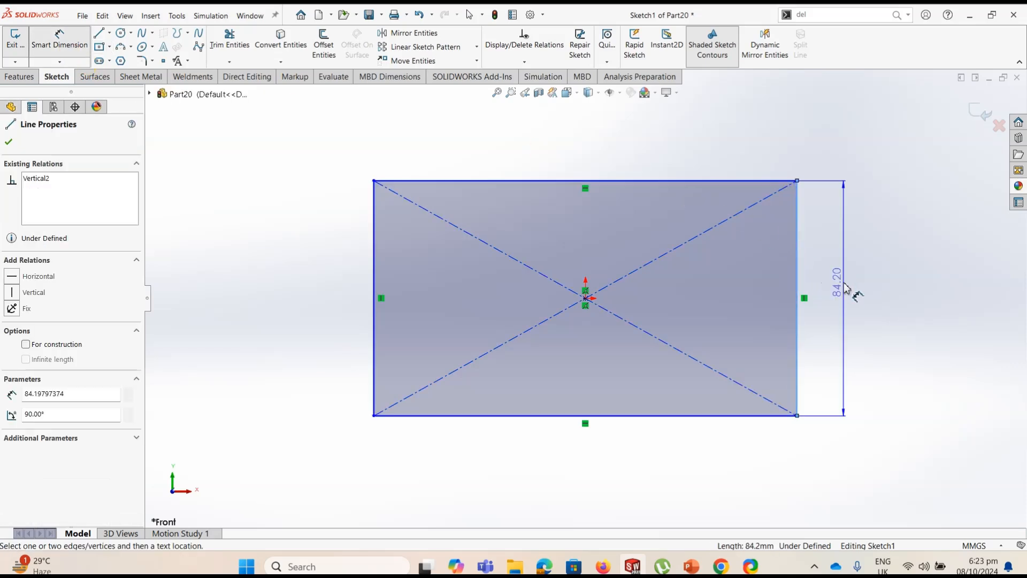
click(877, 302)
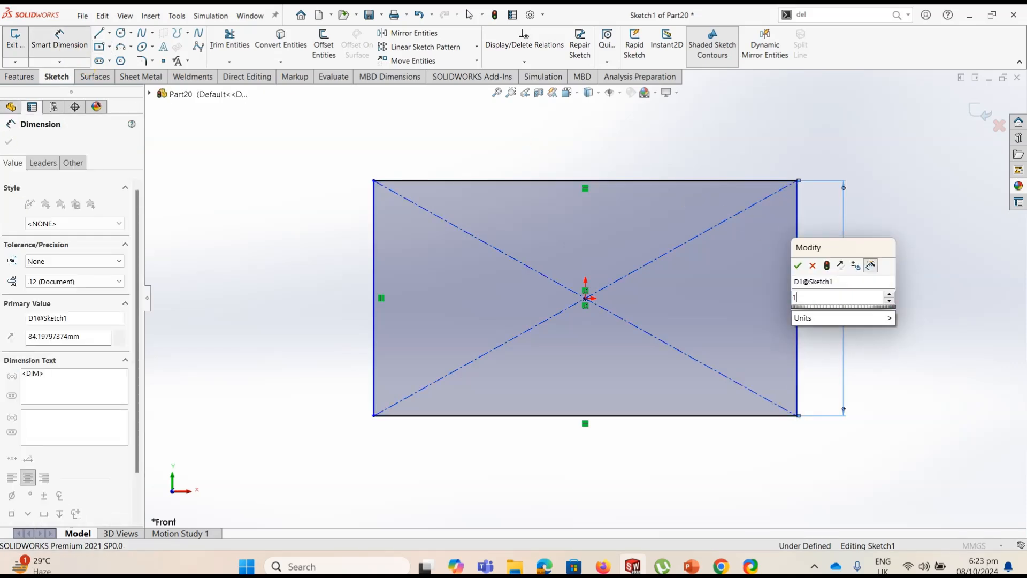
text(100)
key(Return)
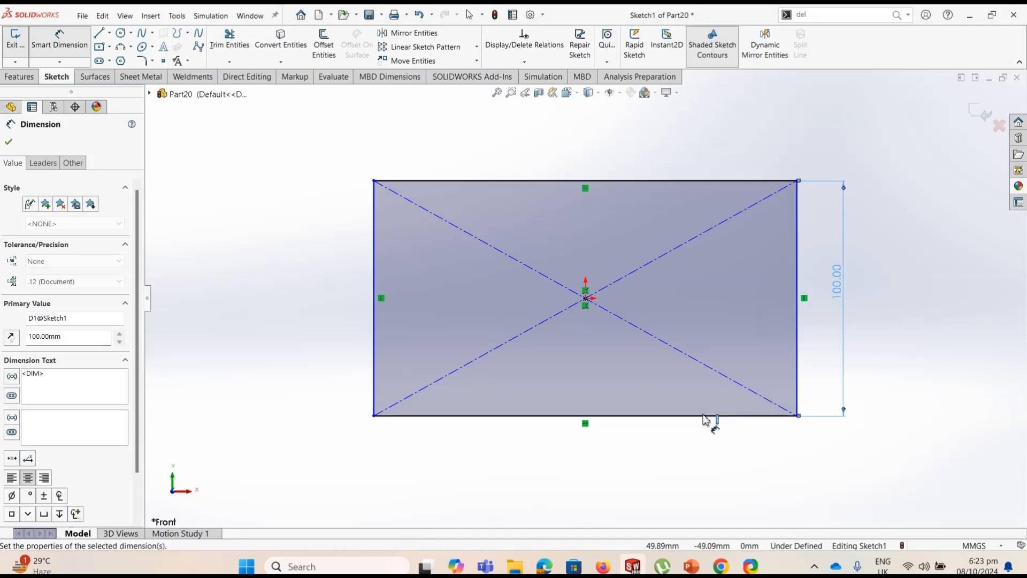
click(699, 416)
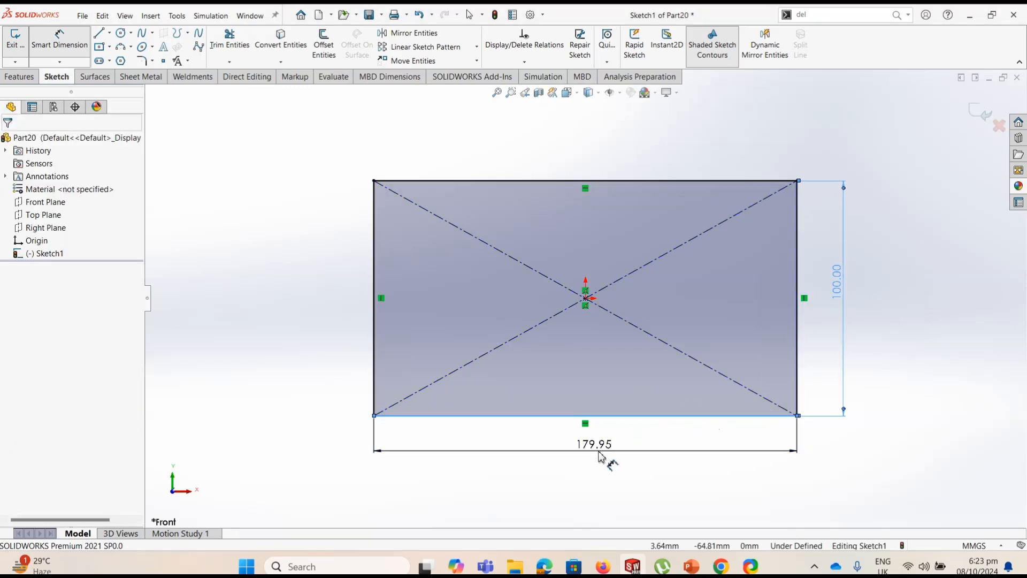
click(599, 452)
text(200)
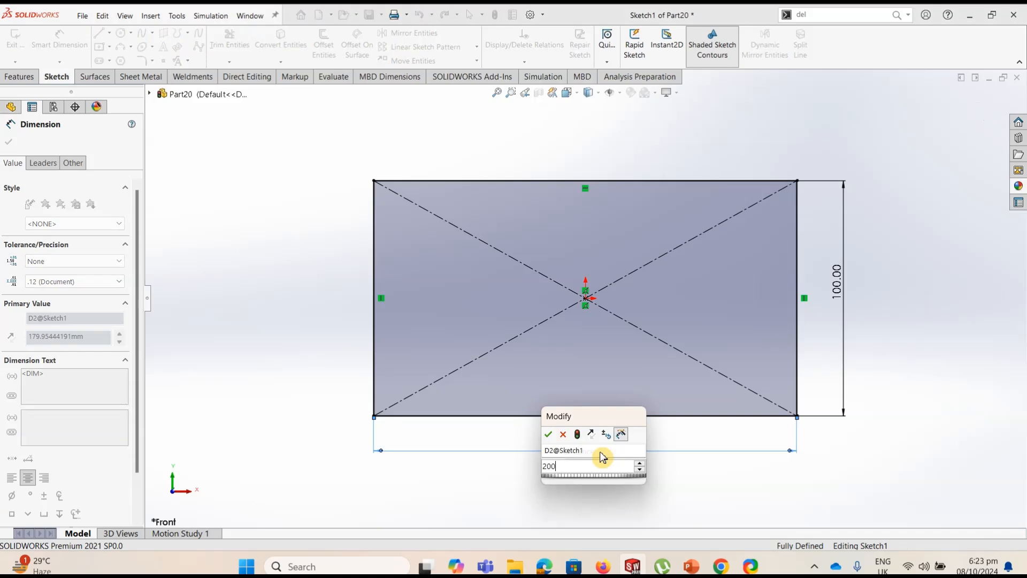
key(Return)
Sketch a circle centred on the origin inside the rectangle and set its diameter to 40 mm
click(120, 33)
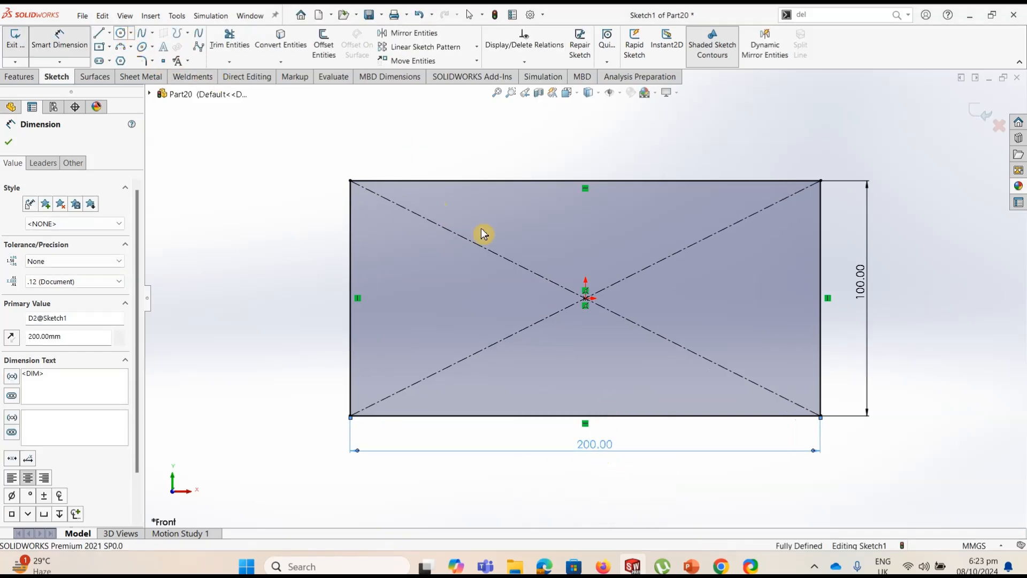
click(585, 298)
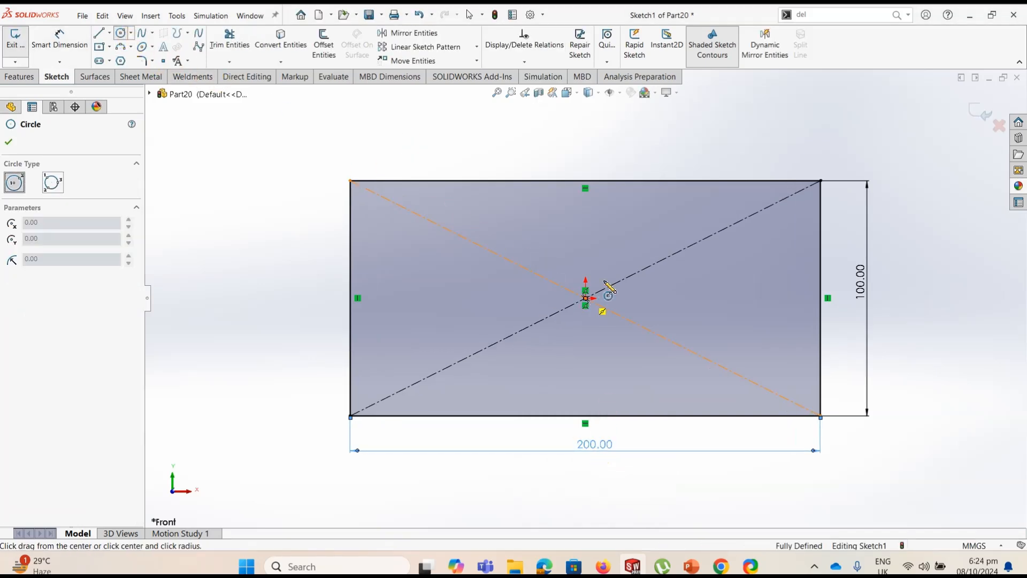
click(632, 249)
click(63, 41)
click(635, 253)
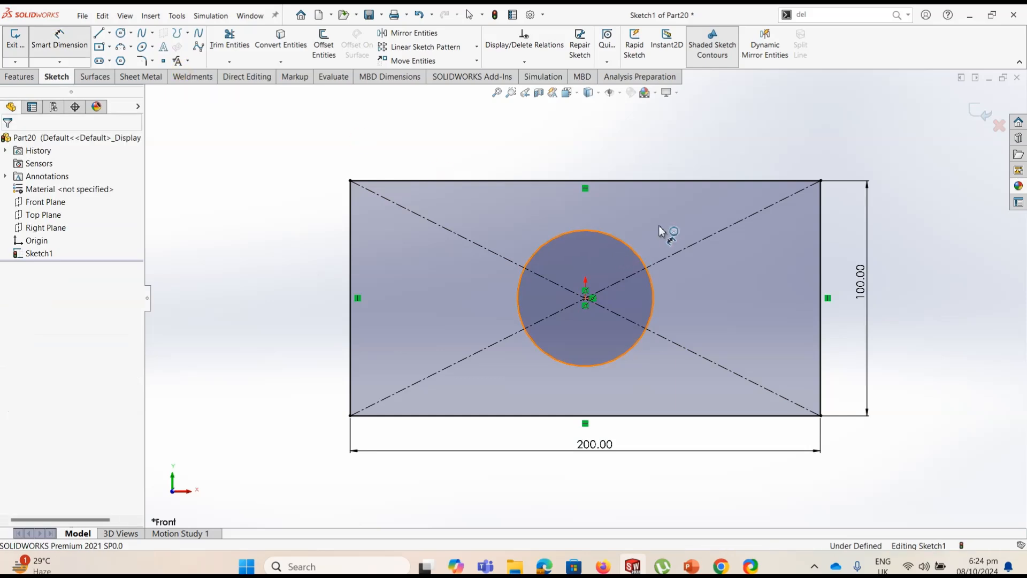
click(721, 167)
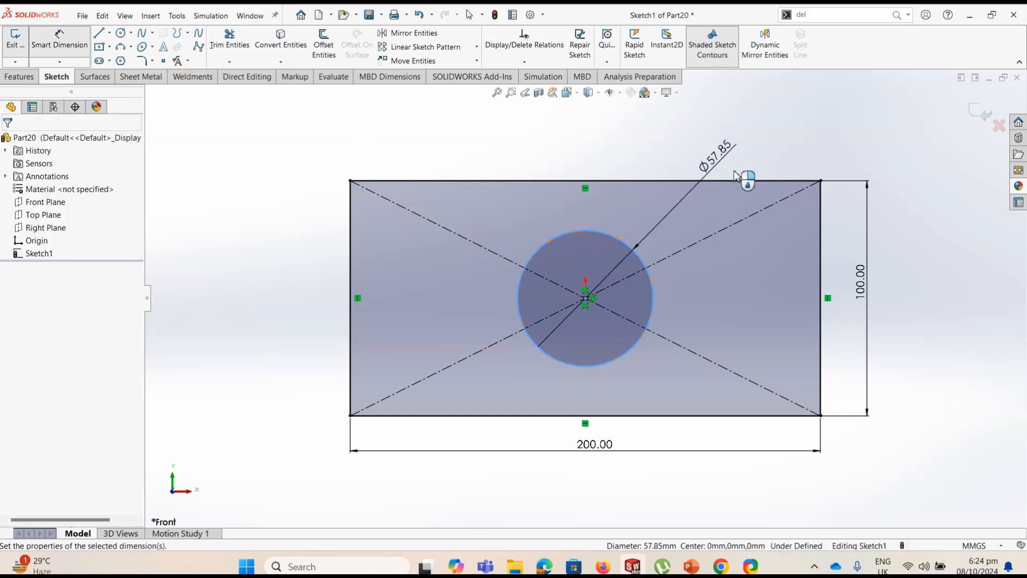
text(40)
key(Return)
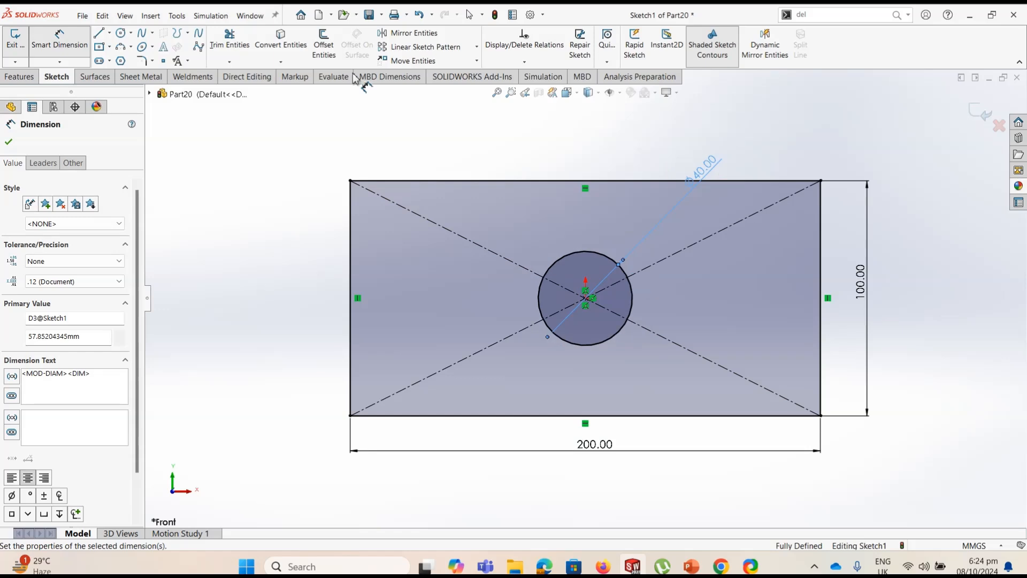
Extrude the plate profile with its central hole as a Blind boss 10 mm deep
click(19, 76)
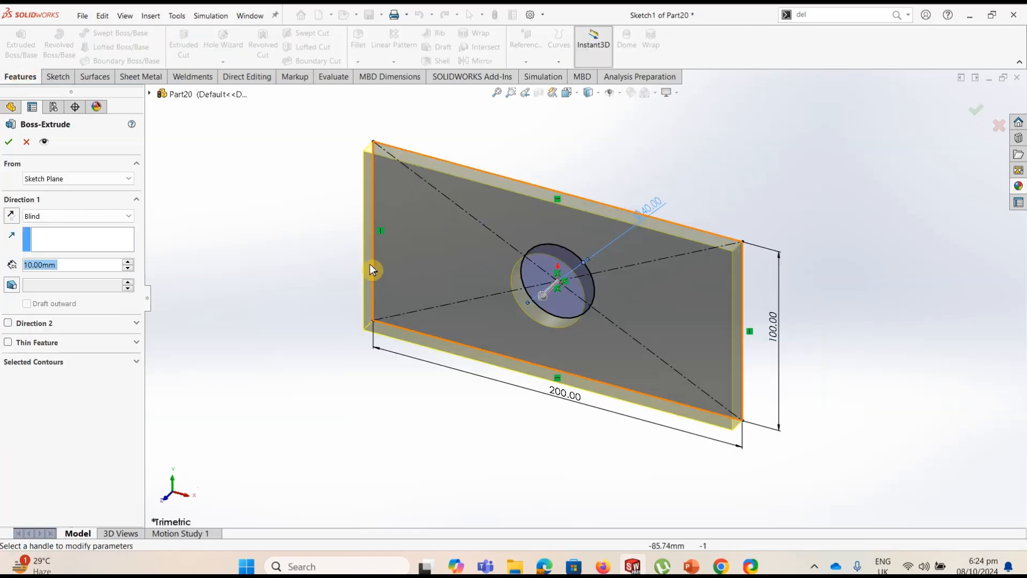
click(9, 142)
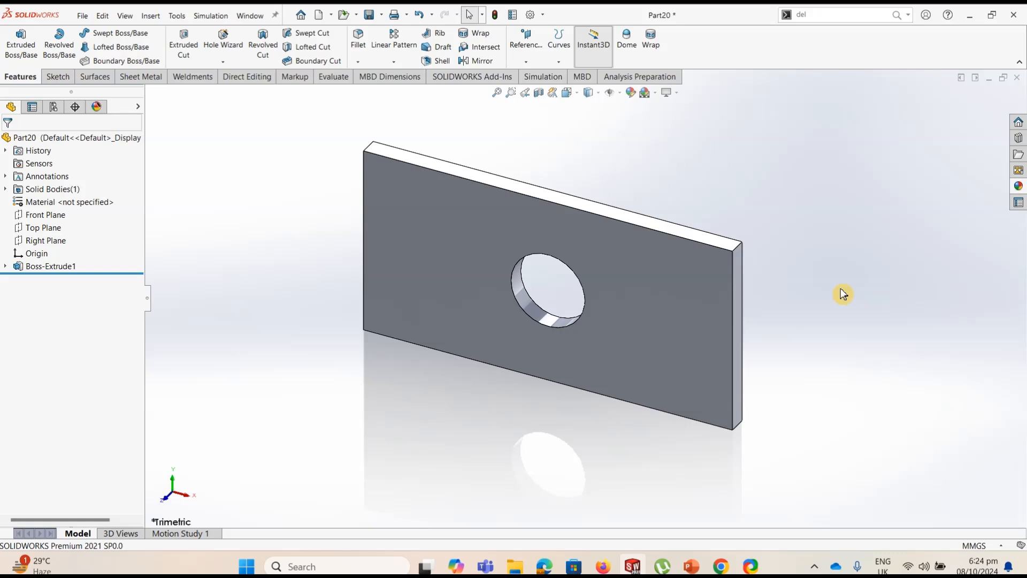
Check which command tabs are shown and whether the SOLIDWORKS Simulation add-in is active
click(558, 78)
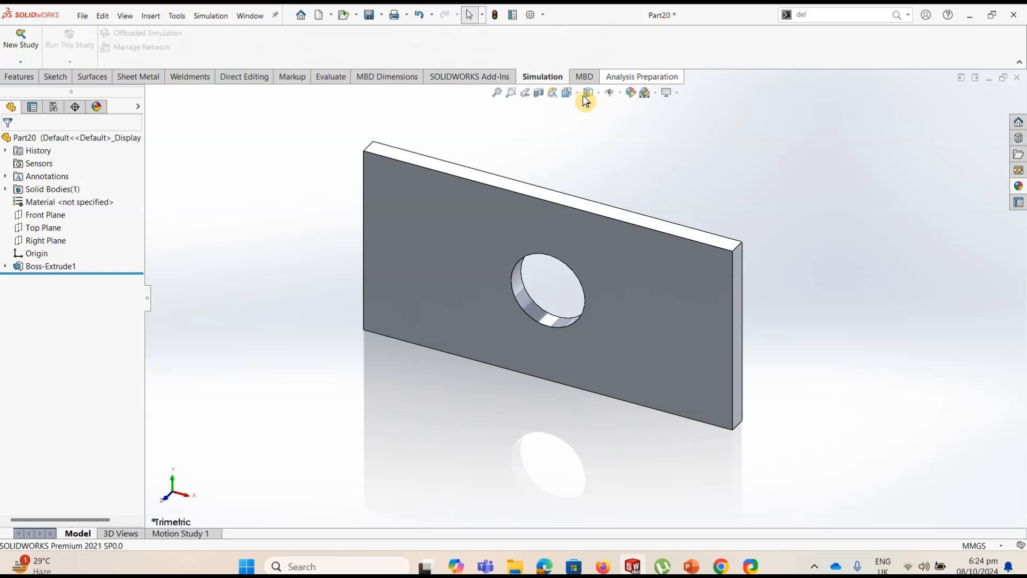
right_click(807, 57)
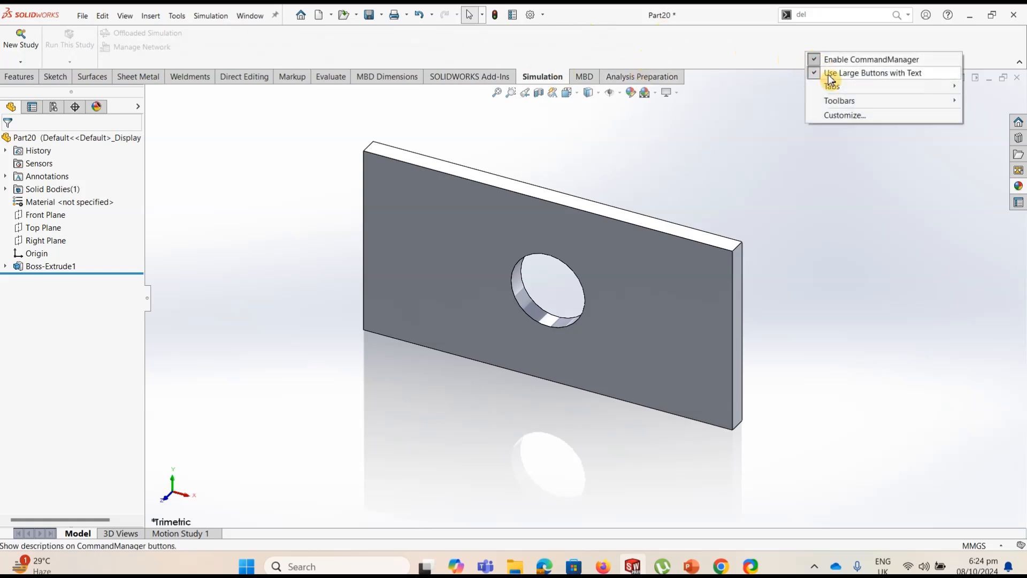
mouse_move(832, 90)
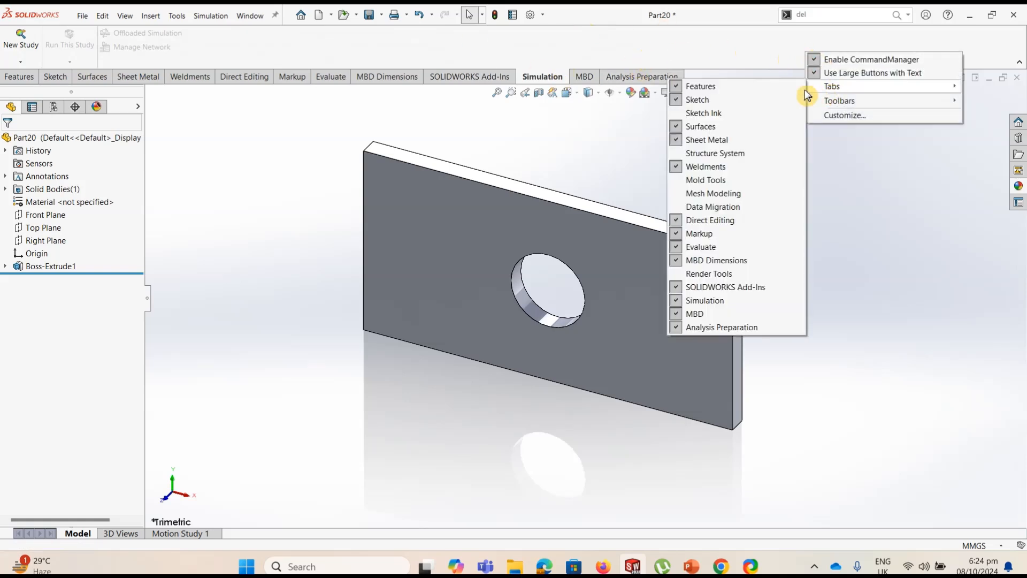
click(736, 57)
click(531, 19)
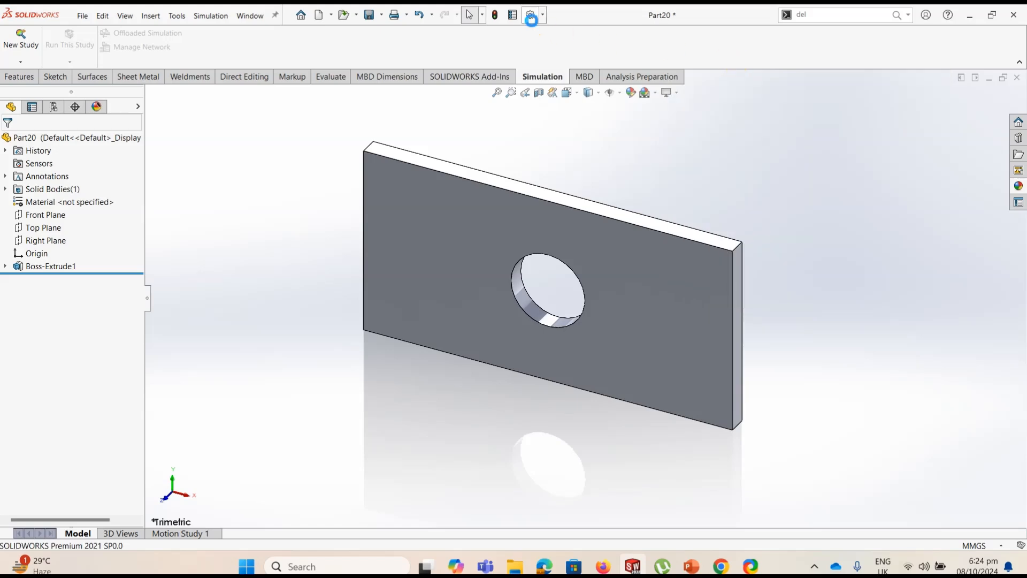
key(Escape)
click(543, 16)
click(554, 57)
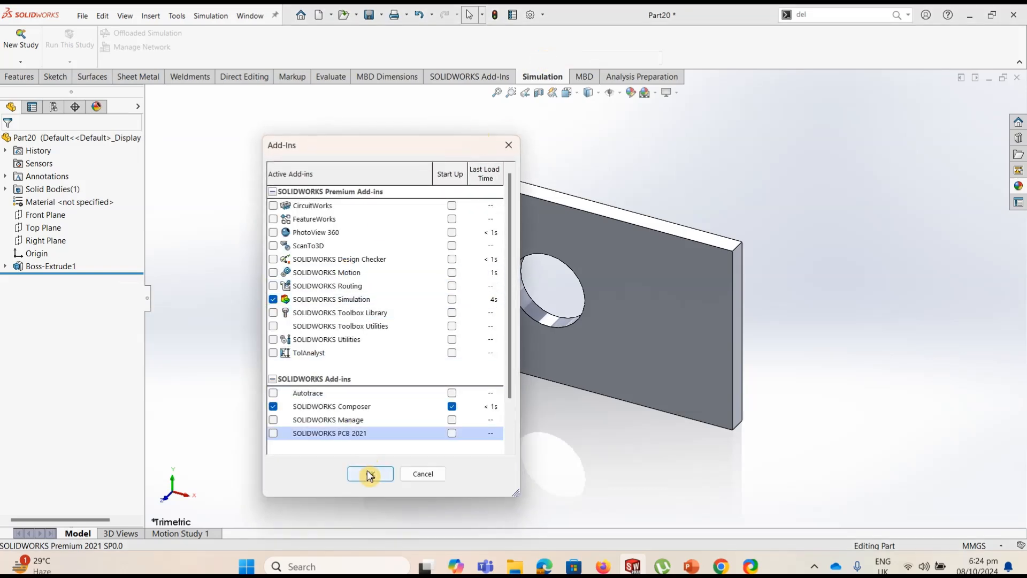
click(415, 474)
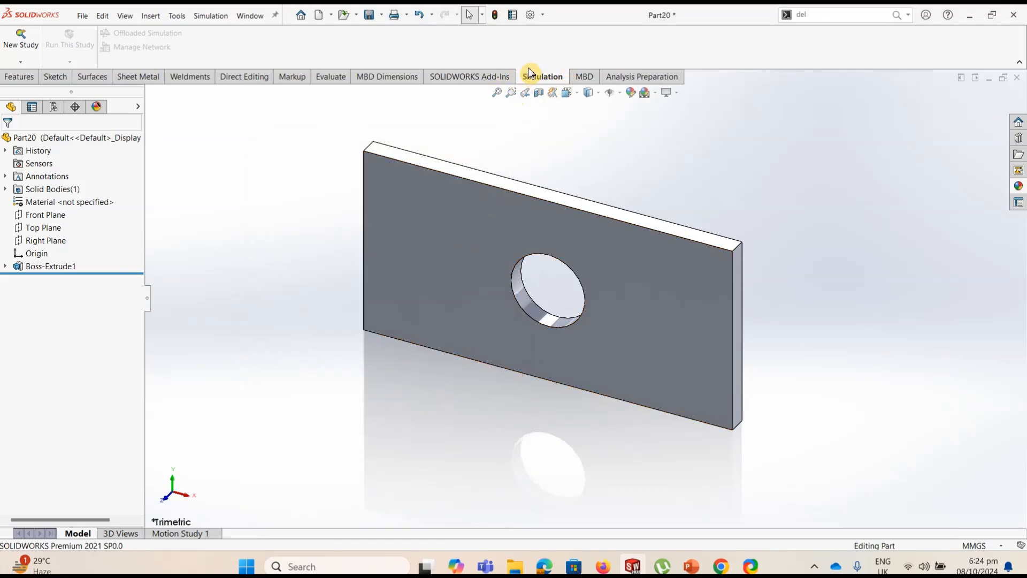
Create a new Static simulation study for the plate and name it plate_stress
click(21, 43)
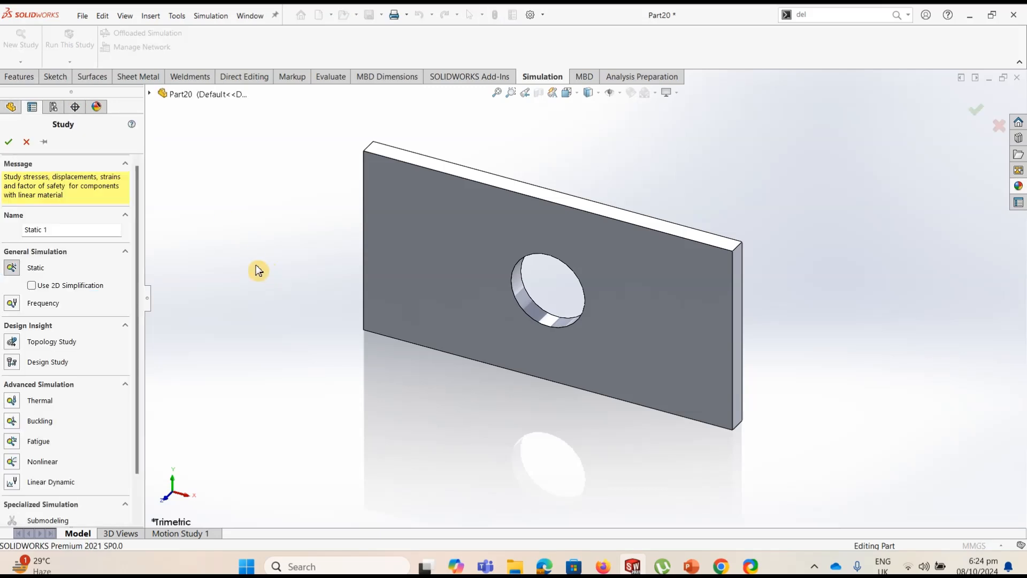
click(31, 229)
key(BackSpace)
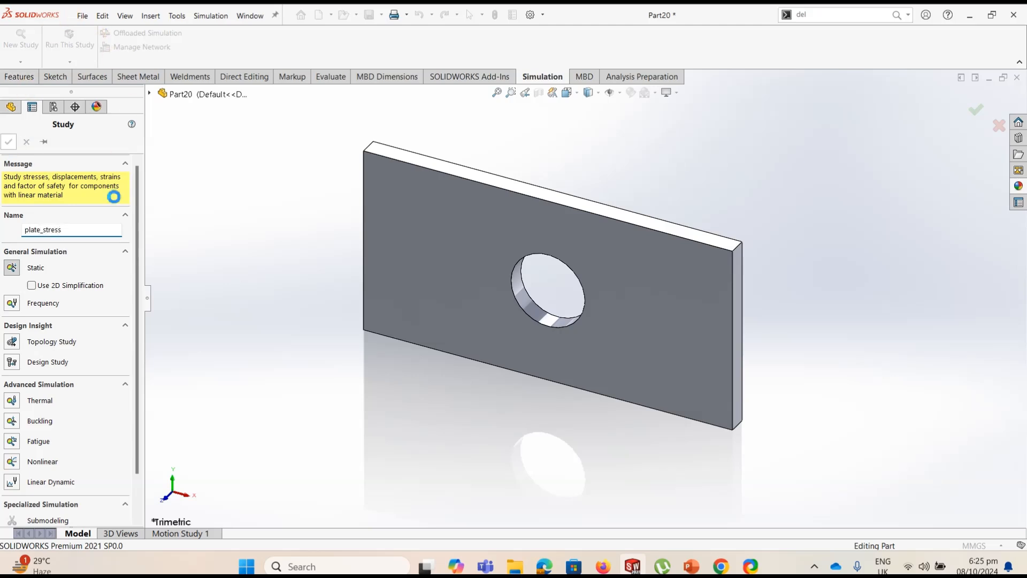
Confirm the plate_stress static study and apply AISI 304 from the Steel materials to the plate
click(8, 141)
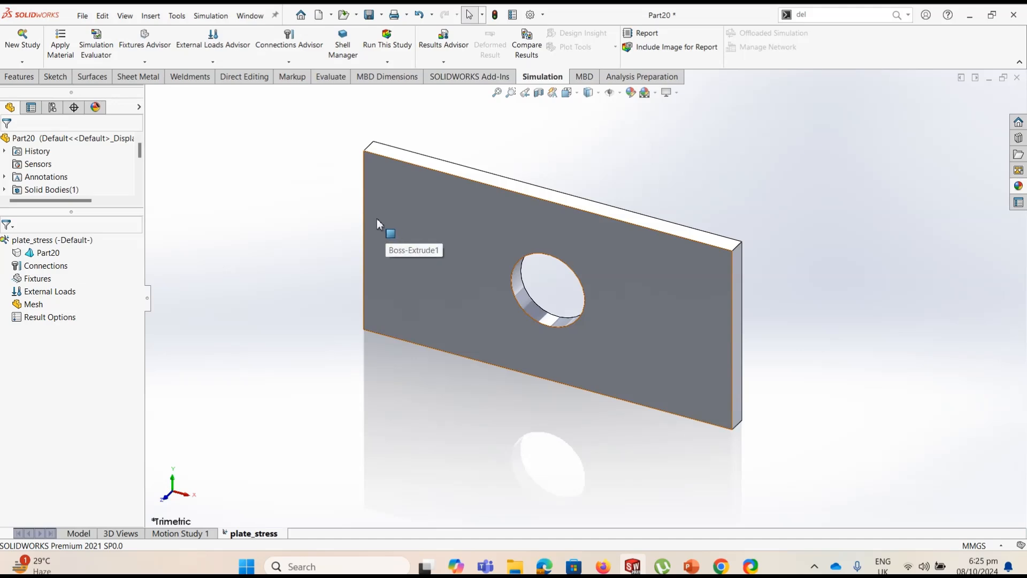
click(62, 48)
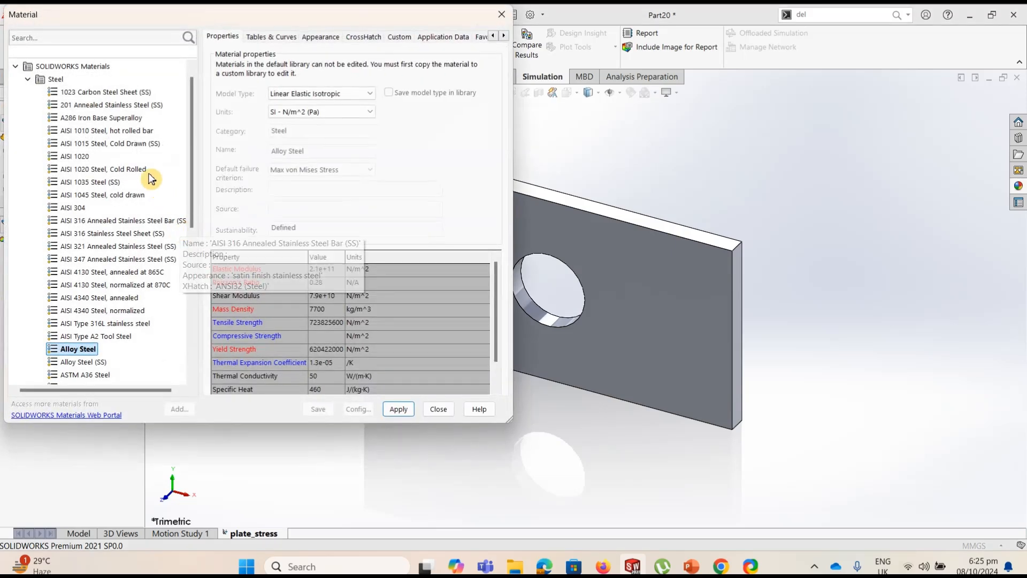
click(28, 79)
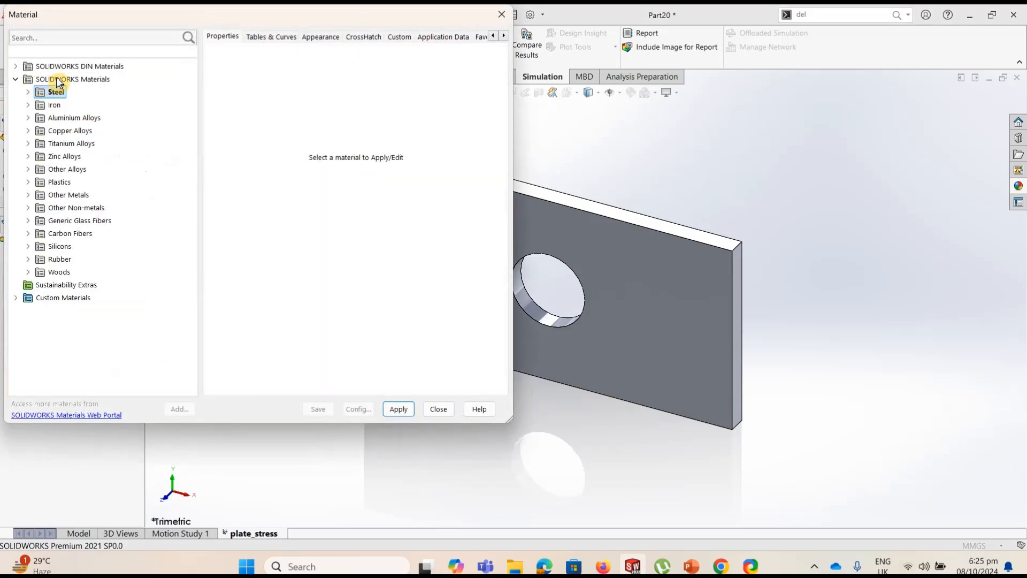
click(28, 92)
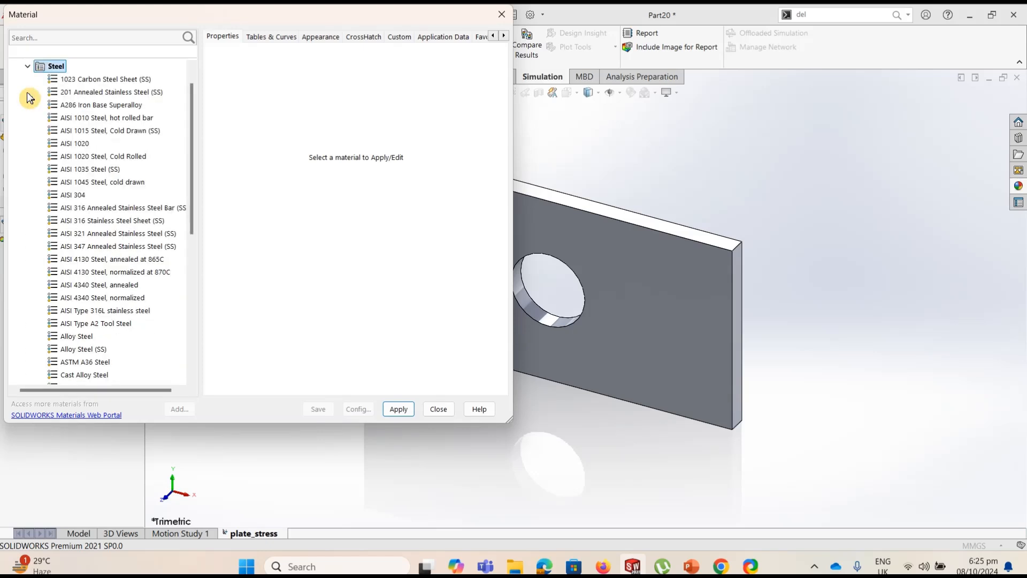
click(79, 198)
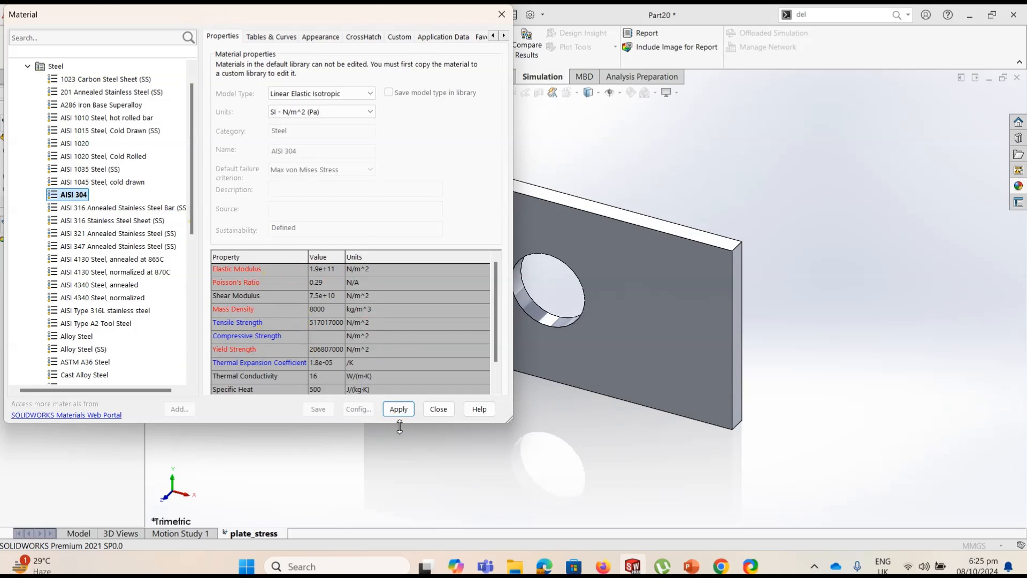
click(399, 409)
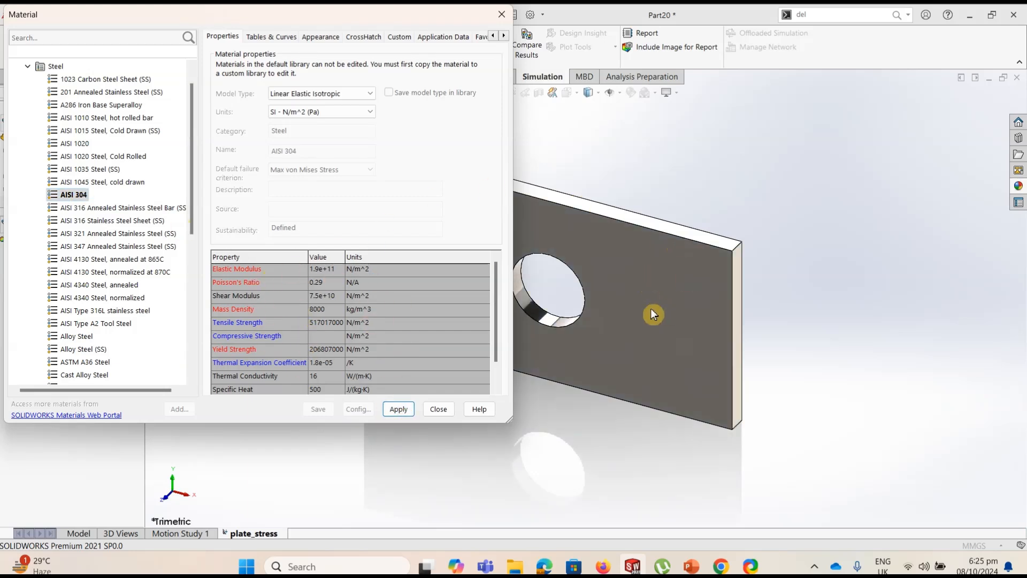
click(438, 408)
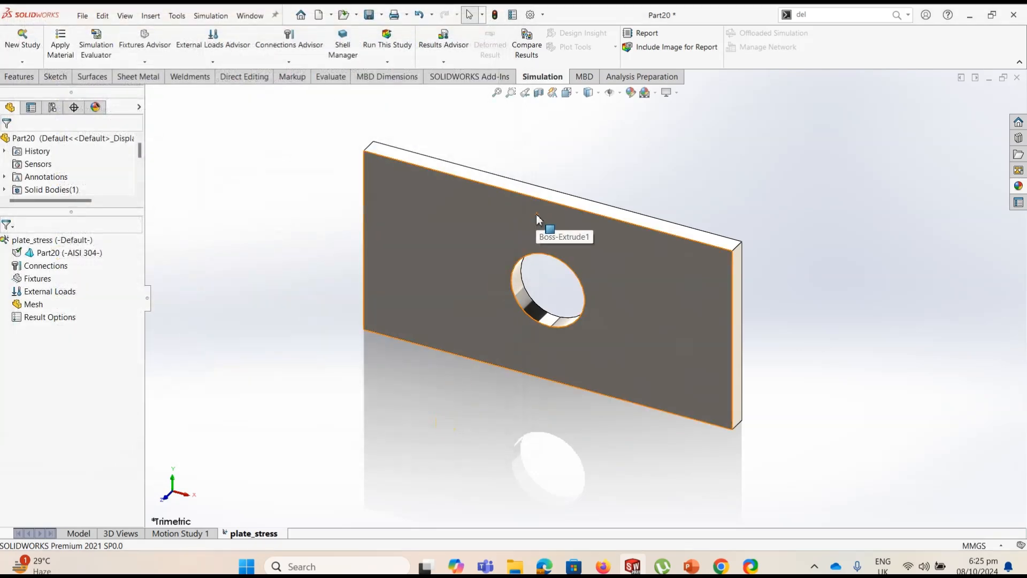
click(323, 152)
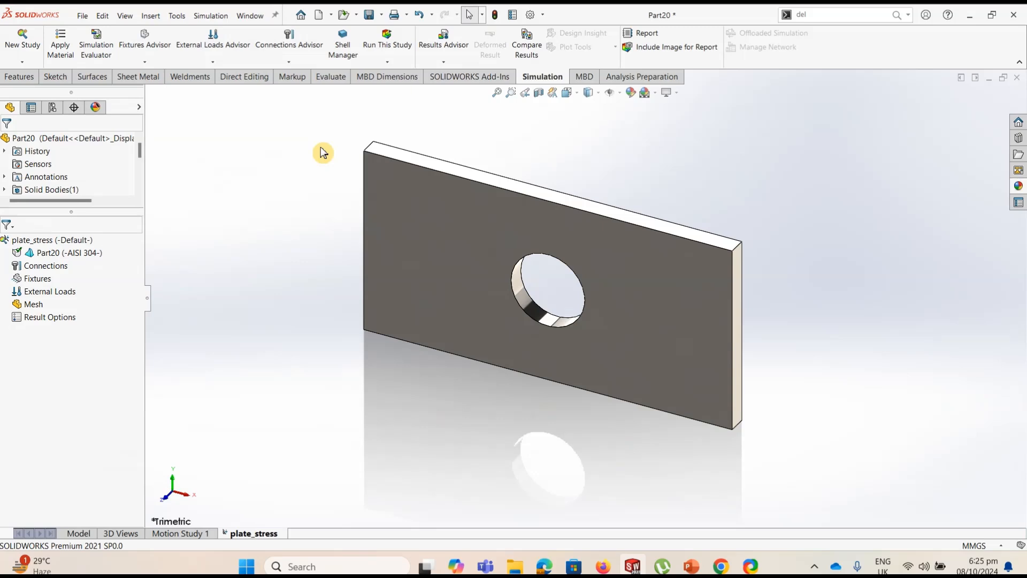
Add a Fixed Geometry fixture to the plate's short end face on the positive X side
click(42, 266)
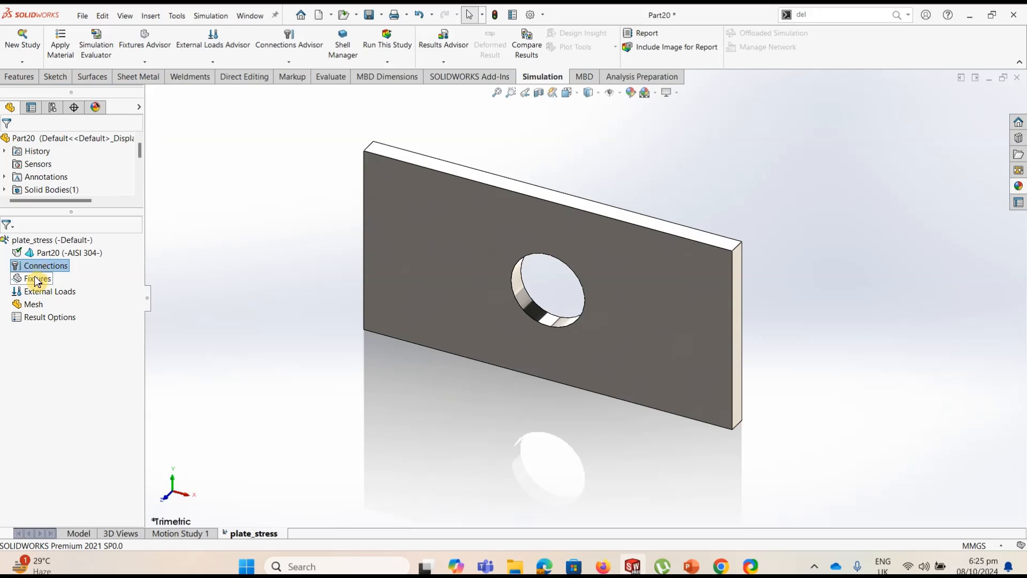
right_click(37, 281)
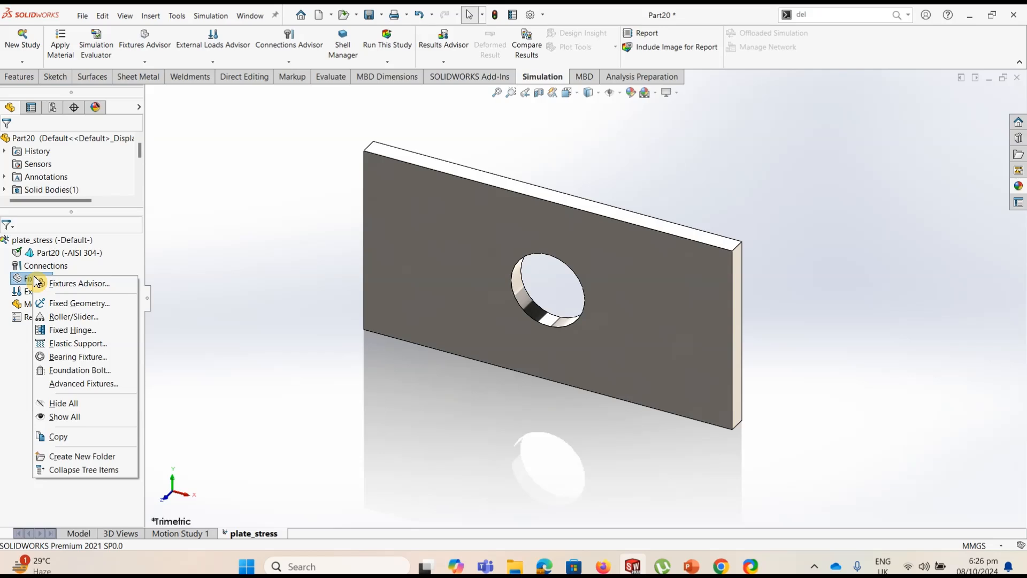
click(62, 306)
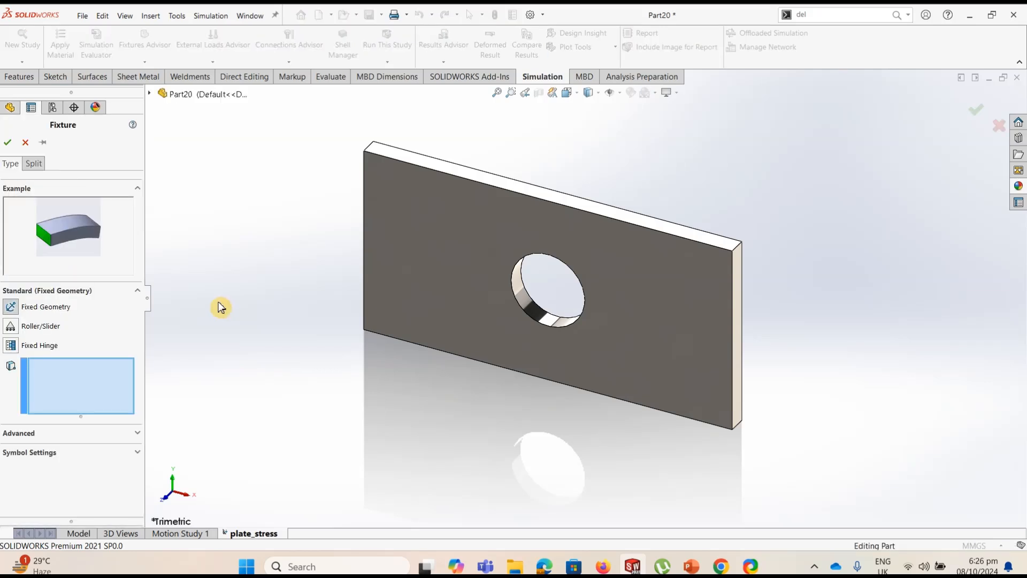
click(398, 184)
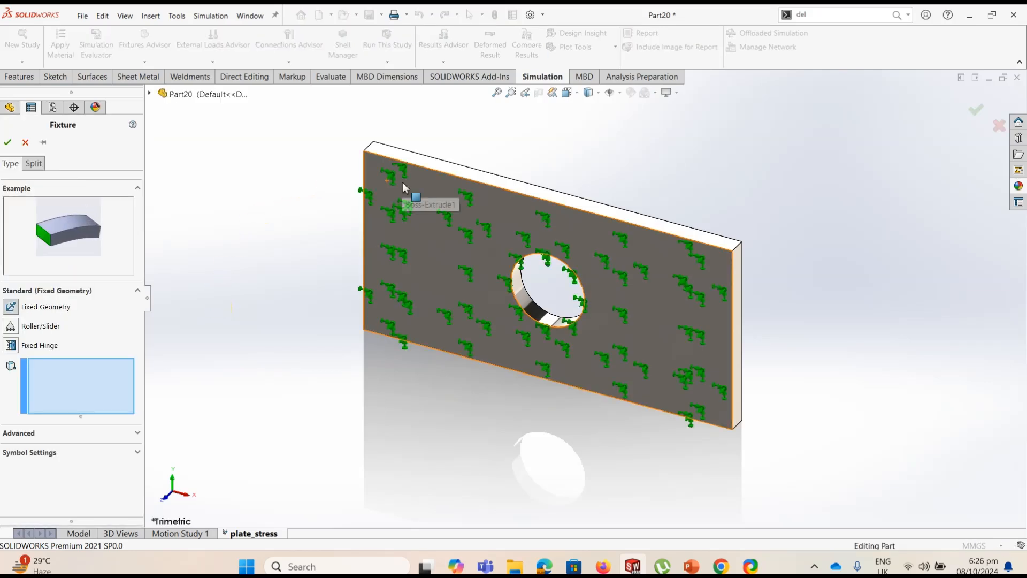
click(737, 288)
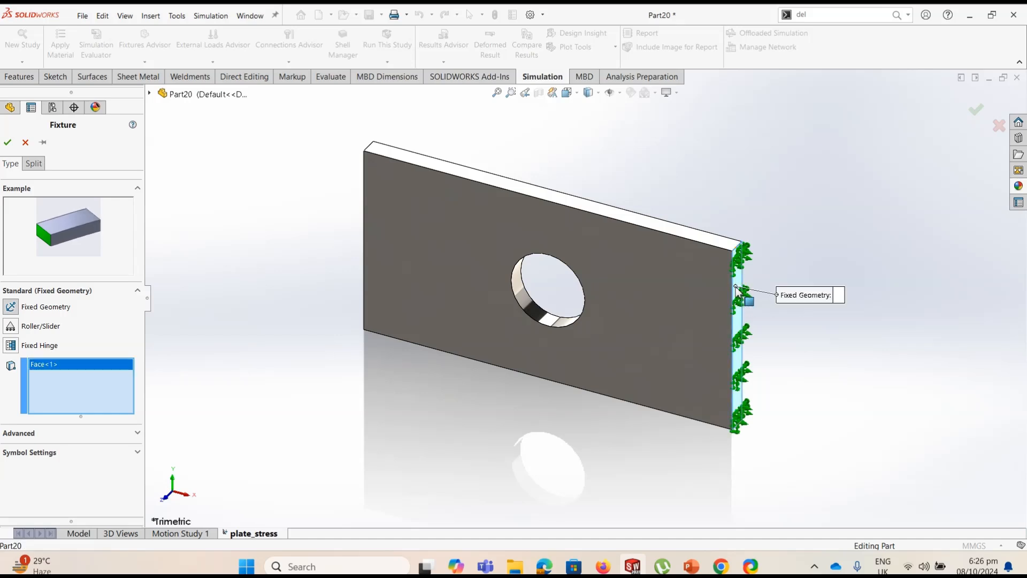
click(8, 141)
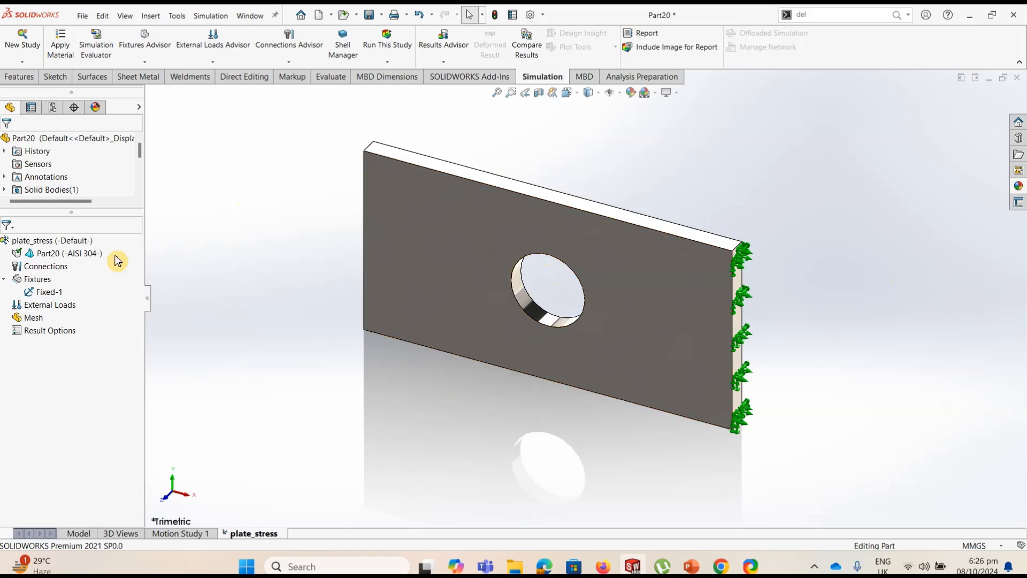
Apply a 45000 N normal force to the end face opposite the fixture, reversed so it pulls away from the plate
right_click(49, 309)
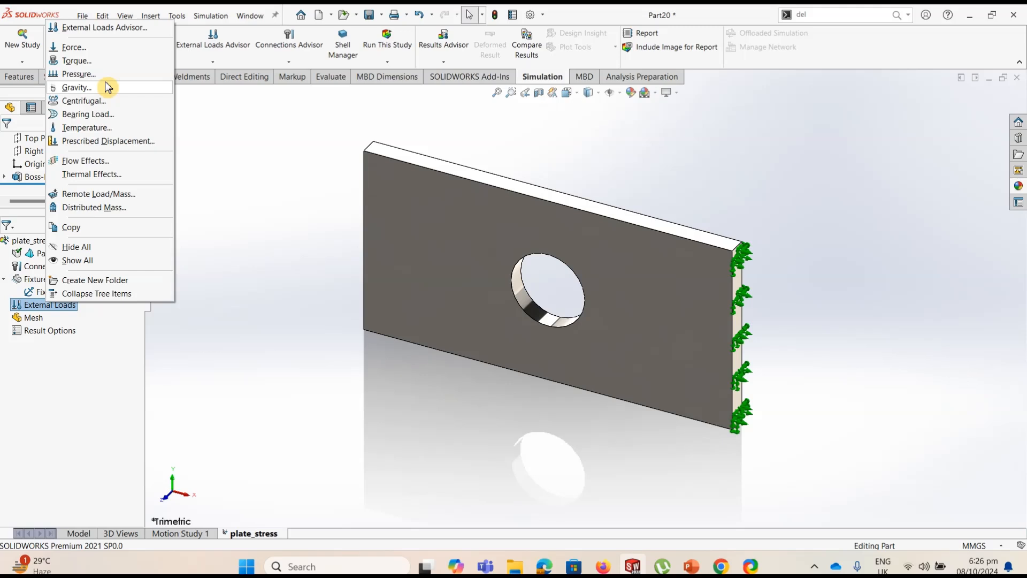
click(102, 50)
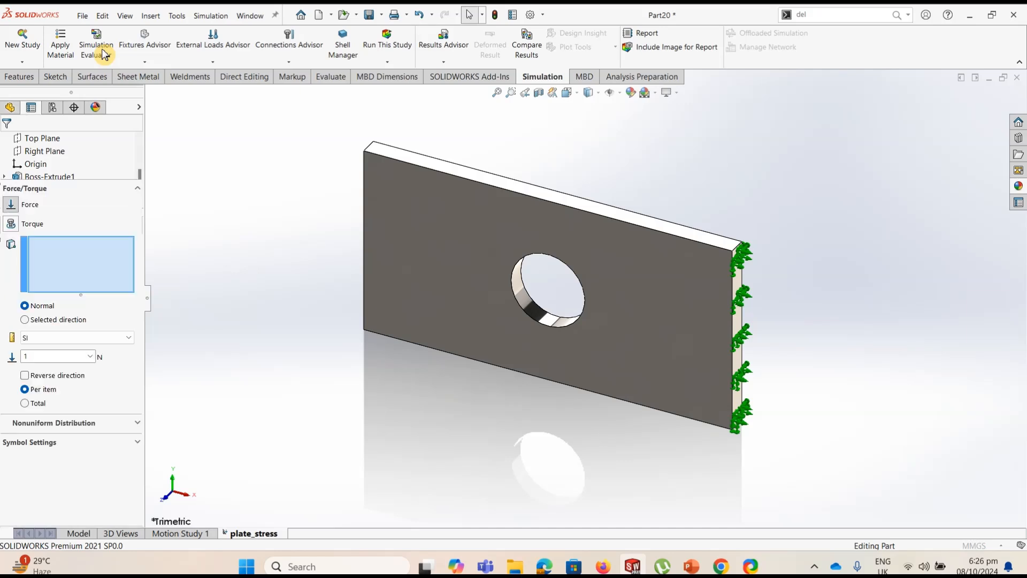
middle_drag(305, 232, 337, 247)
click(374, 226)
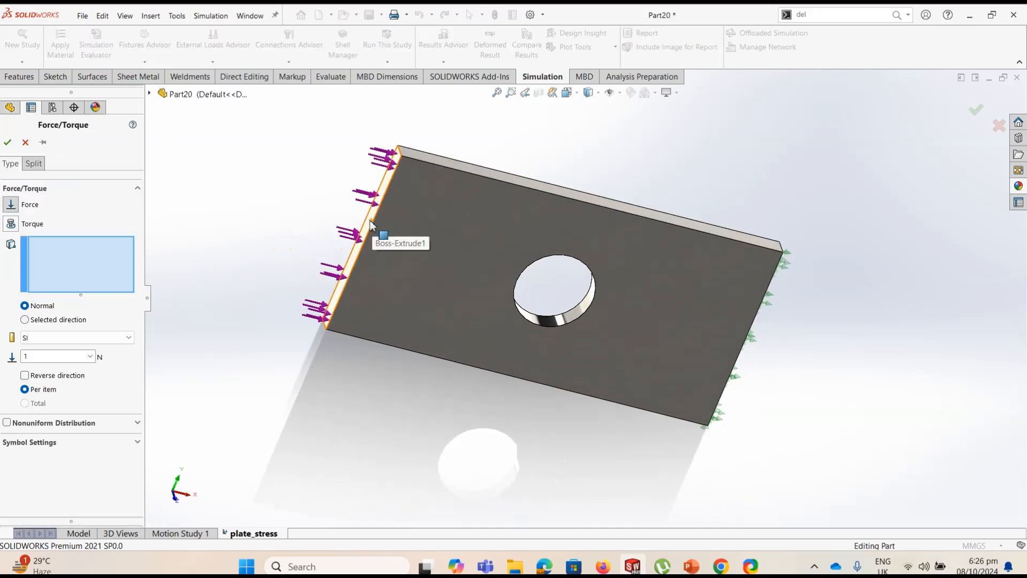
middle_drag(287, 337, 251, 299)
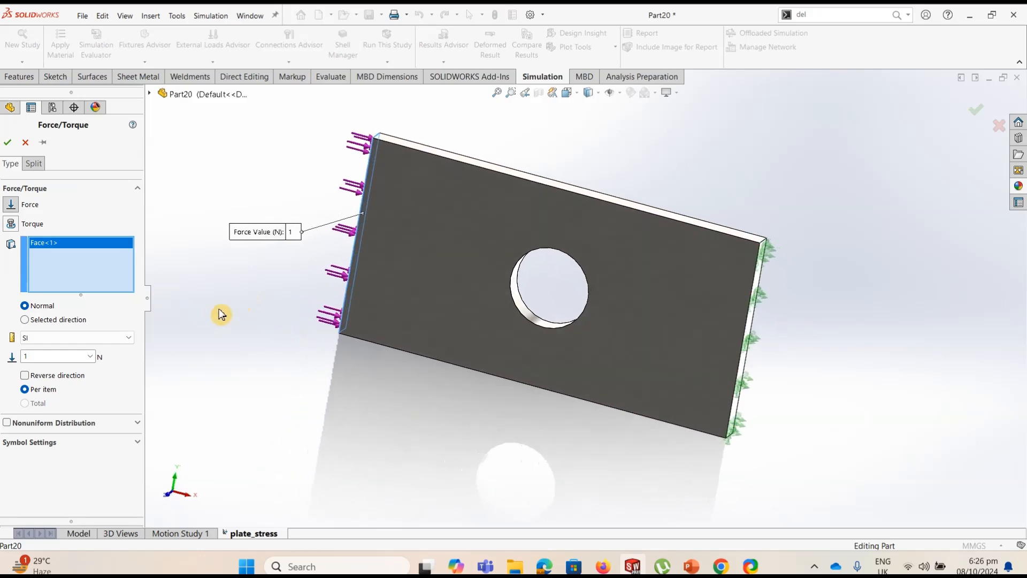
click(25, 375)
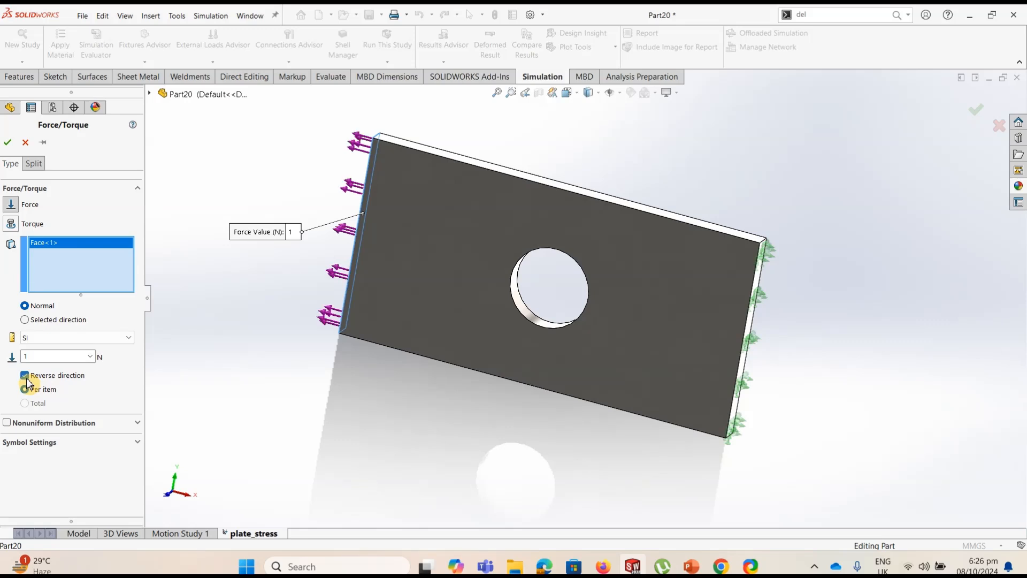
click(22, 356)
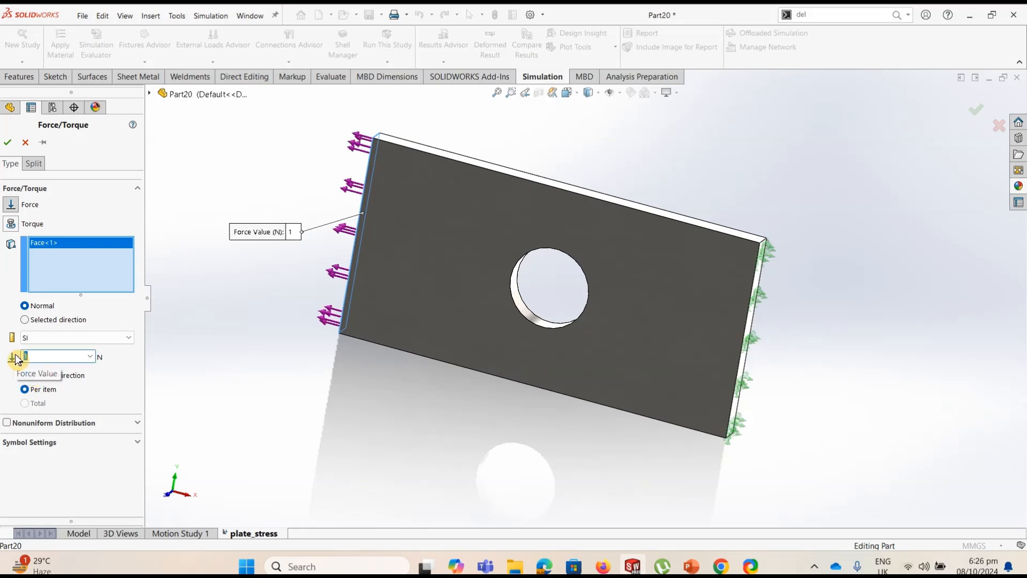
text(45000)
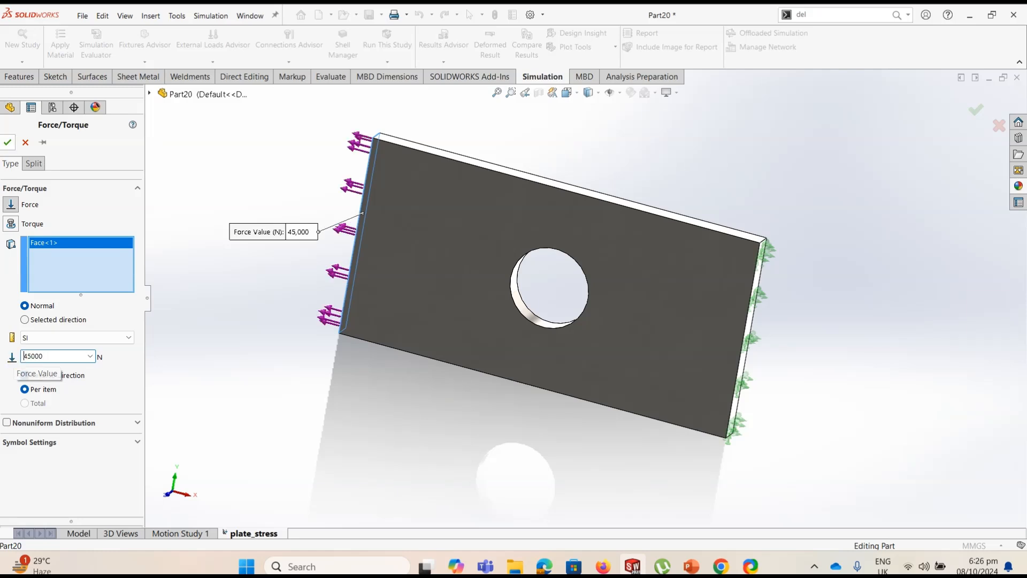
click(7, 142)
Create a standard mesh of the plate with Mesh Parameters enabled, keeping the suggested density, element size and tolerance
click(380, 408)
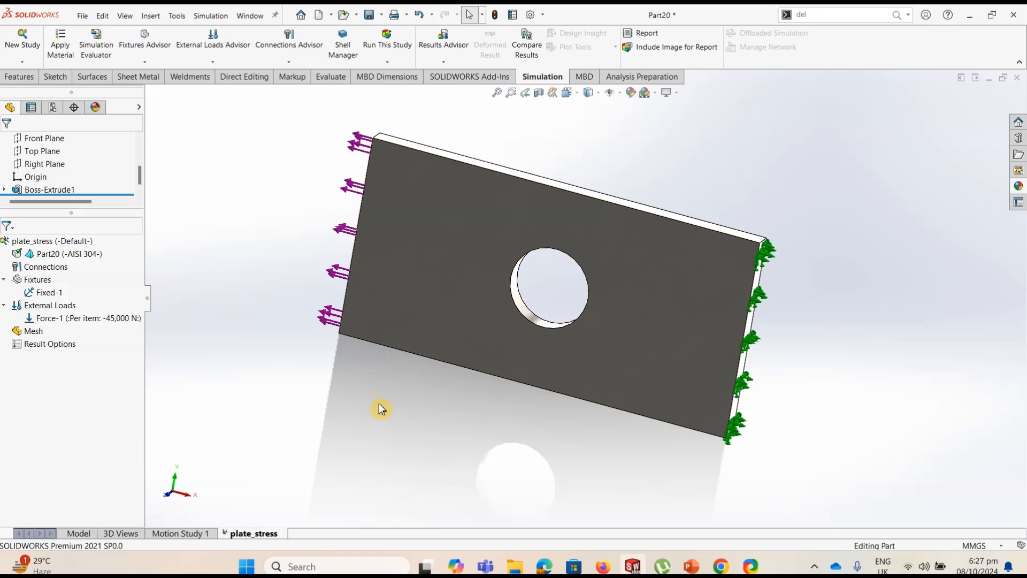
mouse_move(380, 409)
middle_down()
mouse_move(349, 428)
mouse_move(377, 426)
middle_up()
click(379, 431)
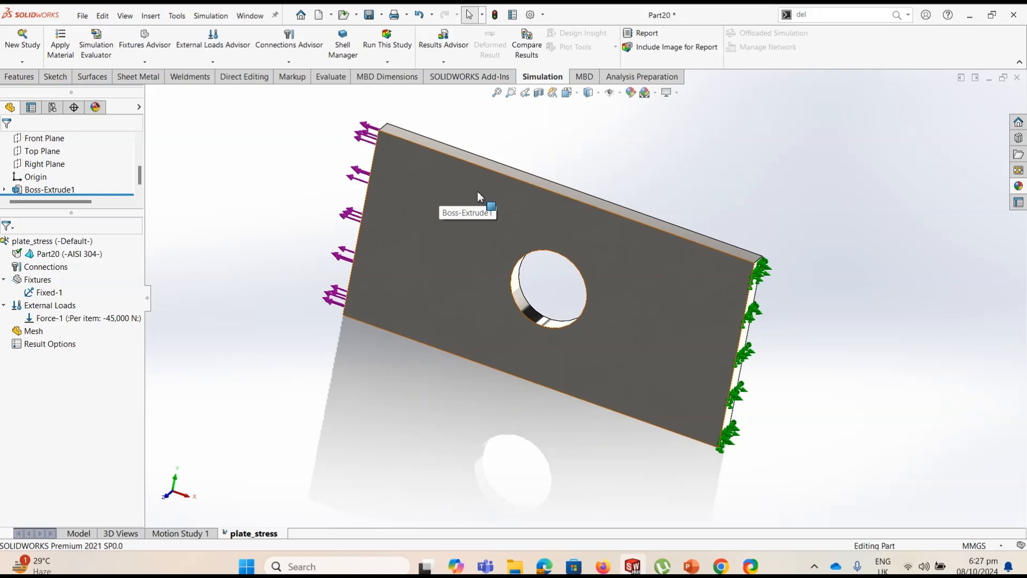
click(30, 336)
right_click(31, 339)
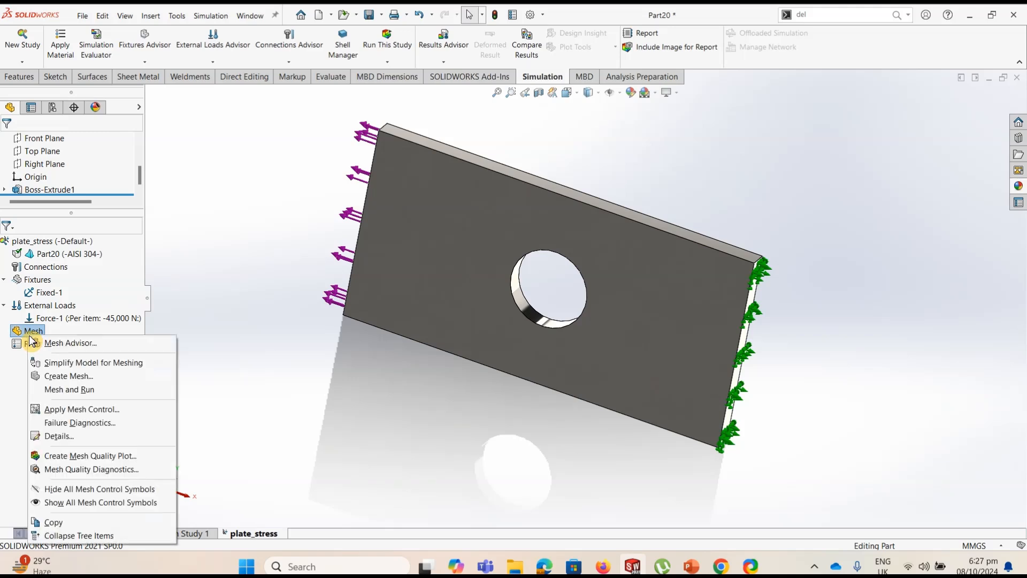
click(70, 389)
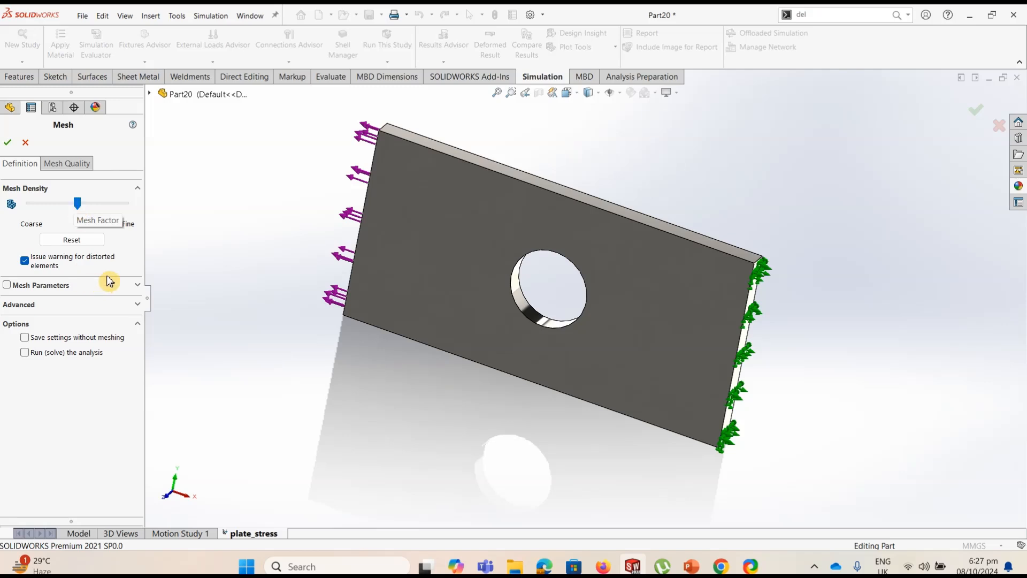
click(139, 287)
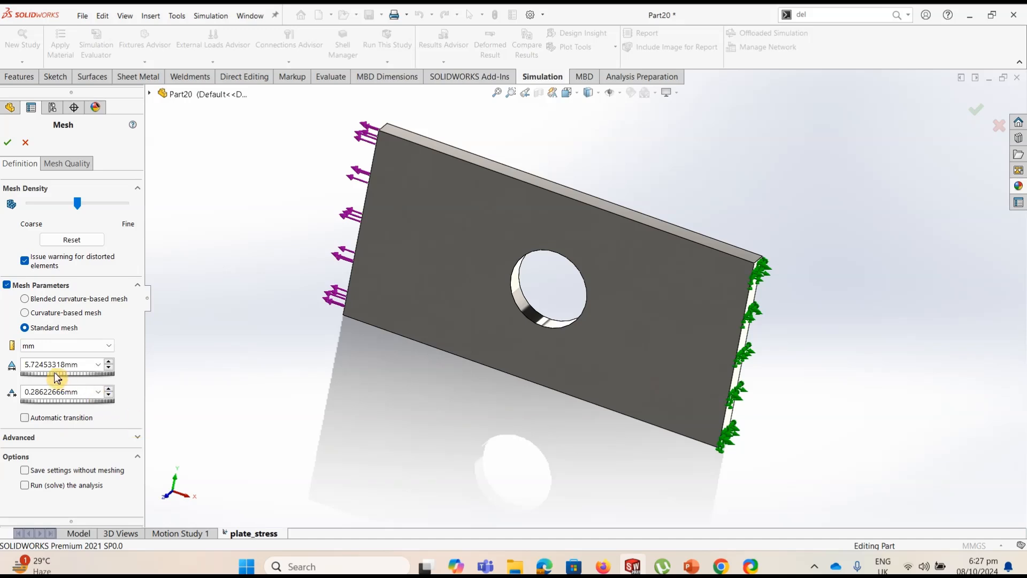
click(8, 142)
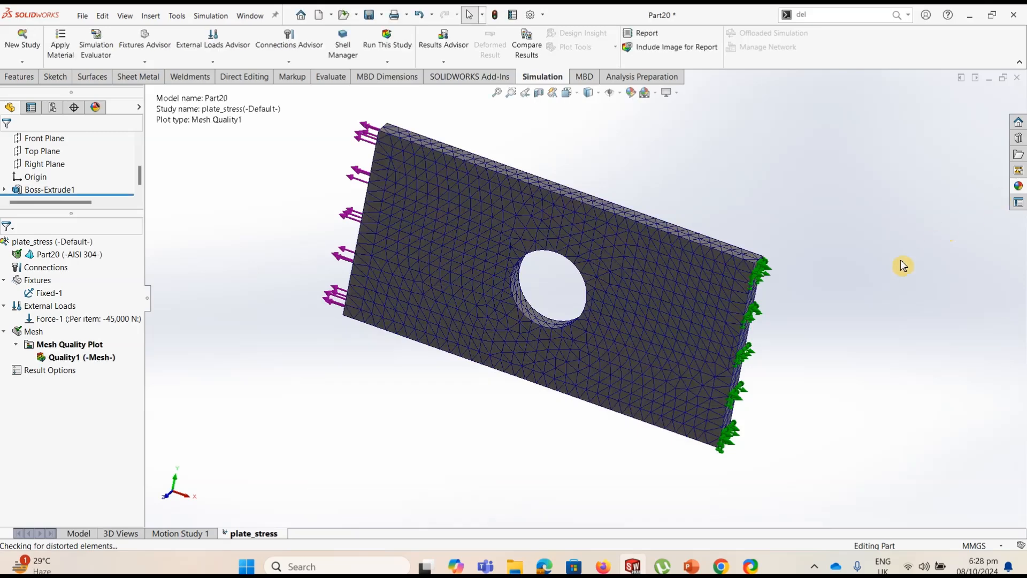
Run the plate_stress study on the meshed plate
middle_drag(847, 305, 607, 212)
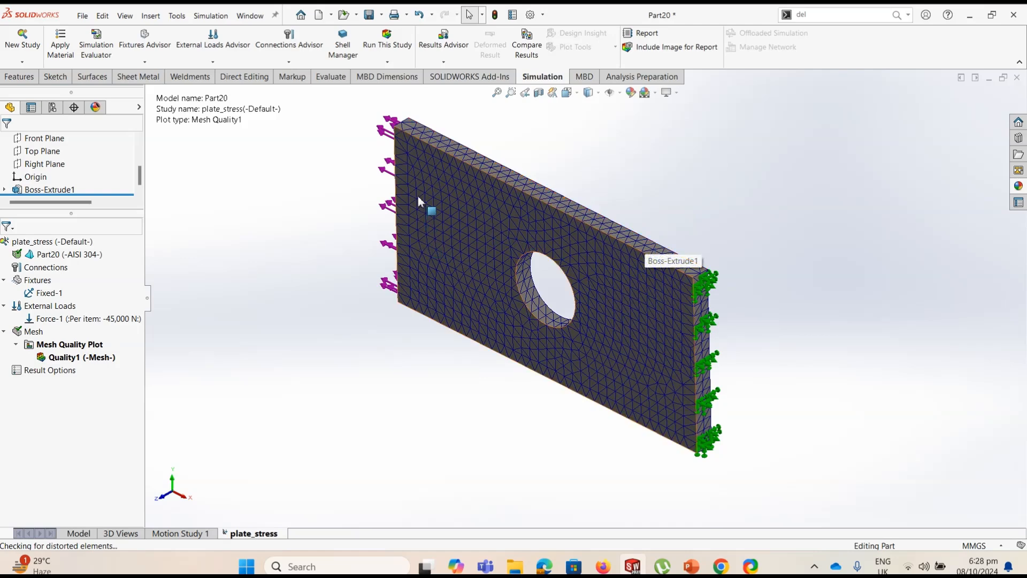
click(389, 38)
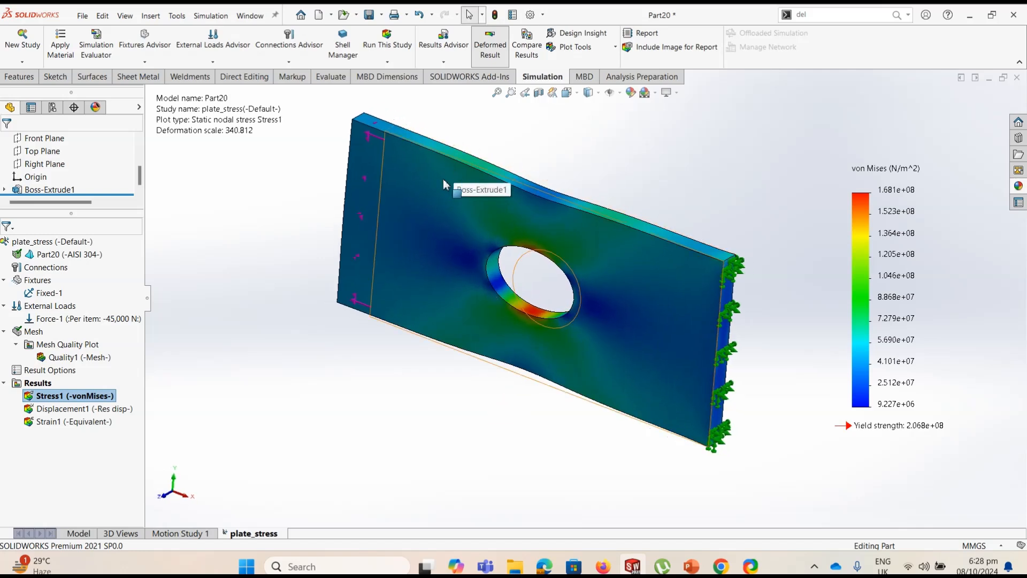
Compare the von Mises stress plot in the plate's deformed and undeformed states, finishing with the deformed result shown
click(492, 56)
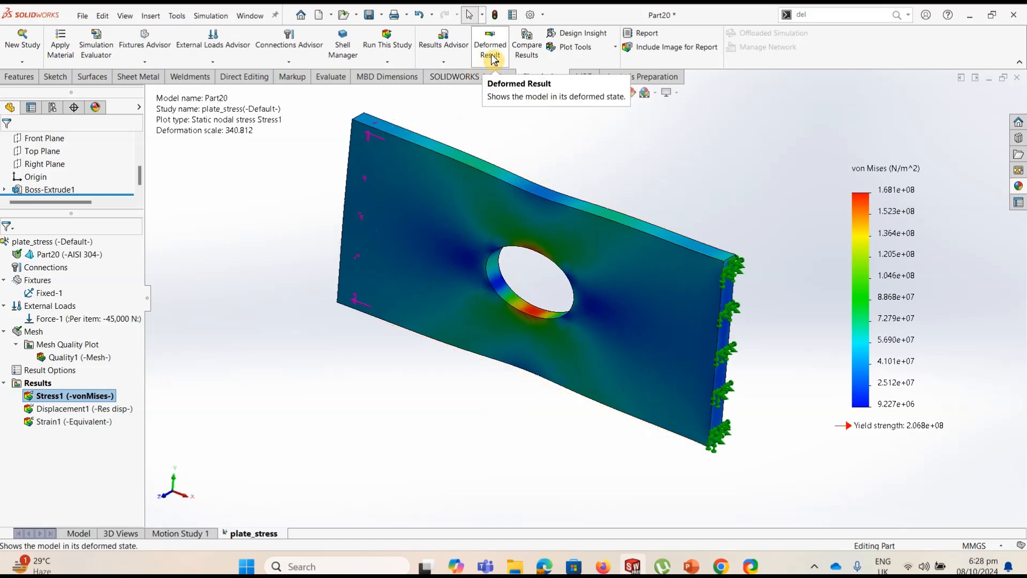
click(492, 56)
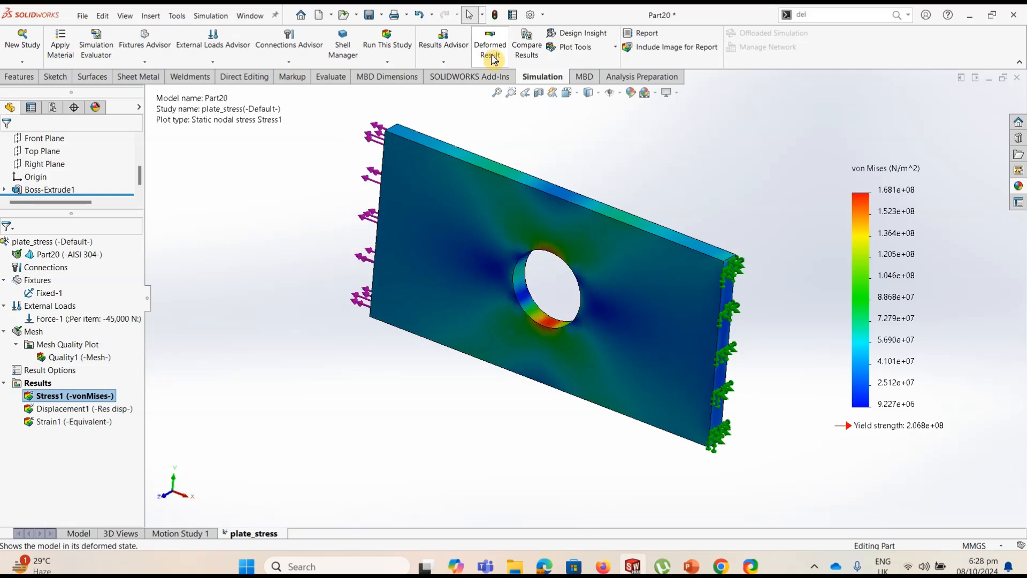
click(492, 55)
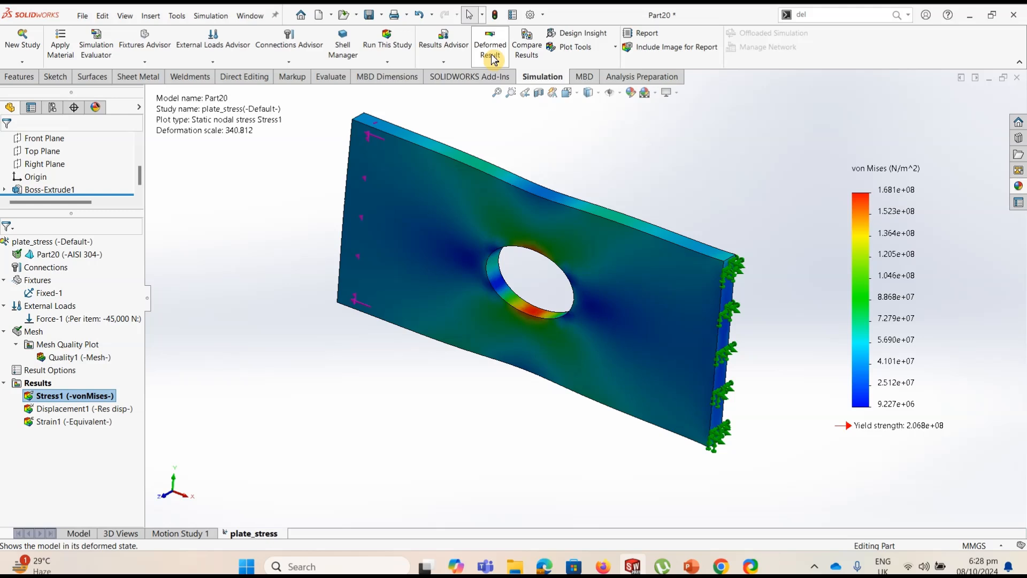
click(492, 55)
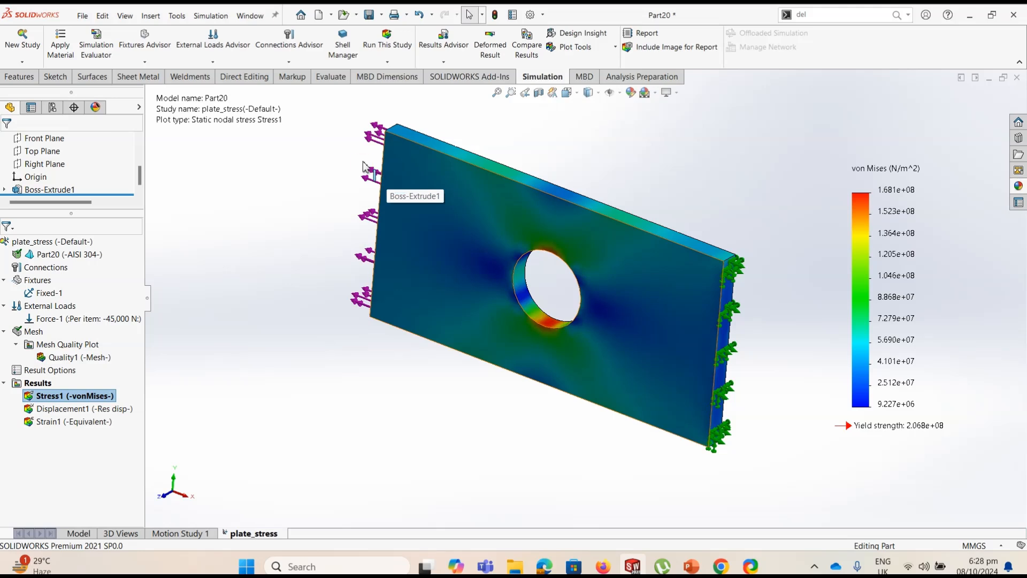
click(490, 48)
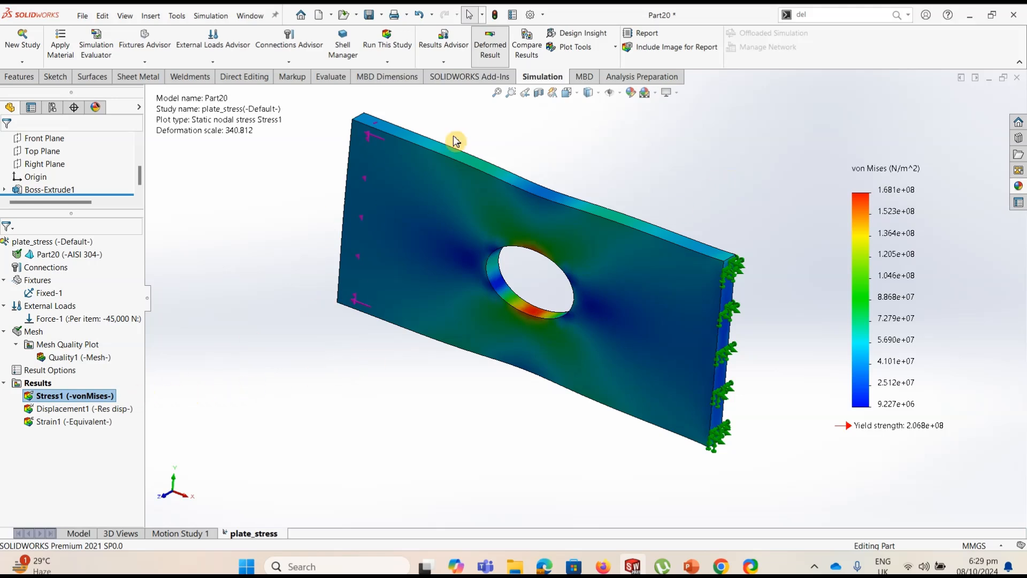
View the plate's resultant displacement plot and equivalent strain plot from the study results
click(53, 411)
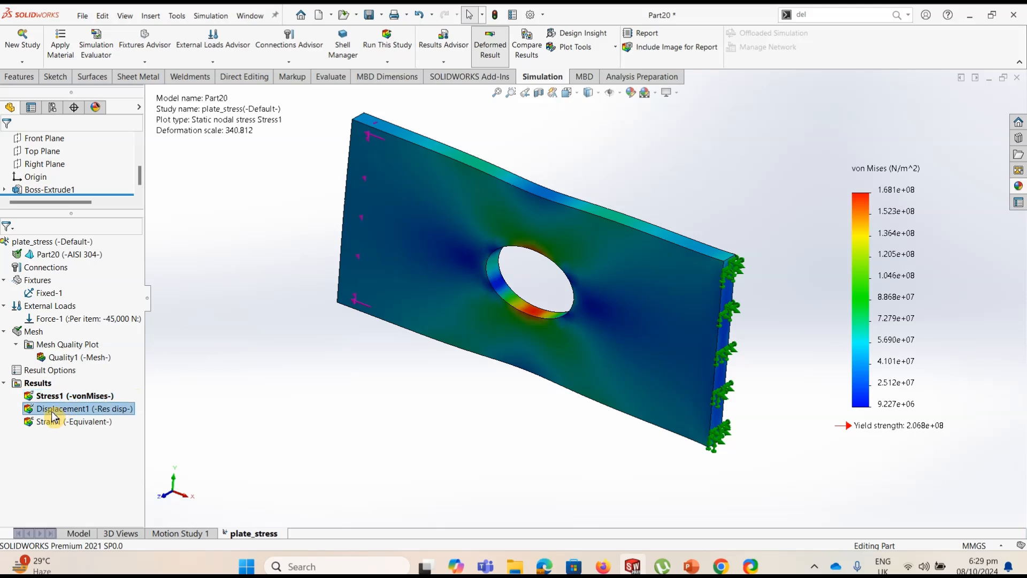
double_click(55, 416)
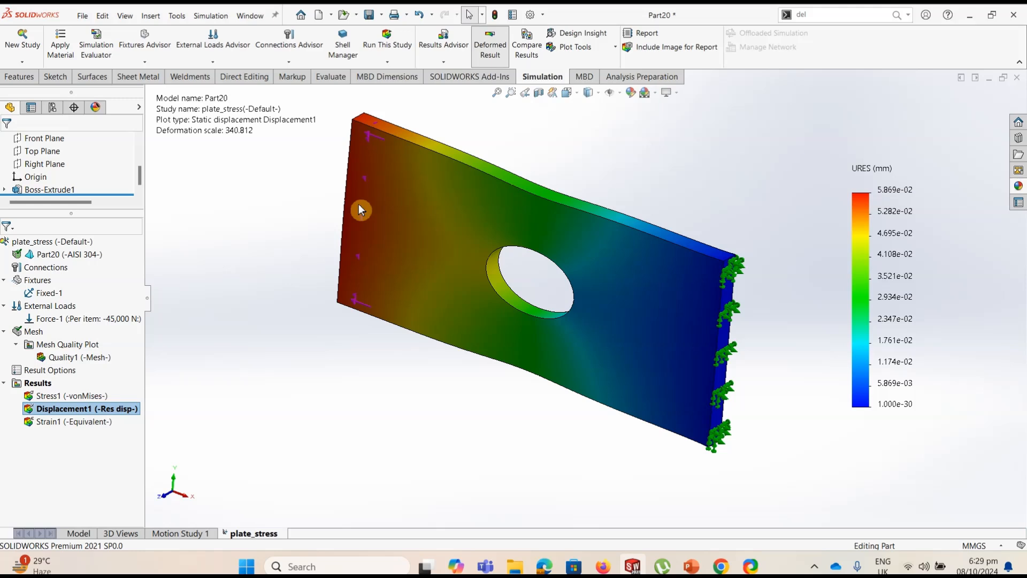
double_click(67, 422)
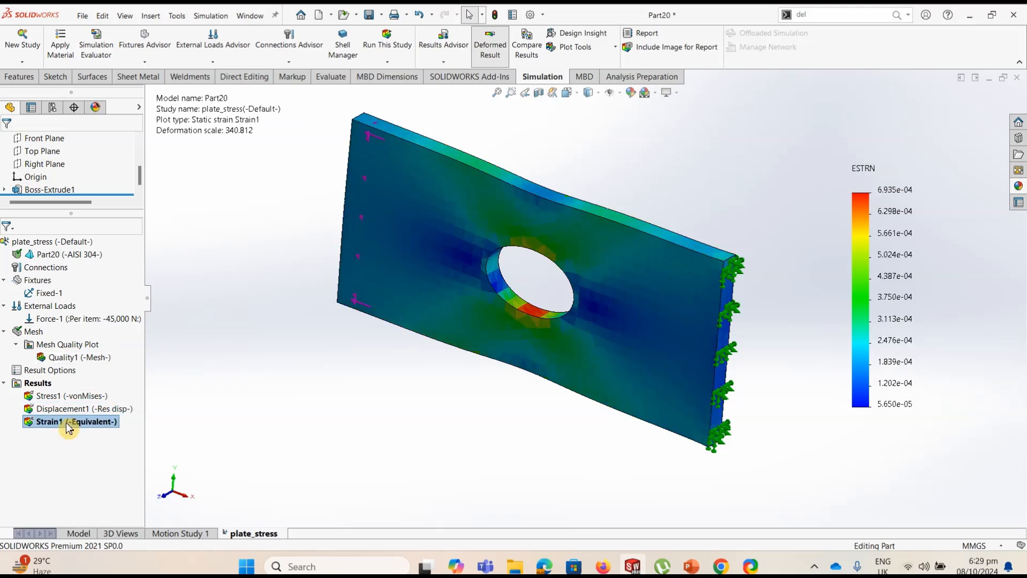
Add a factor of safety plot with the Automatic criterion to the plate_stress results
right_click(51, 389)
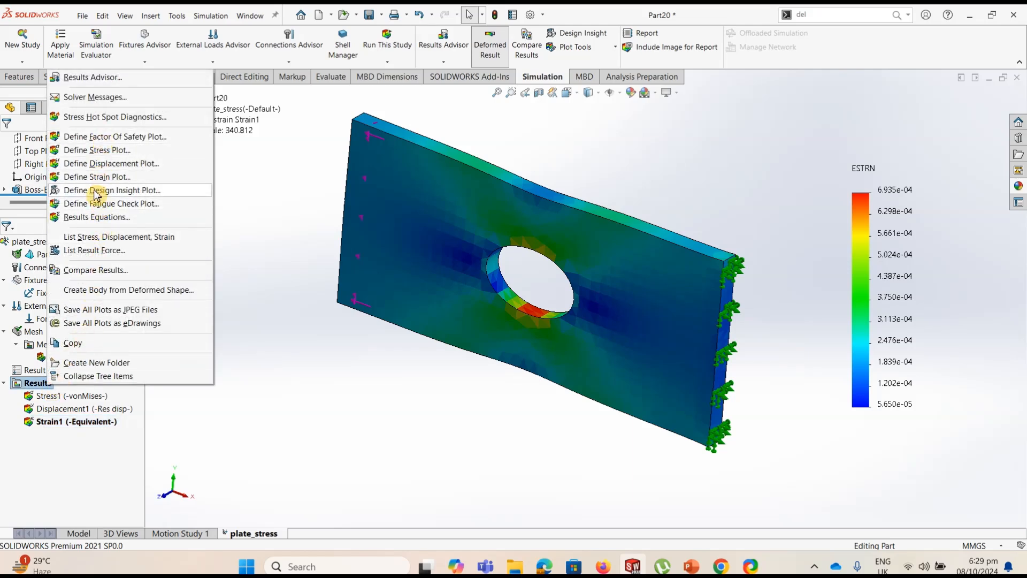
click(105, 139)
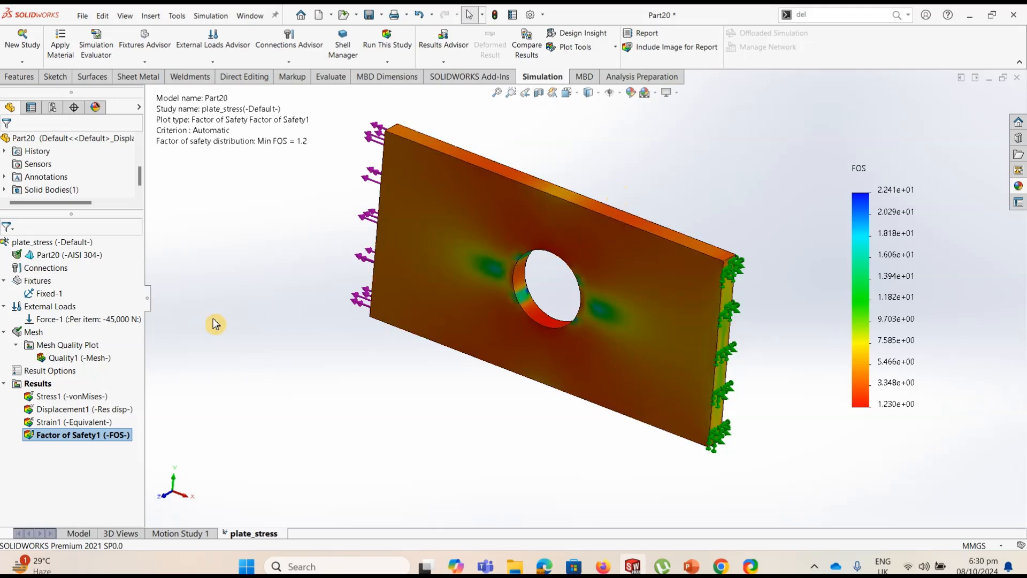
Inspect the von Mises stress plot with section clipping at the Right Plane, and leave without keeping the section
double_click(51, 399)
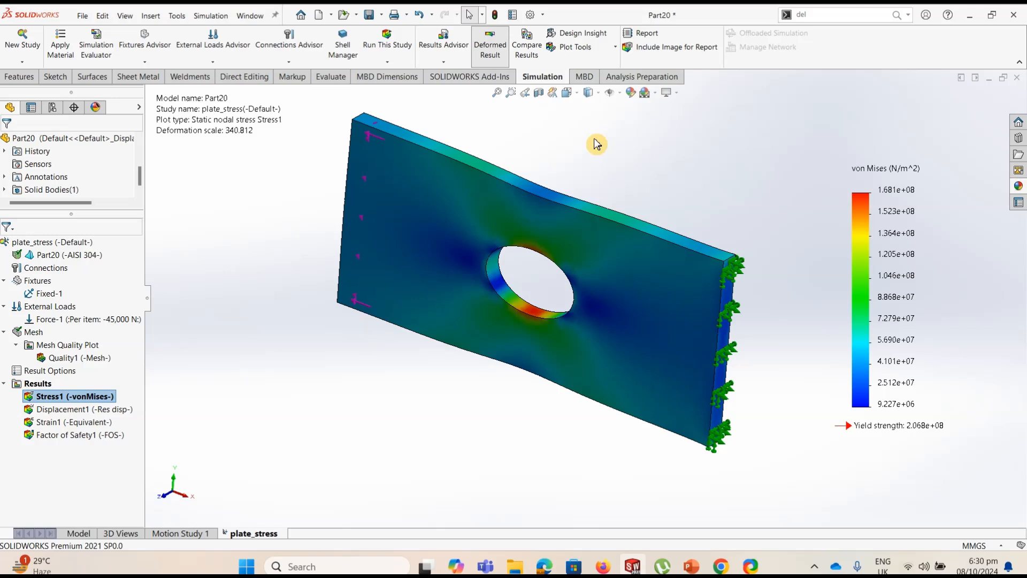
click(615, 51)
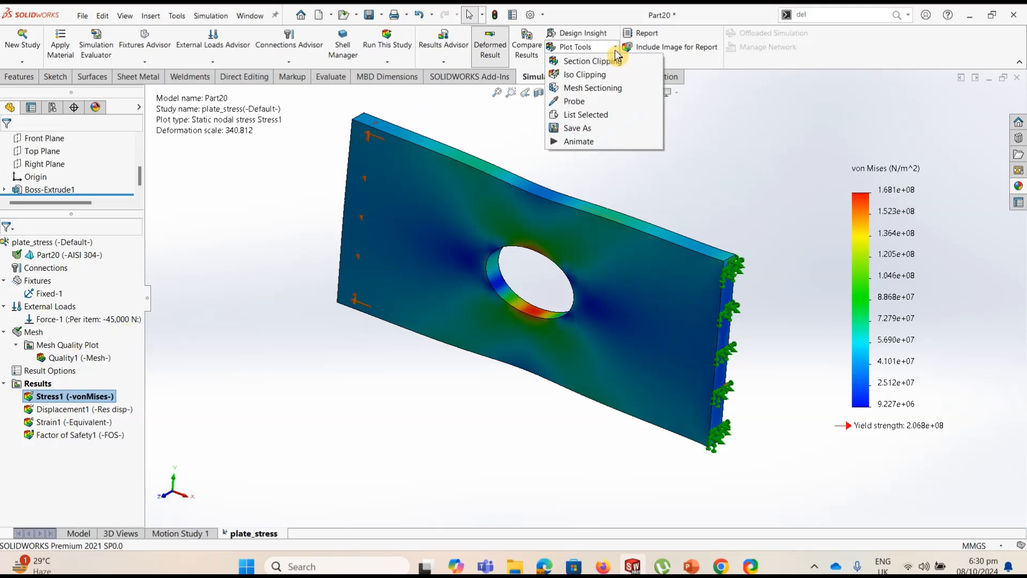
click(615, 61)
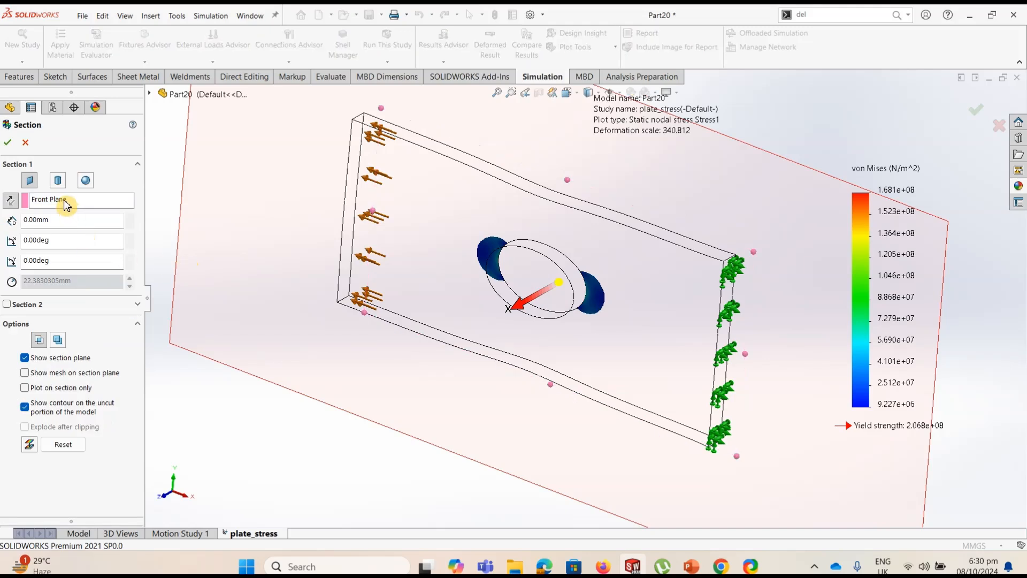
click(152, 96)
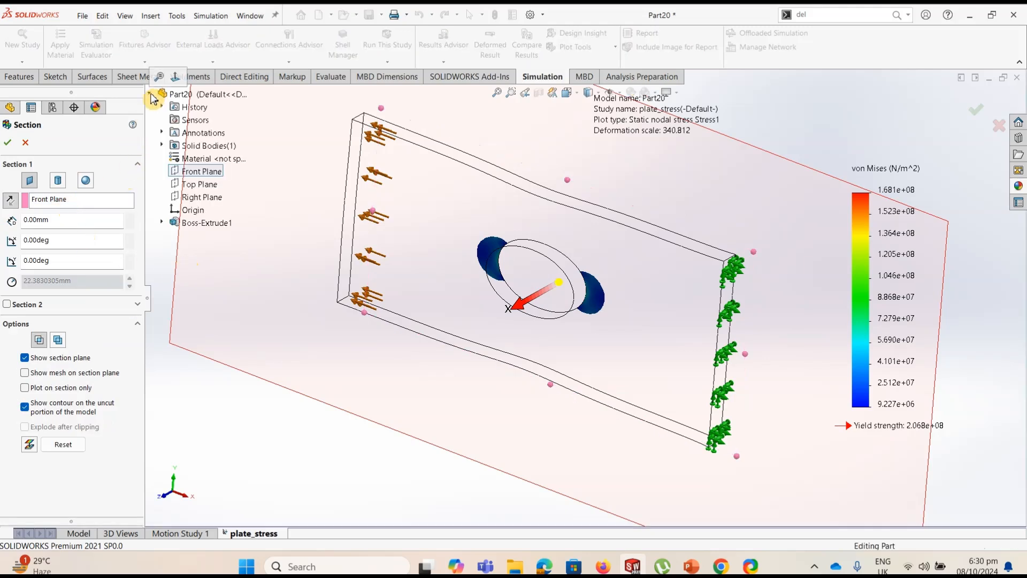
click(199, 200)
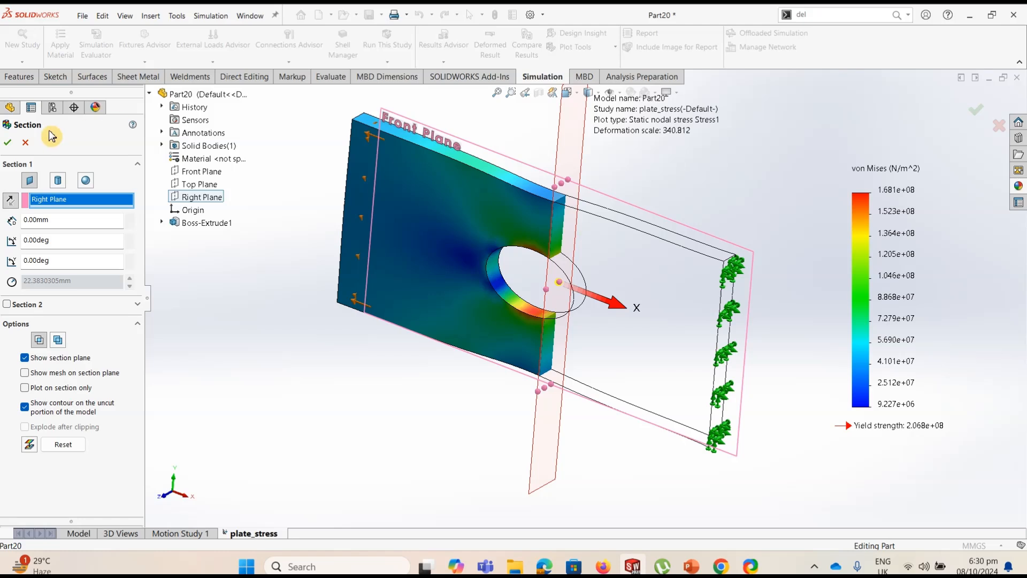
click(29, 143)
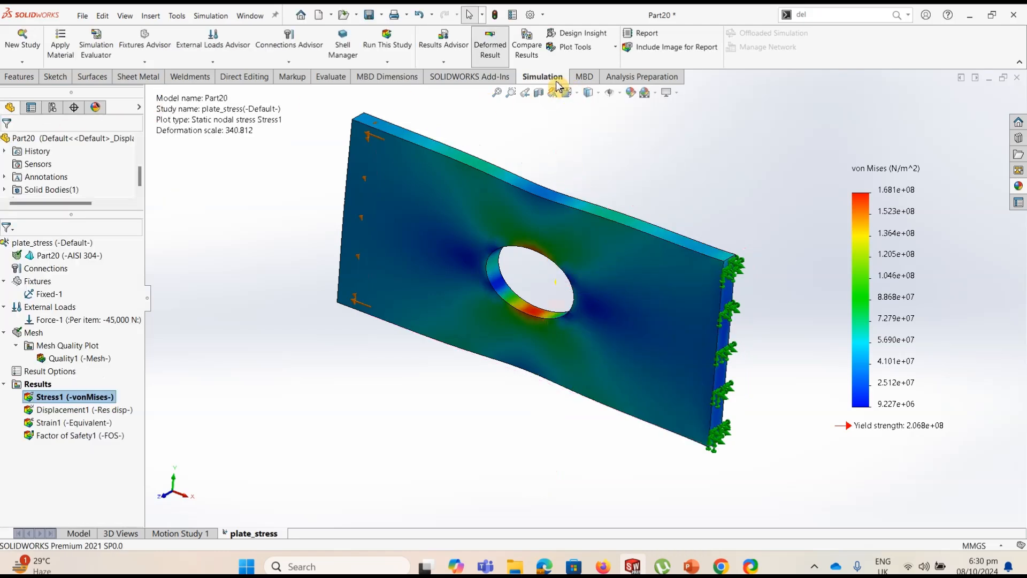
Inspect the von Mises stress plot with iso clipping up to an iso value of 91863104 N/m^2, and leave without keeping the clipping
click(613, 52)
click(574, 74)
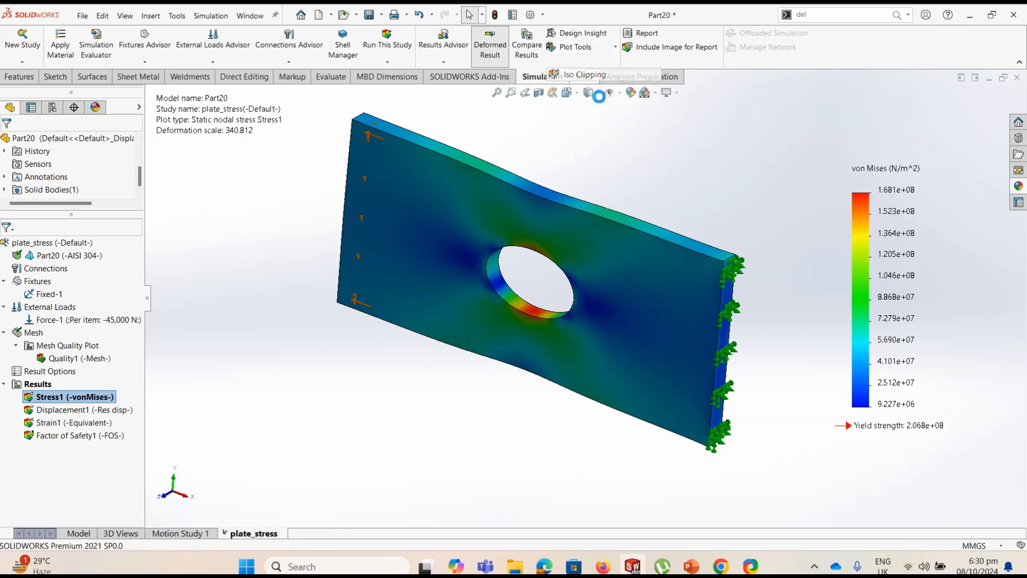
click(66, 215)
mouse_move(68, 216)
mouse_down()
mouse_move(88, 219)
mouse_move(22, 234)
mouse_move(63, 230)
mouse_up()
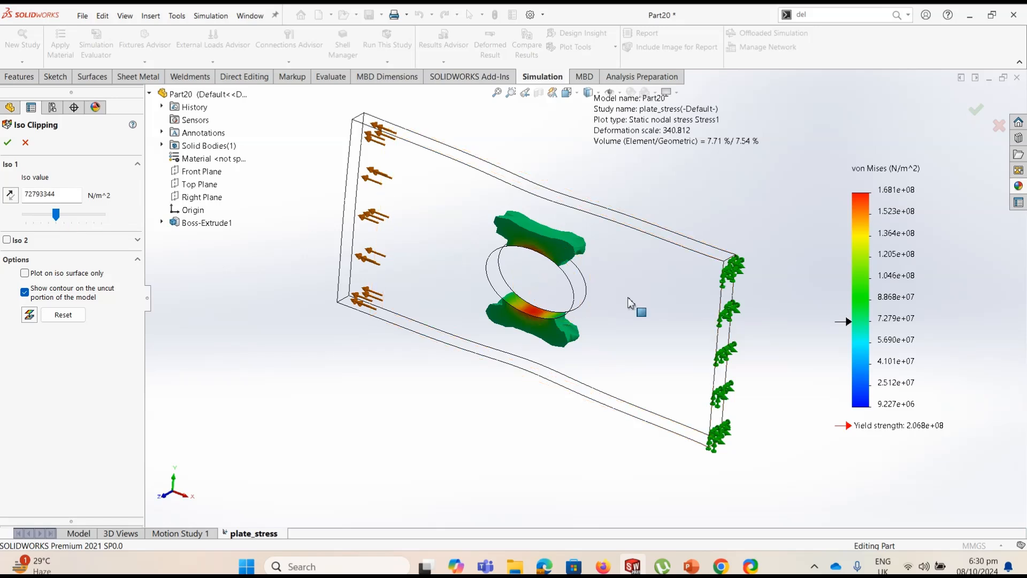
drag(60, 222, 66, 223)
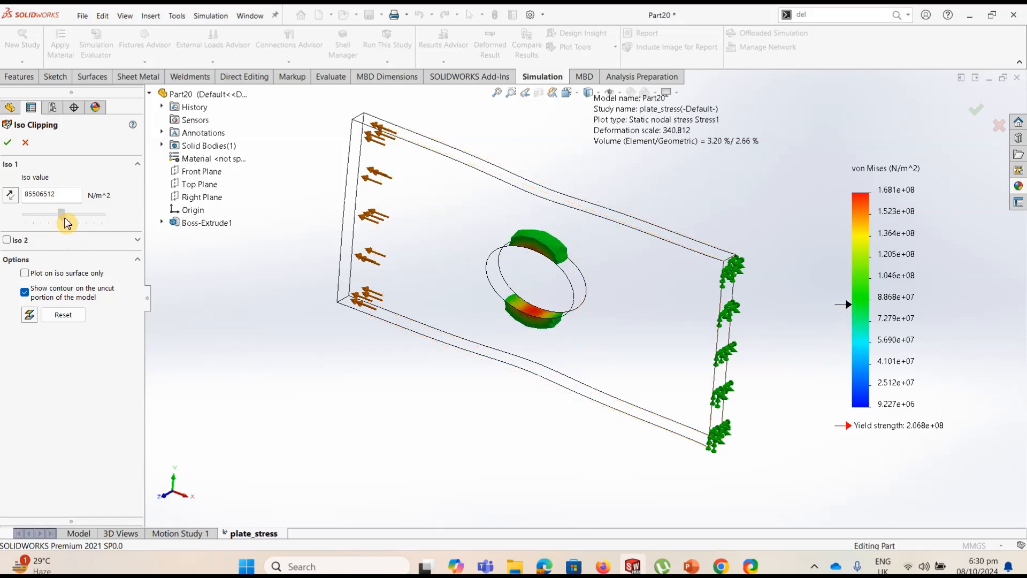
mouse_move(67, 223)
mouse_down()
mouse_move(11, 231)
mouse_move(64, 224)
mouse_up()
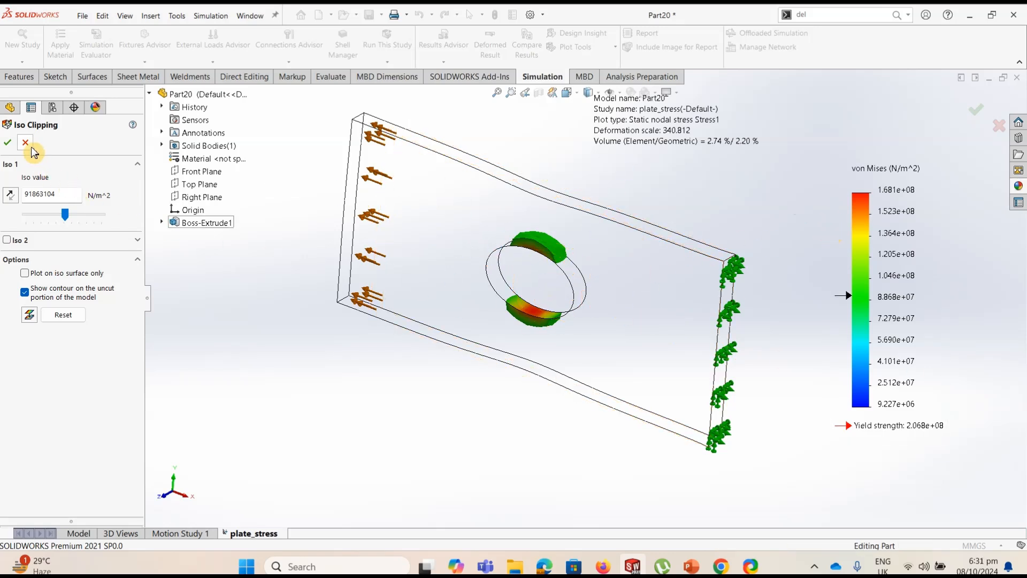
click(8, 142)
Probe the von Mises stress at six locations around the hole on the plate's front face, review the results list and close the probe
click(615, 47)
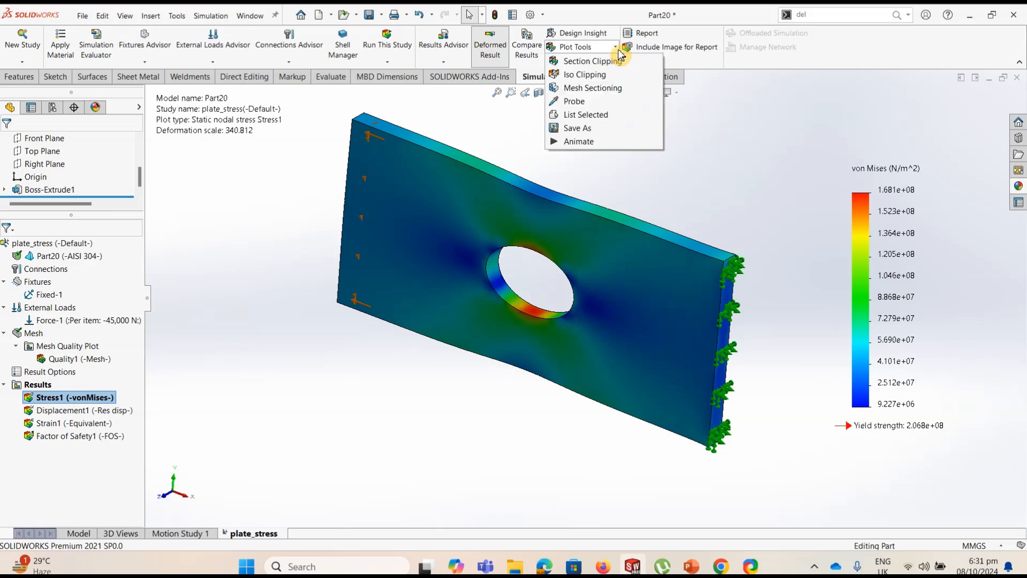
click(592, 103)
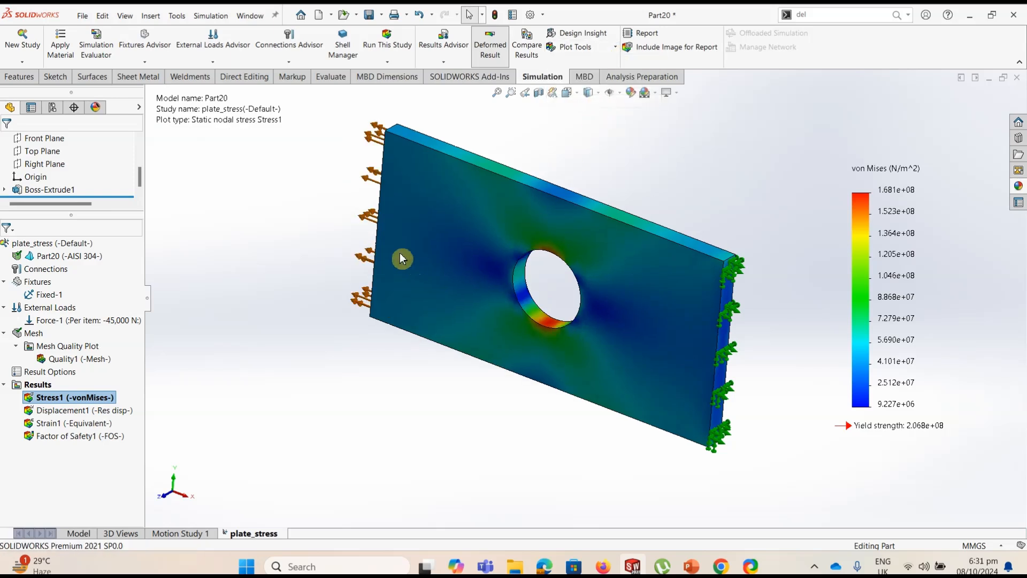
click(428, 181)
click(446, 272)
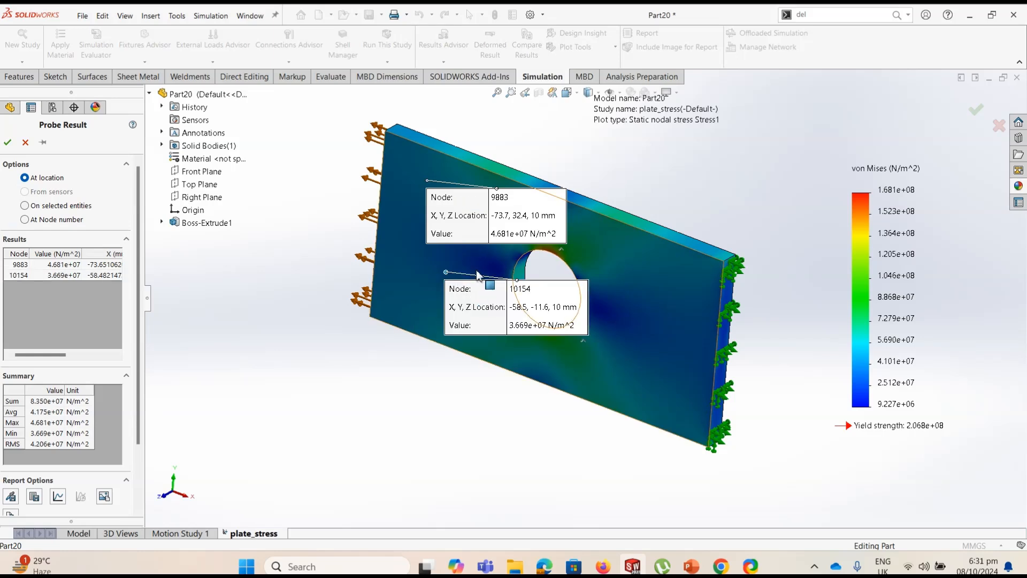
click(601, 245)
click(690, 313)
click(652, 368)
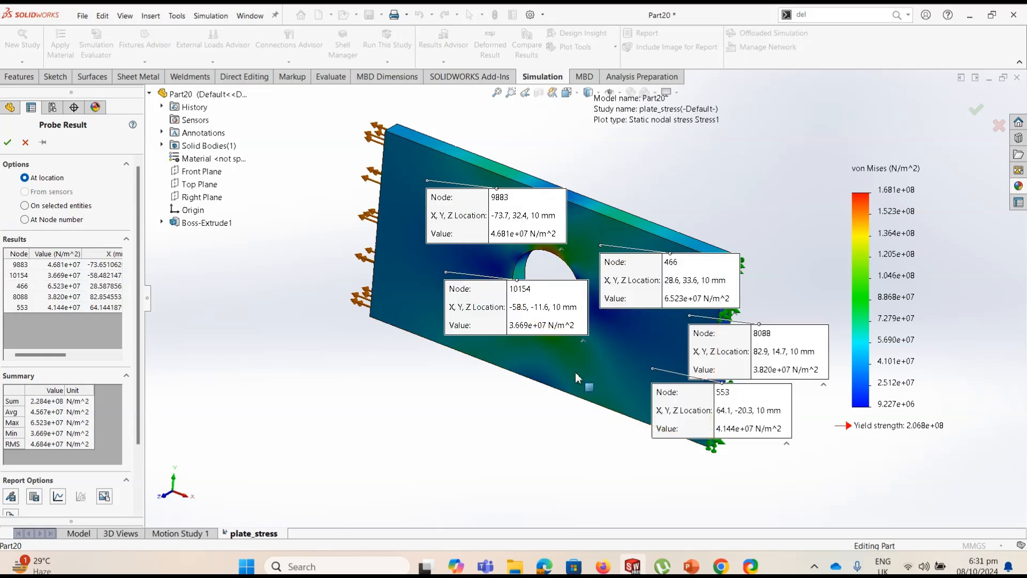
click(579, 372)
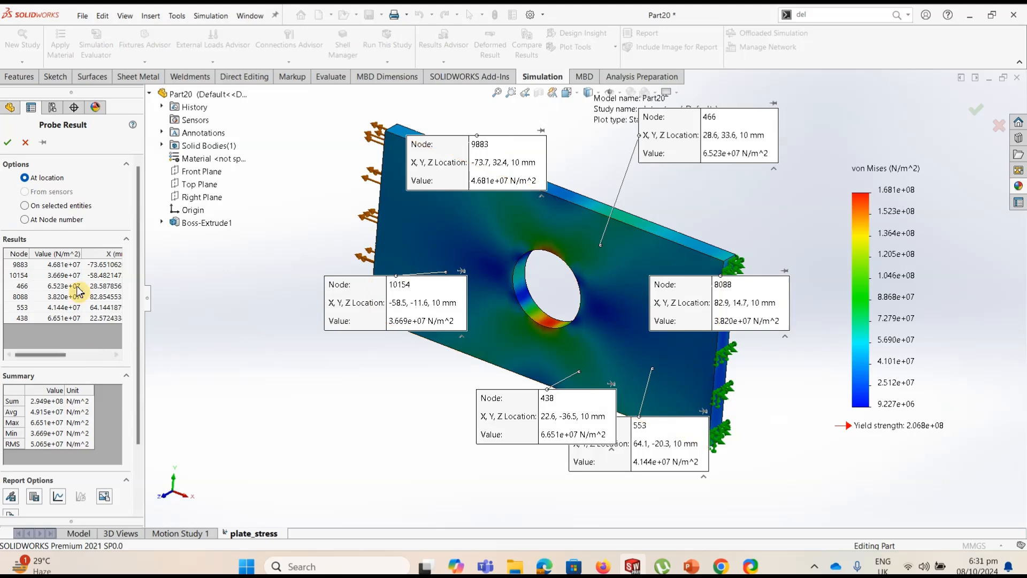
drag(138, 238, 151, 323)
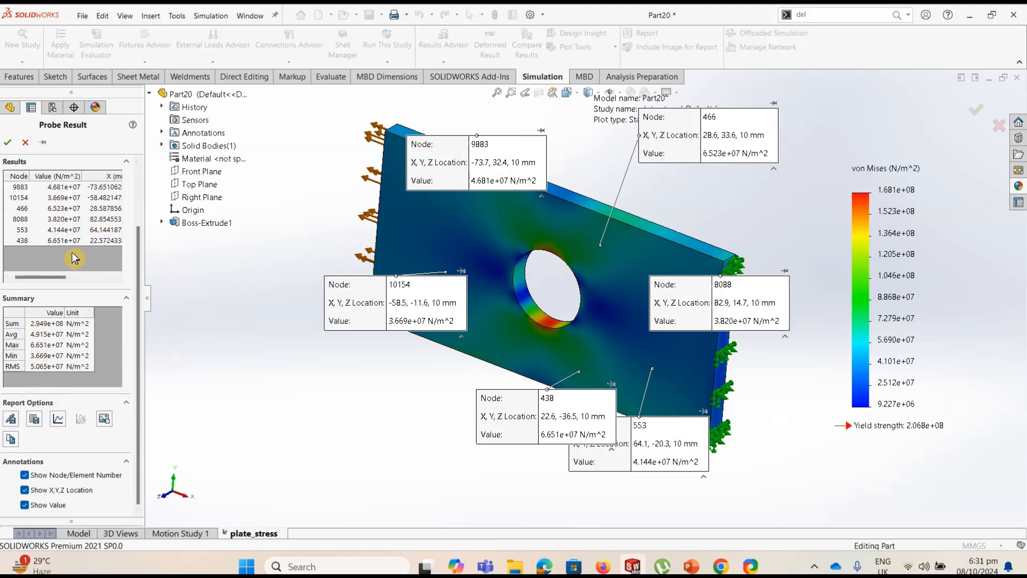
scroll(32, 265, up, 3)
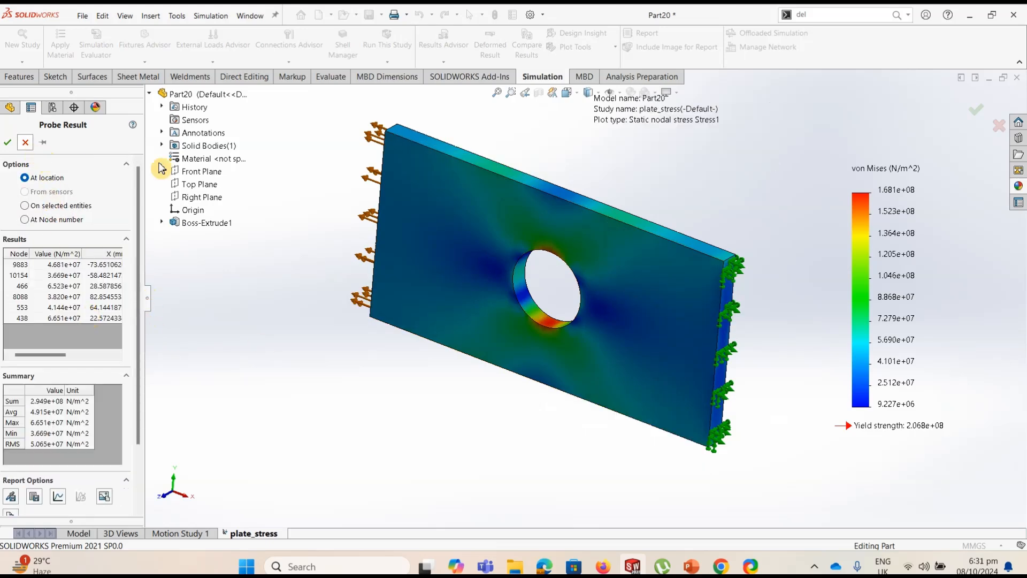
click(25, 142)
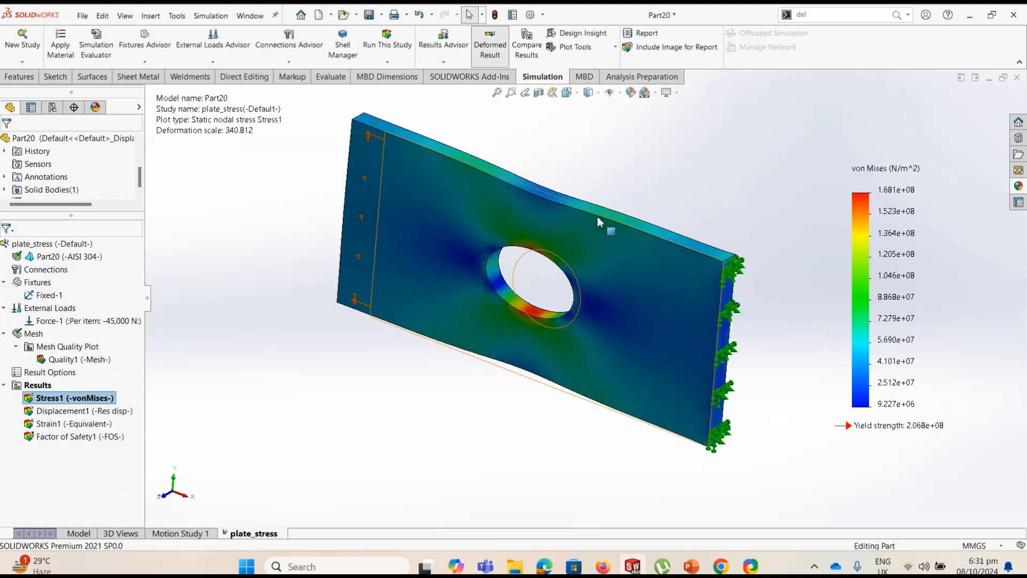
Compare the current study's stress, displacement, strain and factor of safety plots, leaving out the mesh quality plot
click(527, 45)
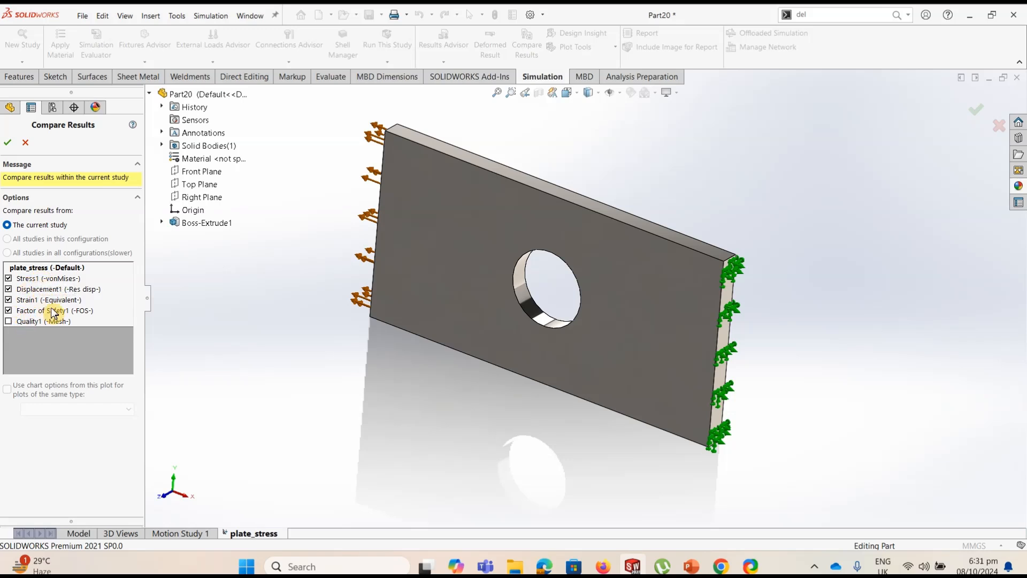
click(8, 143)
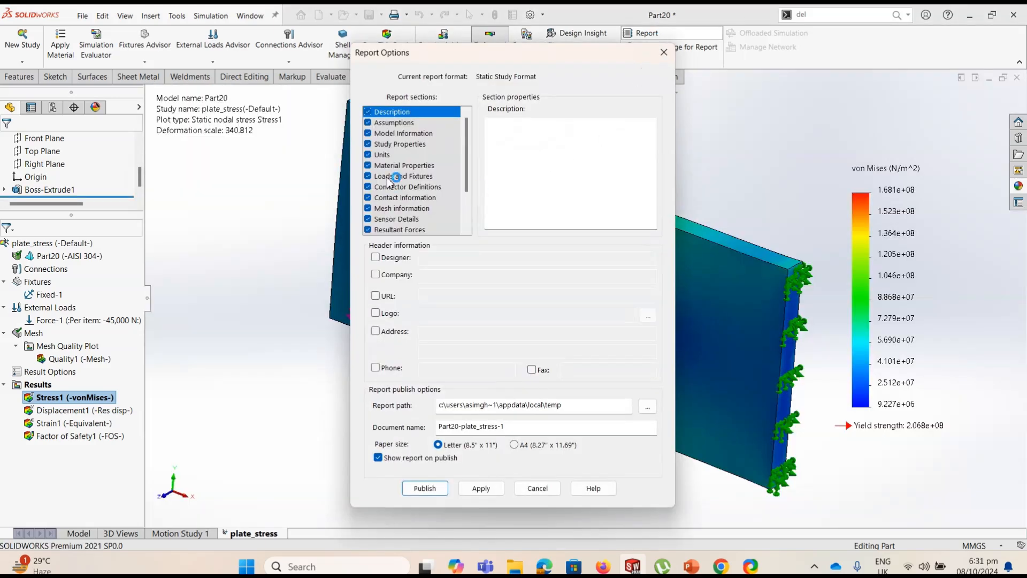
Publish the static study report as Part20-plate_stress-1 in Letter size, opening it in Word, and dismiss the Office activation notice
click(425, 487)
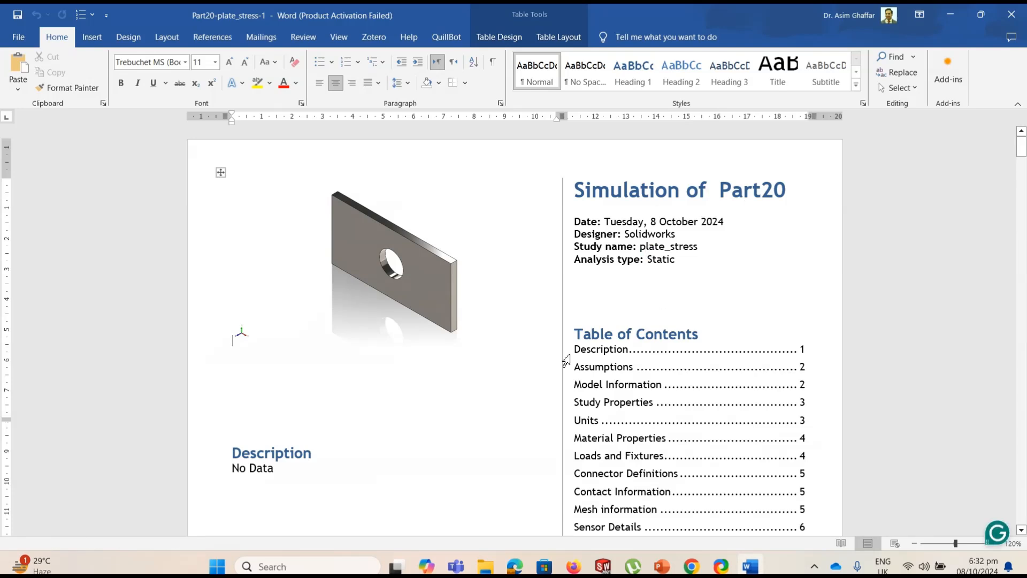
scroll(566, 361, down, 15)
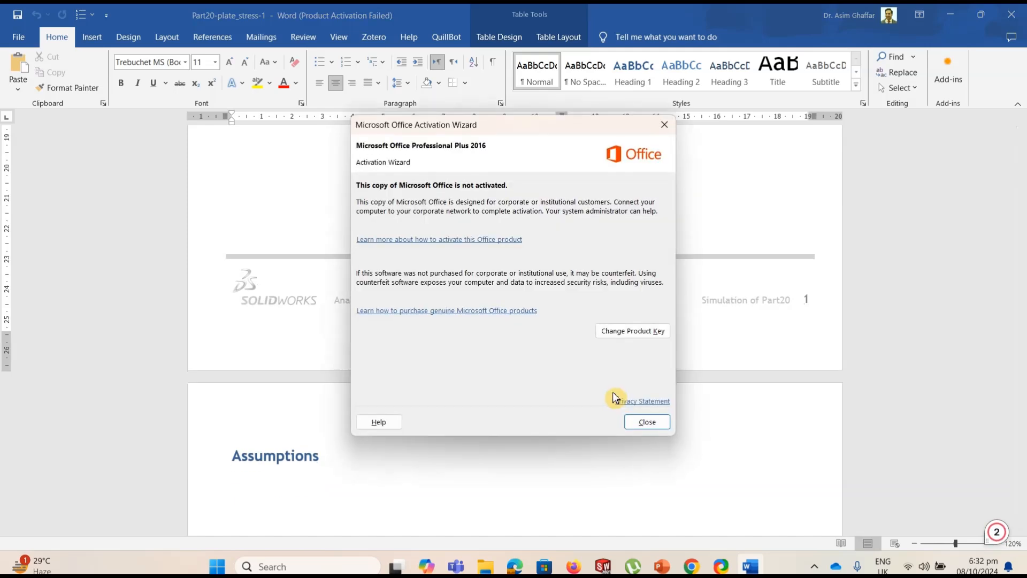
click(643, 422)
Review the published report from the model information through loads, mesh and result plots to the conclusion
scroll(512, 383, down, 10)
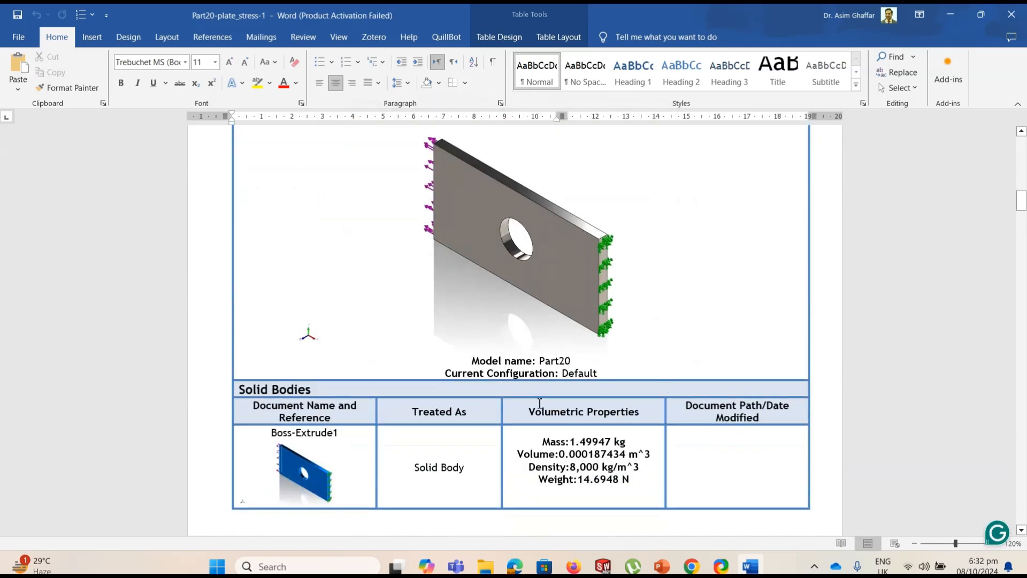
scroll(546, 298, down, 12)
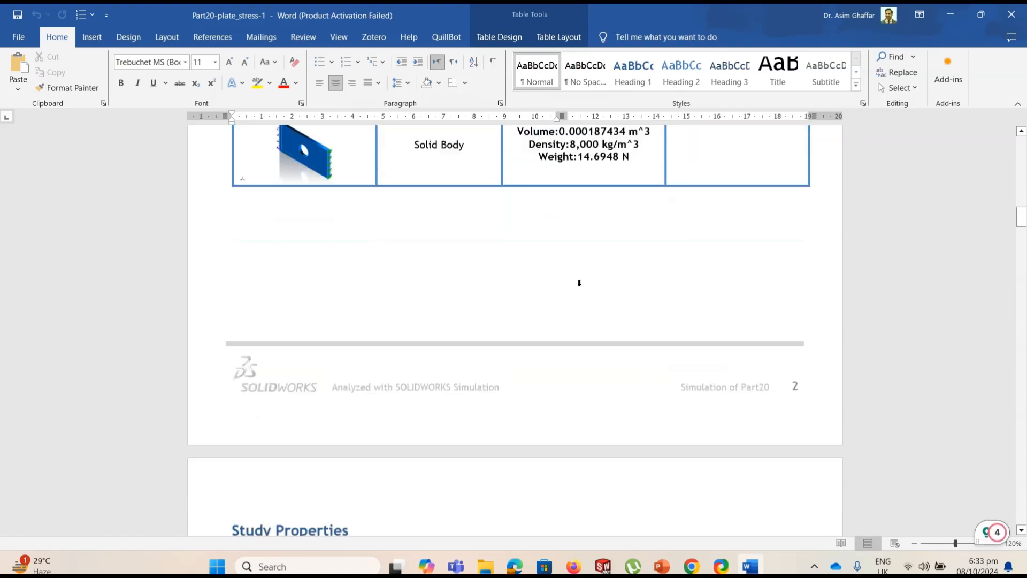
scroll(572, 313, down, 20)
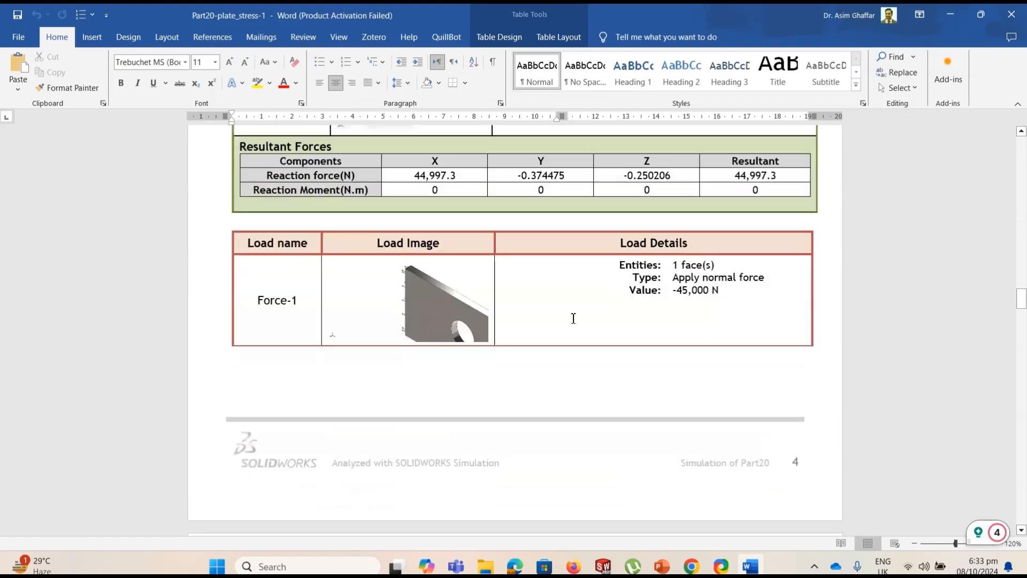
scroll(574, 318, down, 20)
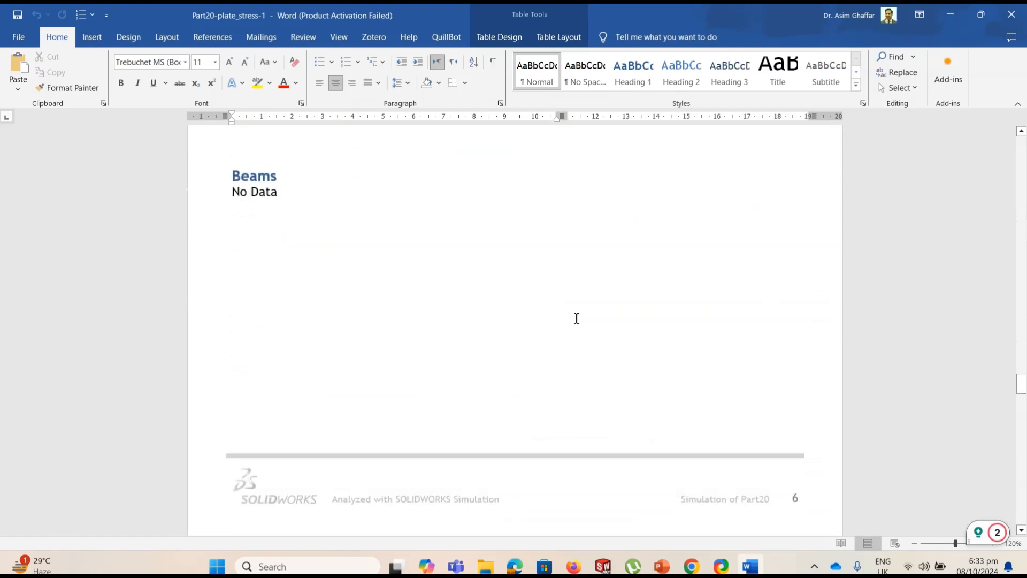
scroll(577, 319, down, 20)
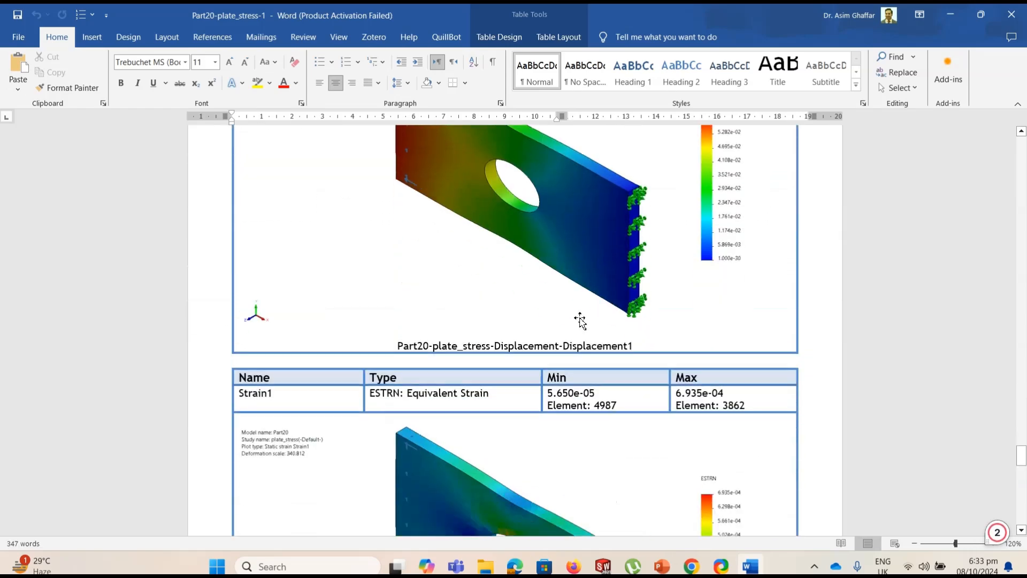
scroll(579, 320, down, 15)
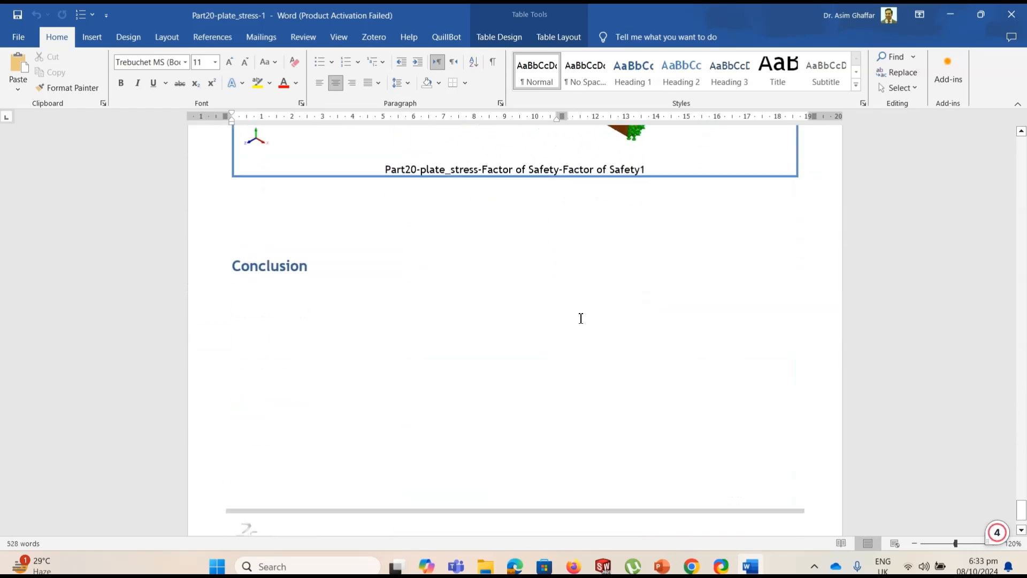
scroll(580, 318, down, 1)
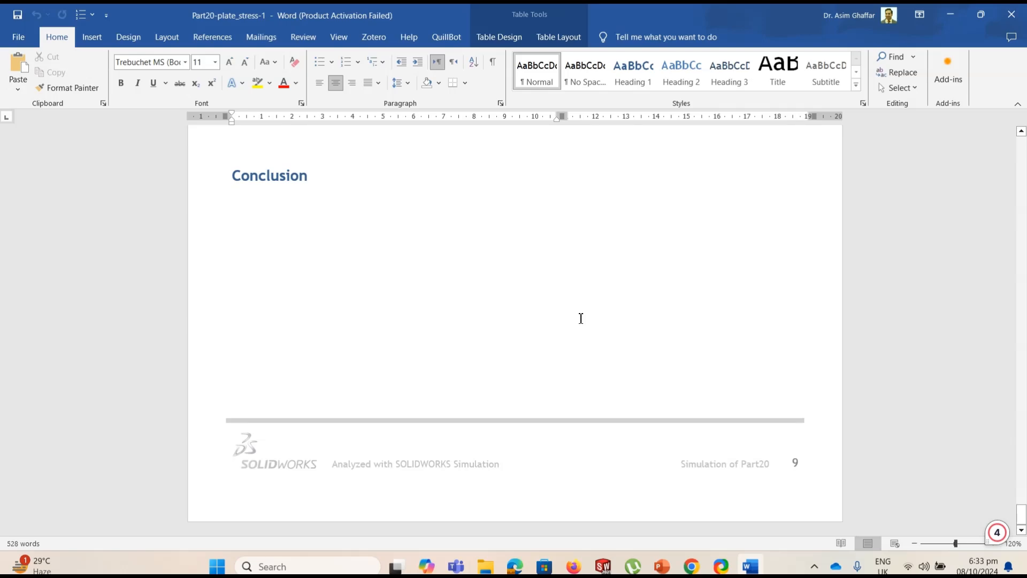
scroll(580, 318, up, 10)
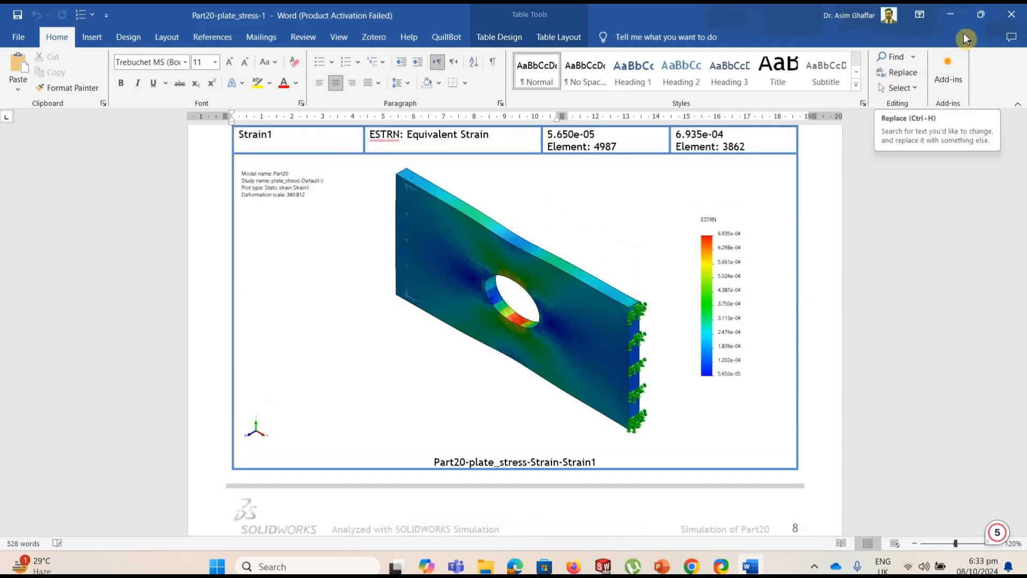
Close the published Word report and return to the plate model in SOLIDWORKS
click(1015, 19)
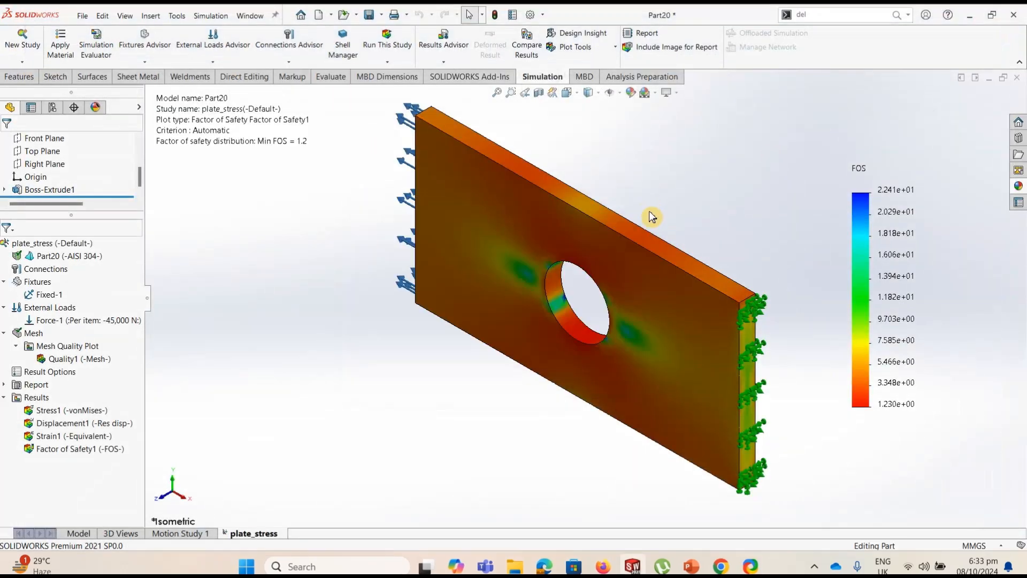
click(87, 18)
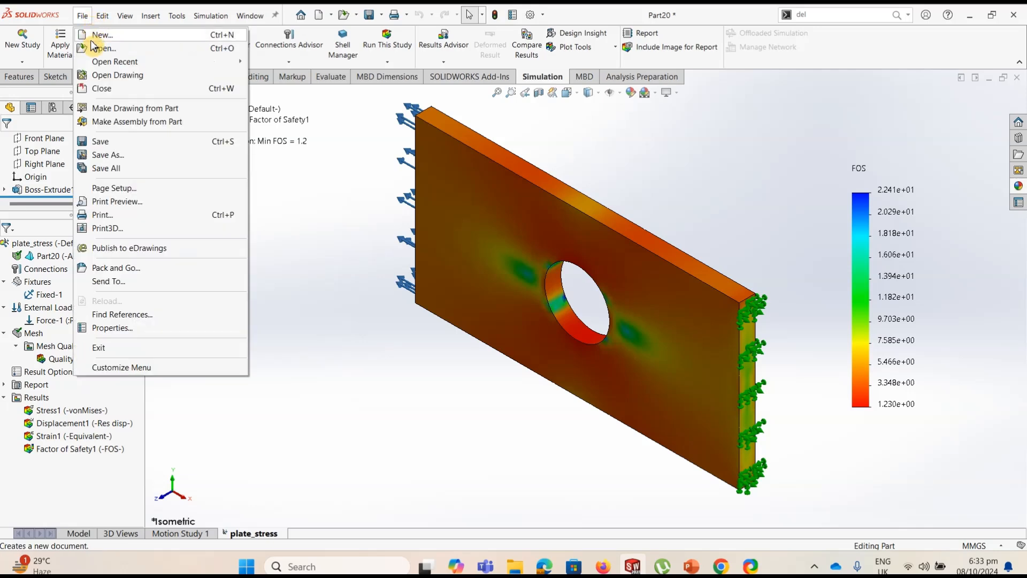
click(540, 287)
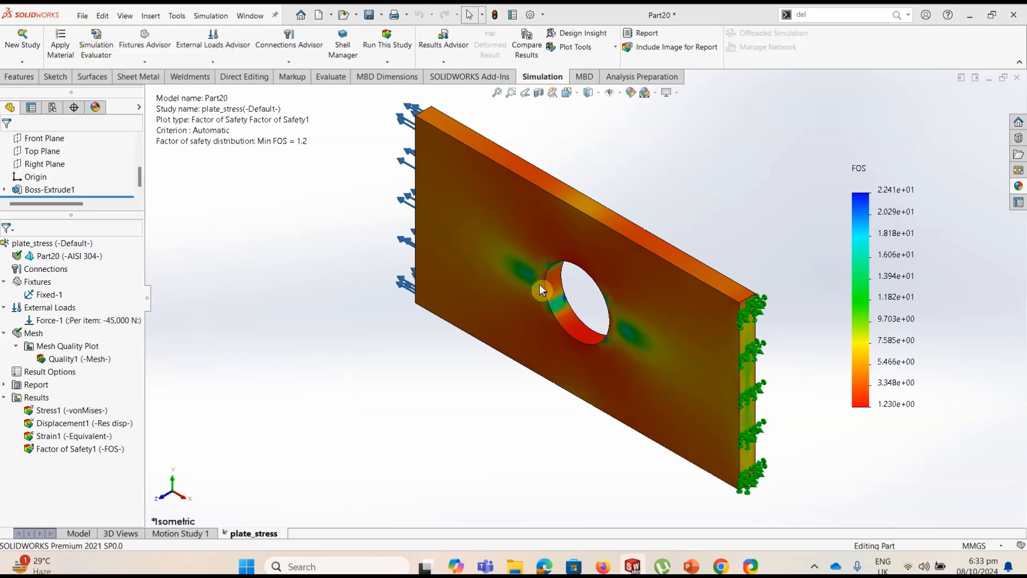
click(448, 279)
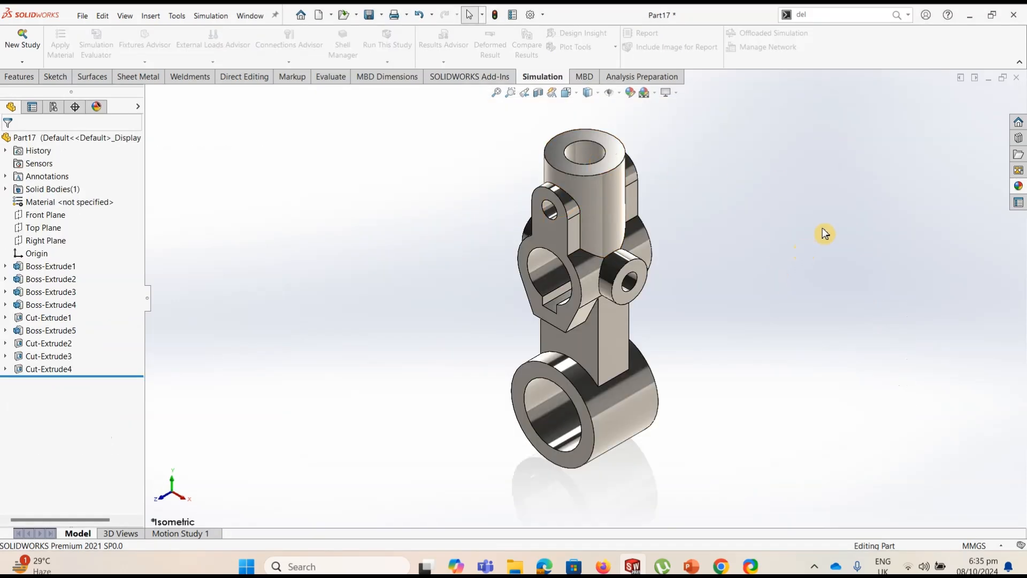
Start a drawing from the Part17 model, saving the part as Part17 in the Solidworks workshop files folder
click(82, 16)
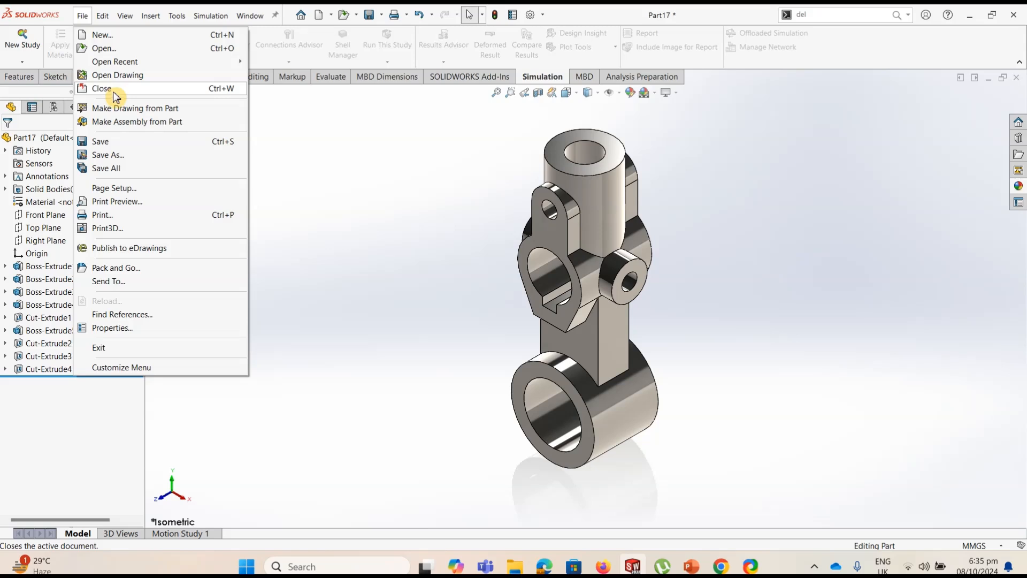
click(115, 109)
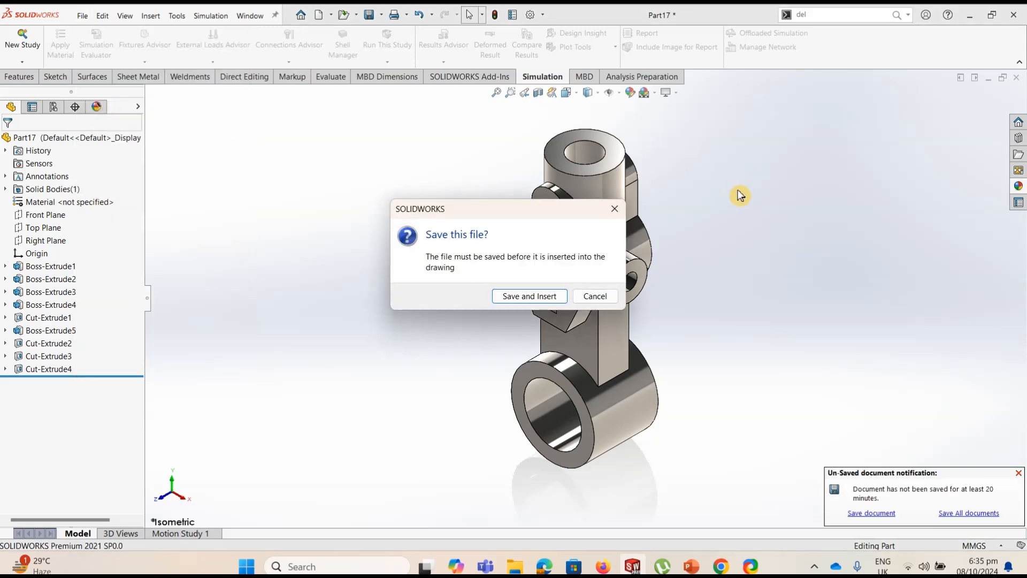
click(551, 297)
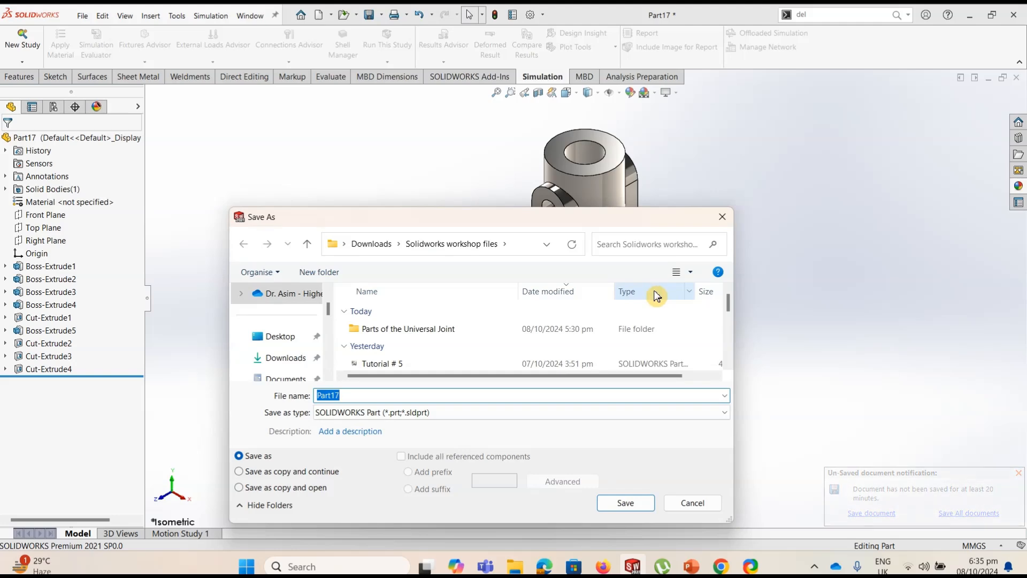
click(633, 504)
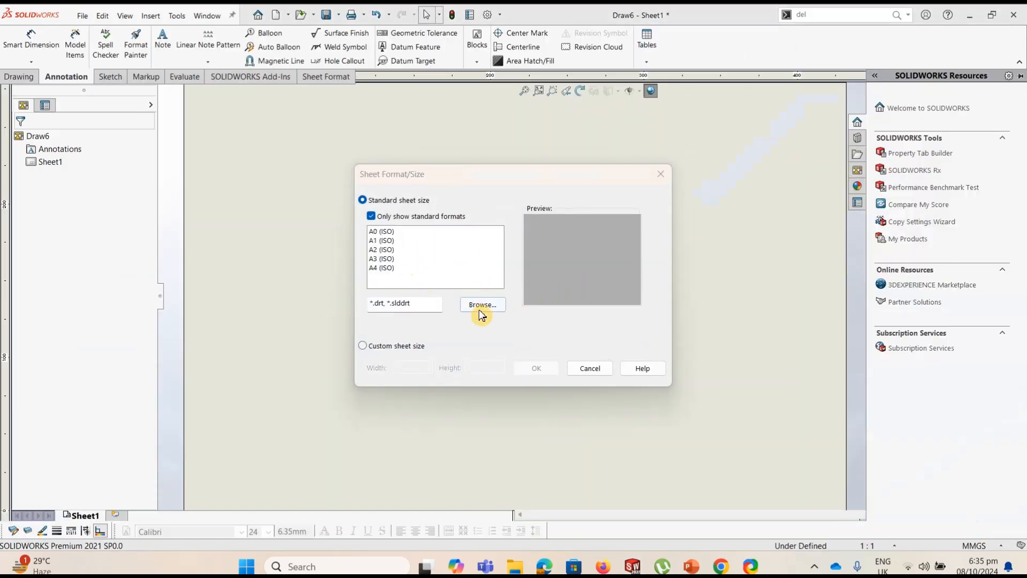
click(482, 306)
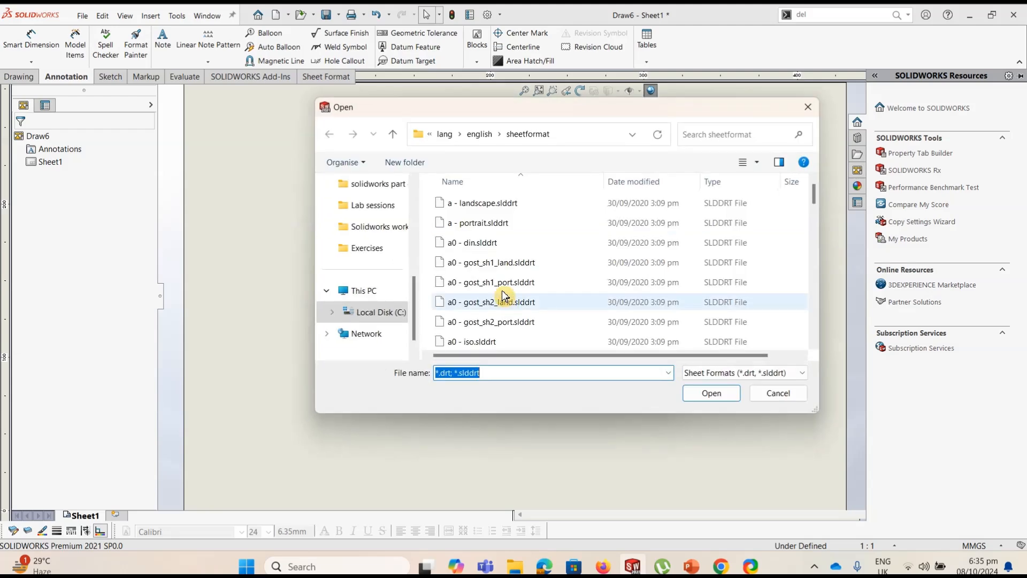
mouse_move(816, 199)
mouse_down()
mouse_move(814, 217)
mouse_move(822, 181)
mouse_up()
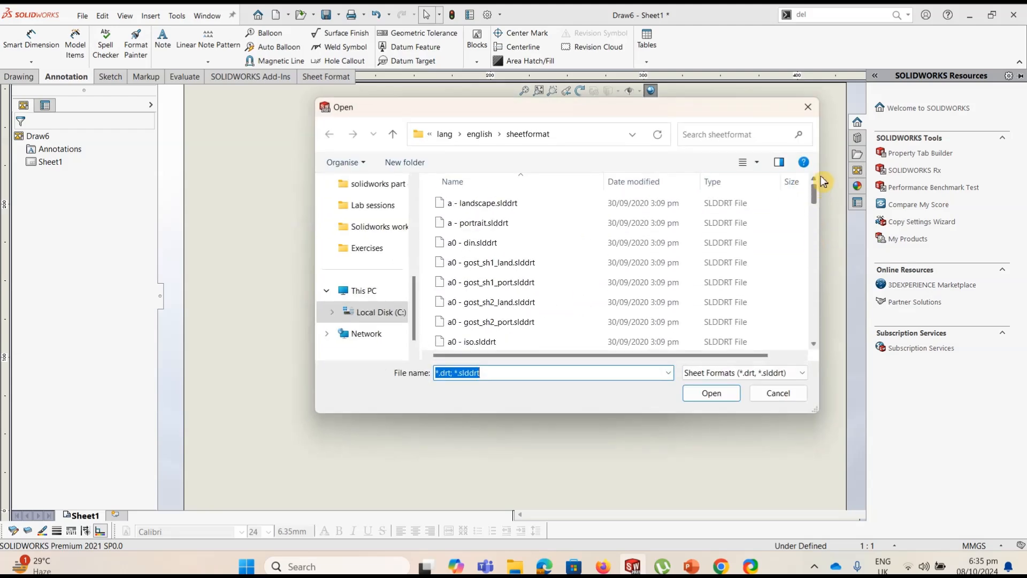
click(808, 107)
Set the drawing sheet to the standard A3 (ISO) format
click(393, 259)
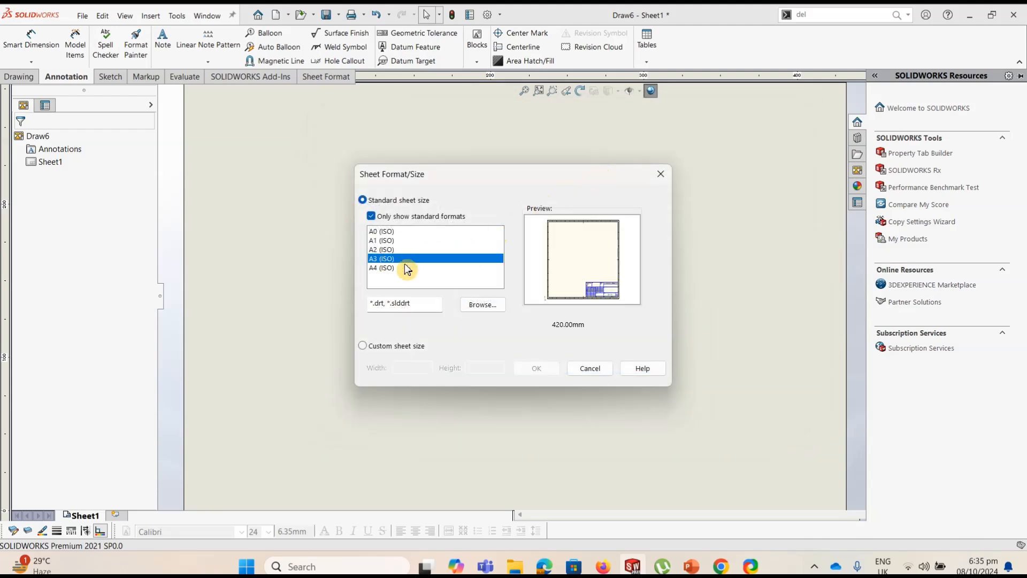
click(545, 367)
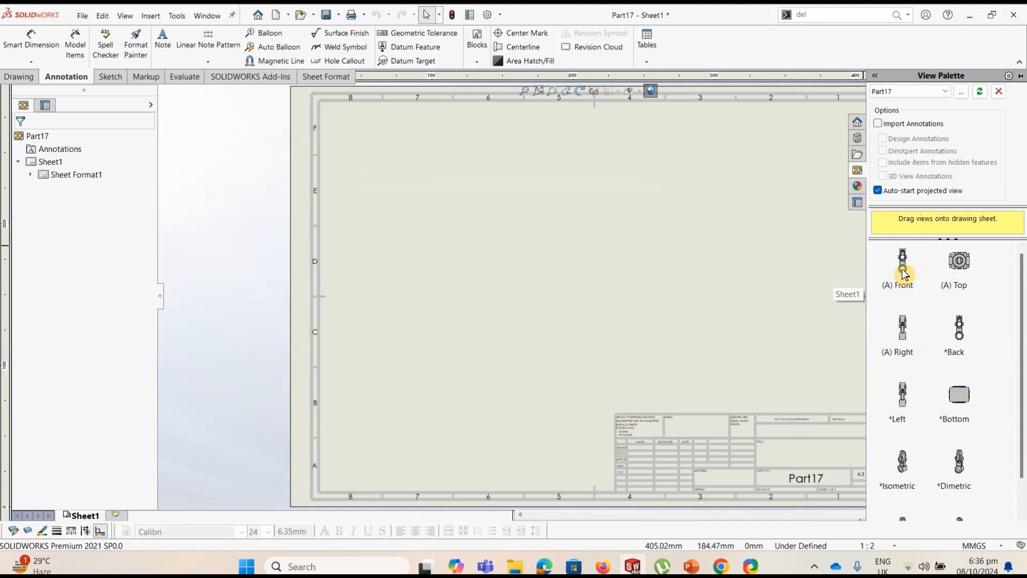
Place Part17's front view in the lower left of the sheet and project the top, right and isometric views from it
drag(910, 273, 458, 351)
click(459, 351)
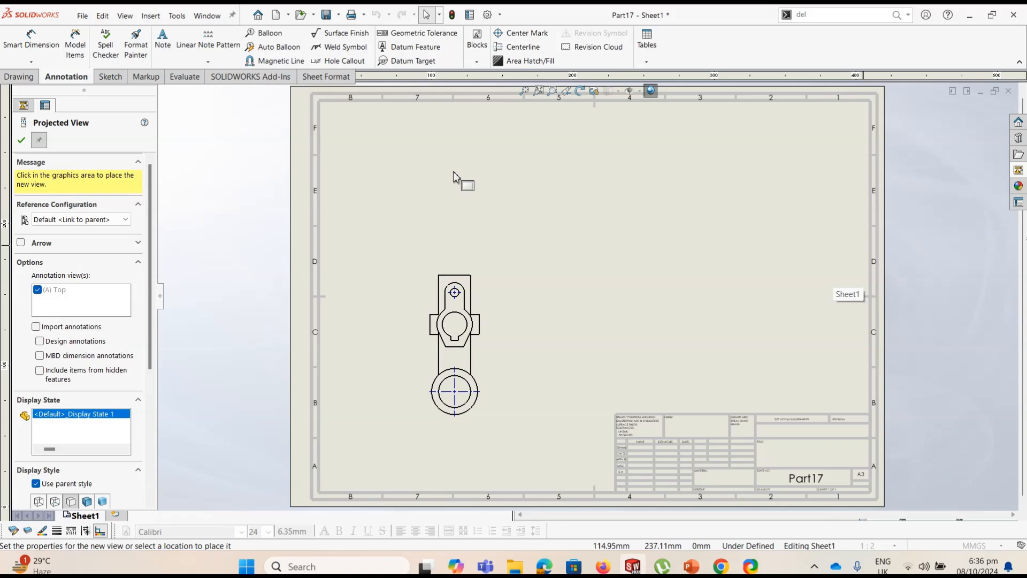
click(456, 187)
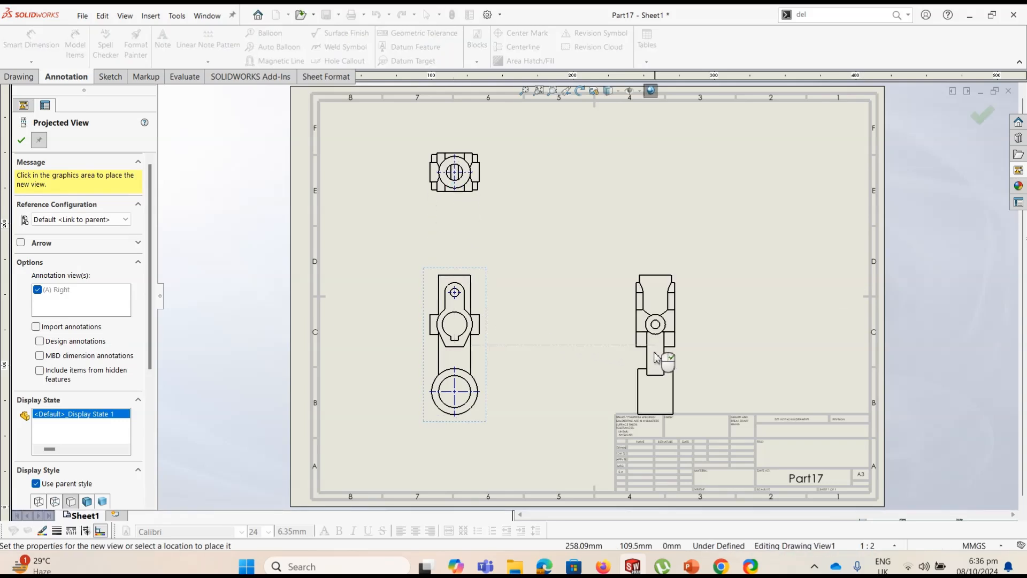
click(576, 356)
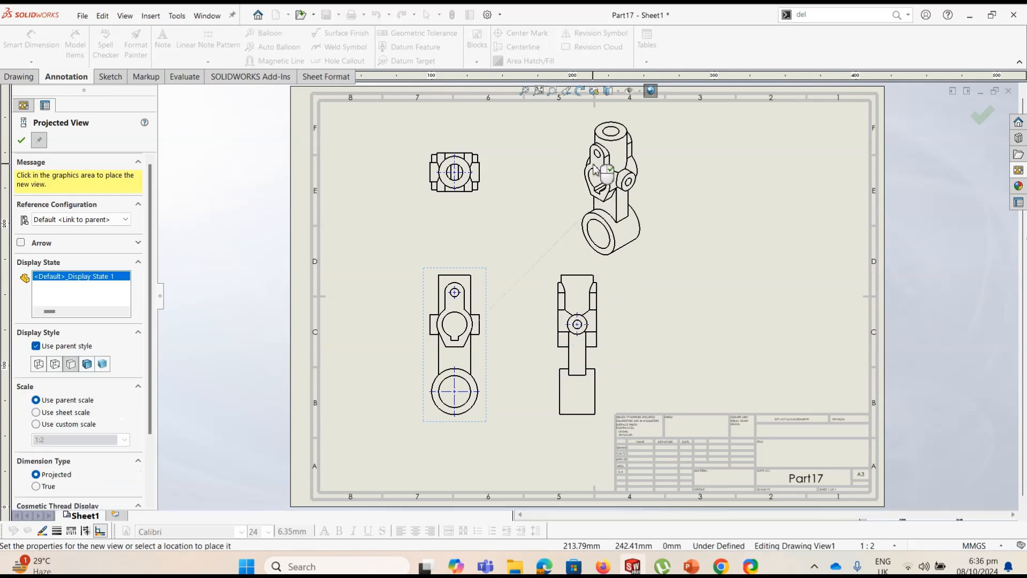
click(596, 170)
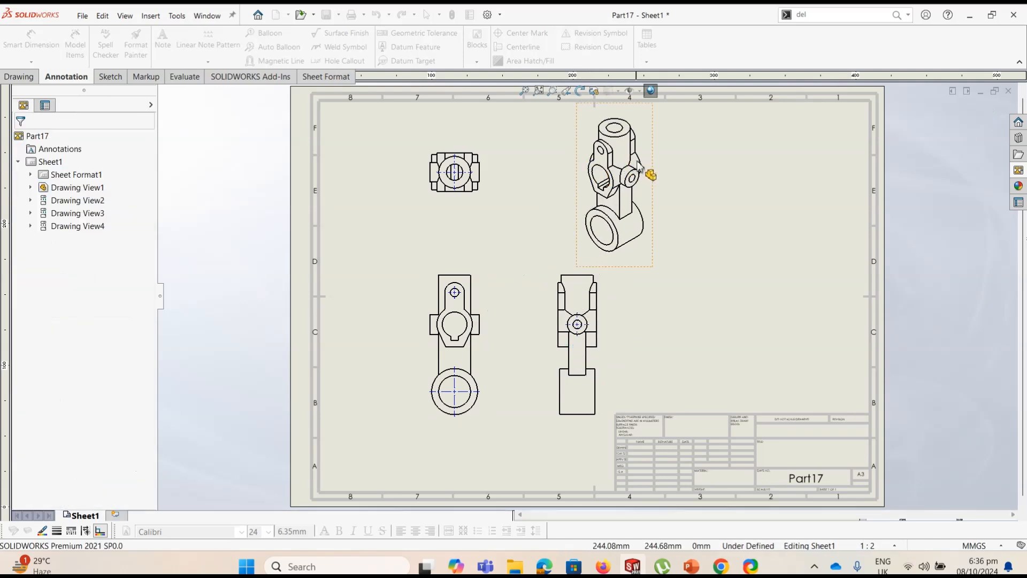
Move the isometric view to the sheet's upper-right corner and display it as Shaded With Edges
mouse_move(669, 174)
mouse_down()
mouse_move(841, 200)
mouse_move(849, 155)
mouse_up()
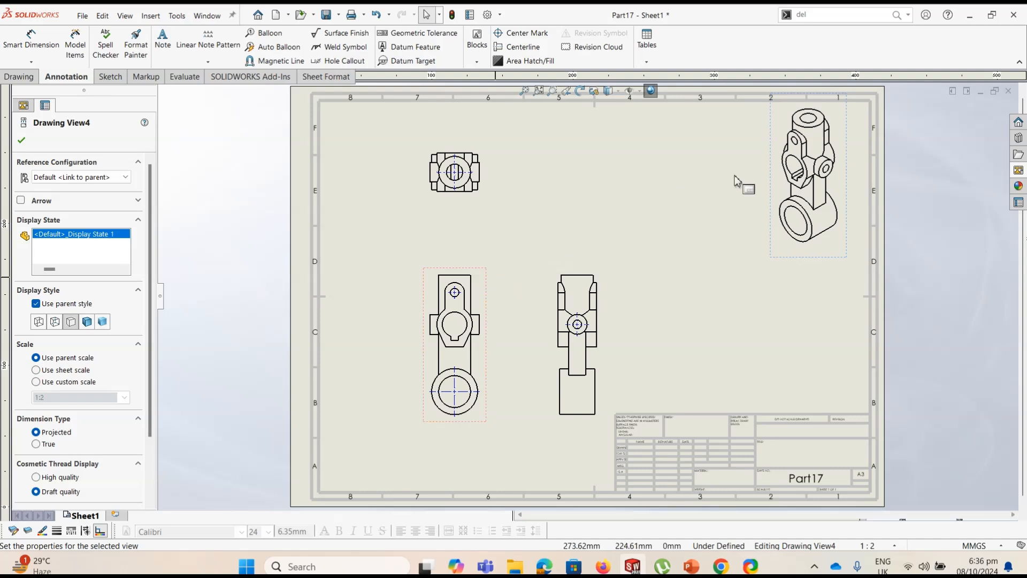
click(86, 323)
click(24, 144)
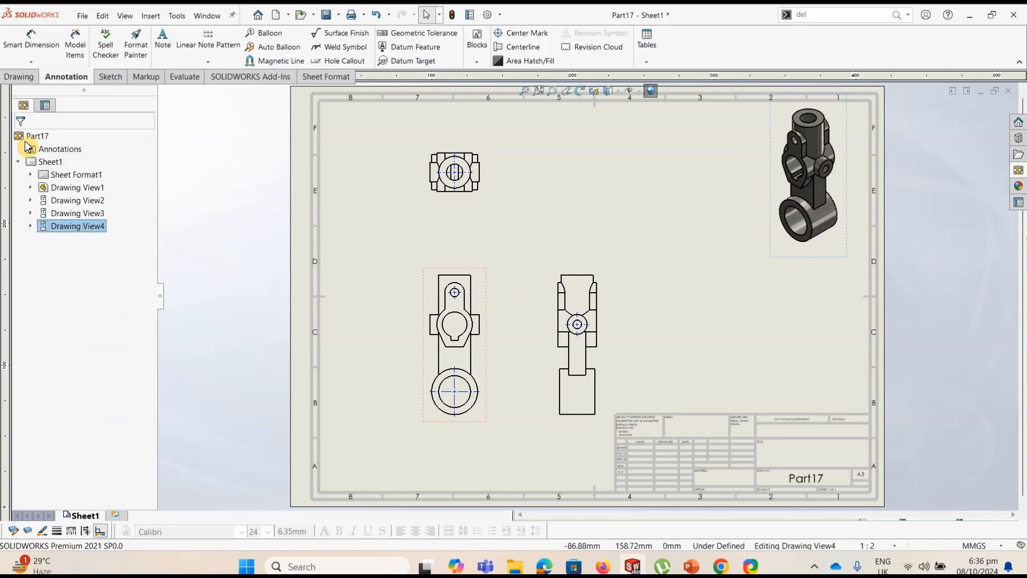
click(493, 286)
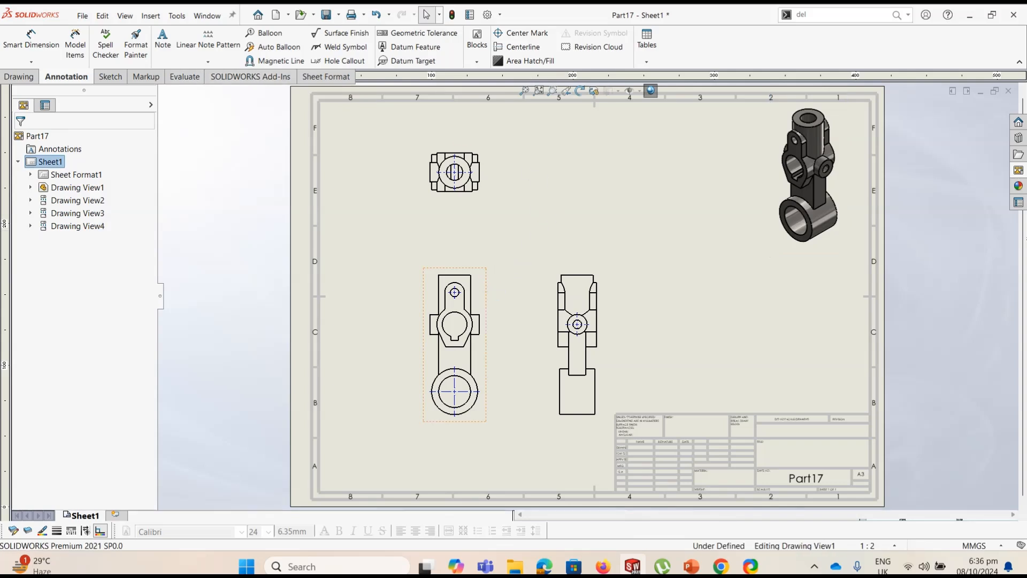
Set the front view's display style to Hidden Lines Visible
click(452, 323)
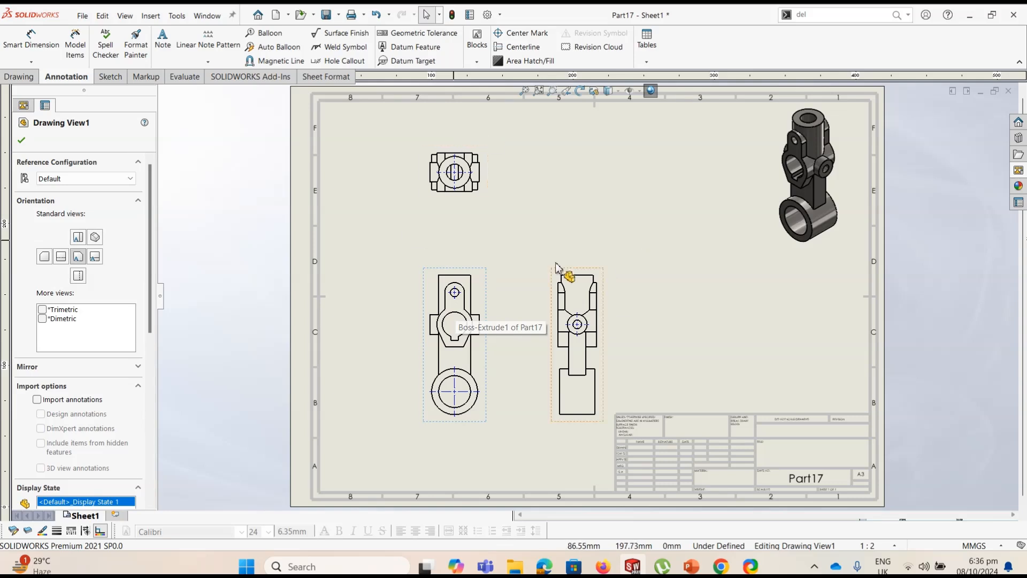
scroll(146, 229, down, 10)
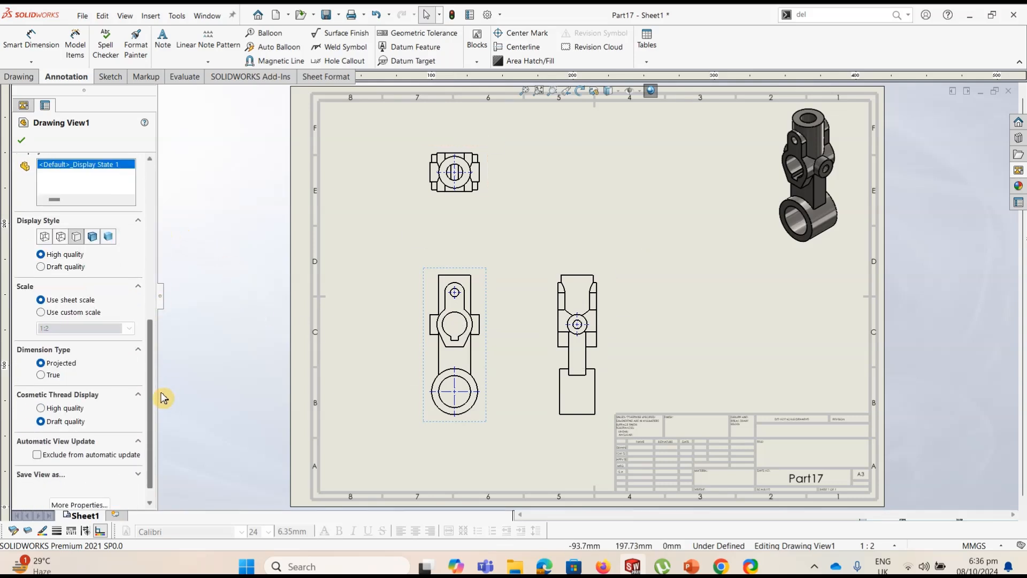
click(61, 228)
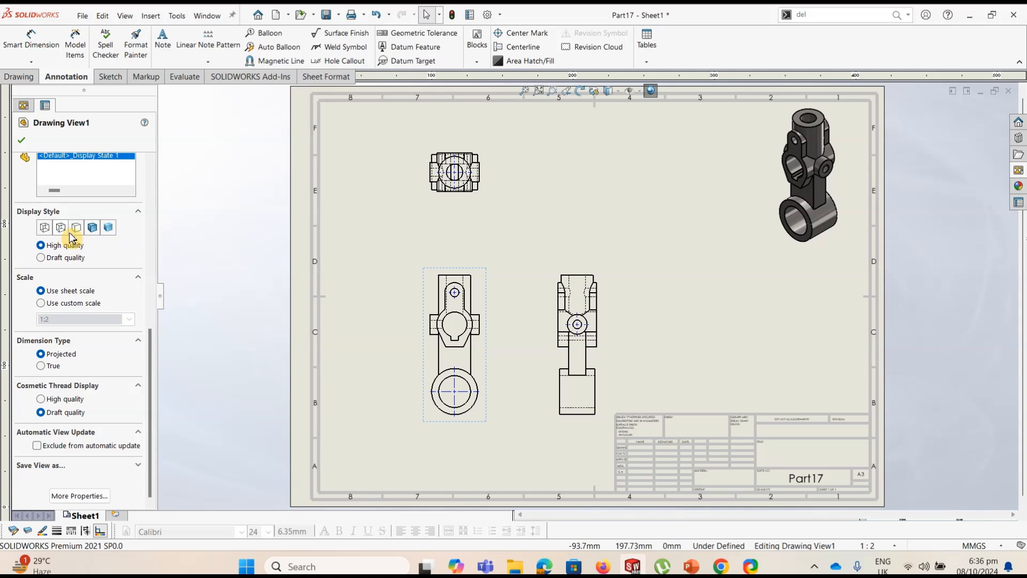
Give the front view a custom scale of 1:1.5 and move the isometric view down inside the sheet border
click(41, 303)
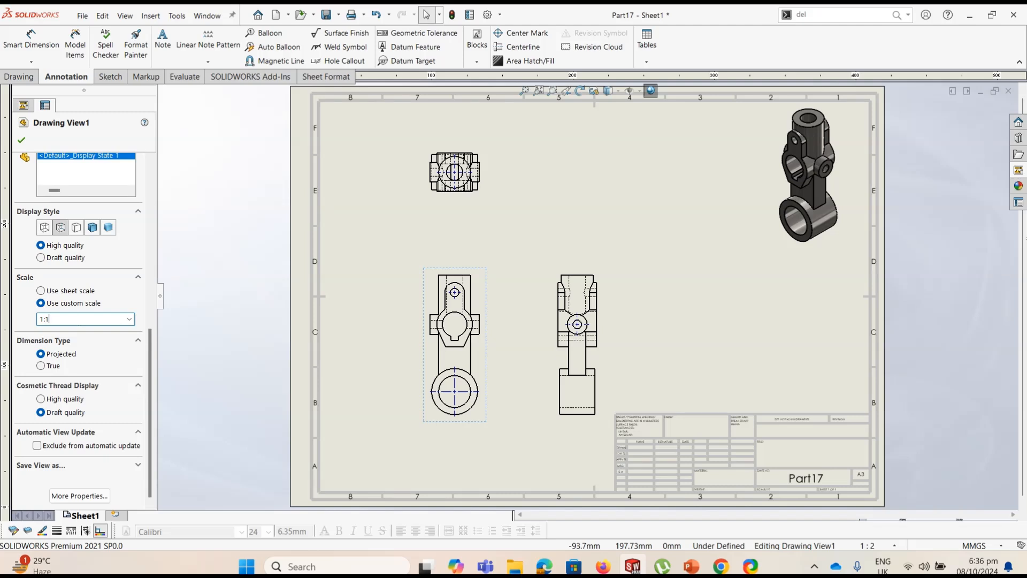
key(Return)
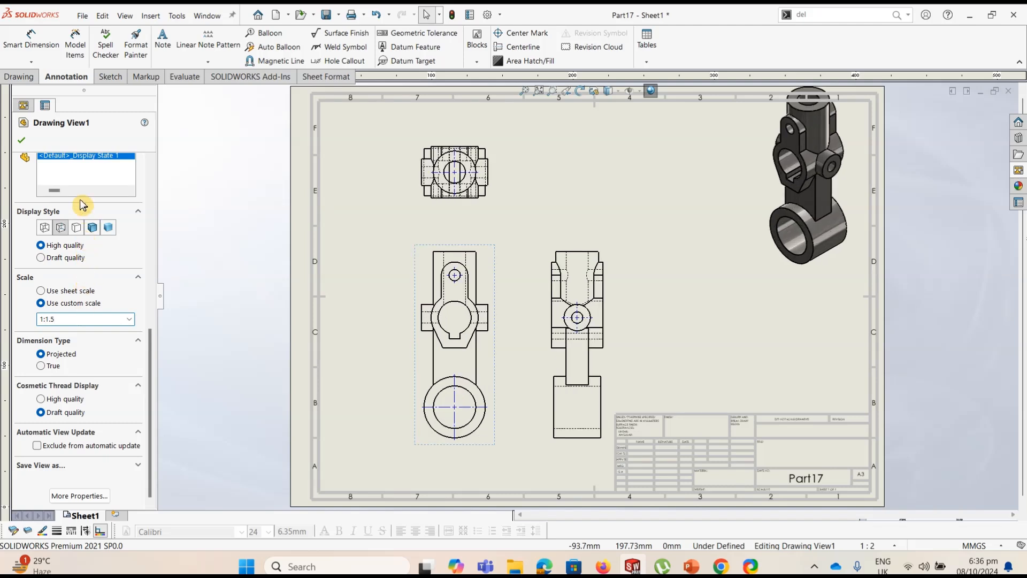
click(21, 140)
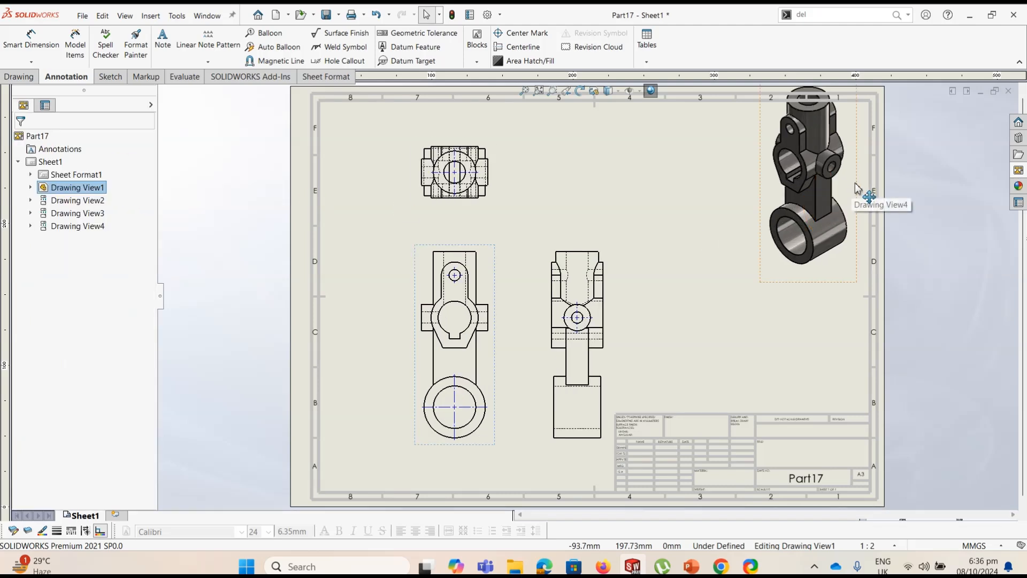
drag(858, 191, 853, 222)
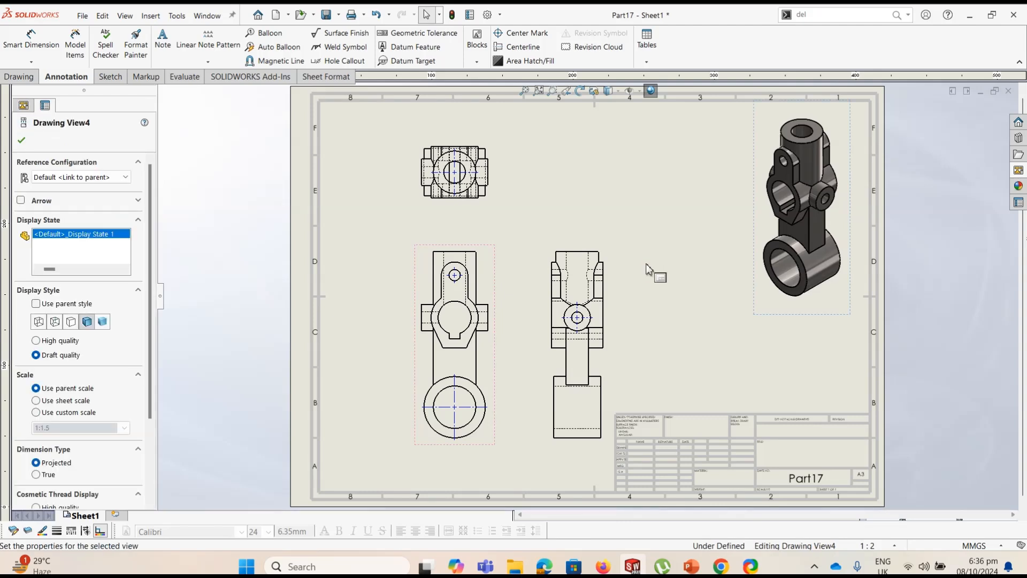
Insert Model Items from the entire model into all views, using dimensions marked for drawing and eliminating duplicates
click(321, 188)
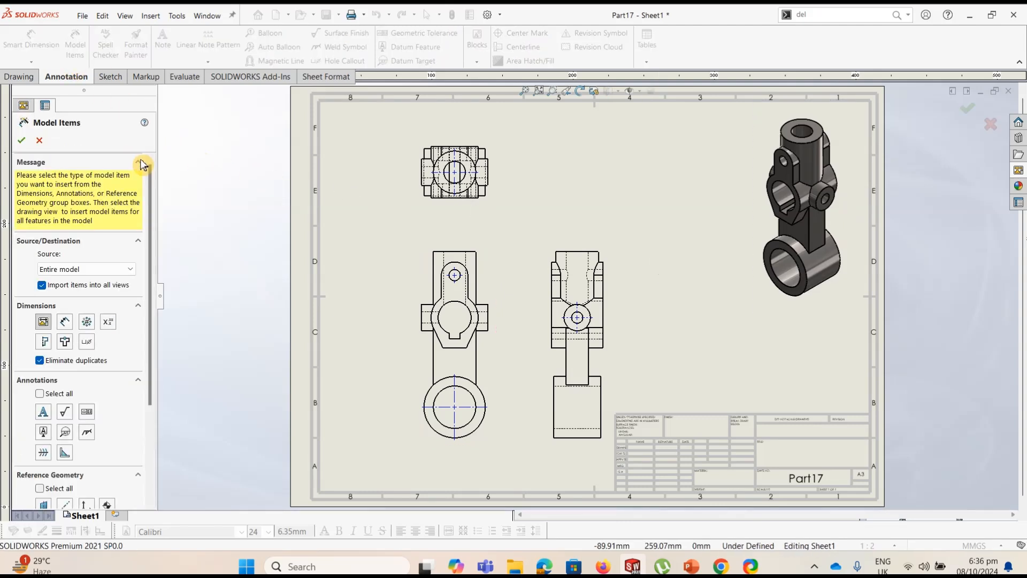
click(89, 274)
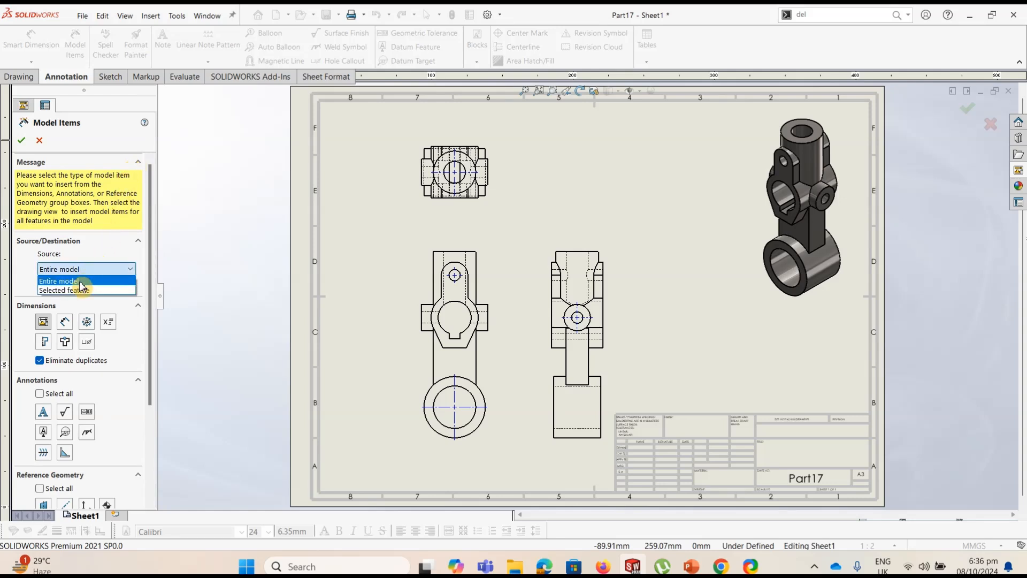
click(80, 282)
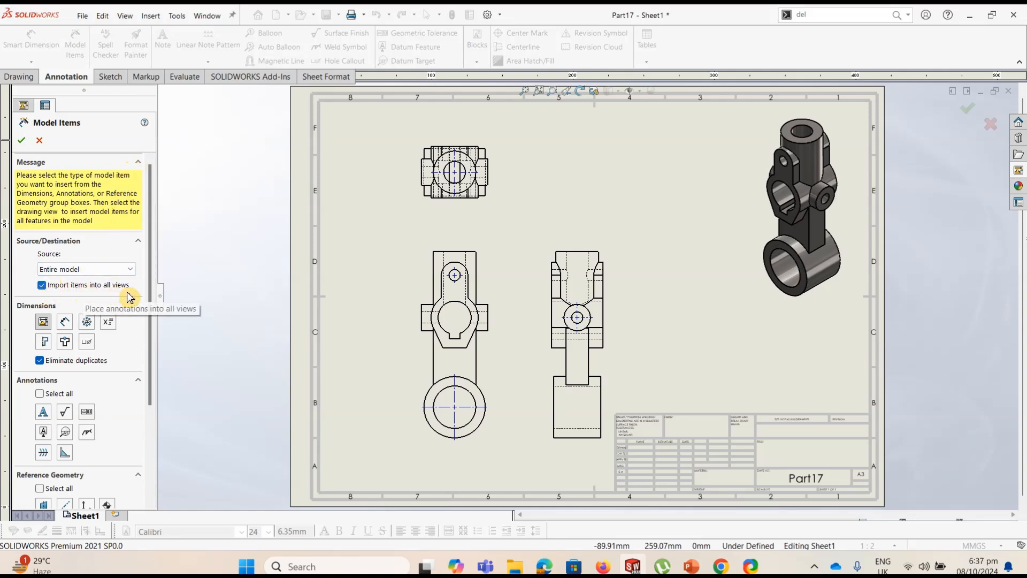
click(22, 140)
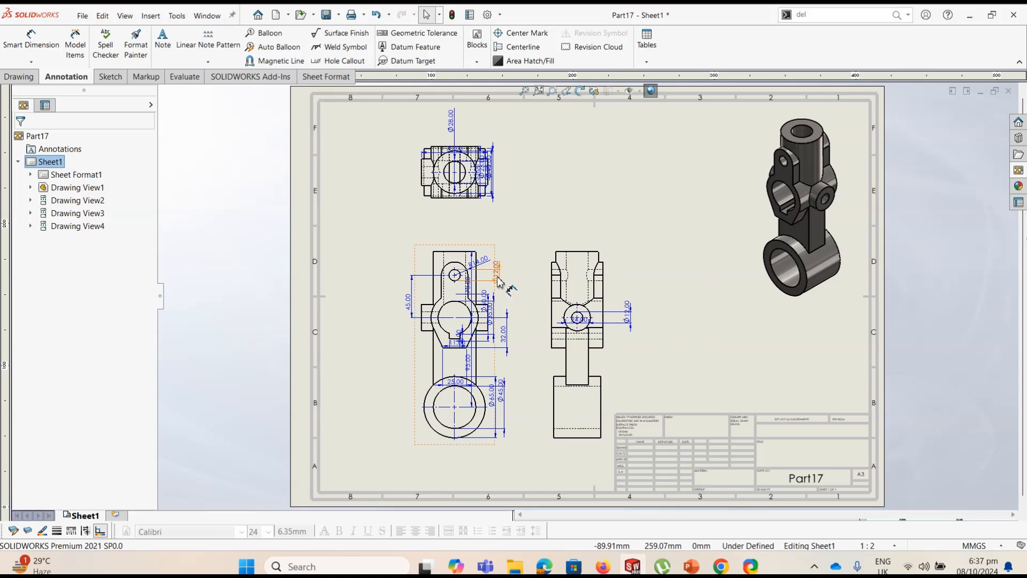
Move the front view's 12 mm hole diameter dimension up and away from the part outline
drag(505, 275, 509, 248)
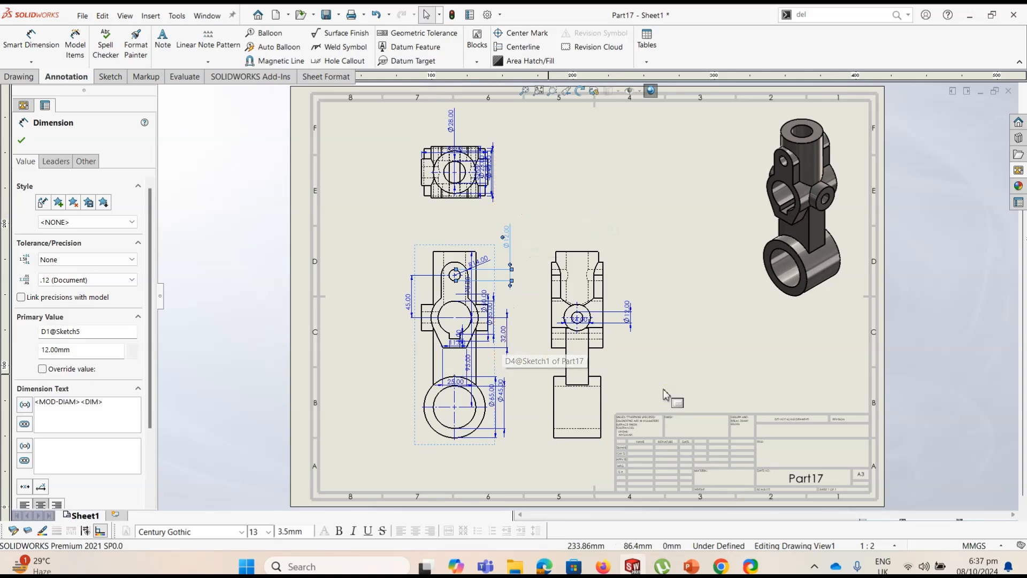
click(21, 141)
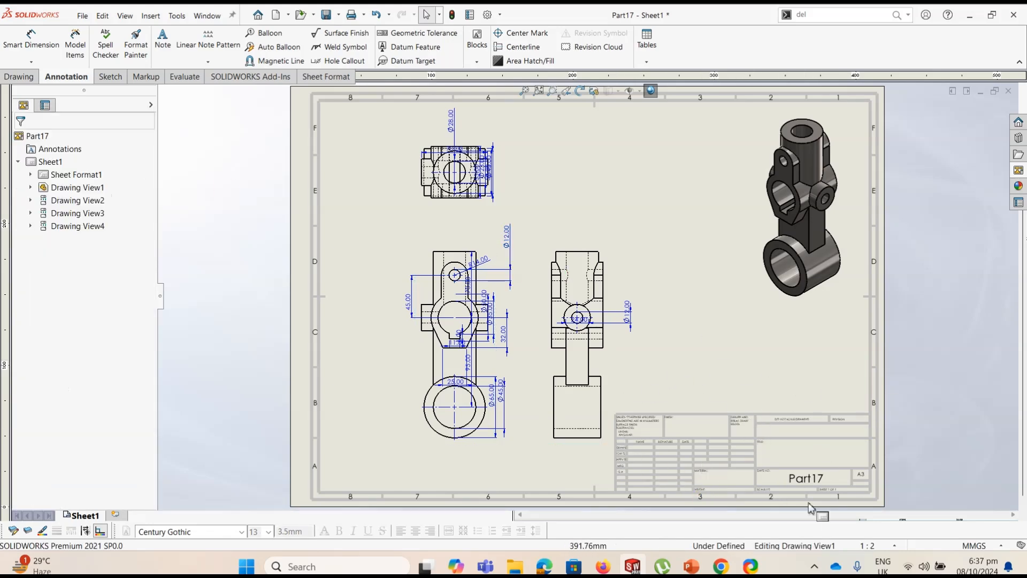
Edit the sheet format, change the title block's drawing number text to "Part No 17" and return to the drawing sheet
right_click(797, 450)
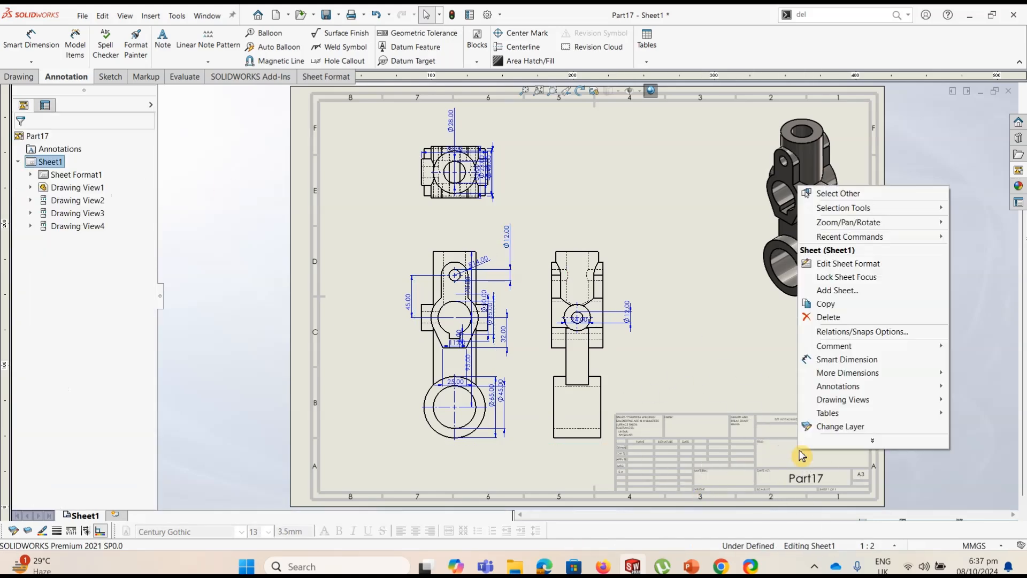
click(898, 263)
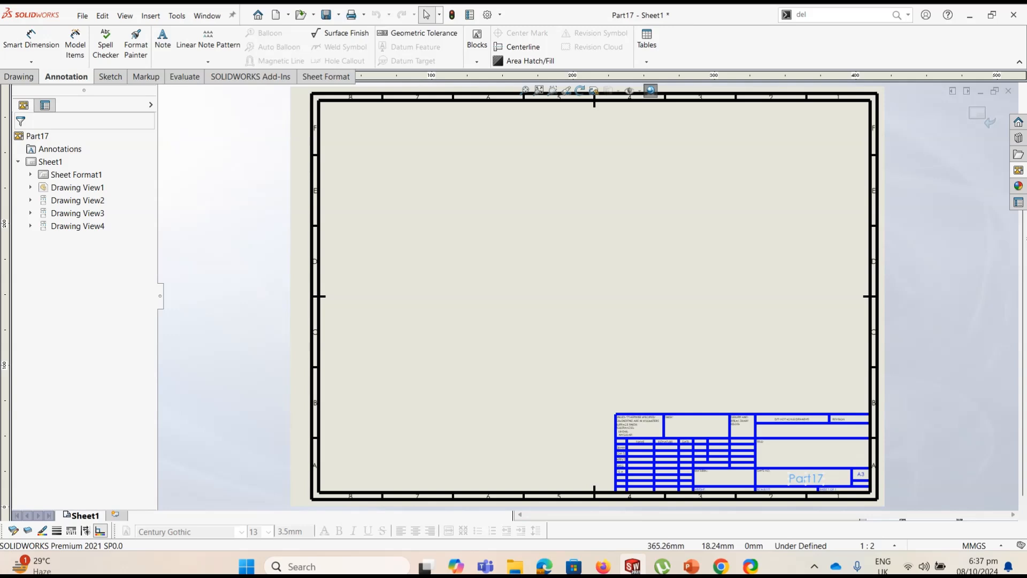
double_click(807, 480)
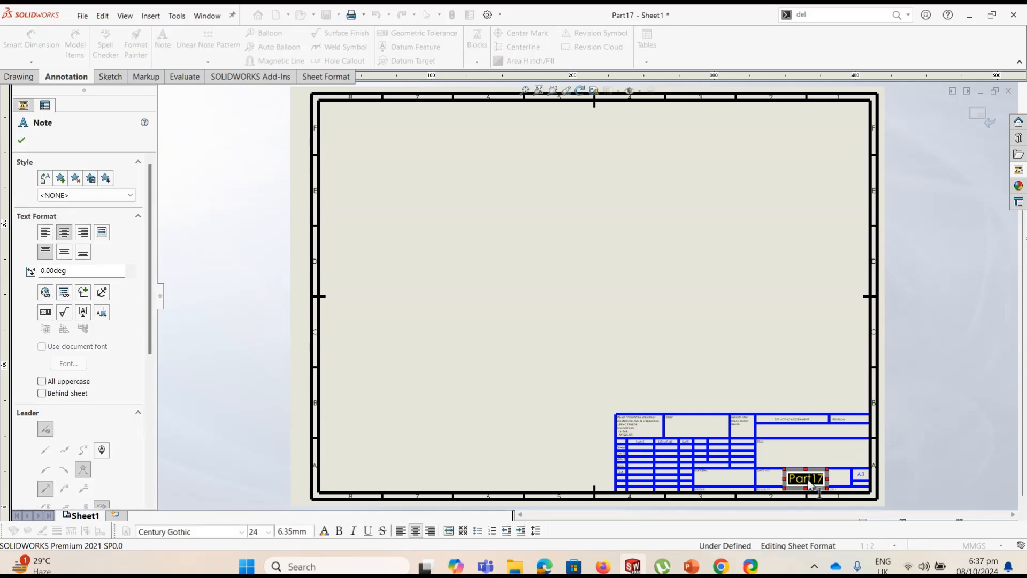
text(Part)
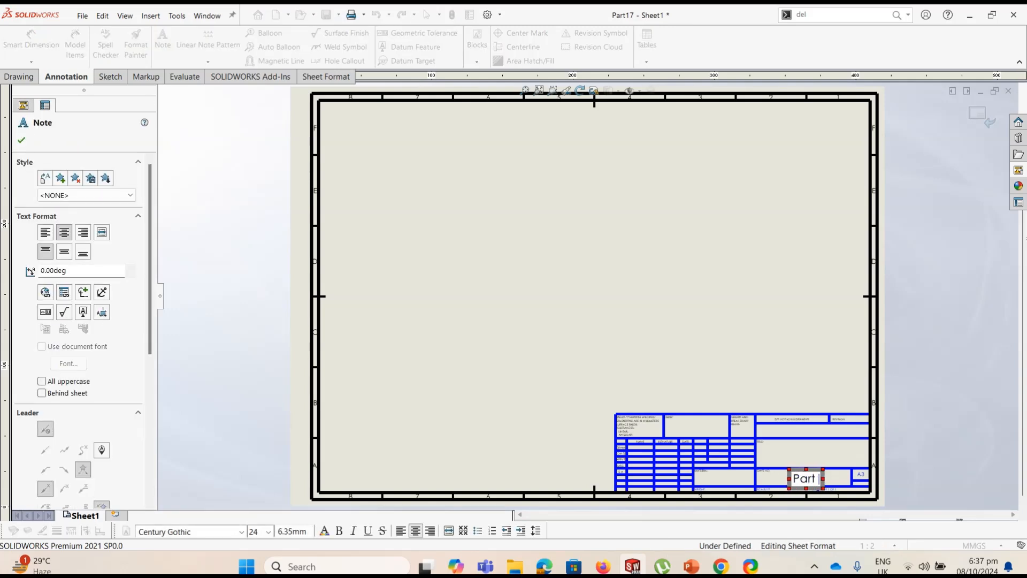
text( No 17)
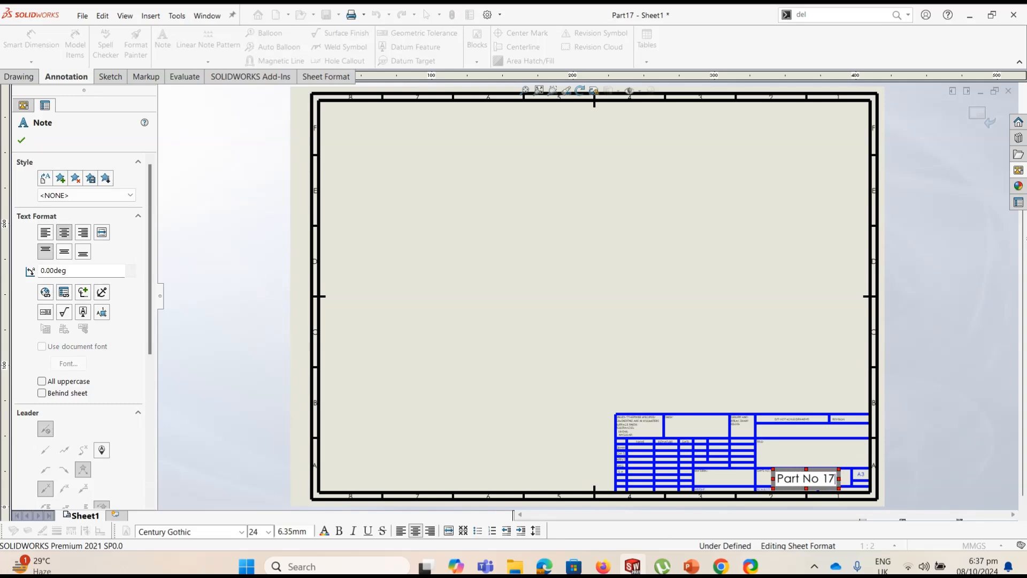
click(21, 140)
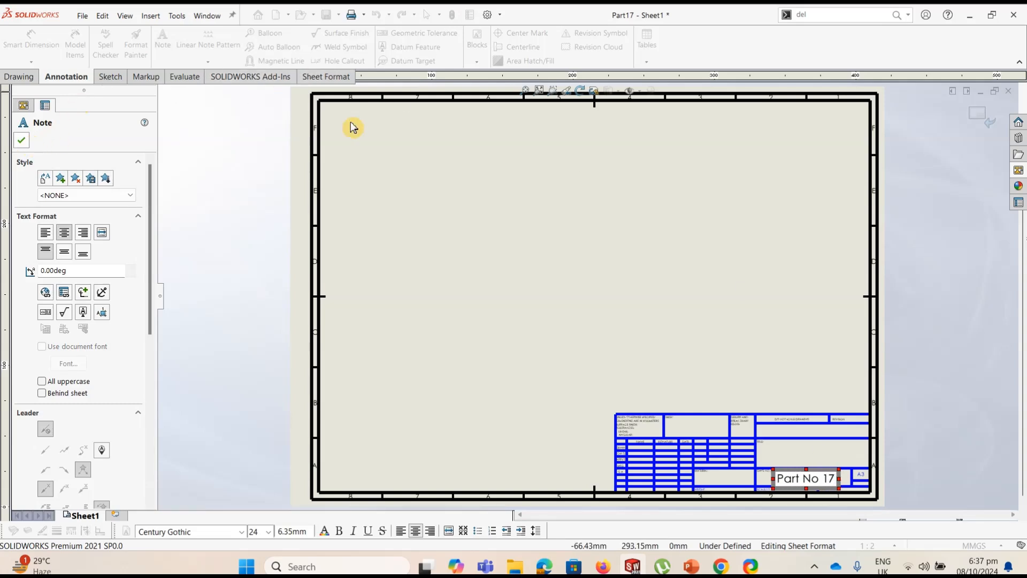
click(989, 121)
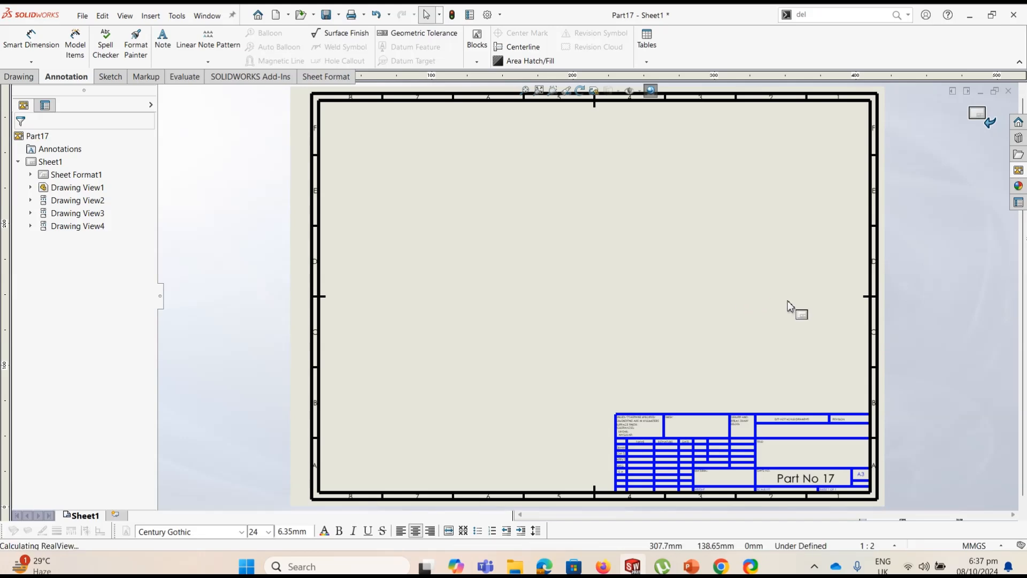
click(711, 339)
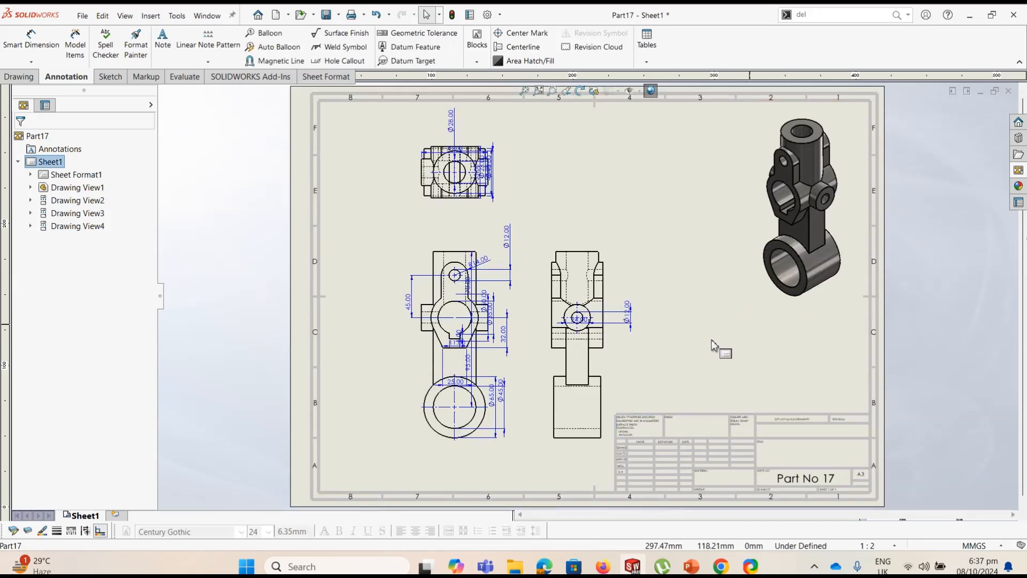